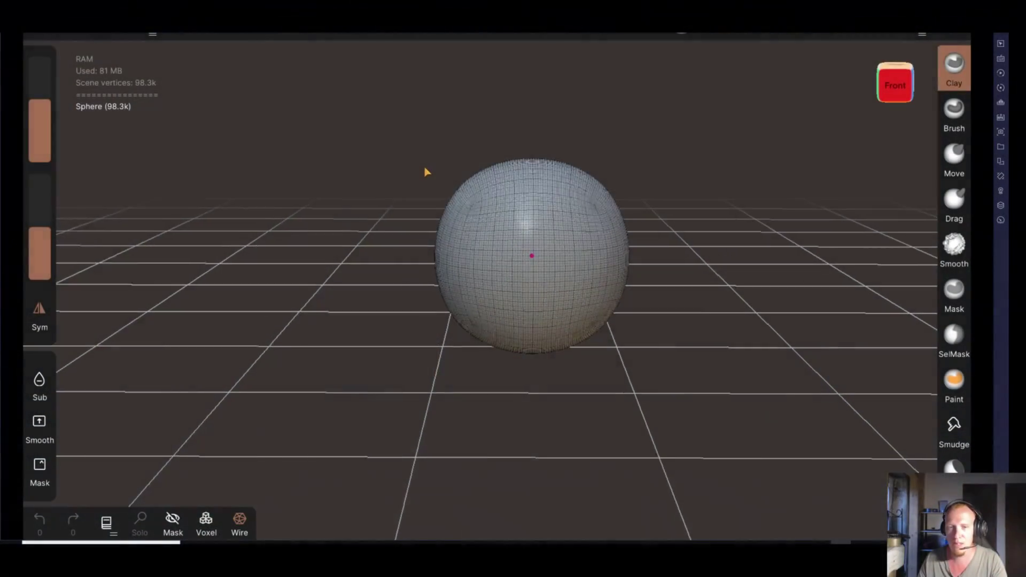
Level the camera, then enlarge the Chaos dwarf hobgoblin drawing in 2DG for reference
key(shift)
mouse_move(447, 200)
mouse_down()
mouse_move(401, 183)
mouse_move(389, 234)
mouse_move(415, 255)
mouse_up()
key(shift)
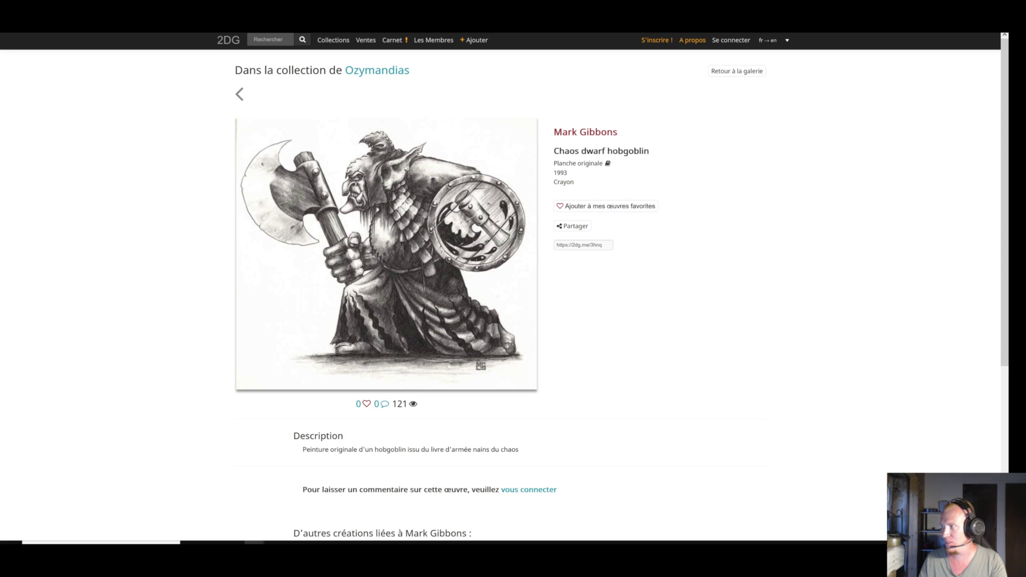
click(324, 259)
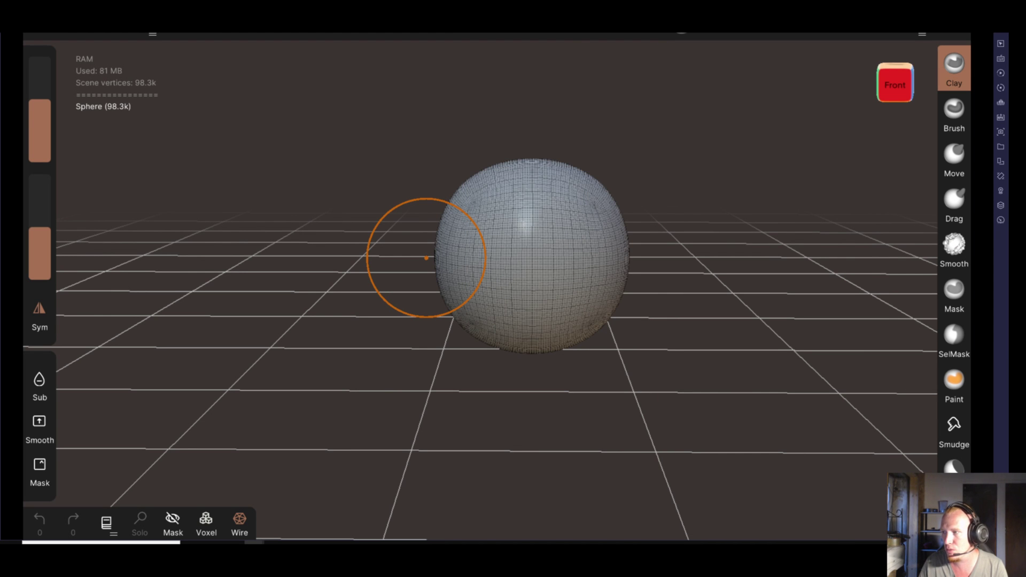
Orbit around the sphere and scroll through the Interface settings
mouse_move(673, 176)
mouse_down()
mouse_move(587, 192)
mouse_move(632, 179)
mouse_move(663, 192)
mouse_up()
key(shift)
mouse_move(662, 250)
mouse_down()
mouse_move(692, 263)
mouse_move(630, 282)
mouse_move(665, 265)
mouse_move(659, 255)
mouse_up()
click(919, 33)
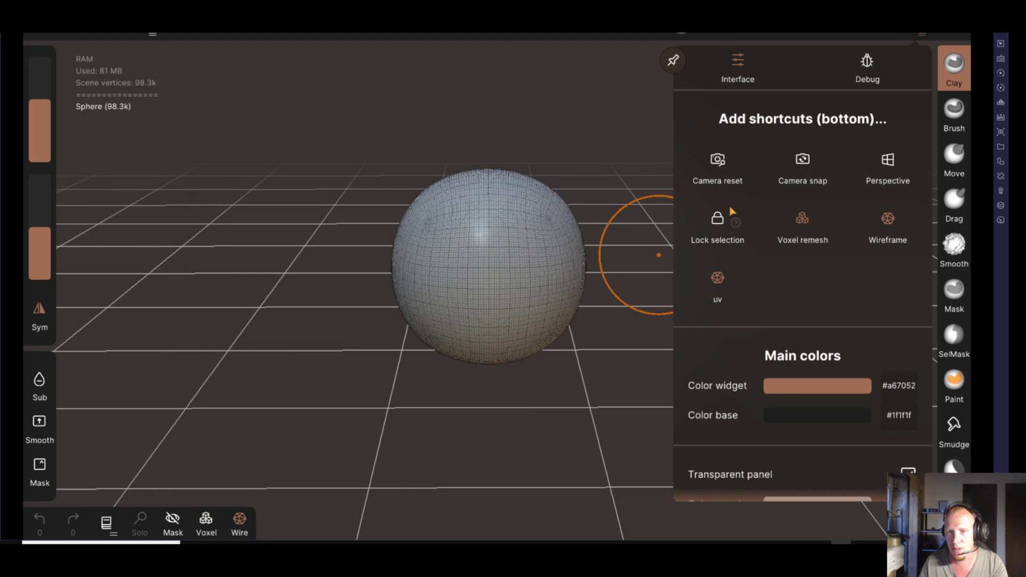
scroll(777, 347, down, 2)
scroll(809, 327, down, 5)
scroll(813, 304, down, 3)
scroll(813, 297, down, 2)
scroll(810, 289, down, 1)
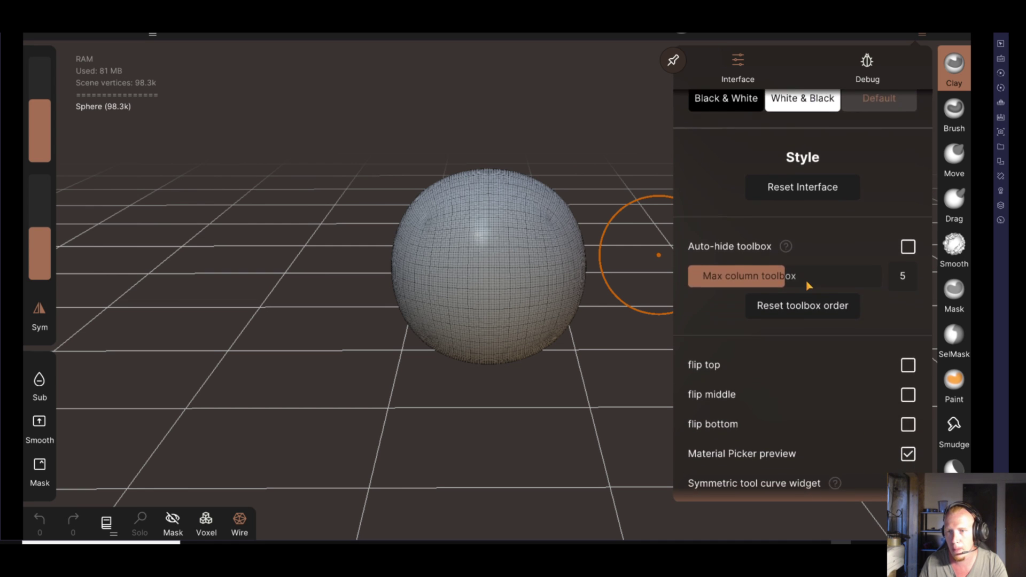
scroll(812, 278, down, 4)
scroll(817, 240, up, 4)
scroll(823, 216, up, 7)
scroll(824, 206, up, 5)
scroll(823, 200, up, 4)
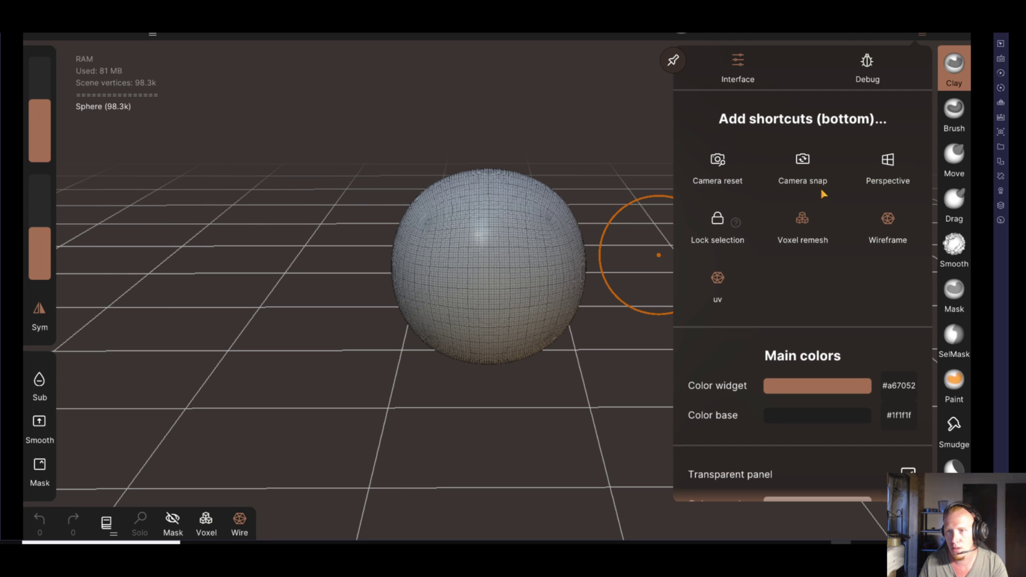
scroll(828, 170, down, 2)
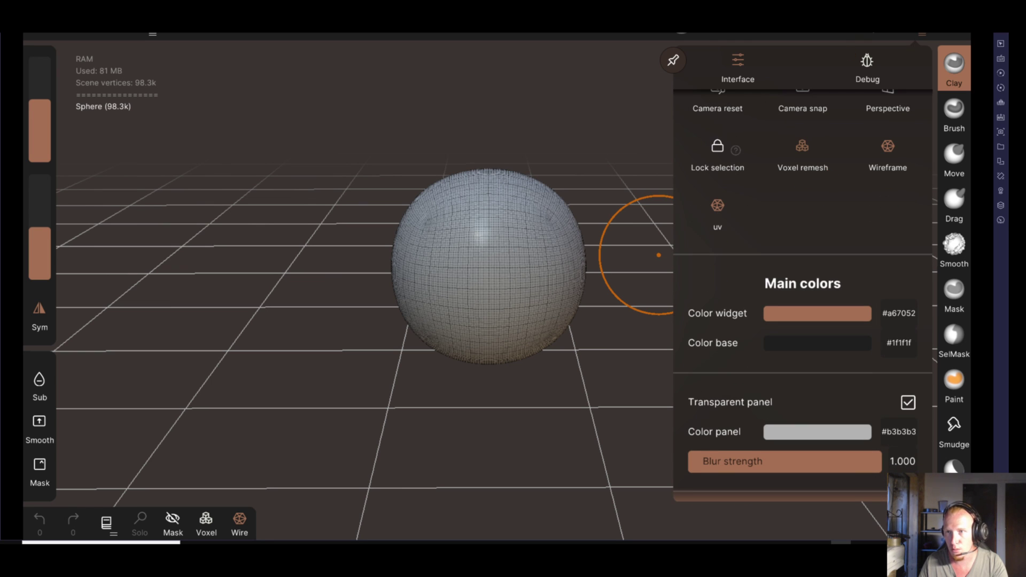
Scroll through the Display settings, then show the Sphere's Layers panel
click(881, 33)
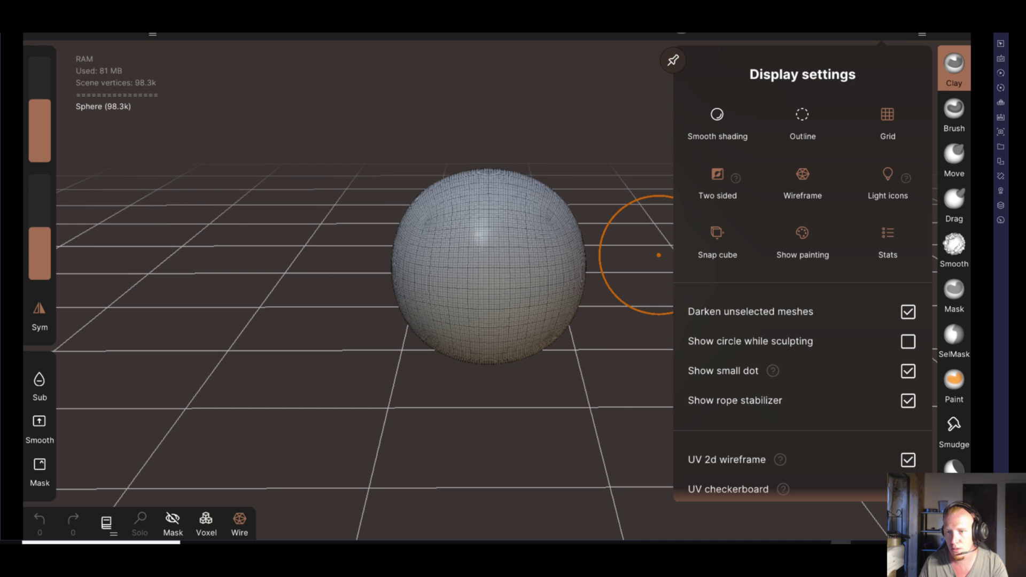
scroll(833, 117, down, 3)
scroll(818, 176, down, 2)
scroll(814, 197, down, 5)
scroll(815, 203, down, 6)
scroll(812, 205, up, 1)
scroll(804, 174, up, 3)
scroll(802, 178, down, 1)
scroll(802, 176, down, 6)
scroll(802, 178, down, 4)
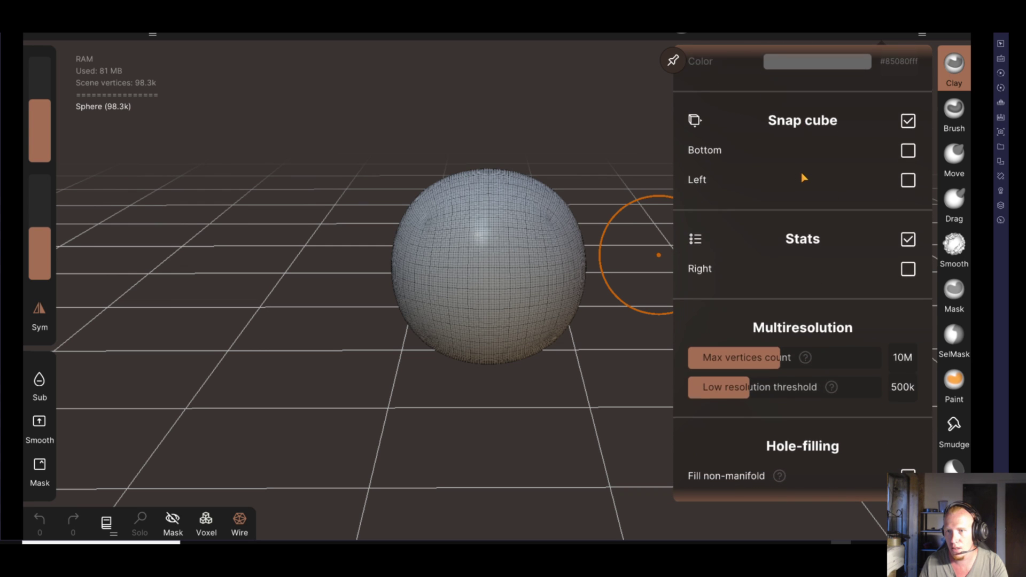
scroll(796, 240, down, 4)
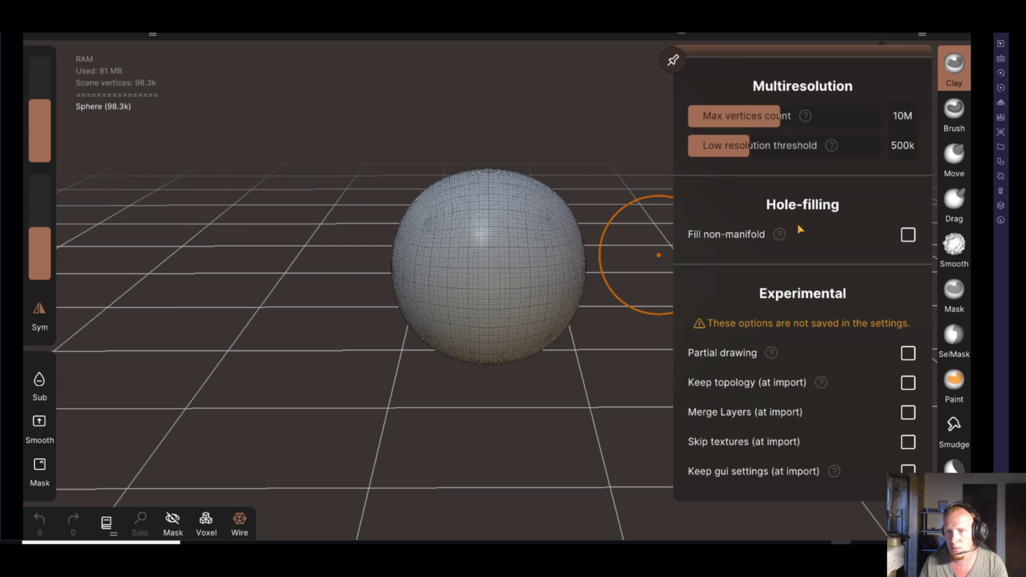
scroll(810, 251, up, 2)
scroll(818, 225, up, 2)
scroll(837, 149, up, 2)
scroll(834, 143, up, 2)
scroll(834, 143, up, 3)
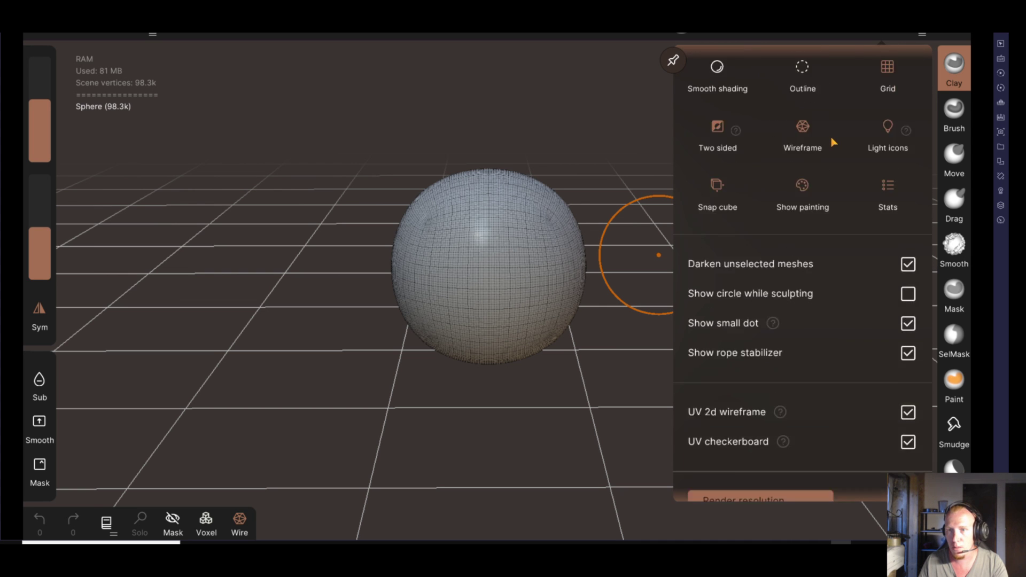
scroll(832, 142, up, 1)
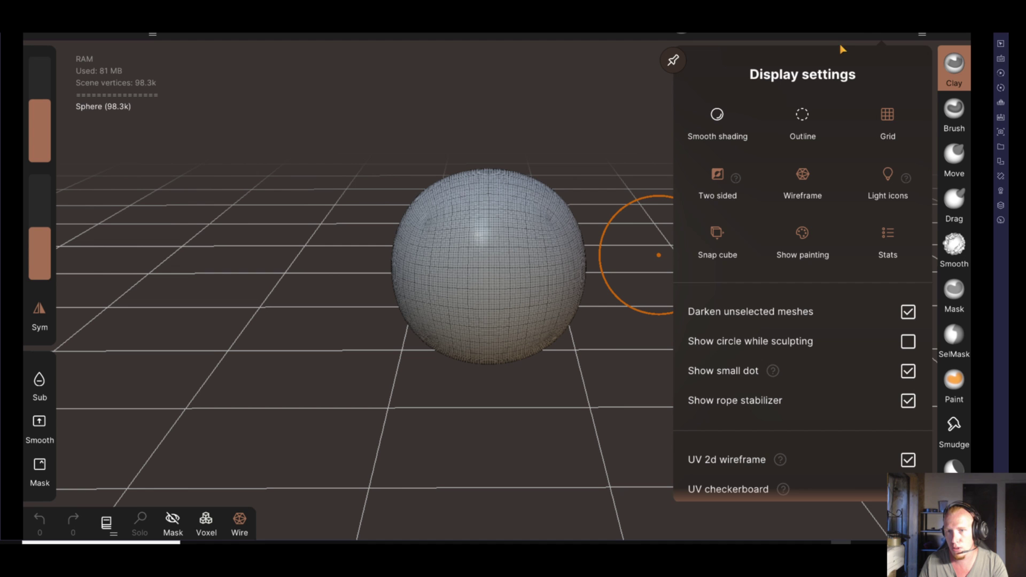
click(850, 34)
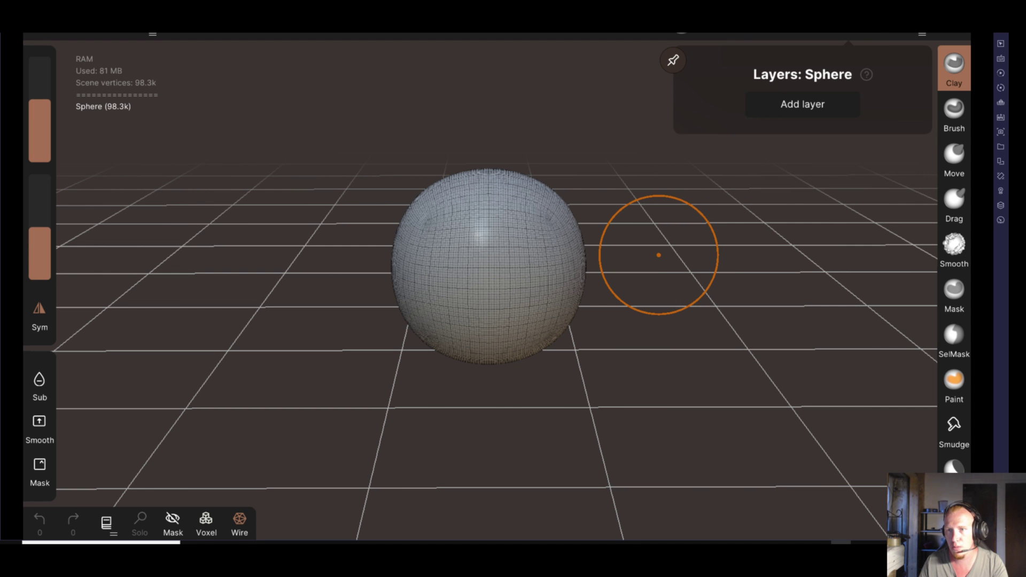
Snap the sphere to a straight Front view and select the Move brush
mouse_move(809, 82)
mouse_down()
mouse_move(675, 188)
mouse_move(641, 190)
mouse_move(669, 172)
mouse_up()
drag(662, 217, 672, 214)
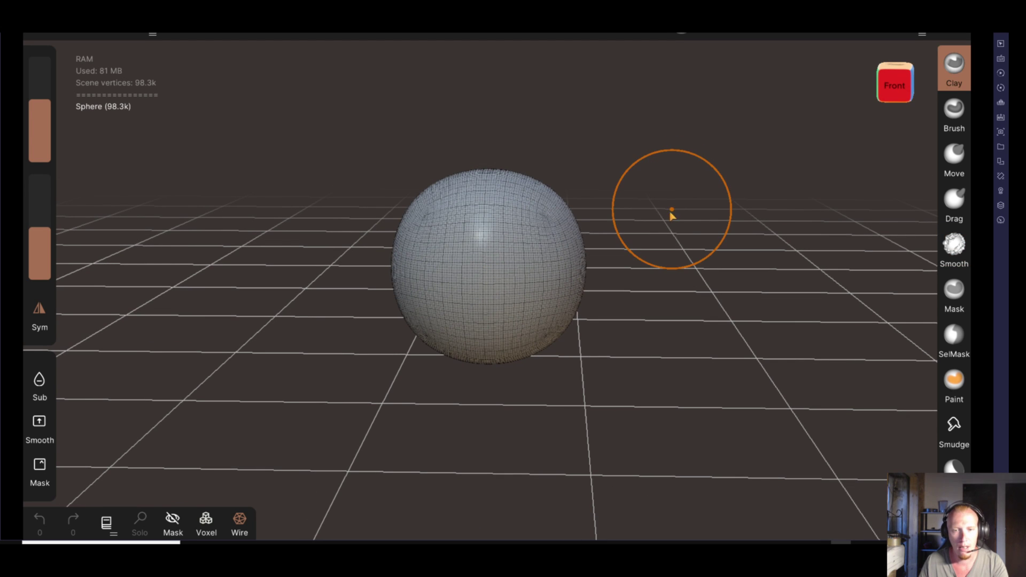
click(901, 80)
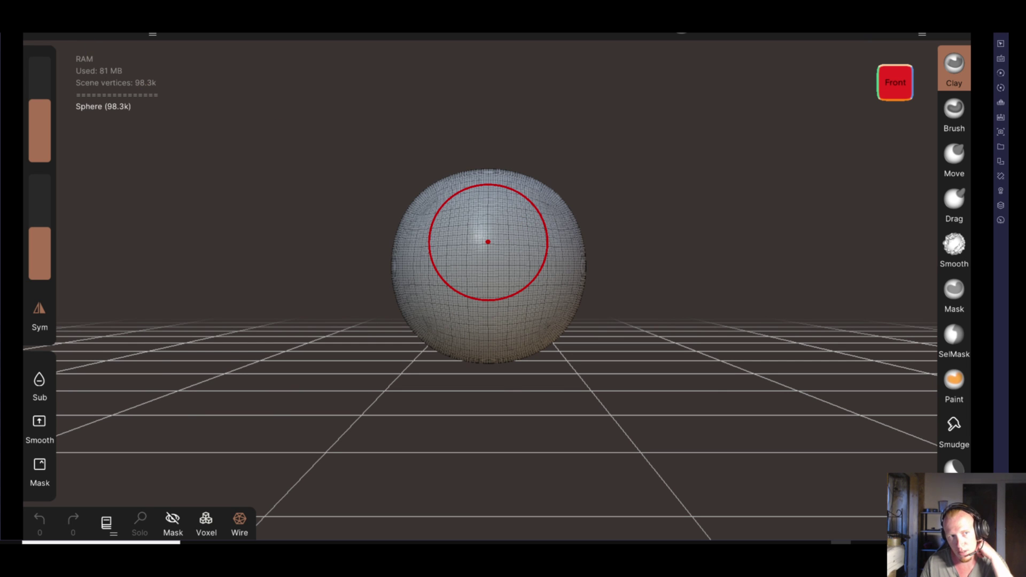
click(100, 34)
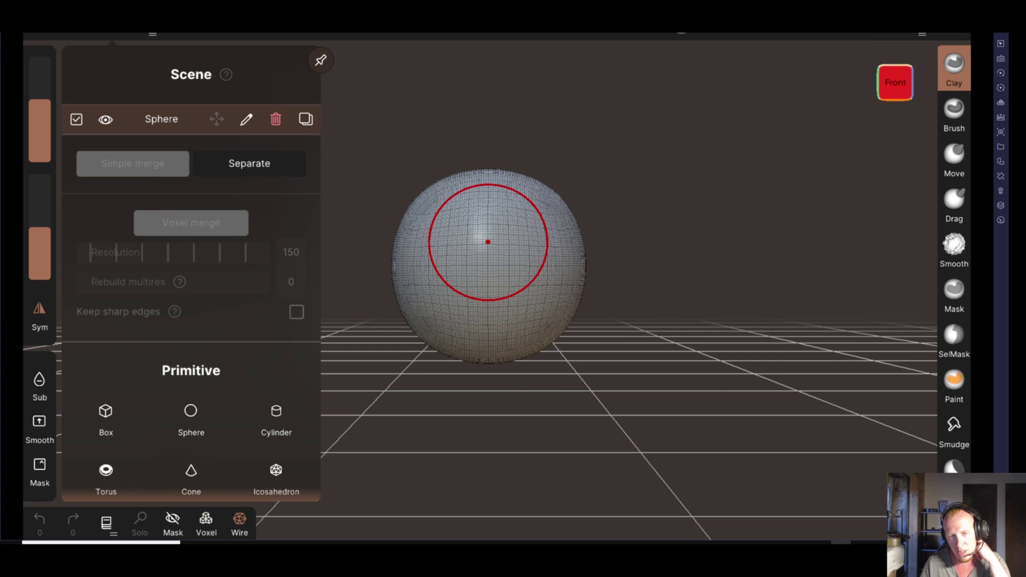
click(514, 214)
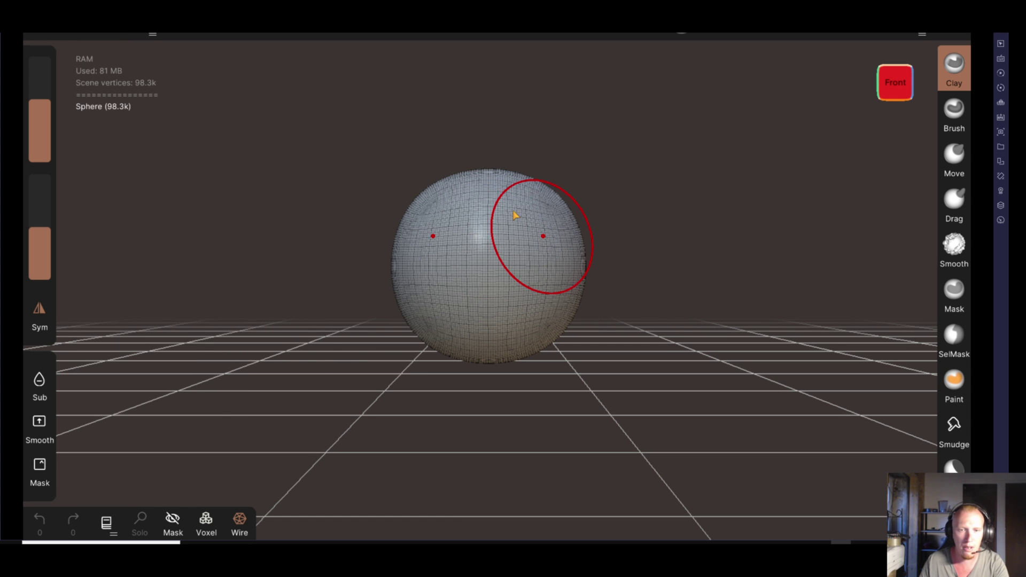
click(955, 158)
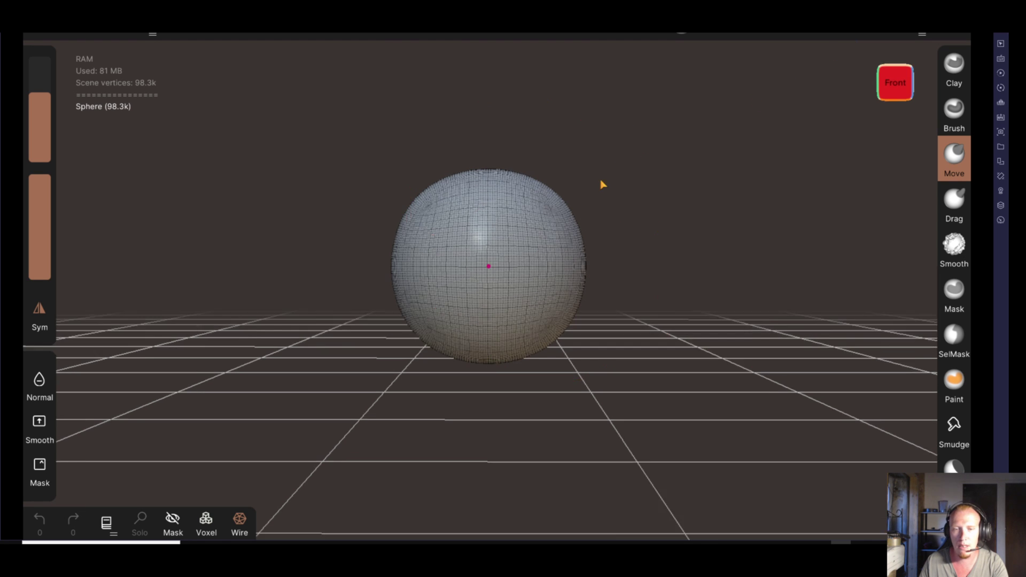
Stretch the sphere into a tall egg, rounding its top with brush radius about 121
drag(600, 184, 574, 235)
drag(481, 227, 503, 162)
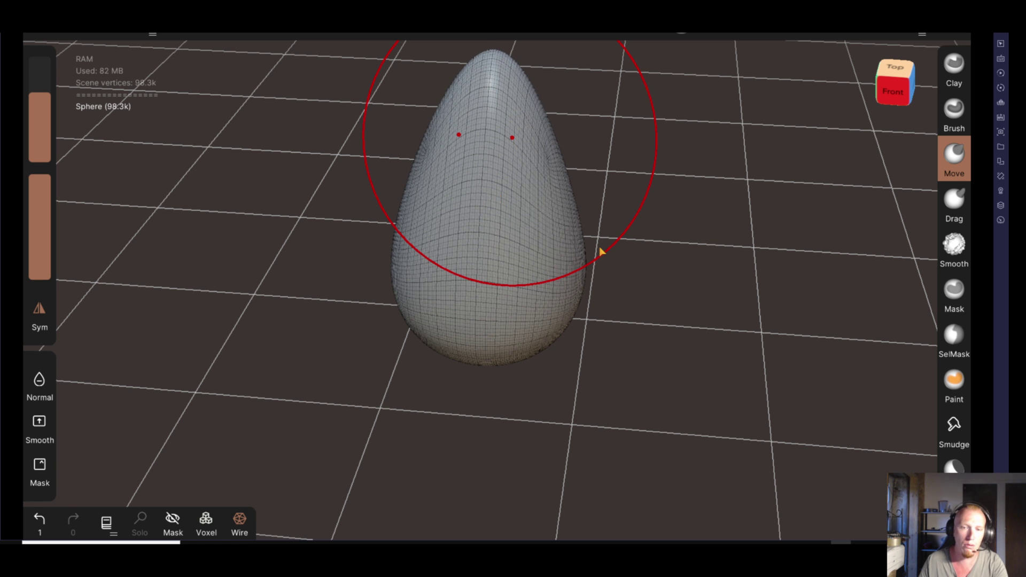
drag(600, 247, 655, 335)
click(895, 89)
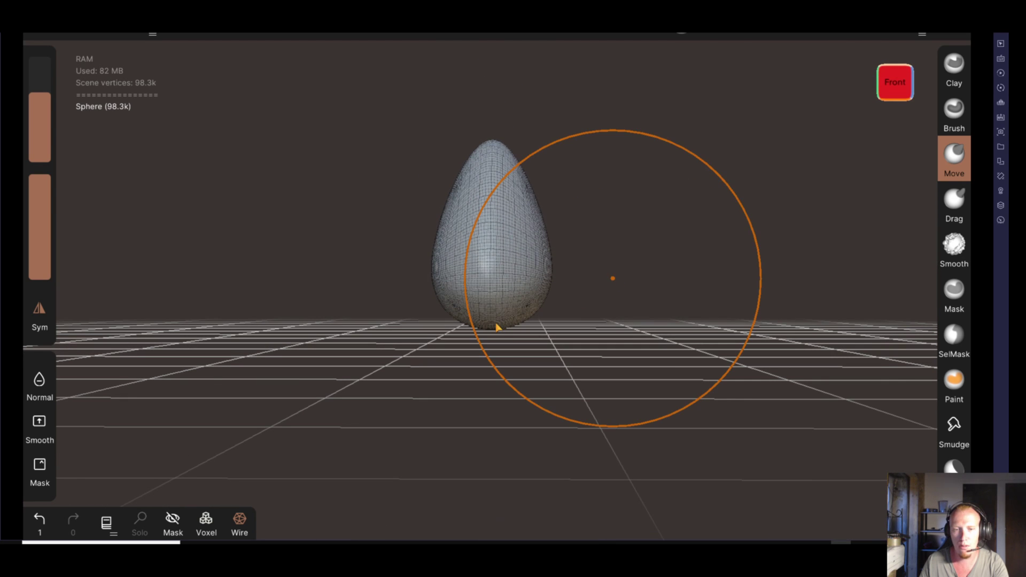
drag(497, 324, 493, 340)
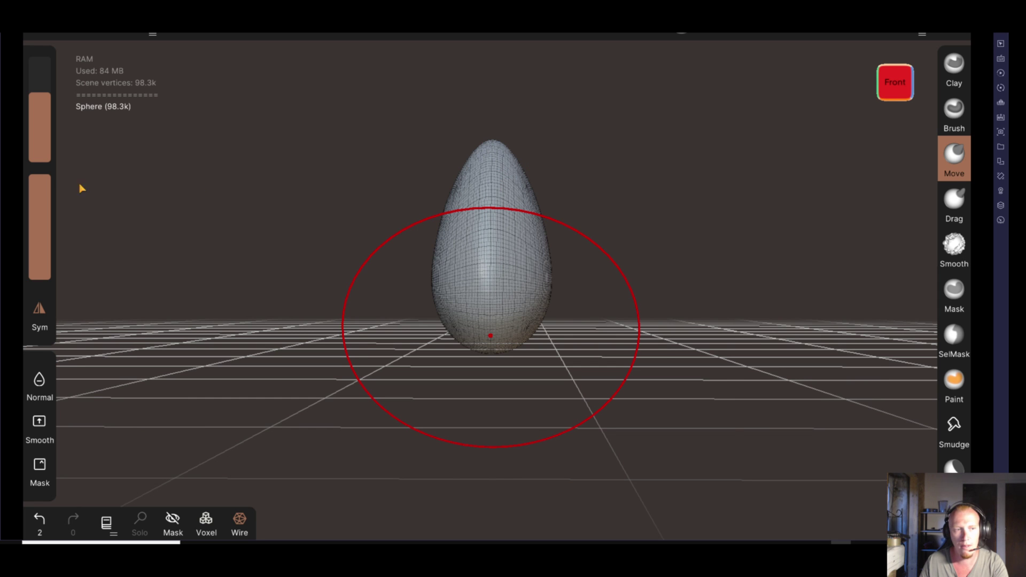
drag(40, 107, 35, 140)
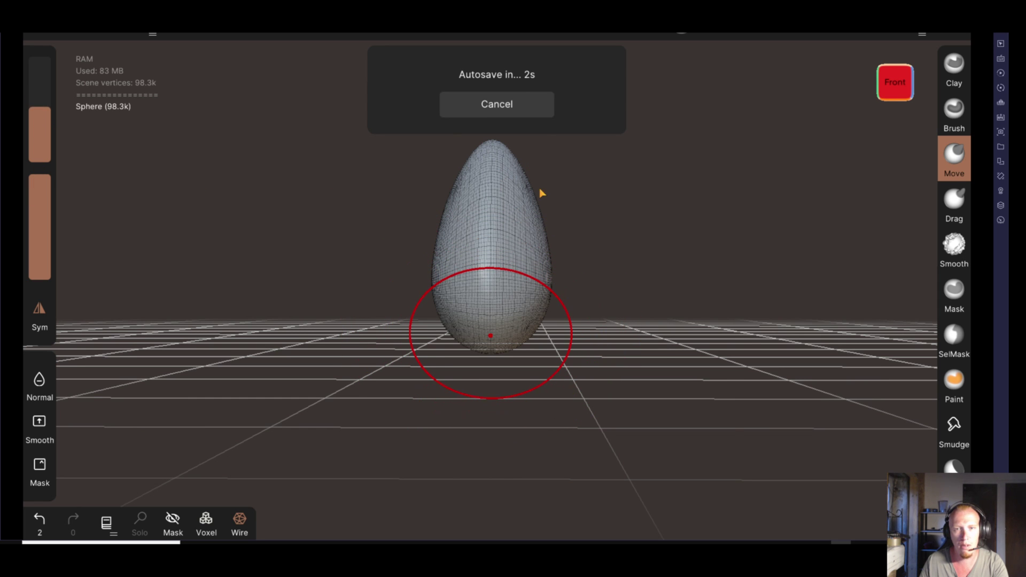
drag(524, 174, 532, 176)
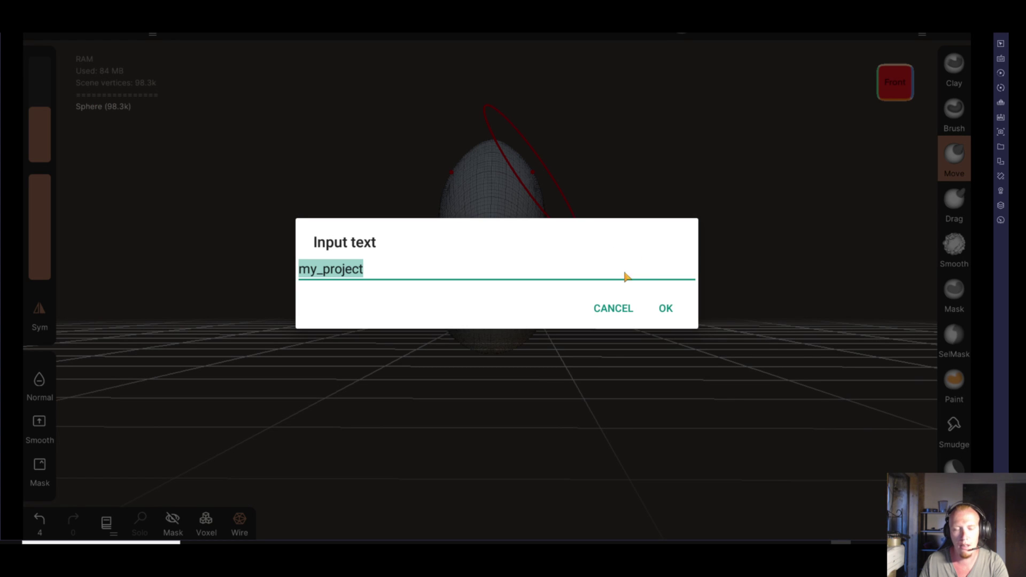
Name the project 'Hogbelin' in the autosave dialog
text(Hogbelin)
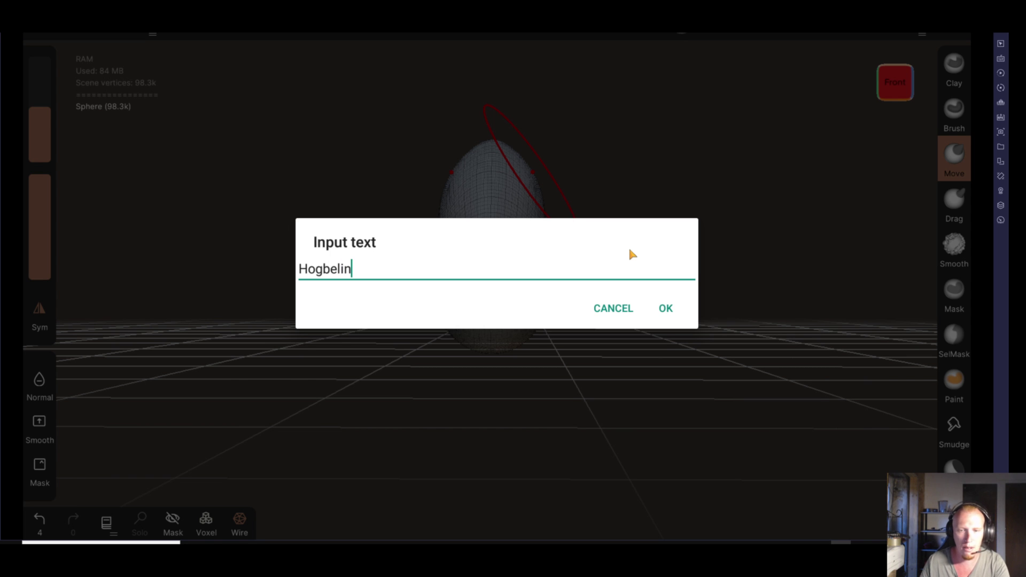
click(667, 312)
mouse_move(663, 280)
mouse_down()
mouse_move(527, 310)
mouse_move(570, 309)
mouse_up()
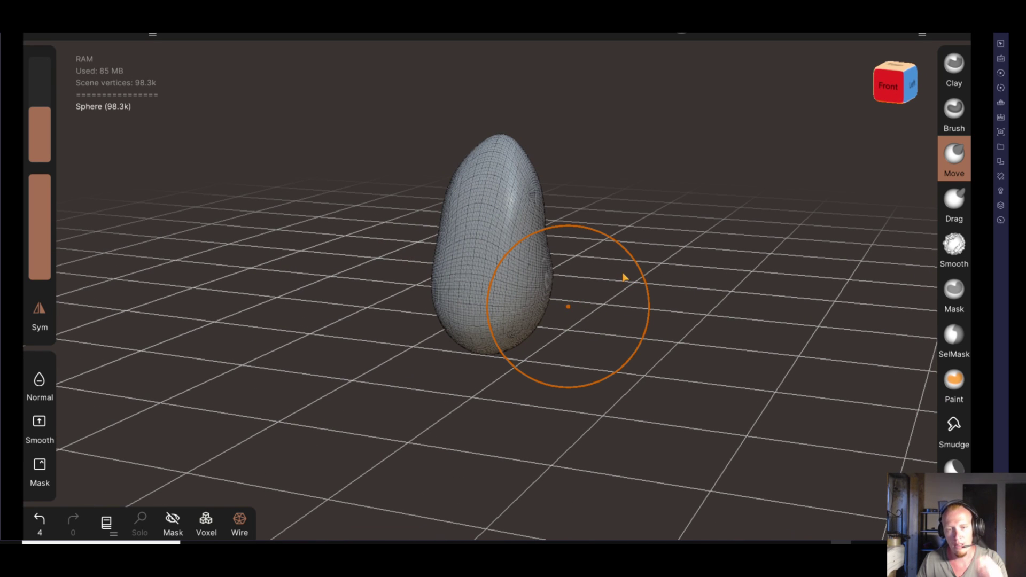
Bulge out the left side and reshape the top of the head with Move
mouse_move(664, 211)
mouse_down()
mouse_move(689, 206)
mouse_move(664, 224)
mouse_up()
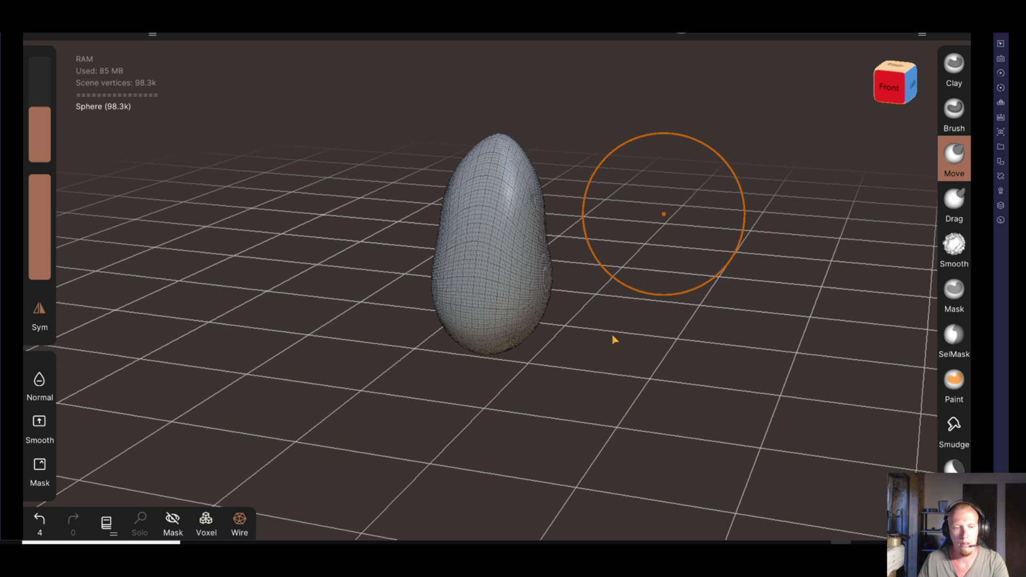
drag(628, 346, 374, 359)
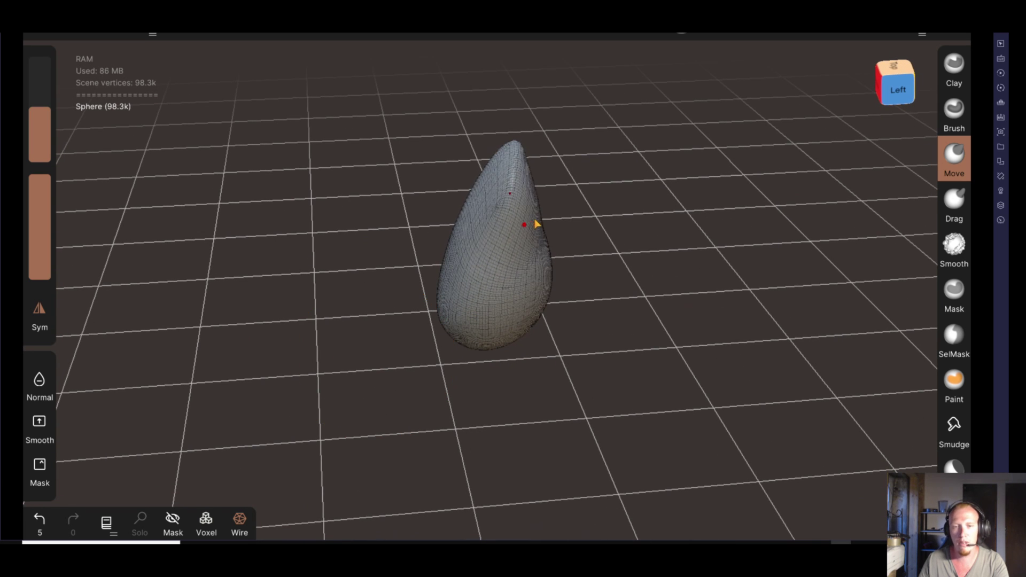
drag(536, 224, 559, 228)
drag(485, 215, 479, 213)
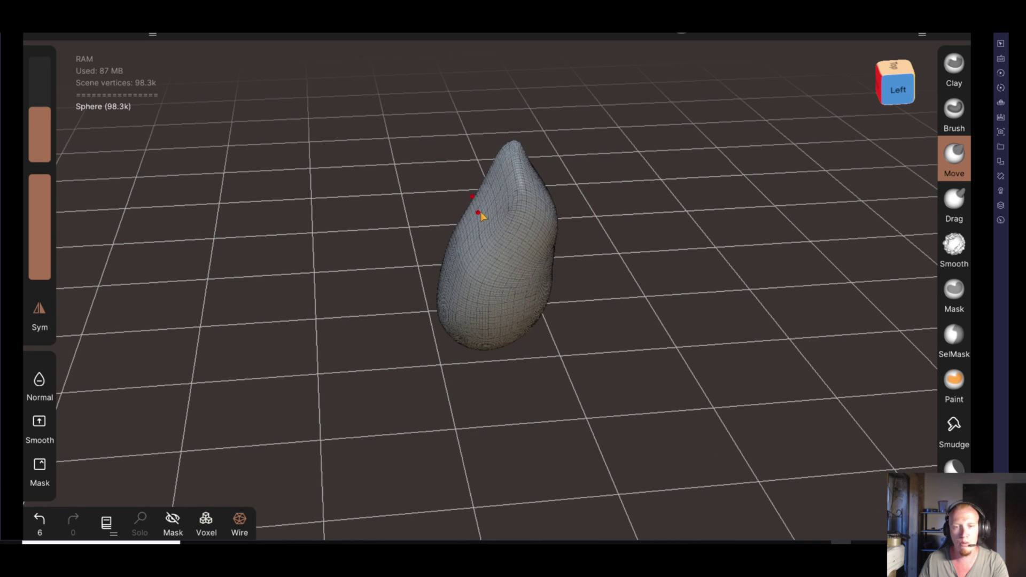
drag(472, 275, 448, 272)
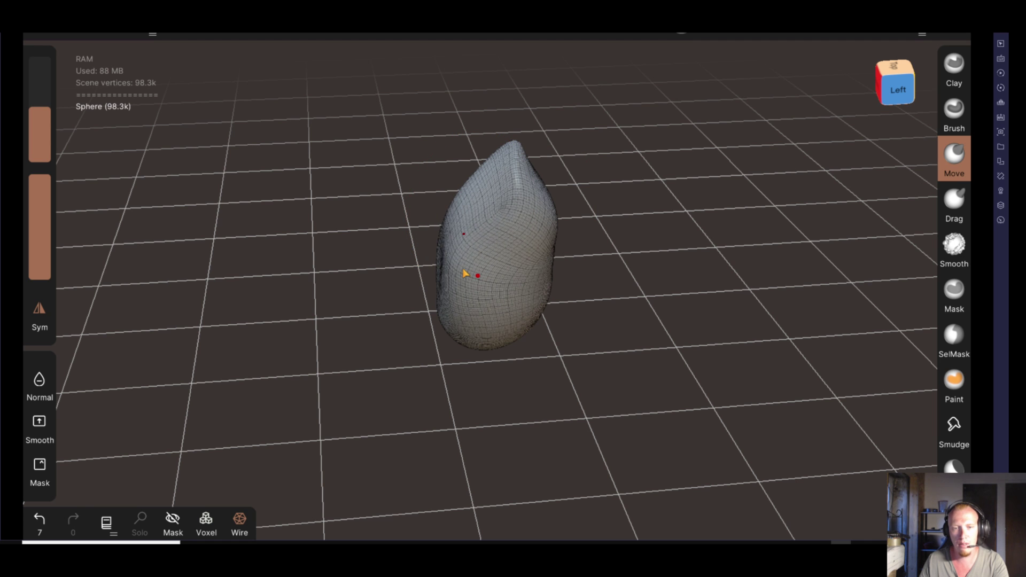
mouse_move(634, 424)
mouse_down()
mouse_move(617, 363)
mouse_move(710, 355)
mouse_move(609, 310)
mouse_up()
mouse_move(539, 176)
mouse_down()
mouse_move(556, 310)
mouse_move(355, 304)
mouse_move(372, 249)
mouse_move(199, 258)
mouse_up()
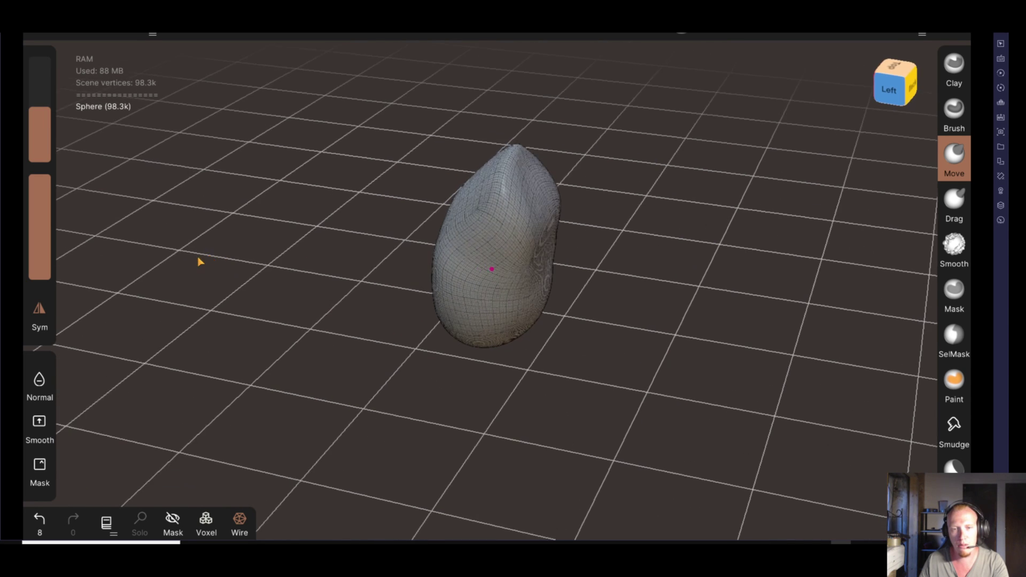
mouse_move(465, 193)
mouse_down()
mouse_move(451, 196)
mouse_move(534, 224)
mouse_up()
mouse_move(304, 321)
mouse_down()
mouse_move(661, 302)
mouse_move(559, 378)
mouse_move(630, 360)
mouse_move(556, 361)
mouse_move(542, 337)
mouse_up()
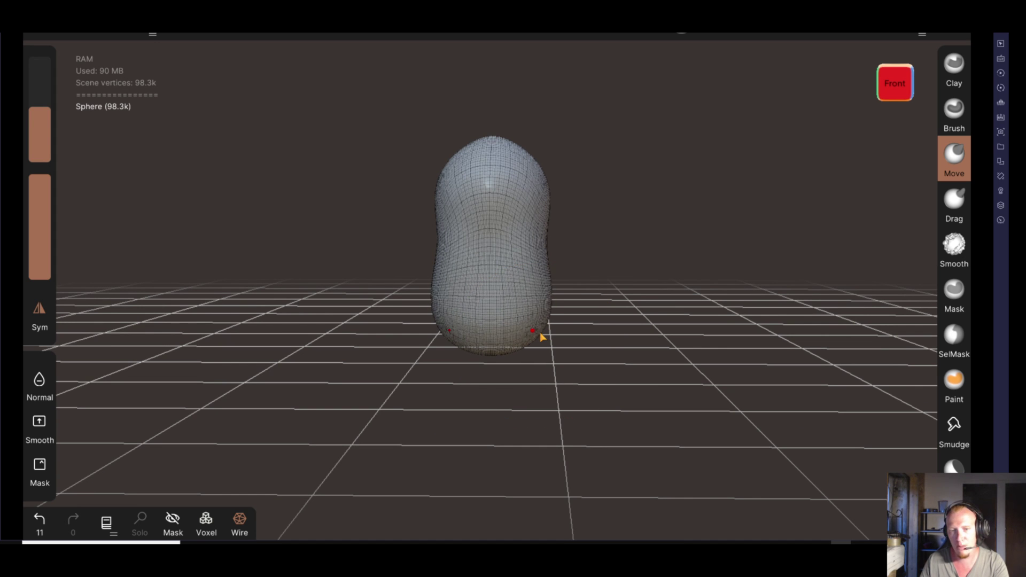
Push the upper-left edge inward to pinch the form, checking it from the front
mouse_move(587, 368)
mouse_down()
mouse_move(523, 367)
mouse_move(461, 382)
mouse_move(396, 375)
mouse_move(380, 283)
mouse_move(224, 277)
mouse_up()
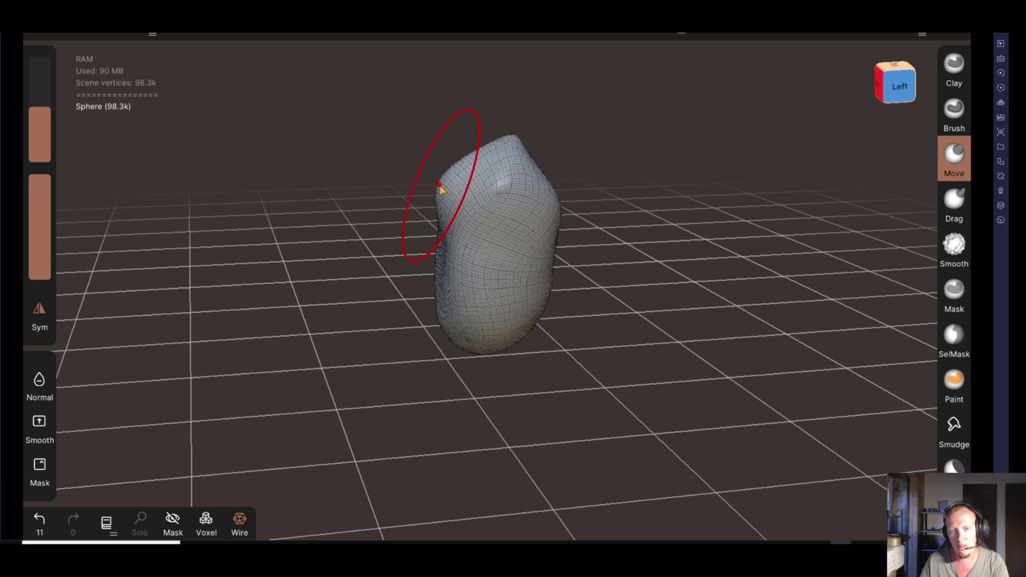
drag(440, 190, 443, 184)
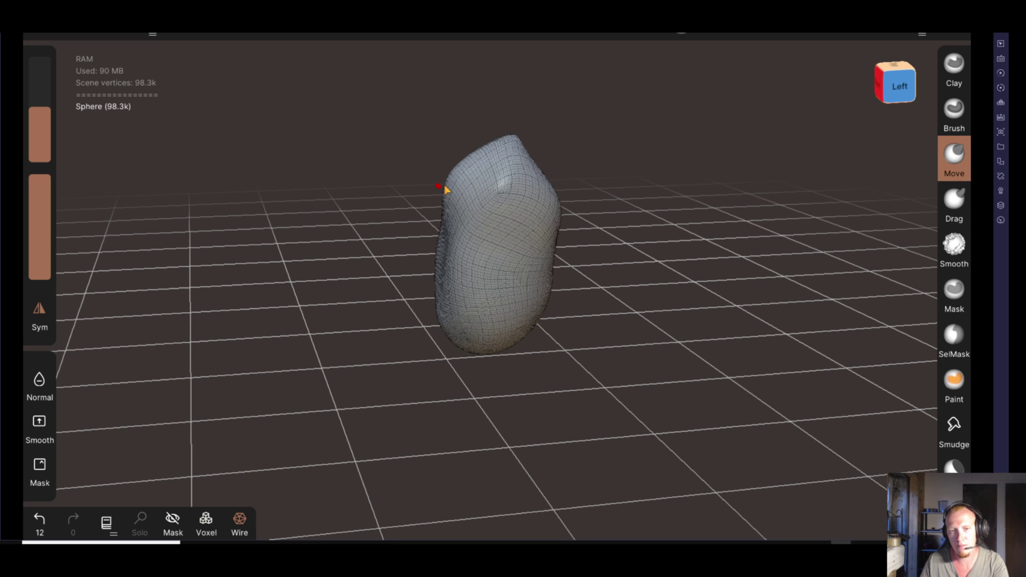
mouse_move(301, 336)
mouse_down()
mouse_move(389, 326)
mouse_move(500, 332)
mouse_up()
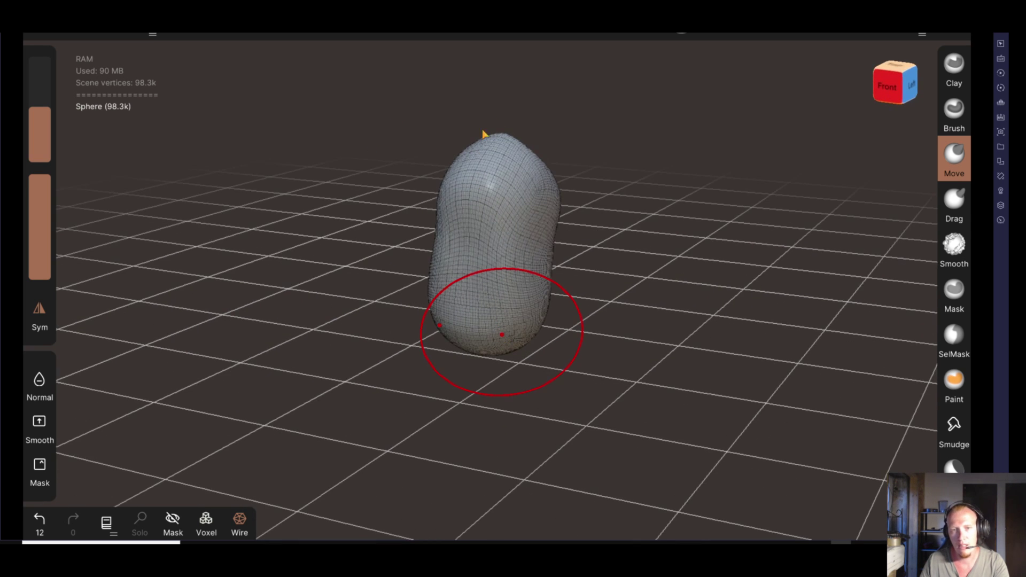
key(1)
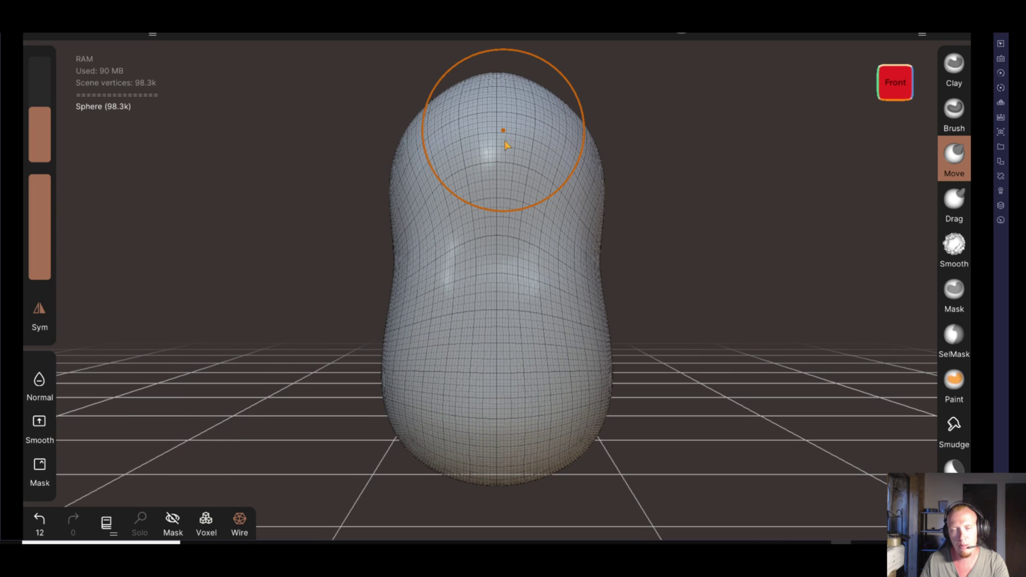
mouse_move(747, 213)
mouse_down()
mouse_move(722, 275)
mouse_move(683, 274)
mouse_move(686, 308)
mouse_move(667, 267)
mouse_move(634, 286)
mouse_move(665, 209)
mouse_up()
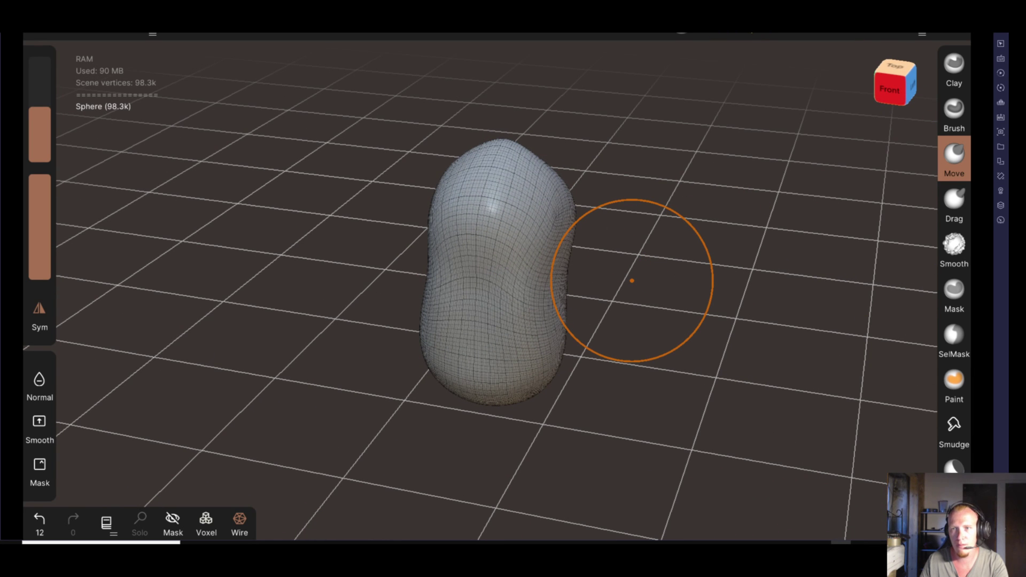
Inspect the brush's Painting, Pressure and Symmetry settings
click(751, 33)
click(750, 33)
click(781, 33)
click(816, 33)
Browse through the Nomad main settings menu
click(44, 33)
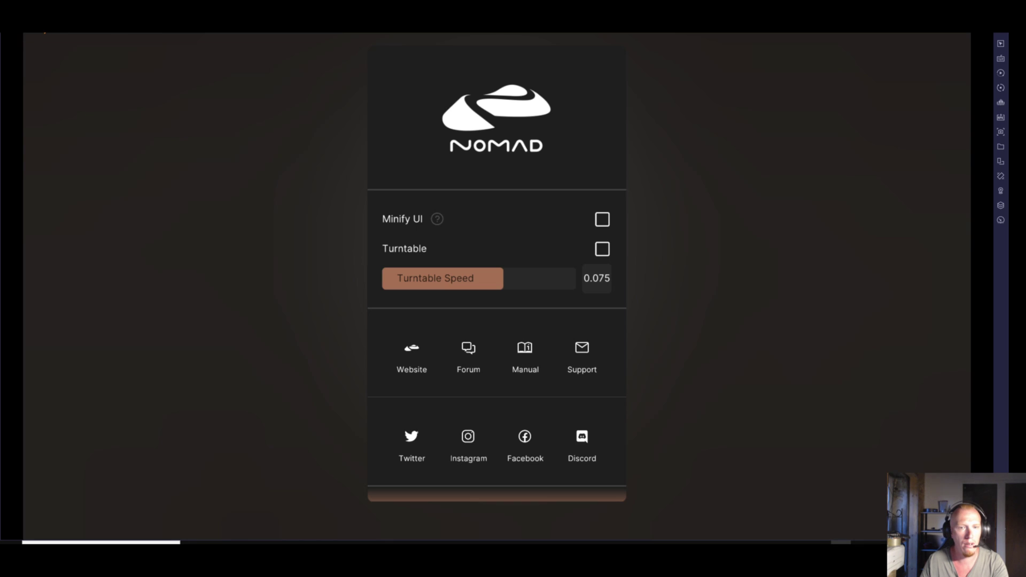
scroll(492, 320, down, 2)
scroll(495, 332, down, 3)
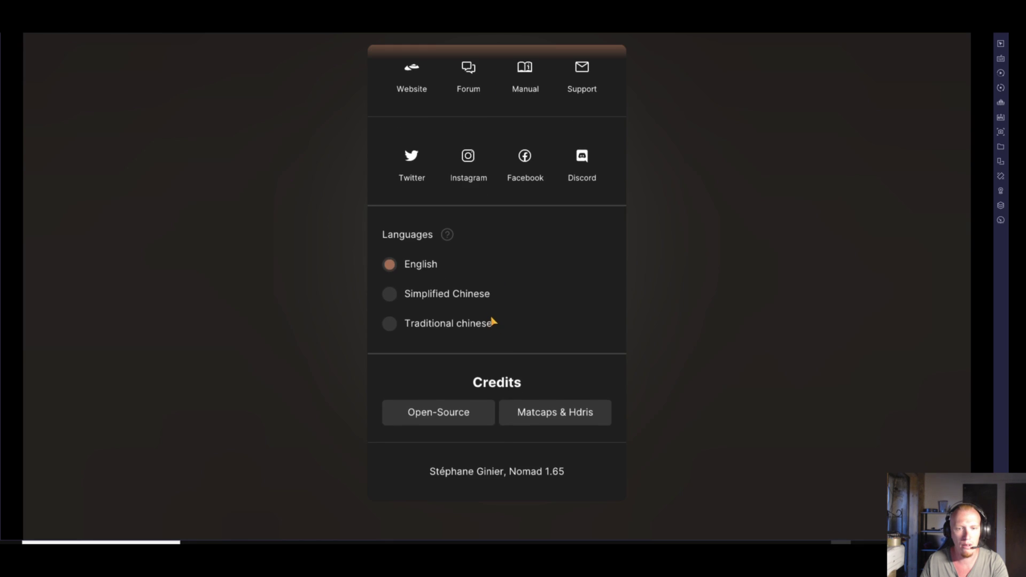
scroll(489, 299, up, 2)
scroll(490, 277, up, 3)
click(703, 235)
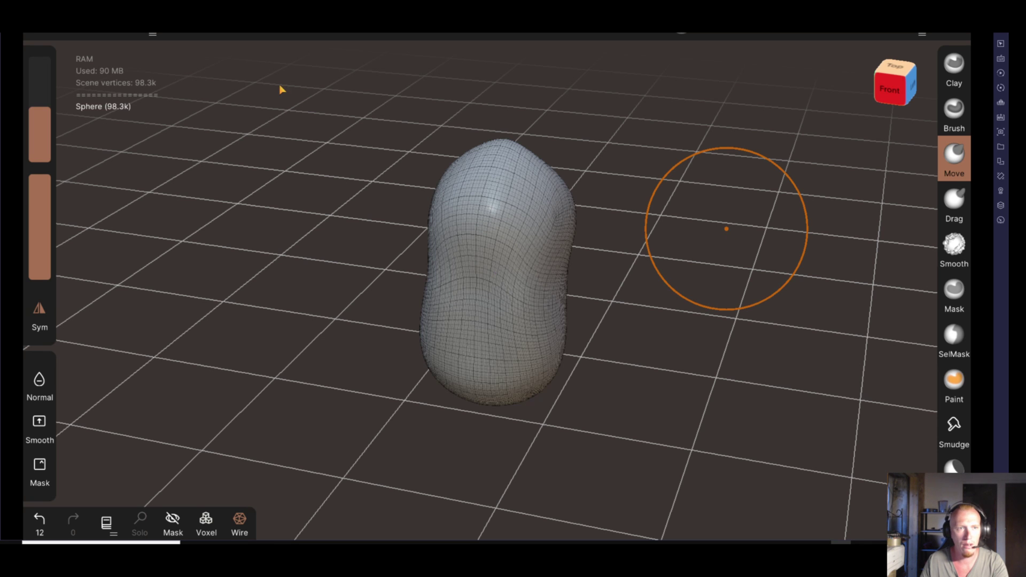
Set the background to a solid dark colour (#0b0908) instead of the environment
click(268, 36)
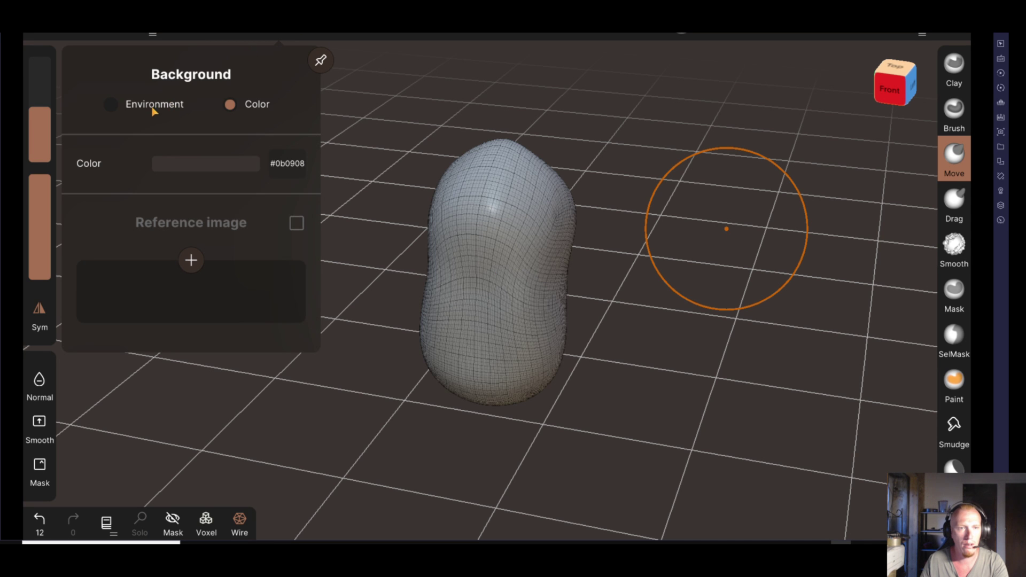
click(135, 113)
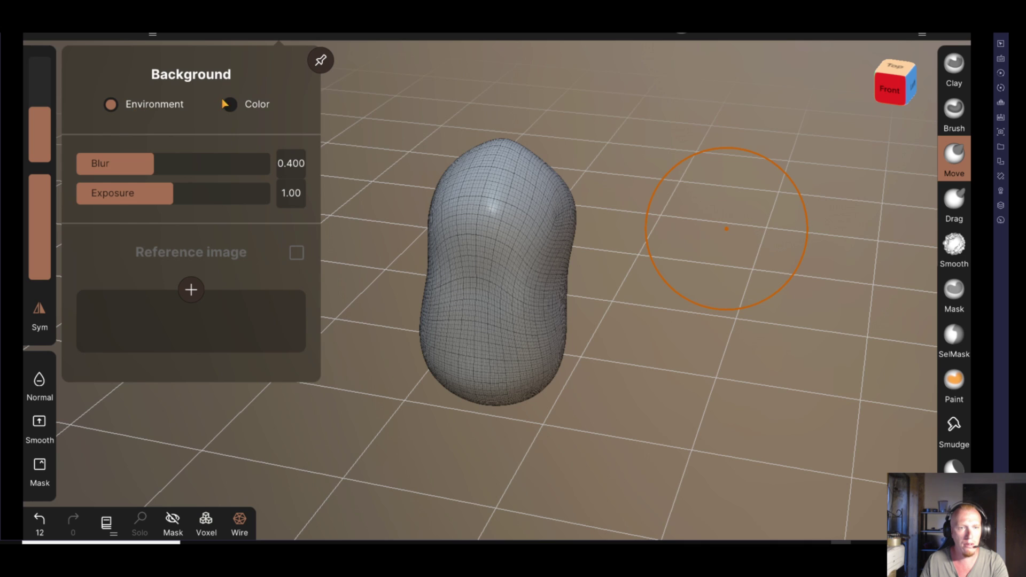
click(227, 105)
click(191, 262)
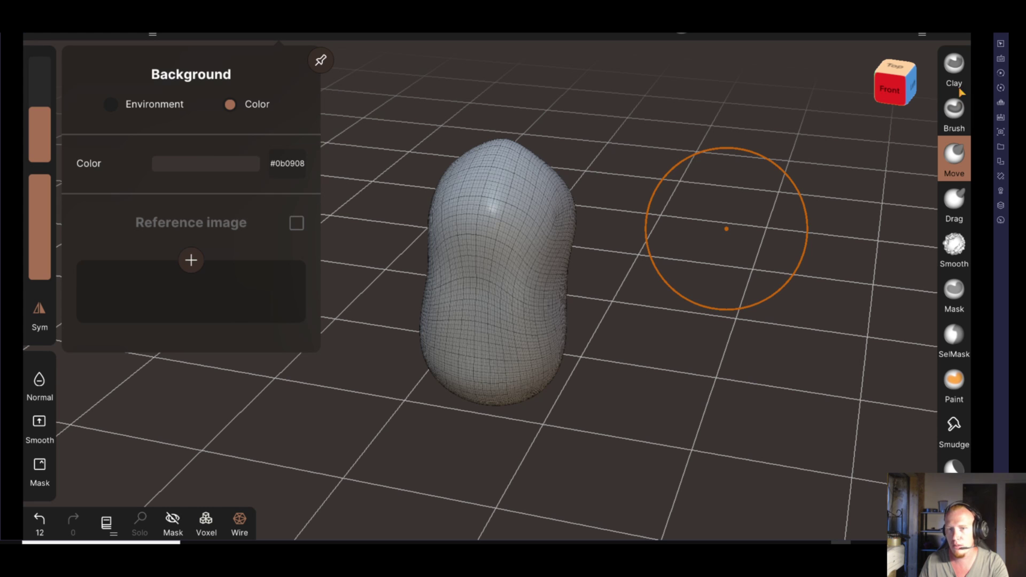
Nudge the top and lower-right side of the sculpt from side-on angles
mouse_move(514, 169)
mouse_down()
mouse_move(676, 254)
mouse_move(504, 270)
mouse_move(636, 172)
mouse_move(630, 187)
mouse_move(584, 177)
mouse_move(559, 201)
mouse_up()
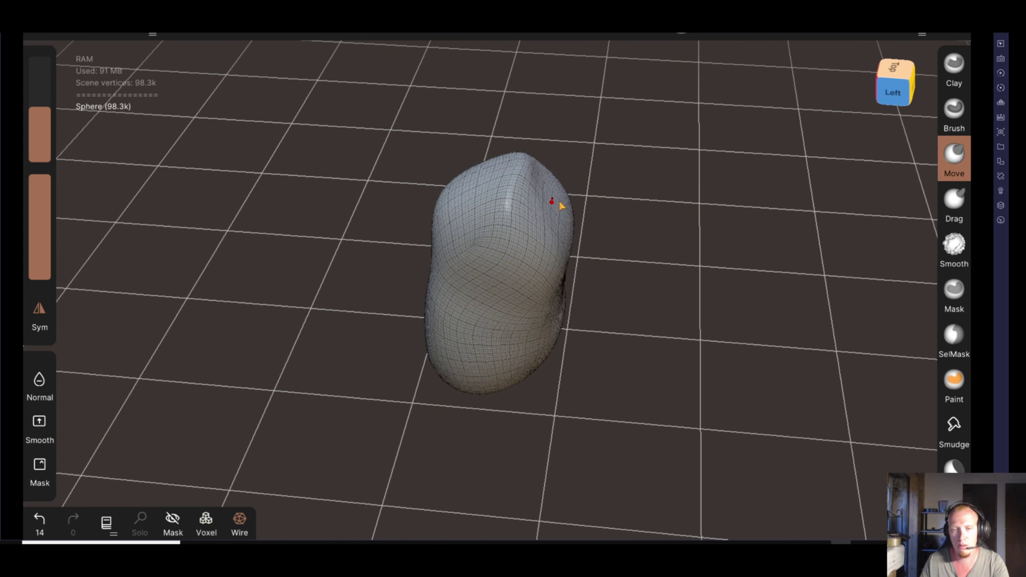
drag(602, 335, 617, 270)
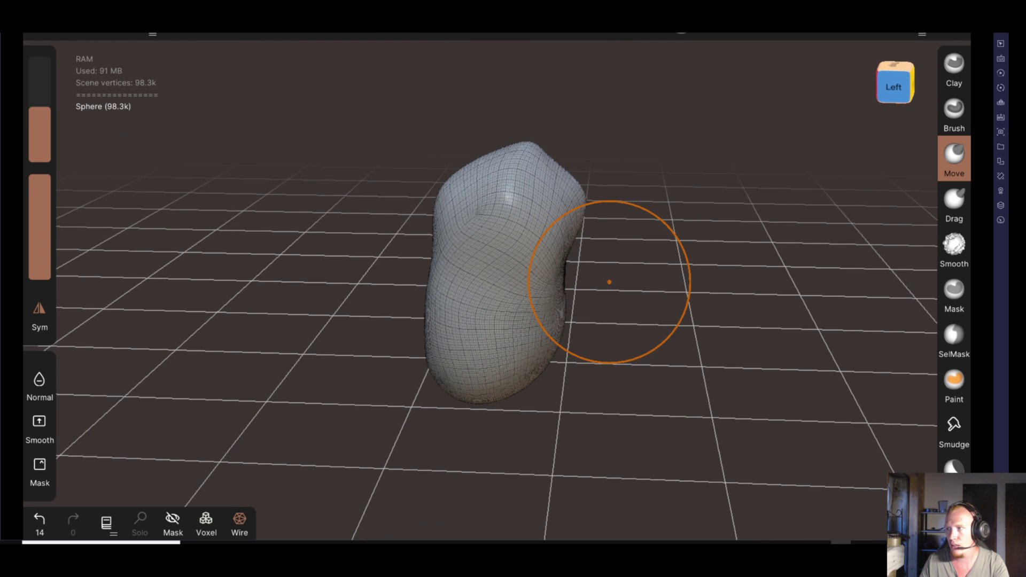
drag(759, 197, 763, 183)
drag(541, 373, 547, 376)
mouse_move(676, 291)
mouse_down()
mouse_move(706, 291)
mouse_move(738, 309)
mouse_move(748, 348)
mouse_move(640, 434)
mouse_move(495, 398)
mouse_move(455, 399)
mouse_up()
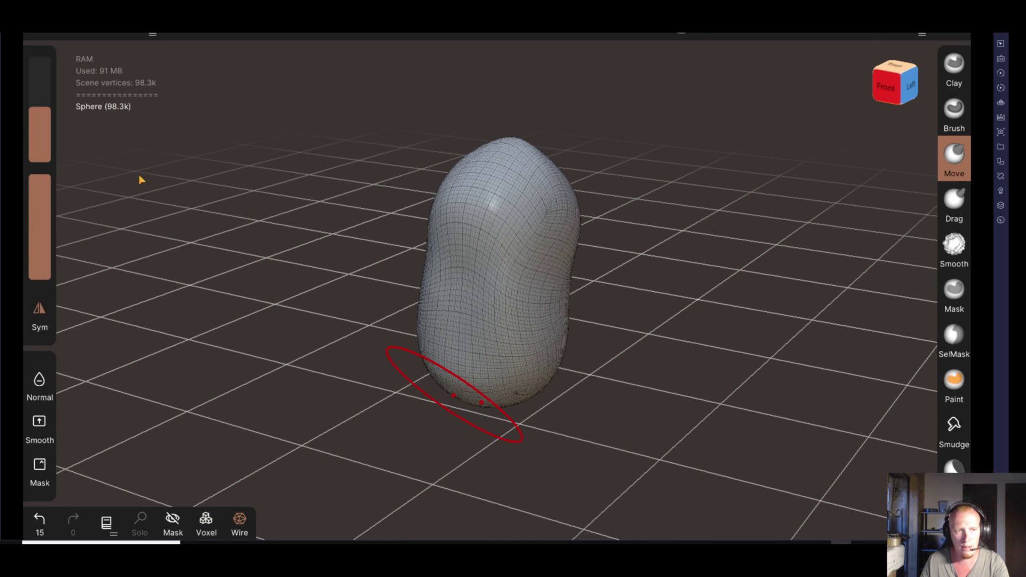
Pull the base into a pointed chin using brush radius 81, then 51
drag(40, 140, 41, 166)
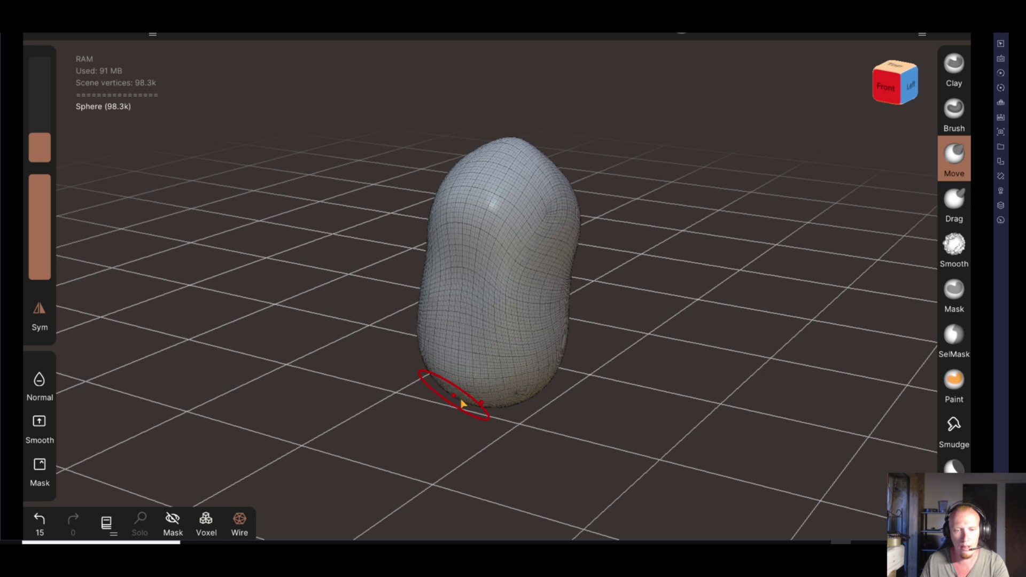
drag(453, 398, 443, 414)
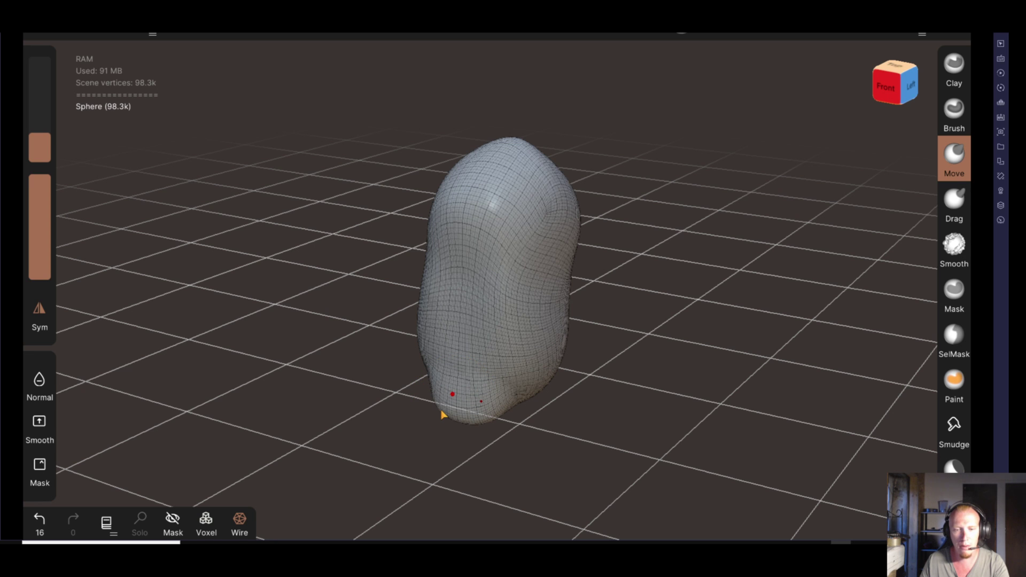
drag(39, 149, 35, 150)
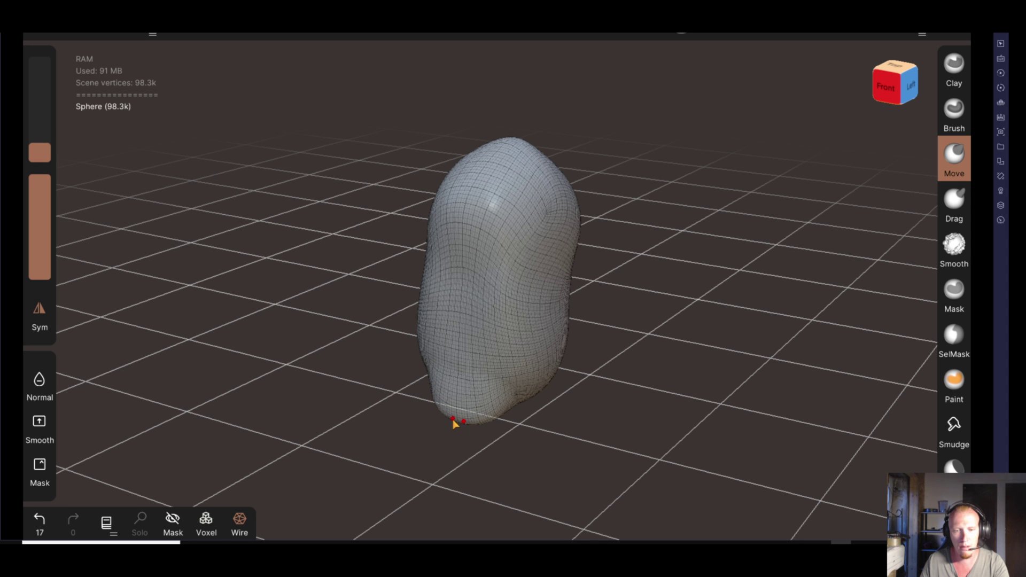
drag(453, 423, 450, 437)
mouse_move(529, 464)
mouse_down()
mouse_move(549, 470)
mouse_move(436, 424)
mouse_move(427, 440)
mouse_move(397, 424)
mouse_up()
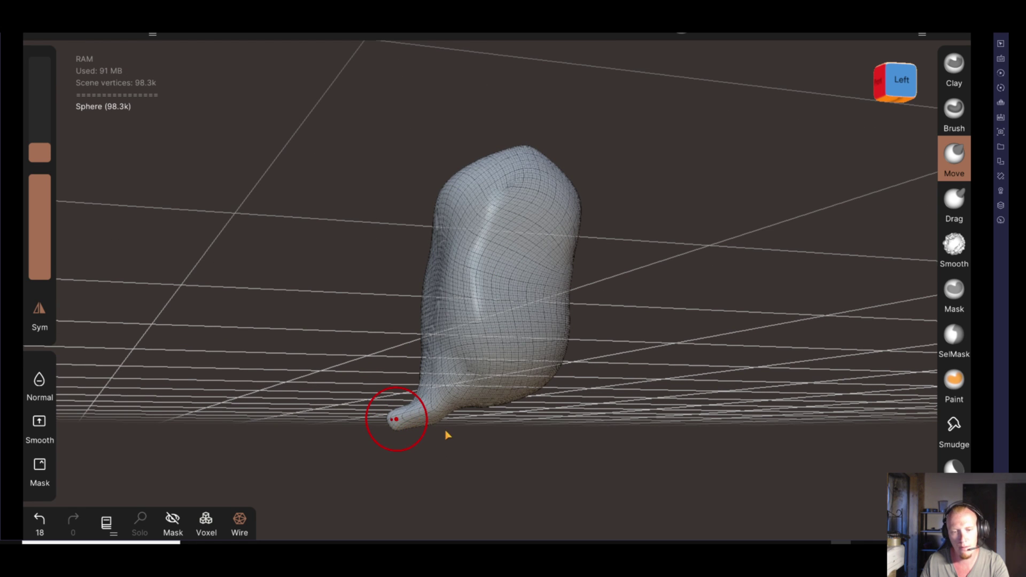
mouse_move(415, 427)
mouse_down()
mouse_move(332, 424)
mouse_move(513, 465)
mouse_move(620, 404)
mouse_move(616, 278)
mouse_move(628, 265)
mouse_up()
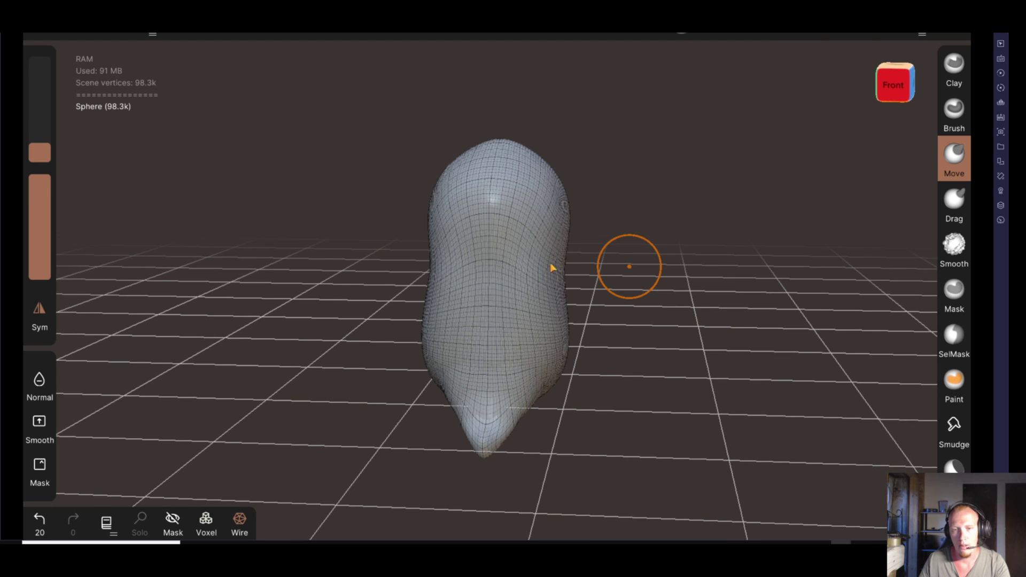
Bulge the head sides, undo one stroke, and pull a long nose down the face
mouse_move(537, 274)
mouse_down()
mouse_move(672, 262)
mouse_move(728, 271)
mouse_move(689, 281)
mouse_up()
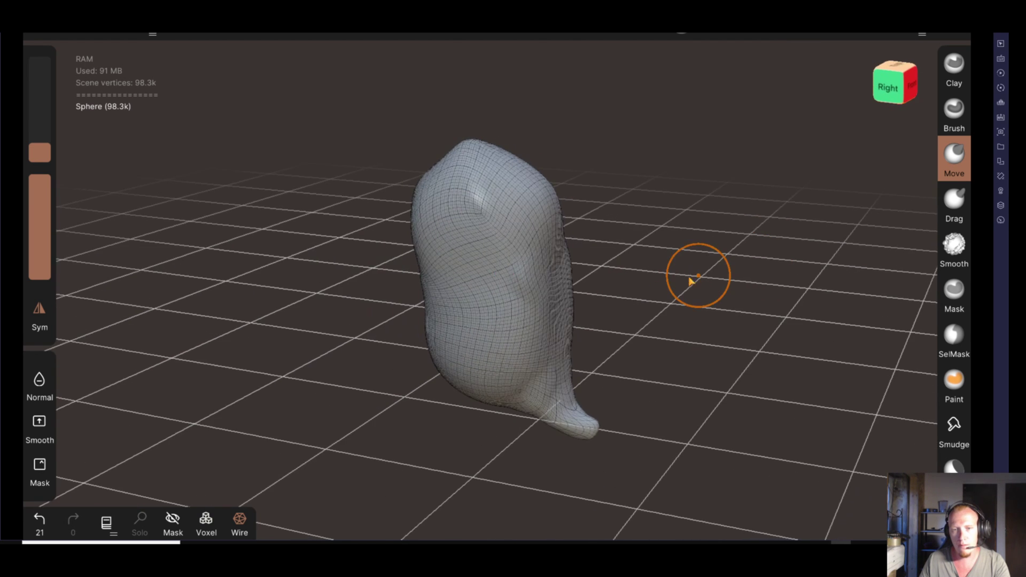
drag(541, 251, 551, 254)
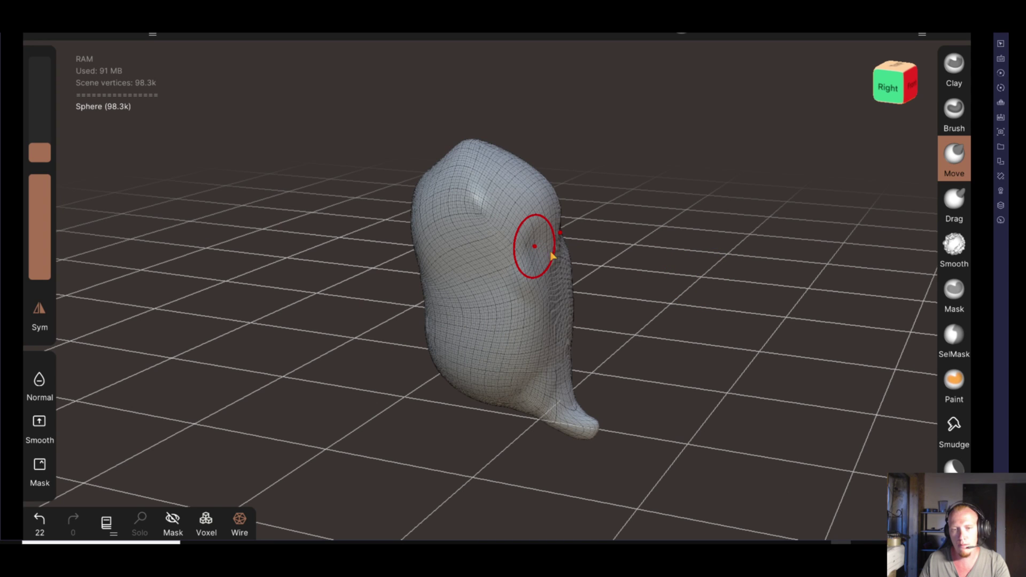
click(43, 522)
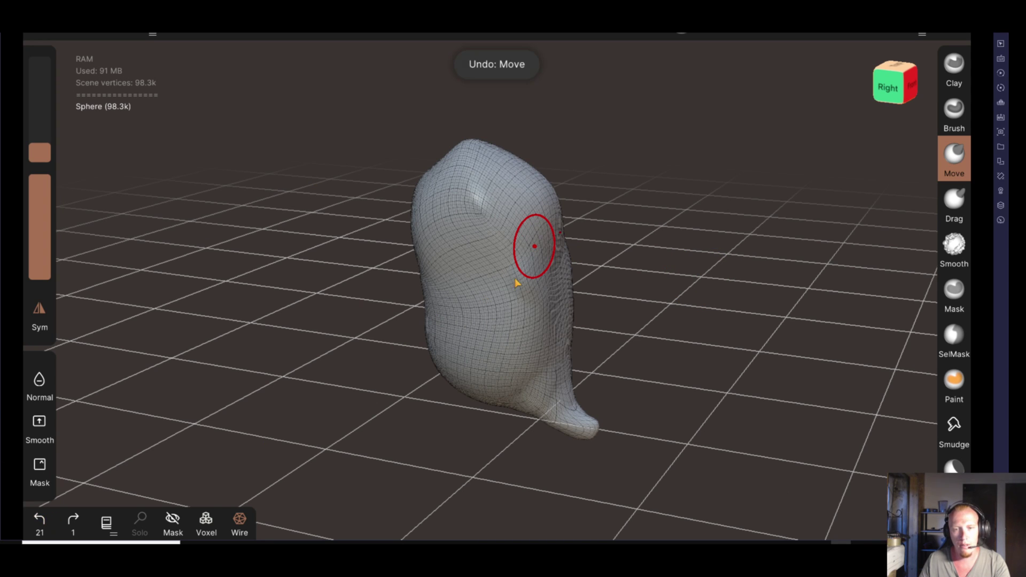
drag(539, 261, 581, 305)
drag(677, 391, 376, 380)
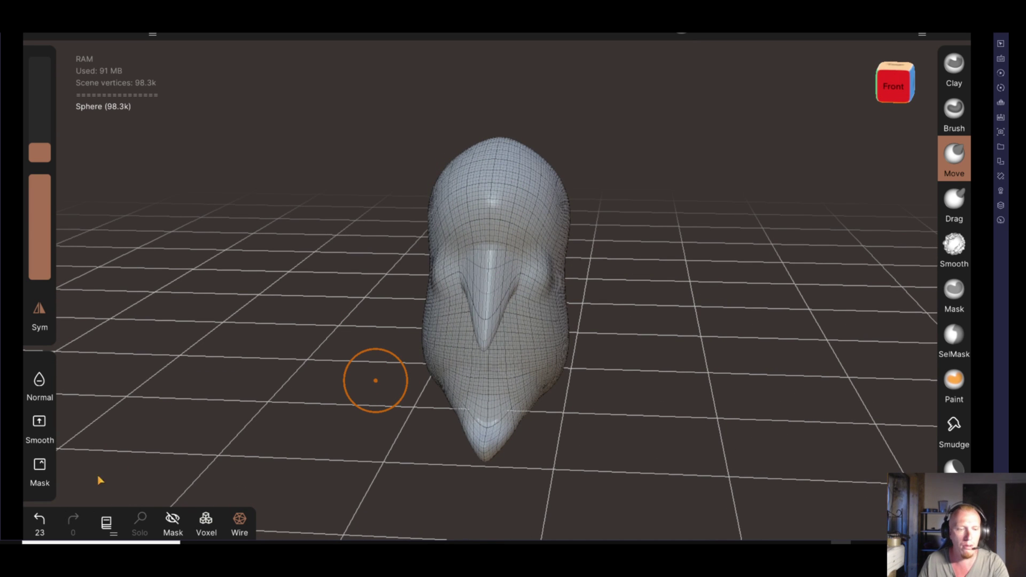
Undo the nose and, at radius 102, sweep the head's top into wide mirrored points
click(41, 523)
mouse_move(724, 401)
mouse_down()
mouse_move(599, 387)
mouse_move(653, 390)
mouse_move(644, 359)
mouse_move(554, 367)
mouse_up()
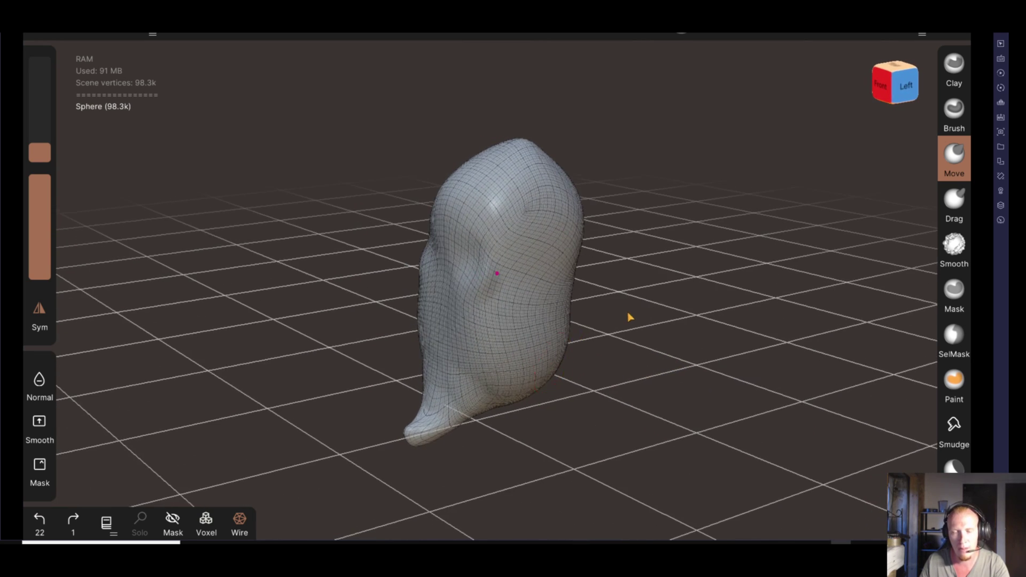
drag(629, 317, 749, 323)
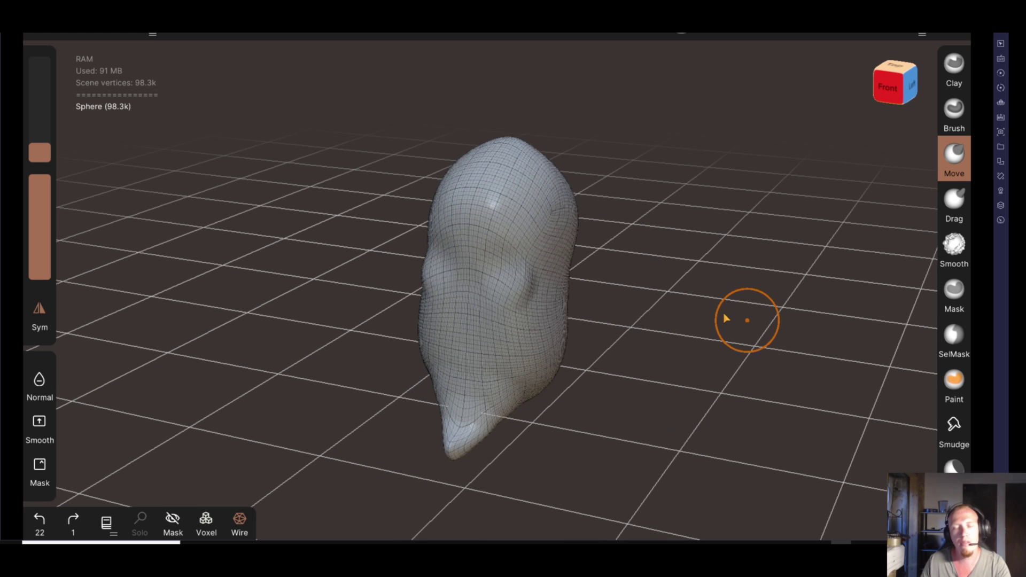
mouse_move(661, 322)
mouse_down()
mouse_move(697, 326)
mouse_move(756, 291)
mouse_move(619, 323)
mouse_move(639, 322)
mouse_move(517, 318)
mouse_move(577, 242)
mouse_up()
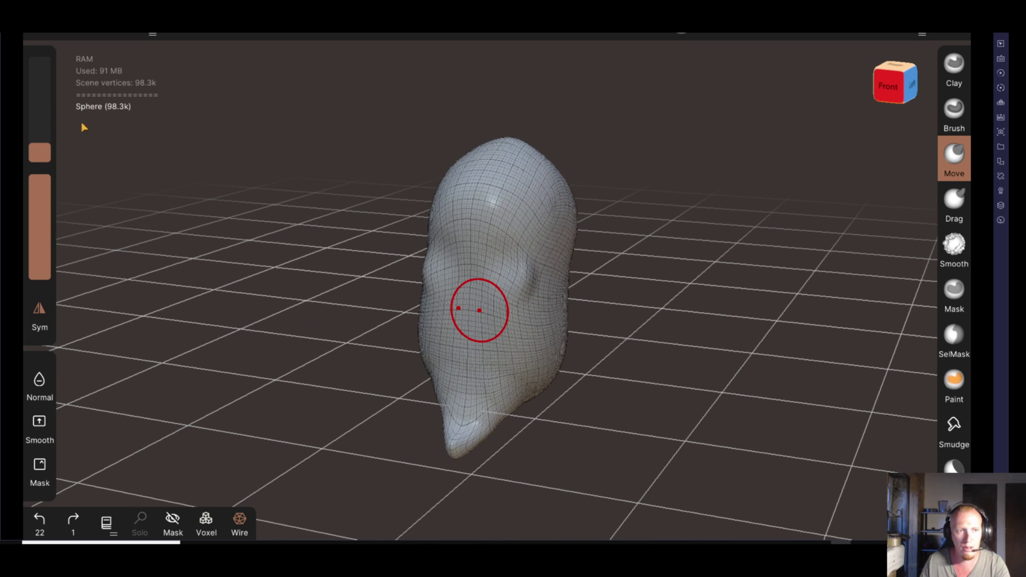
drag(45, 140, 40, 104)
drag(541, 222, 735, 257)
mouse_move(602, 274)
mouse_down()
mouse_move(600, 236)
mouse_move(628, 227)
mouse_move(556, 222)
mouse_up()
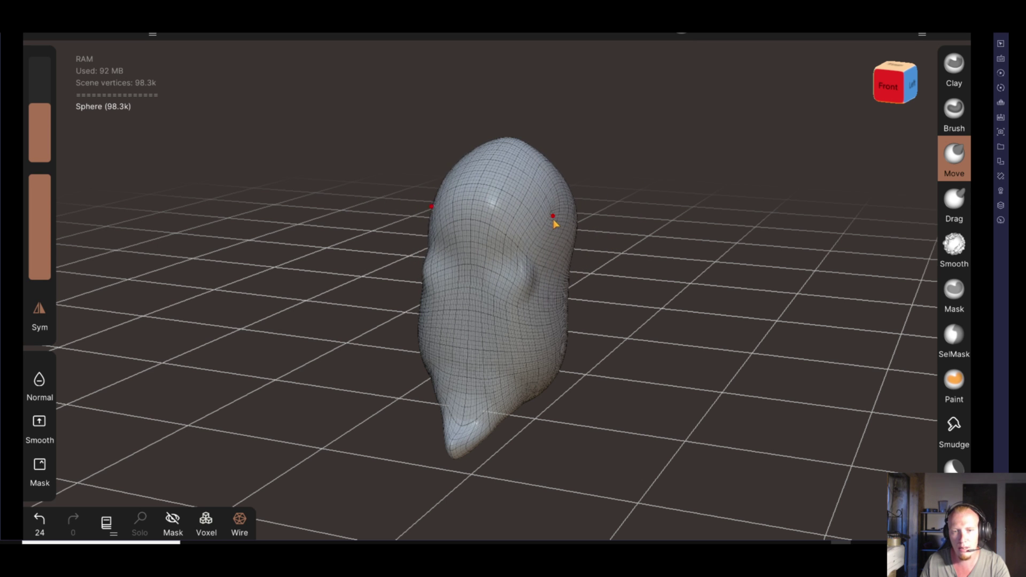
mouse_move(675, 372)
mouse_down()
mouse_move(615, 355)
mouse_move(553, 359)
mouse_move(698, 362)
mouse_move(614, 366)
mouse_move(668, 393)
mouse_move(503, 390)
mouse_move(592, 200)
mouse_up()
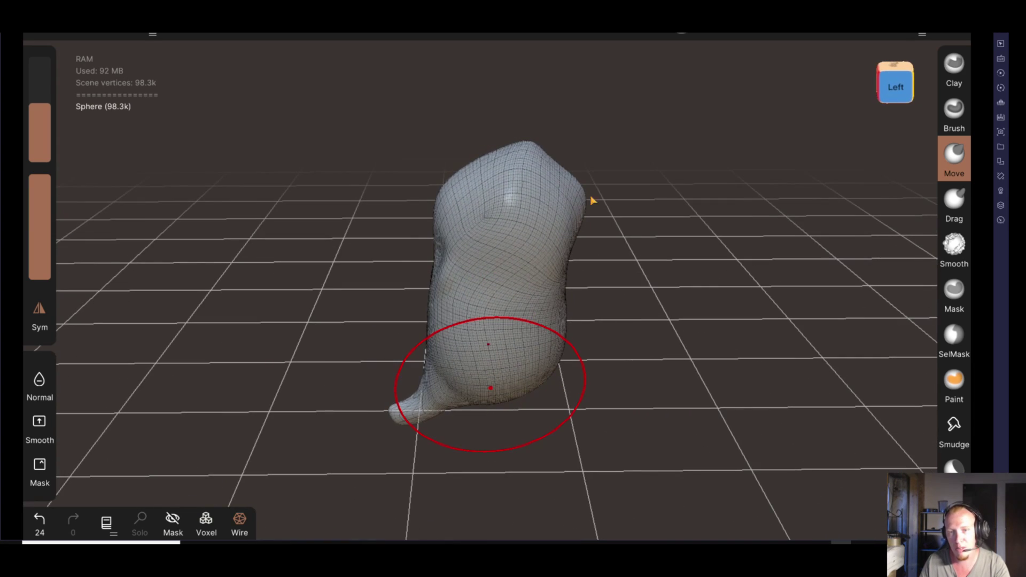
Pull the top-right outward and reshape the lower right side with a smaller brush
mouse_move(671, 464)
mouse_down()
mouse_move(641, 438)
mouse_move(600, 447)
mouse_move(595, 431)
mouse_up()
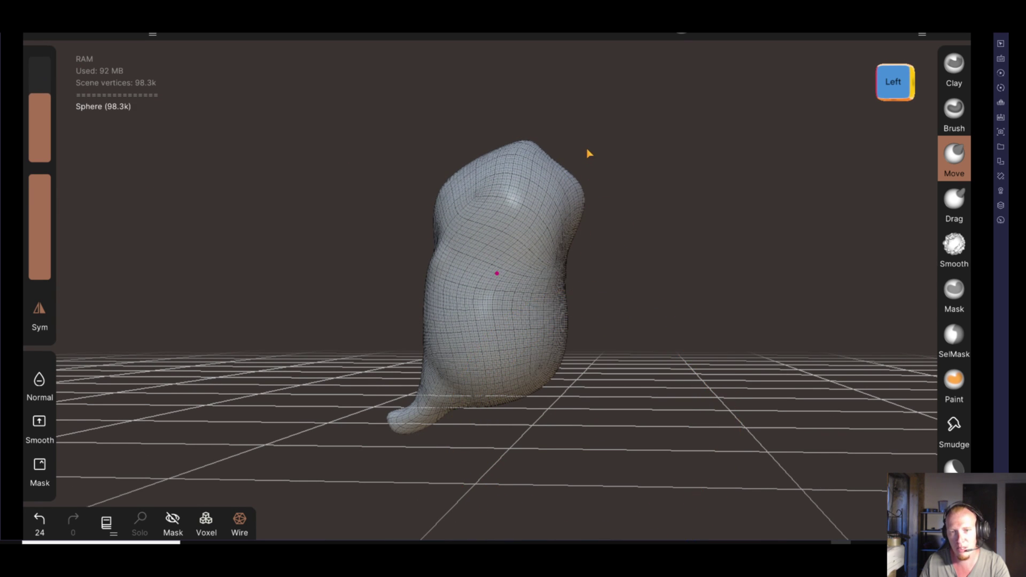
drag(569, 175, 591, 179)
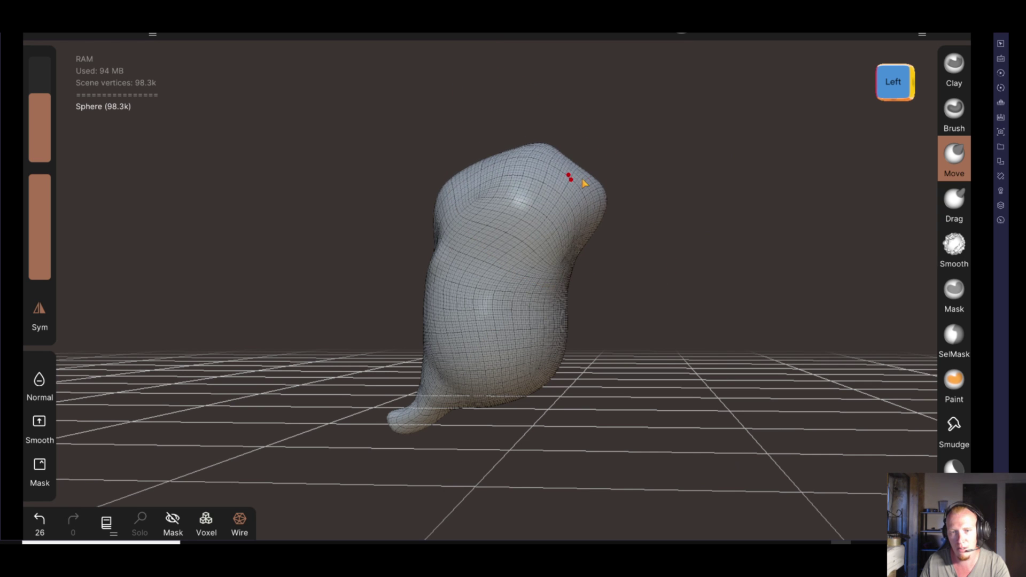
drag(538, 389, 534, 390)
mouse_move(568, 440)
mouse_down()
mouse_move(747, 470)
mouse_move(679, 345)
mouse_up()
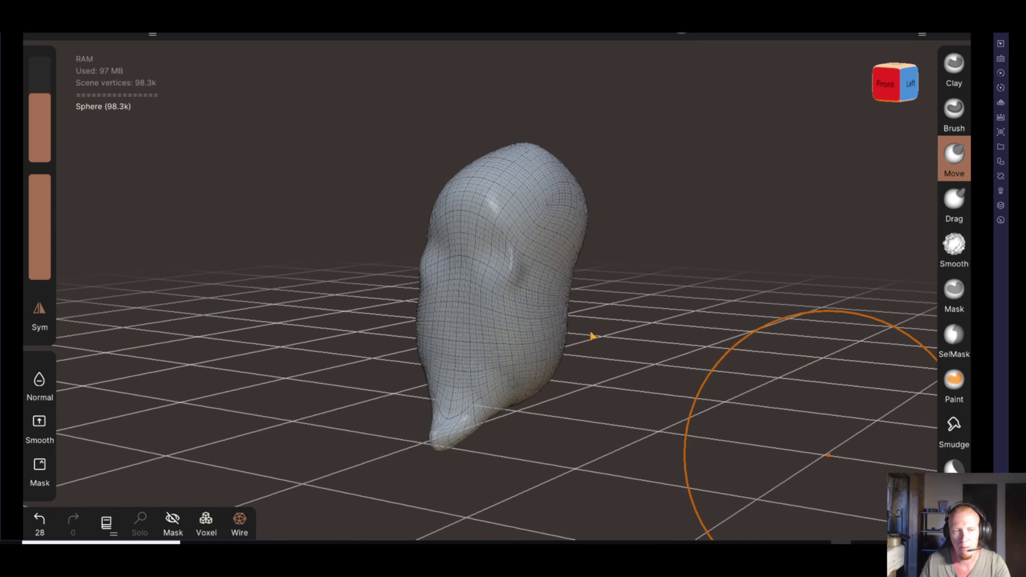
drag(33, 105, 34, 120)
drag(552, 380, 570, 383)
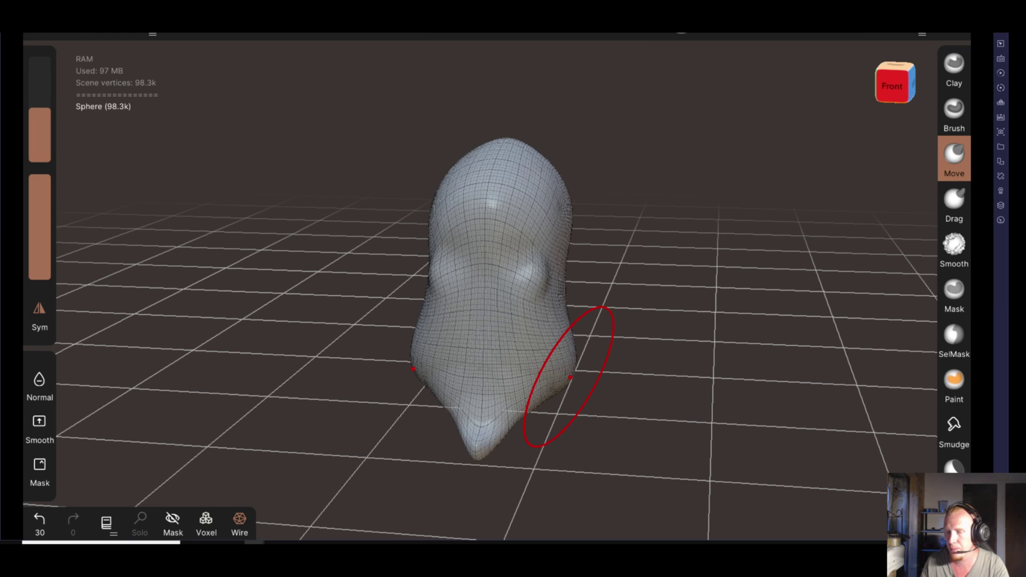
Enlarge the brush and widen the top of the head symmetrically
mouse_move(612, 415)
mouse_down()
mouse_move(637, 395)
mouse_move(595, 394)
mouse_move(623, 385)
mouse_move(540, 374)
mouse_up()
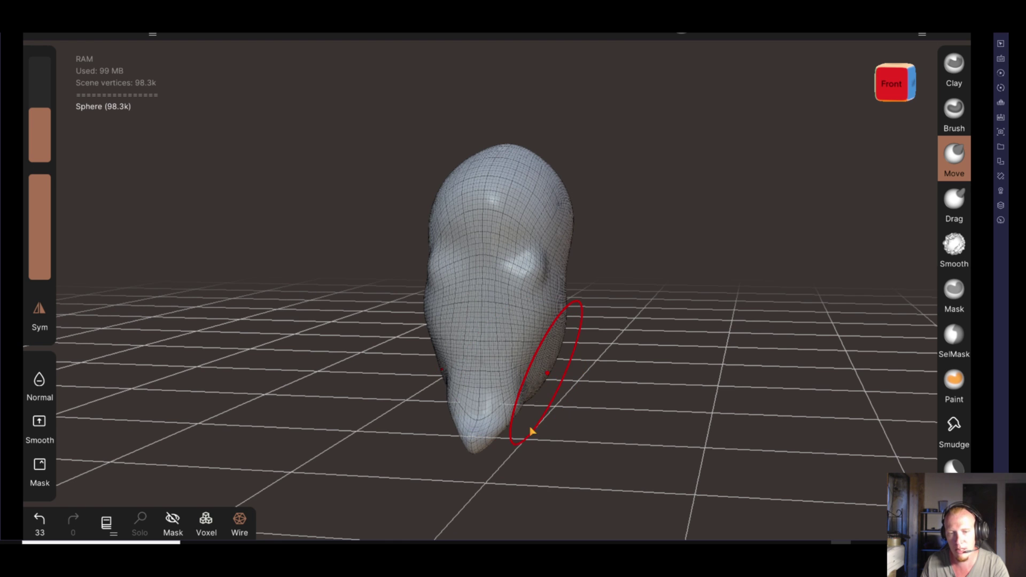
drag(532, 428, 552, 414)
drag(40, 108, 39, 96)
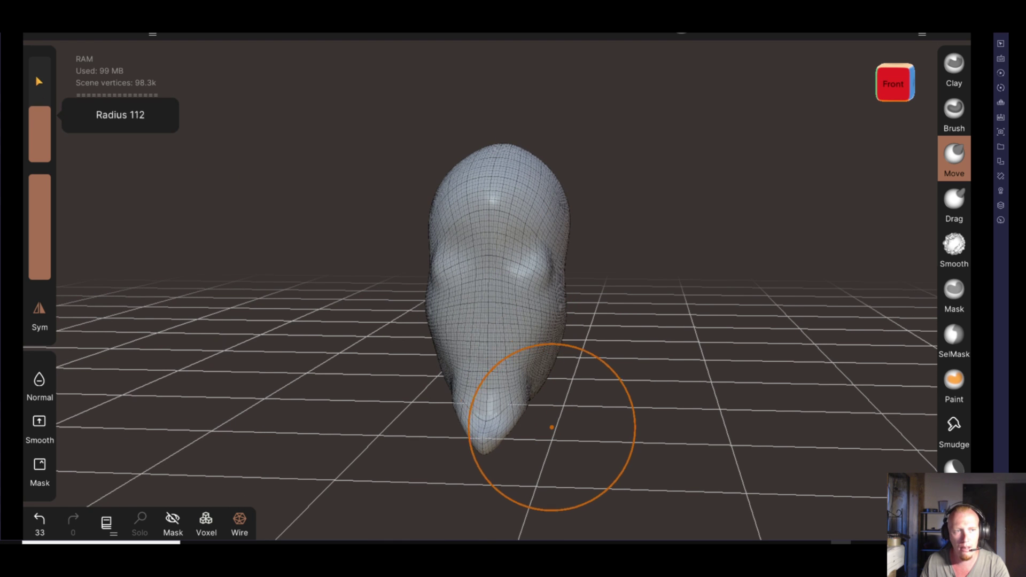
mouse_move(543, 209)
mouse_down()
mouse_move(639, 298)
mouse_move(584, 318)
mouse_move(515, 322)
mouse_move(616, 332)
mouse_up()
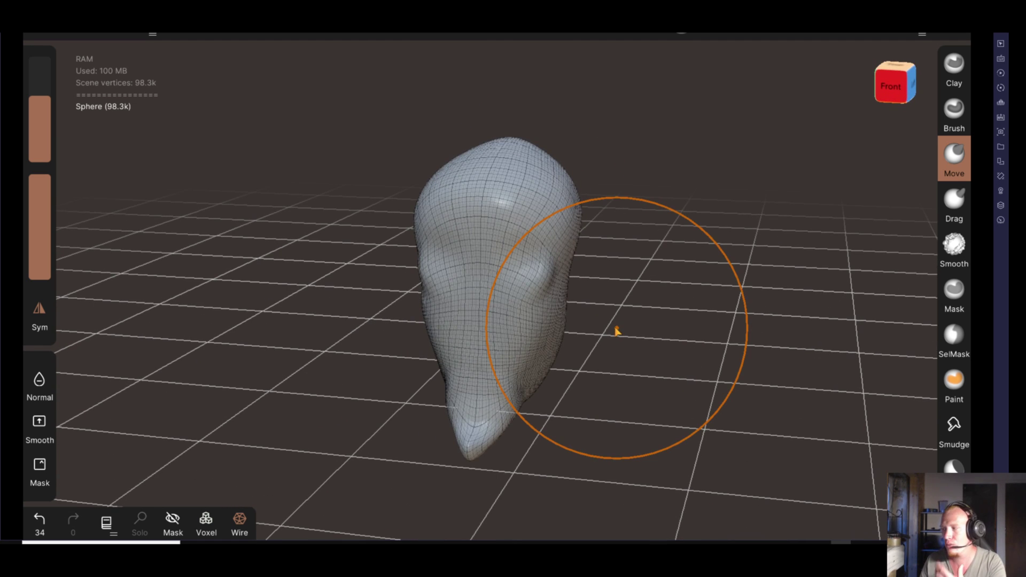
Reshape the lower bulge, blunt the pointed crown, and show the Scene list
drag(612, 426, 648, 412)
drag(536, 380, 534, 383)
mouse_move(607, 415)
mouse_down()
mouse_move(693, 409)
mouse_move(642, 397)
mouse_move(712, 390)
mouse_move(641, 389)
mouse_up()
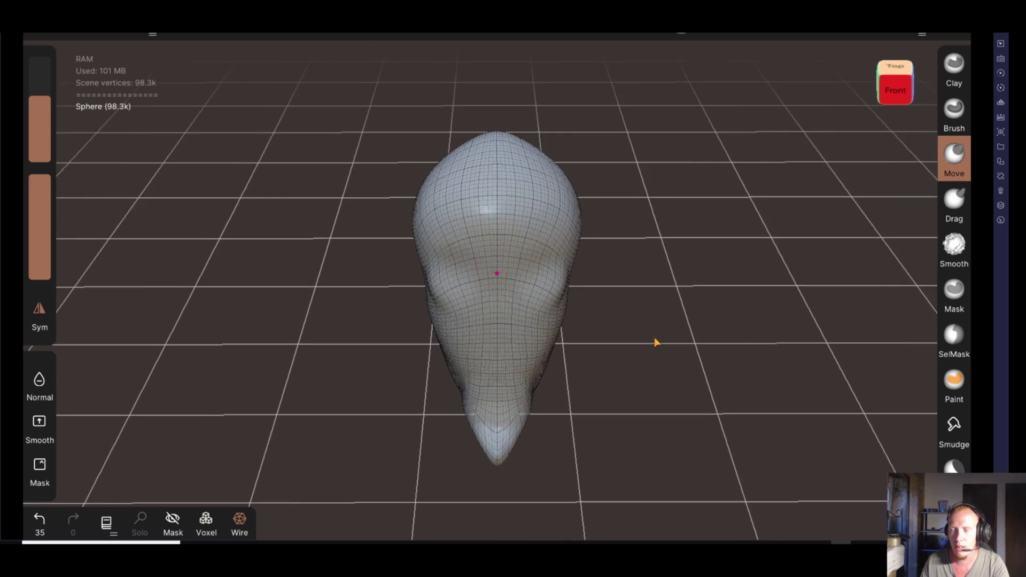
drag(656, 342, 537, 161)
drag(499, 129, 496, 141)
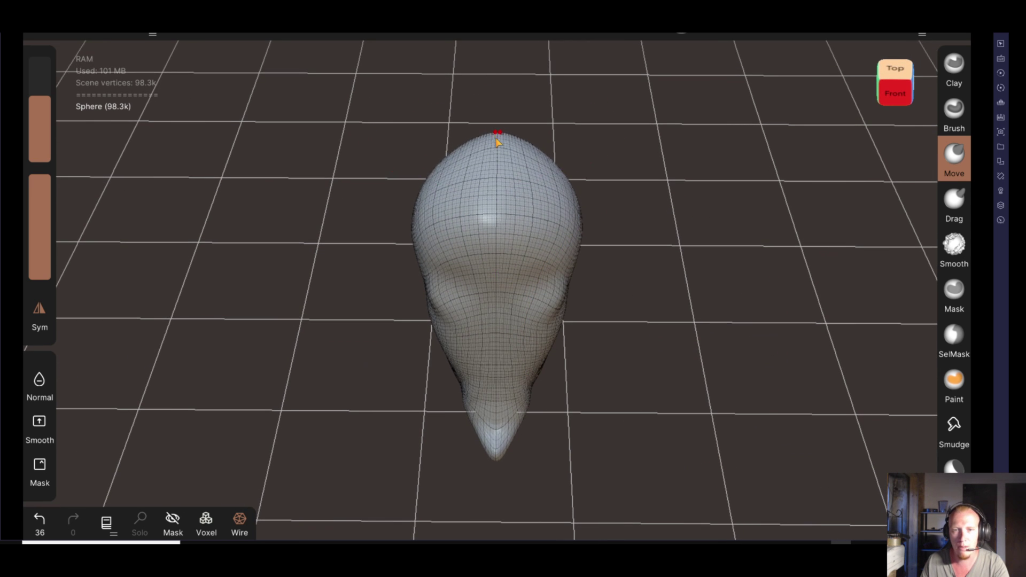
drag(637, 321, 648, 237)
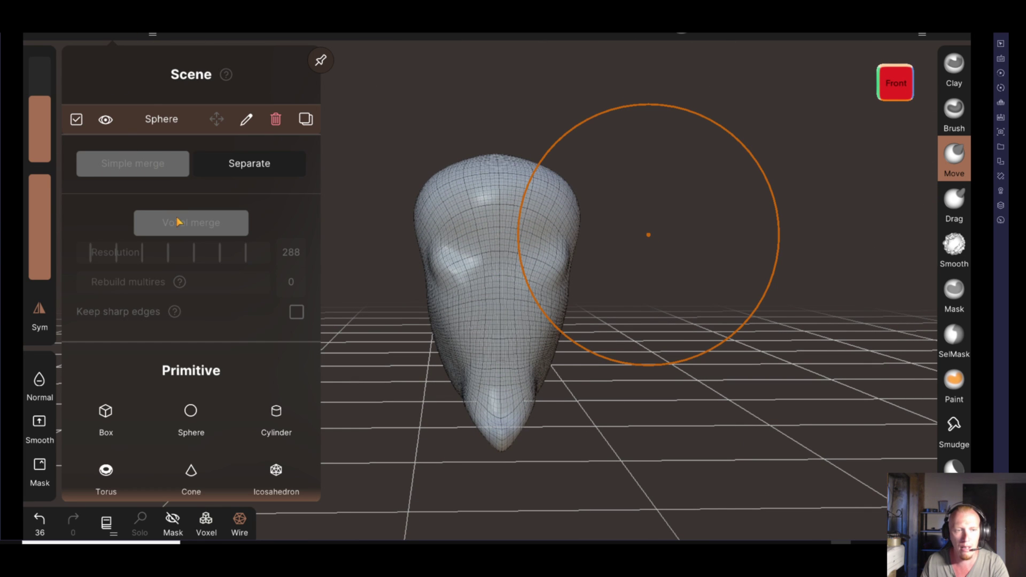
Add a Sphere primitive, scale it, and lower it into the top of the head
scroll(133, 207, down, 5)
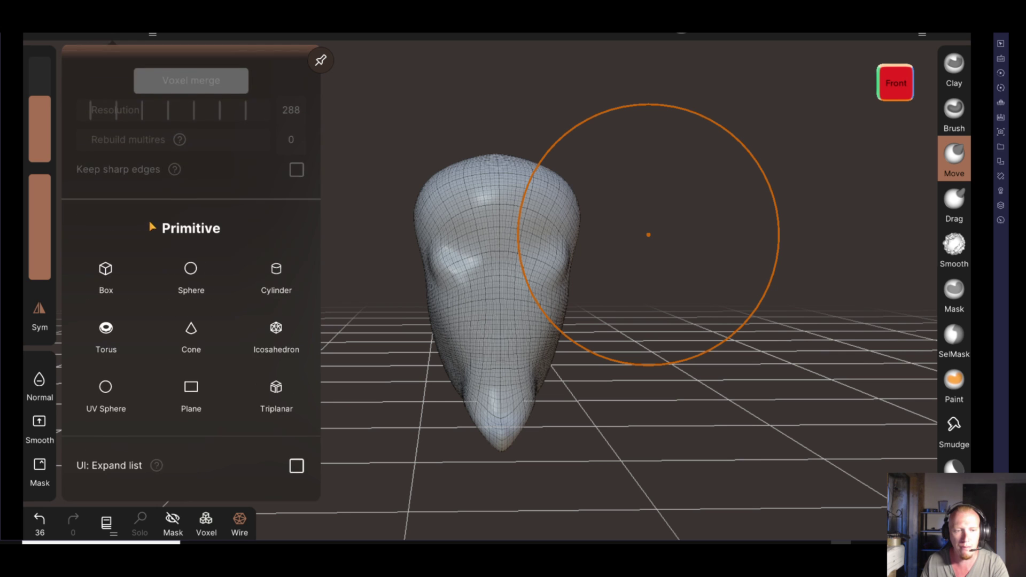
click(191, 275)
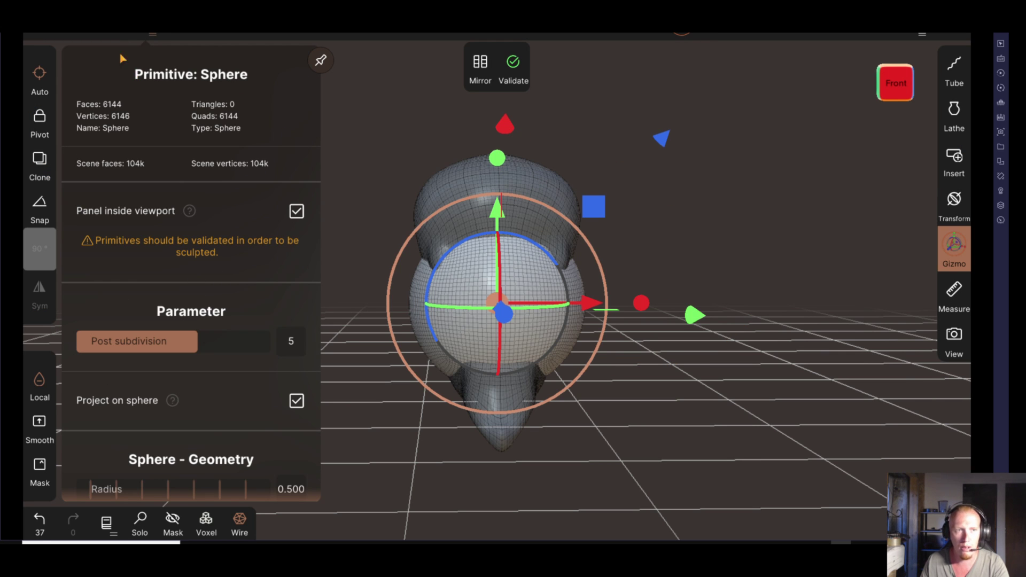
drag(746, 244, 625, 258)
drag(537, 209, 536, 208)
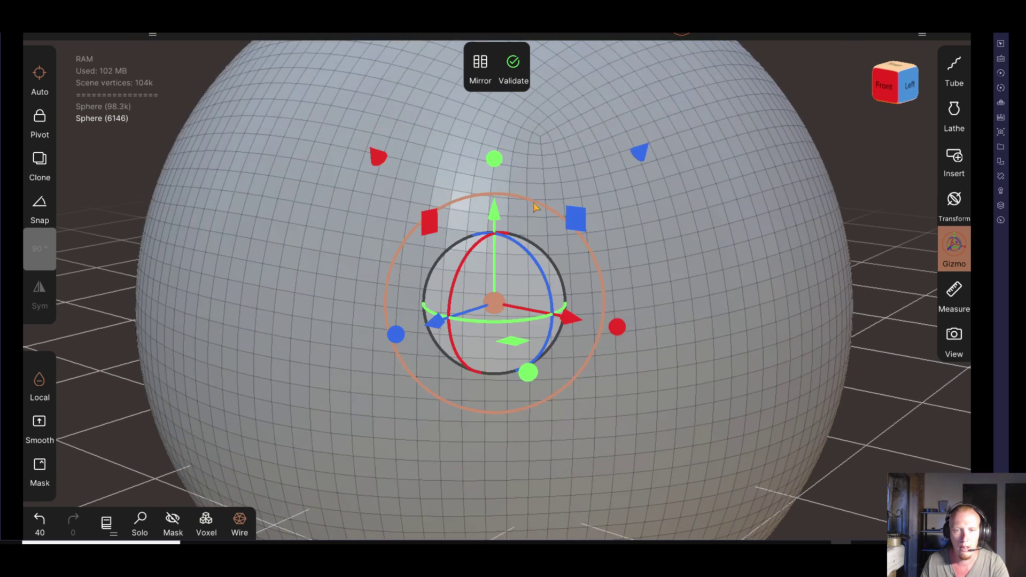
mouse_move(548, 212)
mouse_down()
mouse_move(514, 247)
mouse_move(502, 125)
mouse_up()
mouse_move(677, 348)
mouse_down()
mouse_move(621, 396)
mouse_move(508, 446)
mouse_move(481, 406)
mouse_up()
drag(407, 238, 436, 229)
drag(241, 263, 485, 227)
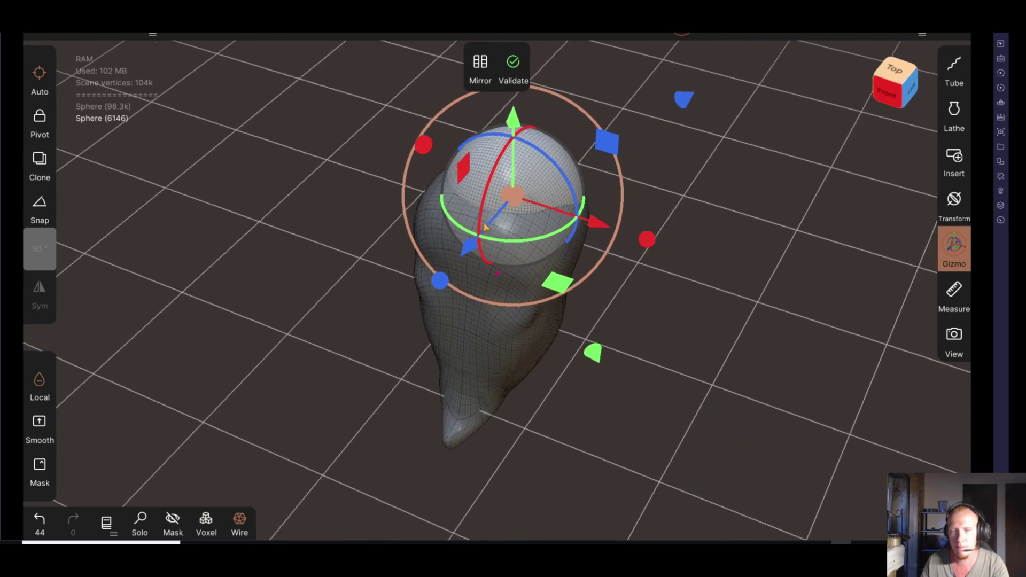
drag(512, 136, 513, 155)
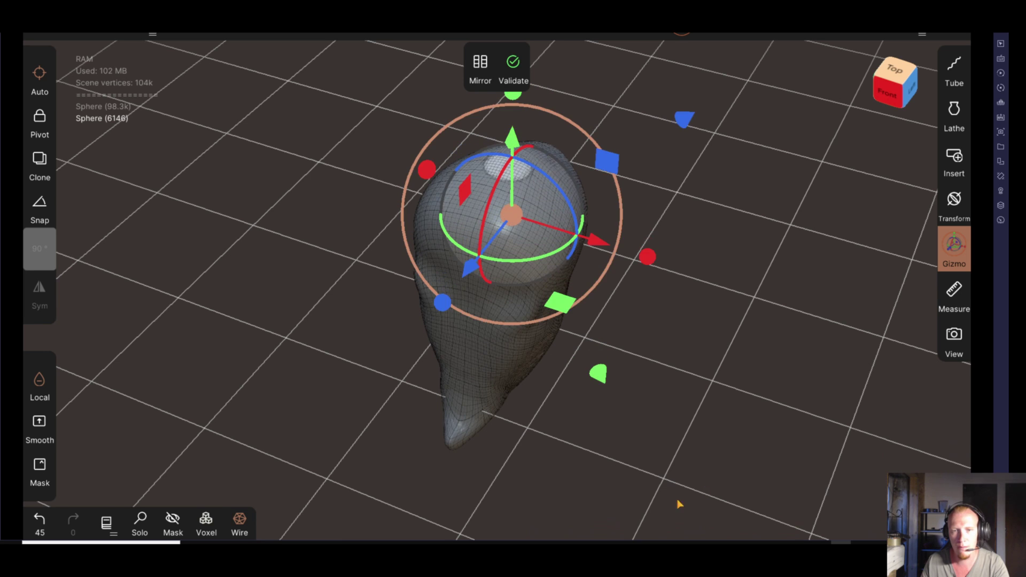
drag(678, 504, 727, 499)
Stretch the sphere along X into a flat disc, tilt it, and move it vertically
drag(648, 225, 911, 252)
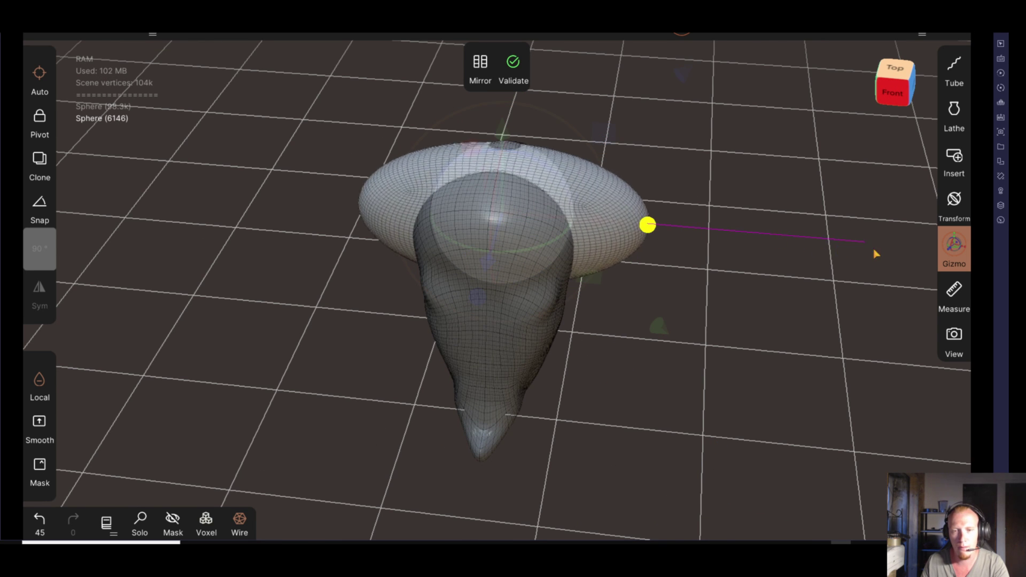
mouse_move(707, 384)
mouse_down()
mouse_move(470, 360)
mouse_move(665, 380)
mouse_up()
drag(661, 262, 741, 286)
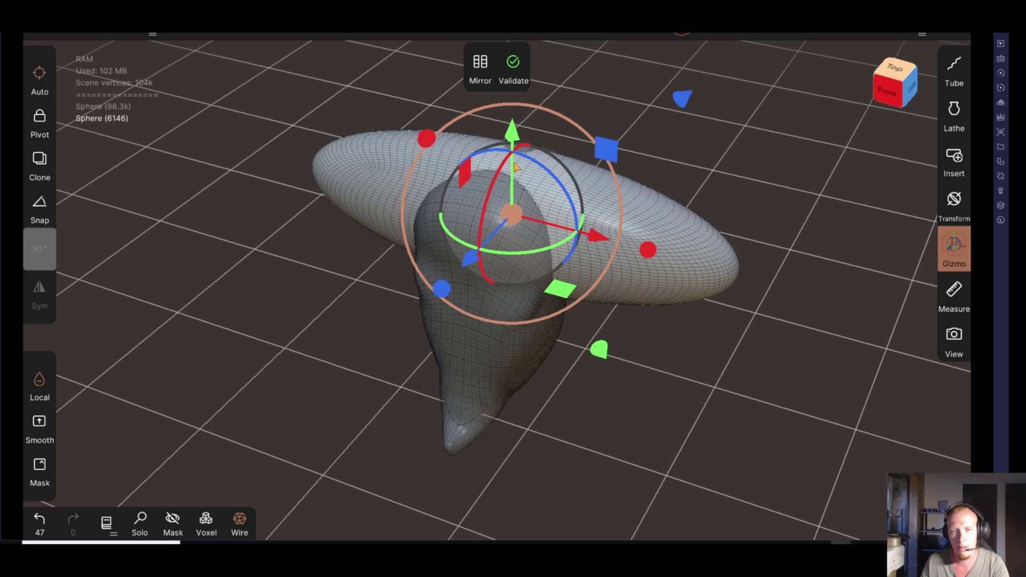
drag(565, 127, 562, 142)
mouse_move(671, 385)
mouse_down()
mouse_move(398, 421)
mouse_move(731, 406)
mouse_move(781, 382)
mouse_move(629, 382)
mouse_move(637, 362)
mouse_move(687, 360)
mouse_move(545, 374)
mouse_up()
mouse_move(541, 316)
mouse_down()
mouse_move(625, 365)
mouse_move(573, 384)
mouse_up()
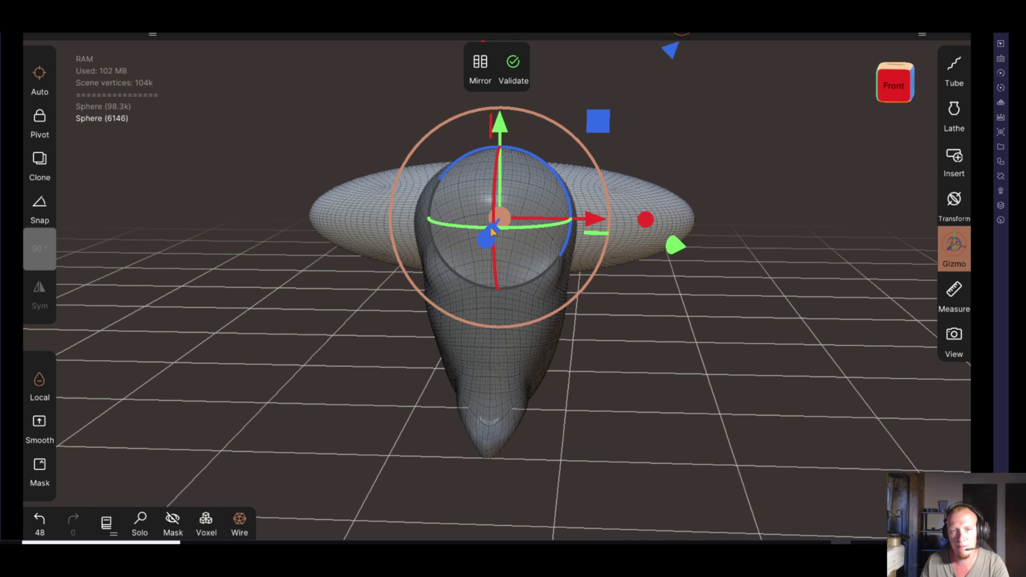
drag(511, 137, 508, 147)
mouse_move(567, 406)
mouse_down()
mouse_move(575, 429)
mouse_move(678, 422)
mouse_move(747, 447)
mouse_up()
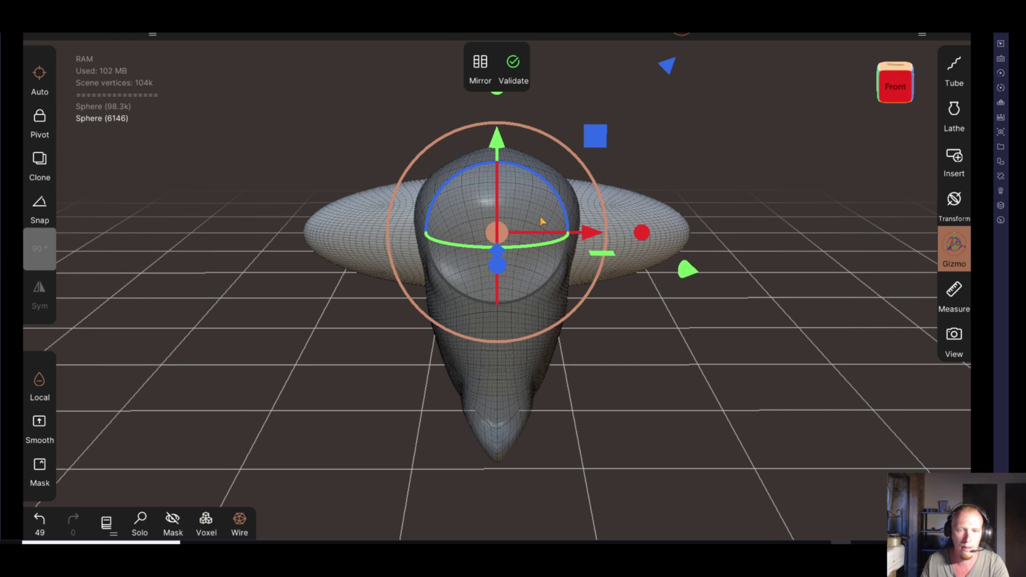
Select the head sphere from the scene object list
click(115, 38)
scroll(164, 285, up, 5)
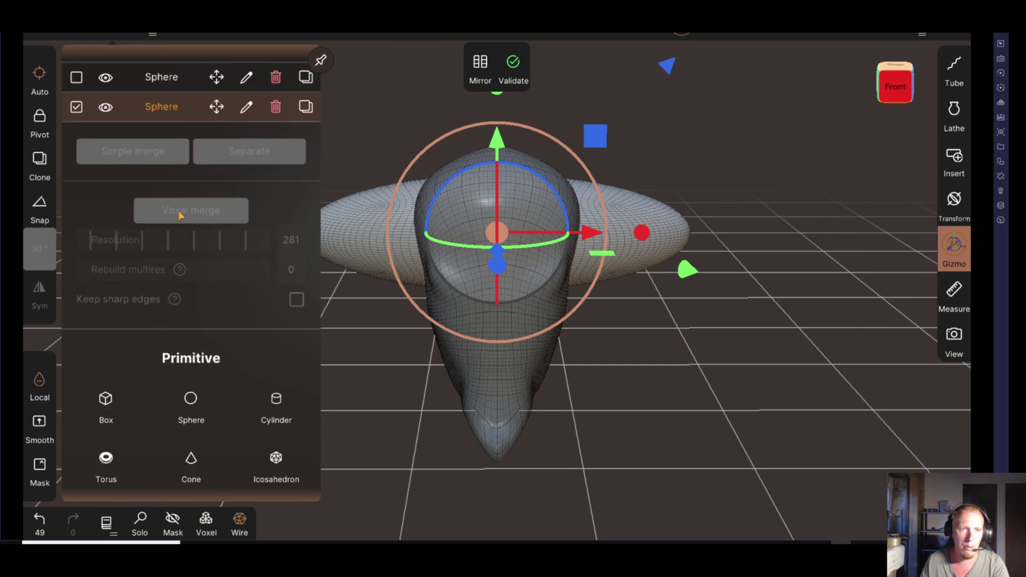
click(160, 119)
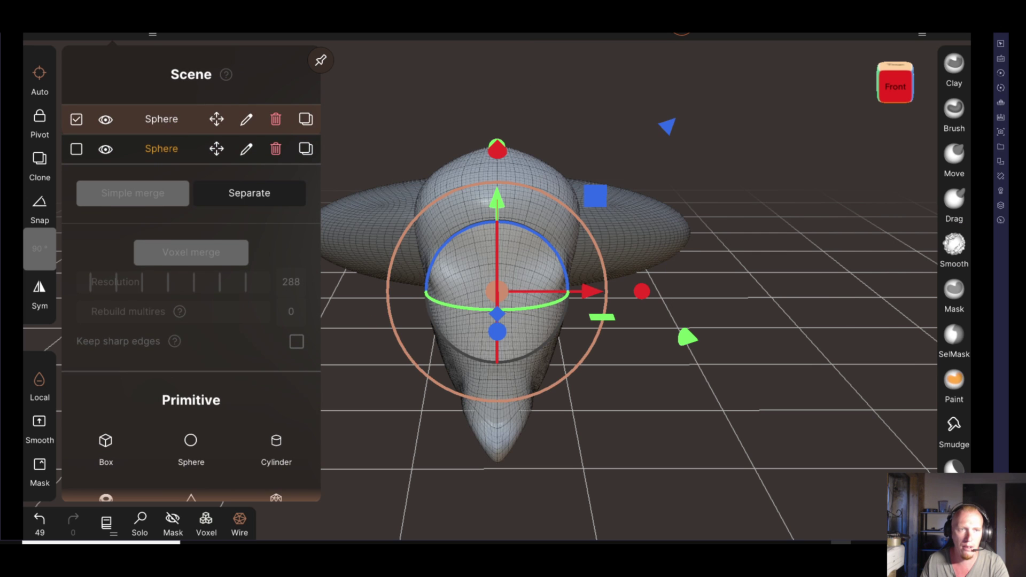
click(887, 89)
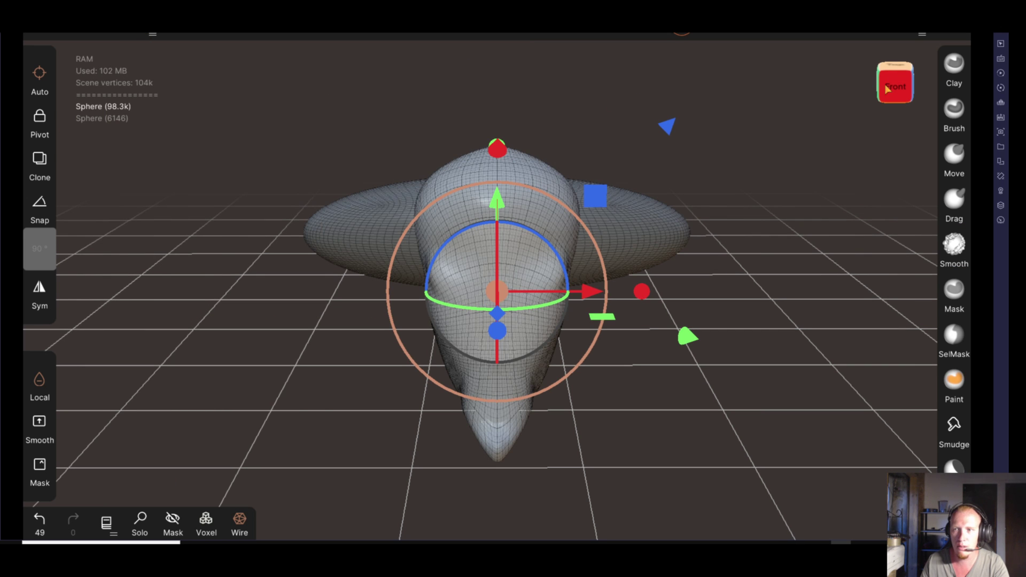
Enlarge the brush, then use Move to reshape the lower nose and pull up the head top
click(956, 120)
mouse_move(715, 284)
mouse_down()
mouse_move(613, 335)
mouse_move(524, 344)
mouse_move(620, 337)
mouse_move(623, 319)
mouse_up()
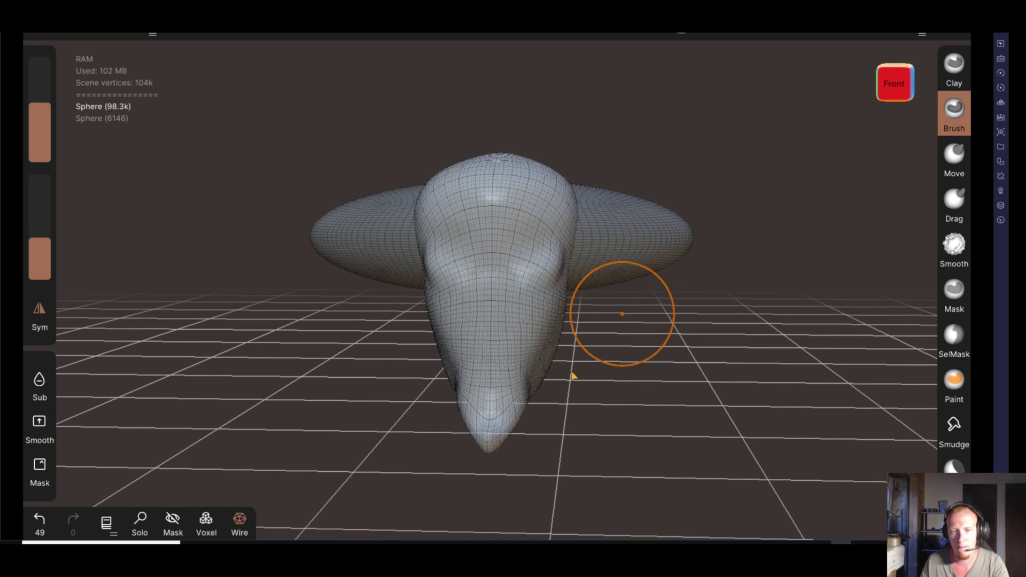
drag(45, 98, 46, 89)
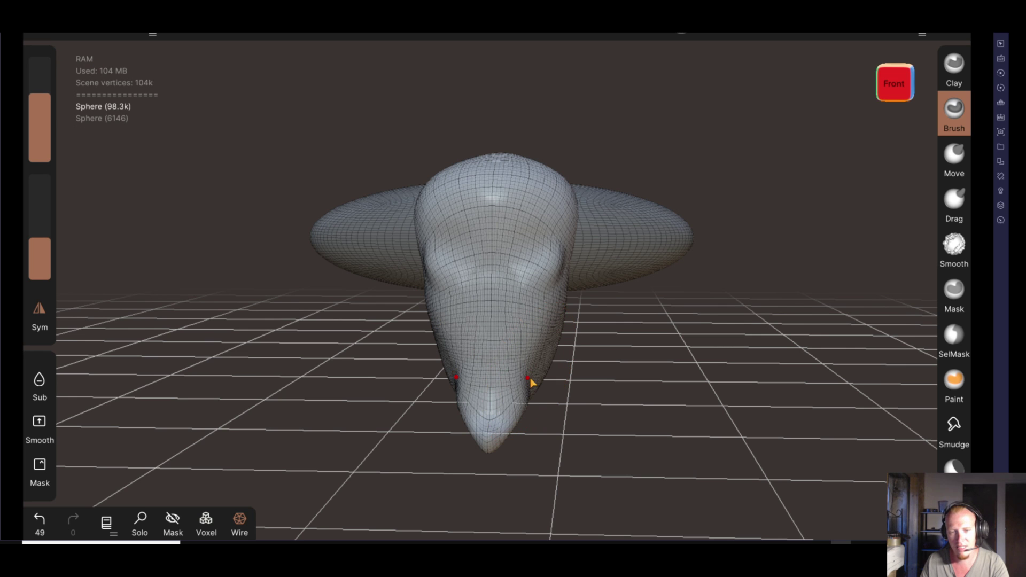
click(951, 155)
mouse_move(538, 367)
mouse_down()
mouse_move(544, 382)
mouse_move(549, 359)
mouse_move(595, 326)
mouse_up()
drag(505, 169, 492, 156)
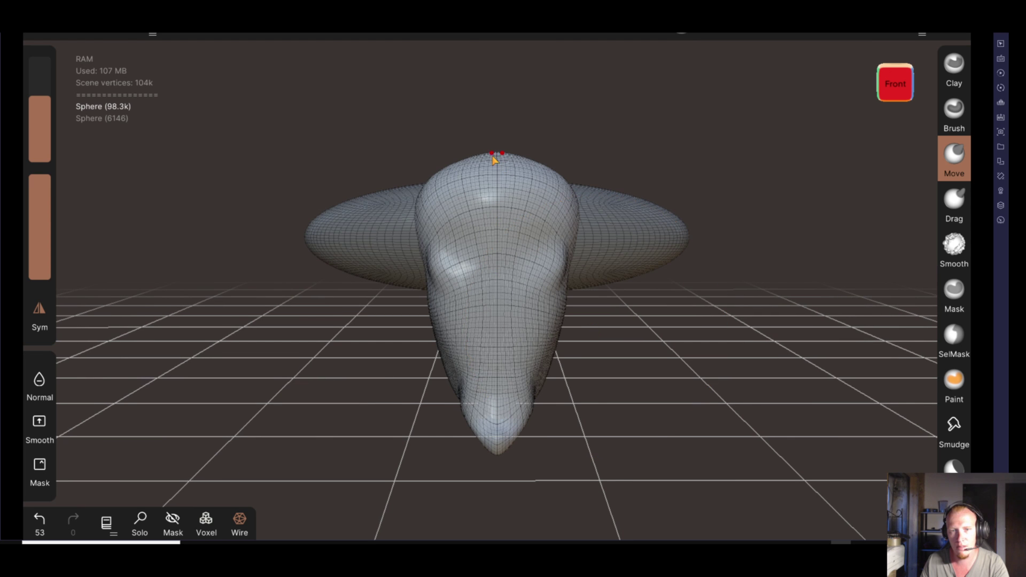
mouse_move(570, 355)
mouse_down()
mouse_move(456, 354)
mouse_move(470, 375)
mouse_up()
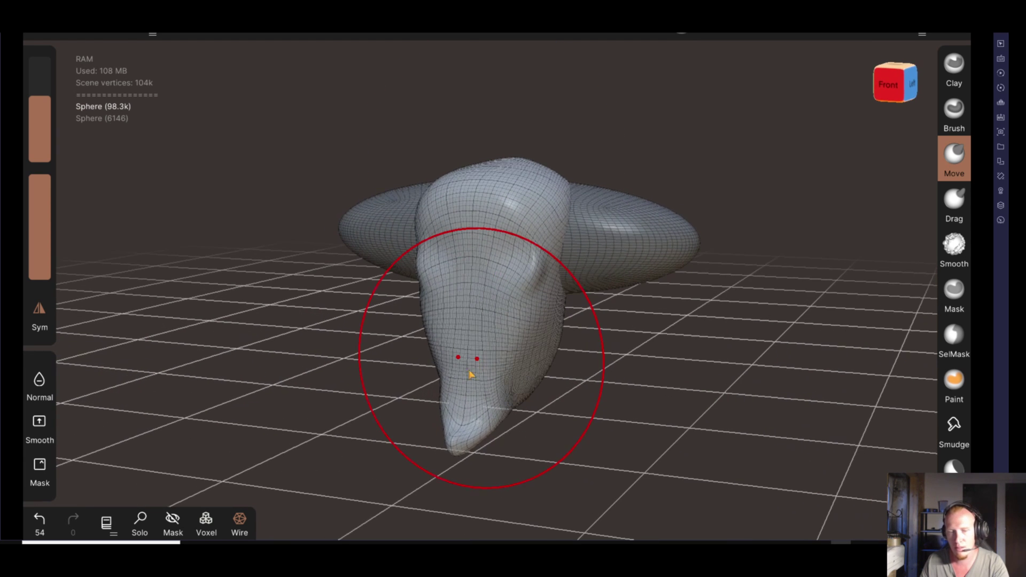
With a smaller Move brush, tug the nose tip outward, then resize the brush
drag(31, 95, 91, 199)
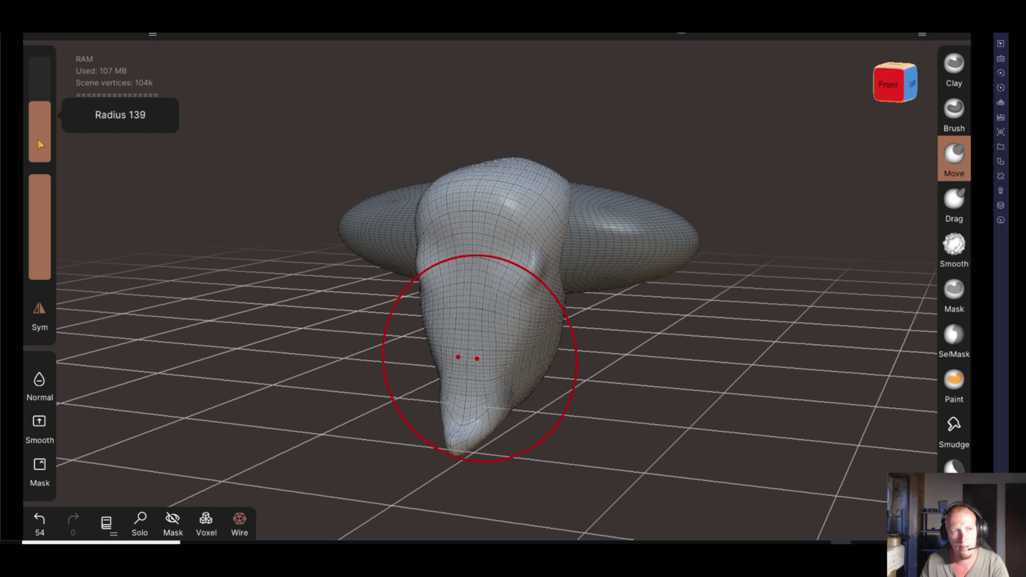
drag(484, 421, 484, 419)
mouse_move(603, 456)
mouse_down()
mouse_move(436, 454)
mouse_move(361, 408)
mouse_move(401, 435)
mouse_move(418, 411)
mouse_up()
mouse_move(37, 109)
mouse_down()
mouse_move(42, 77)
mouse_move(39, 128)
mouse_up()
mouse_move(476, 462)
mouse_down()
mouse_move(671, 508)
mouse_move(659, 412)
mouse_move(698, 412)
mouse_move(632, 363)
mouse_up()
mouse_move(605, 328)
mouse_down()
mouse_move(582, 335)
mouse_move(607, 362)
mouse_move(600, 334)
mouse_move(629, 313)
mouse_up()
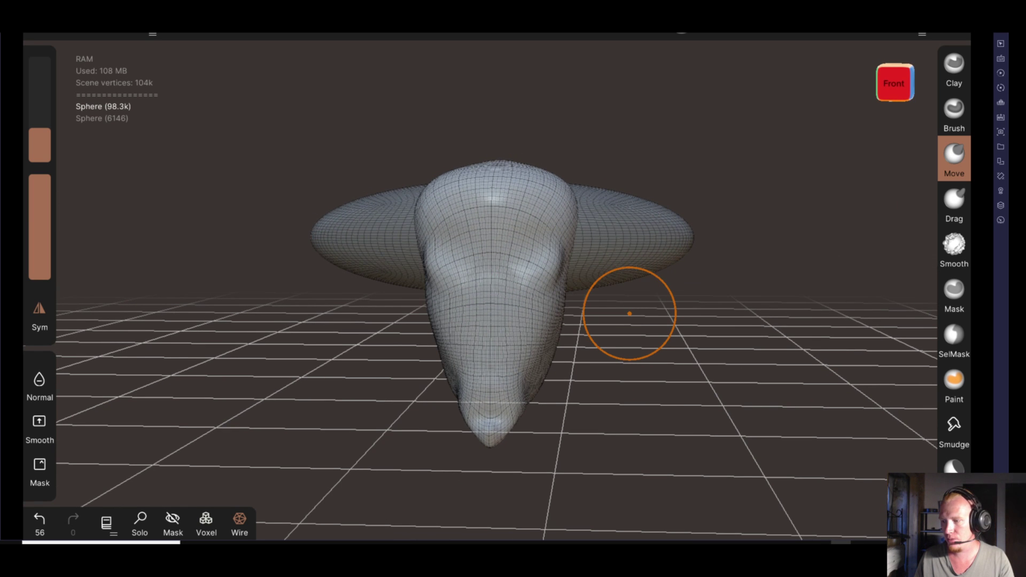
mouse_move(634, 360)
mouse_down()
mouse_move(645, 357)
mouse_move(640, 328)
mouse_up()
Carve mirrored eye-socket dents with the basic brush at radius 27 and 58% intensity
click(950, 111)
click(515, 259)
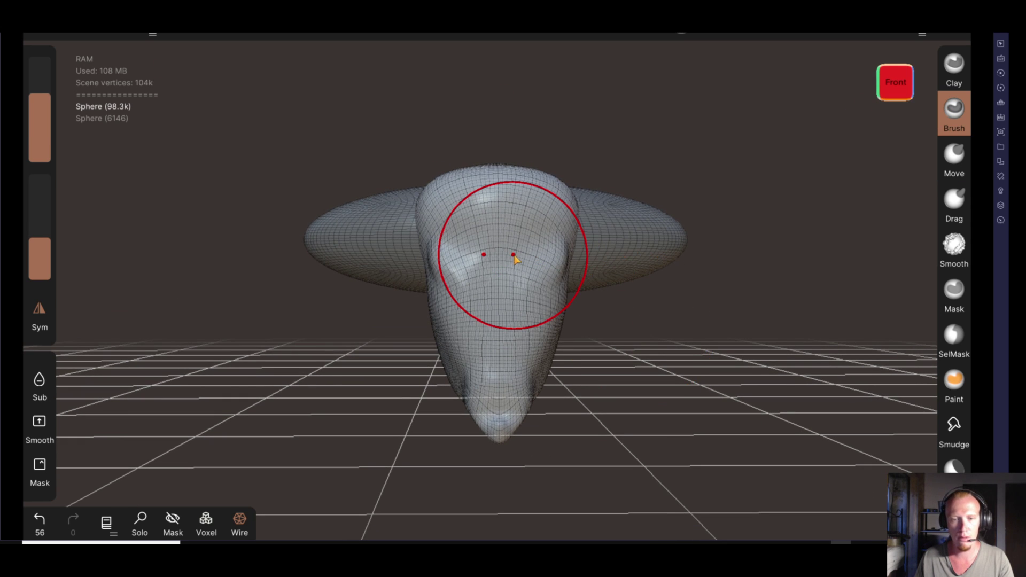
drag(27, 144, 42, 213)
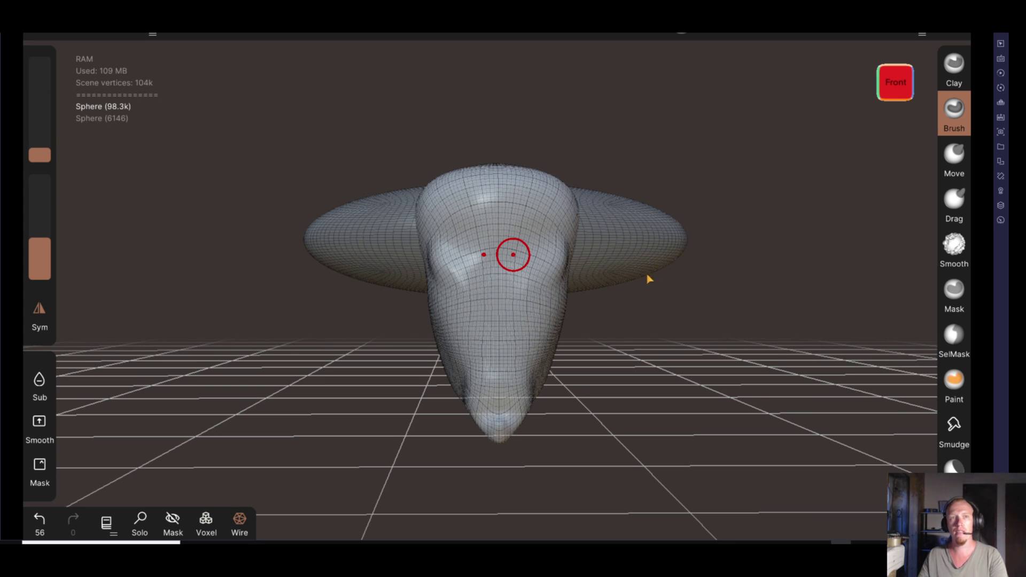
click(522, 258)
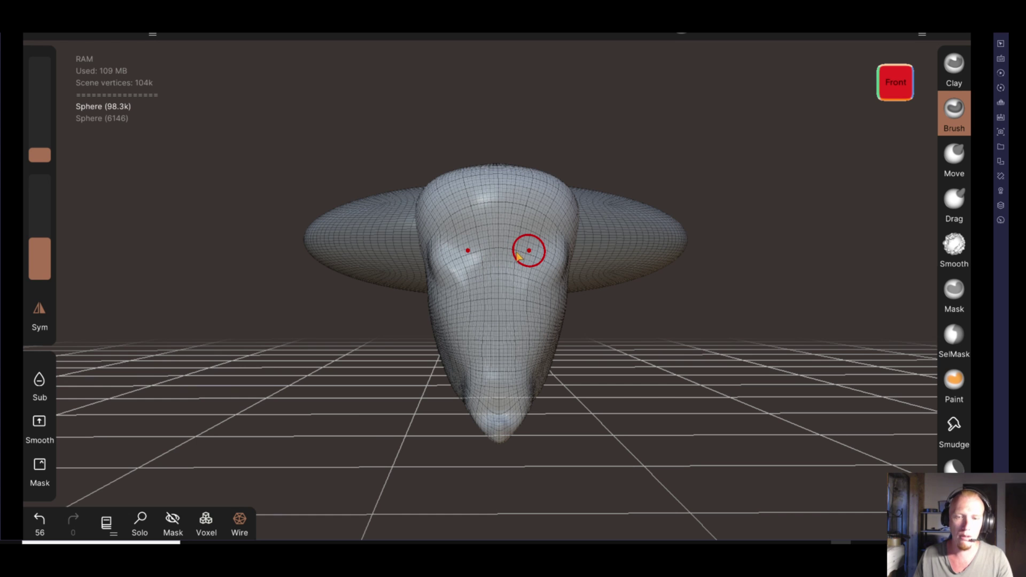
drag(518, 257, 570, 256)
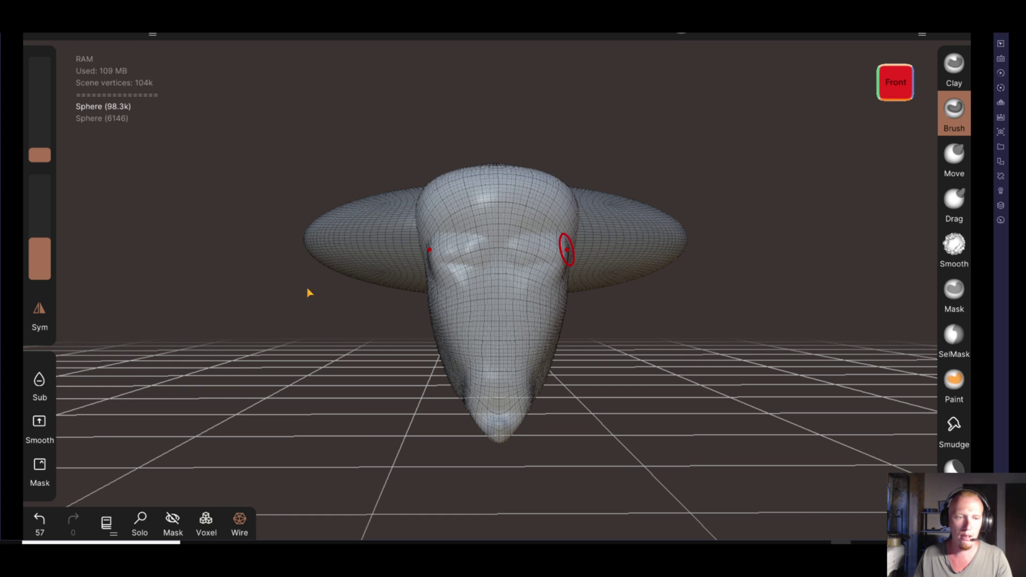
click(41, 523)
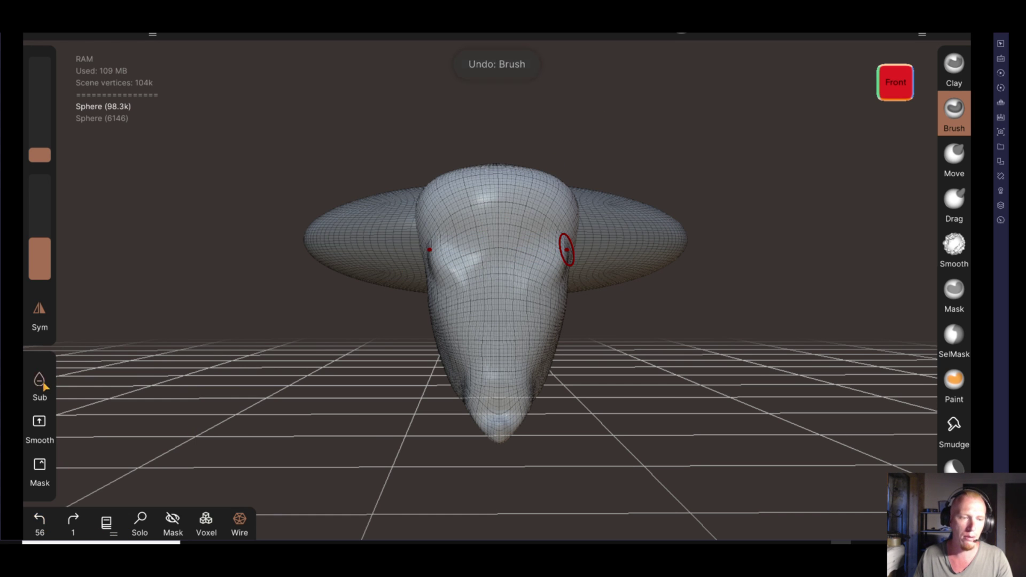
drag(39, 251, 46, 182)
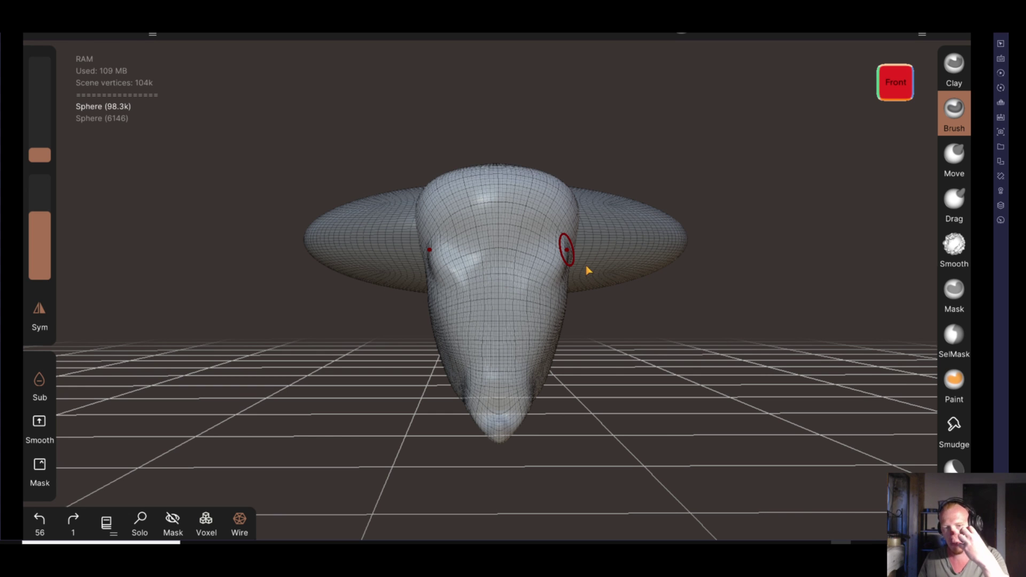
drag(527, 259, 573, 257)
mouse_move(648, 369)
mouse_down()
mouse_move(559, 364)
mouse_move(636, 370)
mouse_move(629, 365)
mouse_up()
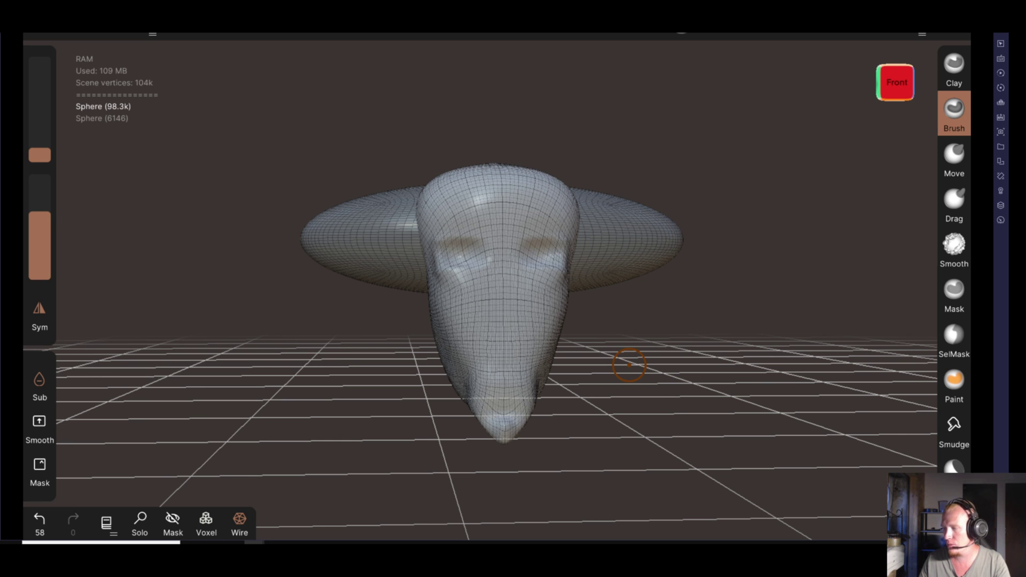
Check the head from several angles and undo two stray brush strokes on the face
key(alt+Tab)
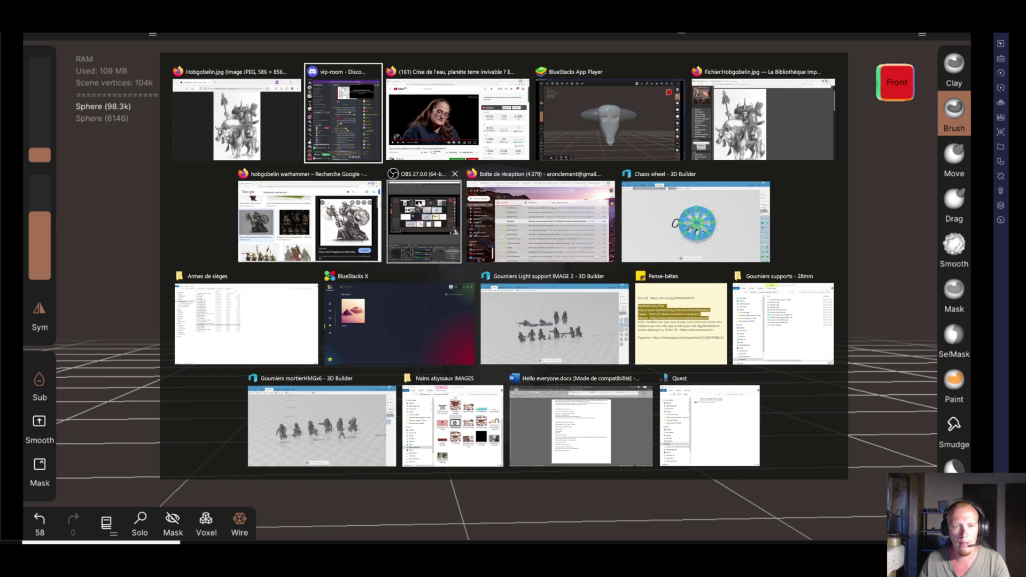
click(324, 223)
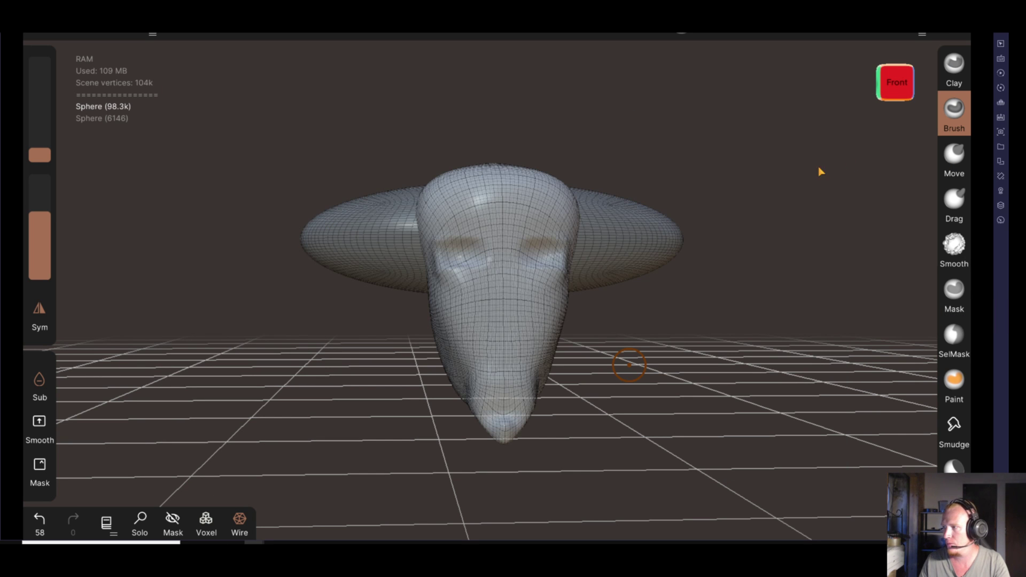
mouse_move(659, 207)
mouse_down()
mouse_move(643, 178)
mouse_move(623, 178)
mouse_move(650, 183)
mouse_move(566, 200)
mouse_up()
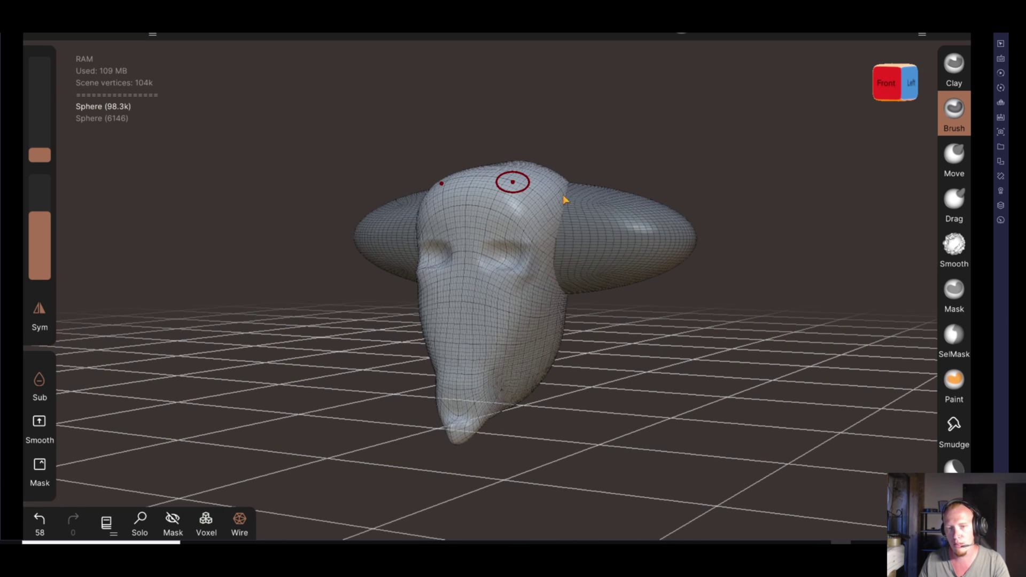
mouse_move(583, 329)
mouse_down()
mouse_move(610, 321)
mouse_move(673, 331)
mouse_up()
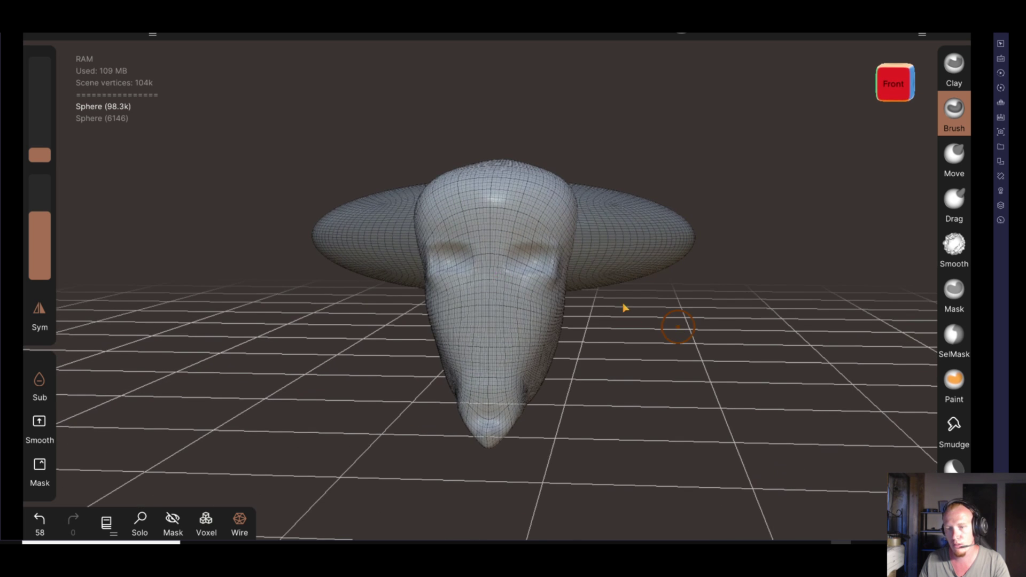
drag(624, 307, 571, 292)
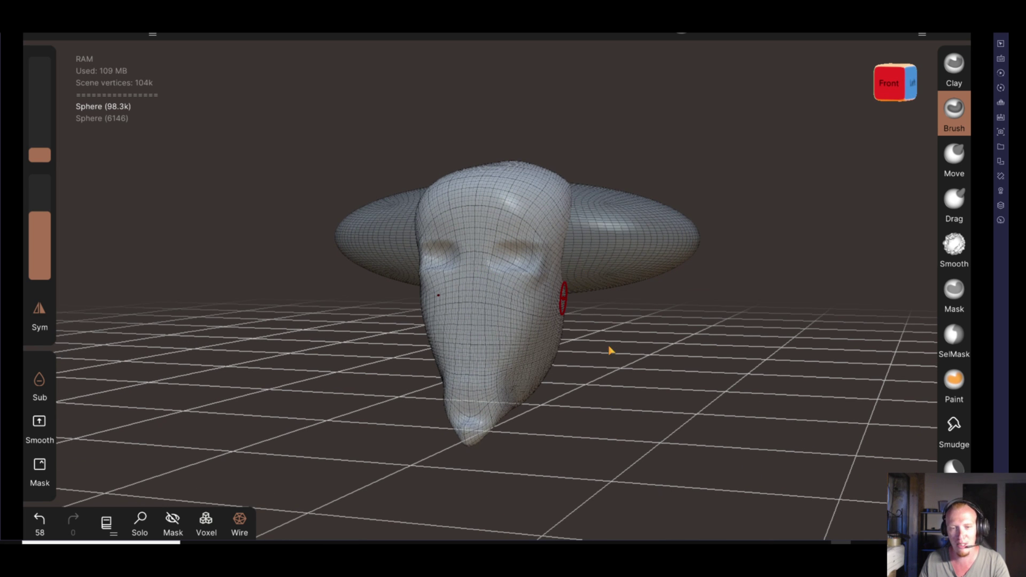
drag(609, 350, 700, 345)
click(39, 521)
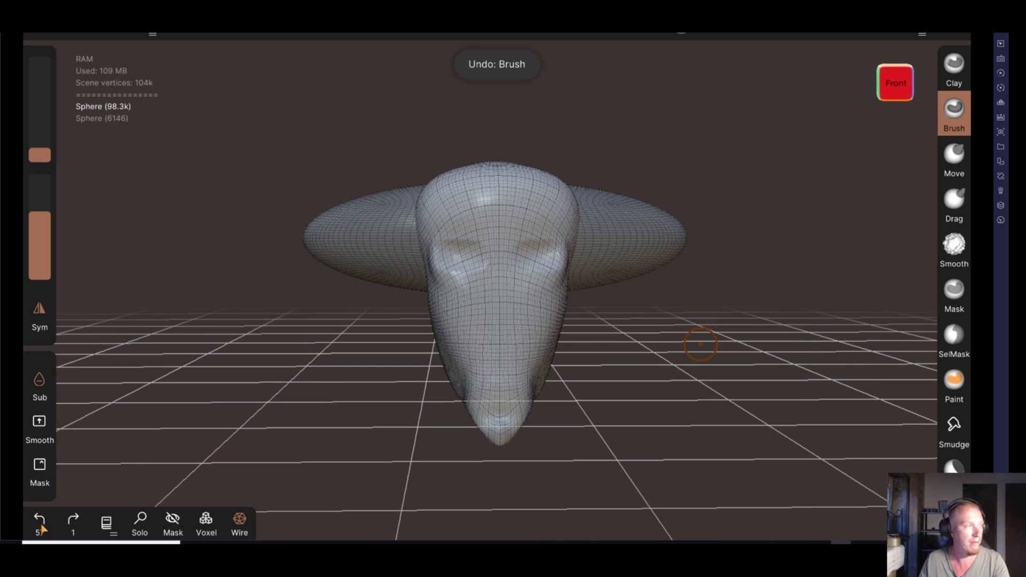
click(40, 521)
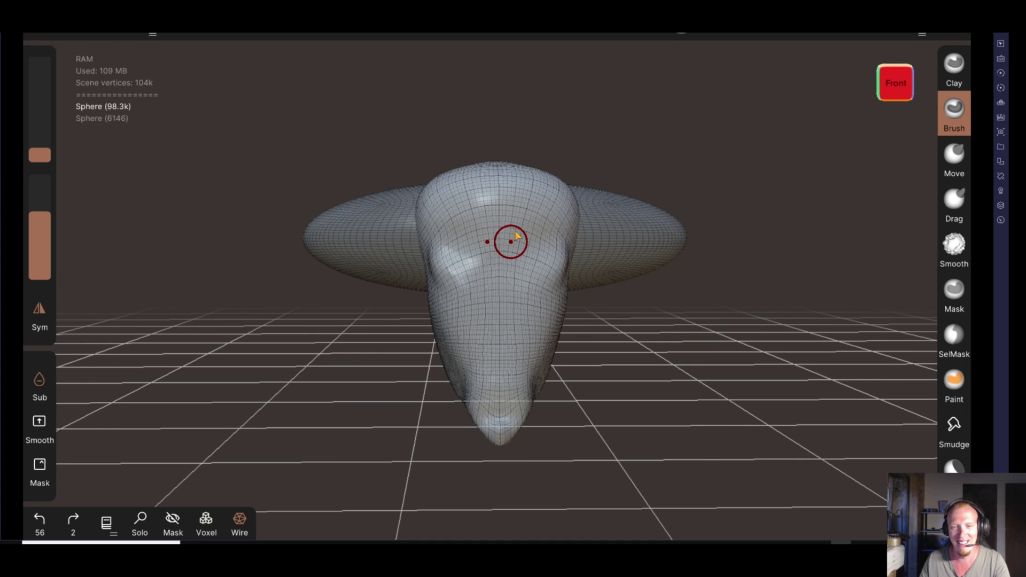
Re-carve symmetric brow indentations above the eyes, discarding a stray cheek stroke
drag(527, 229, 563, 233)
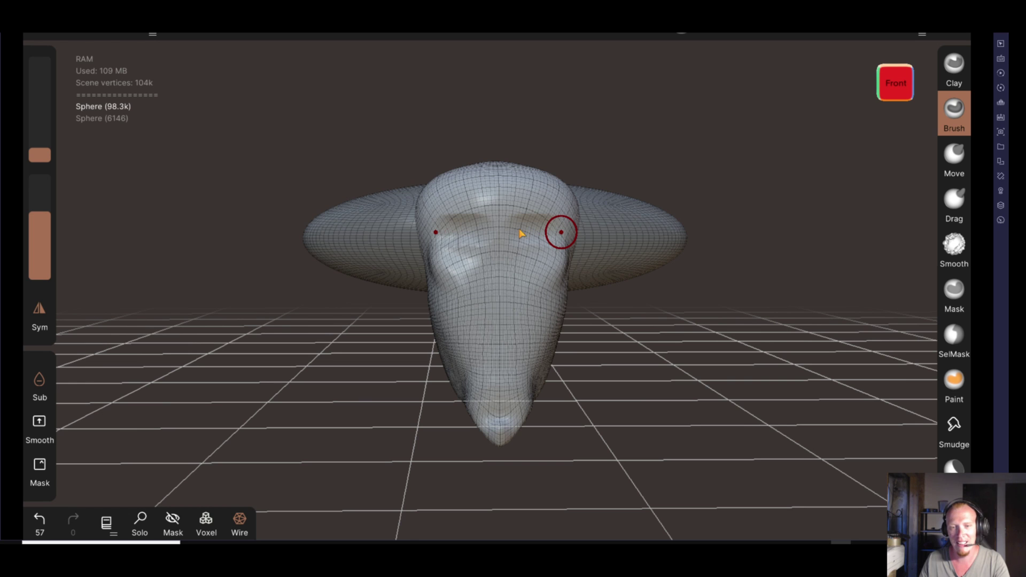
click(40, 519)
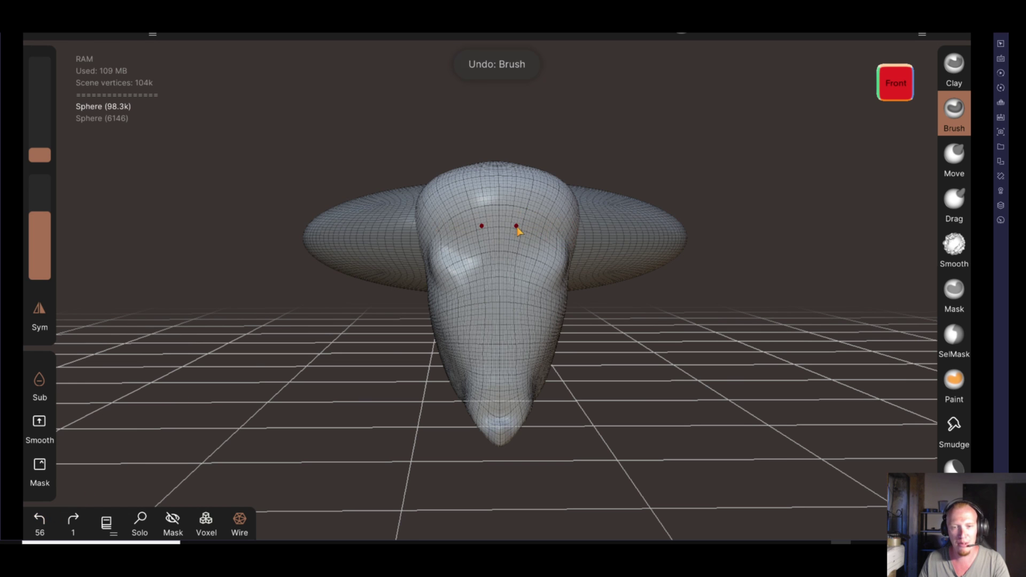
mouse_move(531, 236)
mouse_down()
mouse_move(562, 233)
mouse_move(555, 220)
mouse_move(541, 242)
mouse_move(553, 244)
mouse_move(524, 240)
mouse_up()
mouse_move(609, 371)
mouse_down()
mouse_move(424, 381)
mouse_move(658, 388)
mouse_up()
drag(554, 259, 553, 342)
key(ctrl+z)
mouse_move(613, 355)
mouse_down()
mouse_move(659, 354)
mouse_move(661, 444)
mouse_up()
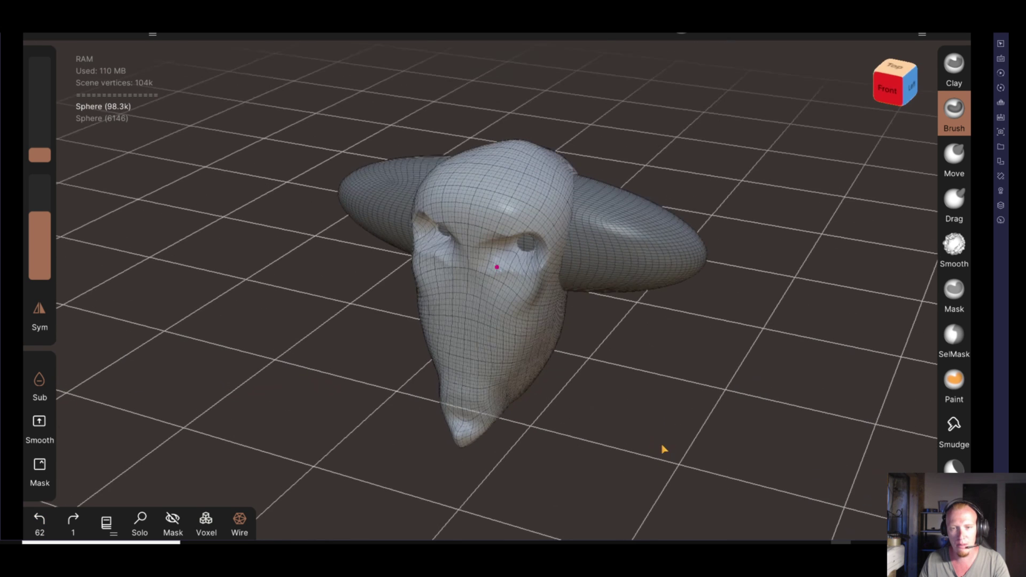
Hide and then re-show the hat brim sphere in the scene list
click(115, 33)
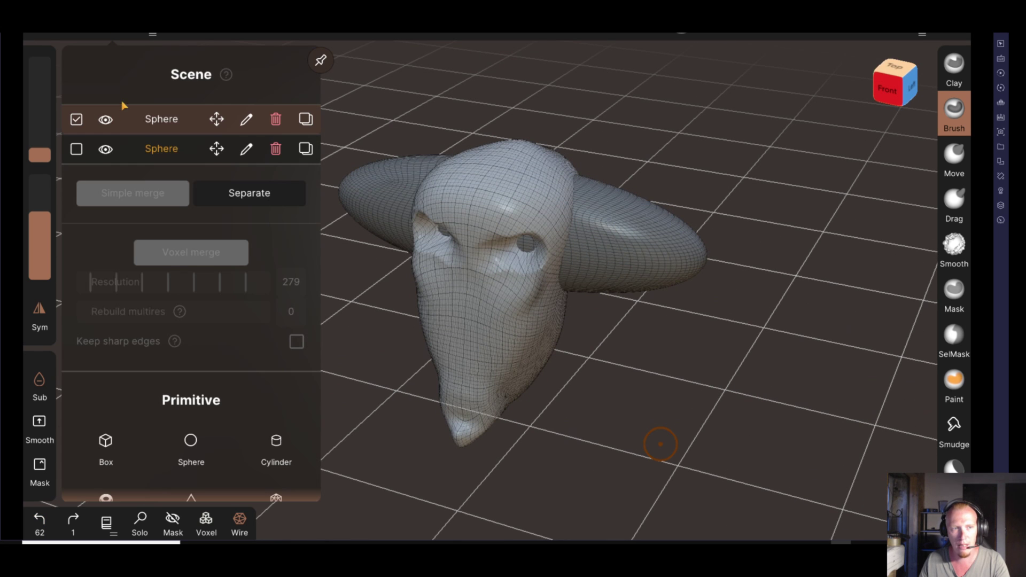
click(115, 151)
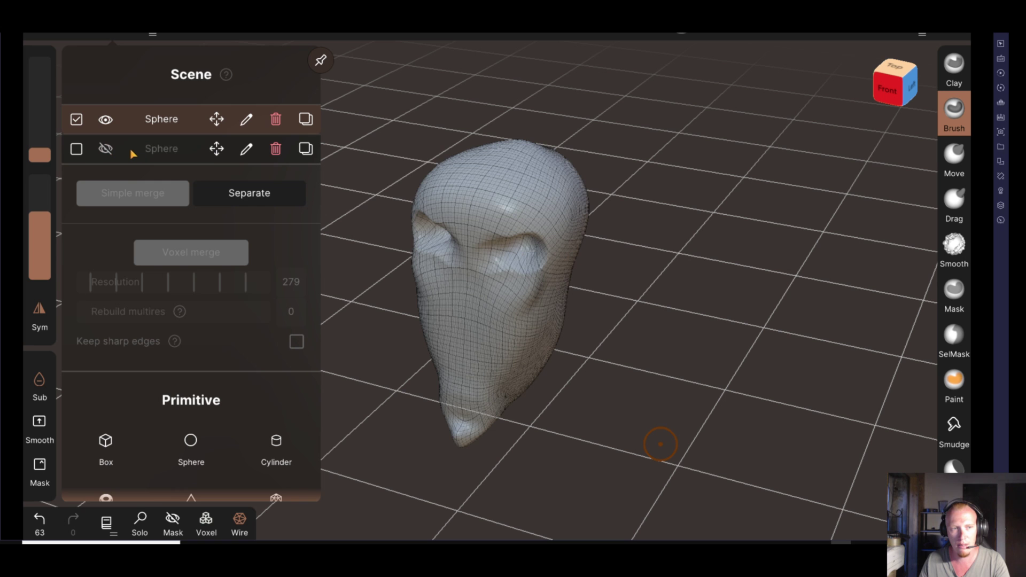
click(106, 151)
mouse_move(588, 340)
mouse_down()
mouse_move(671, 314)
mouse_move(600, 346)
mouse_move(222, 104)
mouse_up()
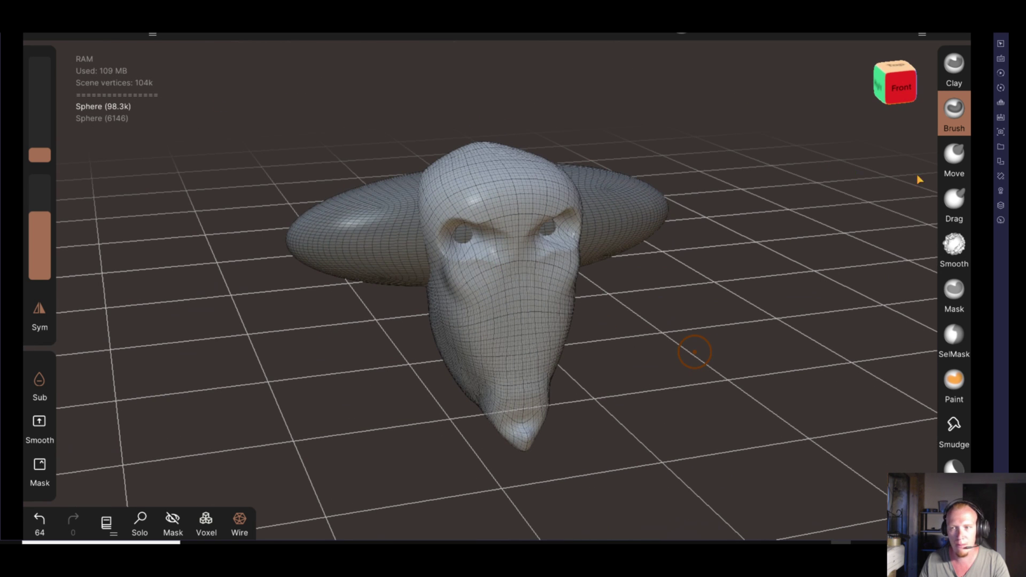
Push the side of the nose bulge inward with an enlarged Move brush
click(955, 66)
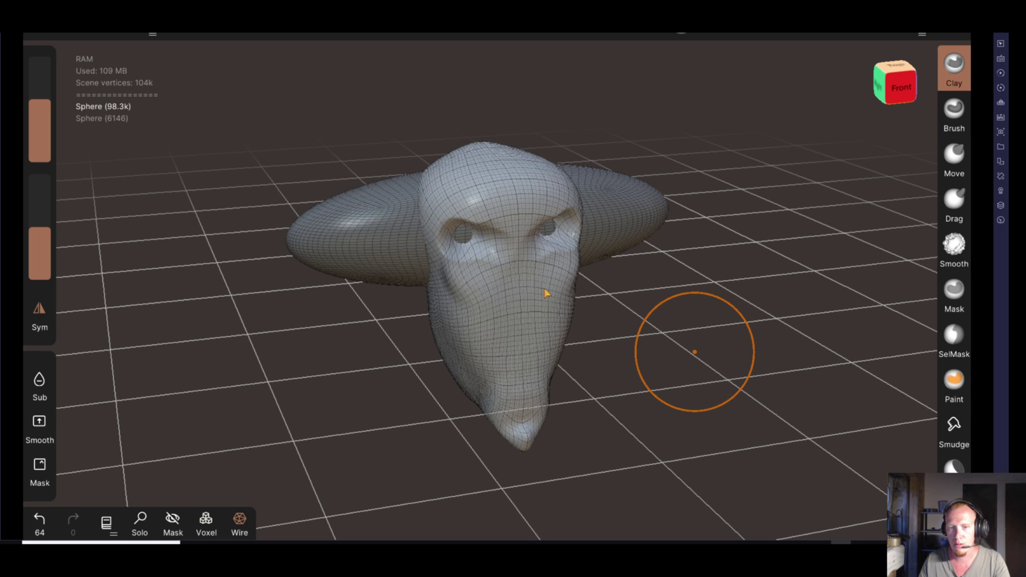
drag(244, 313, 424, 324)
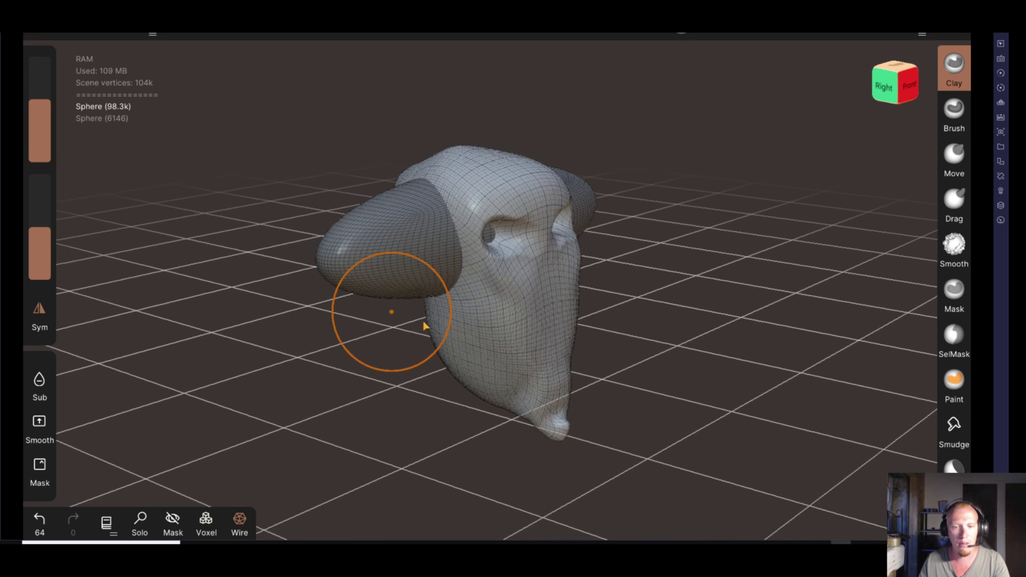
drag(675, 390, 550, 347)
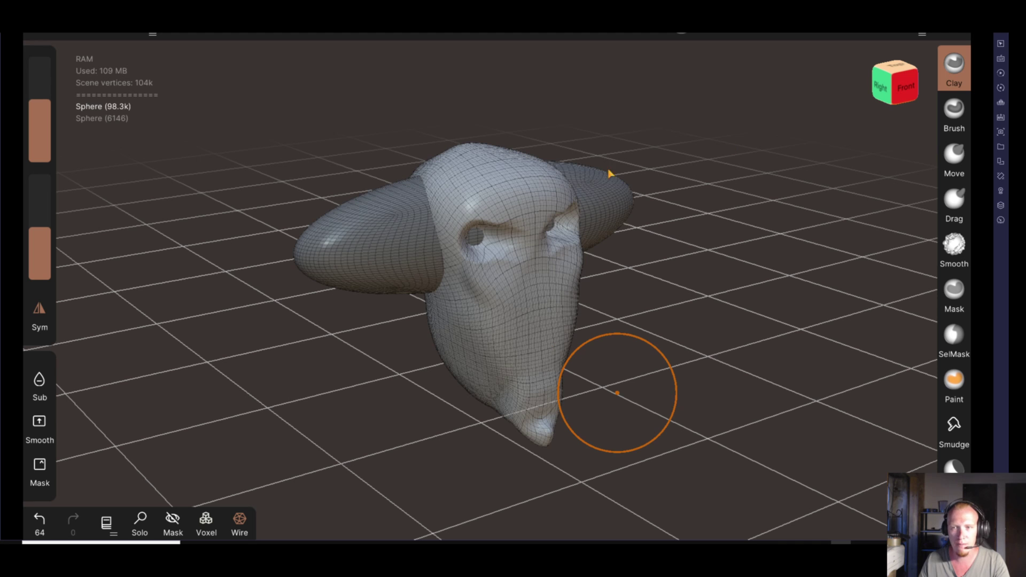
drag(44, 118, 44, 111)
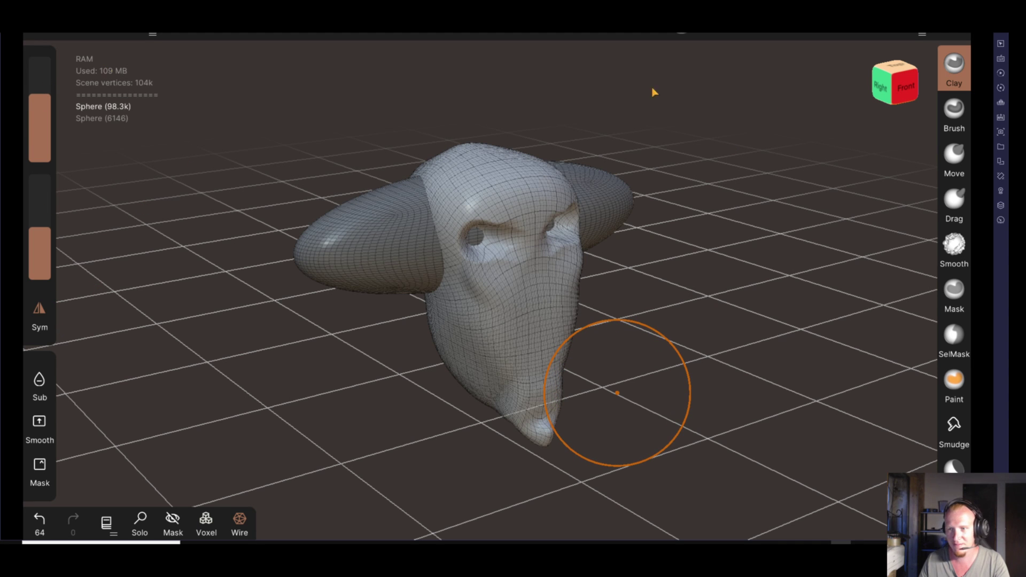
click(954, 155)
drag(679, 402, 437, 359)
drag(46, 122, 46, 101)
drag(444, 363, 455, 357)
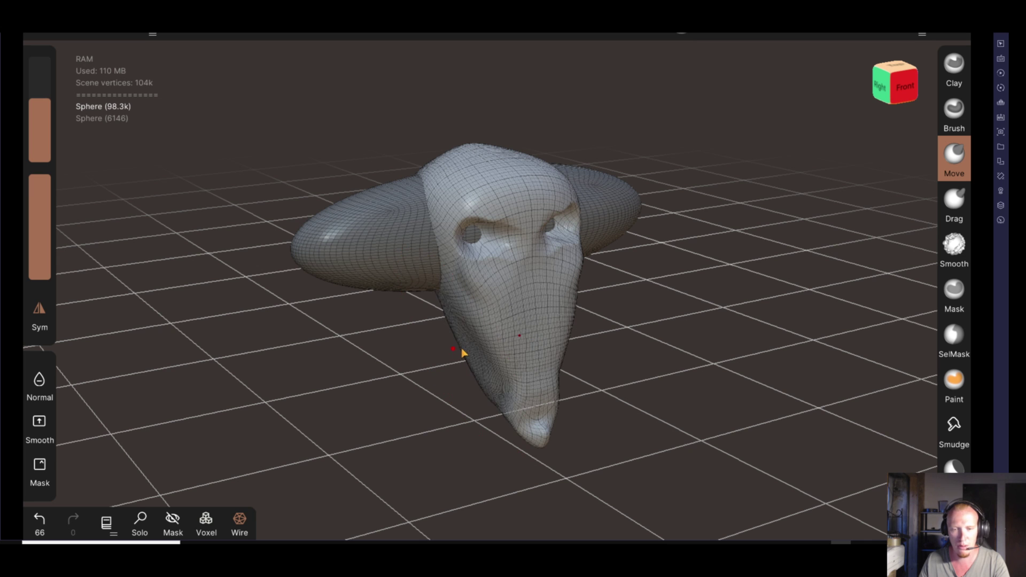
Reshape the jaw with a Move stroke, then shrink the radius to 43
mouse_move(667, 366)
mouse_down()
mouse_move(736, 362)
mouse_move(536, 432)
mouse_up()
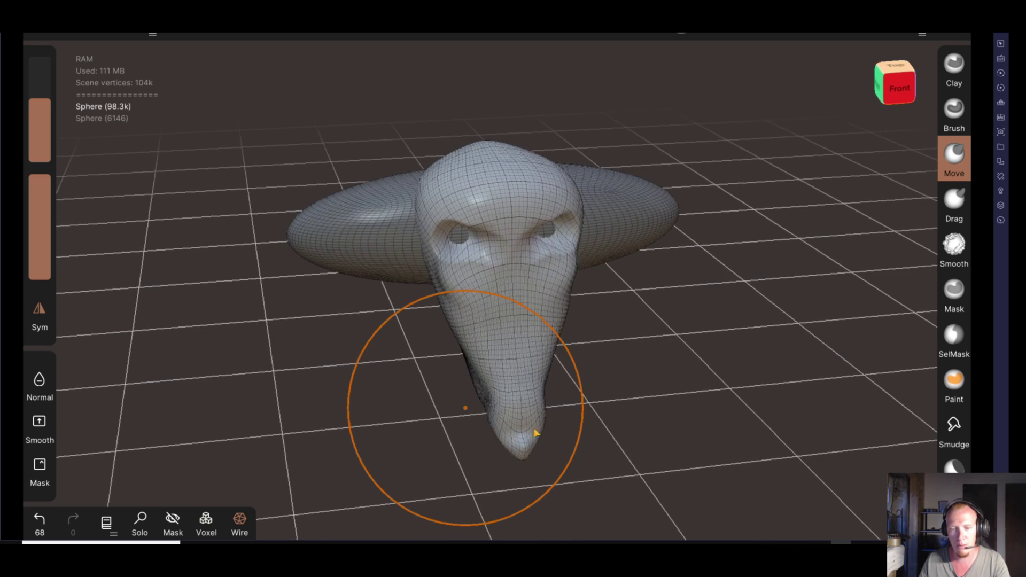
mouse_move(646, 444)
mouse_down()
mouse_move(568, 406)
mouse_move(364, 387)
mouse_up()
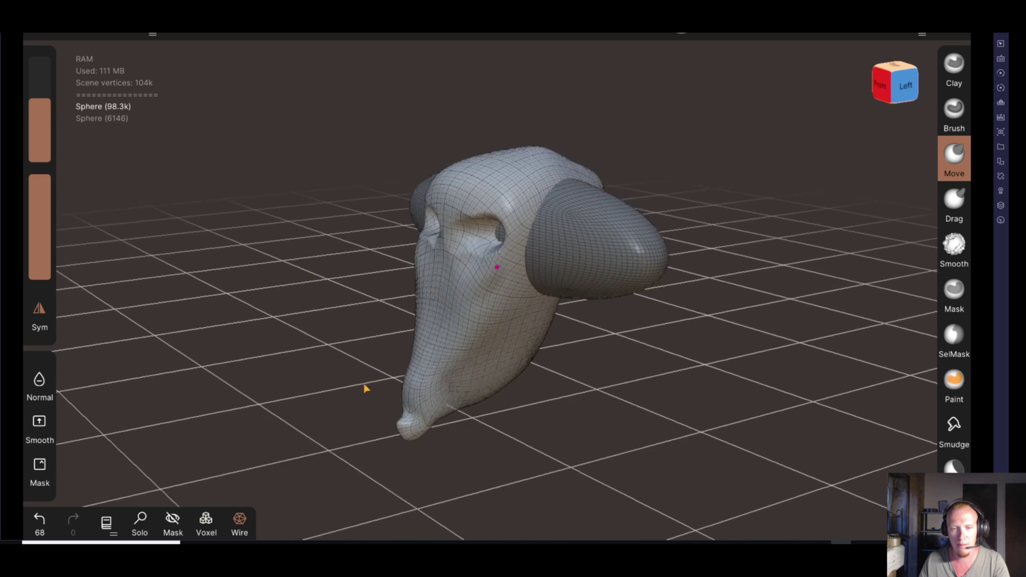
mouse_move(497, 394)
mouse_down()
mouse_move(584, 430)
mouse_move(829, 435)
mouse_up()
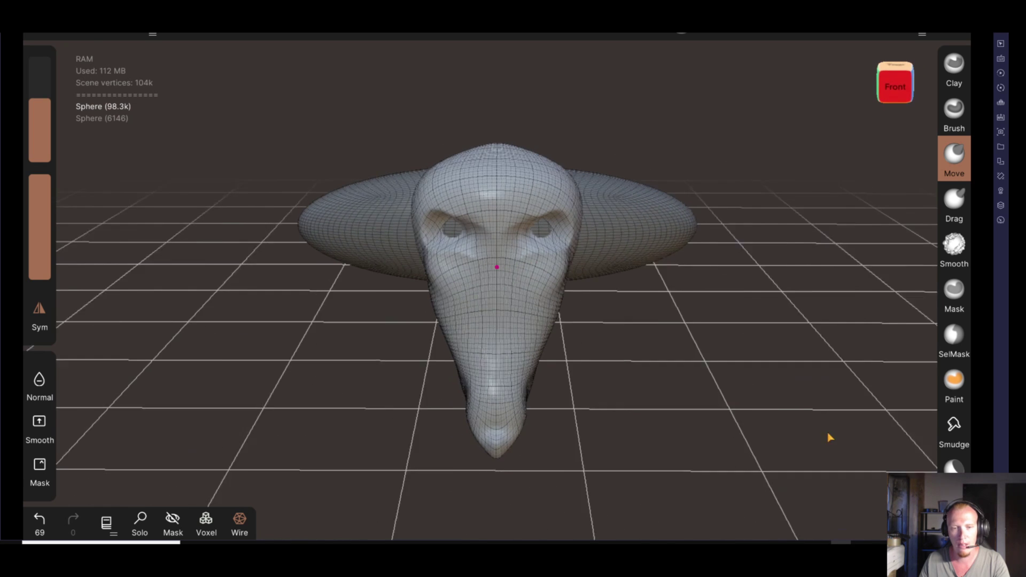
drag(41, 134, 41, 187)
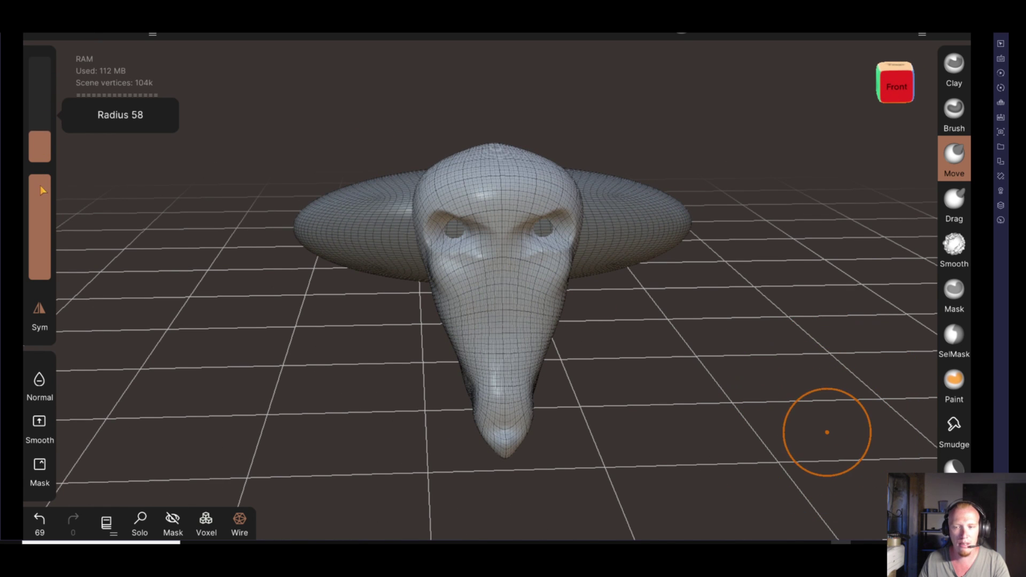
Build up clay near the eye and cheek, then undo it and return to Move
click(954, 66)
mouse_move(705, 307)
mouse_down()
mouse_move(623, 319)
mouse_move(702, 315)
mouse_up()
drag(545, 273, 603, 297)
drag(687, 285, 218, 382)
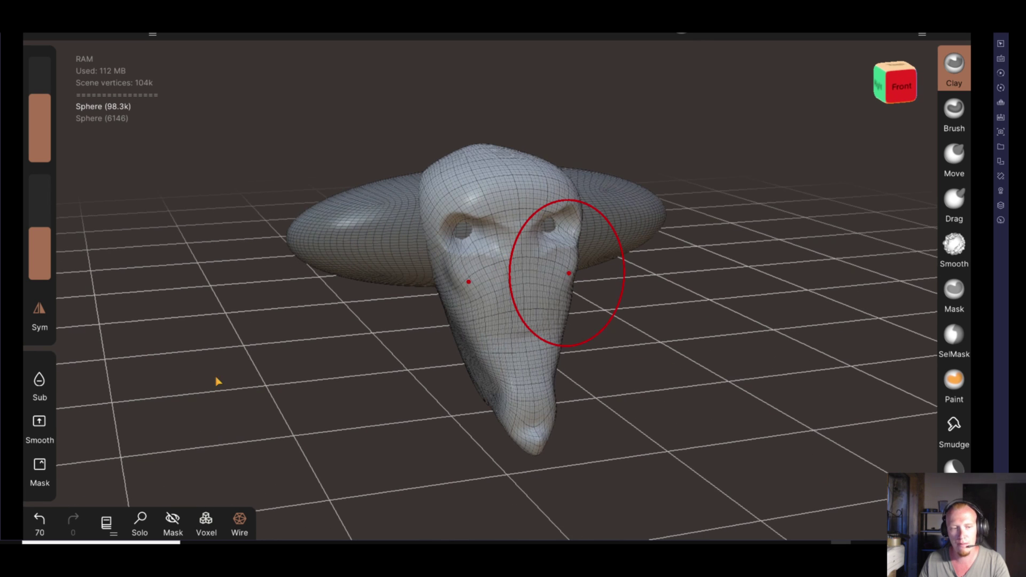
click(39, 521)
click(954, 155)
mouse_move(707, 315)
mouse_down()
mouse_move(546, 274)
mouse_move(595, 297)
mouse_up()
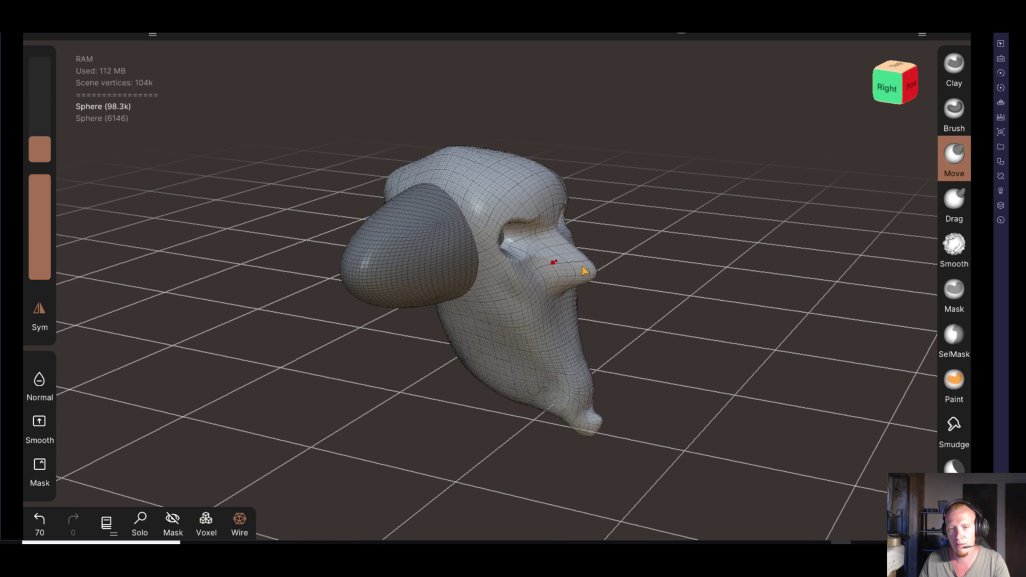
mouse_move(663, 298)
mouse_down()
mouse_move(477, 270)
mouse_move(436, 289)
mouse_up()
mouse_move(655, 381)
mouse_down()
mouse_move(486, 373)
mouse_move(385, 255)
mouse_up()
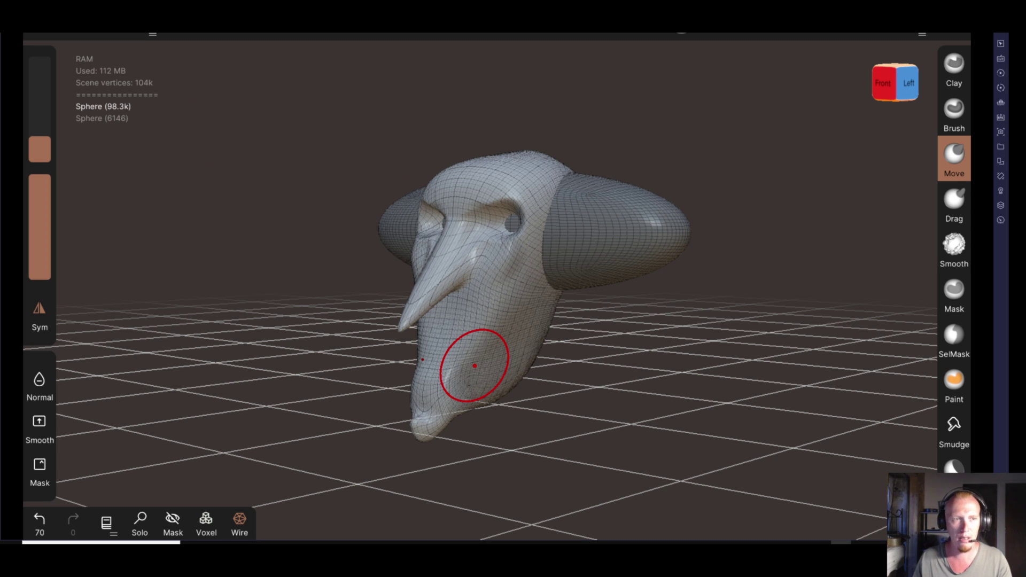
Undo the last Move edit and smooth the lower face beside the nose
click(115, 33)
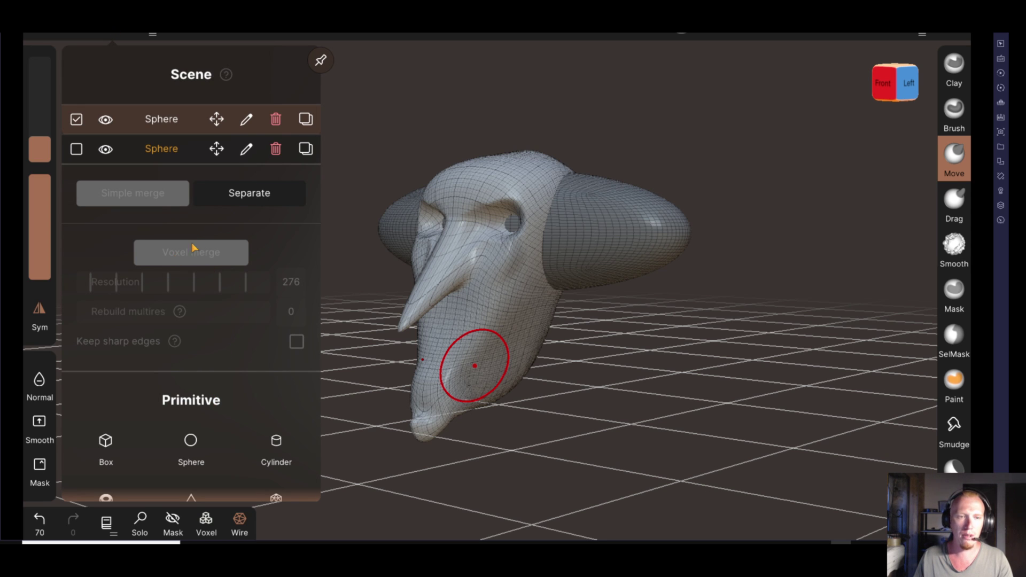
click(474, 365)
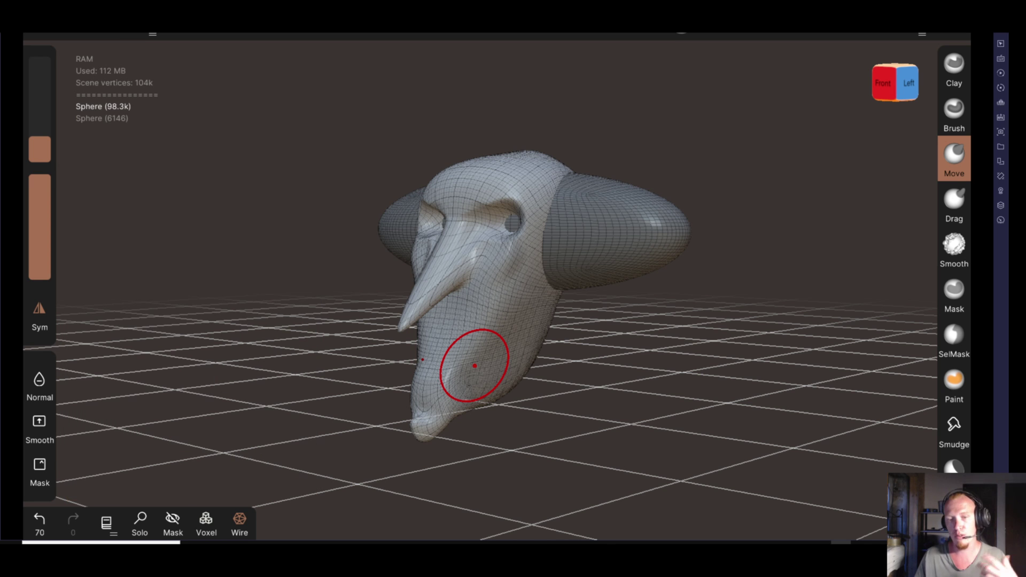
mouse_move(561, 348)
mouse_down()
mouse_move(648, 385)
mouse_move(768, 381)
mouse_move(598, 371)
mouse_move(673, 378)
mouse_move(636, 308)
mouse_up()
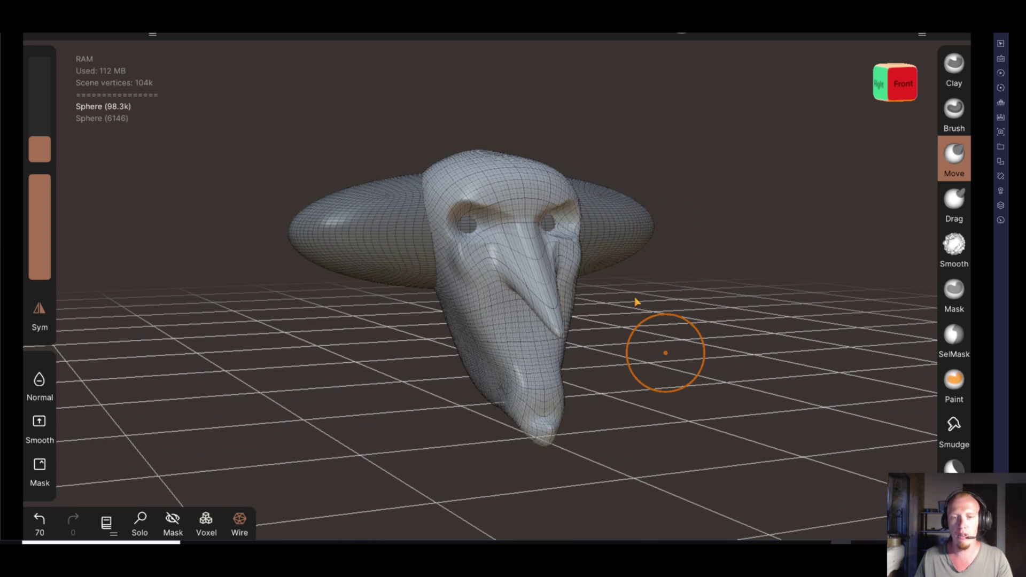
click(38, 527)
drag(664, 351, 637, 371)
mouse_move(618, 275)
mouse_down()
mouse_move(598, 306)
mouse_move(549, 257)
mouse_up()
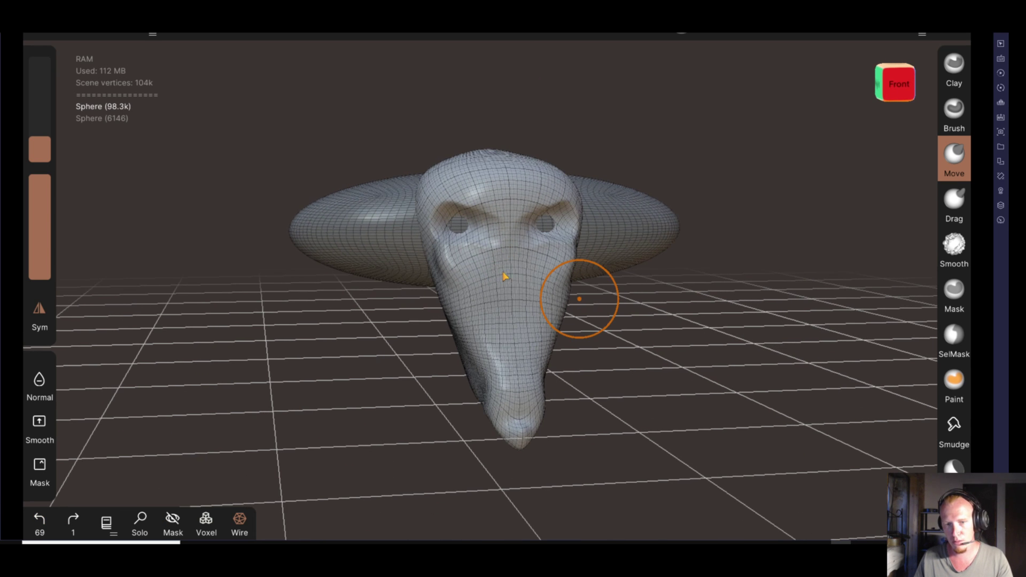
mouse_move(509, 275)
shift+mouse_down()
mouse_move(510, 304)
mouse_move(602, 377)
mouse_move(525, 390)
mouse_move(550, 375)
shift+mouse_up()
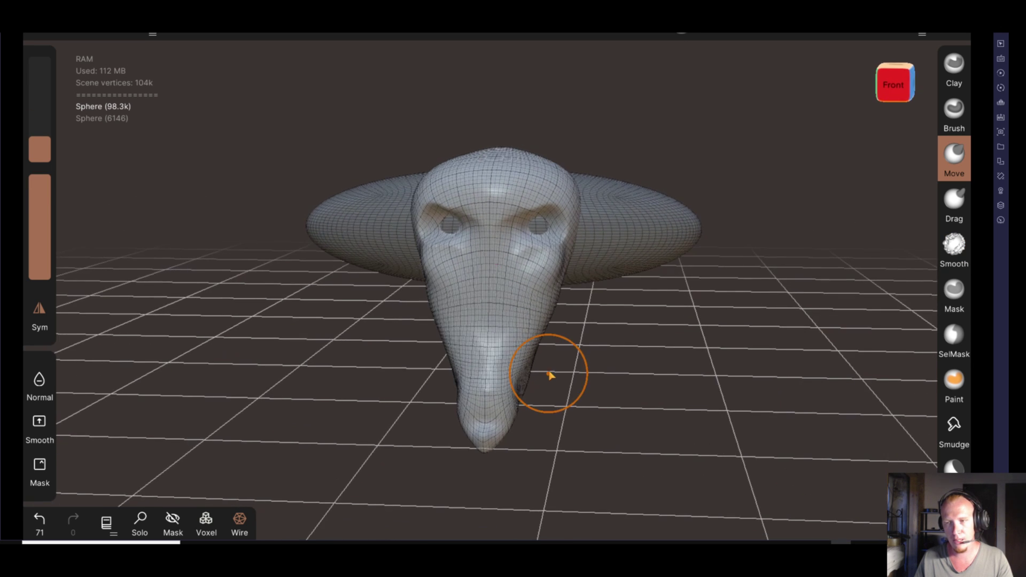
mouse_move(852, 208)
mouse_down()
mouse_move(825, 274)
mouse_move(668, 328)
mouse_move(647, 348)
mouse_move(725, 382)
mouse_up()
click(955, 72)
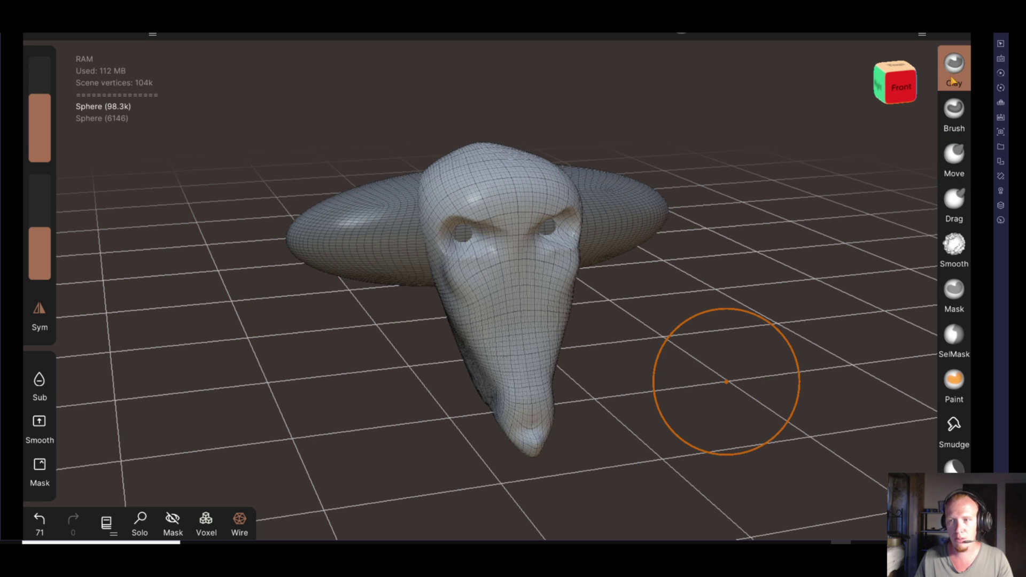
Add a clay nose bump at the face centre with radius 20
click(517, 266)
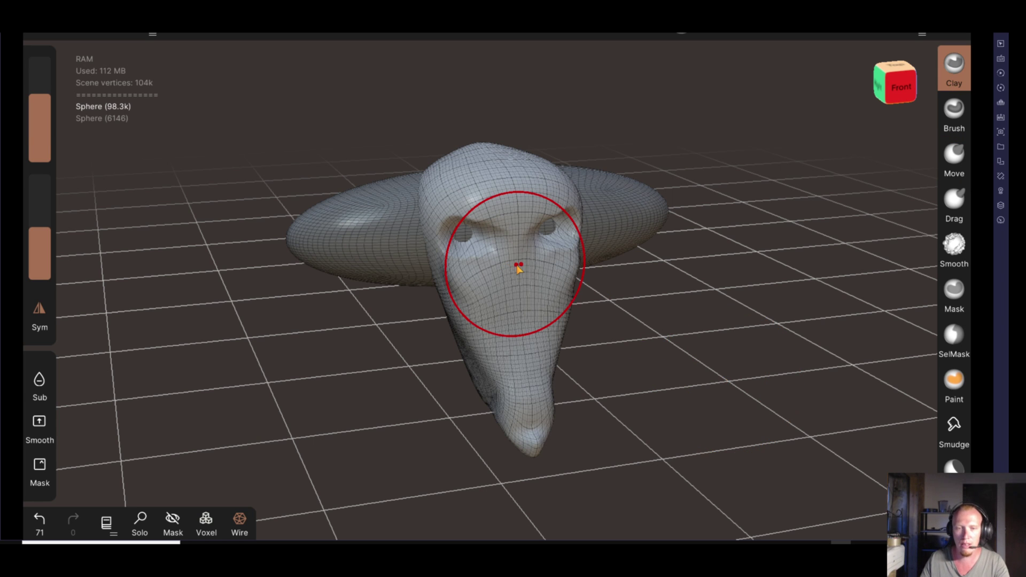
drag(36, 116, 39, 154)
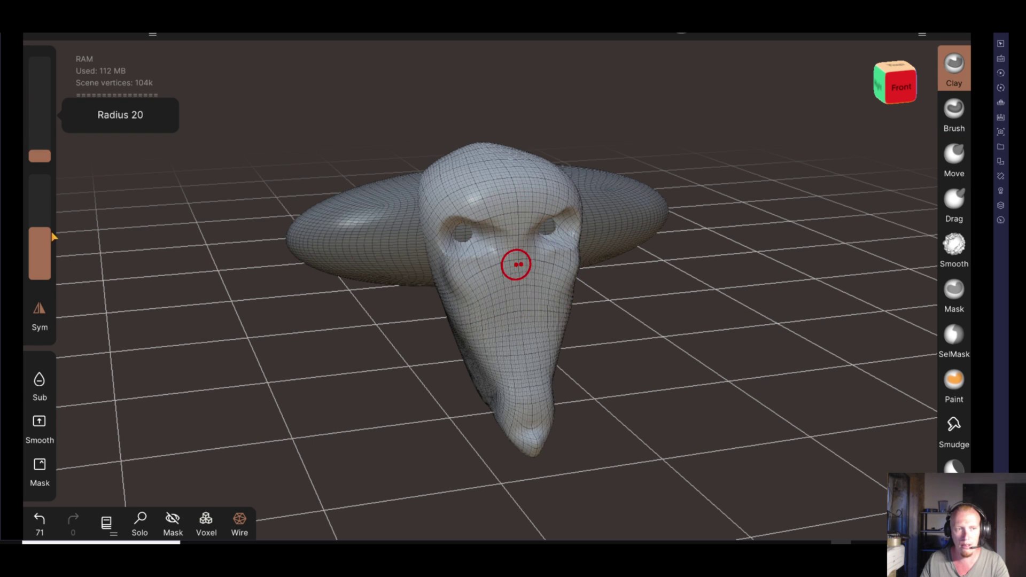
drag(522, 271, 523, 279)
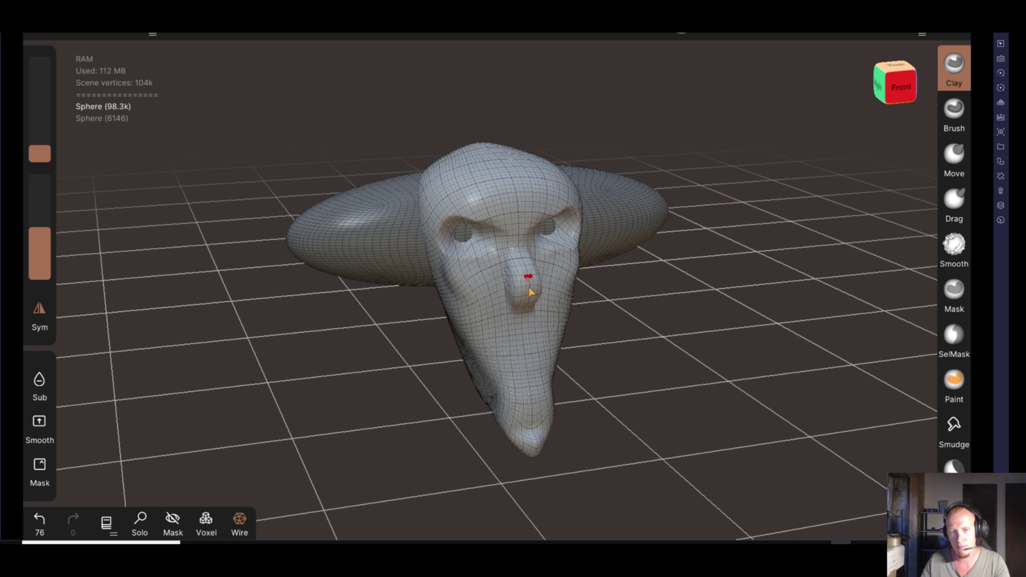
drag(608, 388, 631, 367)
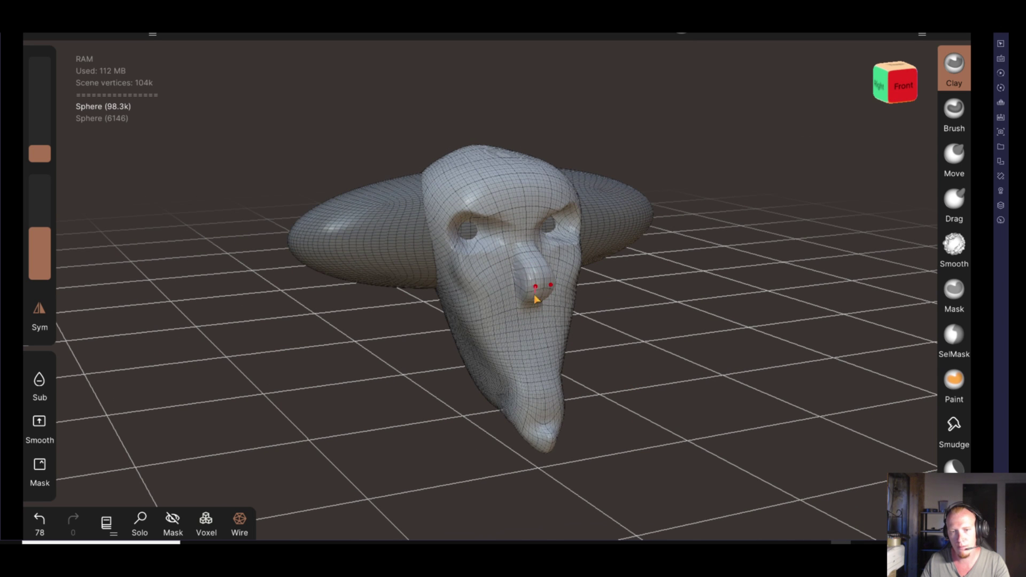
drag(602, 349, 632, 346)
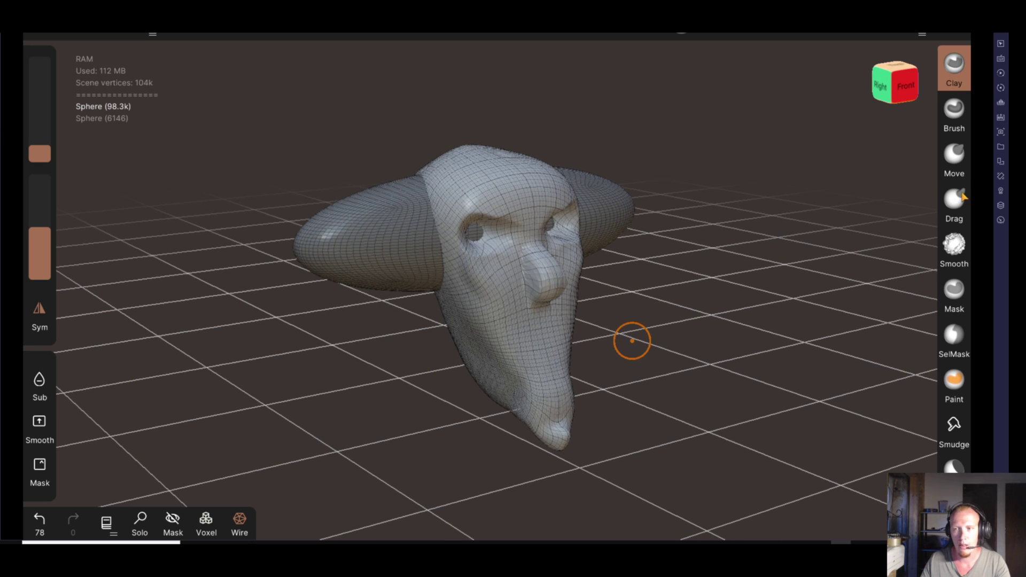
Pull the nose outward and down with Move at radius 94, refining bridge and profile
key(g)
drag(564, 298, 543, 275)
drag(43, 138, 43, 112)
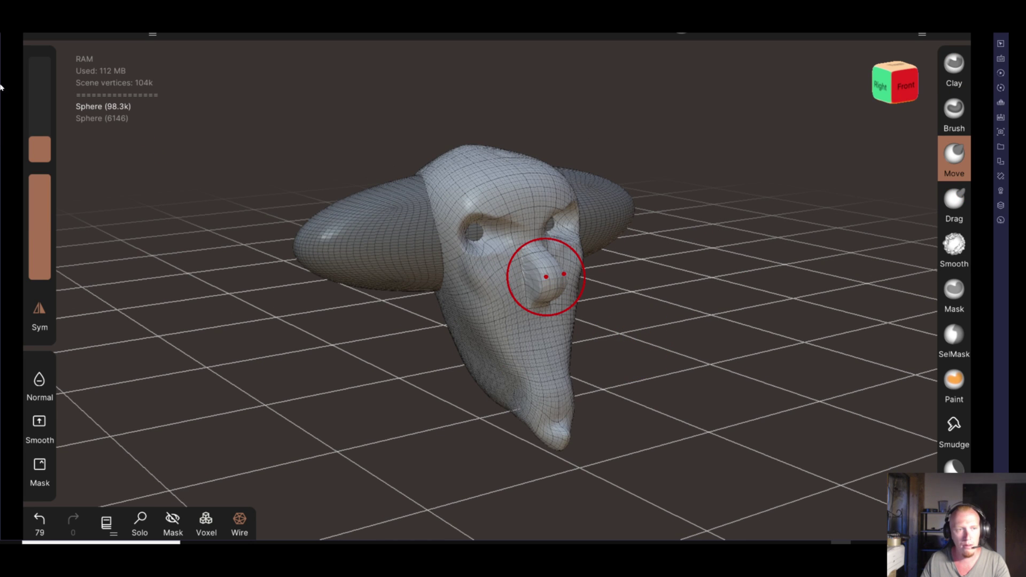
drag(558, 289, 565, 324)
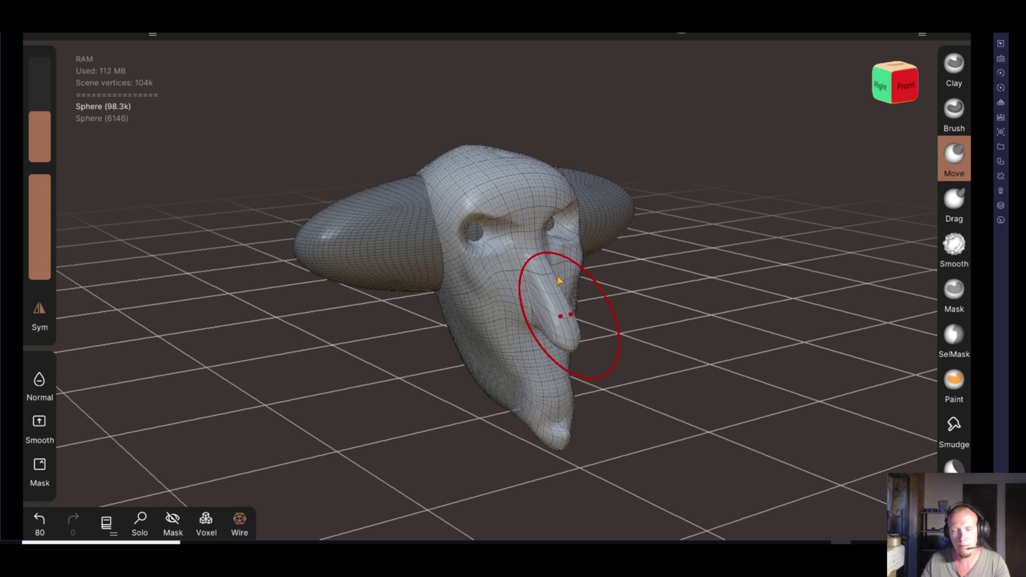
drag(40, 115, 40, 142)
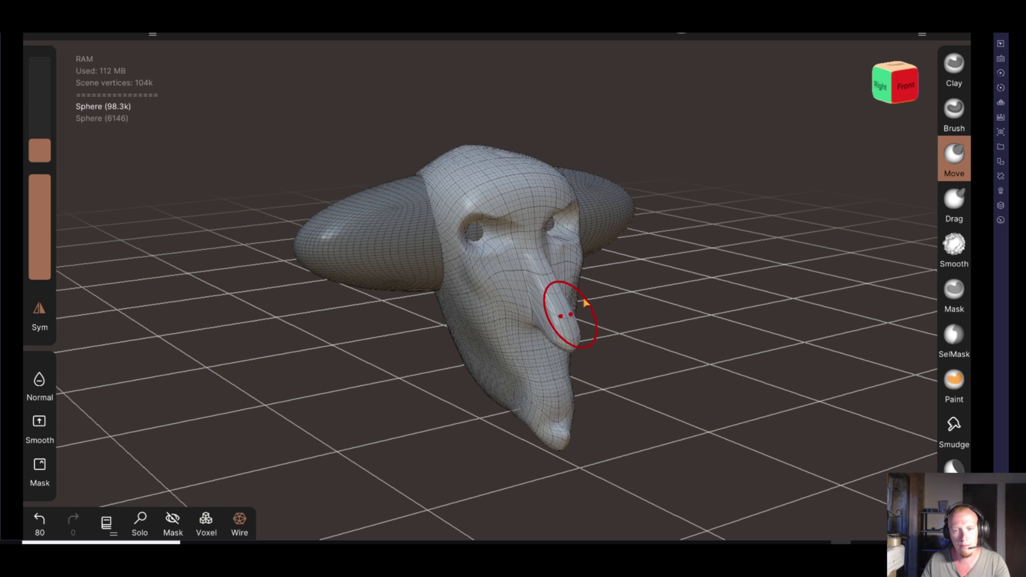
drag(540, 288, 543, 279)
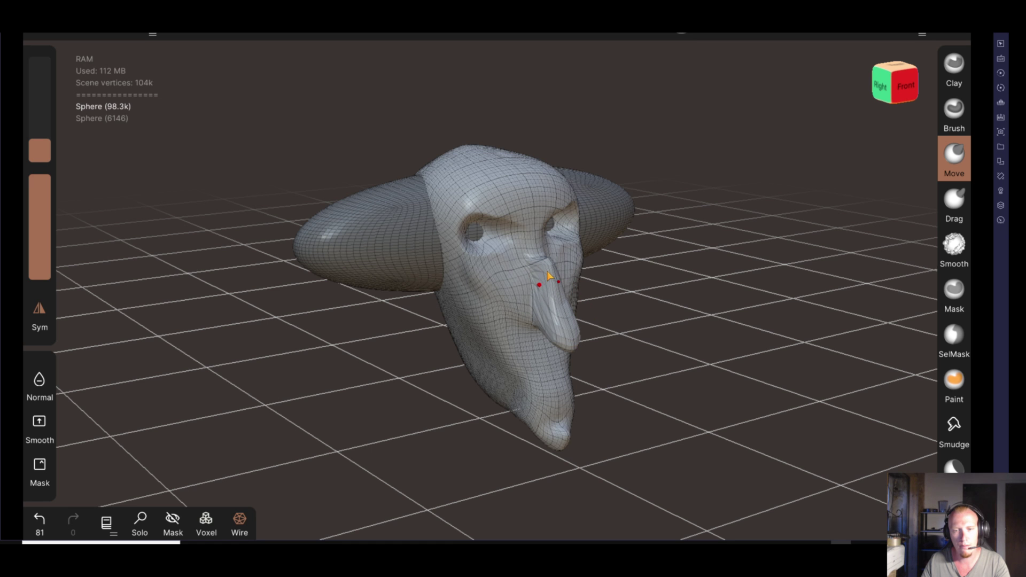
mouse_move(604, 339)
mouse_down()
mouse_move(795, 338)
mouse_move(776, 340)
mouse_up()
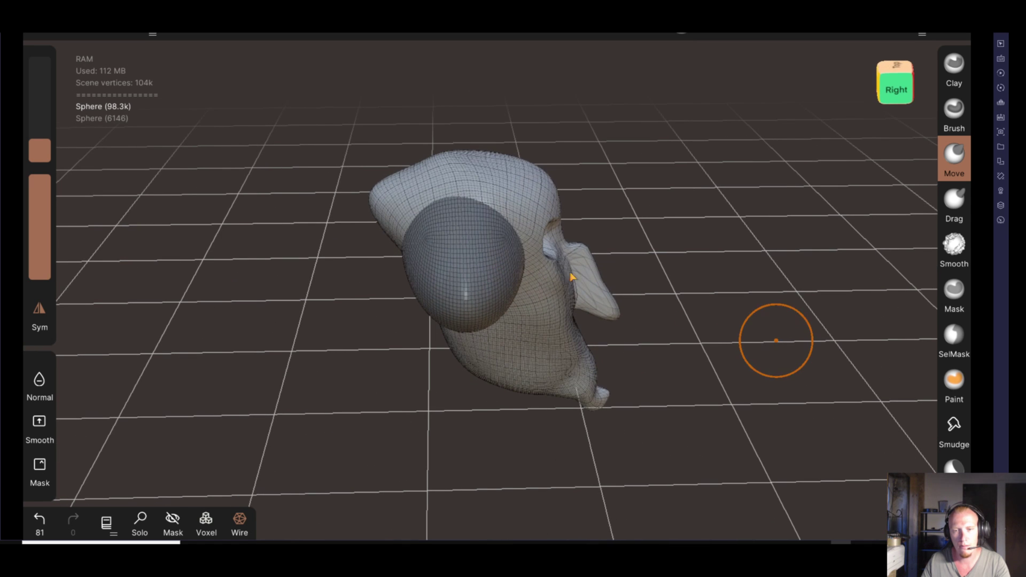
drag(571, 270, 584, 257)
mouse_move(671, 294)
mouse_down()
mouse_move(467, 275)
mouse_move(229, 279)
mouse_move(268, 286)
mouse_up()
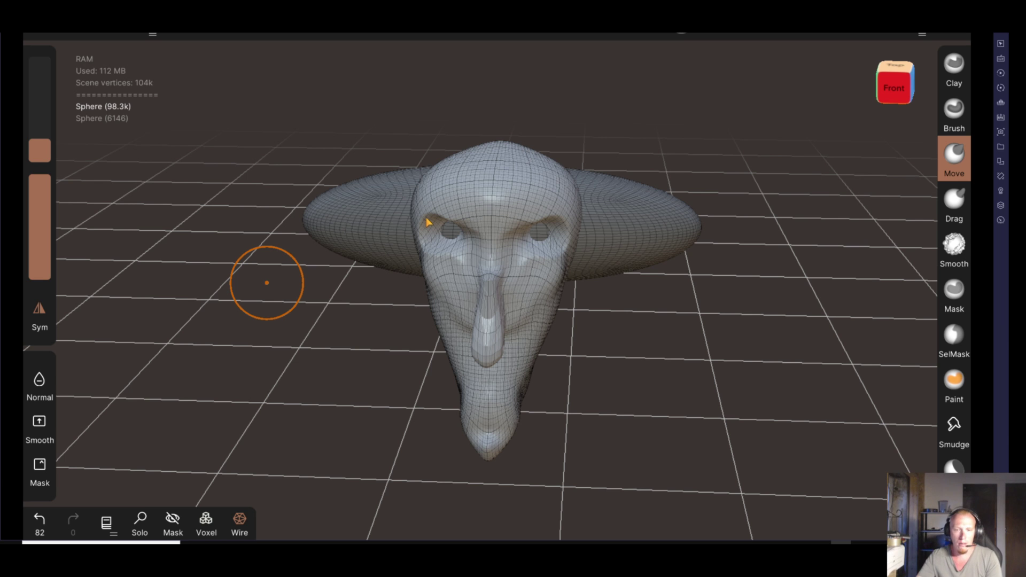
Hook the nose tip lower and outward and reshape the surrounding nose area
mouse_move(625, 334)
mouse_down()
mouse_move(645, 342)
mouse_move(531, 355)
mouse_move(394, 350)
mouse_move(645, 332)
mouse_move(652, 317)
mouse_up()
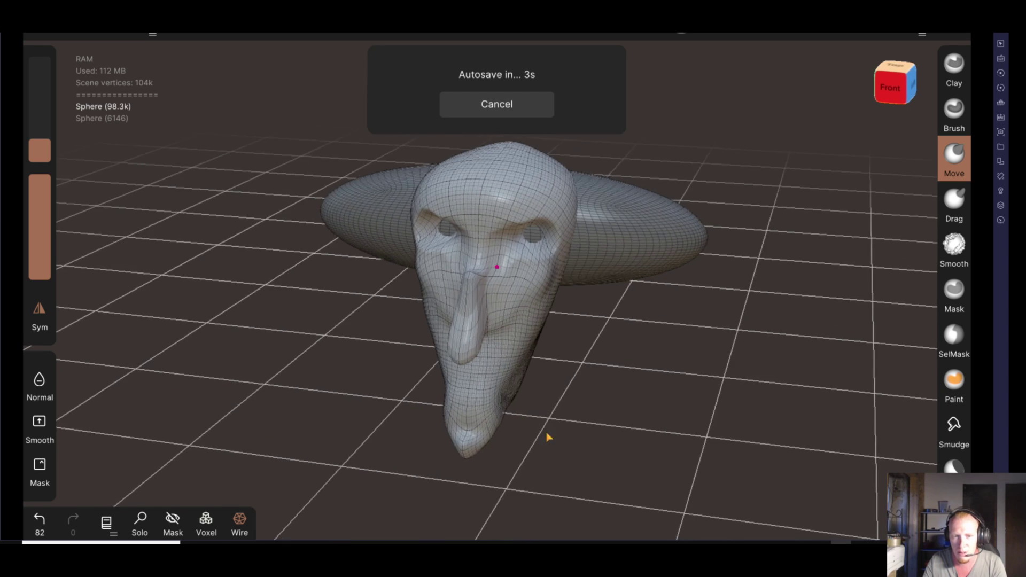
drag(595, 410, 470, 424)
drag(459, 305, 469, 319)
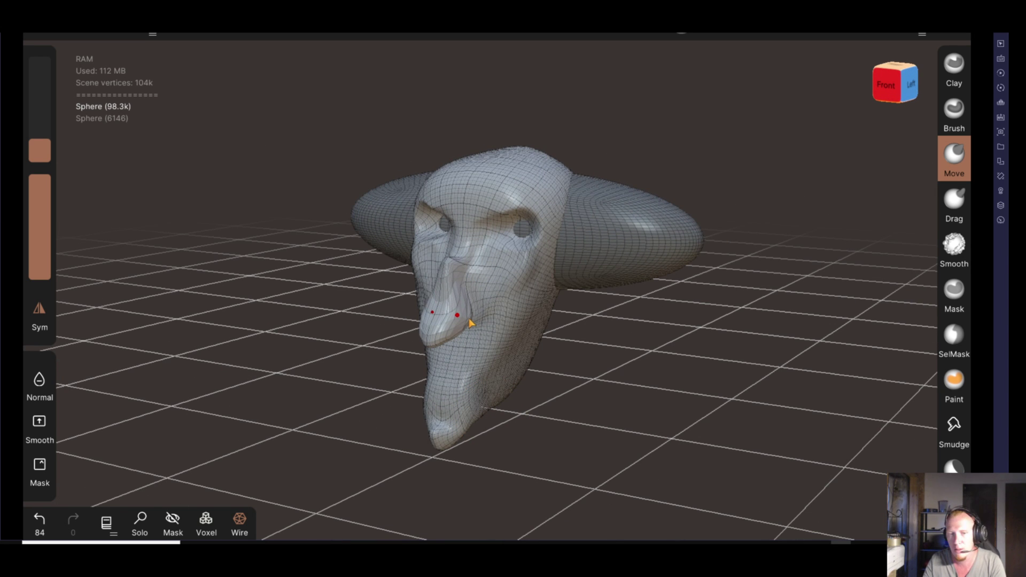
drag(470, 318, 478, 294)
mouse_move(581, 339)
mouse_down()
mouse_move(447, 291)
mouse_move(431, 258)
mouse_up()
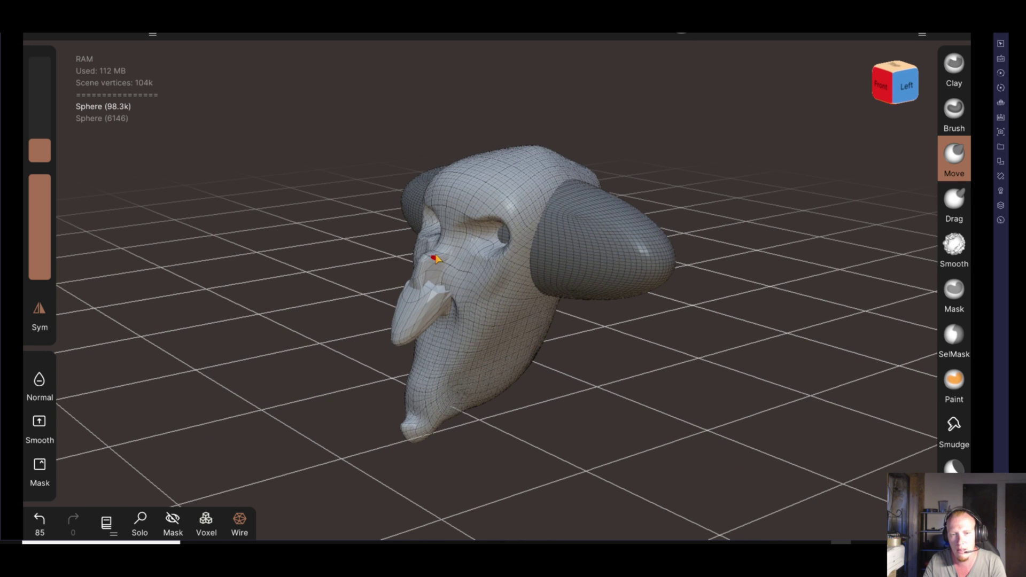
drag(568, 407, 738, 396)
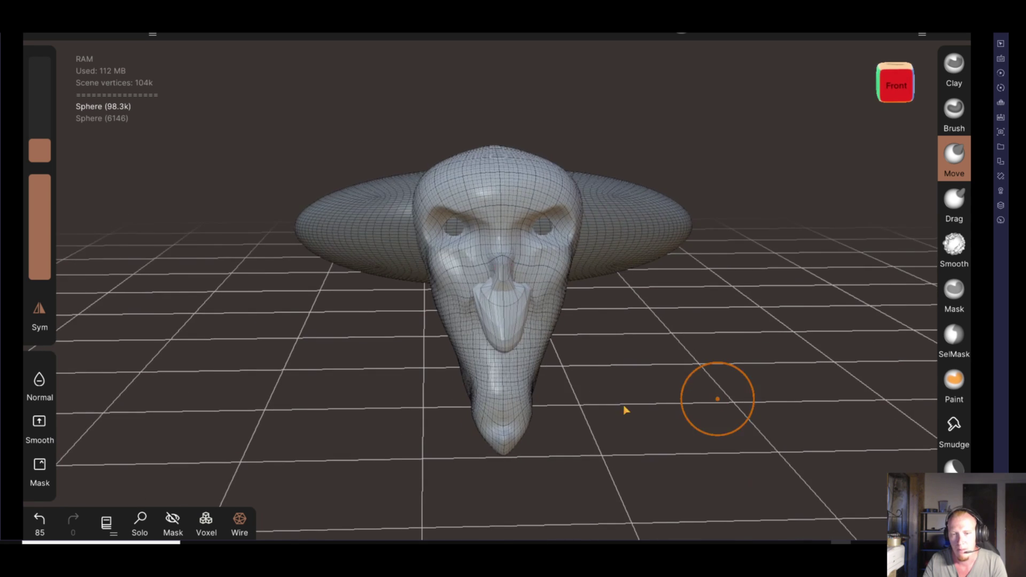
mouse_move(630, 402)
mouse_down()
mouse_move(534, 384)
mouse_move(163, 218)
mouse_up()
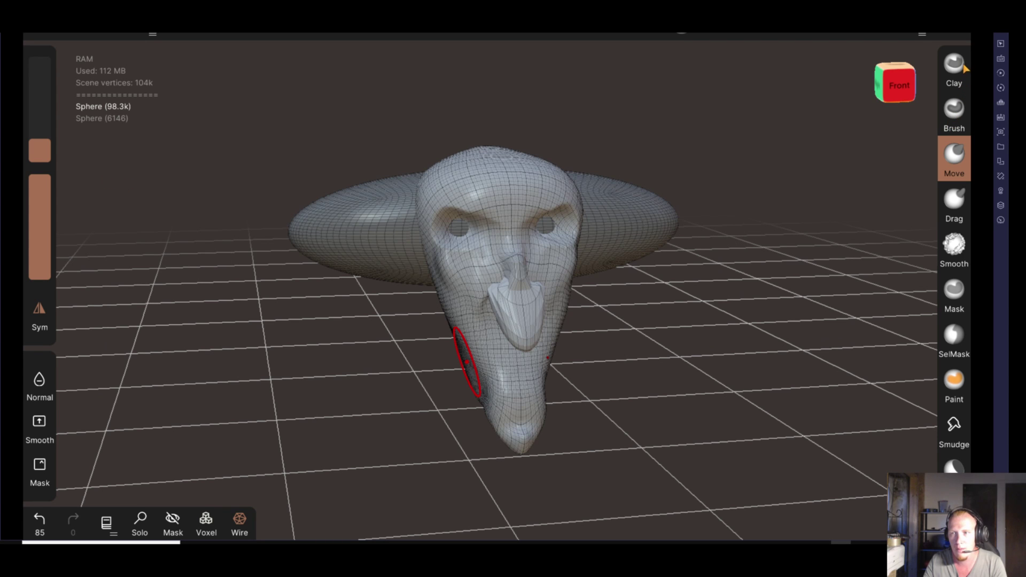
Carve into the mouth area beside the nose with the standard brush at 47% intensity
click(959, 125)
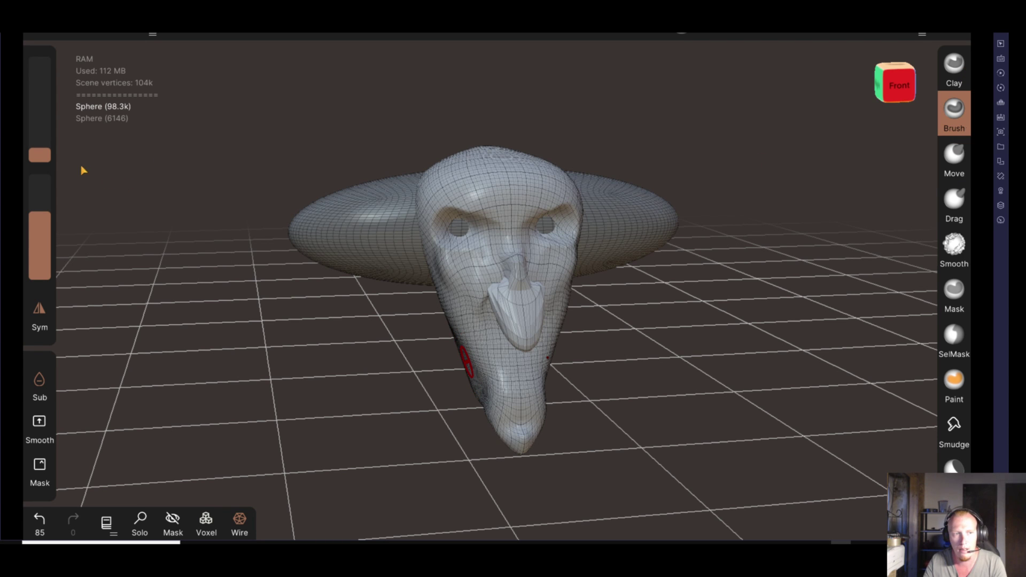
drag(42, 226, 42, 248)
mouse_move(435, 328)
mouse_down()
mouse_move(607, 390)
mouse_move(294, 385)
mouse_move(273, 449)
mouse_move(511, 385)
mouse_move(579, 373)
mouse_move(664, 378)
mouse_move(609, 376)
mouse_up()
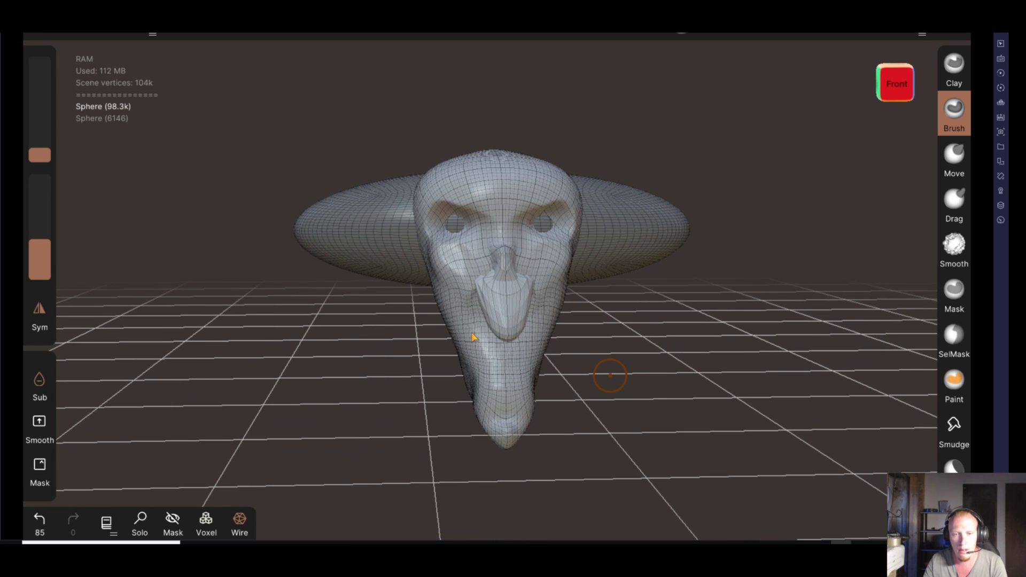
drag(476, 346, 531, 344)
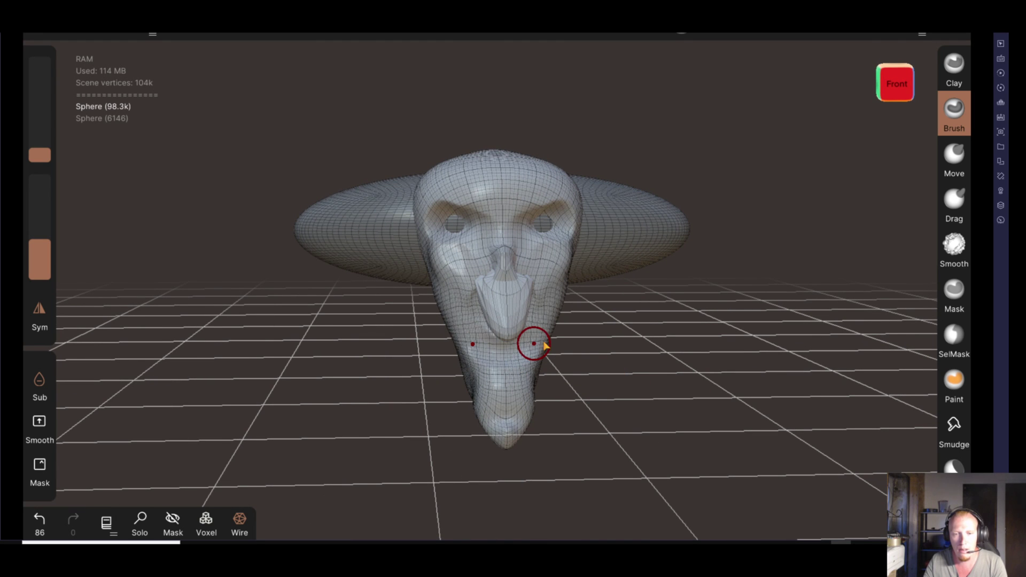
drag(664, 364, 626, 362)
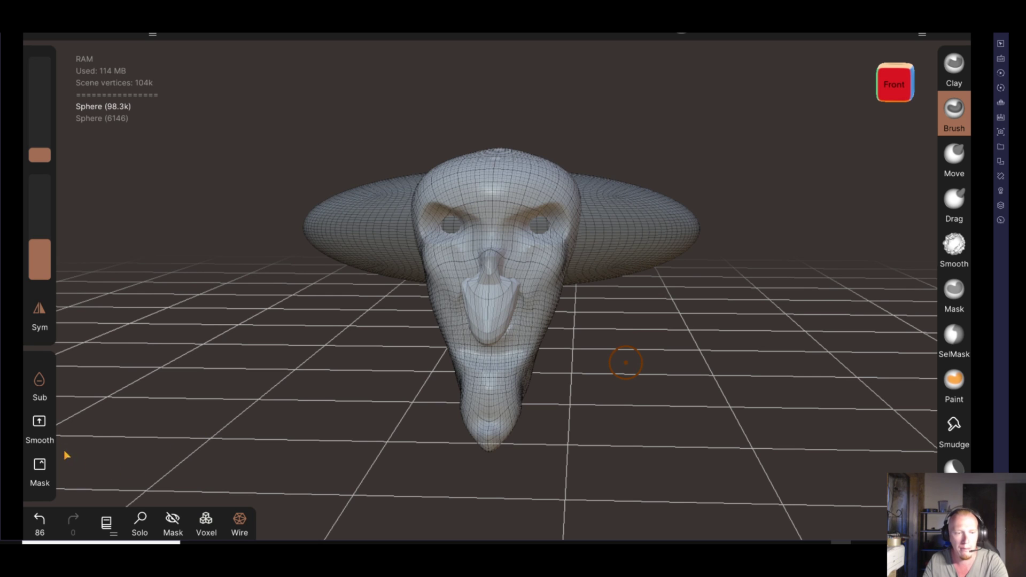
click(123, 34)
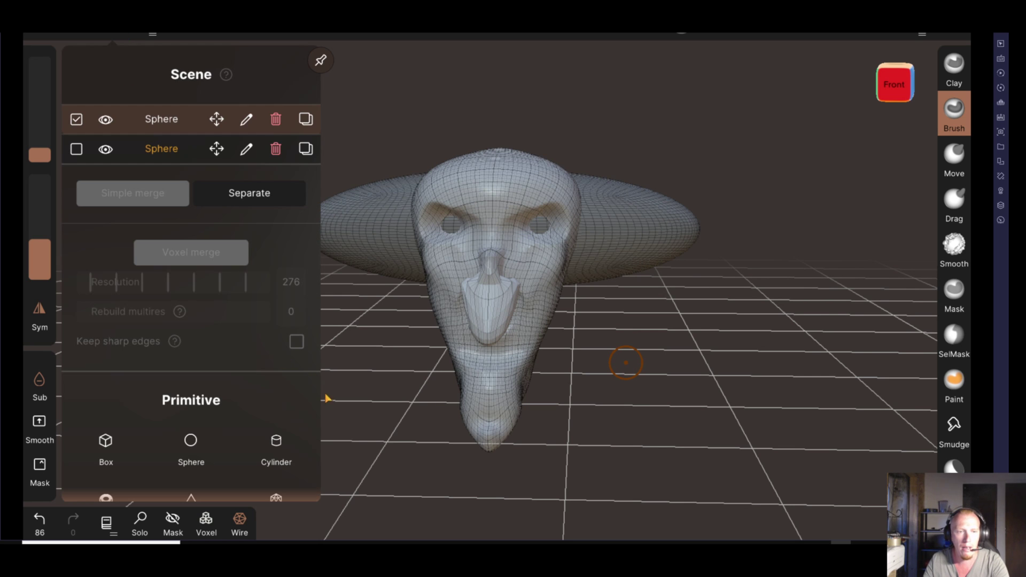
Tick the second sphere to preview a higher voxel merge resolution, then untick it
click(351, 243)
mouse_move(449, 394)
mouse_down()
mouse_move(563, 407)
mouse_move(455, 354)
mouse_up()
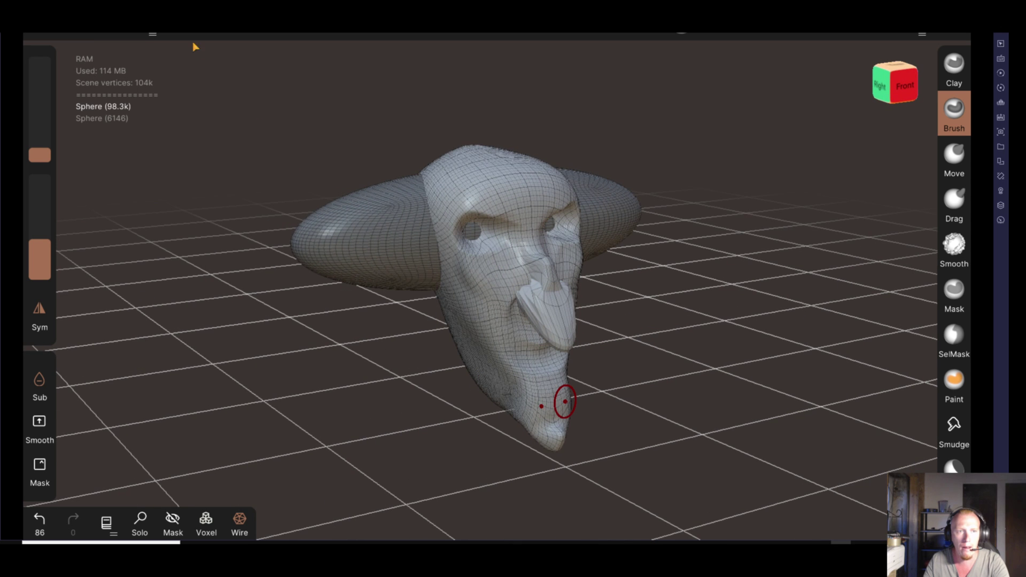
click(118, 35)
scroll(96, 291, down, 3)
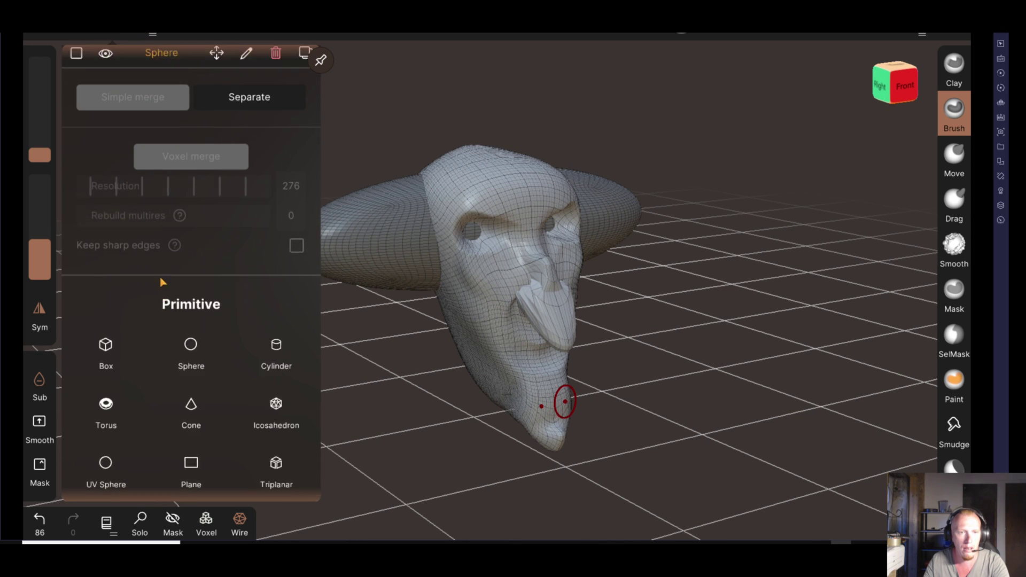
scroll(160, 280, up, 3)
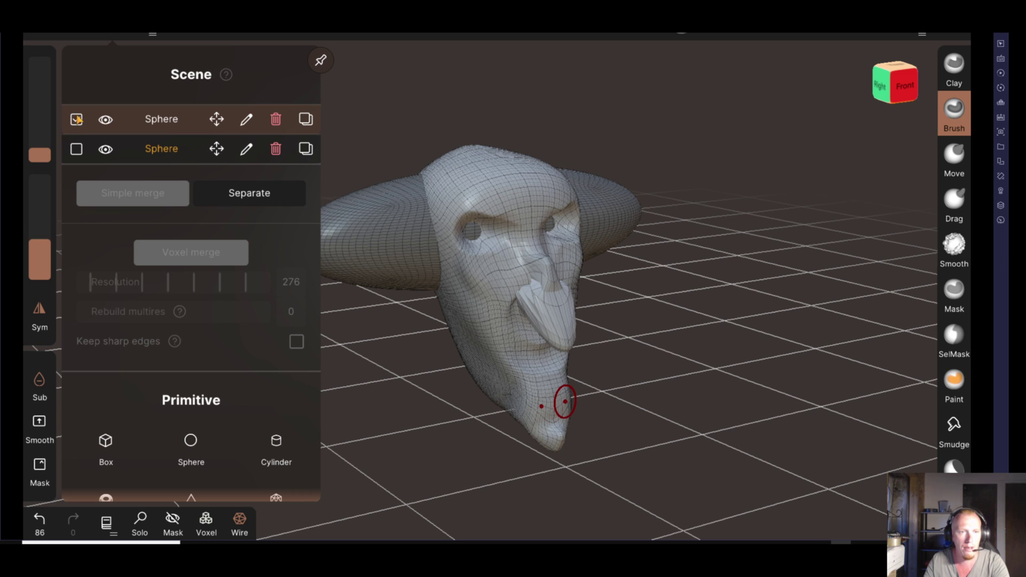
click(76, 150)
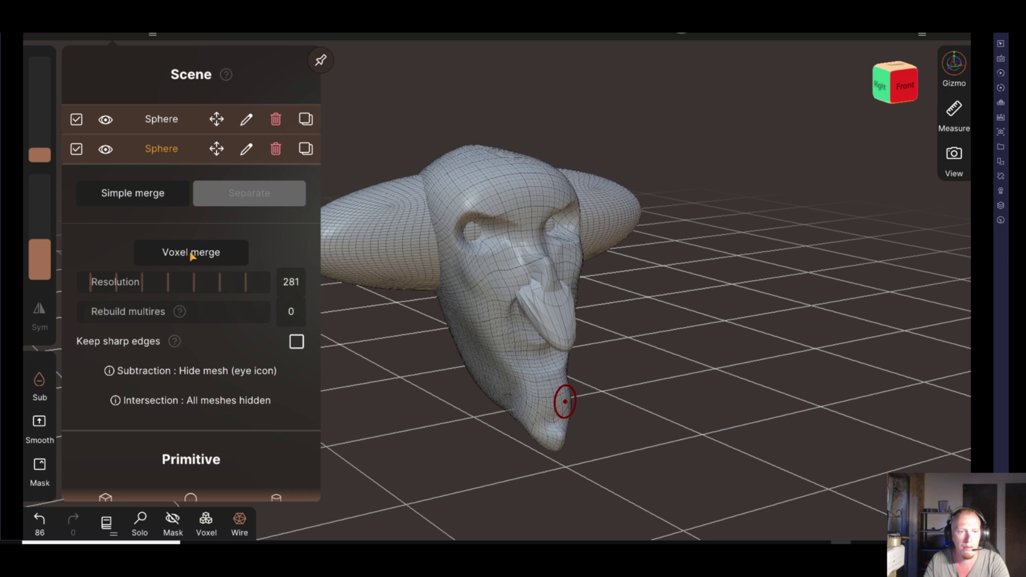
mouse_move(94, 284)
mouse_down()
mouse_move(344, 308)
mouse_move(226, 302)
mouse_up()
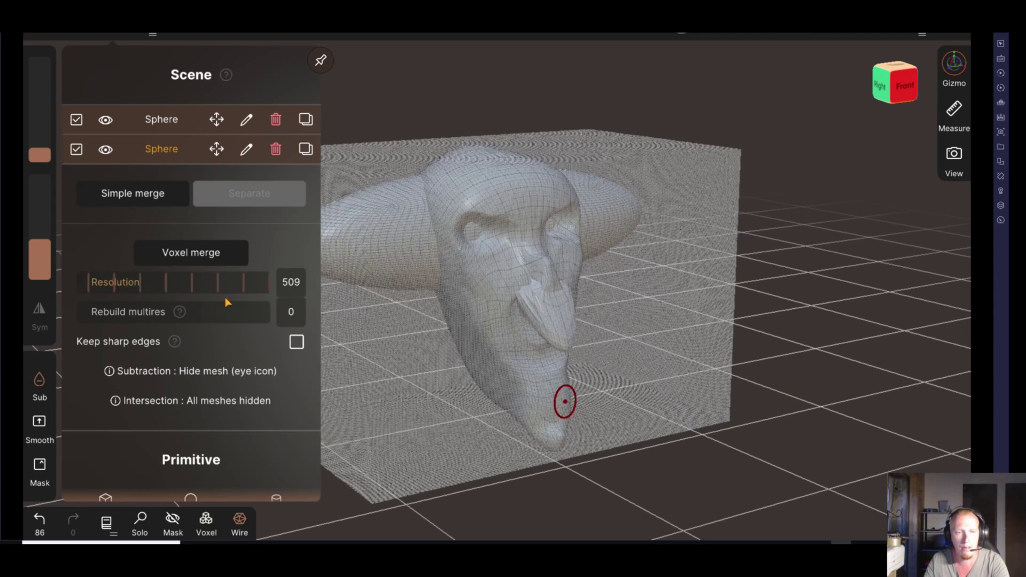
click(76, 150)
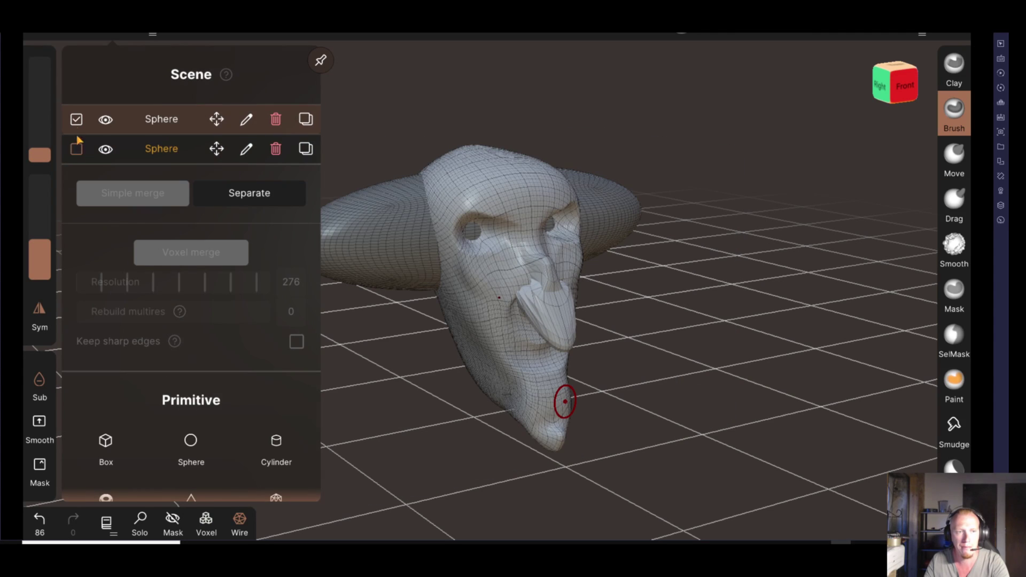
Switch the active object between the hat brim sphere and head, ending on the head
mouse_move(666, 362)
mouse_down()
mouse_move(359, 358)
mouse_move(255, 371)
mouse_move(327, 385)
mouse_move(552, 367)
mouse_move(697, 378)
mouse_move(650, 369)
mouse_move(703, 351)
mouse_move(623, 393)
mouse_move(667, 375)
mouse_move(533, 412)
mouse_move(386, 362)
mouse_up()
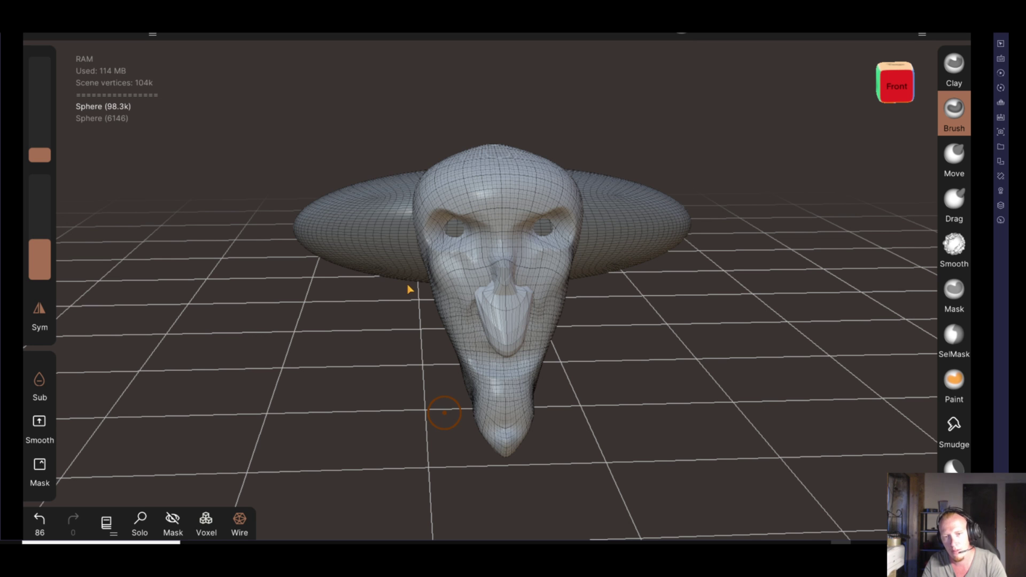
mouse_move(614, 347)
mouse_down()
mouse_move(487, 344)
mouse_move(428, 321)
mouse_up()
click(109, 36)
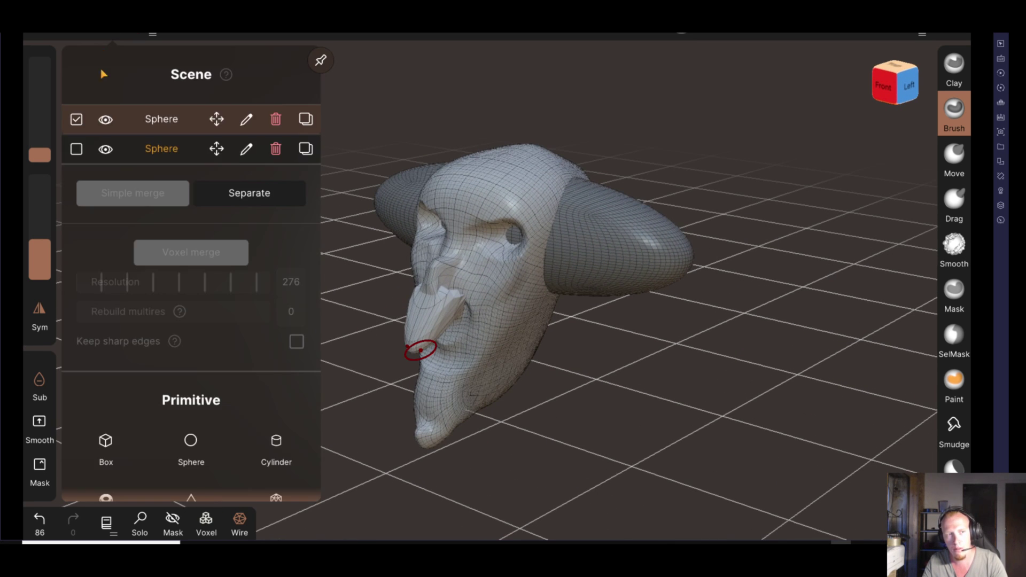
click(144, 151)
click(146, 133)
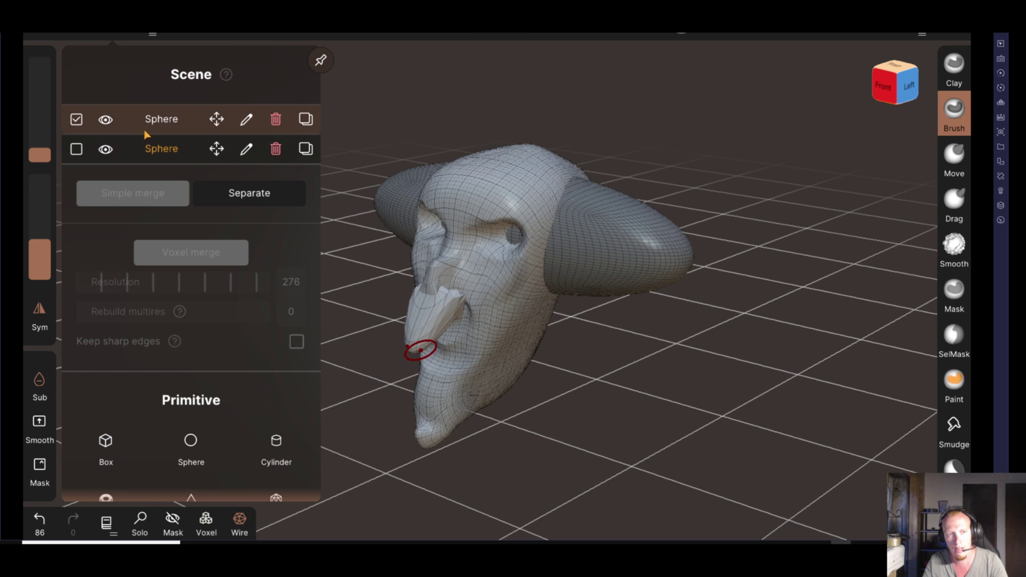
click(145, 152)
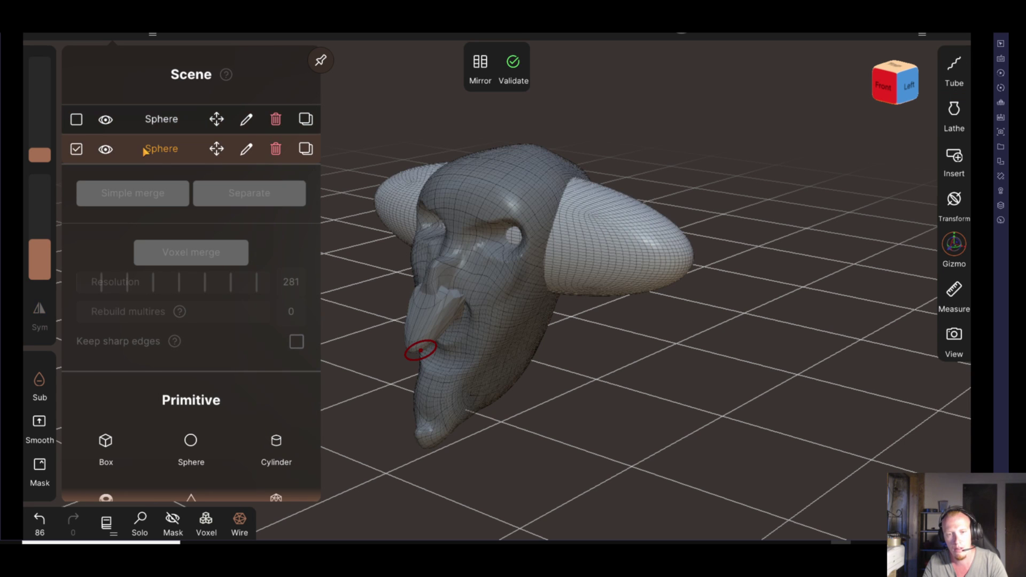
click(154, 126)
click(556, 351)
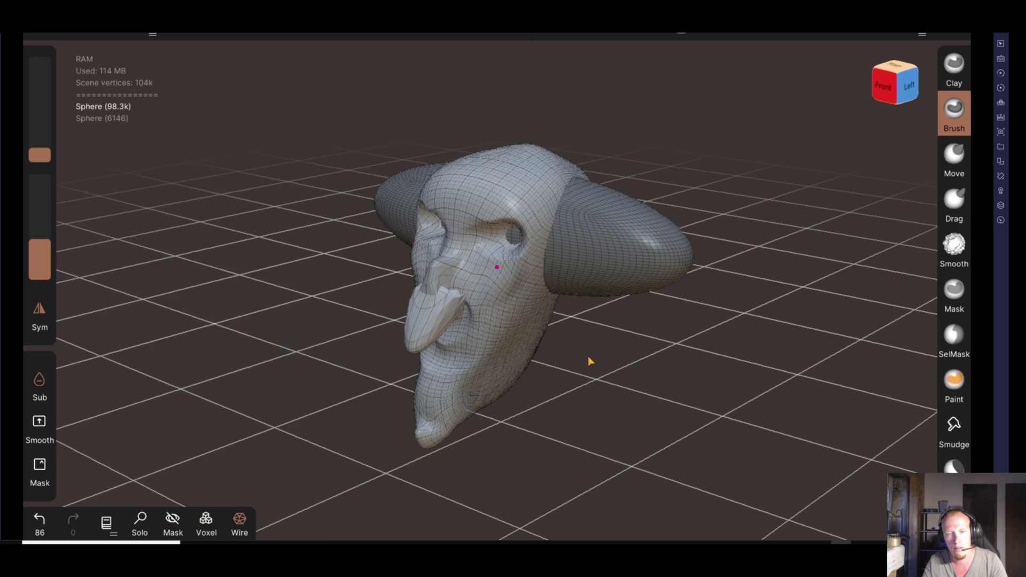
drag(590, 359, 620, 357)
Reopen the scene object list after glancing at the project options
click(128, 35)
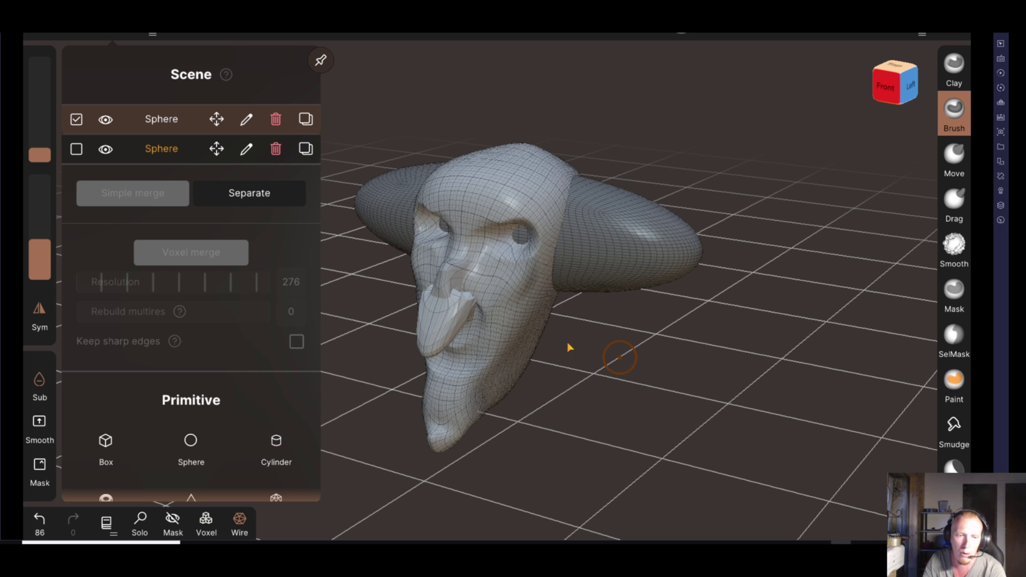
mouse_move(626, 335)
mouse_down()
mouse_move(716, 341)
mouse_move(643, 350)
mouse_move(694, 346)
mouse_up()
mouse_move(639, 322)
mouse_down()
mouse_move(561, 344)
mouse_move(478, 343)
mouse_up()
click(79, 33)
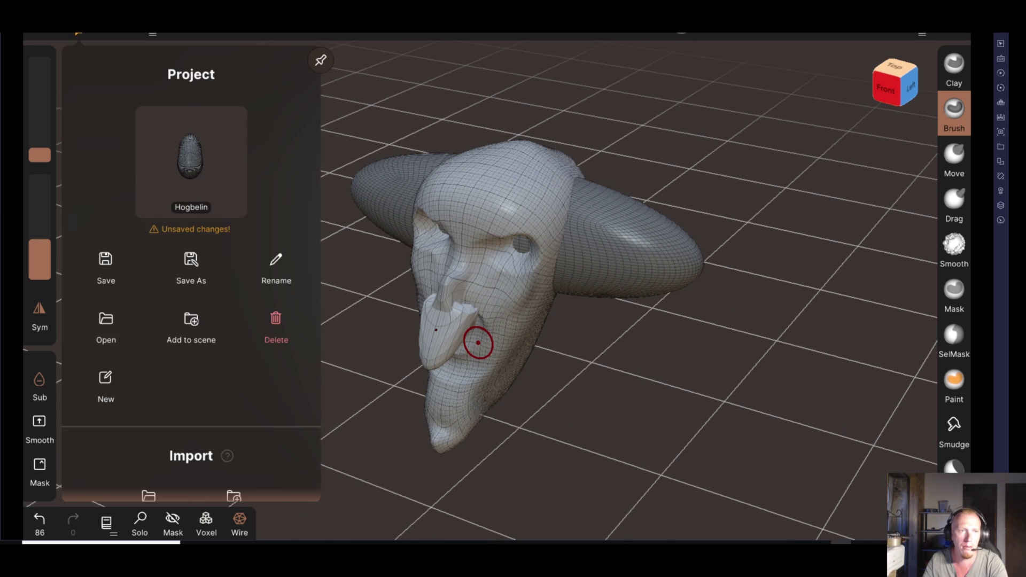
click(112, 35)
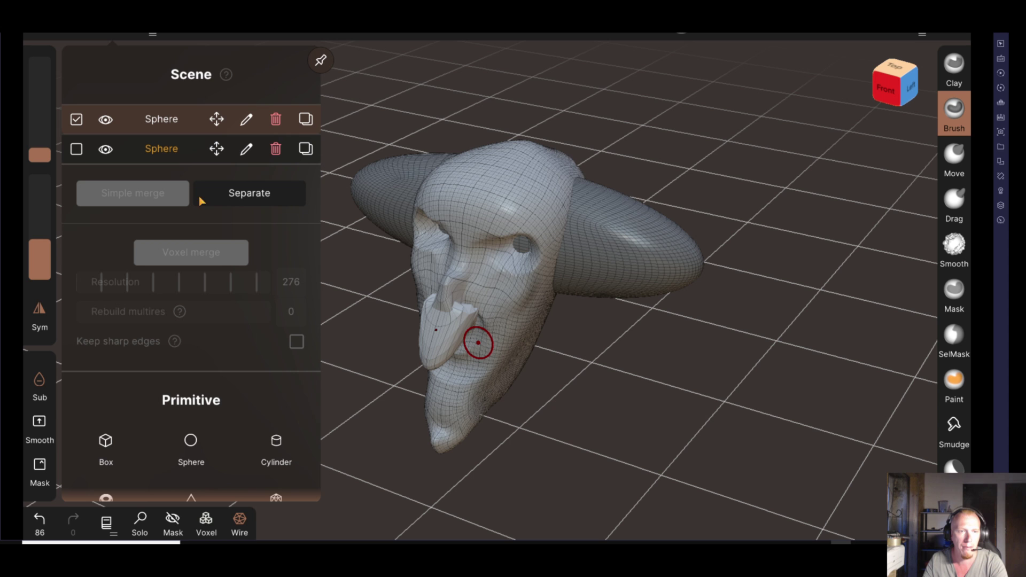
Add a new sphere primitive and position it over the face
click(189, 443)
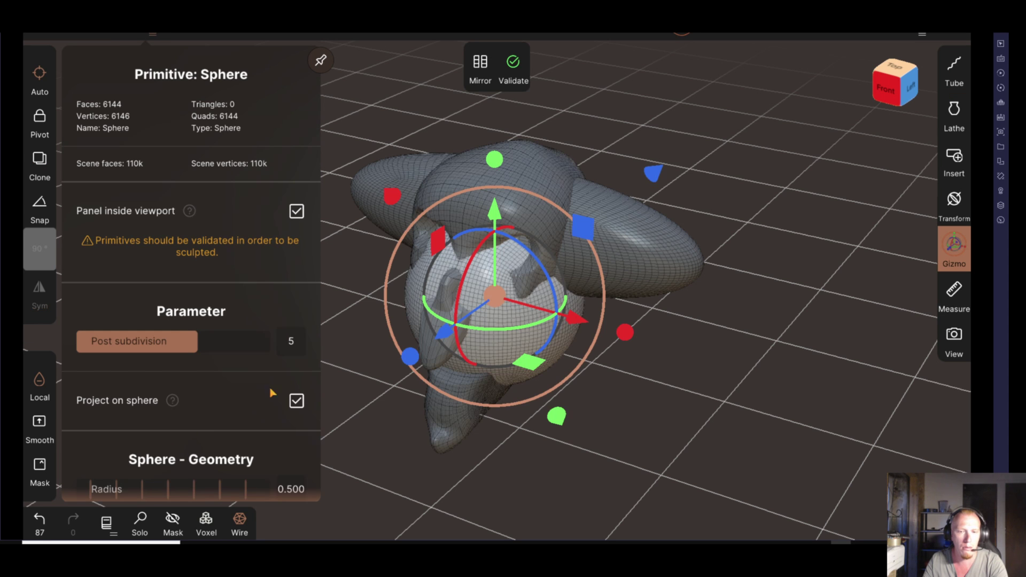
click(671, 385)
drag(672, 385, 682, 361)
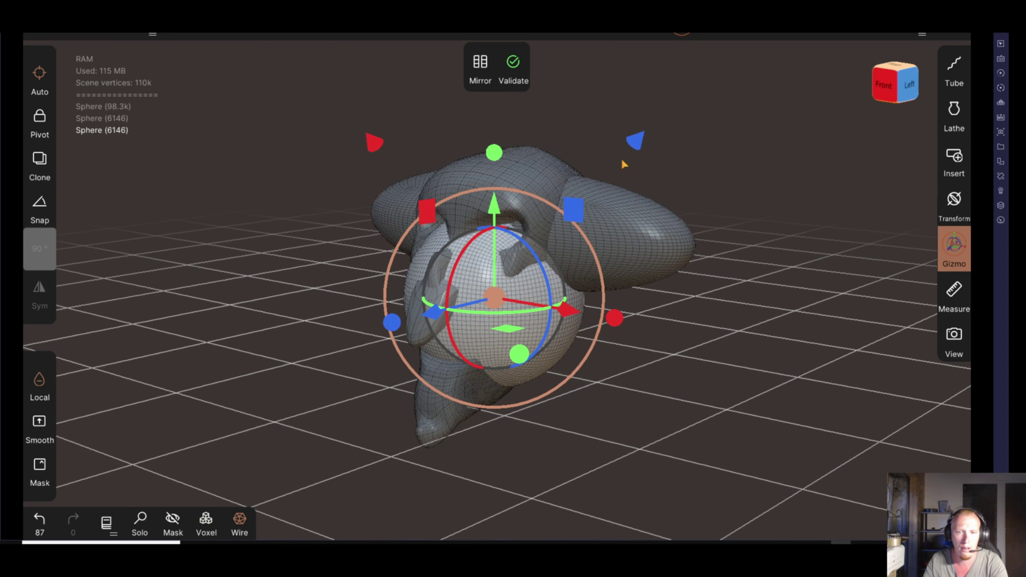
drag(556, 214, 535, 273)
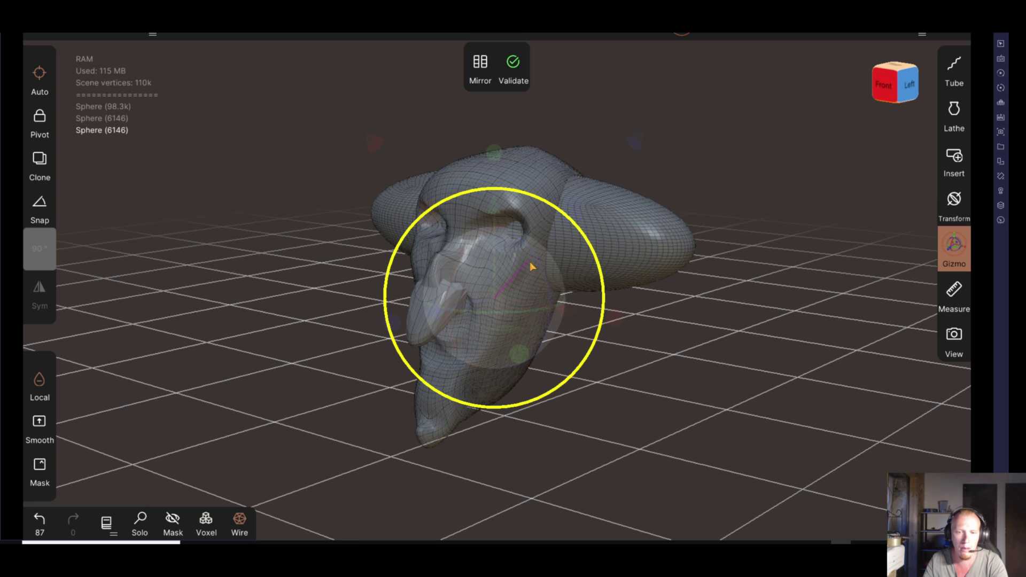
mouse_move(646, 397)
mouse_down()
mouse_move(682, 399)
mouse_move(591, 446)
mouse_move(641, 435)
mouse_move(447, 451)
mouse_up()
Mark the head and new sphere for merging and set voxel merge resolution to 481
click(114, 34)
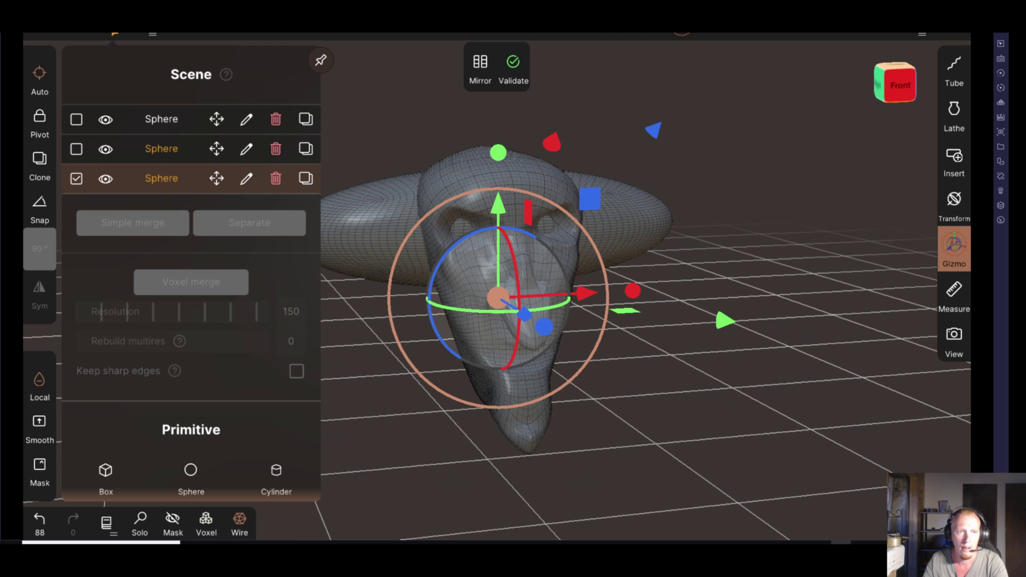
click(77, 121)
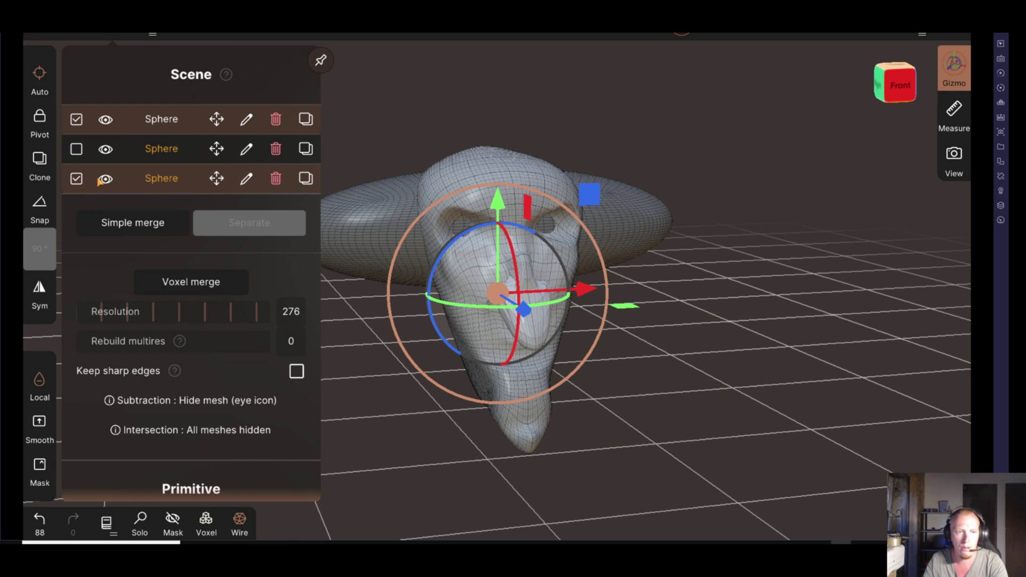
mouse_move(768, 399)
mouse_down()
mouse_move(523, 412)
mouse_move(508, 374)
mouse_up()
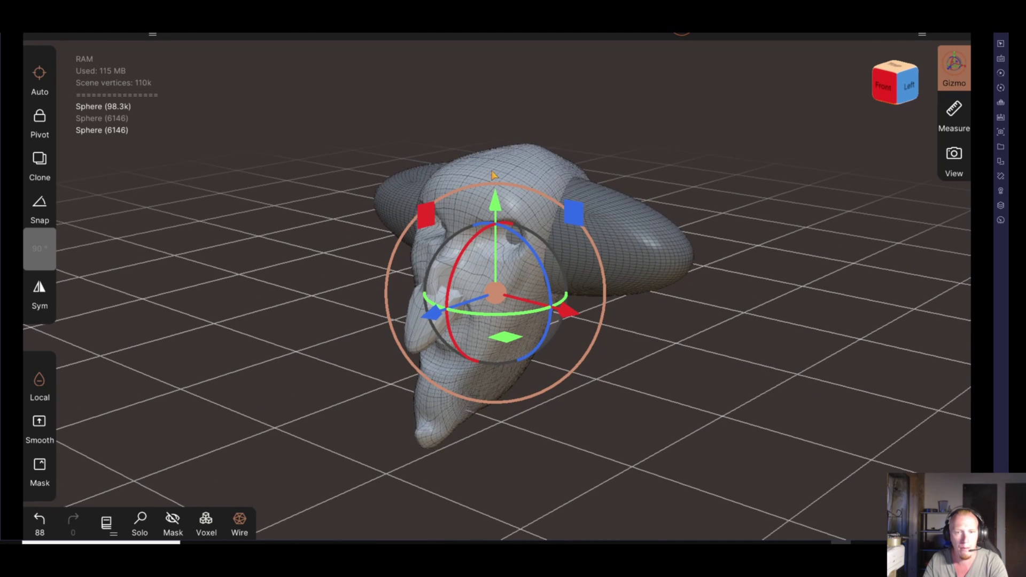
drag(278, 235, 456, 259)
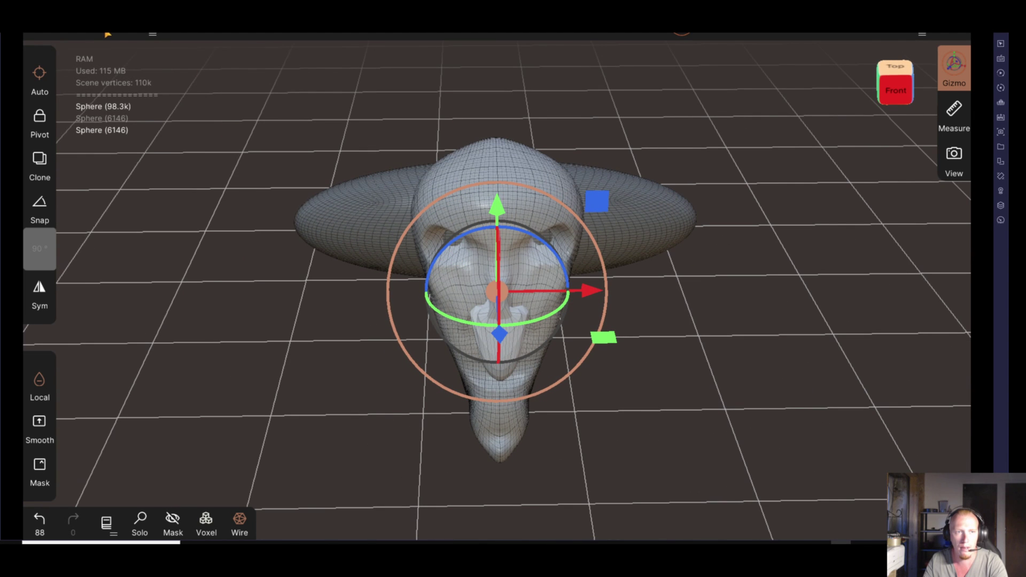
click(108, 33)
drag(216, 316, 300, 325)
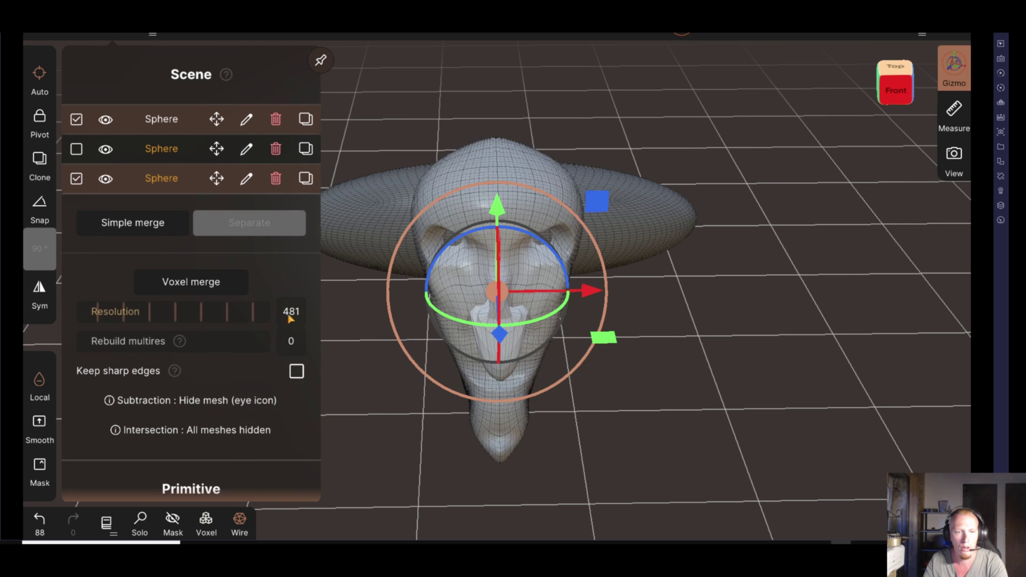
Enter a voxel resolution of 600 and orbit to check the model from above
click(291, 313)
text(600)
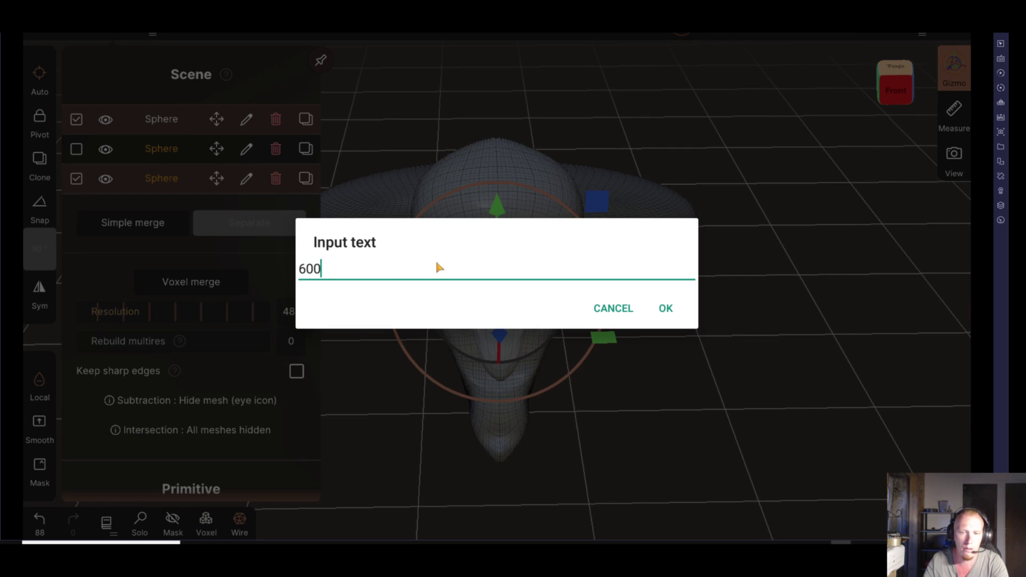
click(671, 312)
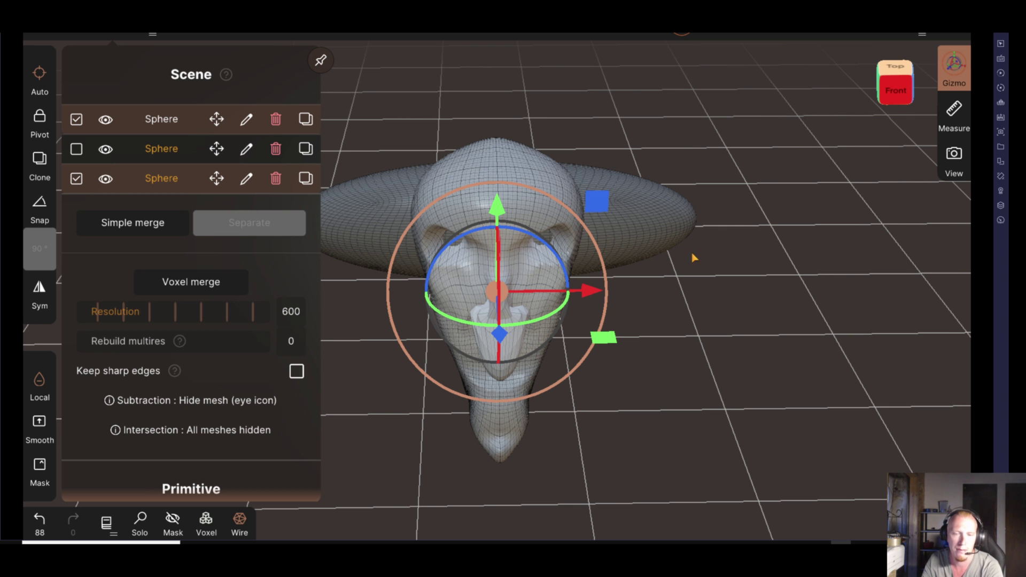
click(701, 316)
mouse_move(697, 316)
mouse_down()
mouse_move(541, 290)
mouse_move(352, 388)
mouse_up()
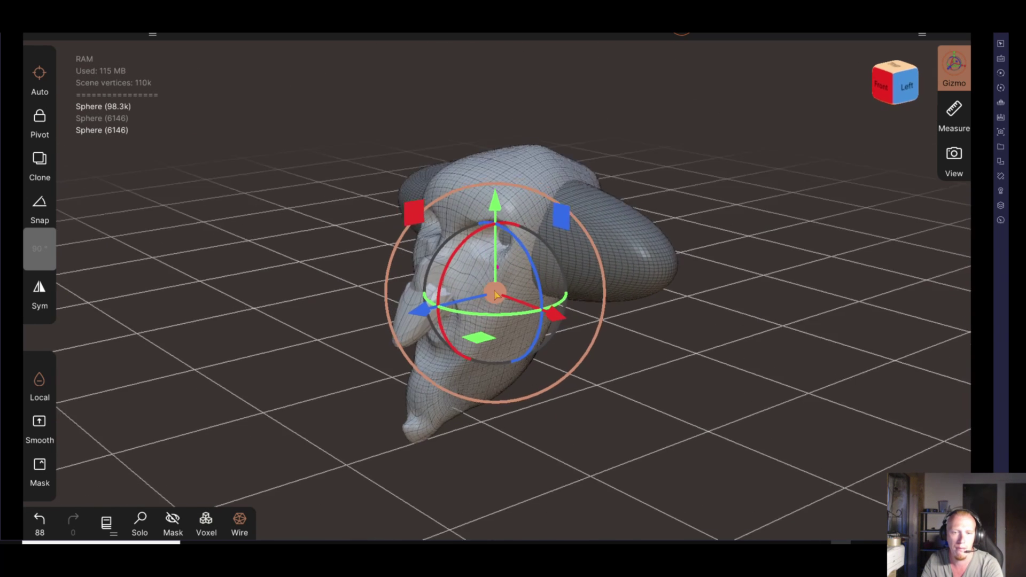
drag(288, 382, 276, 130)
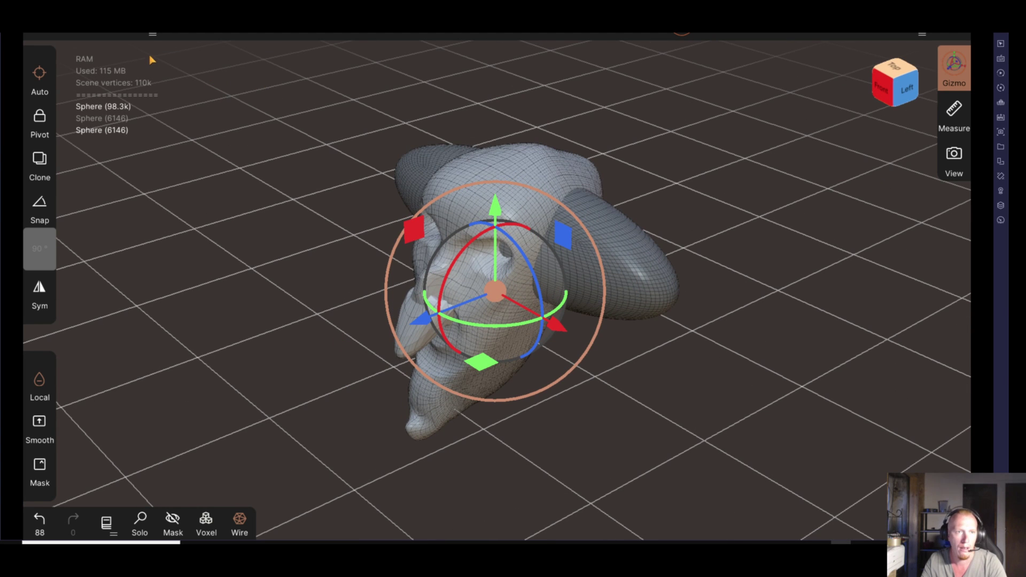
Toggle the new sphere's visibility and Simple-merge the two checked spheres into one mesh
click(113, 35)
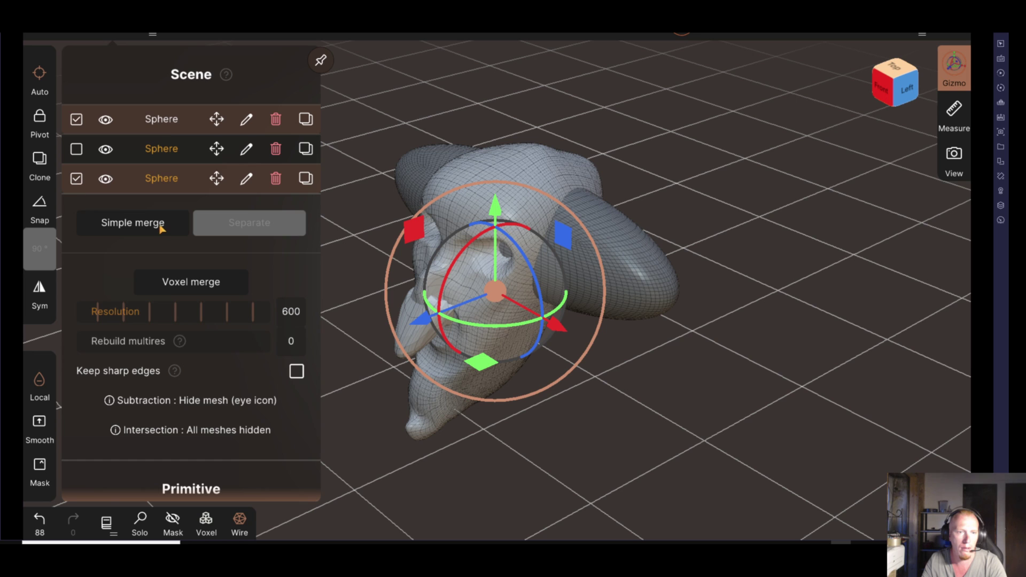
click(105, 179)
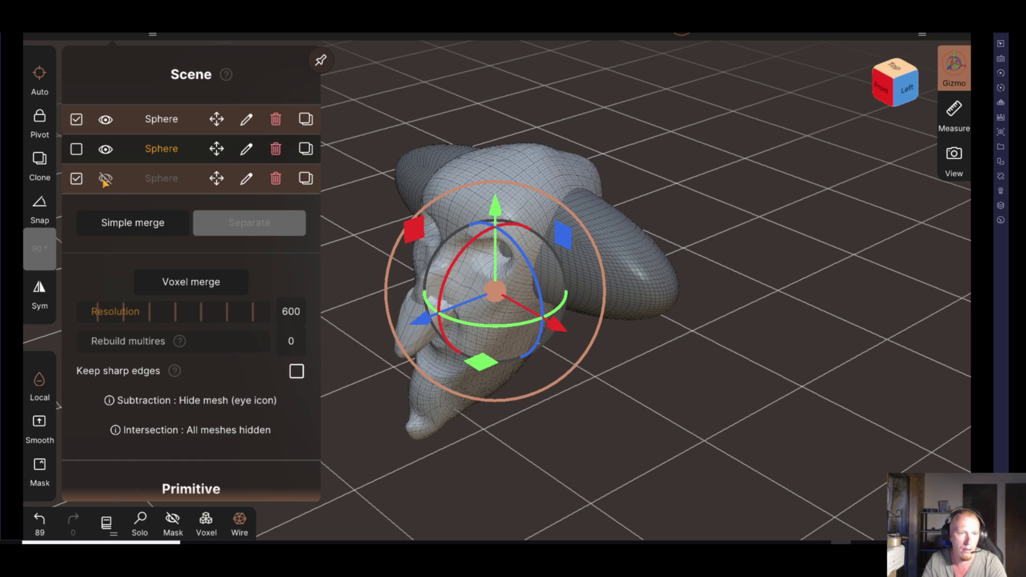
click(105, 179)
click(105, 179)
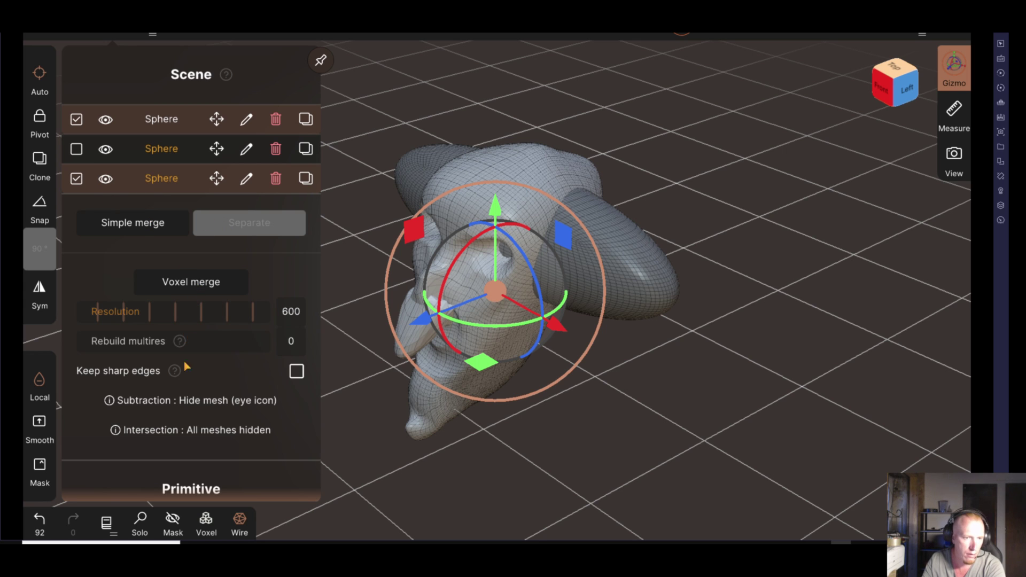
drag(214, 381, 218, 362)
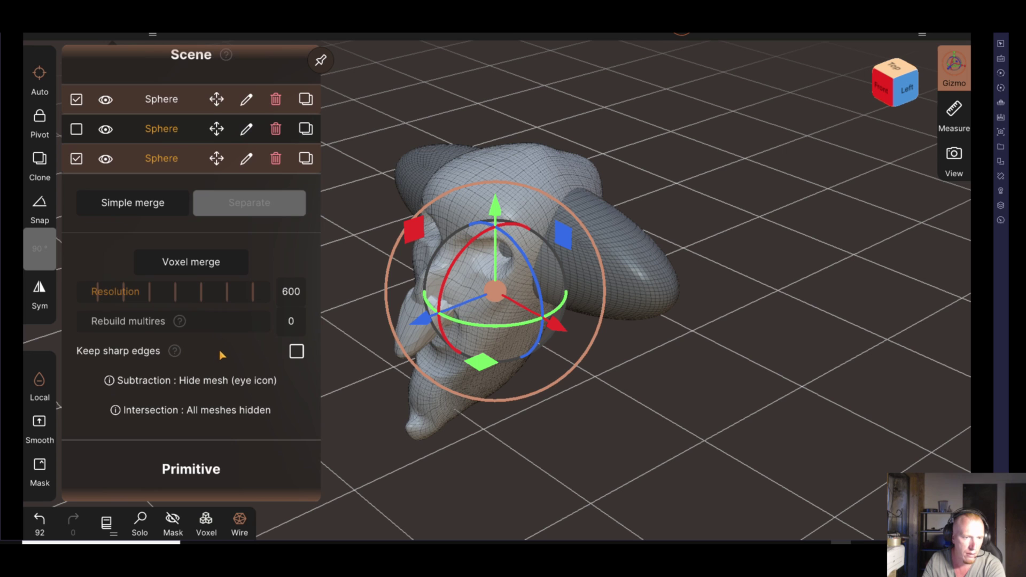
scroll(257, 262, up, 1)
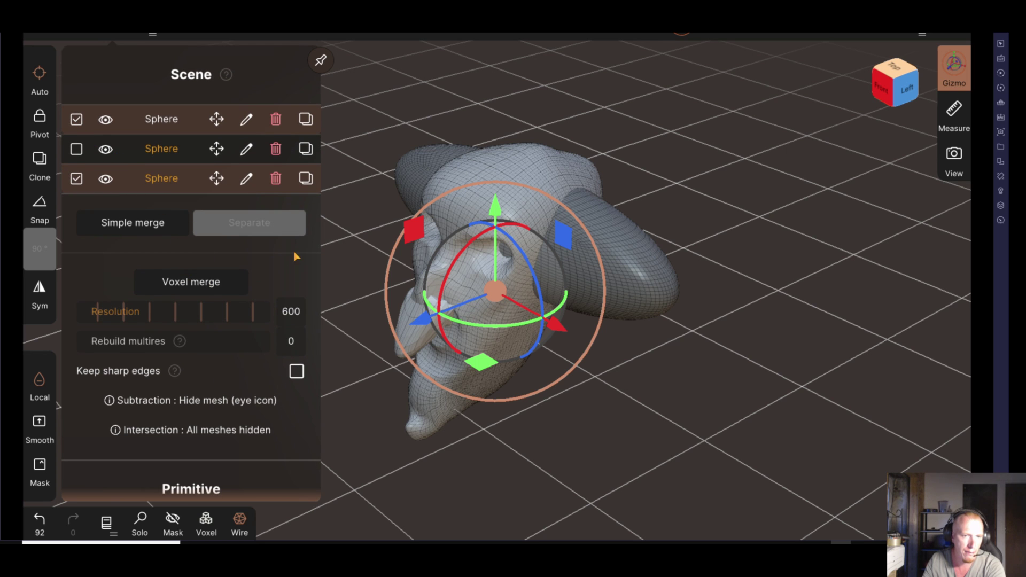
click(159, 227)
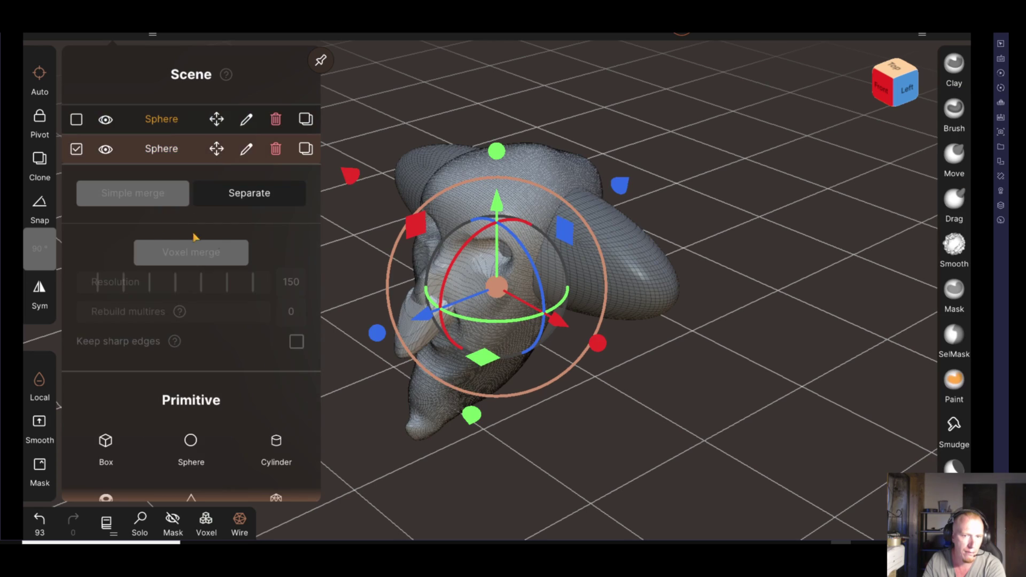
Select the Clay brush and orbit around the merged head from several angles
mouse_move(362, 214)
mouse_down()
mouse_move(605, 399)
mouse_move(710, 393)
mouse_move(612, 390)
mouse_move(506, 422)
mouse_move(483, 361)
mouse_up()
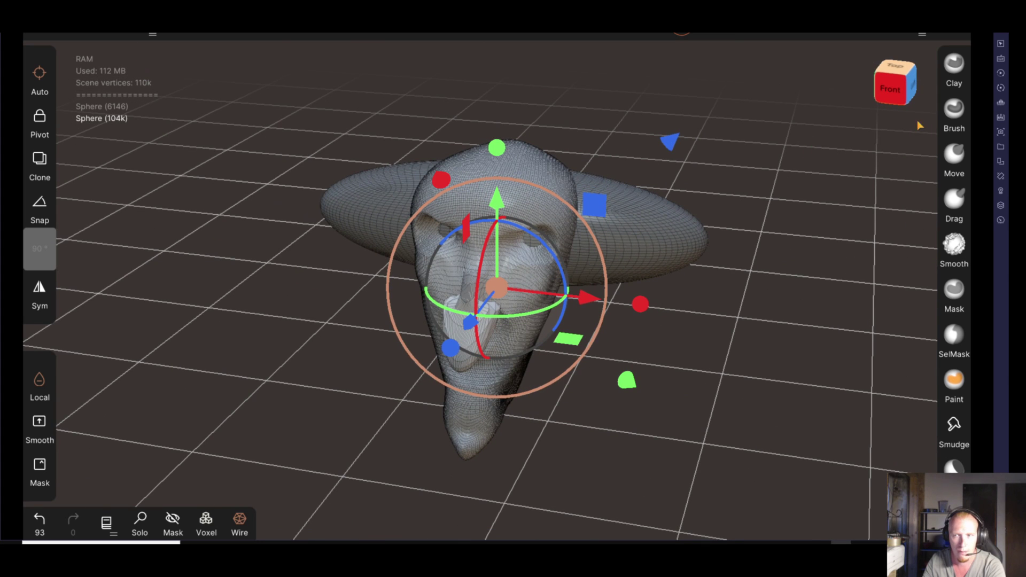
click(954, 67)
mouse_move(732, 378)
mouse_down()
mouse_move(635, 339)
mouse_move(779, 334)
mouse_up()
mouse_move(641, 298)
mouse_down()
mouse_move(528, 286)
mouse_move(359, 314)
mouse_up()
mouse_move(571, 371)
mouse_down()
mouse_move(401, 377)
mouse_move(418, 297)
mouse_up()
drag(344, 383, 776, 408)
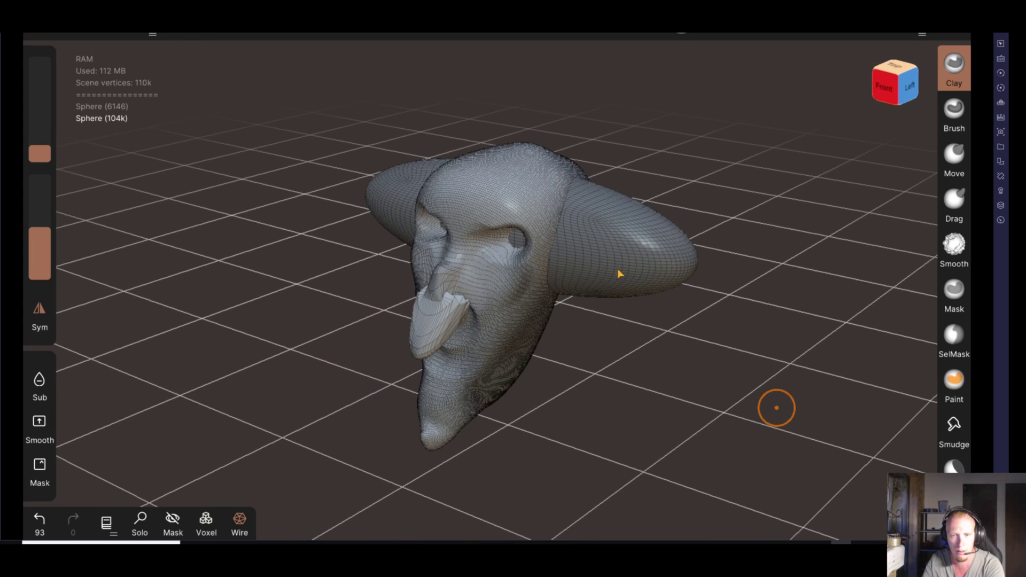
Make the brim sphere the active object and enlarge the brush radius
click(116, 33)
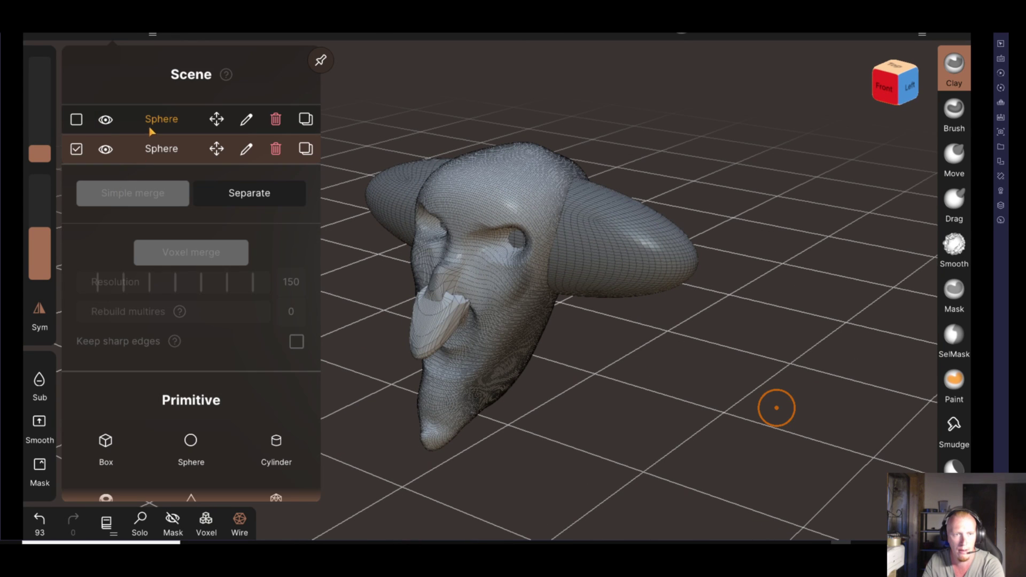
click(150, 128)
mouse_move(604, 355)
mouse_down()
mouse_move(545, 366)
mouse_move(570, 307)
mouse_up()
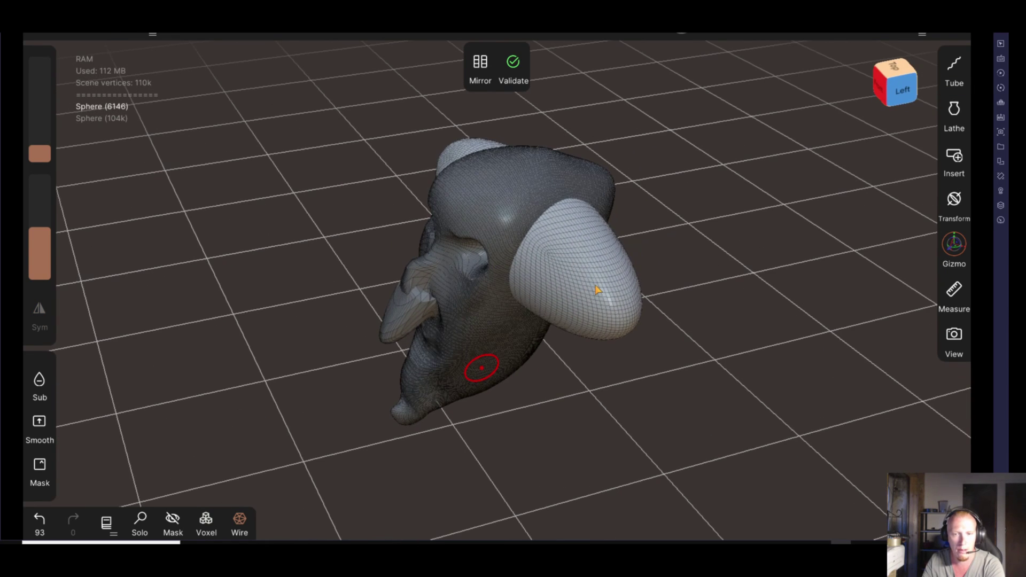
drag(40, 147, 40, 115)
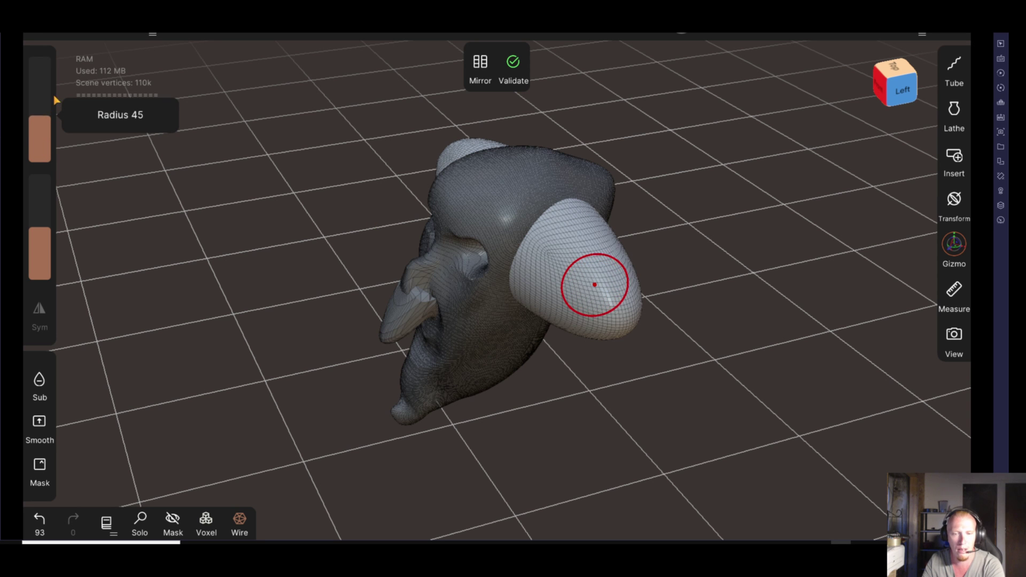
drag(545, 428, 658, 419)
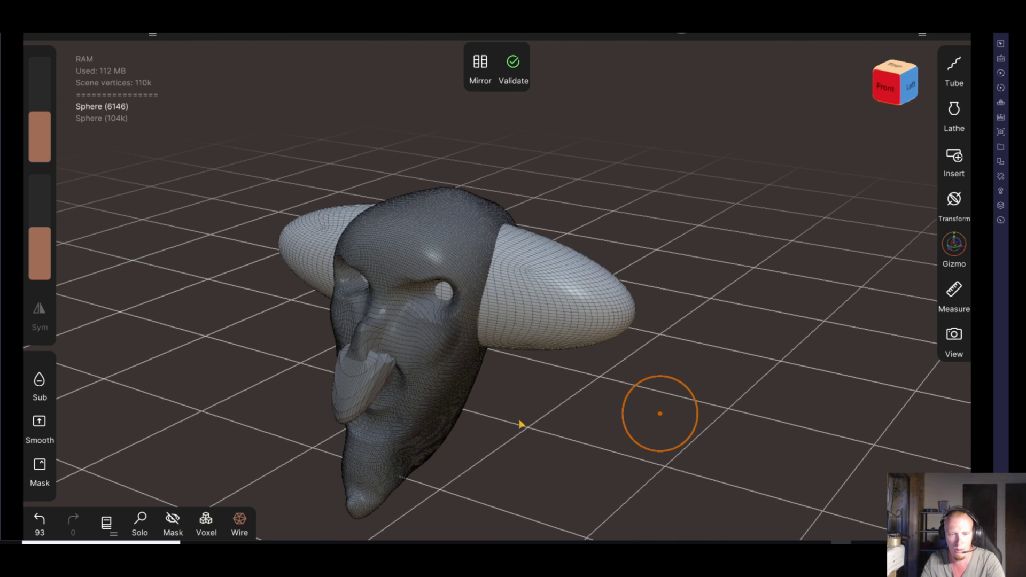
Reactivate the head and orbit to a frontal view of the face, toggling Smooth
click(452, 392)
right_drag(430, 392, 436, 393)
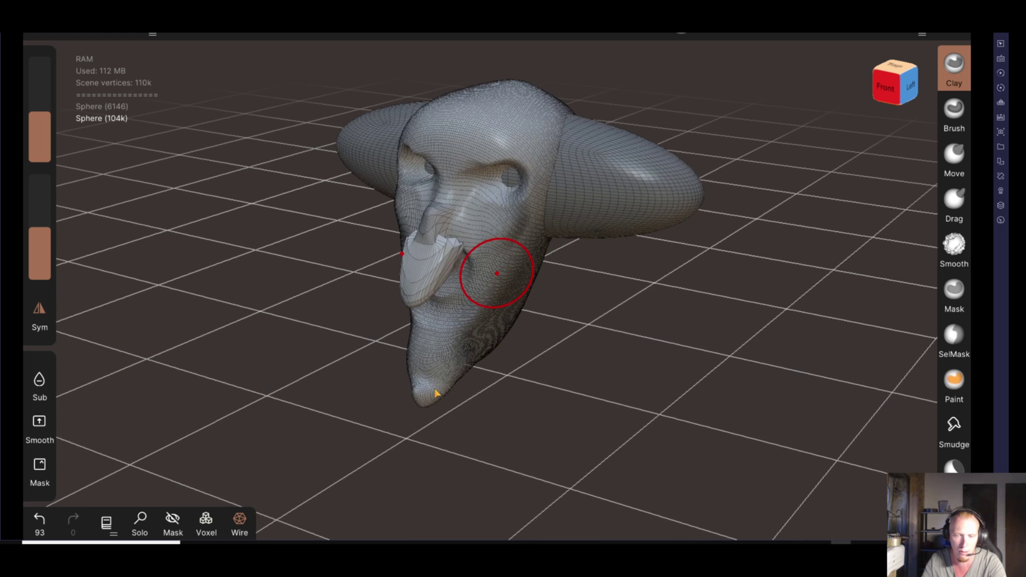
mouse_move(484, 412)
mouse_down()
mouse_move(637, 396)
mouse_move(426, 366)
mouse_up()
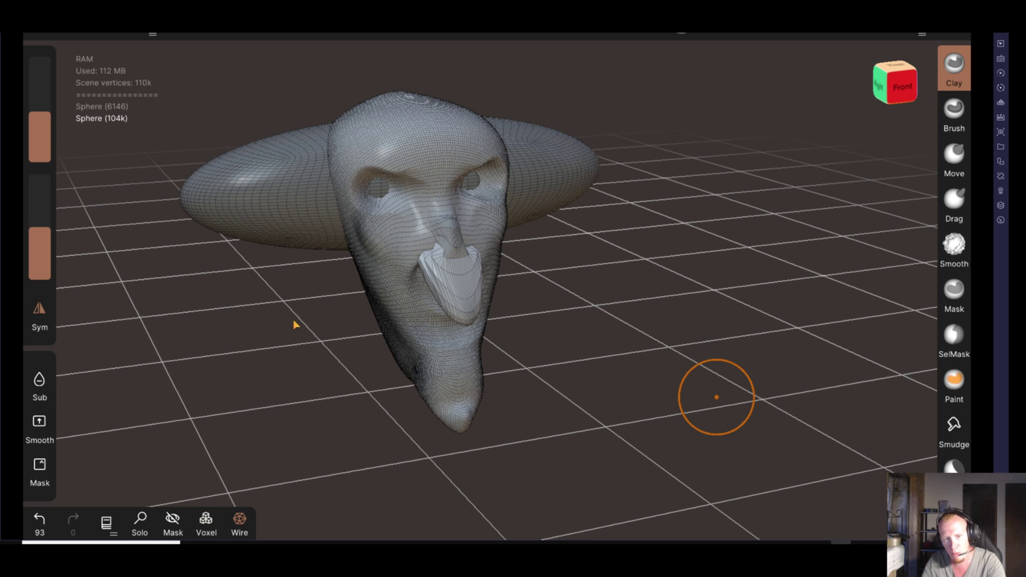
mouse_move(537, 434)
mouse_down()
mouse_move(508, 389)
mouse_move(303, 384)
mouse_up()
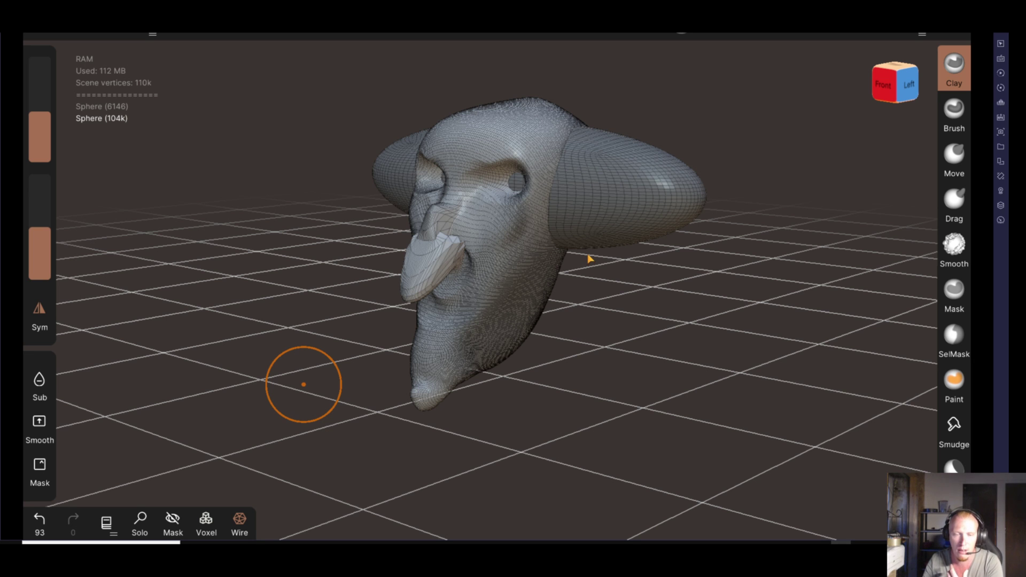
drag(613, 333, 678, 345)
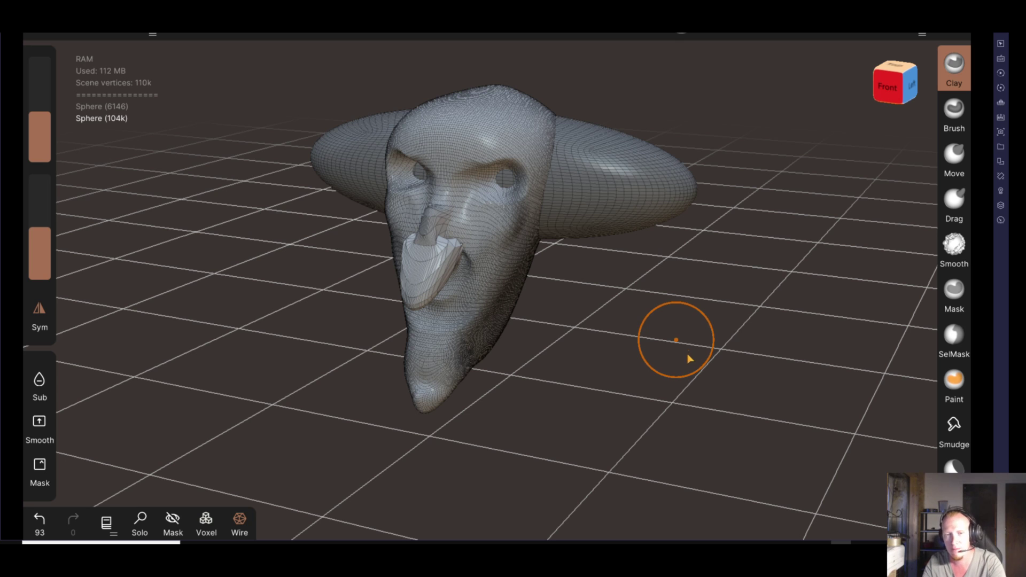
mouse_move(681, 351)
mouse_down()
mouse_move(625, 328)
mouse_move(622, 341)
mouse_up()
key(s)
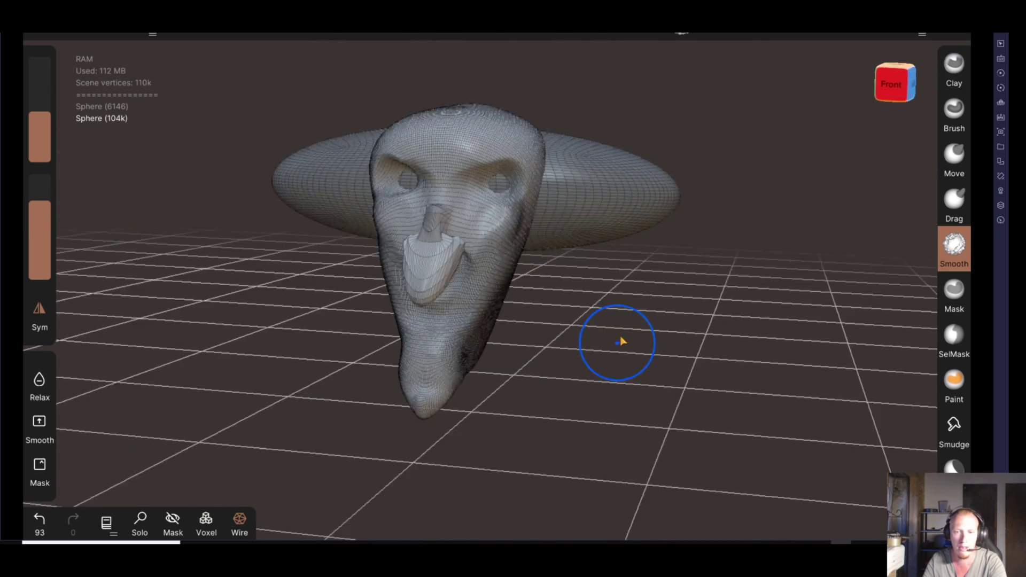
mouse_move(641, 287)
mouse_down()
mouse_move(566, 311)
mouse_move(733, 403)
mouse_move(635, 380)
mouse_move(591, 390)
mouse_move(681, 295)
mouse_move(741, 294)
mouse_up()
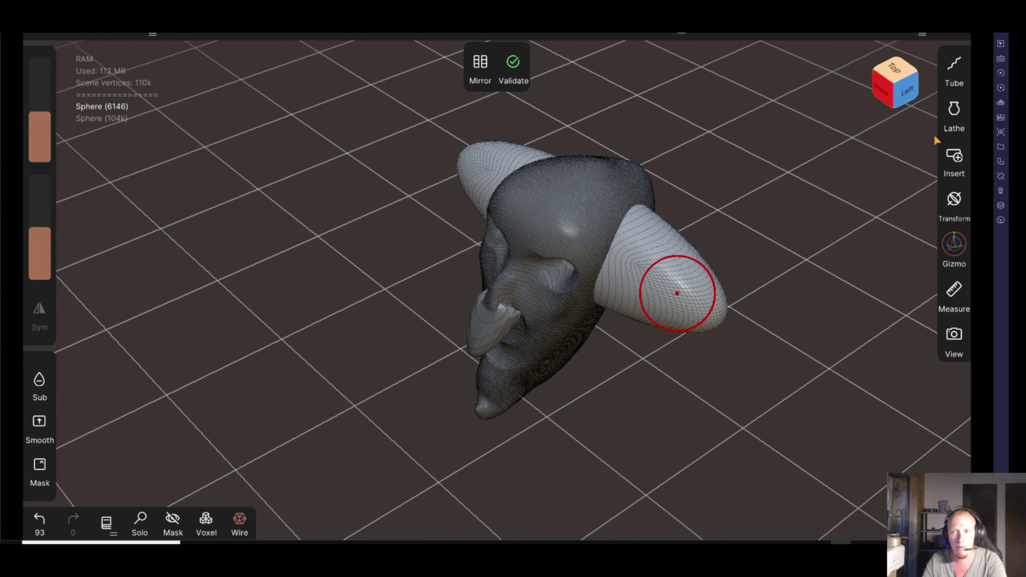
Switch to the Tube tool and close the sphere's primitive details
click(957, 79)
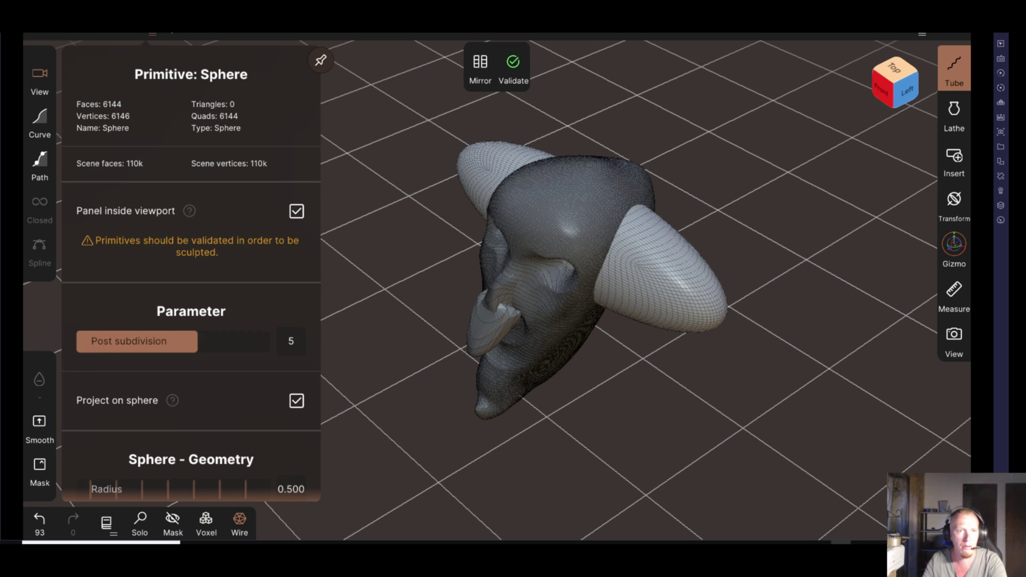
click(639, 275)
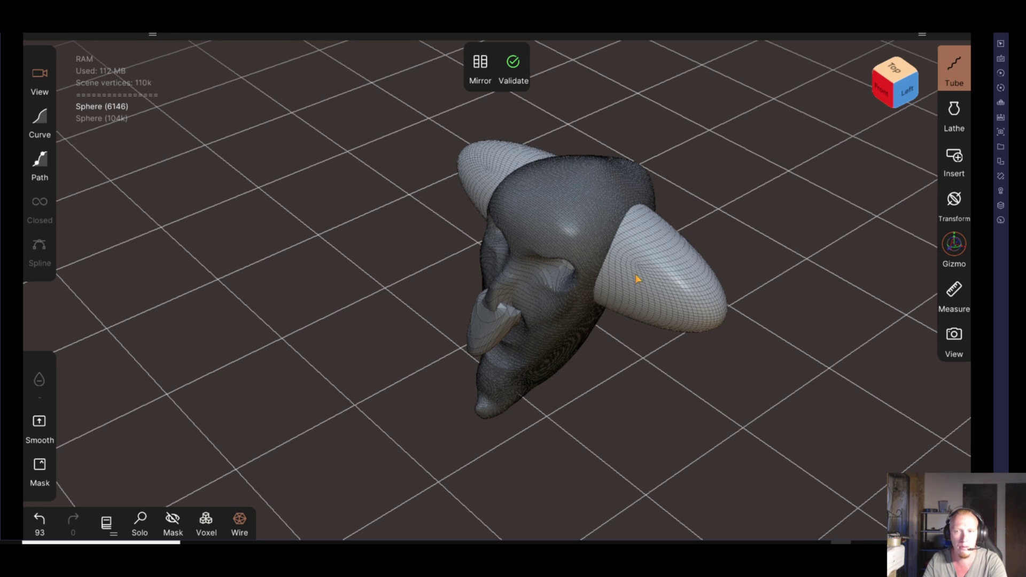
click(923, 34)
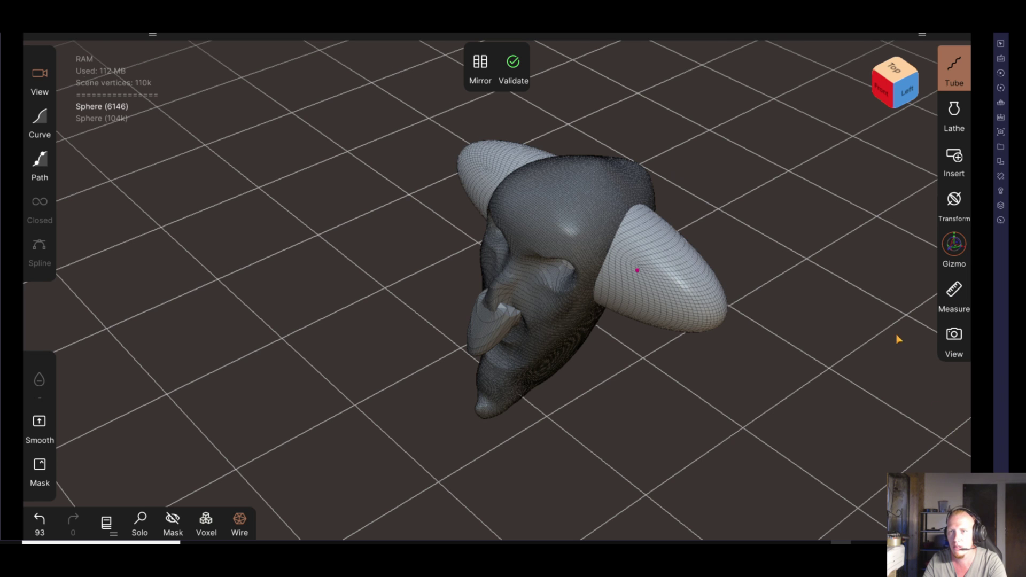
drag(898, 339, 903, 332)
Browse the Tube tool's snapping and gesture options, then Validate the brim into a sculptable mesh
click(695, 34)
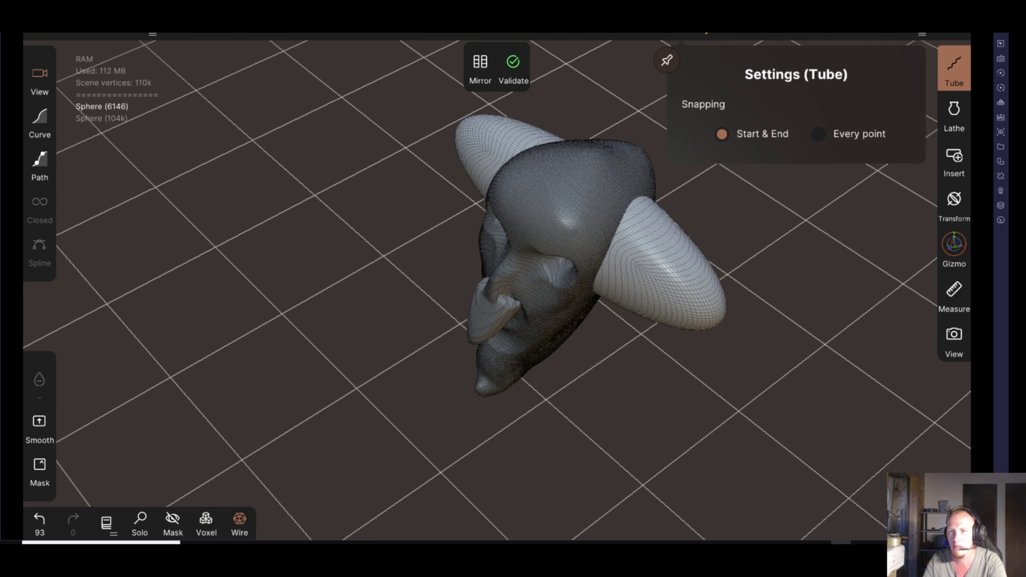
click(718, 34)
click(775, 34)
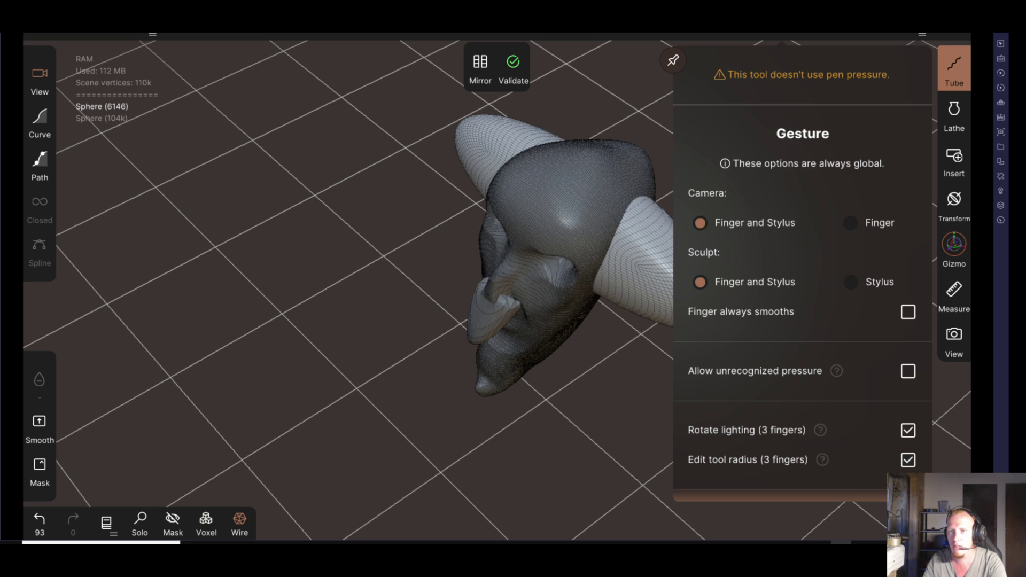
click(911, 120)
drag(834, 294, 635, 170)
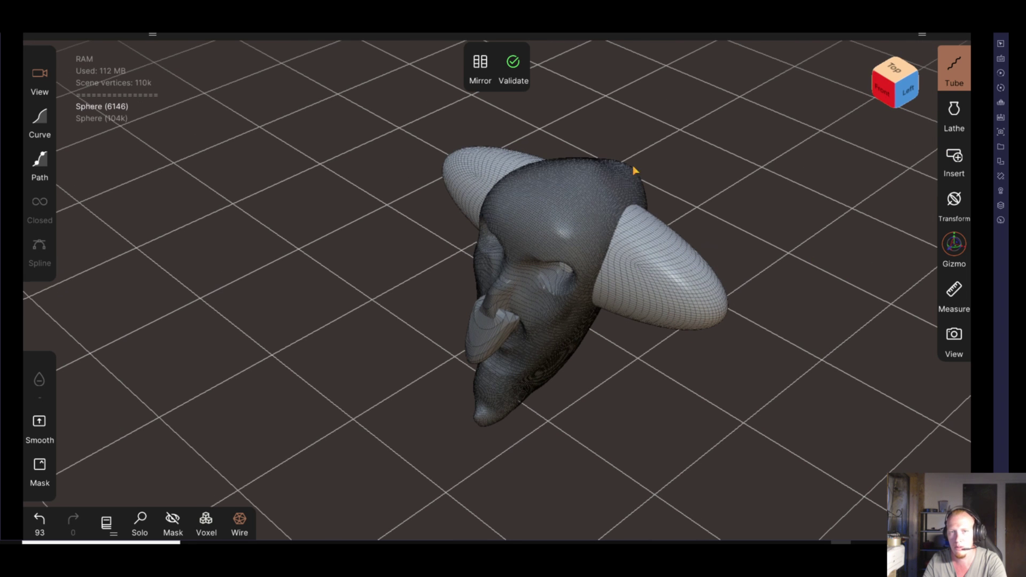
click(512, 63)
mouse_move(739, 164)
mouse_down()
mouse_move(744, 186)
mouse_move(815, 245)
mouse_move(516, 270)
mouse_move(682, 267)
mouse_up()
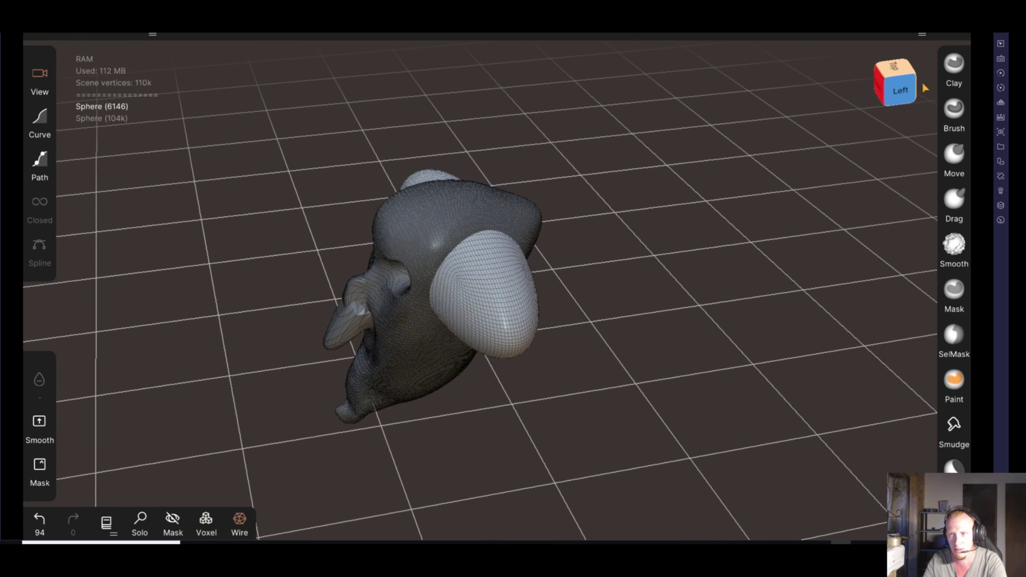
With the Move brush at radius 111, stretch the brim's end further out
click(954, 159)
drag(40, 138, 39, 115)
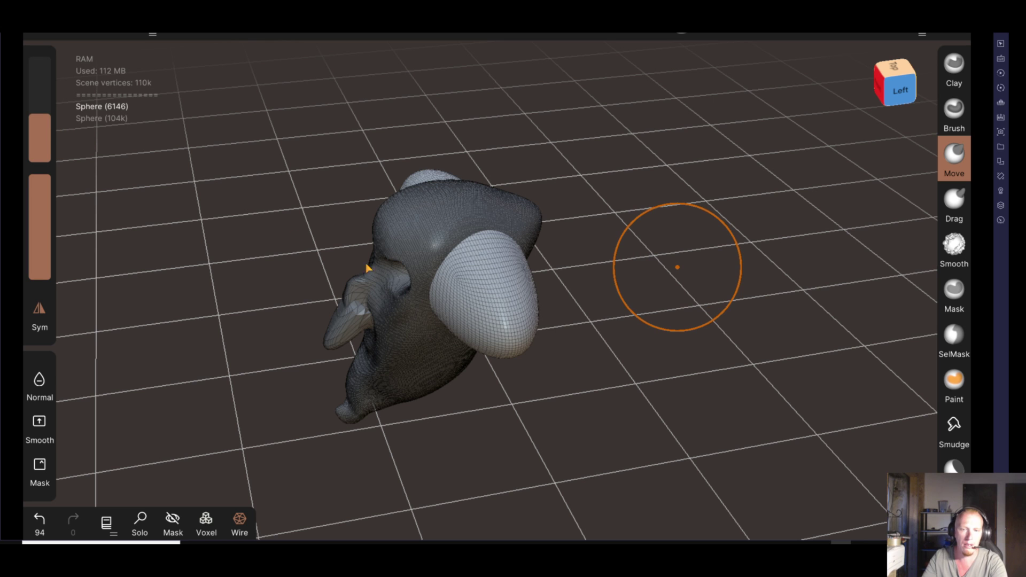
drag(489, 340, 495, 353)
drag(585, 326, 582, 377)
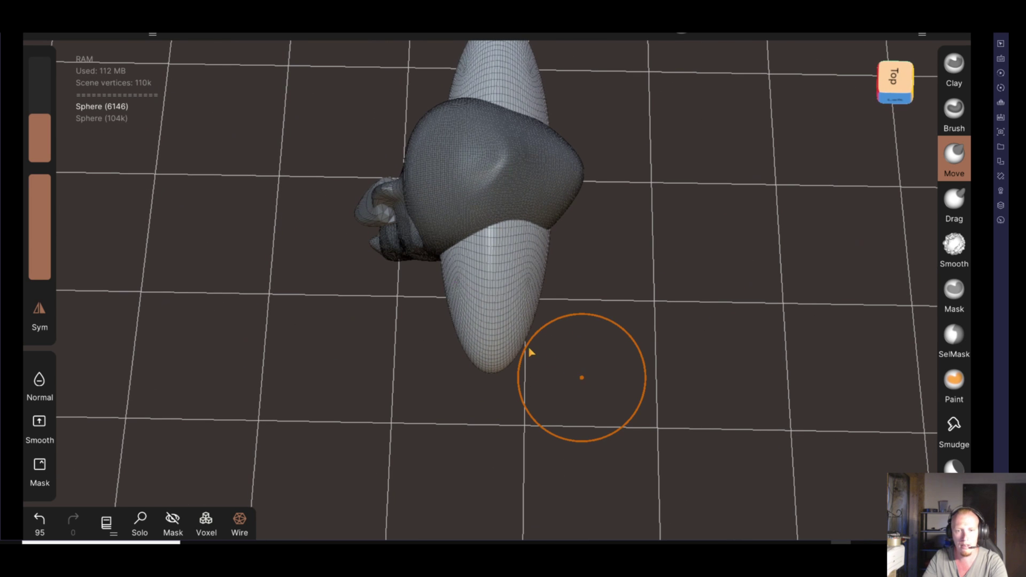
drag(49, 121, 50, 107)
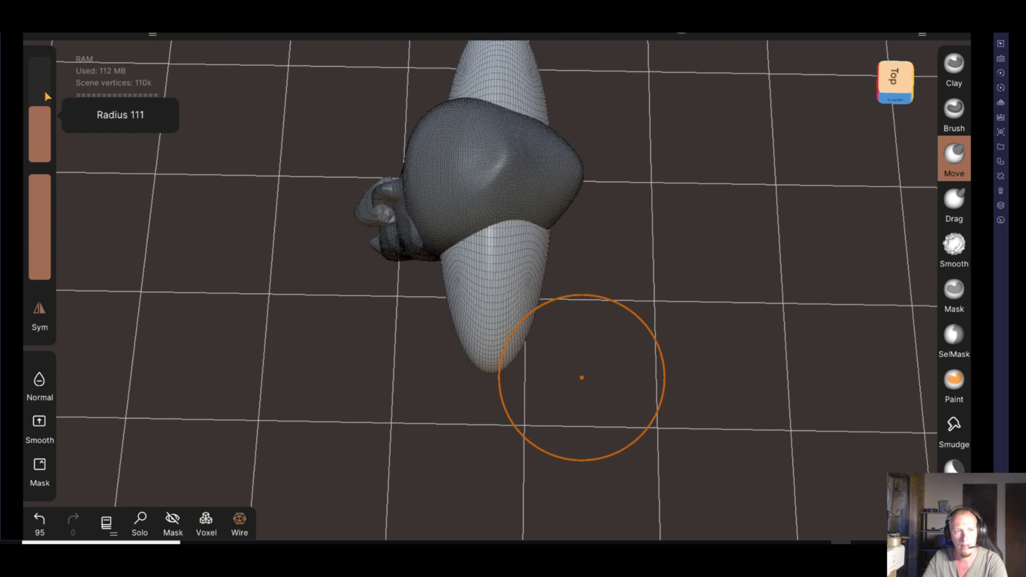
drag(642, 245, 542, 205)
Make the head active and view the model straight down from above
click(541, 206)
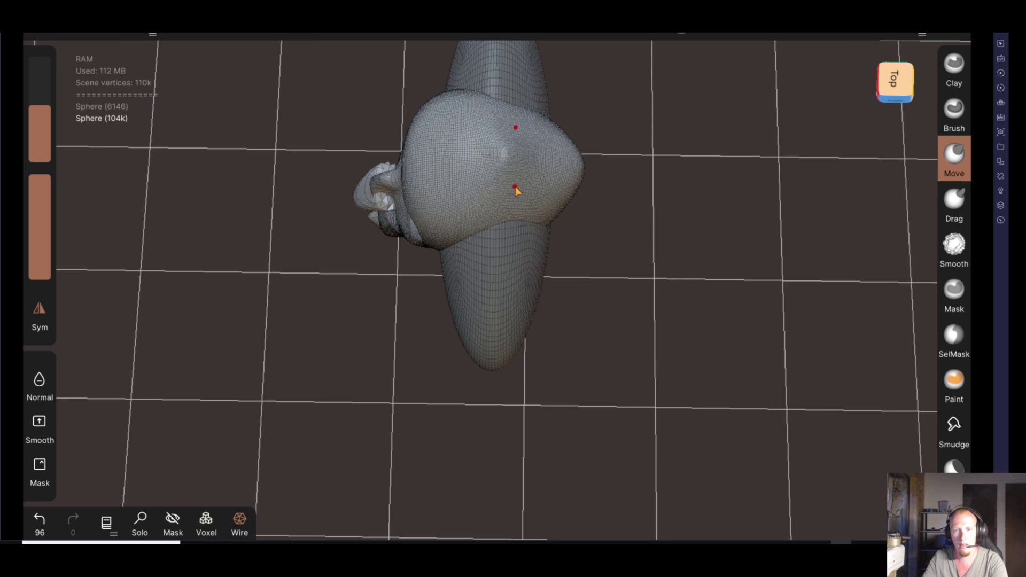
drag(588, 176, 648, 298)
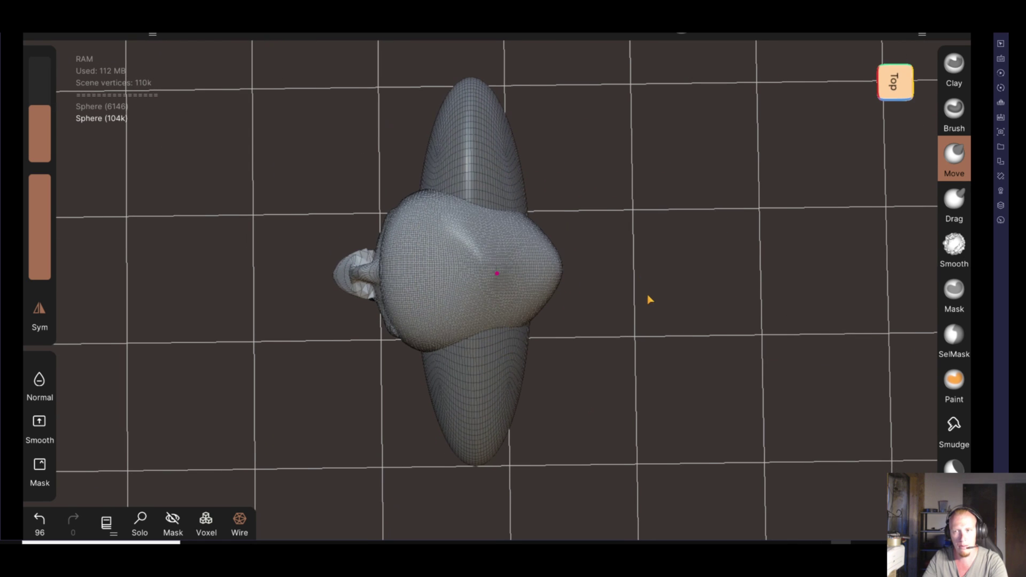
click(905, 95)
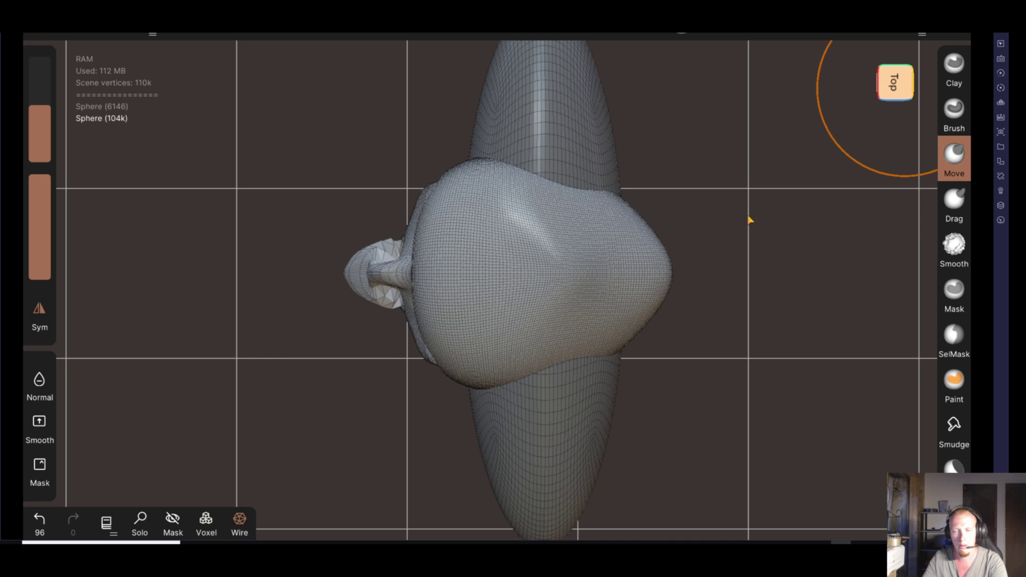
scroll(721, 233, down, 3)
scroll(706, 237, down, 2)
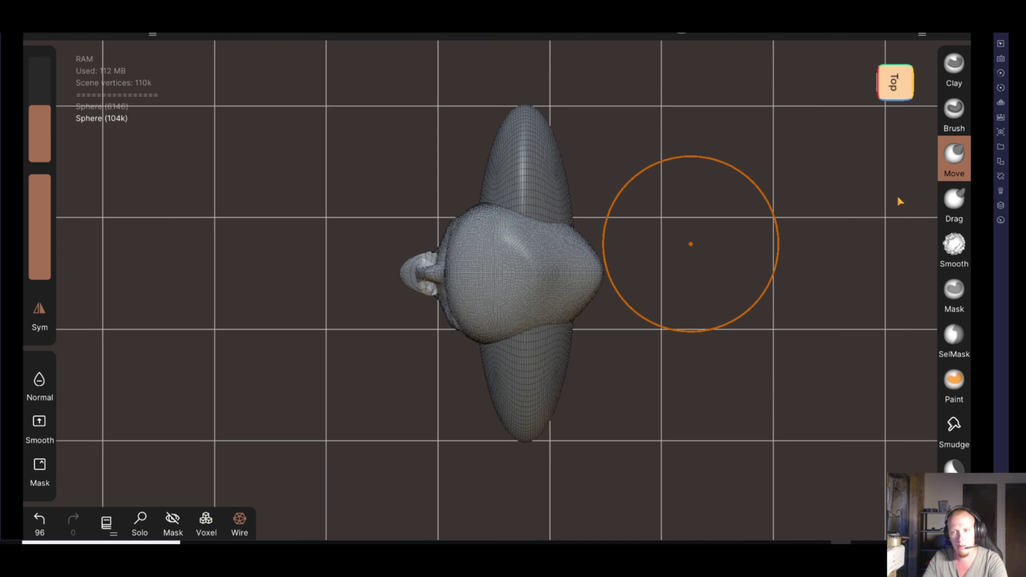
Bend the lower brim tip to the right, undo it, and set radius 175
click(533, 437)
drag(534, 437, 661, 423)
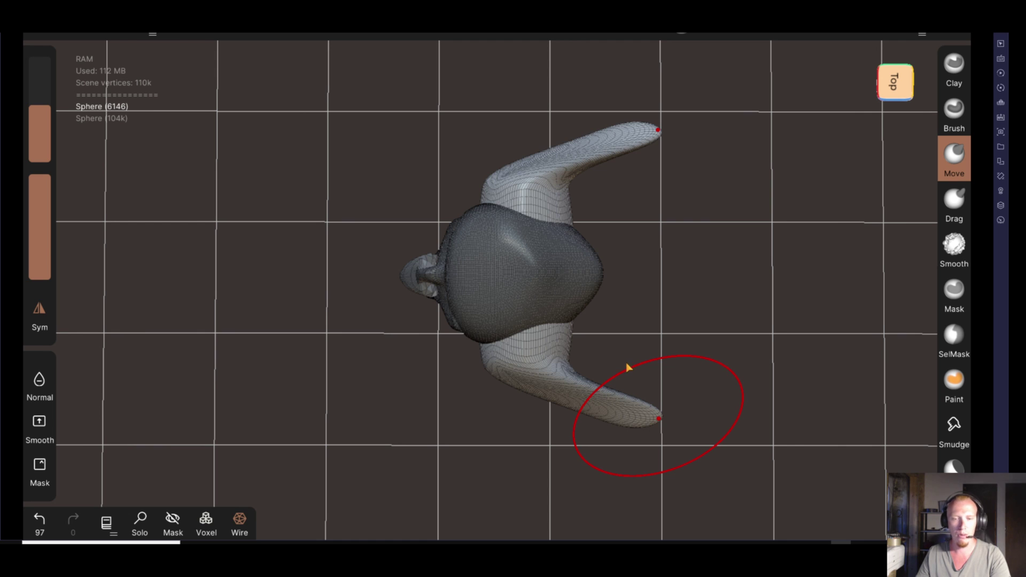
key(w)
key(w)
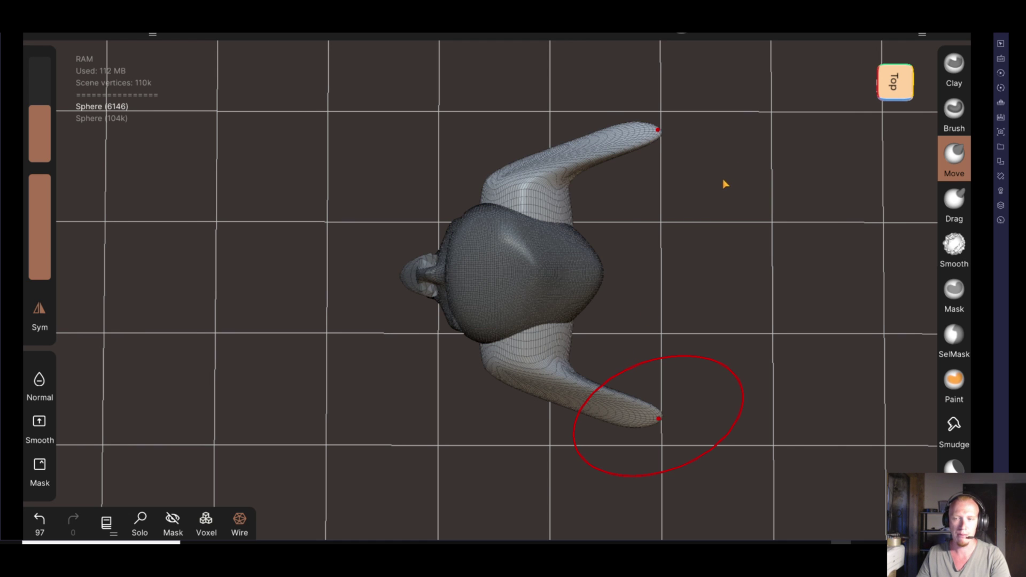
click(44, 524)
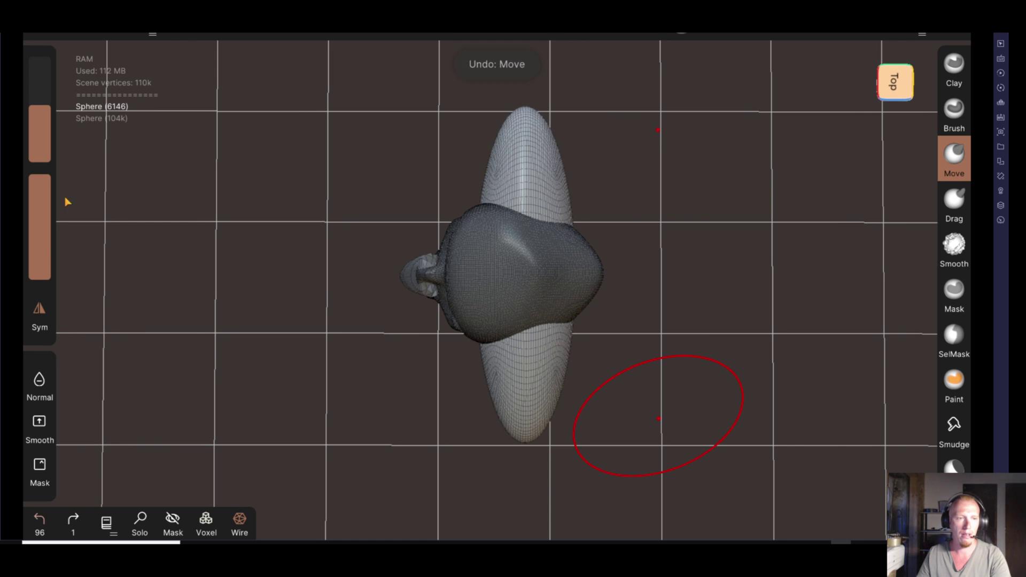
drag(51, 118, 52, 75)
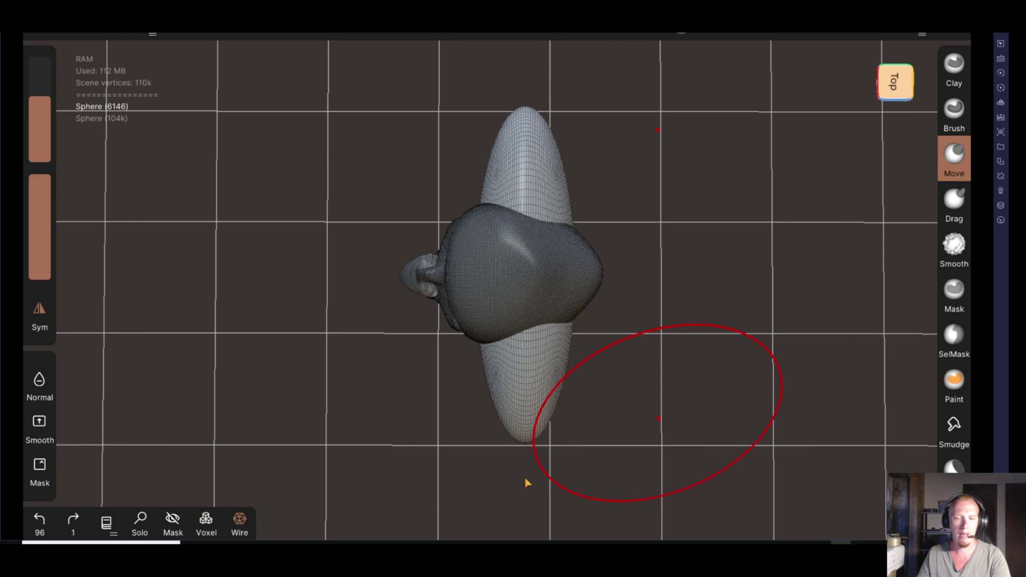
Sweep both brim tips back symmetrically and orbit to a back-left view
mouse_move(529, 419)
mouse_down()
mouse_move(656, 409)
mouse_move(602, 445)
mouse_move(653, 378)
mouse_up()
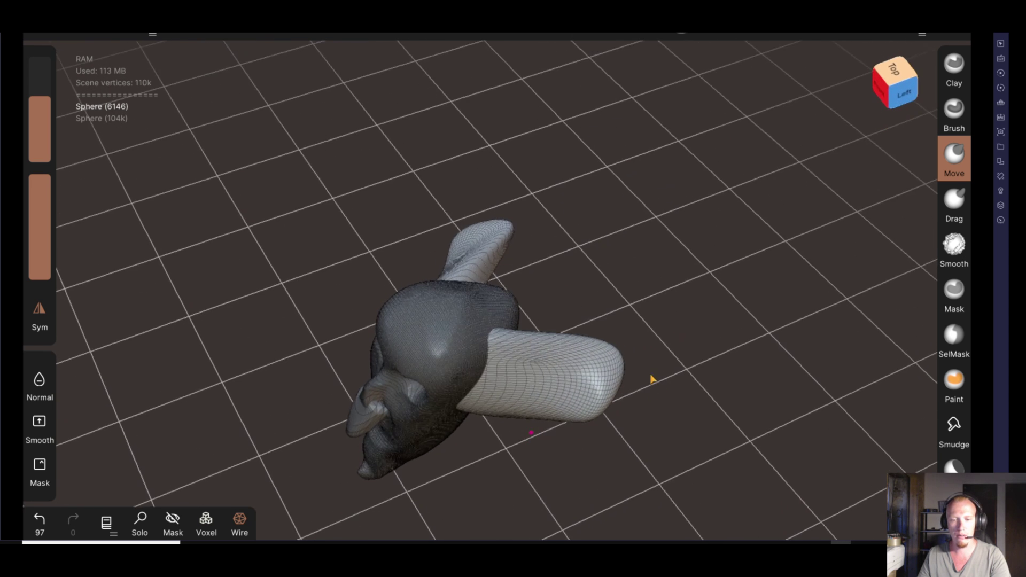
drag(597, 425, 597, 363)
mouse_move(610, 408)
mouse_down()
mouse_move(586, 339)
mouse_move(624, 451)
mouse_move(573, 431)
mouse_move(555, 489)
mouse_move(712, 465)
mouse_move(703, 481)
mouse_move(346, 405)
mouse_move(380, 446)
mouse_move(753, 467)
mouse_move(577, 461)
mouse_move(469, 433)
mouse_move(469, 412)
mouse_move(647, 389)
mouse_move(623, 426)
mouse_move(531, 367)
mouse_move(476, 355)
mouse_up()
drag(320, 398, 299, 286)
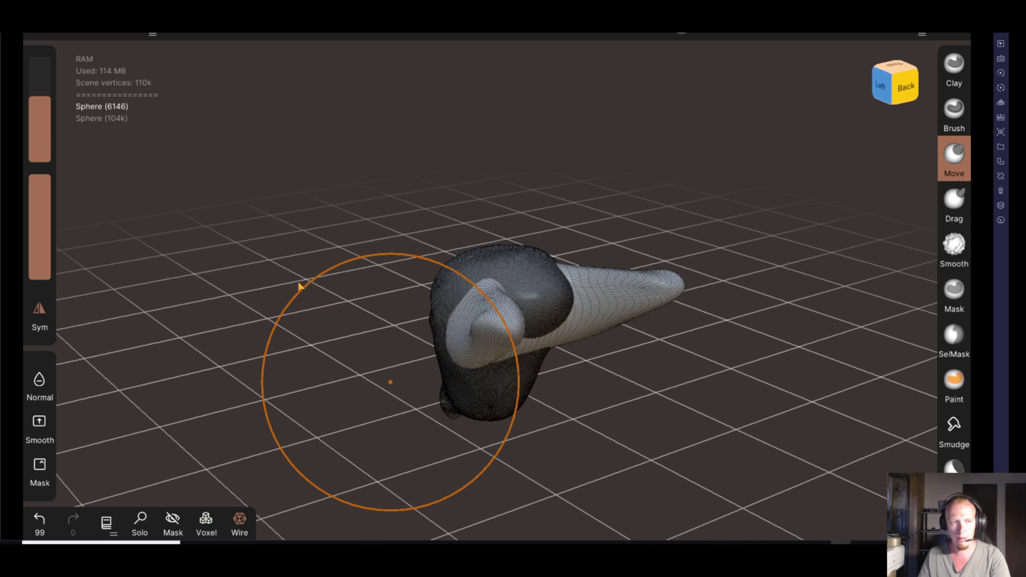
At radius 100, bend the brim points further back, undoing one bad stroke
drag(28, 110, 40, 122)
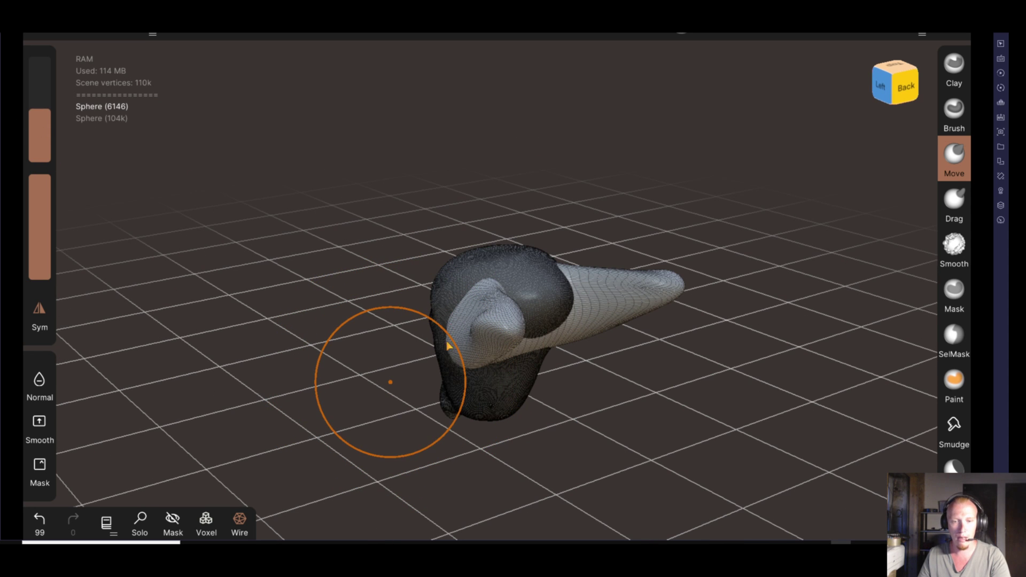
drag(458, 362, 469, 360)
mouse_move(435, 407)
mouse_down()
mouse_move(657, 426)
mouse_move(557, 451)
mouse_move(616, 278)
mouse_move(419, 274)
mouse_up()
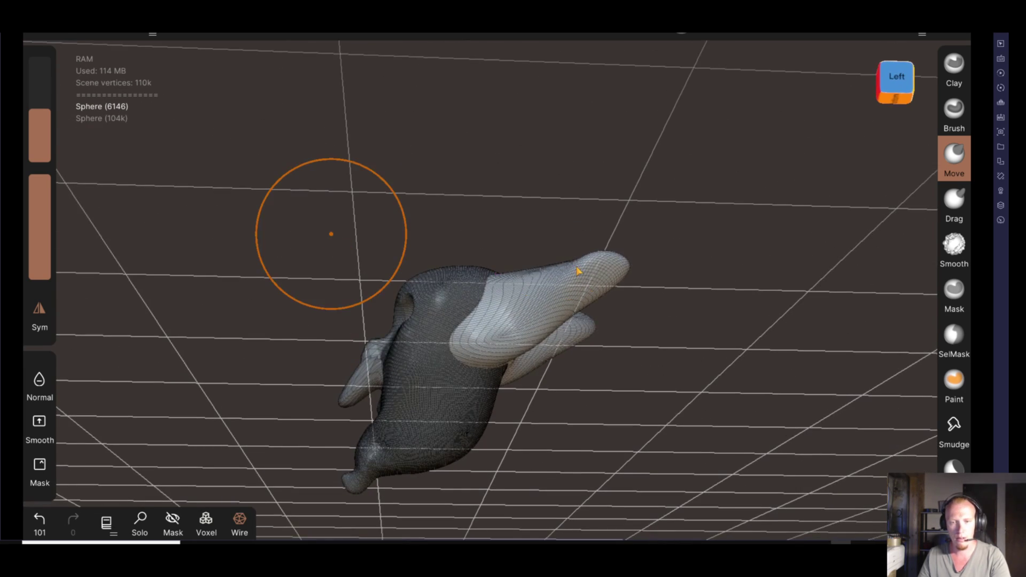
mouse_move(578, 271)
mouse_down()
mouse_move(588, 276)
mouse_move(567, 290)
mouse_move(582, 289)
mouse_up()
drag(571, 328, 590, 348)
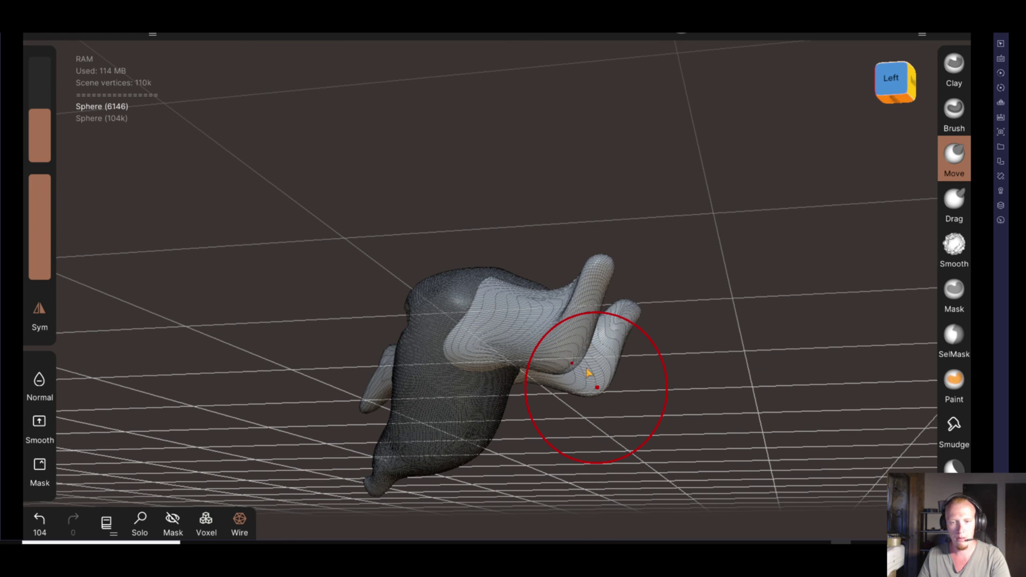
key(ctrl+z)
Reshape the upper brim point and push the right brim point backward
drag(603, 270, 625, 274)
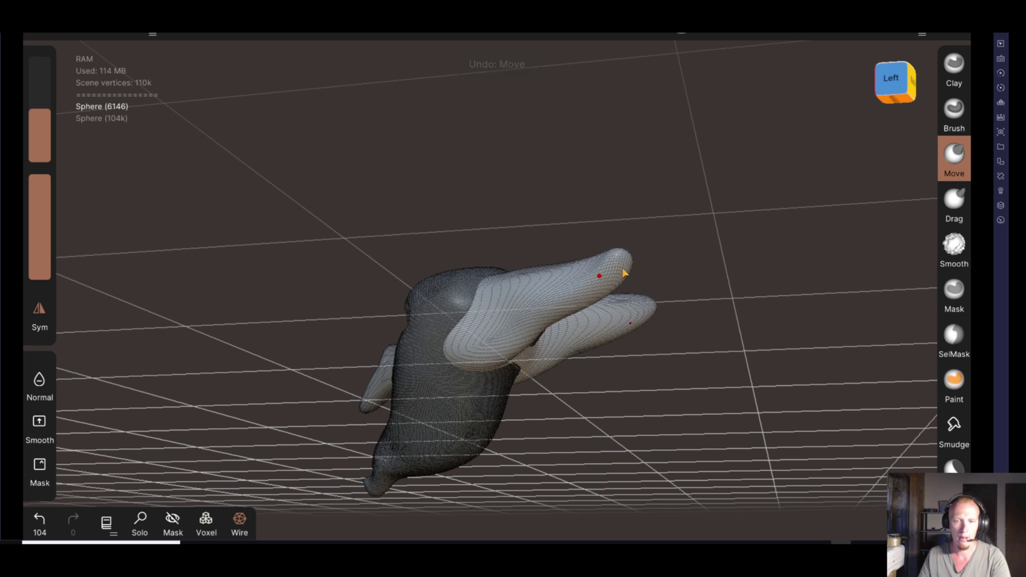
mouse_move(522, 394)
mouse_down()
mouse_move(686, 427)
mouse_move(582, 408)
mouse_move(522, 419)
mouse_move(488, 380)
mouse_up()
mouse_move(559, 426)
mouse_down()
mouse_move(461, 426)
mouse_move(499, 497)
mouse_move(577, 334)
mouse_up()
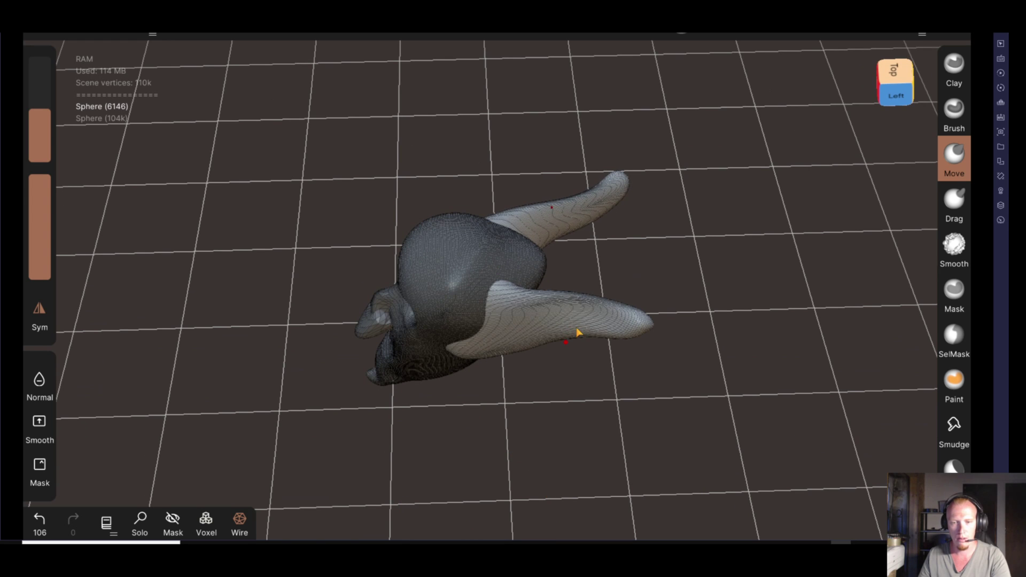
mouse_move(587, 374)
mouse_down()
mouse_move(607, 412)
mouse_move(633, 360)
mouse_move(641, 361)
mouse_move(538, 407)
mouse_move(620, 349)
mouse_move(676, 292)
mouse_up()
Reduce the Move radius to about 60 and nudge the brim point tip
click(37, 142)
drag(37, 142, 38, 160)
mouse_move(663, 288)
mouse_down()
mouse_move(637, 305)
mouse_move(630, 297)
mouse_move(618, 360)
mouse_move(641, 418)
mouse_move(634, 409)
mouse_up()
drag(584, 326, 582, 323)
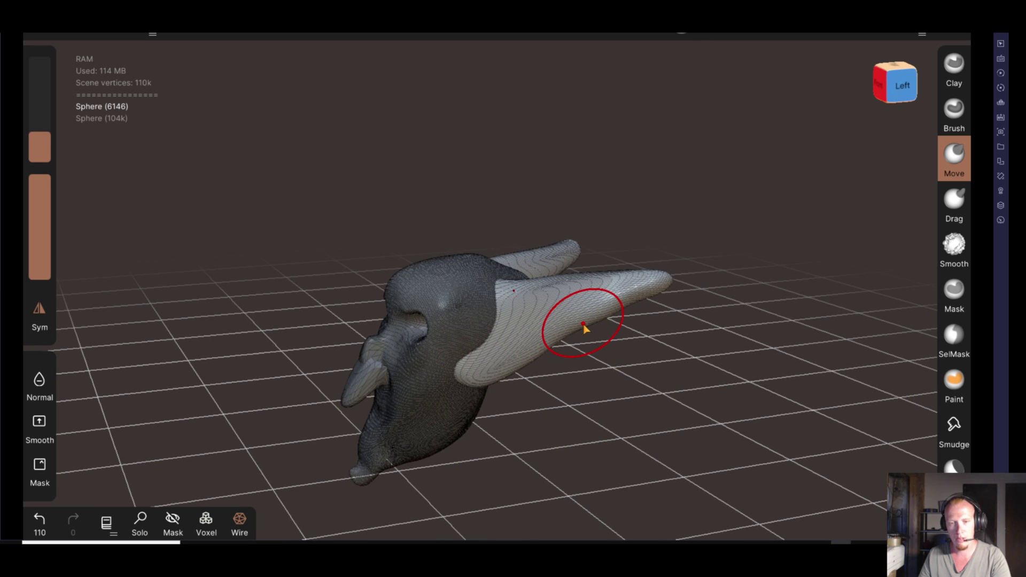
click(48, 130)
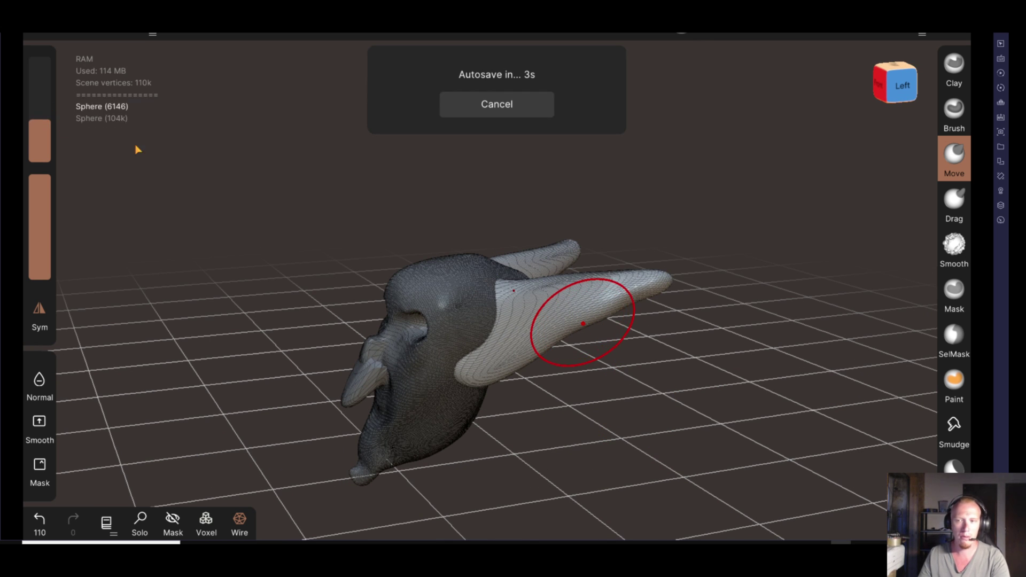
Zoom in and push the brim points' lower edges into tapered flaps
mouse_move(632, 407)
mouse_down()
mouse_move(636, 416)
mouse_move(632, 357)
mouse_up()
scroll(633, 358, up, 2)
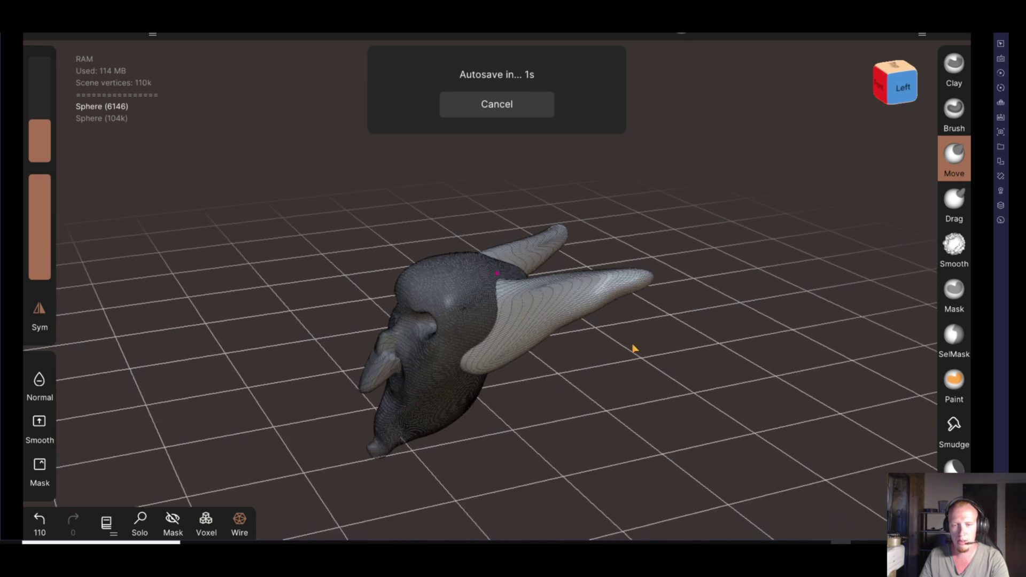
scroll(632, 348, up, 2)
scroll(675, 422, up, 2)
drag(699, 416, 679, 356)
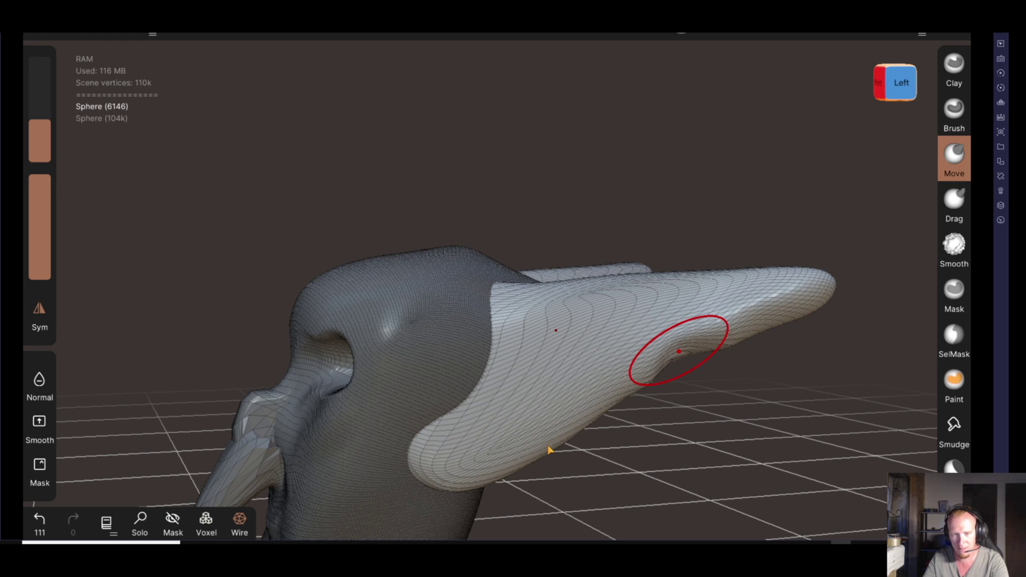
mouse_move(545, 474)
mouse_down()
mouse_move(582, 481)
mouse_move(531, 448)
mouse_move(539, 442)
mouse_move(540, 451)
mouse_move(669, 451)
mouse_move(681, 436)
mouse_up()
mouse_move(604, 402)
mouse_down()
mouse_move(601, 391)
mouse_move(728, 394)
mouse_up()
mouse_move(754, 335)
mouse_down()
mouse_move(770, 337)
mouse_move(768, 322)
mouse_up()
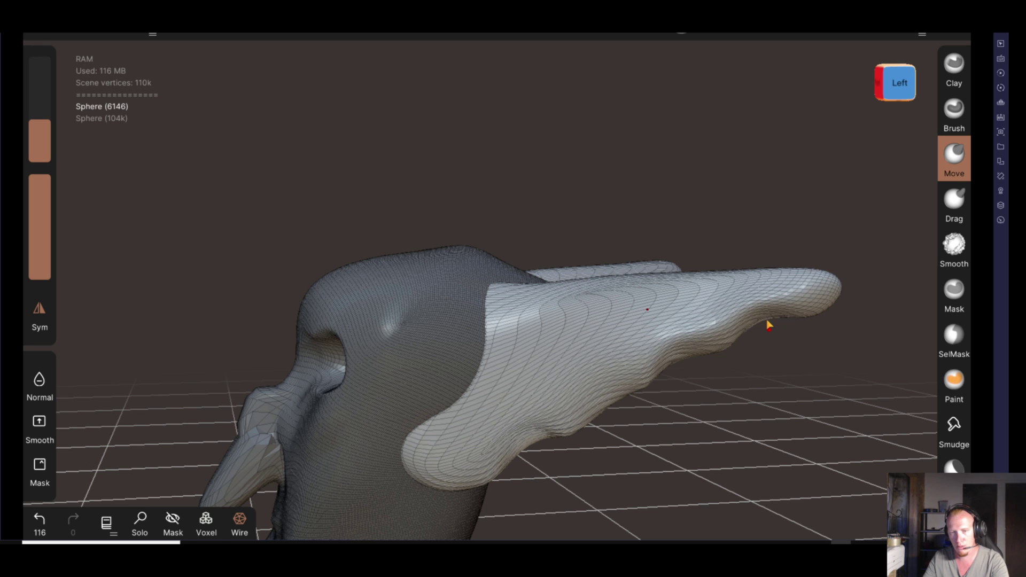
drag(606, 412, 603, 411)
Reactivate the head mesh and undo the stray cone-shaped stroke
mouse_move(639, 455)
mouse_down()
mouse_move(699, 461)
mouse_move(636, 441)
mouse_move(607, 374)
mouse_move(634, 405)
mouse_move(435, 416)
mouse_move(552, 374)
mouse_move(584, 428)
mouse_move(426, 414)
mouse_move(504, 424)
mouse_move(521, 396)
mouse_up()
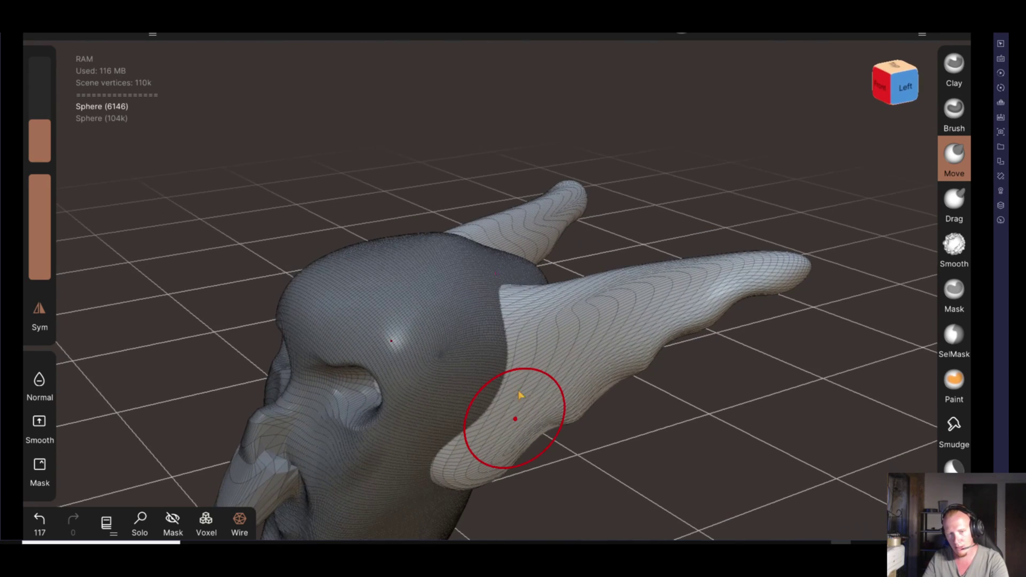
drag(603, 422, 734, 430)
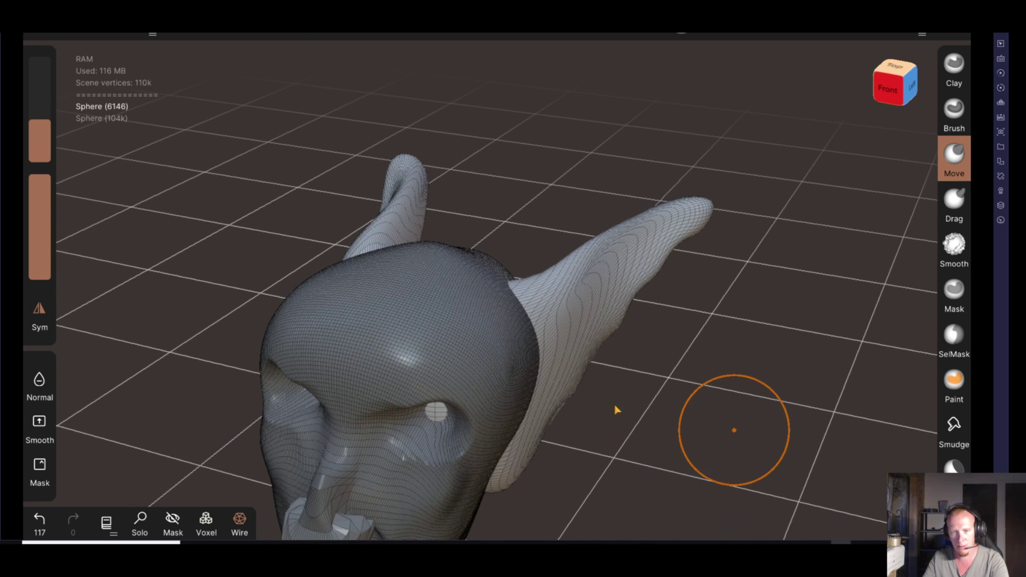
drag(616, 410, 586, 406)
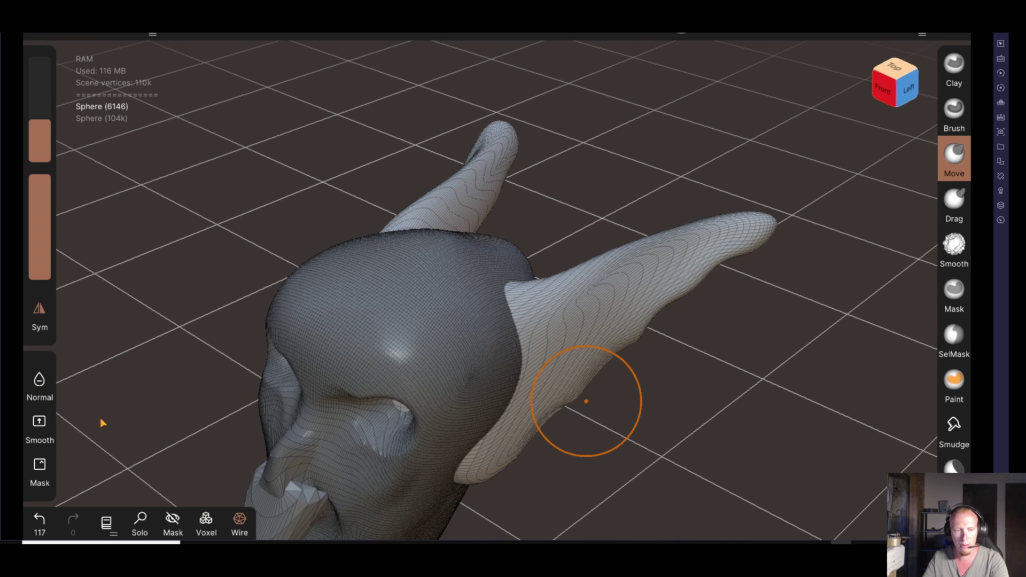
drag(659, 428, 515, 371)
click(389, 342)
drag(389, 341, 618, 332)
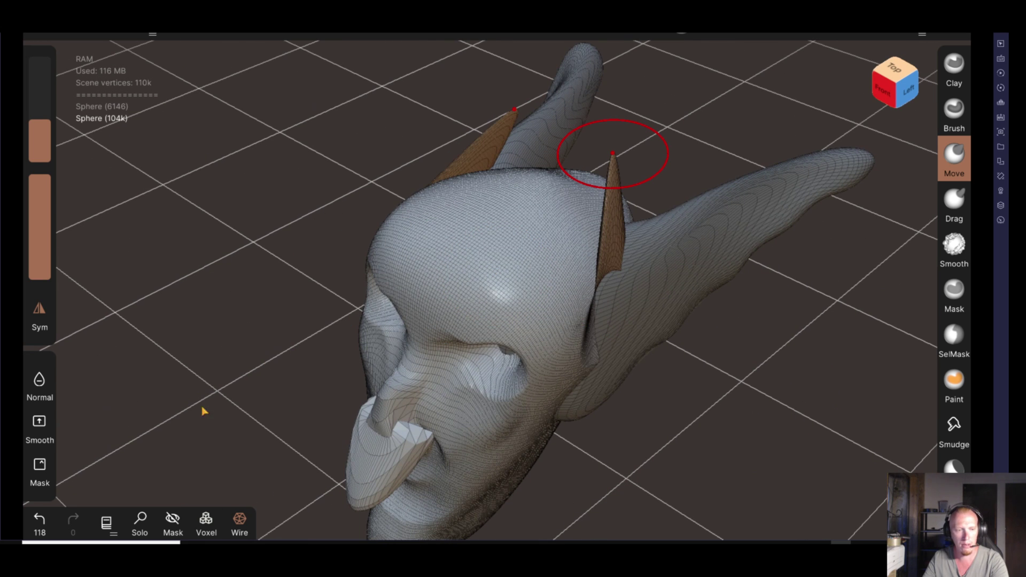
click(40, 521)
mouse_move(726, 426)
mouse_down()
mouse_move(661, 453)
mouse_move(735, 316)
mouse_move(712, 252)
mouse_move(680, 389)
mouse_move(649, 424)
mouse_move(762, 423)
mouse_move(636, 361)
mouse_move(638, 382)
mouse_up()
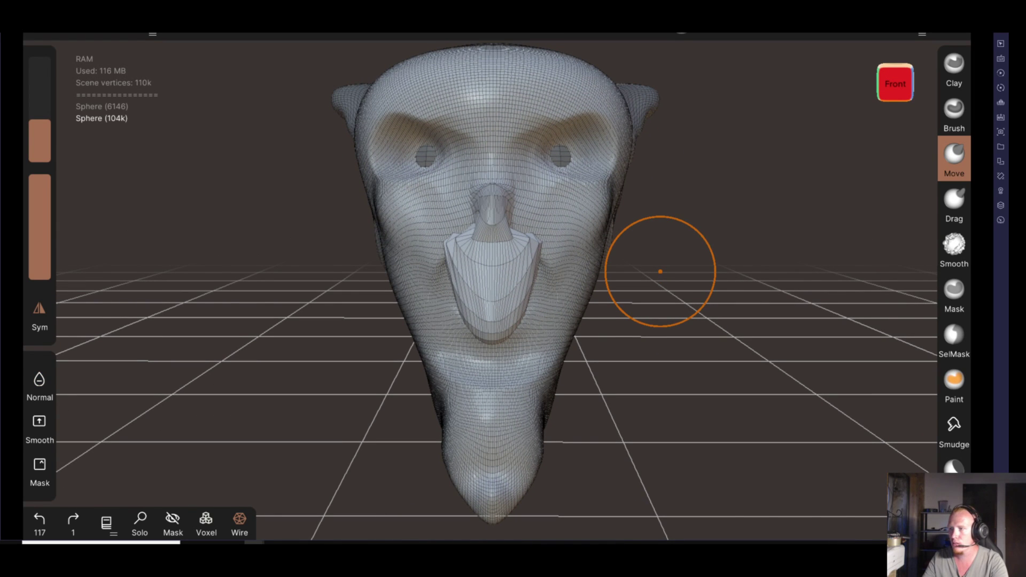
drag(713, 245, 658, 277)
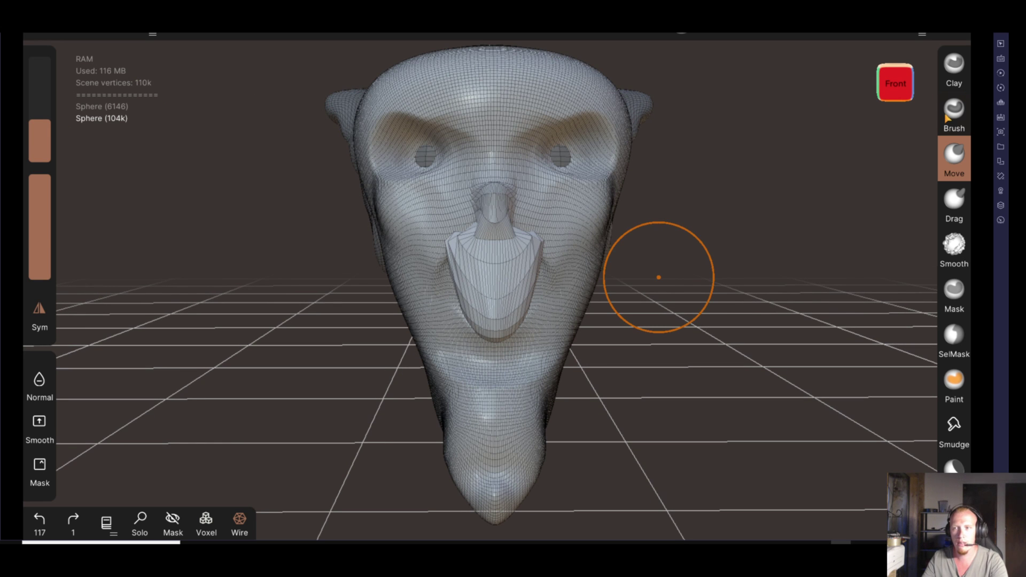
With the standard brush, carve mouth creases beside the nose and along the jaw edge
click(946, 119)
drag(612, 301, 451, 242)
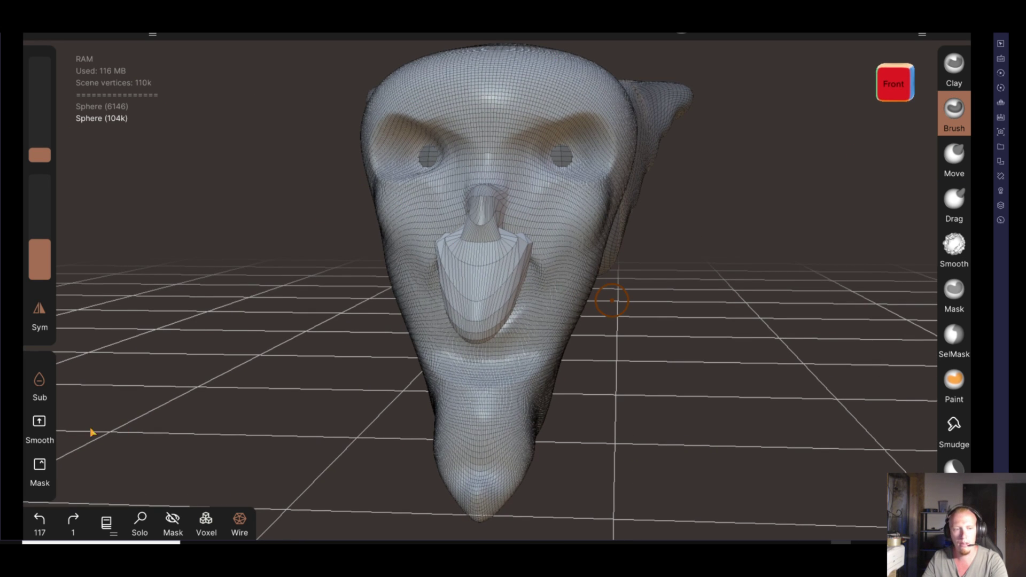
mouse_move(606, 344)
mouse_down()
mouse_move(623, 351)
mouse_move(532, 274)
mouse_up()
drag(507, 237, 547, 291)
drag(653, 339, 518, 263)
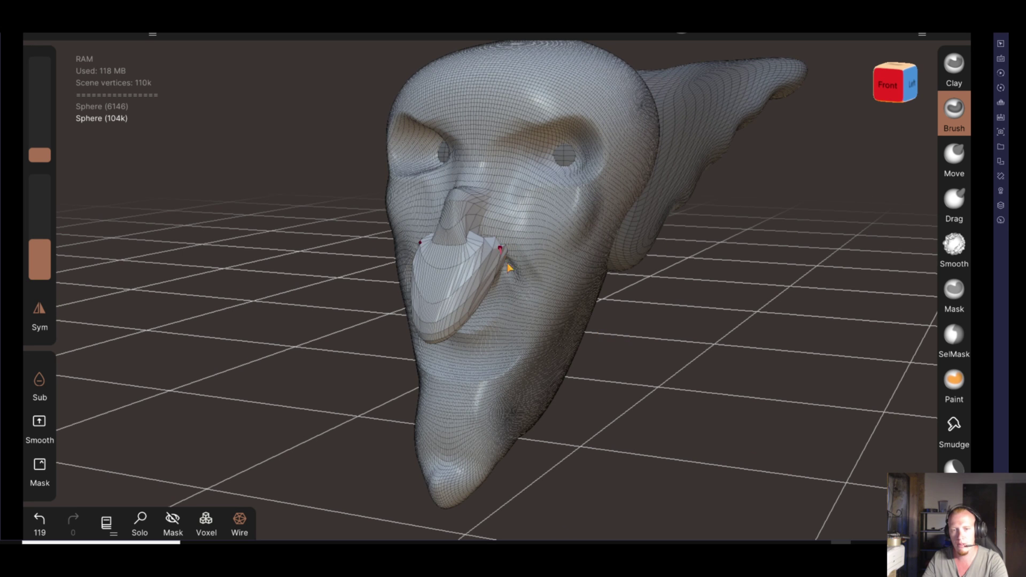
drag(552, 305, 496, 246)
mouse_move(607, 325)
mouse_down()
mouse_move(565, 322)
mouse_move(590, 325)
mouse_up()
mouse_move(706, 348)
mouse_down()
mouse_move(646, 355)
mouse_move(626, 414)
mouse_up()
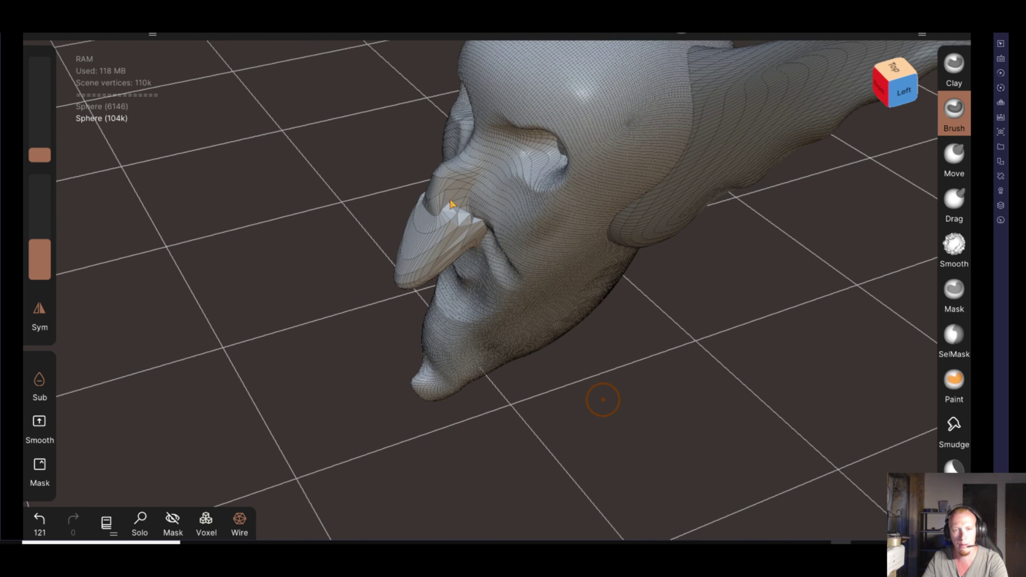
At radius 42, smooth beside the nose, undo it, and return to a level front view
drag(52, 151, 39, 118)
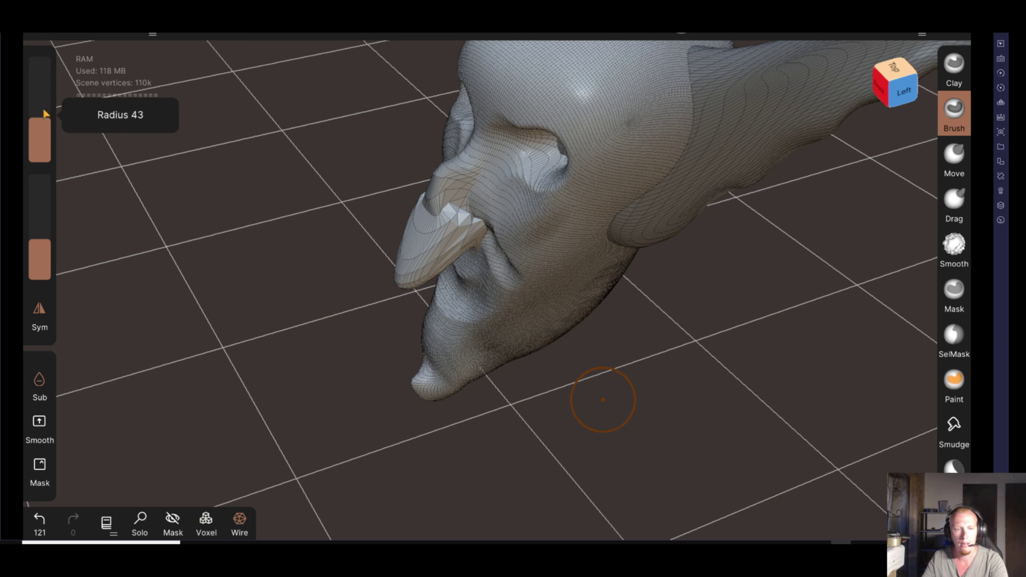
key(shift)
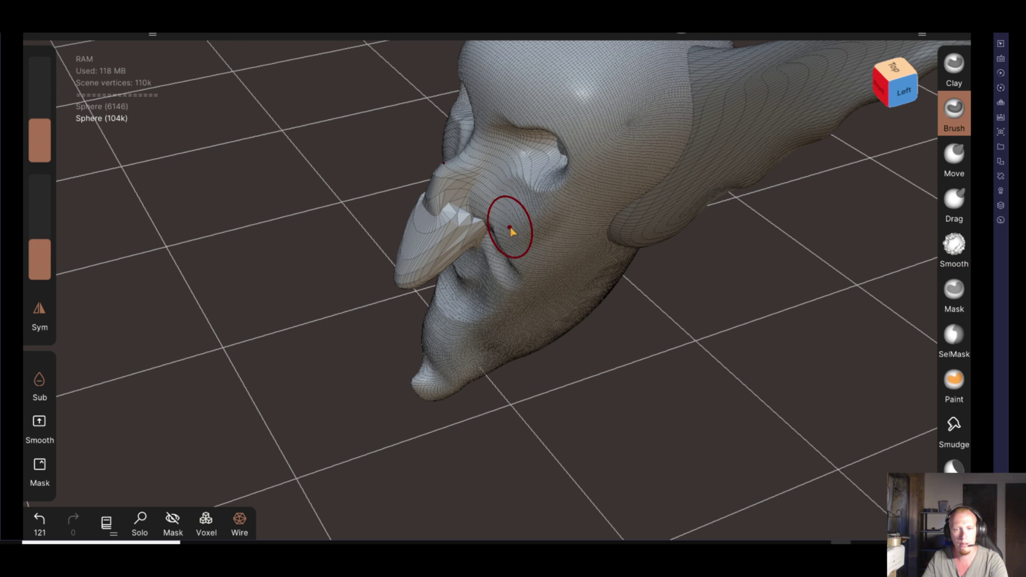
mouse_move(507, 228)
shift+mouse_down()
mouse_move(477, 226)
mouse_move(493, 213)
mouse_move(476, 222)
shift+mouse_up()
mouse_move(615, 299)
mouse_down()
mouse_move(639, 332)
mouse_move(724, 311)
mouse_move(783, 348)
mouse_move(705, 359)
mouse_move(779, 348)
mouse_move(707, 338)
mouse_move(431, 339)
mouse_move(453, 294)
mouse_up()
drag(577, 369, 680, 378)
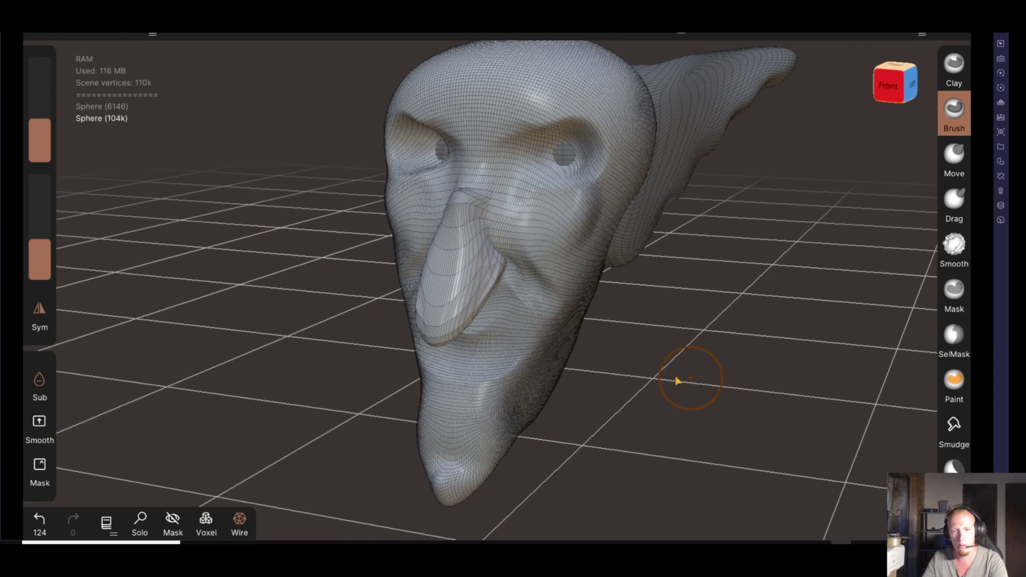
click(39, 522)
mouse_move(455, 435)
mouse_down()
mouse_move(602, 451)
mouse_move(616, 437)
mouse_move(505, 379)
mouse_up()
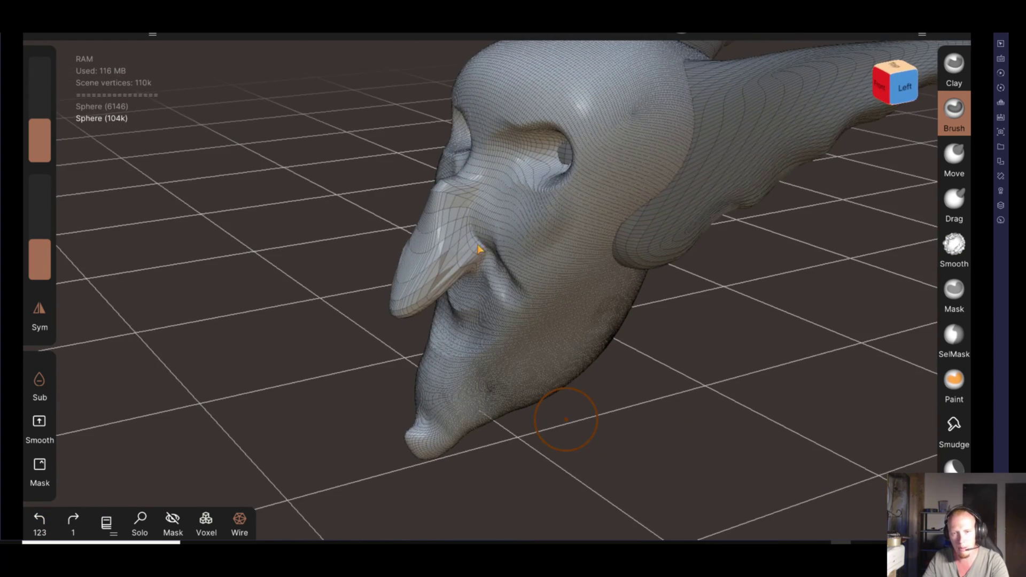
mouse_move(503, 268)
mouse_down()
mouse_move(688, 419)
mouse_move(791, 431)
mouse_move(672, 398)
mouse_up()
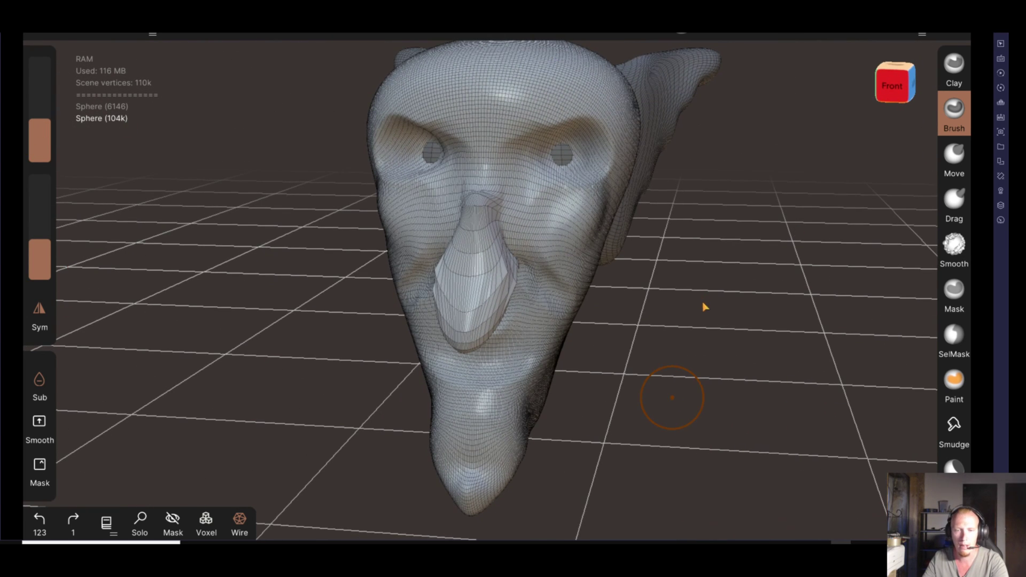
drag(704, 307, 709, 291)
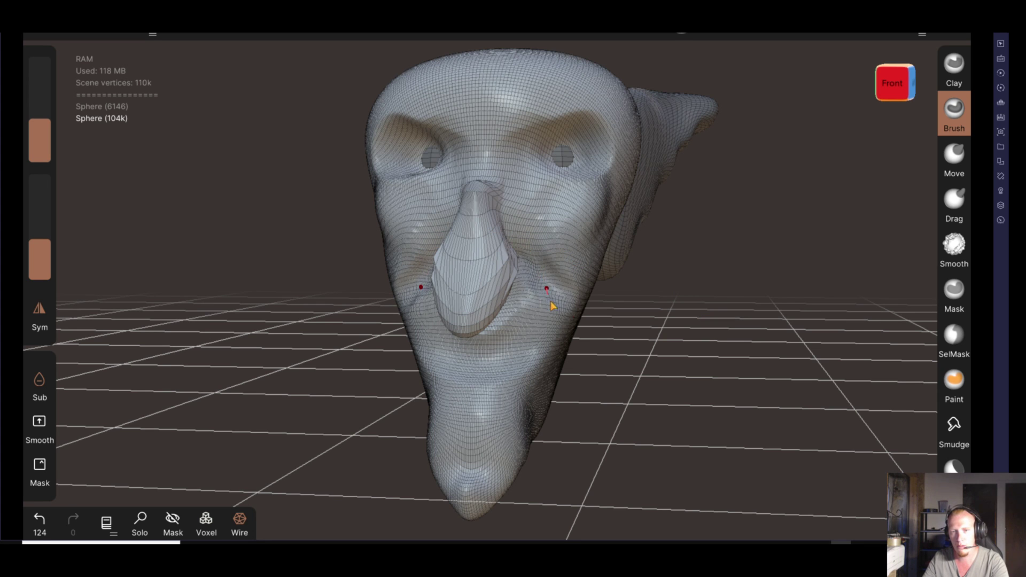
Undo the last stroke, set radius 30 and intensity 86%, and sculpt the cheek
click(33, 528)
drag(42, 127, 40, 146)
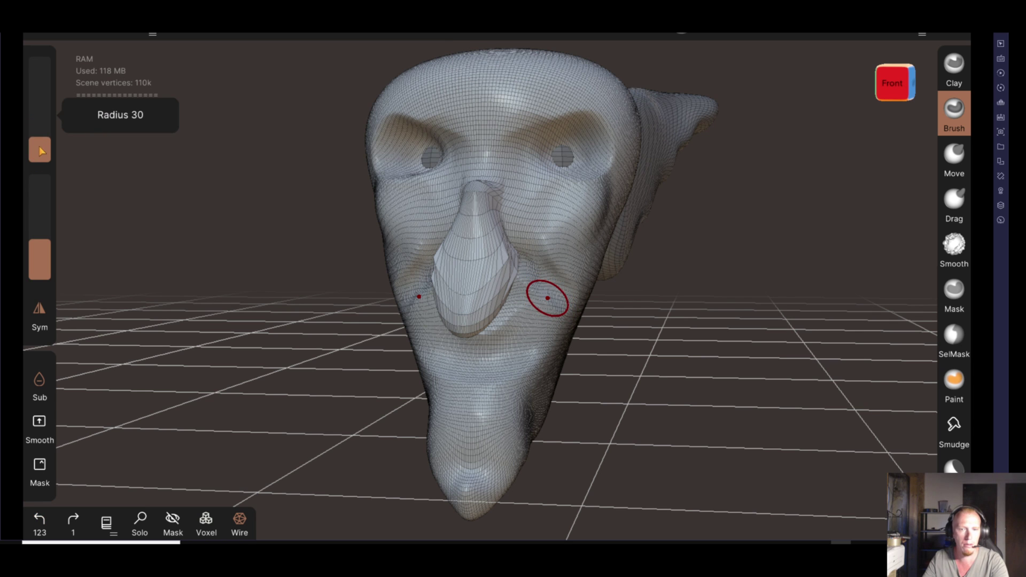
drag(522, 243, 541, 283)
drag(40, 150, 47, 158)
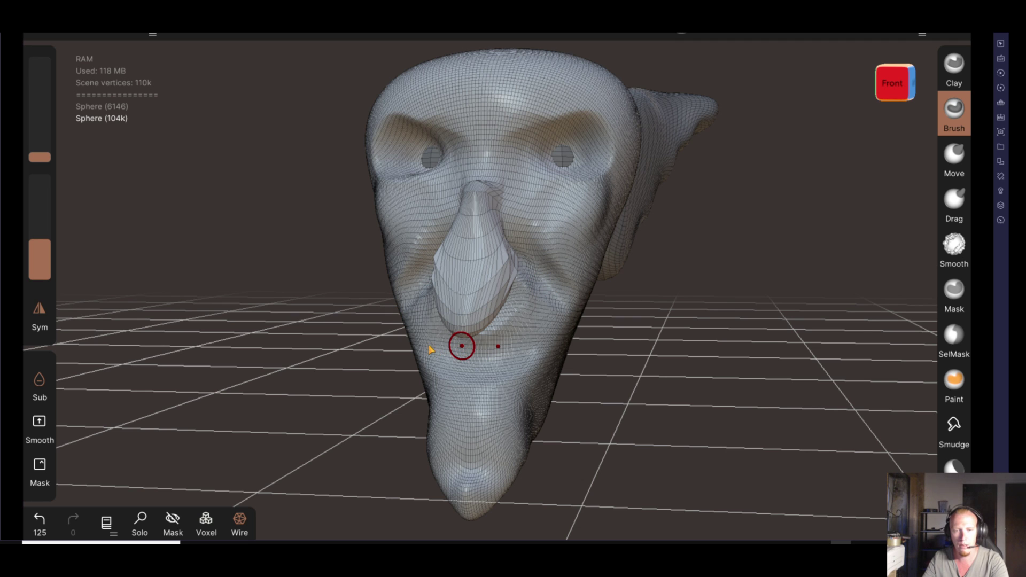
drag(41, 246, 57, 130)
mouse_move(641, 384)
mouse_down()
mouse_move(683, 390)
mouse_move(648, 373)
mouse_up()
Try several mouth strokes at radius 16, undoing each unsatisfactory one
mouse_move(430, 309)
mouse_down()
mouse_move(476, 355)
mouse_move(515, 348)
mouse_up()
mouse_move(584, 369)
mouse_down()
mouse_move(361, 362)
mouse_move(609, 382)
mouse_move(502, 390)
mouse_up()
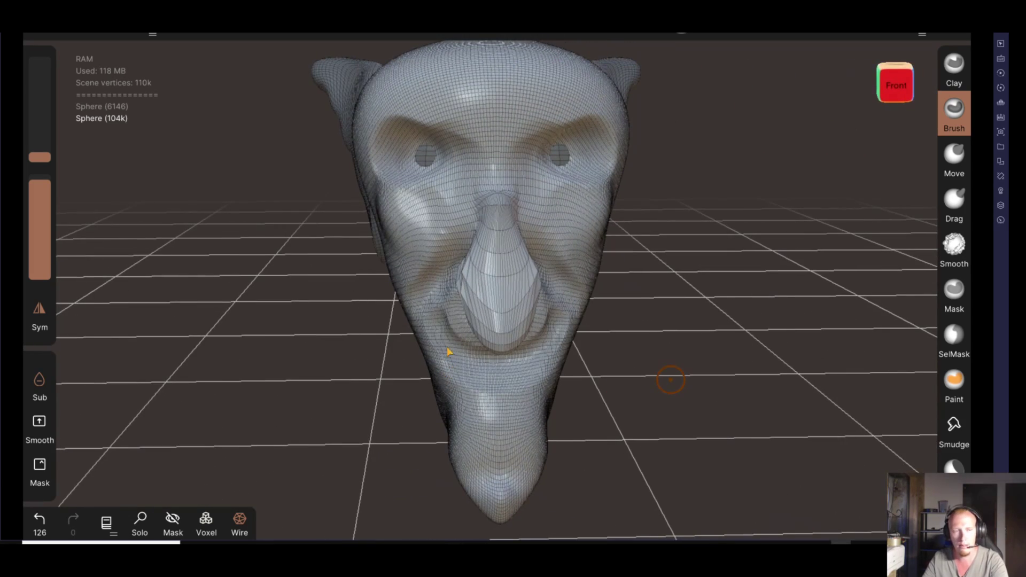
click(41, 519)
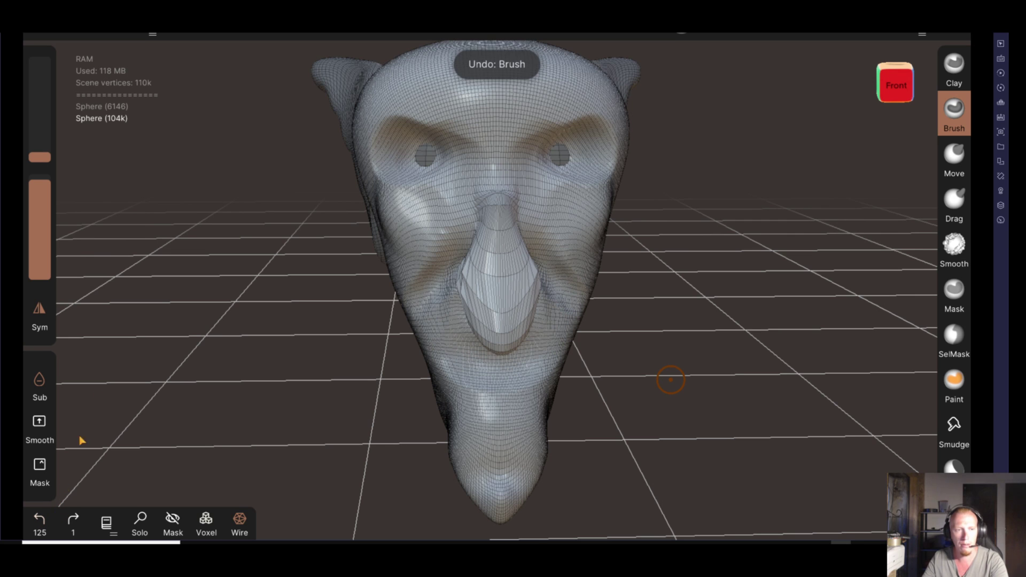
drag(48, 159, 48, 173)
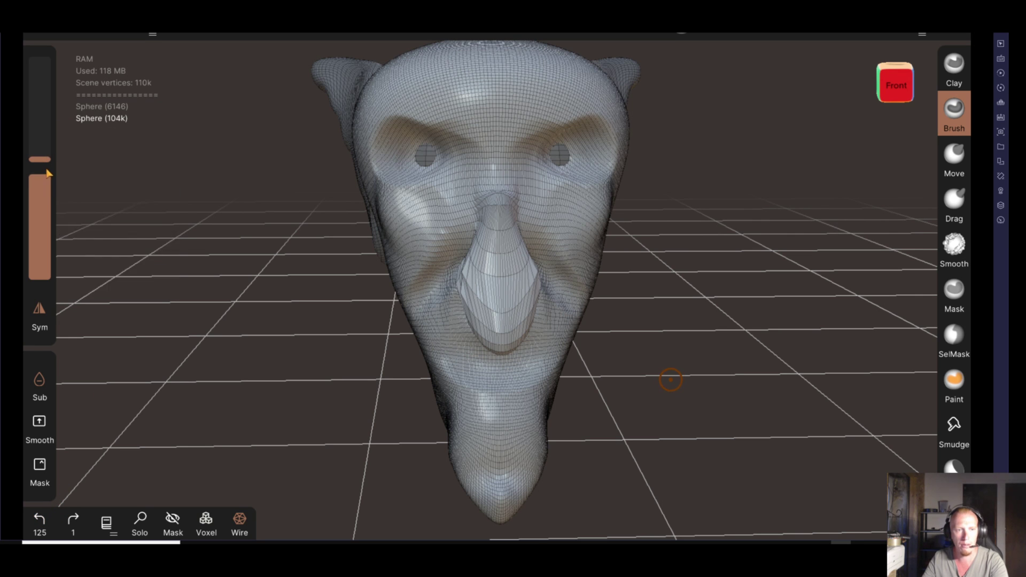
drag(356, 406, 375, 377)
drag(450, 327, 532, 374)
mouse_move(644, 424)
mouse_down()
mouse_move(390, 412)
mouse_move(599, 426)
mouse_up()
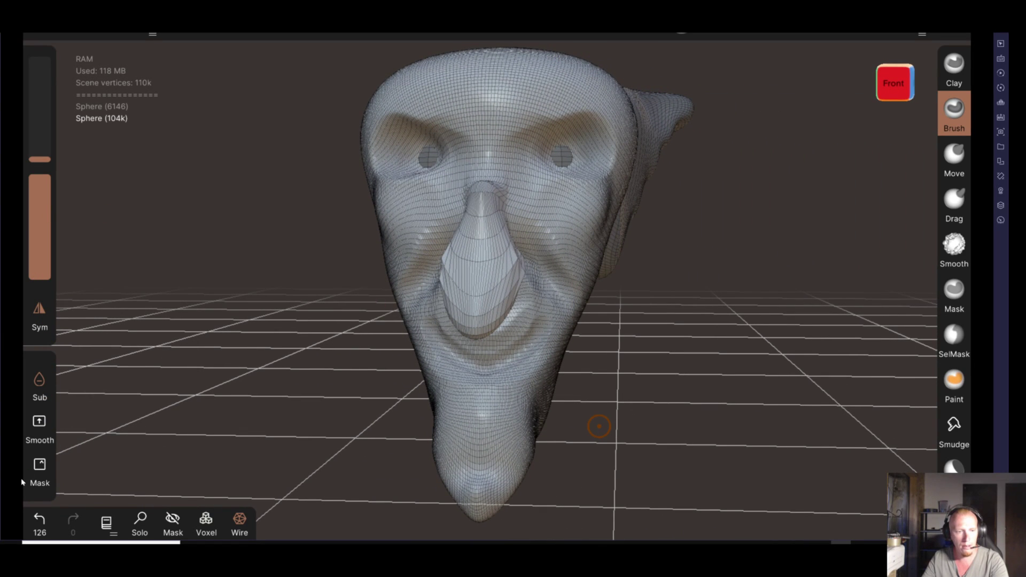
click(41, 519)
drag(423, 332, 452, 363)
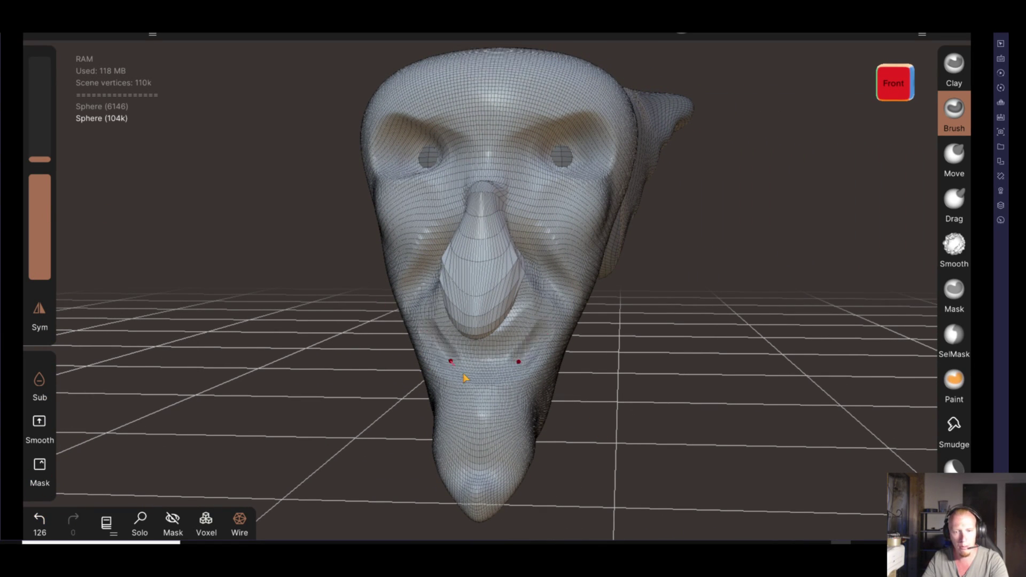
click(51, 523)
Snap to the front view and carve symmetric creases at both mouth corners
click(897, 74)
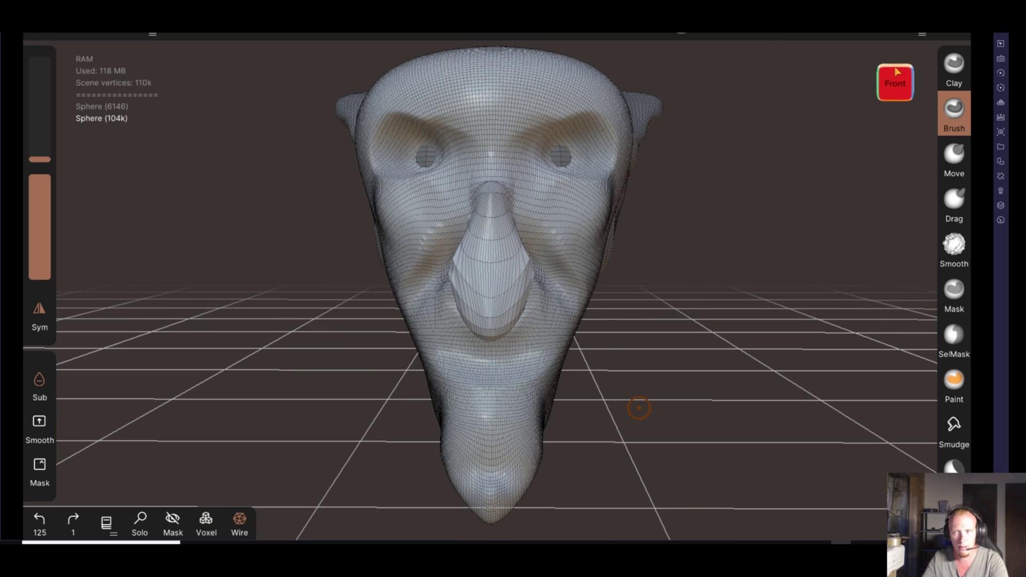
mouse_move(895, 94)
mouse_down()
mouse_move(446, 325)
mouse_move(493, 395)
mouse_up()
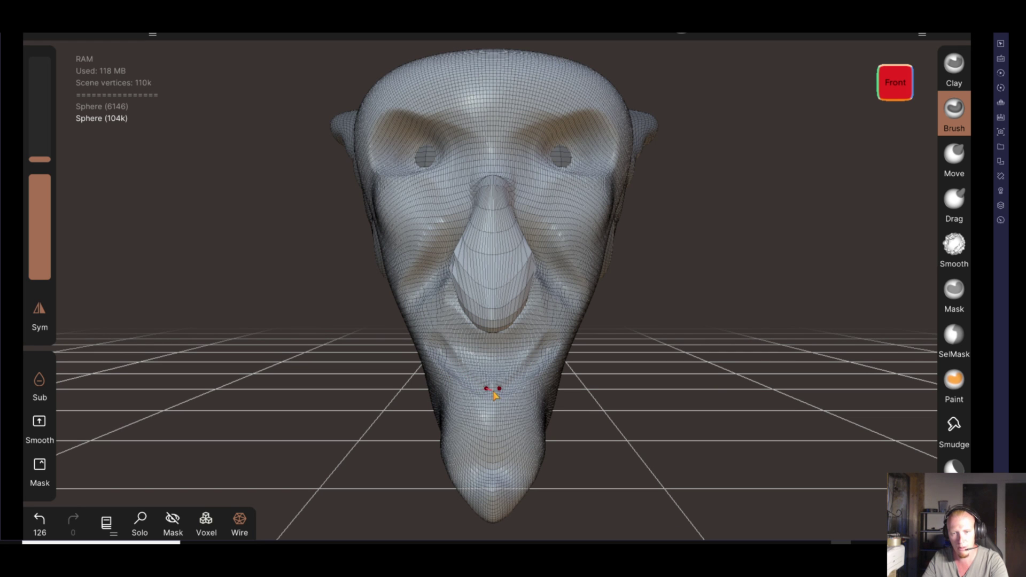
drag(709, 435, 518, 442)
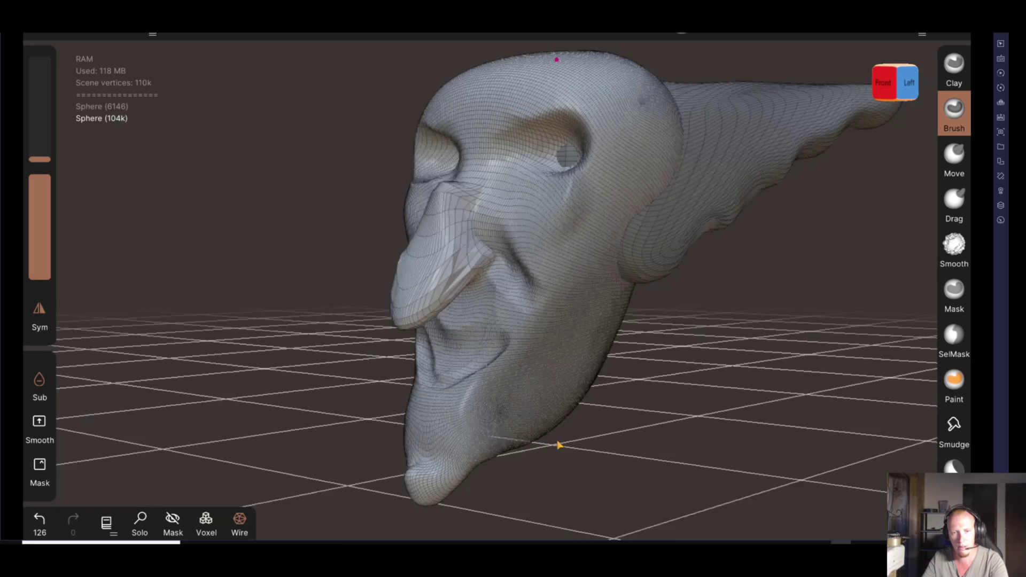
click(40, 519)
drag(229, 371, 658, 286)
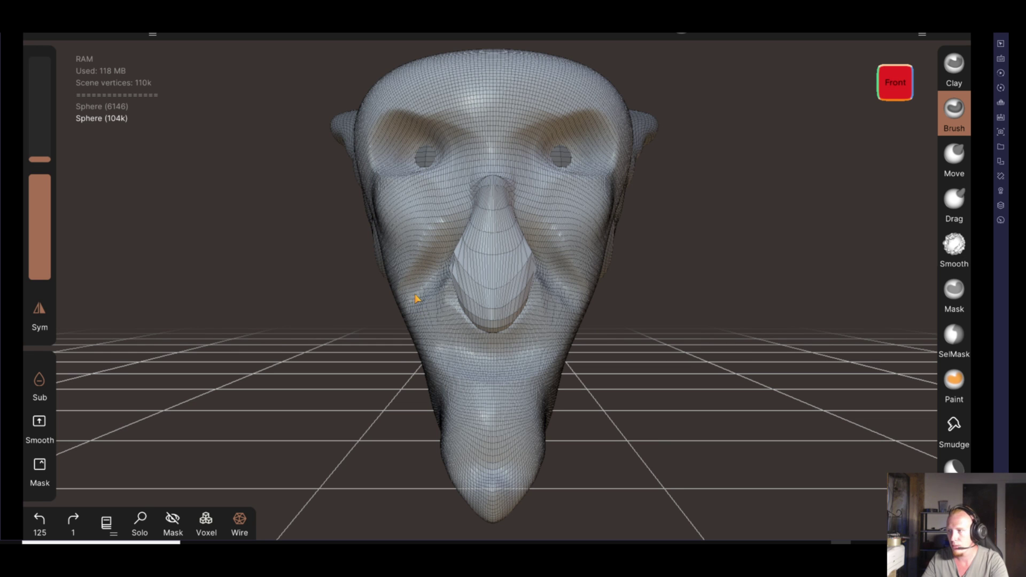
drag(420, 299, 432, 336)
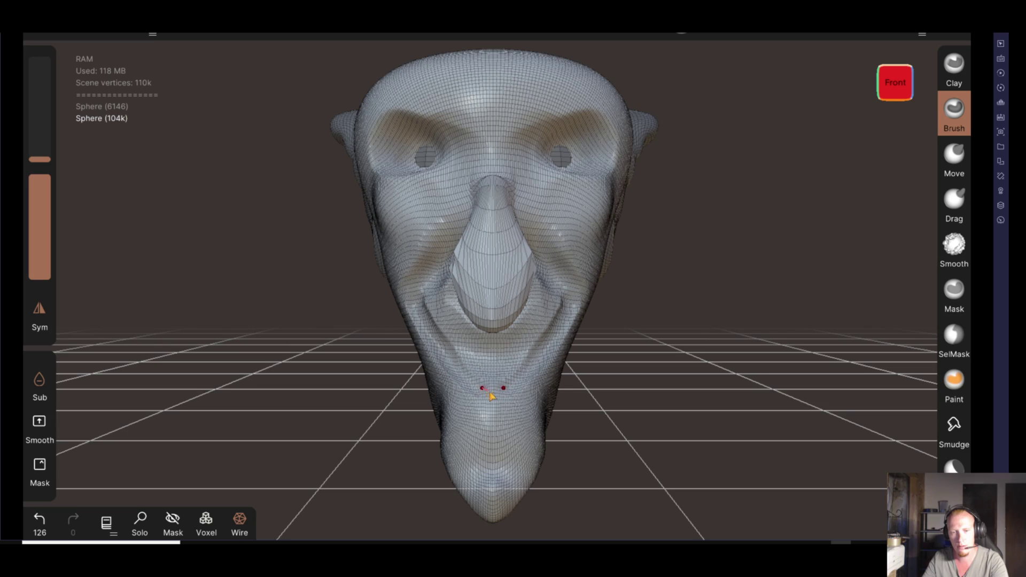
Orbit to a three-quarter view and set the brush to 55% intensity, radius 18
mouse_move(495, 390)
middle_down()
mouse_move(572, 428)
mouse_move(515, 419)
mouse_move(765, 419)
mouse_move(581, 415)
mouse_move(256, 129)
middle_up()
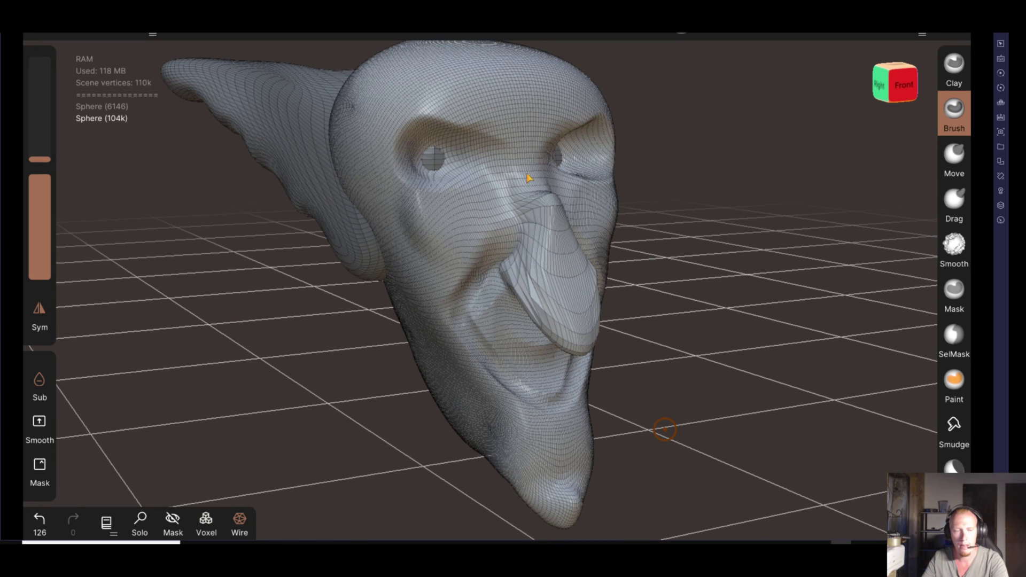
drag(54, 199, 40, 229)
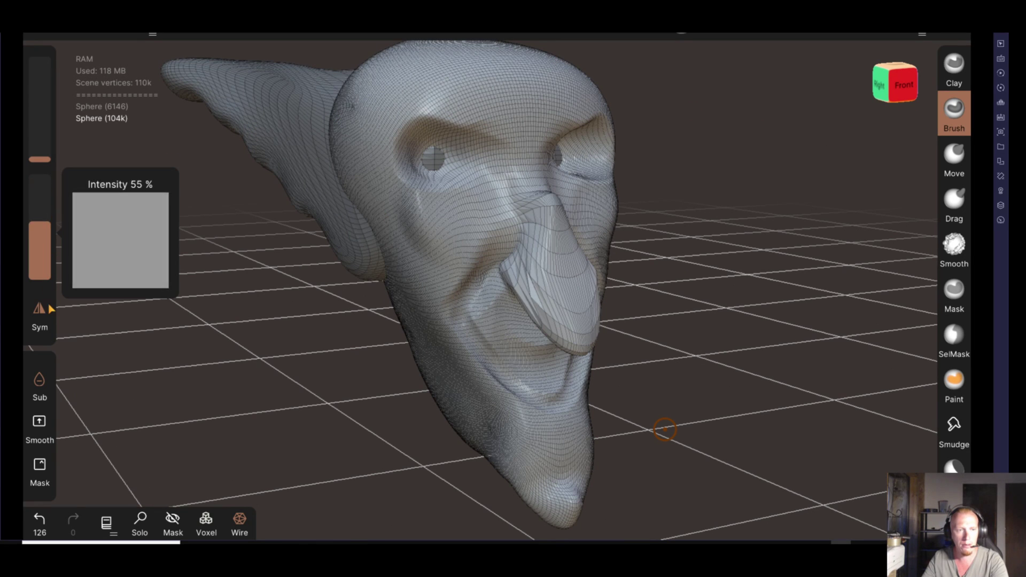
drag(43, 160, 48, 103)
drag(486, 321, 484, 317)
Bring up the Hobgobelin.jpg reference in Firefox, maximize it, and zoom into the drawing
click(1001, 161)
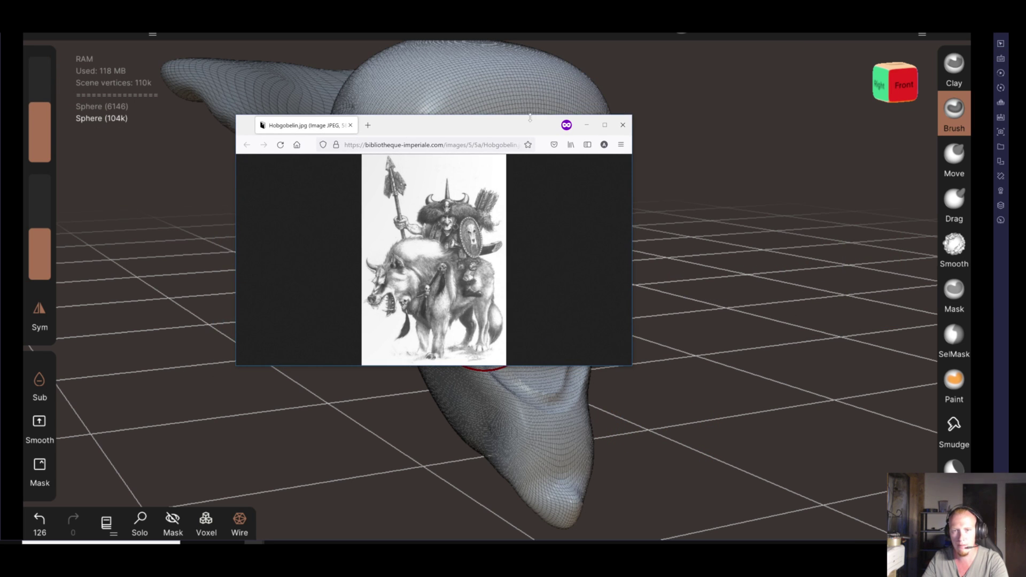
click(601, 125)
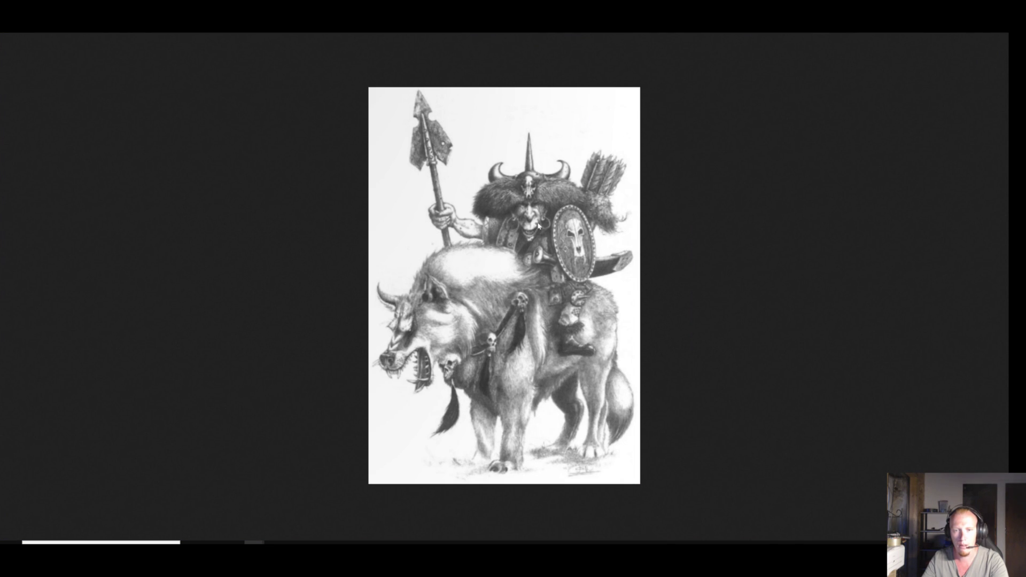
ctrl+scroll(539, 225, up, 1)
ctrl+scroll(539, 235, up, 1)
ctrl+scroll(545, 241, up, 1)
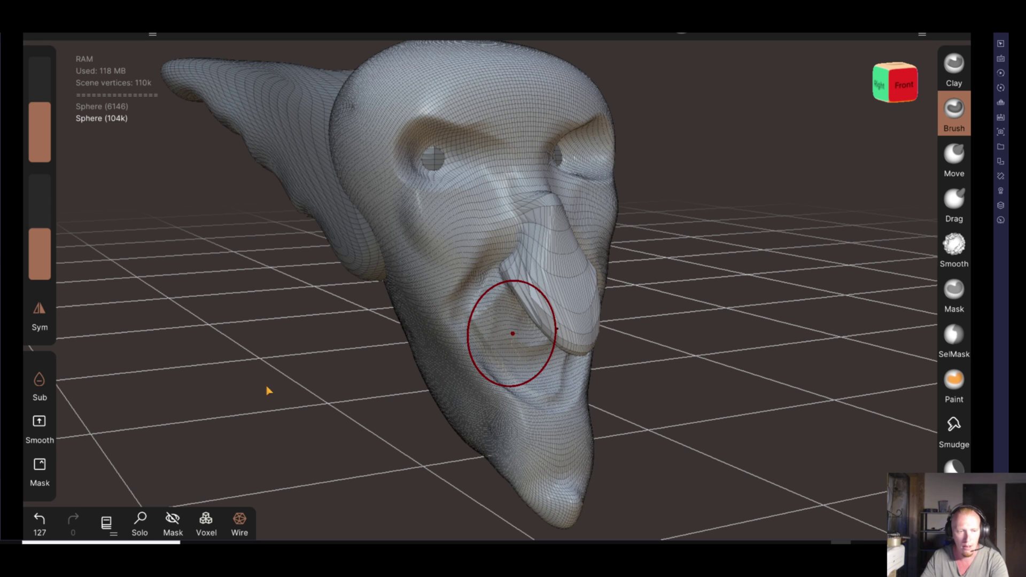
Undo the last stroke and carve a mouth crease beneath the nose
click(48, 518)
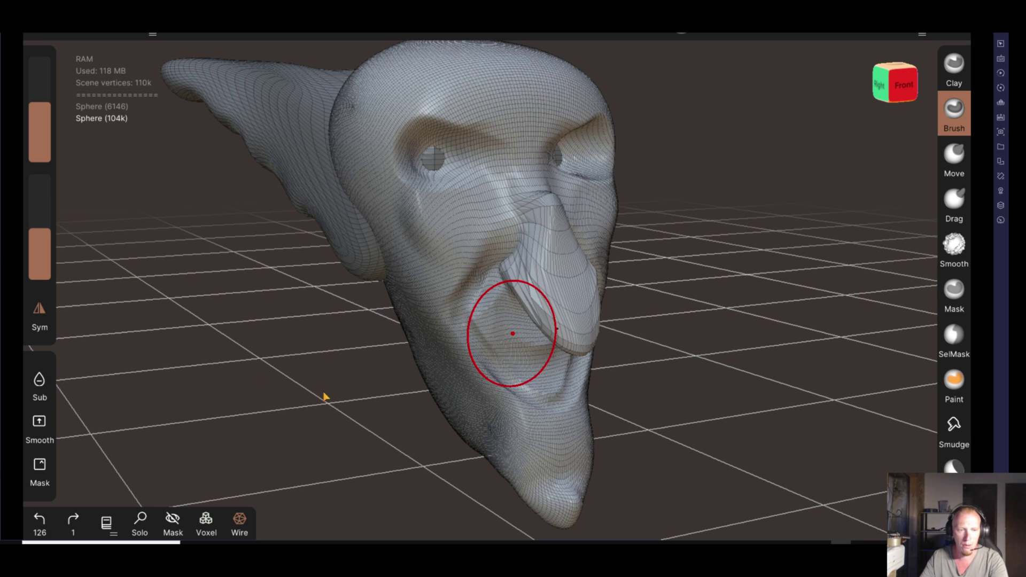
drag(325, 396, 320, 362)
drag(479, 300, 573, 319)
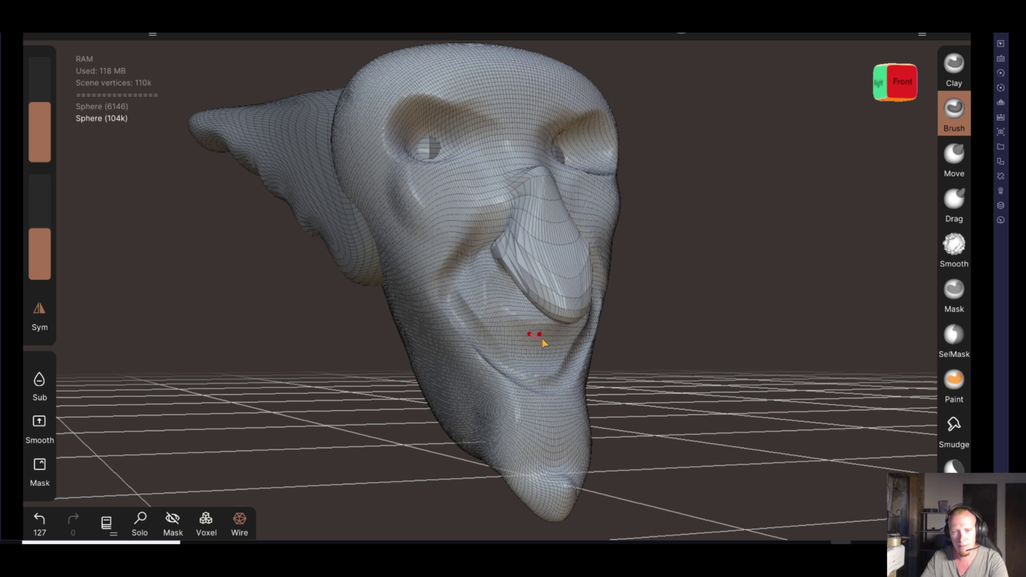
drag(504, 319, 522, 337)
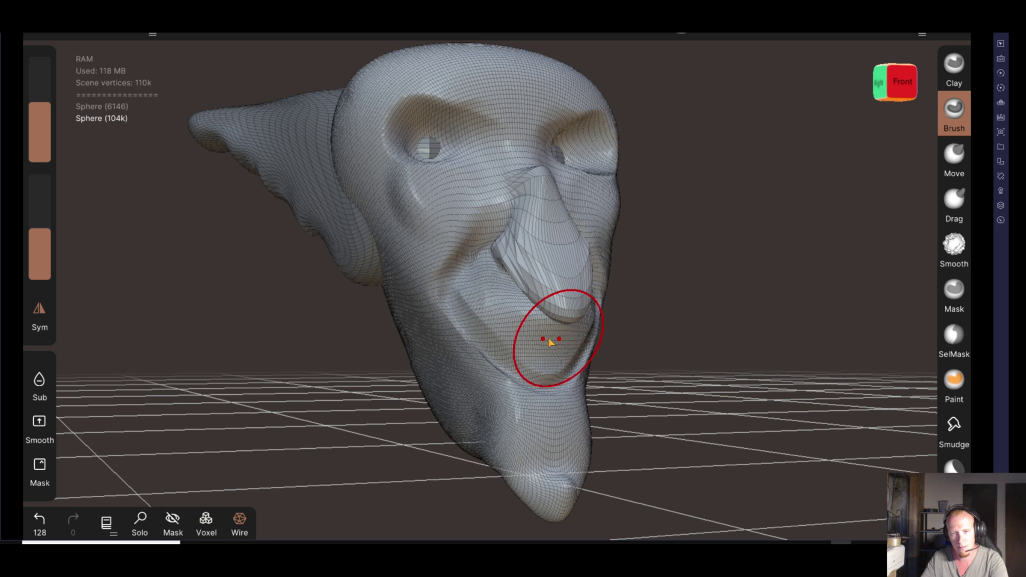
Lower brush Radius to 40, re-sculpt the lip crease, then switch to the reference drawing
drag(637, 344, 382, 352)
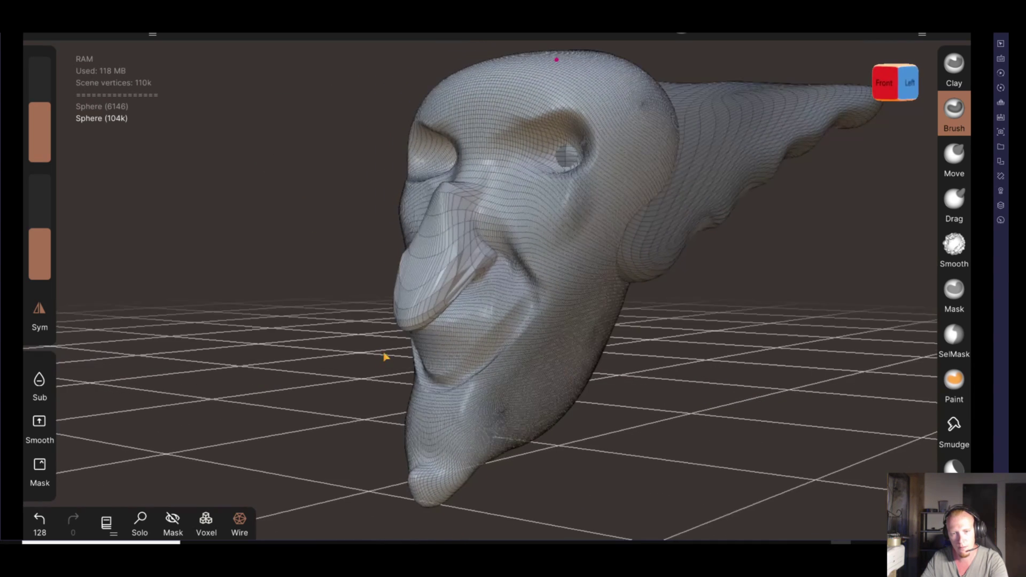
drag(39, 107, 40, 124)
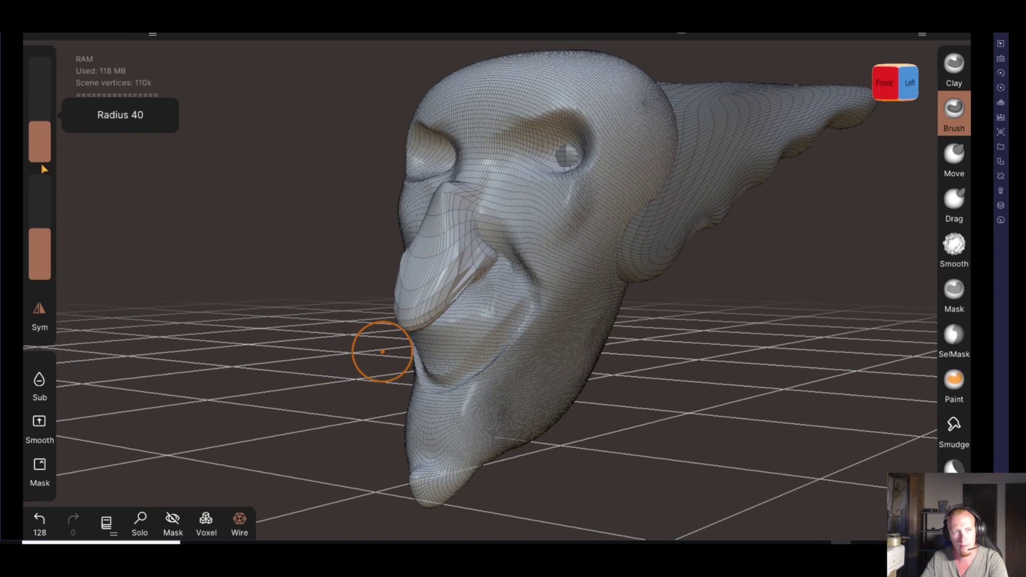
mouse_move(429, 354)
mouse_down()
mouse_move(447, 367)
mouse_move(516, 285)
mouse_up()
mouse_move(618, 474)
mouse_down()
mouse_move(724, 415)
mouse_move(807, 408)
mouse_move(691, 426)
mouse_up()
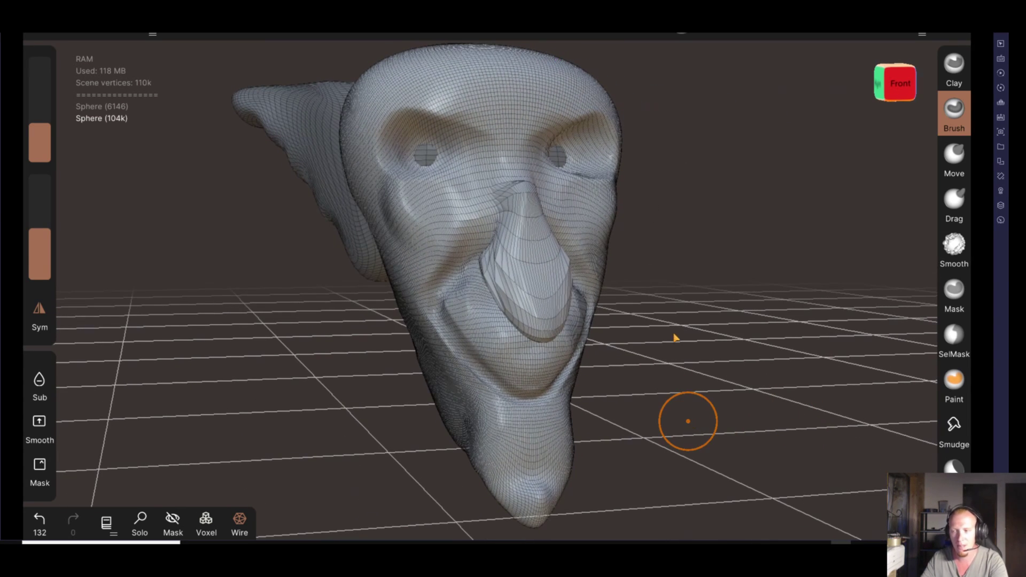
key(alt+Tab)
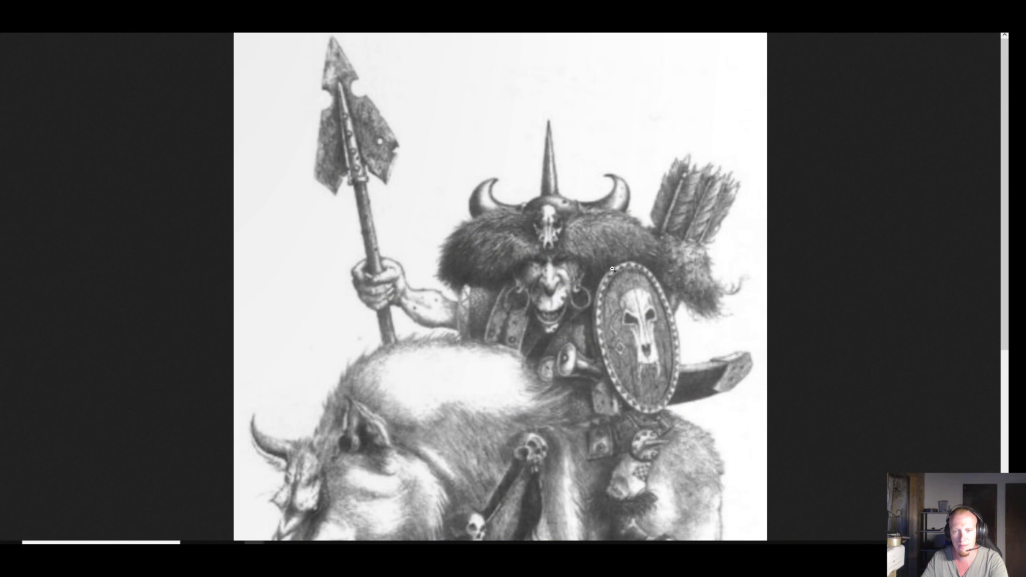
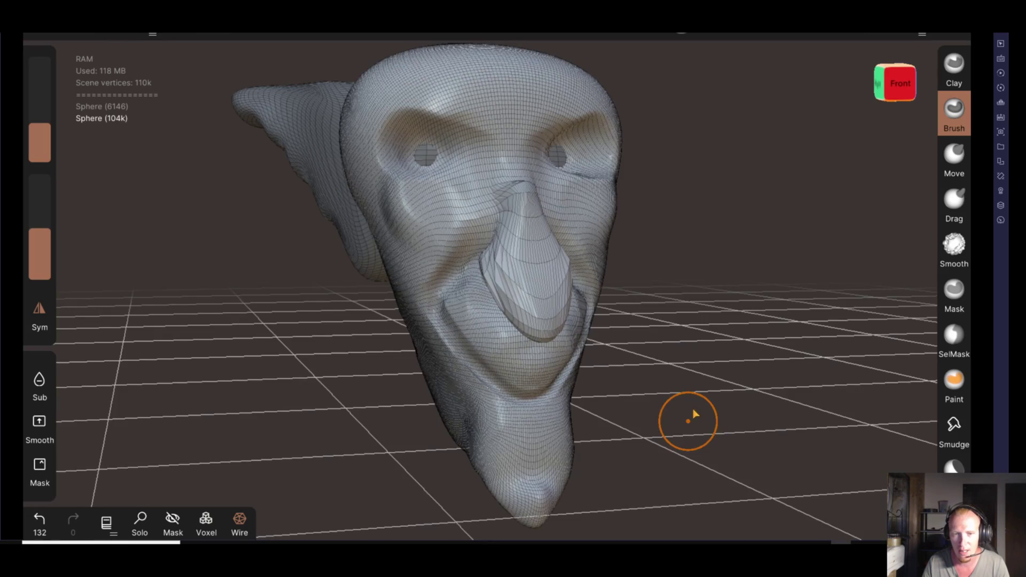
Orbit the sculpted goblin head to look it over after viewing the reference drawing
mouse_move(687, 419)
mouse_down()
mouse_move(724, 396)
mouse_move(561, 414)
mouse_move(577, 417)
mouse_up()
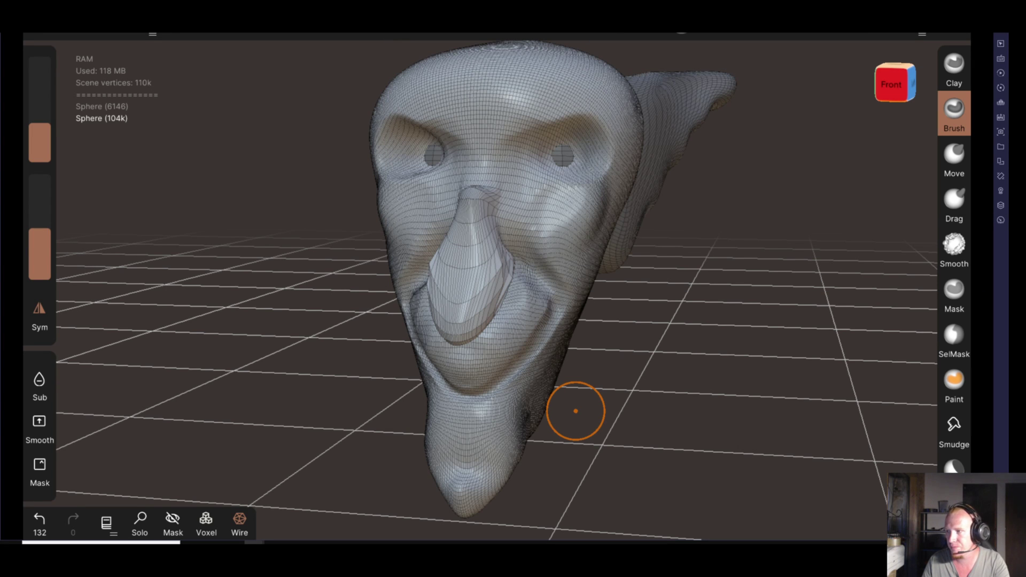
At brush radius 22, carve mirrored grooves from the mouth corners down to the chin crease
mouse_move(848, 244)
mouse_down()
mouse_move(823, 289)
mouse_move(685, 328)
mouse_move(686, 340)
mouse_move(676, 334)
mouse_move(712, 330)
mouse_move(706, 296)
mouse_move(651, 348)
mouse_move(566, 336)
mouse_up()
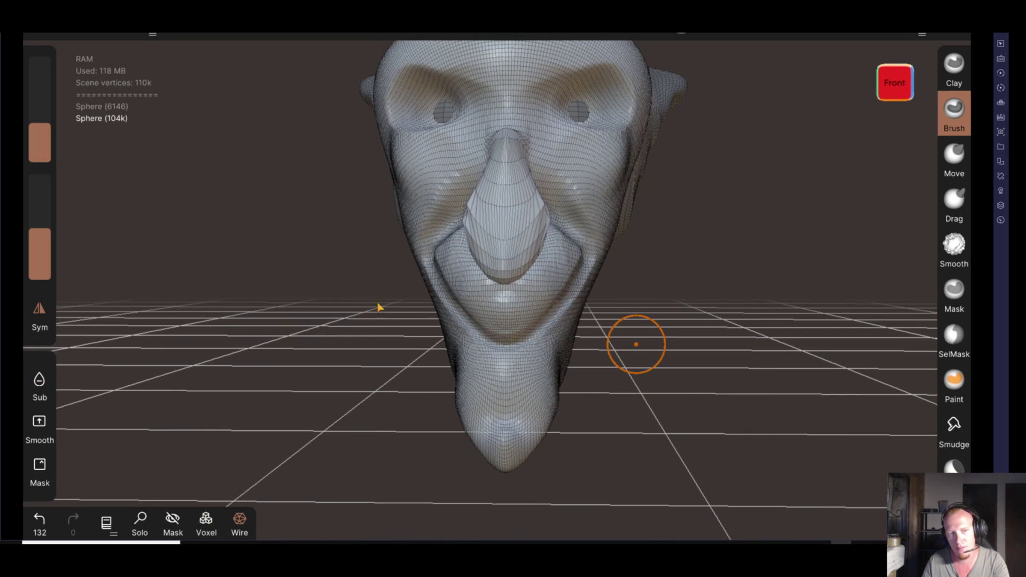
drag(47, 144, 46, 168)
drag(453, 326, 471, 314)
click(39, 520)
drag(161, 456, 283, 400)
drag(455, 258, 456, 255)
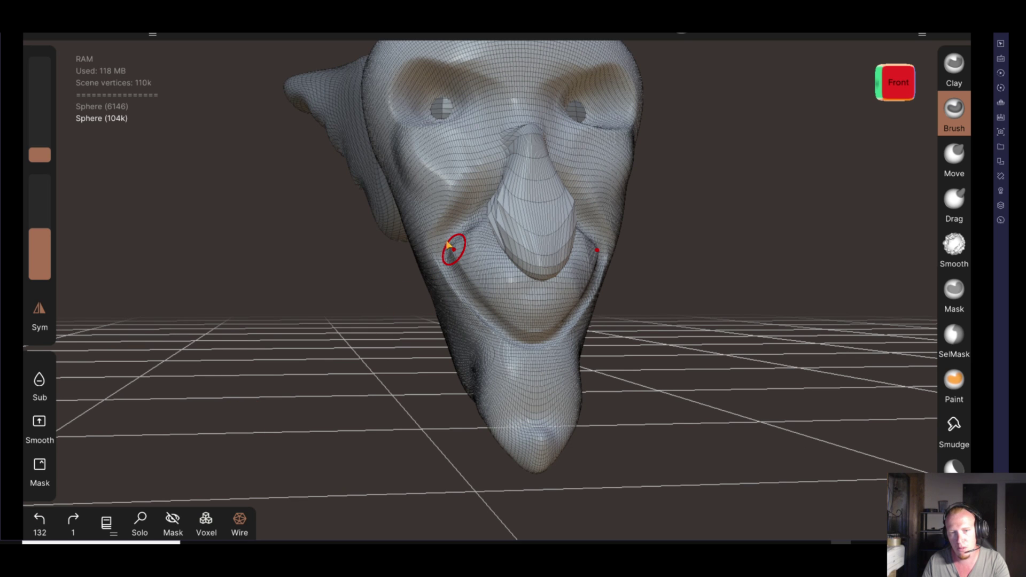
drag(453, 262, 525, 335)
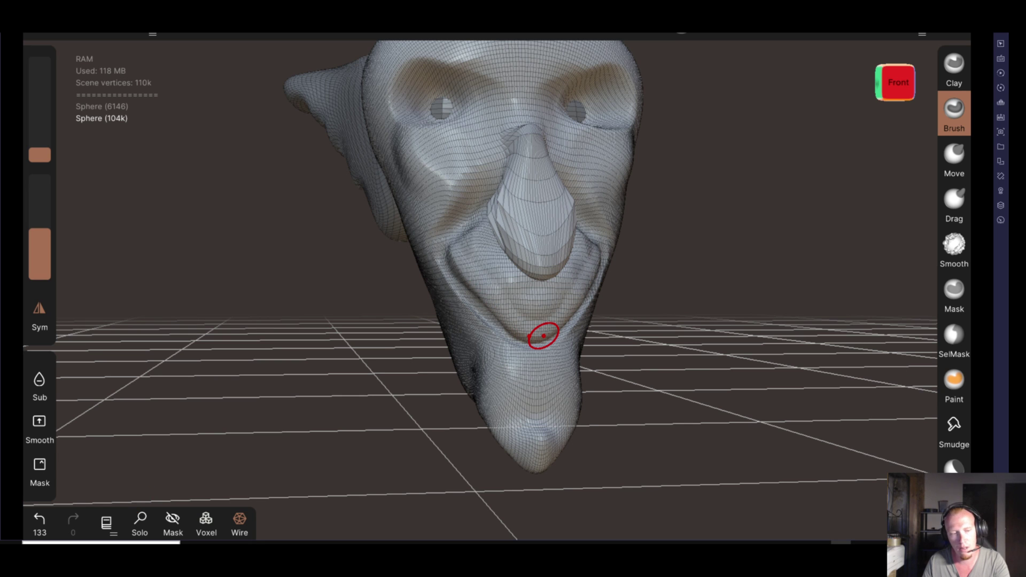
click(39, 520)
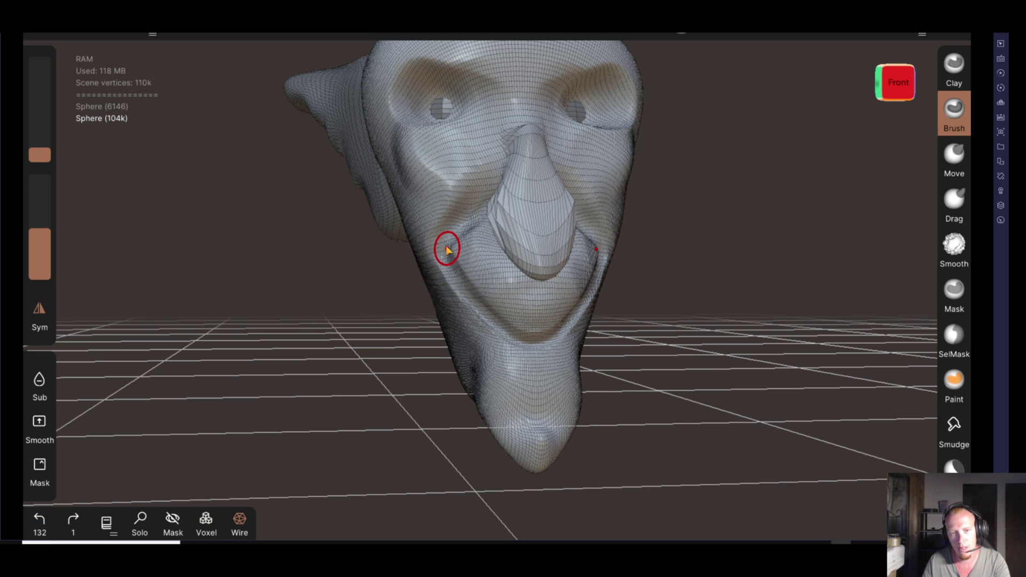
mouse_move(460, 274)
mouse_down()
mouse_move(537, 338)
mouse_move(522, 331)
mouse_up()
Check the creases from several angles and rework the cheek beside the mouth corner
drag(676, 421, 544, 427)
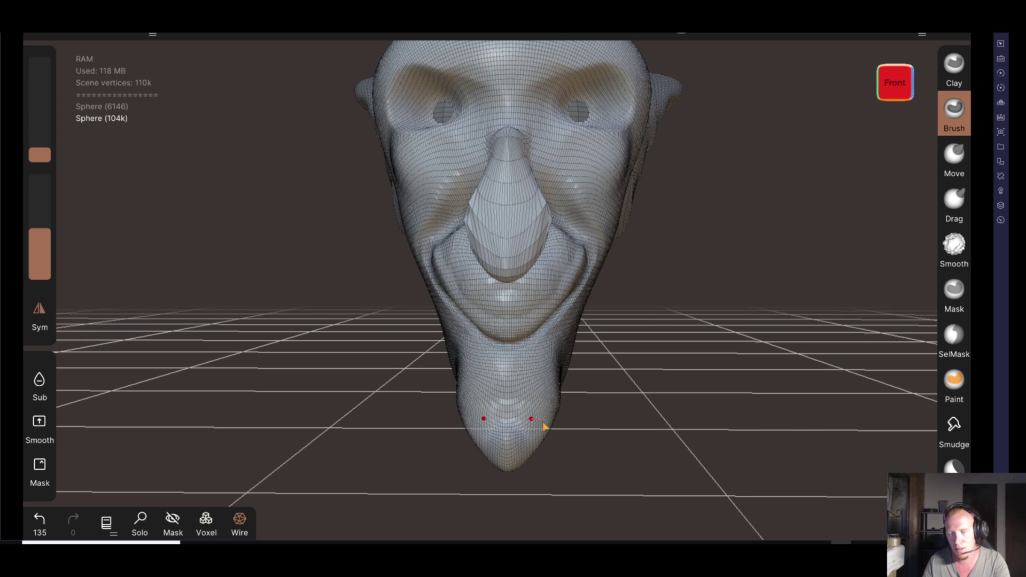
mouse_move(293, 306)
mouse_down()
mouse_move(461, 257)
mouse_move(459, 295)
mouse_up()
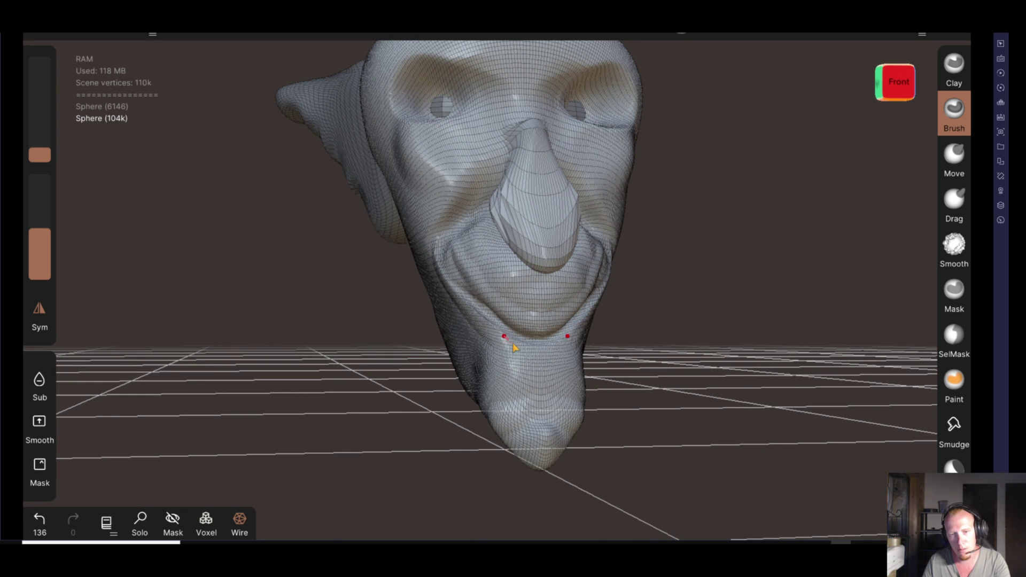
mouse_move(804, 419)
mouse_down()
mouse_move(563, 426)
mouse_move(624, 441)
mouse_move(712, 431)
mouse_move(572, 403)
mouse_up()
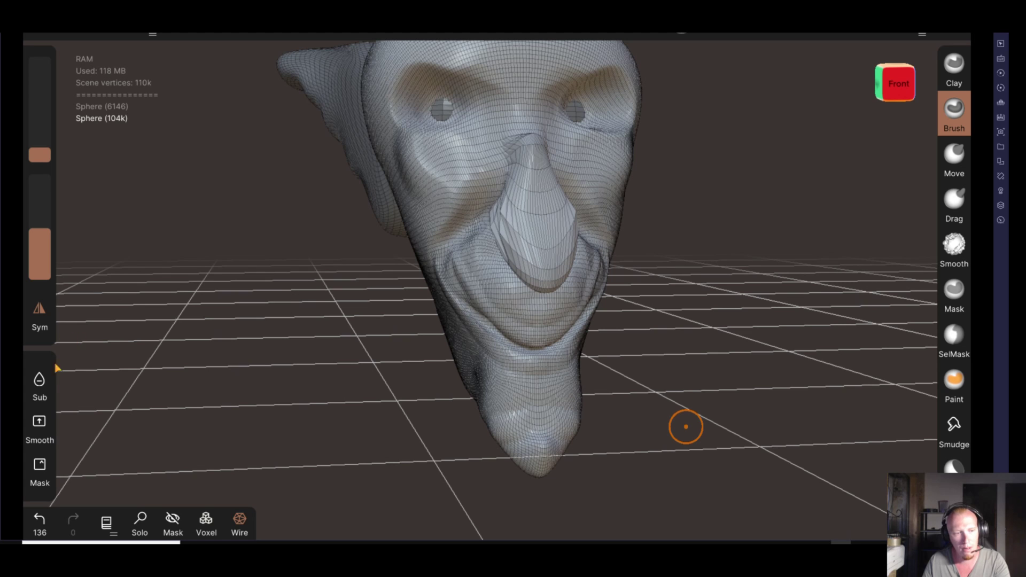
click(43, 526)
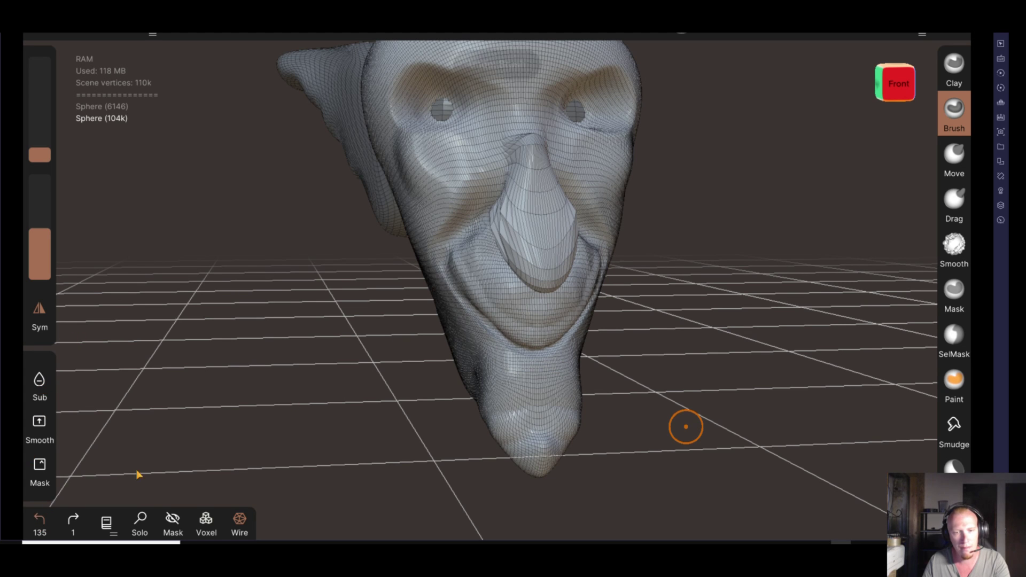
drag(448, 266, 470, 318)
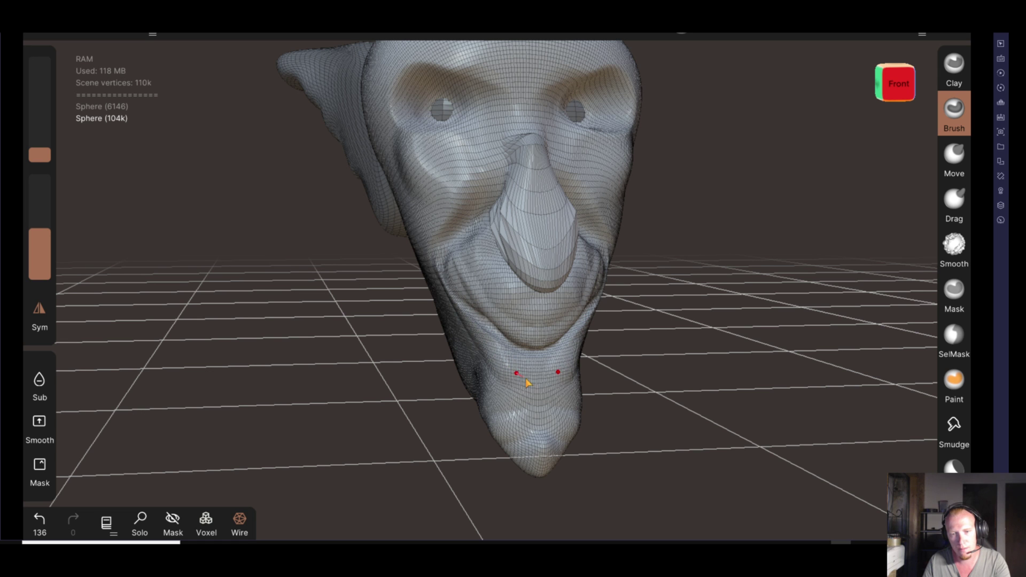
With radius 14 and strength 88%, deepen the grin creases and review from three-quarter views
drag(614, 385, 681, 396)
drag(38, 155, 40, 187)
drag(260, 315, 344, 305)
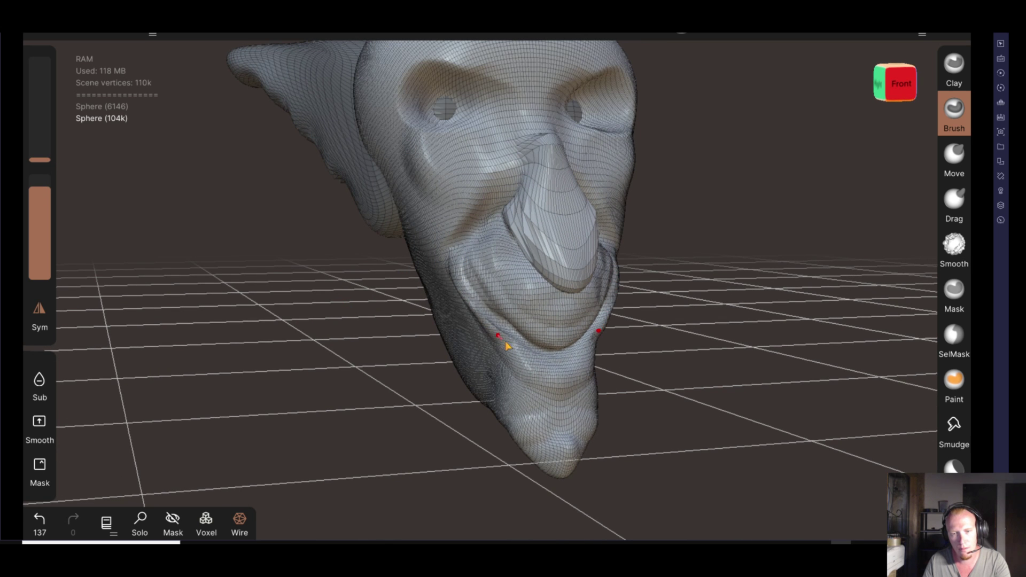
mouse_move(574, 384)
mouse_down()
mouse_move(408, 263)
mouse_move(466, 269)
mouse_move(445, 282)
mouse_up()
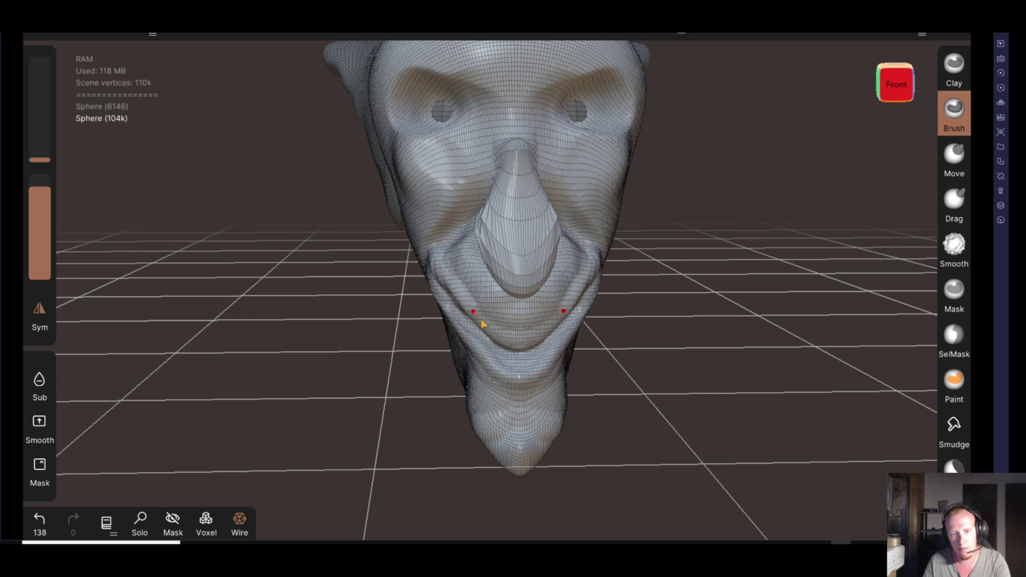
mouse_move(663, 383)
mouse_down()
mouse_move(577, 384)
mouse_move(619, 362)
mouse_up()
right_drag(502, 354, 226, 374)
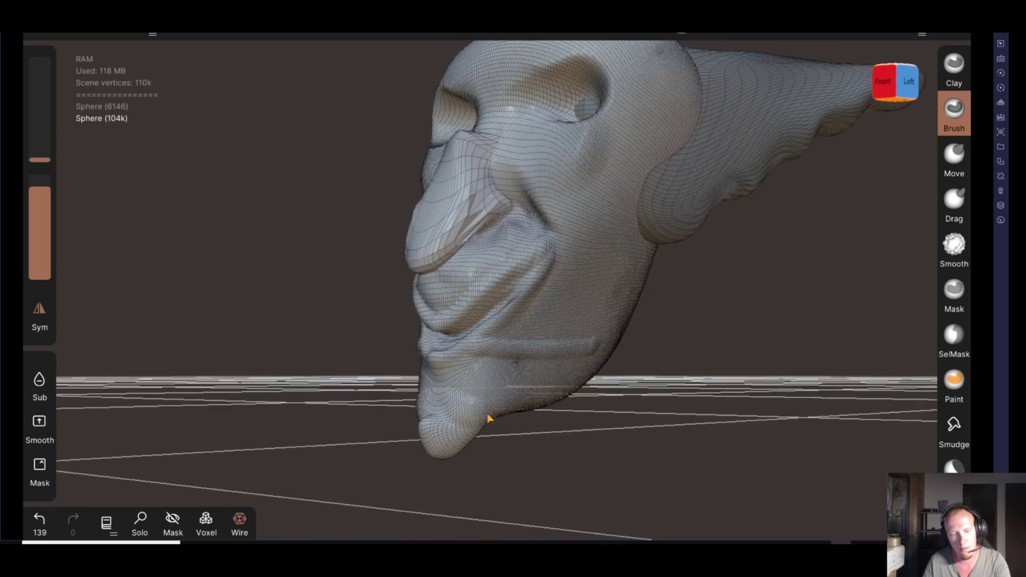
key(ctrl+z)
mouse_move(227, 374)
mouse_down()
mouse_move(233, 412)
mouse_move(454, 412)
mouse_move(633, 450)
mouse_move(711, 435)
mouse_move(600, 463)
mouse_move(621, 463)
mouse_move(586, 447)
mouse_move(576, 422)
mouse_move(627, 343)
mouse_move(627, 222)
mouse_up()
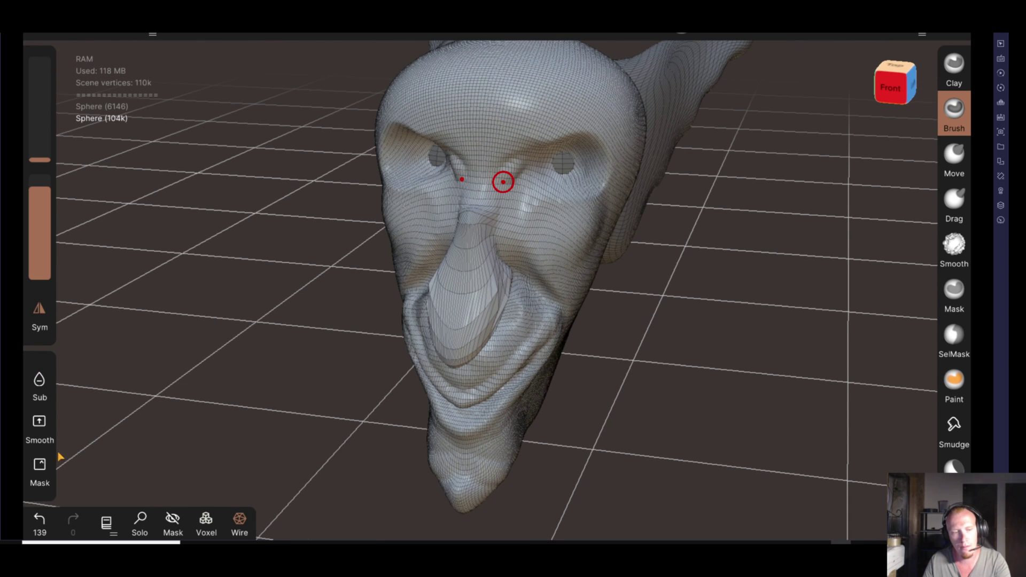
Build up a raised brow between the eyes and orbit to check it
click(40, 526)
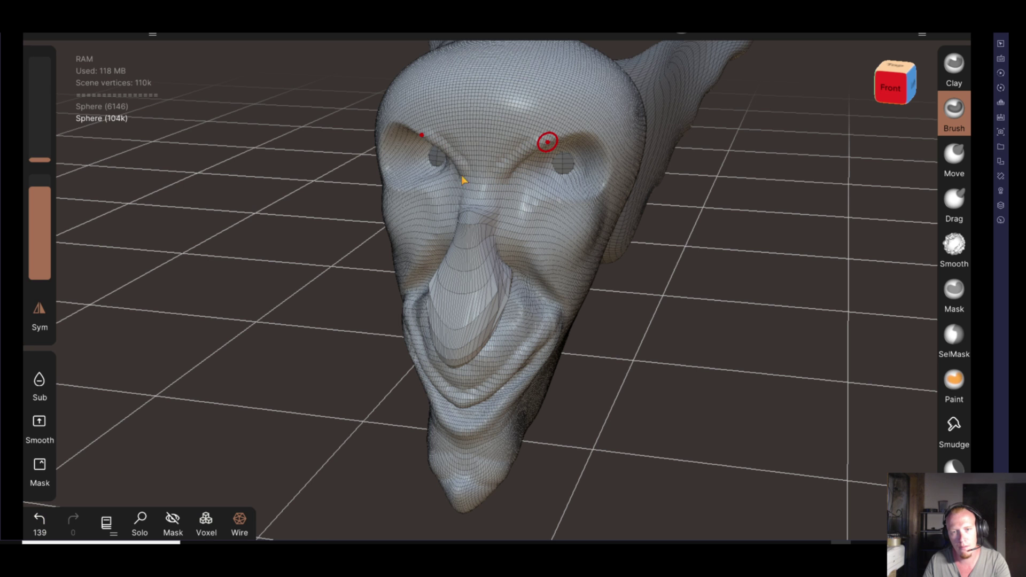
mouse_move(510, 154)
mouse_down()
mouse_move(474, 183)
mouse_move(550, 137)
mouse_move(594, 136)
mouse_up()
drag(512, 178, 537, 166)
mouse_move(522, 235)
right_down()
mouse_move(763, 304)
mouse_move(740, 320)
mouse_move(659, 247)
mouse_move(552, 258)
mouse_move(674, 269)
mouse_move(599, 246)
right_up()
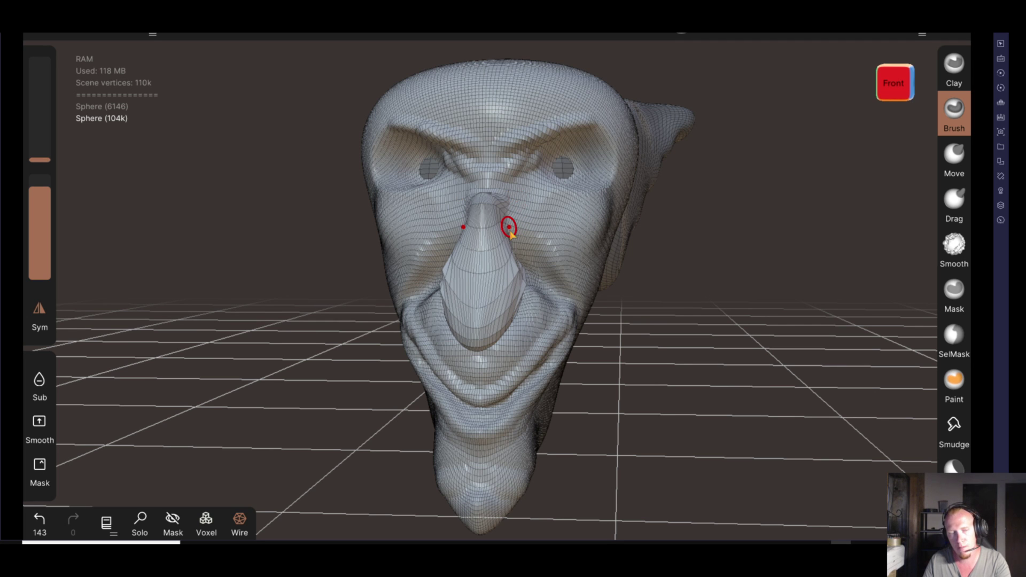
Enlarge the brush, set strength to 72%, and sculpt the cheek folds beside the nose
drag(31, 166, 33, 140)
drag(39, 191, 38, 225)
mouse_move(513, 230)
mouse_down()
mouse_move(541, 243)
mouse_move(577, 303)
mouse_up()
mouse_move(696, 351)
mouse_down()
mouse_move(508, 206)
mouse_move(561, 299)
mouse_move(663, 365)
mouse_move(716, 363)
mouse_move(687, 374)
mouse_up()
mouse_move(541, 240)
mouse_down()
mouse_move(556, 267)
mouse_move(561, 255)
mouse_up()
mouse_move(686, 358)
mouse_down()
mouse_move(597, 348)
mouse_move(643, 355)
mouse_move(668, 339)
mouse_move(562, 199)
mouse_move(584, 210)
mouse_up()
mouse_move(668, 257)
mouse_down()
mouse_move(717, 274)
mouse_move(688, 321)
mouse_move(618, 316)
mouse_move(687, 321)
mouse_move(623, 198)
mouse_up()
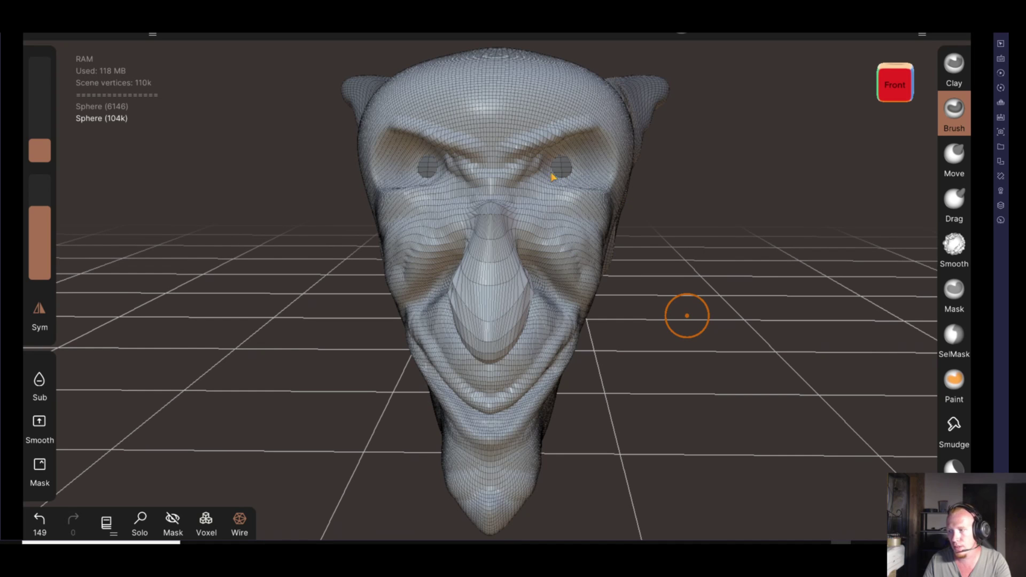
mouse_move(663, 354)
mouse_down()
mouse_move(556, 348)
mouse_move(639, 360)
mouse_move(635, 373)
mouse_up()
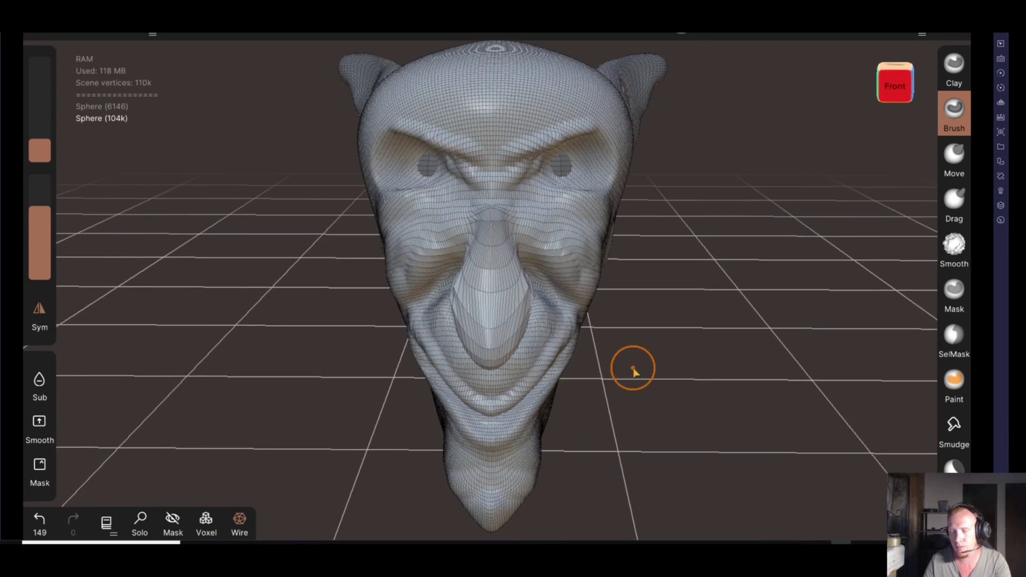
mouse_move(602, 447)
mouse_down()
mouse_move(575, 230)
mouse_move(614, 406)
mouse_move(737, 399)
mouse_move(655, 391)
mouse_up()
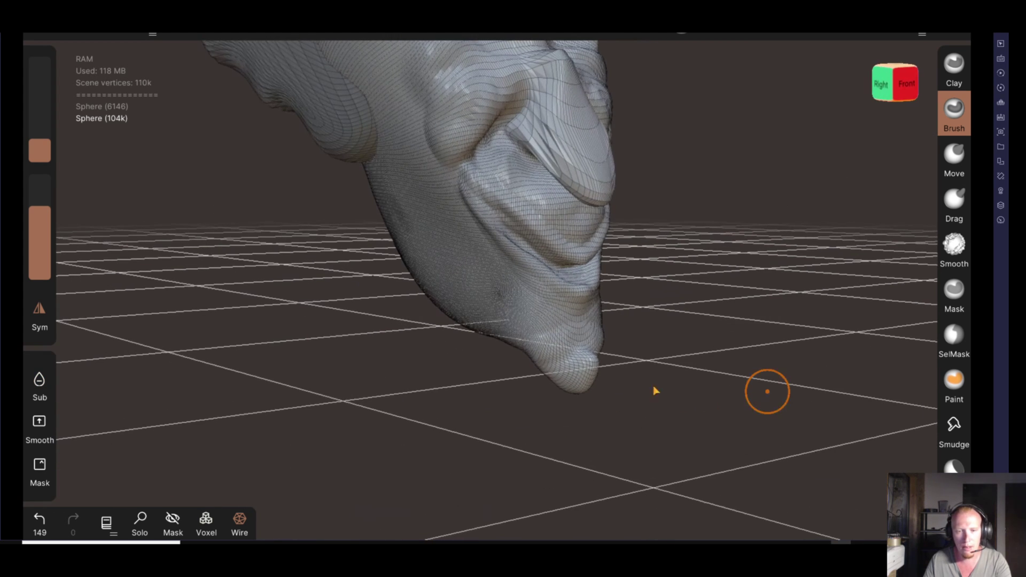
Using the Move brush at radius 74, pull the chin tip outward, then smooth it
click(953, 155)
drag(41, 140, 40, 131)
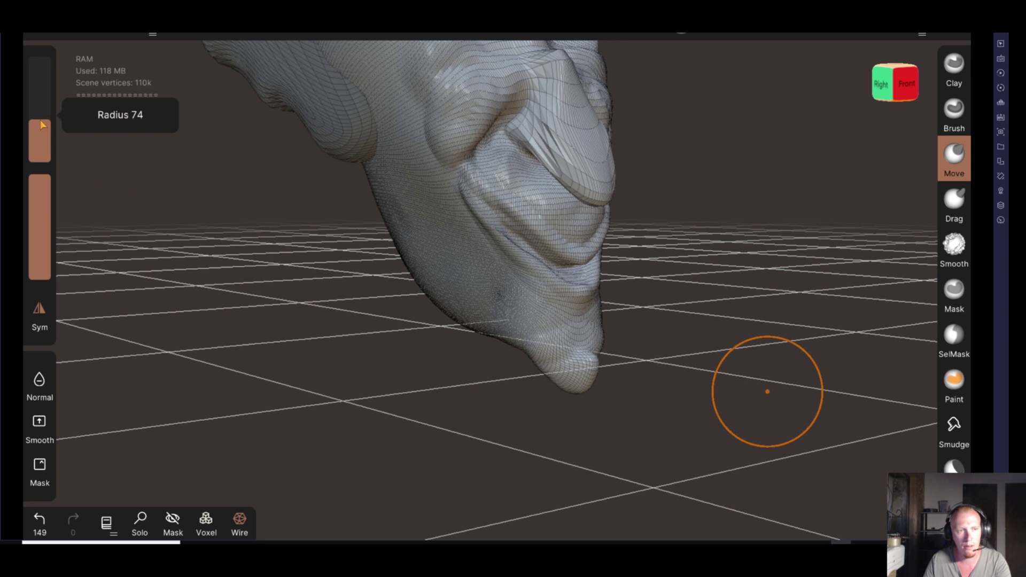
drag(586, 386, 584, 367)
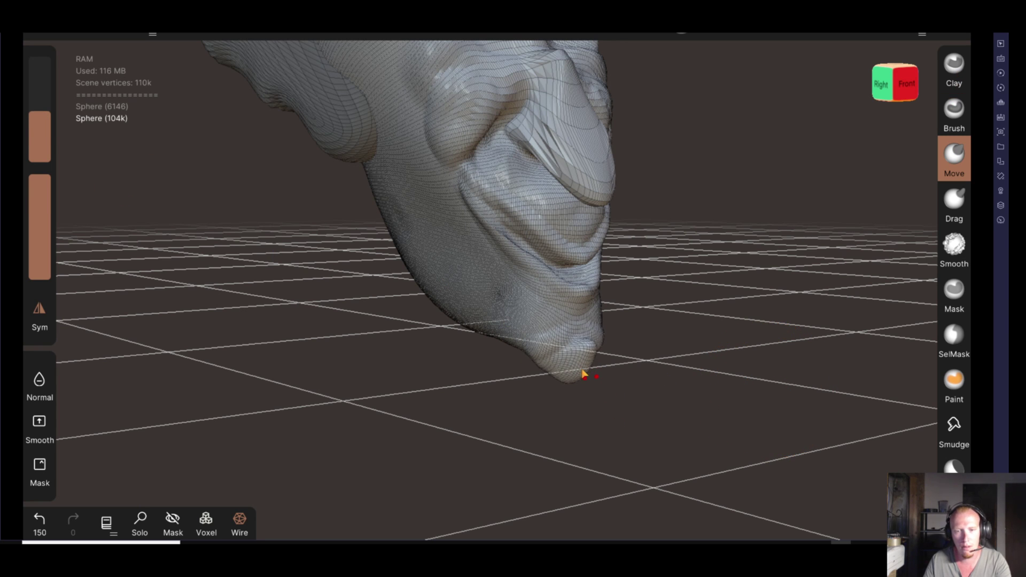
drag(556, 415, 604, 424)
key(shift)
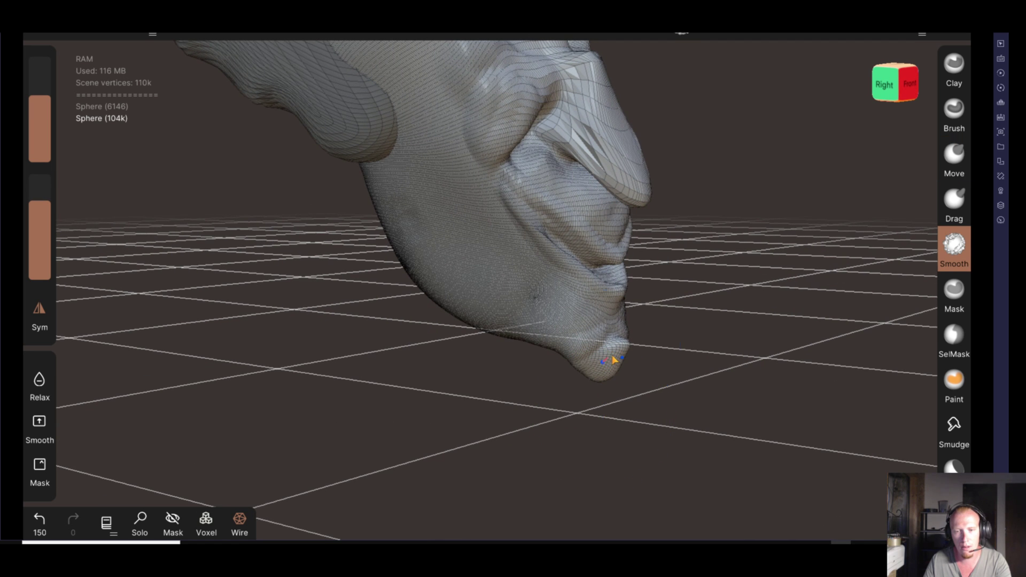
mouse_move(603, 366)
shift+mouse_down()
mouse_move(616, 364)
mouse_move(657, 396)
mouse_move(537, 407)
shift+mouse_up()
Zoom in, review the whole head, and smooth the cheek surface with a smaller brush
scroll(537, 407, up, 2)
scroll(596, 371, up, 2)
scroll(596, 374, up, 1)
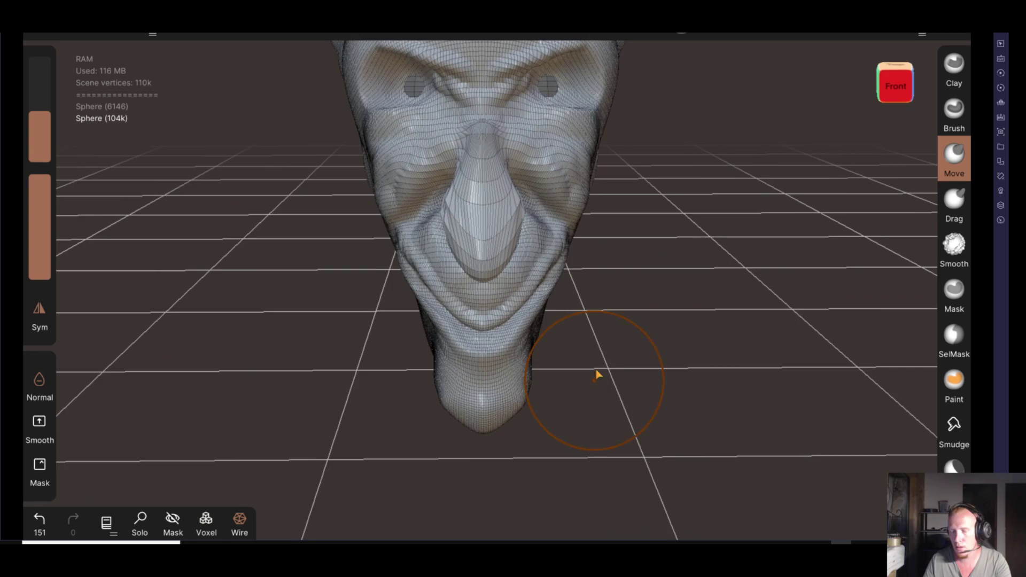
scroll(611, 379, up, 2)
mouse_move(611, 379)
mouse_down()
mouse_move(650, 380)
mouse_move(612, 355)
mouse_move(653, 322)
mouse_move(635, 353)
mouse_move(513, 337)
mouse_move(471, 315)
mouse_up()
mouse_move(645, 394)
mouse_down()
mouse_move(725, 396)
mouse_move(613, 396)
mouse_move(741, 442)
mouse_move(749, 412)
mouse_up()
drag(40, 127, 41, 145)
key(shift)
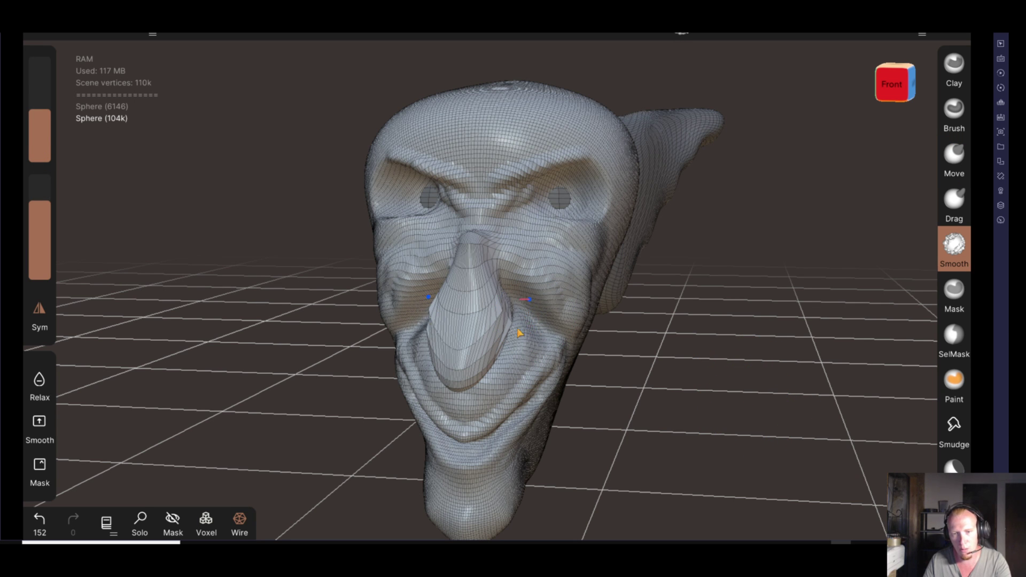
mouse_move(547, 305)
shift+mouse_down()
mouse_move(533, 297)
mouse_move(563, 396)
mouse_move(465, 401)
shift+mouse_up()
Smooth the bridge of the nose and orbit to the head's right side
key(shift)
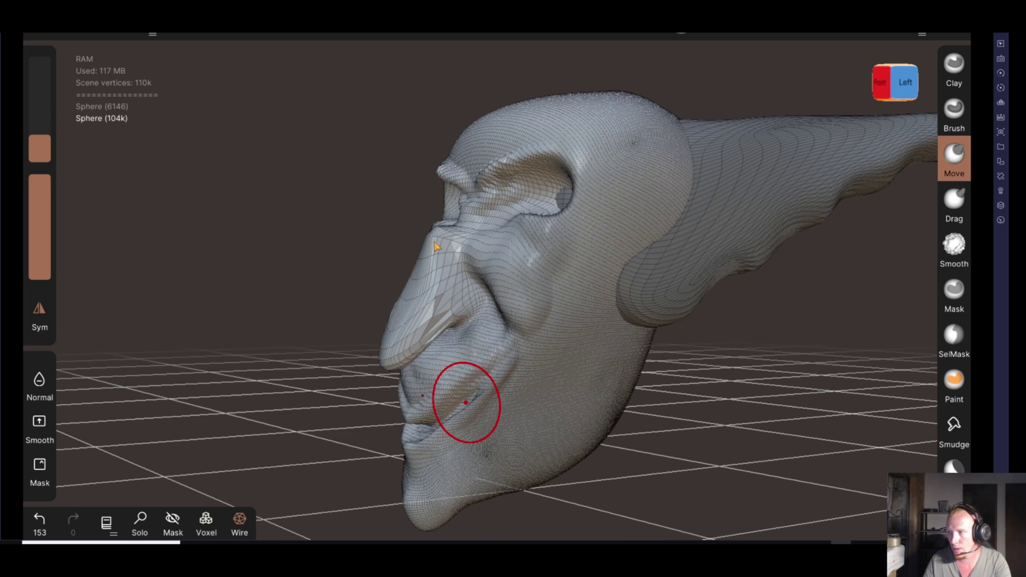
drag(233, 311, 213, 314)
shift+drag(428, 249, 436, 249)
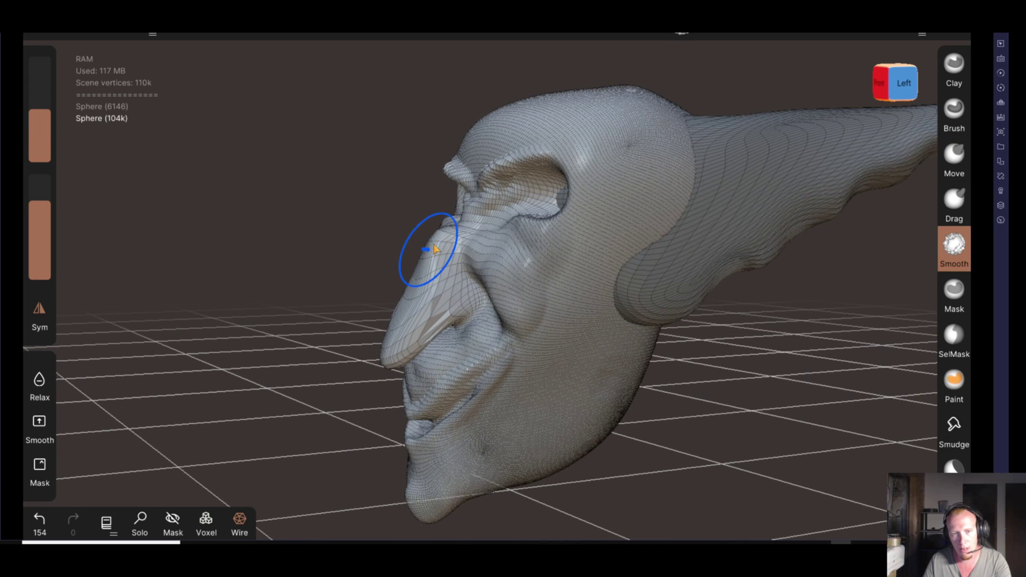
mouse_move(327, 378)
mouse_down()
mouse_move(367, 408)
mouse_move(428, 394)
mouse_up()
shift+drag(464, 324, 451, 348)
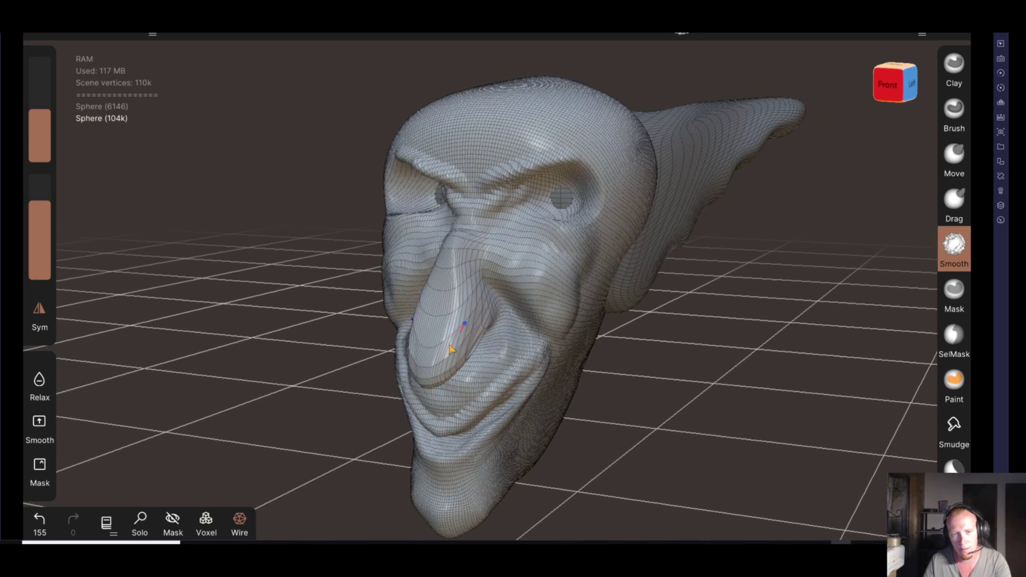
mouse_move(317, 385)
mouse_down()
mouse_move(665, 388)
mouse_move(89, 177)
mouse_up()
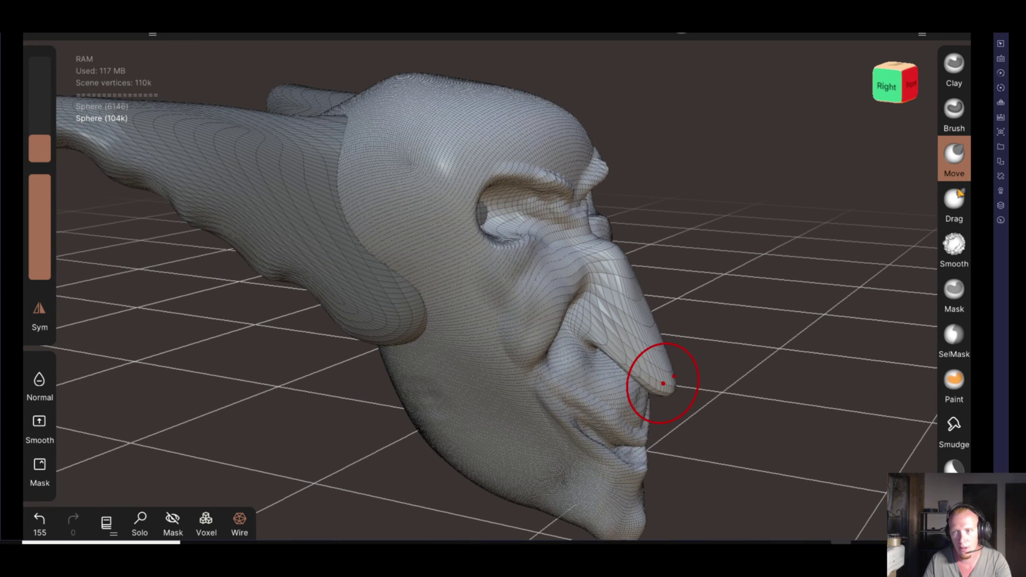
Pull the nose tip forward into a longer, hooked point with a larger Move brush
mouse_move(643, 306)
mouse_down()
mouse_move(714, 361)
mouse_move(235, 350)
mouse_up()
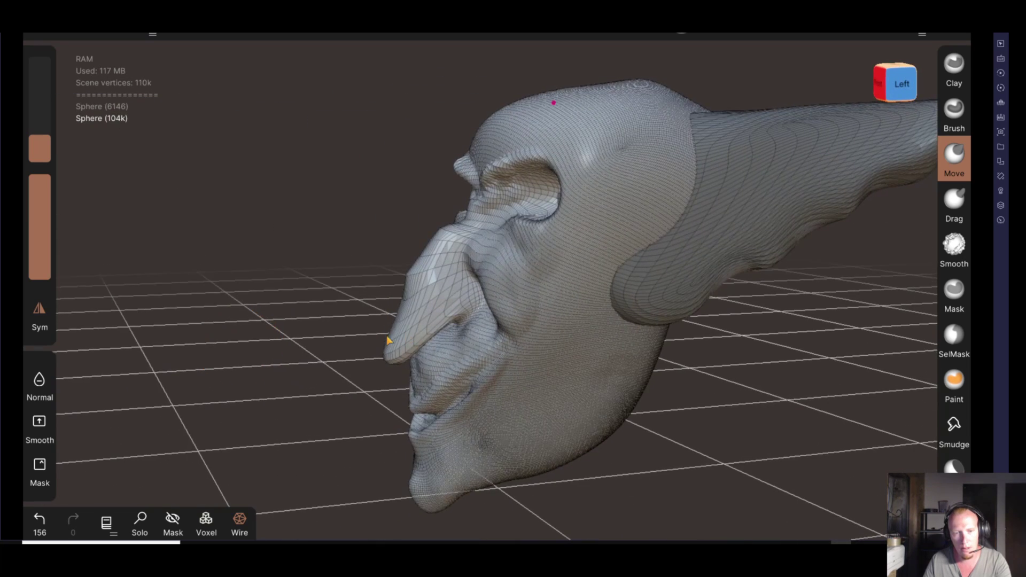
drag(40, 146, 40, 124)
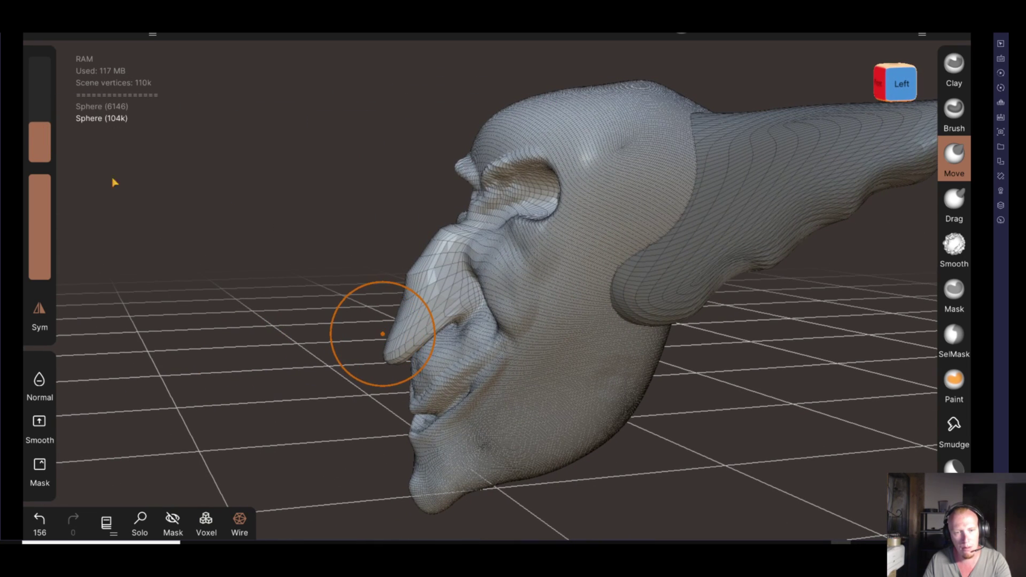
mouse_move(390, 346)
mouse_down()
mouse_move(383, 333)
mouse_move(401, 296)
mouse_up()
mouse_move(342, 313)
mouse_down()
mouse_move(508, 324)
mouse_move(715, 280)
mouse_move(681, 270)
mouse_up()
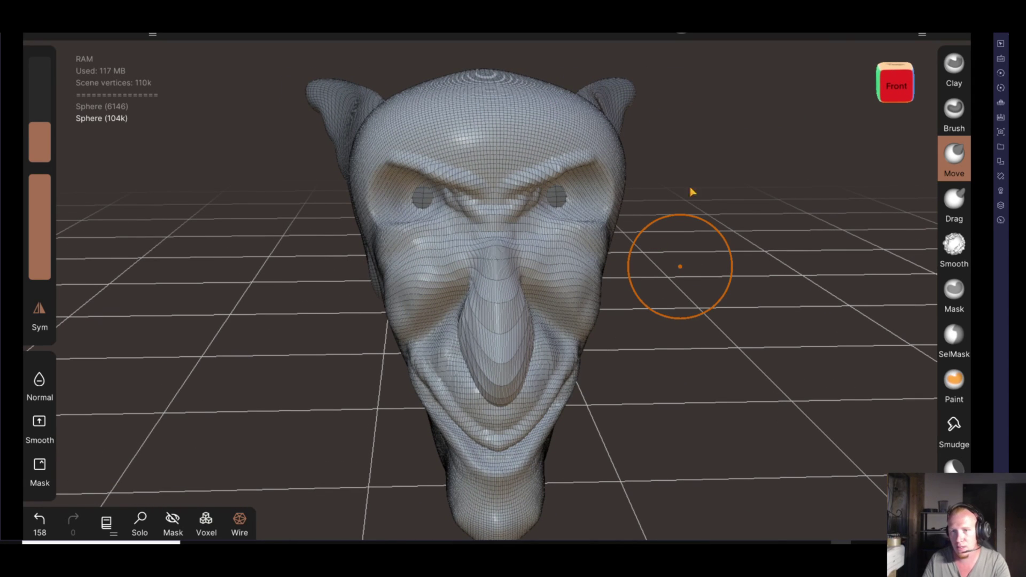
key(alt+Tab)
drag(529, 61, 510, 63)
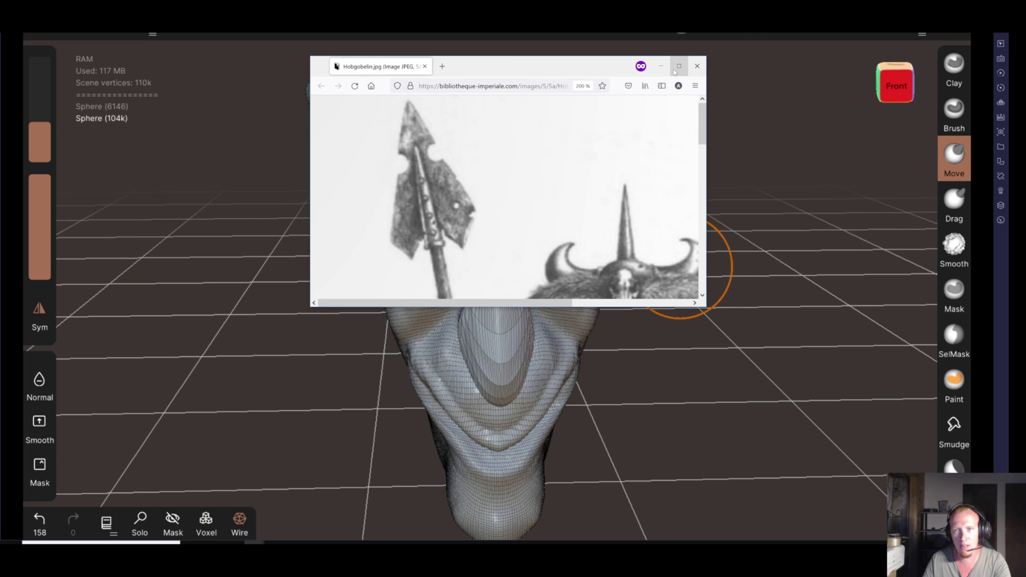
click(679, 66)
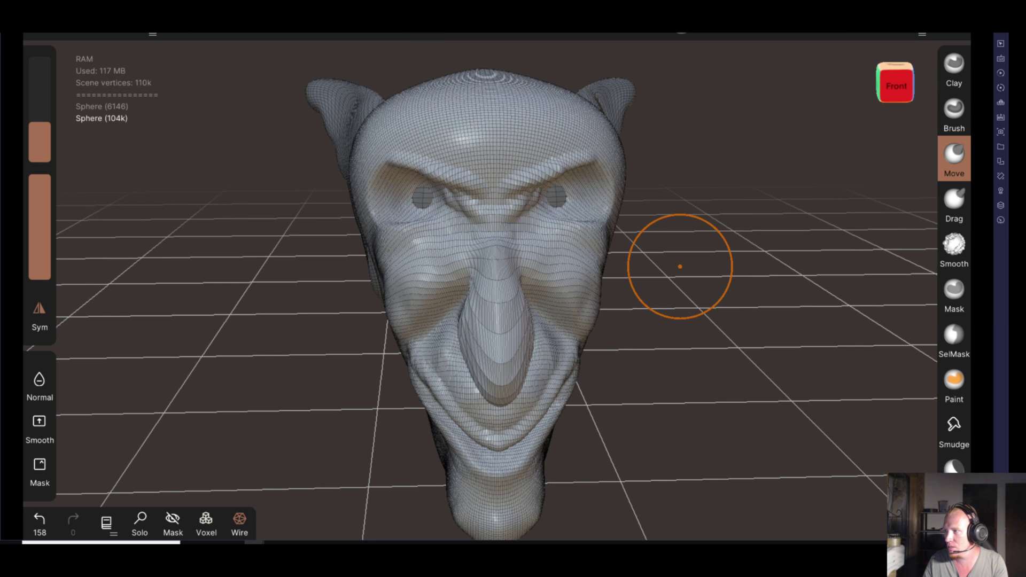
Smooth the brow ridge from a three-quarter view
mouse_move(665, 184)
mouse_down()
mouse_move(623, 243)
mouse_move(557, 218)
mouse_up()
key(shift)
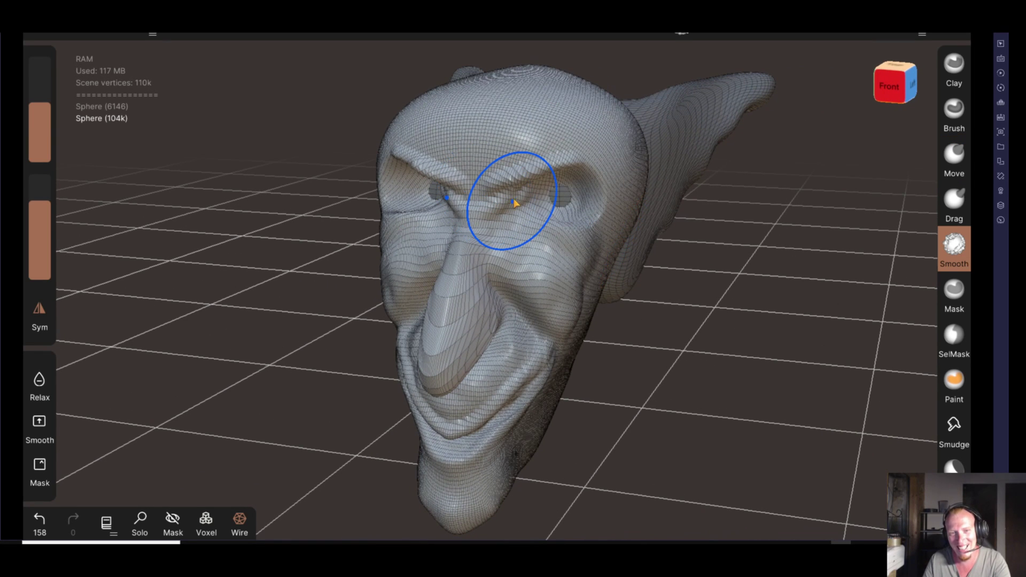
mouse_move(516, 190)
shift+mouse_down()
mouse_move(508, 179)
mouse_move(551, 160)
shift+mouse_up()
mouse_move(681, 287)
mouse_down()
mouse_move(717, 277)
mouse_move(712, 298)
mouse_move(739, 303)
mouse_move(744, 314)
mouse_move(694, 320)
mouse_move(683, 309)
mouse_move(603, 300)
mouse_move(652, 286)
mouse_move(733, 378)
mouse_move(600, 394)
mouse_move(790, 401)
mouse_move(608, 419)
mouse_move(653, 379)
mouse_move(737, 348)
mouse_up()
Smooth the creases beside the mouth and the grin corner, then zoom out to the whole head
key(shift)
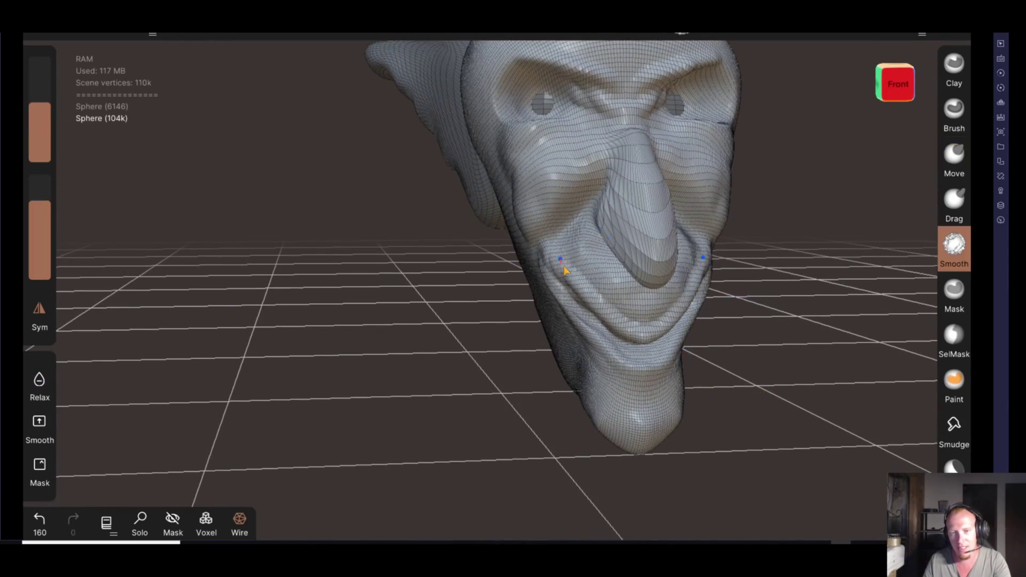
mouse_move(641, 319)
mouse_down()
mouse_move(652, 328)
mouse_move(566, 355)
mouse_move(476, 348)
mouse_move(600, 270)
mouse_up()
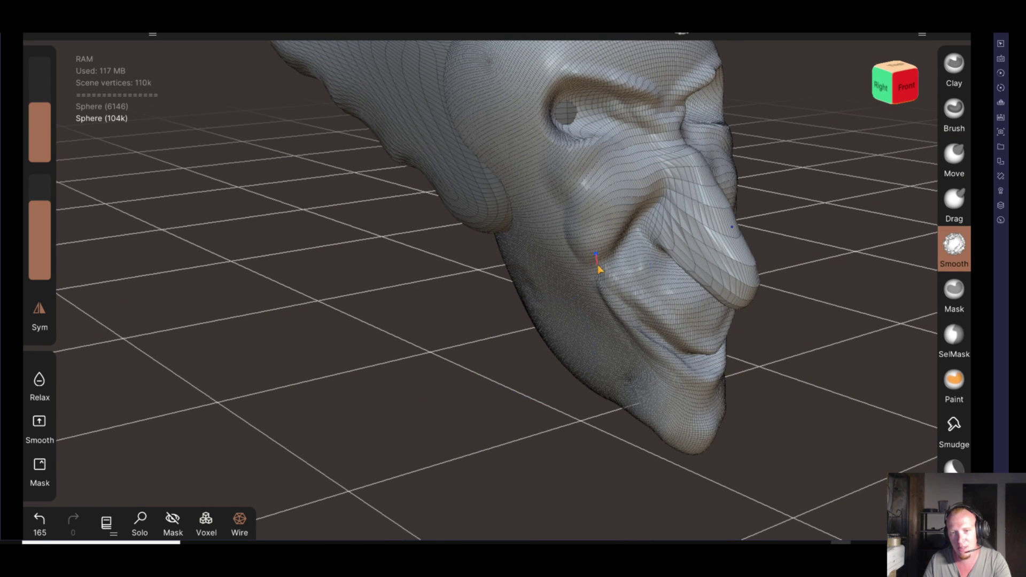
mouse_move(565, 300)
mouse_down()
mouse_move(412, 378)
mouse_move(517, 297)
mouse_move(551, 288)
mouse_up()
mouse_move(460, 342)
mouse_down()
mouse_move(410, 364)
mouse_move(264, 355)
mouse_move(765, 394)
mouse_move(711, 378)
mouse_move(634, 378)
mouse_move(648, 408)
mouse_move(687, 412)
mouse_up()
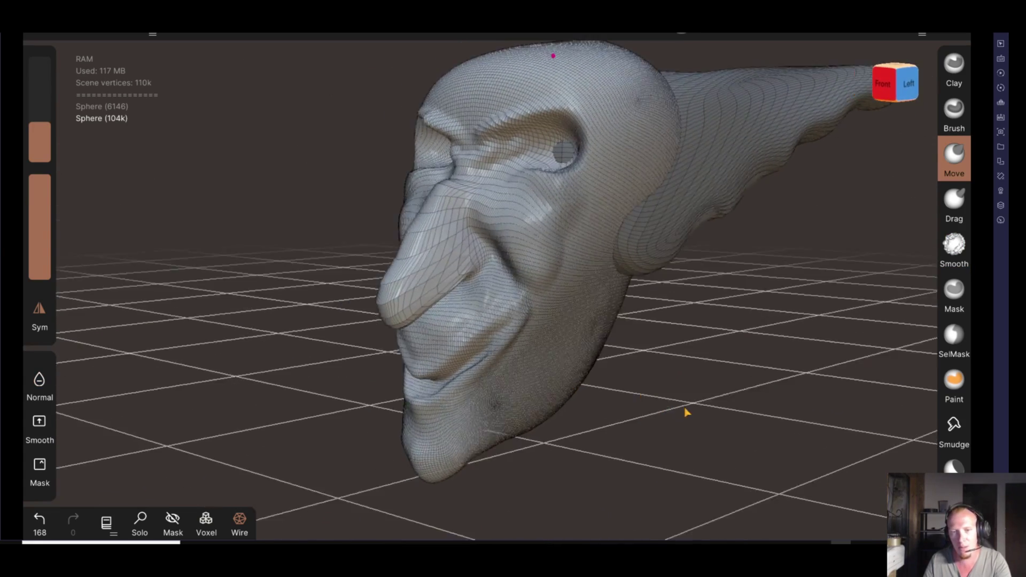
scroll(687, 412, down, 3)
mouse_move(623, 339)
mouse_down()
mouse_move(650, 319)
mouse_move(644, 334)
mouse_move(786, 339)
mouse_move(704, 366)
mouse_move(742, 367)
mouse_move(689, 305)
mouse_move(736, 304)
mouse_up()
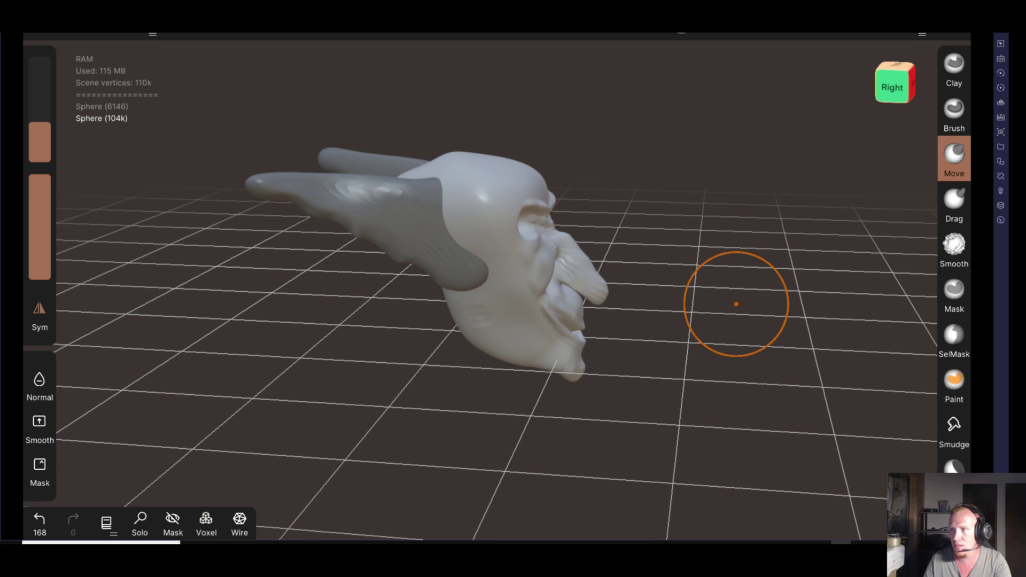
Select the Sphere (6146) ear piece and orbit to view the ears from above
mouse_move(577, 258)
mouse_down()
mouse_move(585, 206)
mouse_move(307, 211)
mouse_move(674, 292)
mouse_move(498, 295)
mouse_up()
click(633, 193)
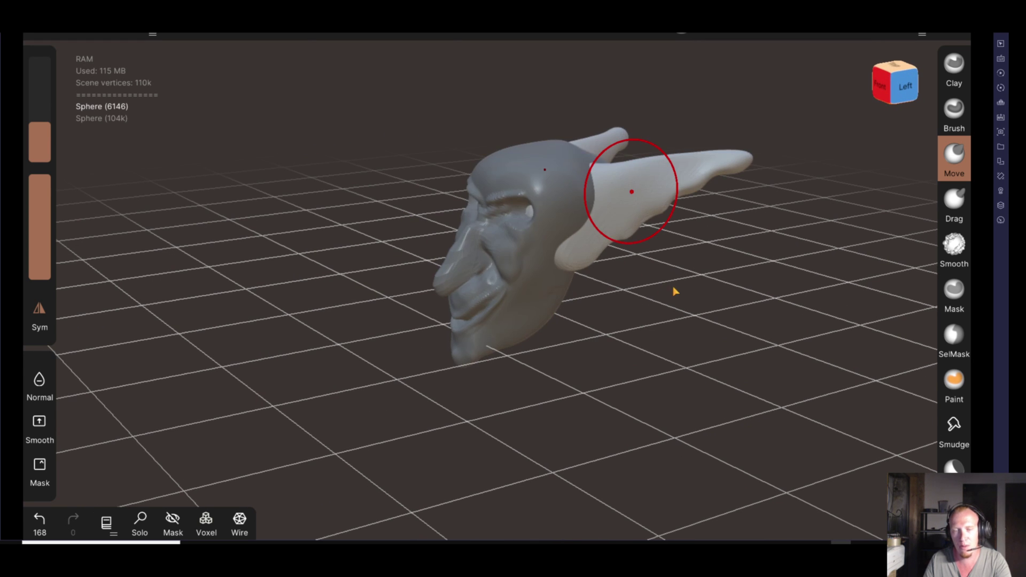
drag(676, 291, 563, 367)
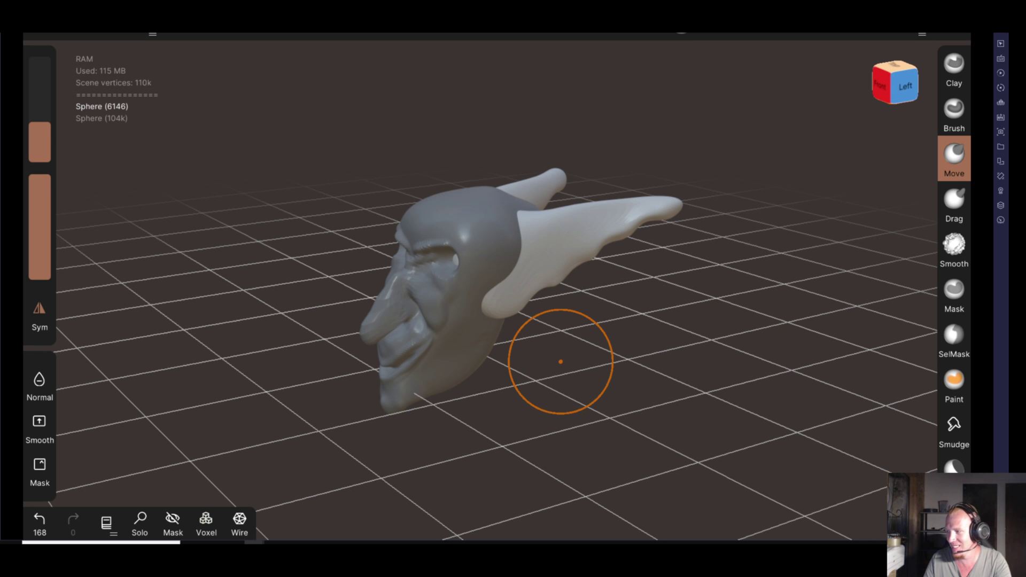
mouse_move(664, 348)
mouse_down()
mouse_move(632, 372)
mouse_move(649, 305)
mouse_move(628, 316)
mouse_up()
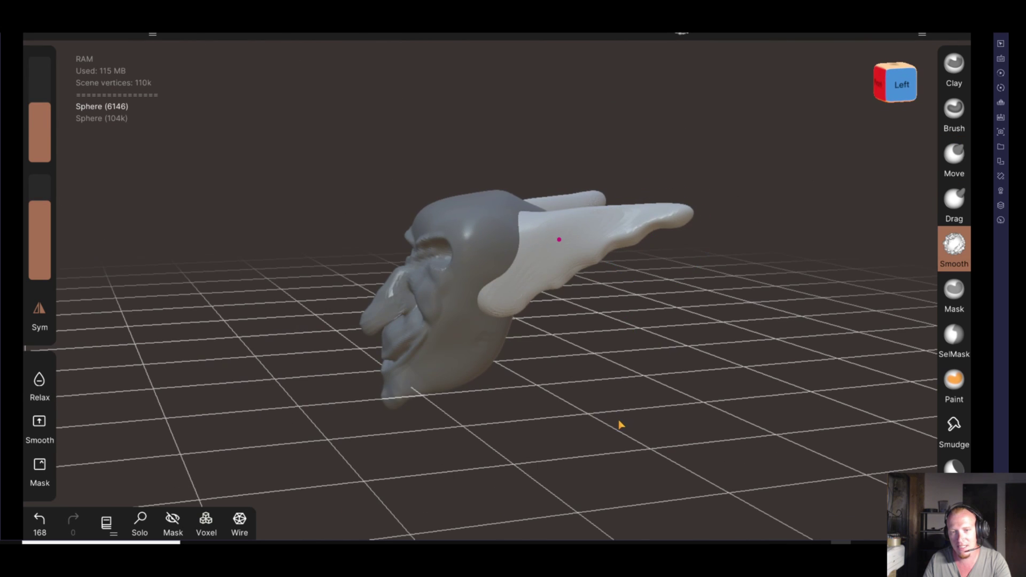
Choose the Brush tool, enlarge it, set strength about 60%, and undo a test stroke on the ear
click(954, 109)
drag(733, 344, 398, 213)
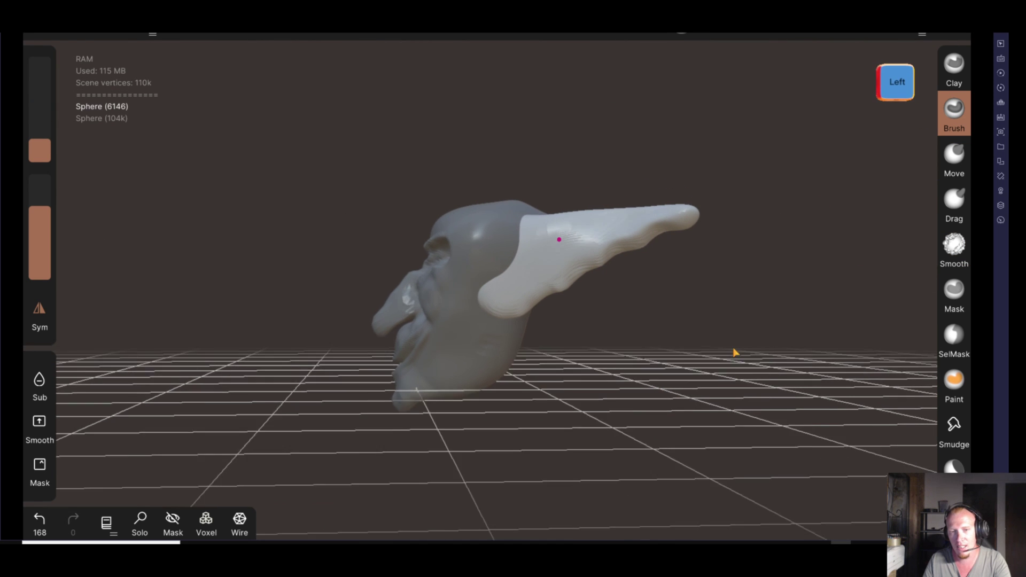
drag(49, 152, 43, 123)
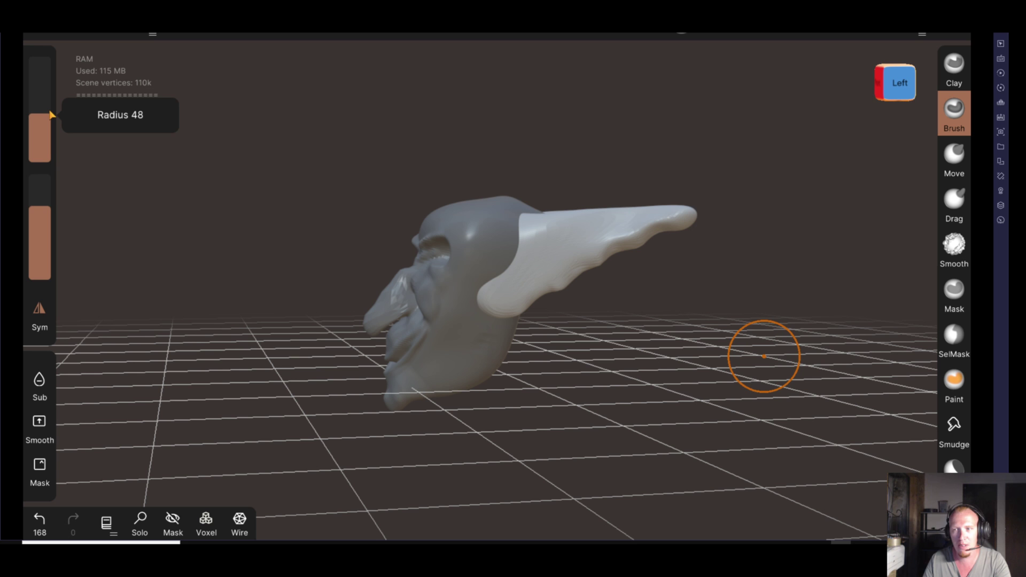
drag(48, 199, 48, 276)
drag(48, 238, 48, 205)
mouse_move(630, 389)
mouse_down()
mouse_move(639, 373)
mouse_move(632, 346)
mouse_move(608, 314)
mouse_up()
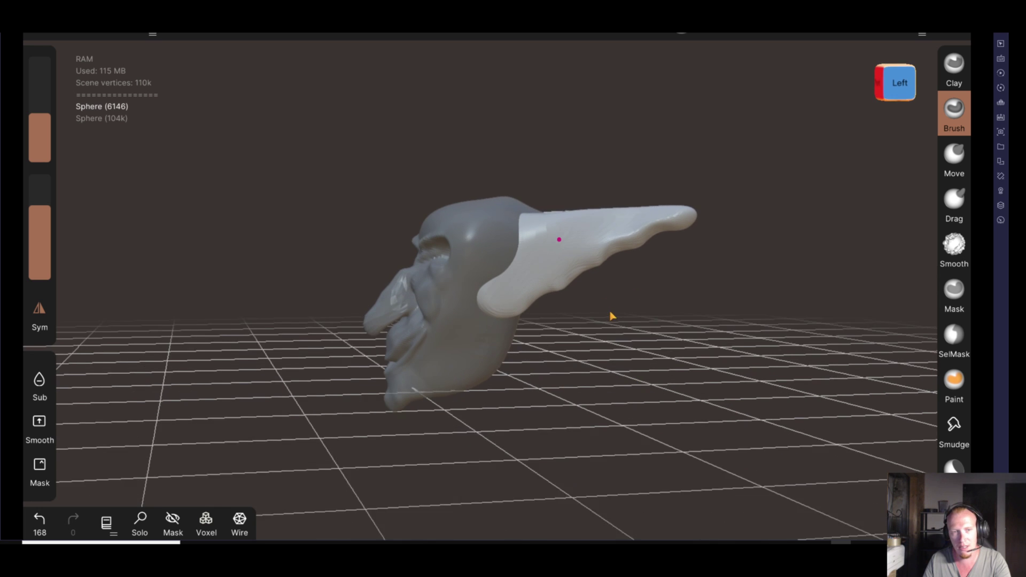
click(527, 261)
click(48, 526)
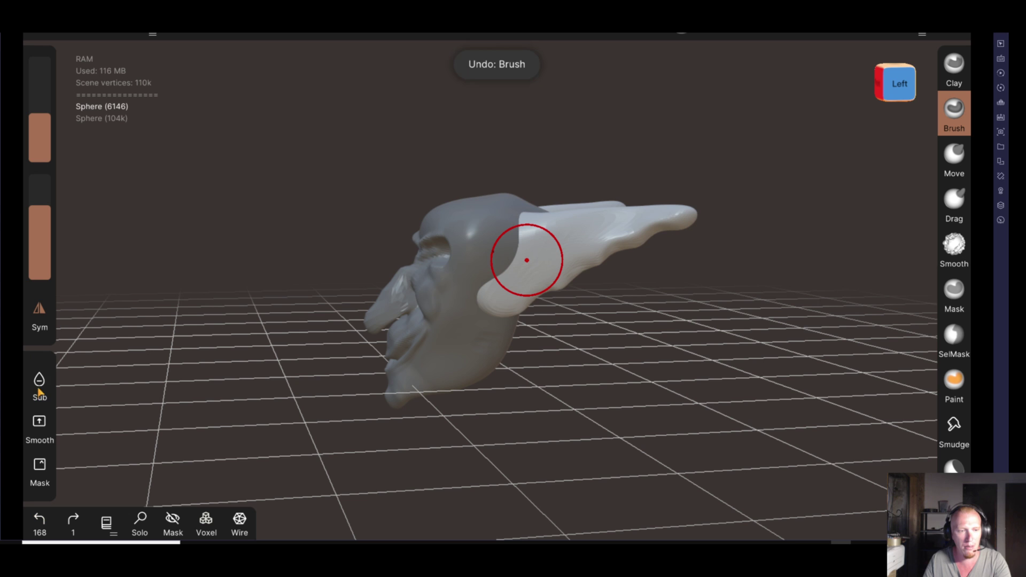
At radius 31 and strength 79%, carve grooves and ridges along the ear
drag(40, 122, 40, 142)
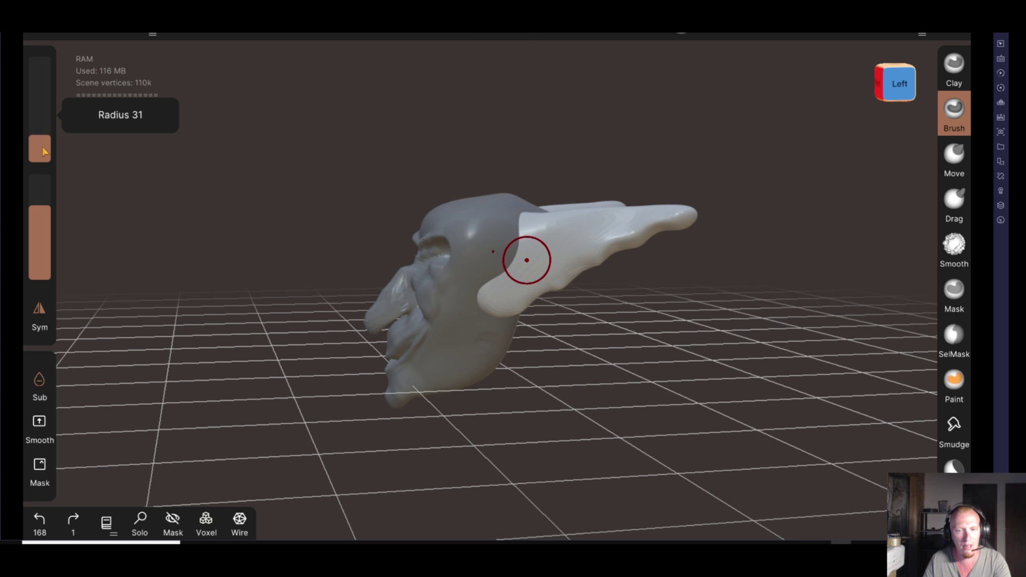
drag(42, 206, 43, 182)
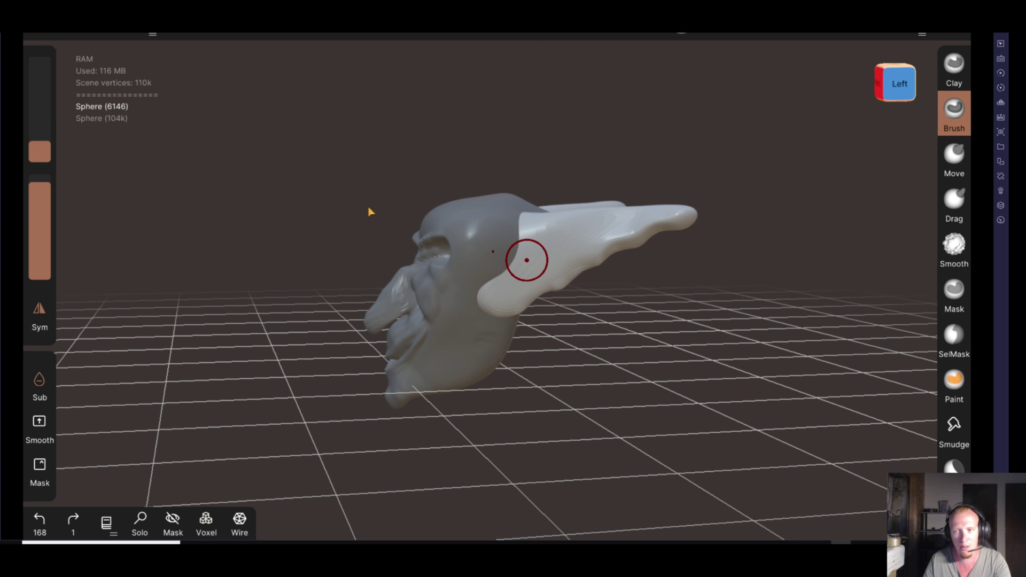
mouse_move(628, 310)
mouse_down()
mouse_move(614, 288)
mouse_move(605, 305)
mouse_up()
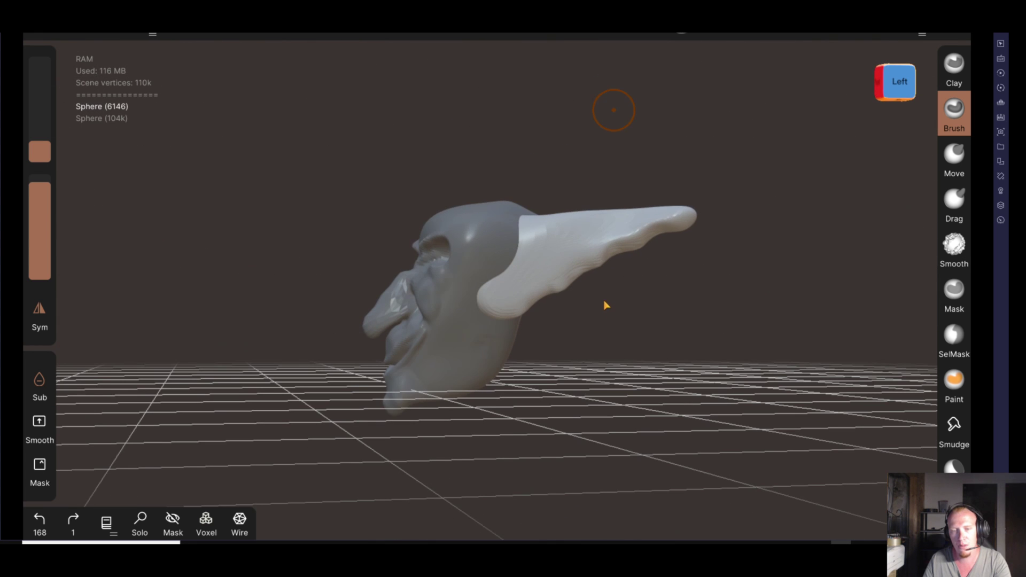
scroll(603, 299, up, 3)
scroll(601, 293, up, 3)
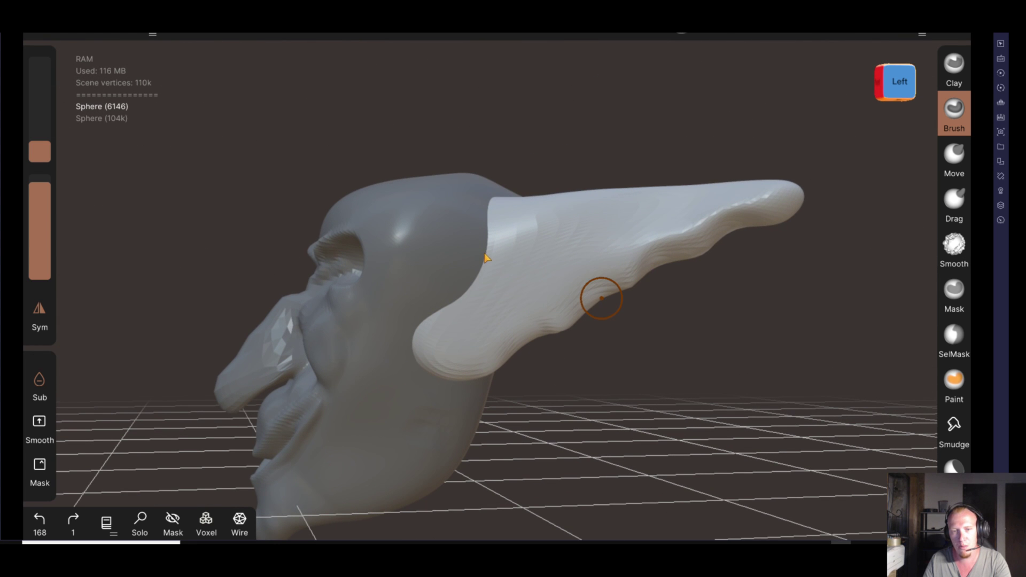
mouse_move(486, 258)
mouse_down()
mouse_move(503, 244)
mouse_move(515, 259)
mouse_move(436, 331)
mouse_up()
mouse_move(597, 380)
mouse_down()
mouse_move(788, 403)
mouse_move(609, 394)
mouse_move(652, 351)
mouse_move(943, 380)
mouse_move(641, 367)
mouse_move(606, 305)
mouse_up()
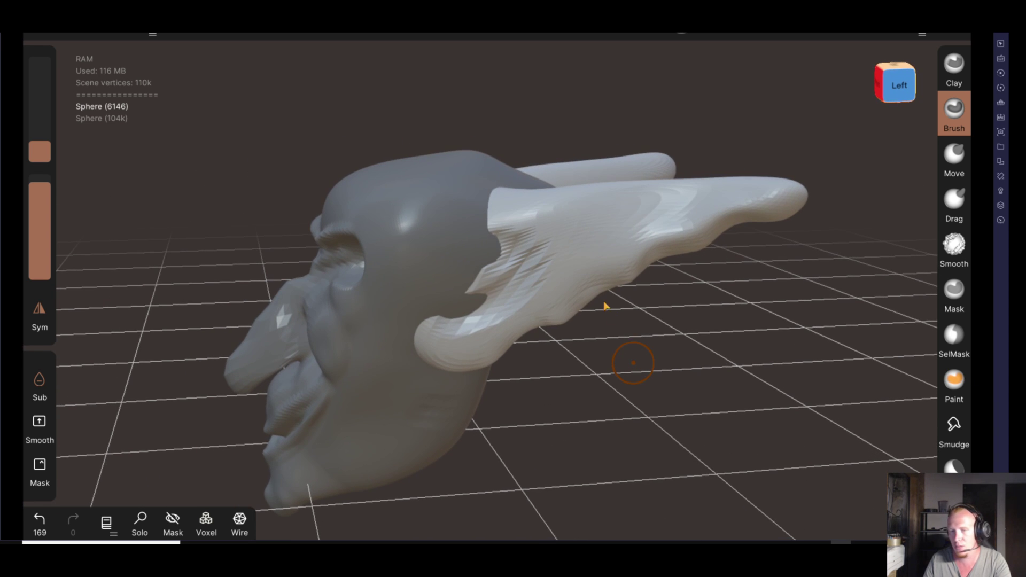
mouse_move(582, 225)
mouse_down()
mouse_move(613, 236)
mouse_move(680, 213)
mouse_up()
mouse_move(648, 355)
mouse_down()
mouse_move(700, 378)
mouse_move(557, 385)
mouse_move(424, 371)
mouse_move(548, 419)
mouse_move(479, 428)
mouse_move(324, 175)
mouse_up()
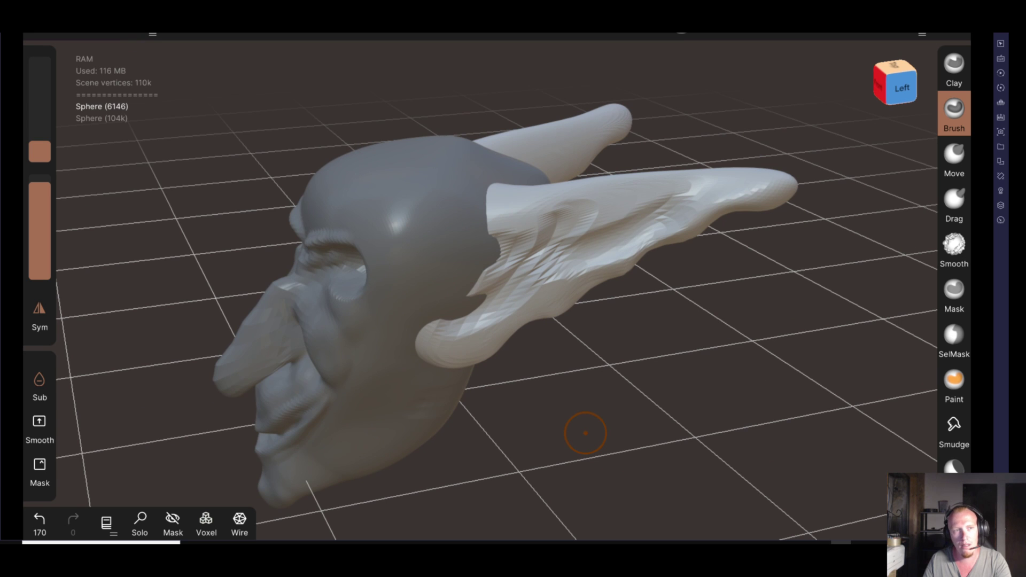
Check the Scene list, then select the head mesh Sphere (104k) and zoom in on the face
click(112, 35)
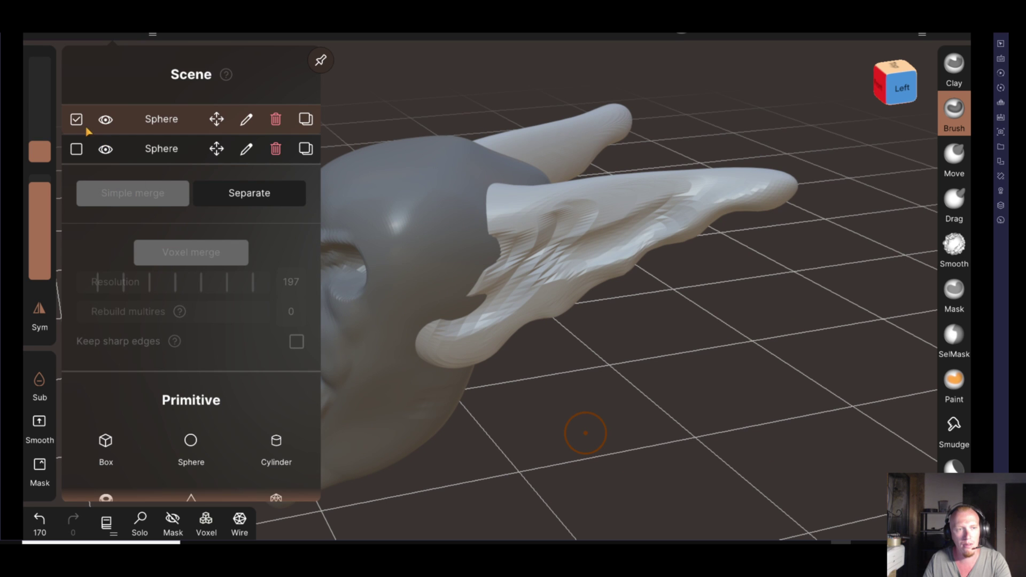
mouse_move(632, 391)
mouse_down()
mouse_move(864, 374)
mouse_move(599, 413)
mouse_move(687, 407)
mouse_move(614, 296)
mouse_move(660, 355)
mouse_move(532, 351)
mouse_up()
mouse_move(688, 393)
mouse_down()
mouse_move(613, 401)
mouse_move(297, 201)
mouse_move(312, 211)
mouse_up()
click(312, 208)
mouse_move(620, 396)
mouse_down()
mouse_move(454, 372)
mouse_move(604, 397)
mouse_move(731, 323)
mouse_up()
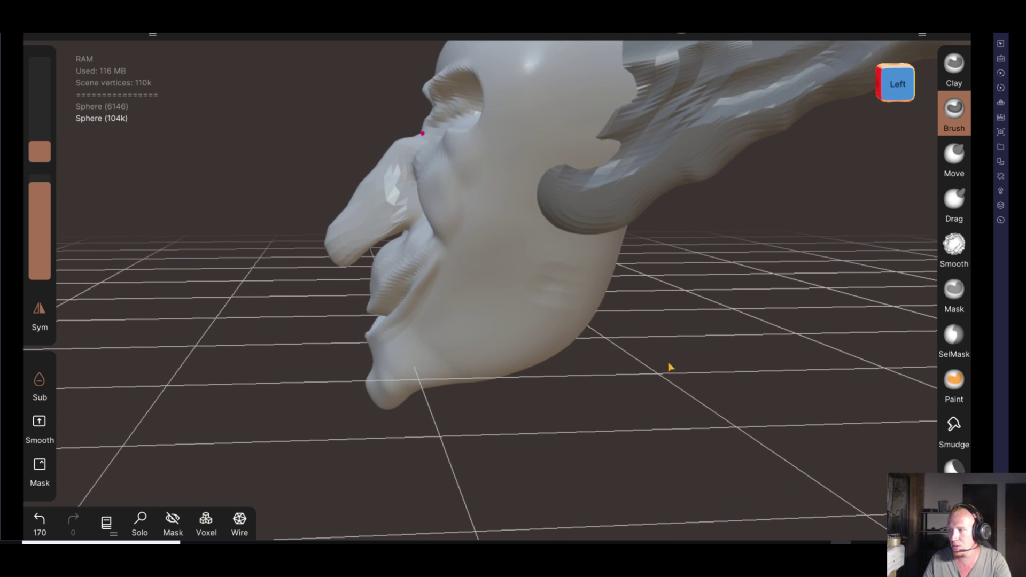
drag(668, 367, 639, 358)
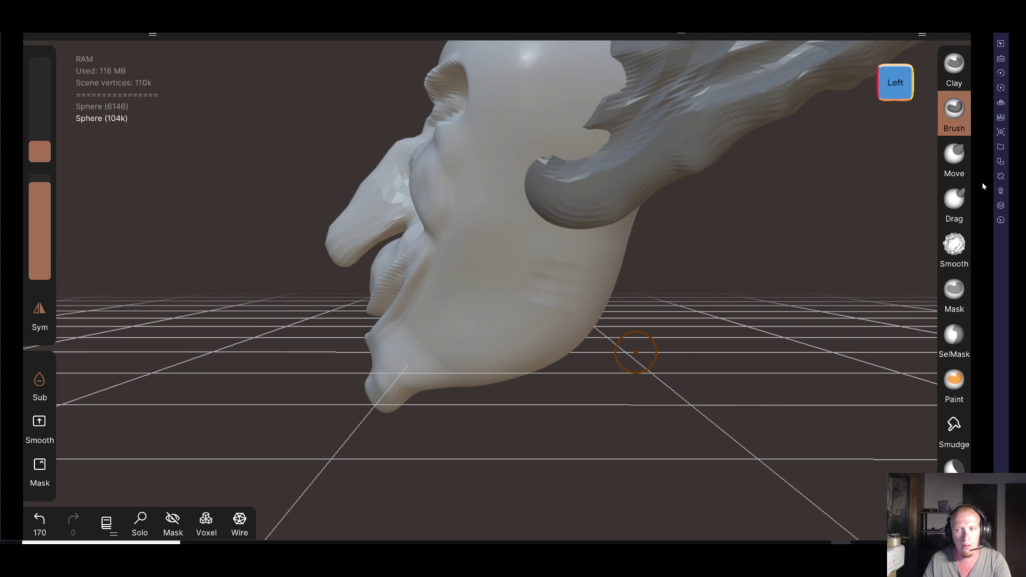
With the Move brush, pull the lips outward and orbit to a side view
click(955, 159)
drag(603, 385, 648, 390)
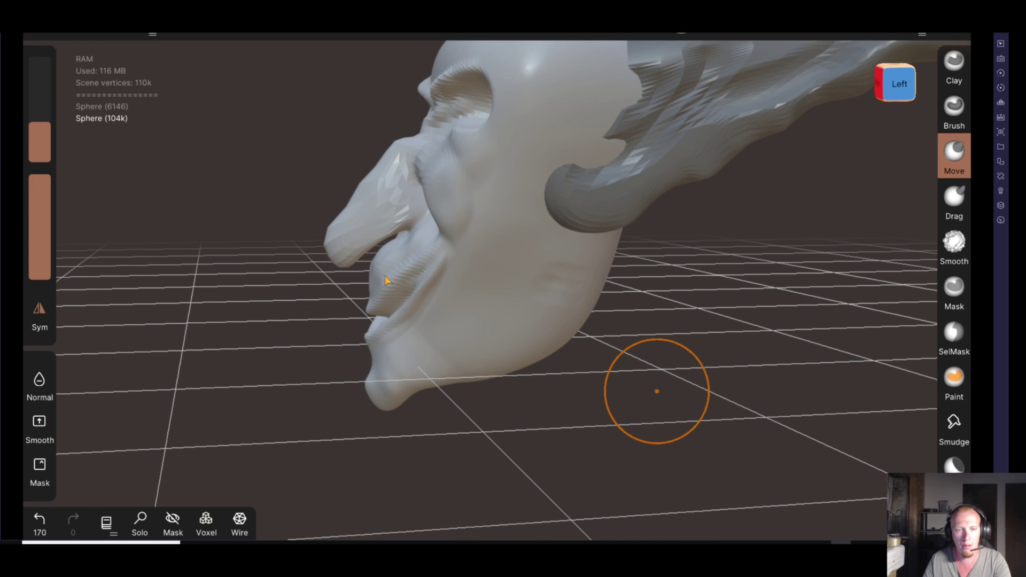
mouse_move(377, 271)
mouse_down()
mouse_move(363, 260)
mouse_move(396, 274)
mouse_up()
mouse_move(545, 488)
mouse_down()
mouse_move(523, 485)
mouse_move(904, 80)
mouse_up()
mouse_move(687, 323)
mouse_down()
mouse_move(664, 318)
mouse_move(646, 336)
mouse_move(664, 376)
mouse_up()
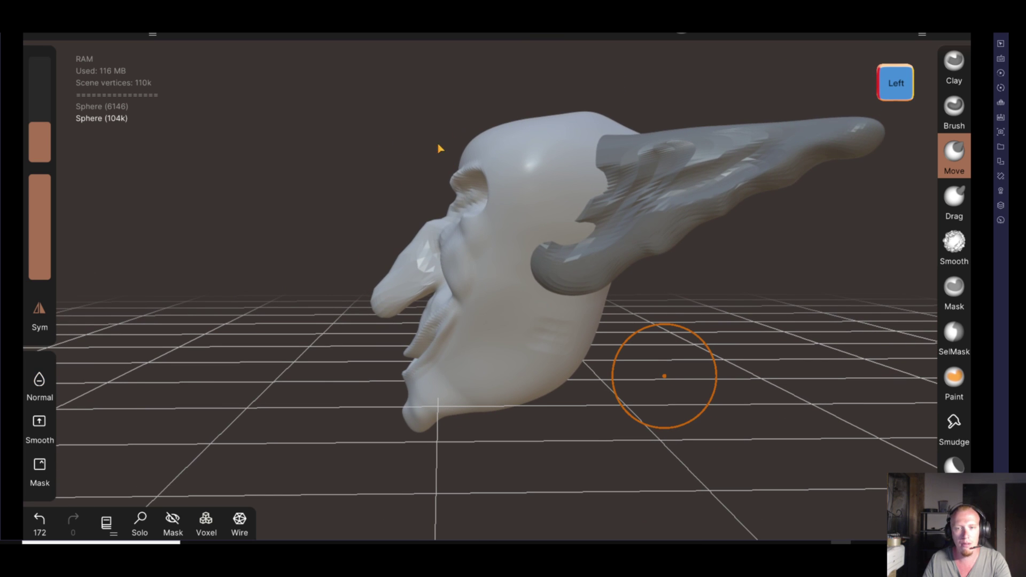
Enlarge the Move brush to shape the brow ridge, then undo a chin pull
drag(40, 131, 39, 112)
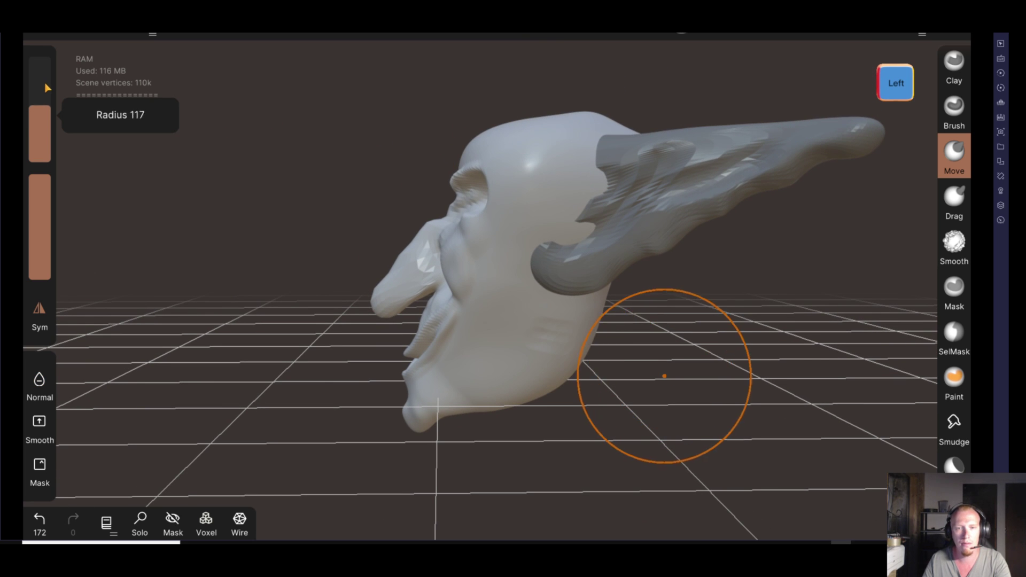
click(461, 158)
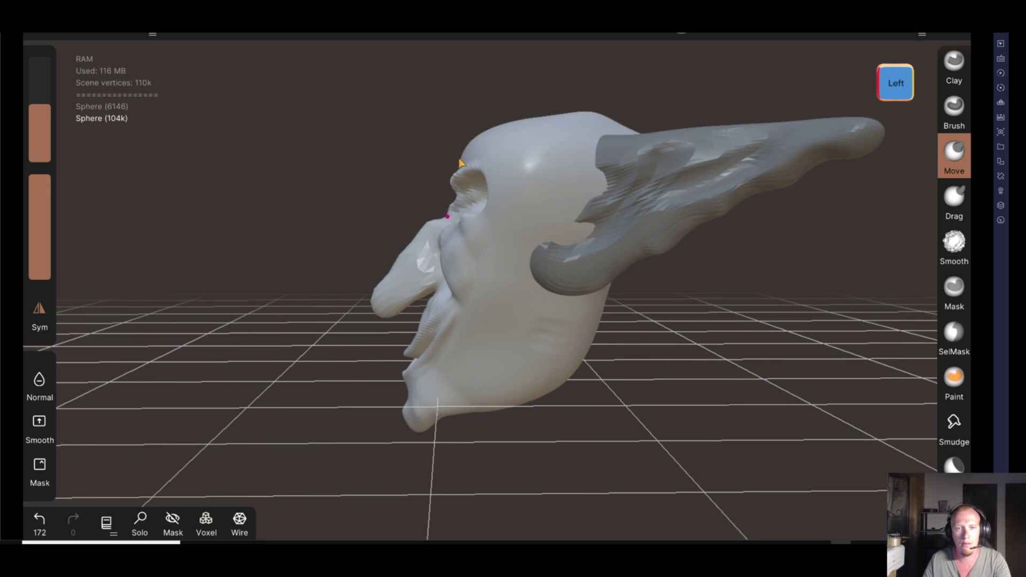
drag(464, 155, 466, 149)
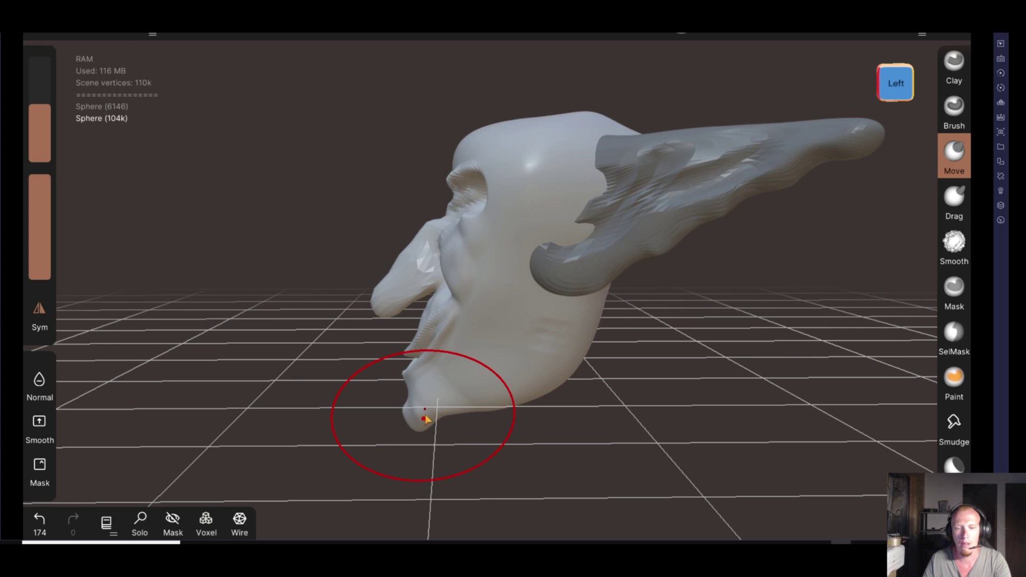
drag(419, 426, 416, 430)
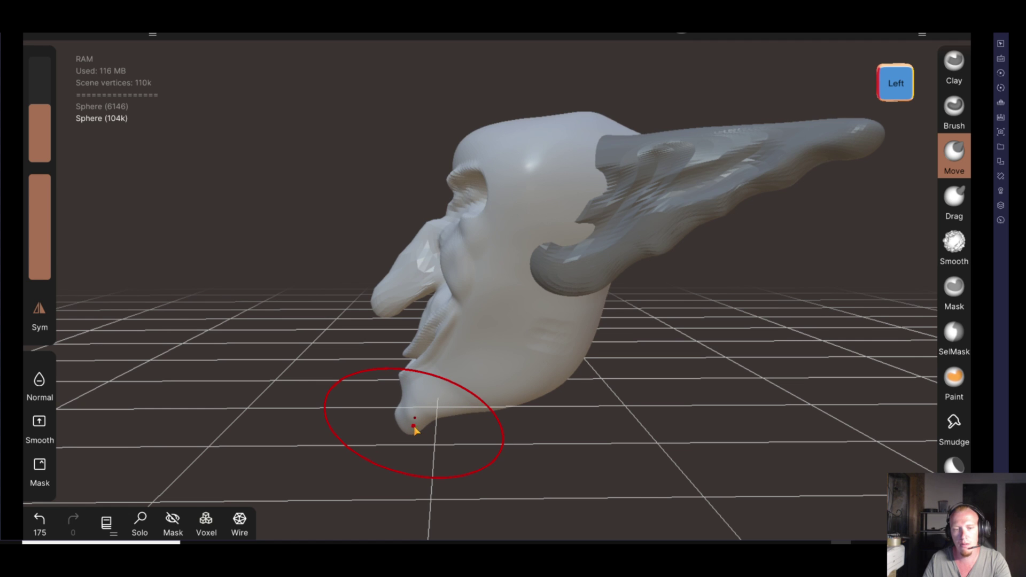
click(38, 518)
drag(43, 125, 42, 190)
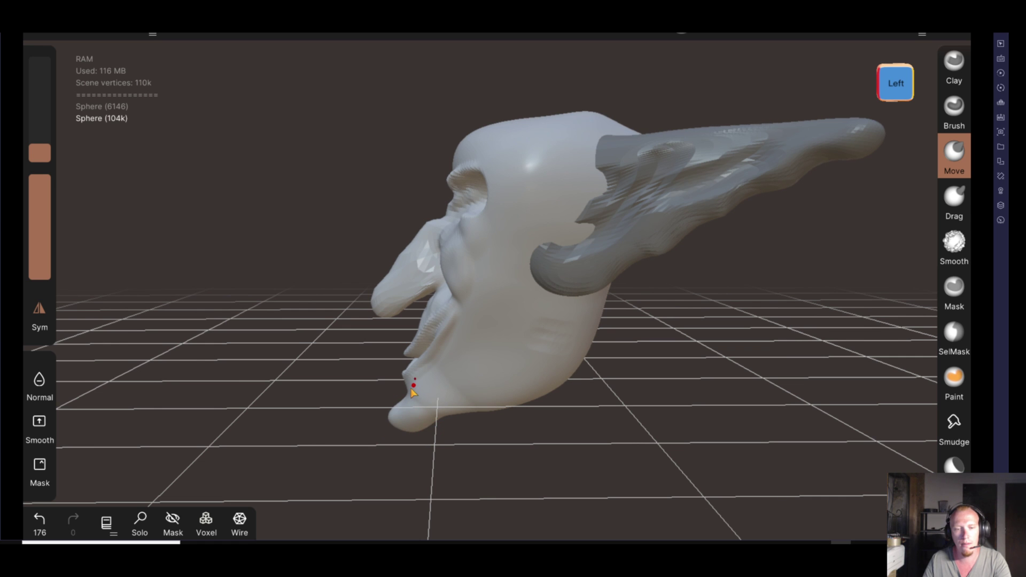
Pull the nose and brow forward, then reshape the skull top at radius 120
mouse_move(394, 440)
mouse_down()
mouse_move(669, 456)
mouse_move(623, 435)
mouse_move(426, 422)
mouse_move(435, 148)
mouse_up()
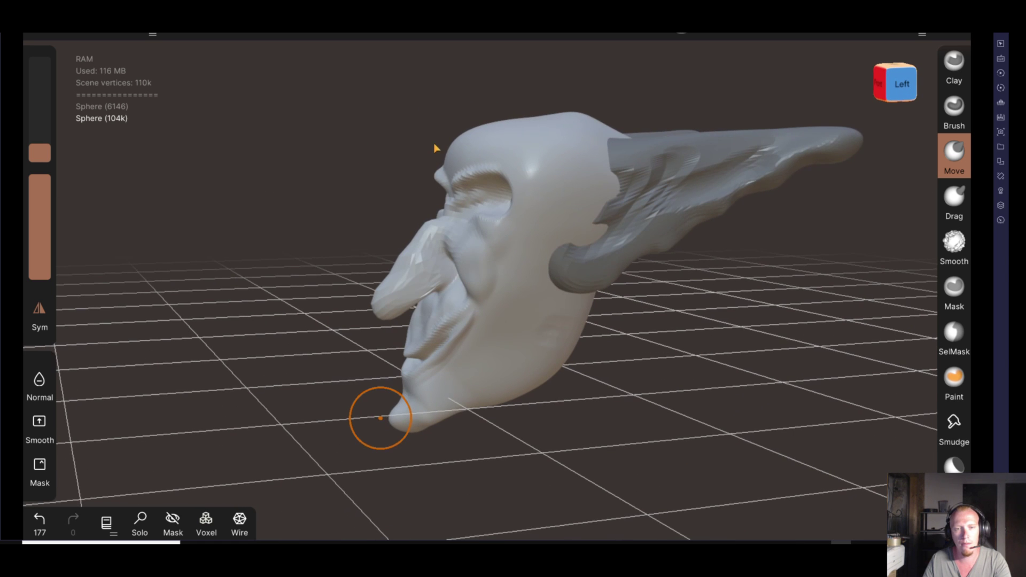
mouse_move(380, 418)
mouse_down()
mouse_move(606, 394)
mouse_move(597, 393)
mouse_up()
drag(39, 153, 40, 123)
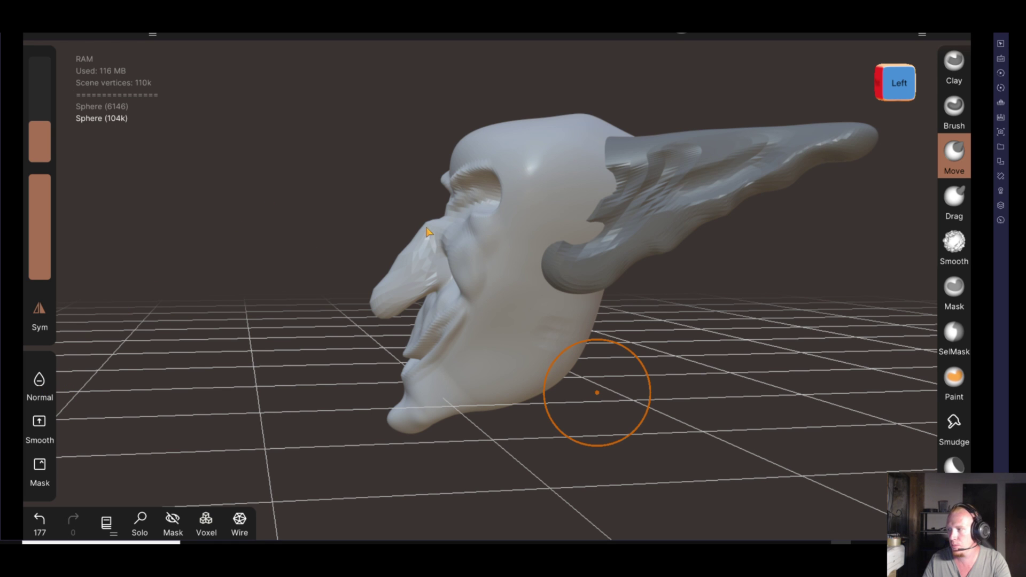
drag(721, 405, 701, 394)
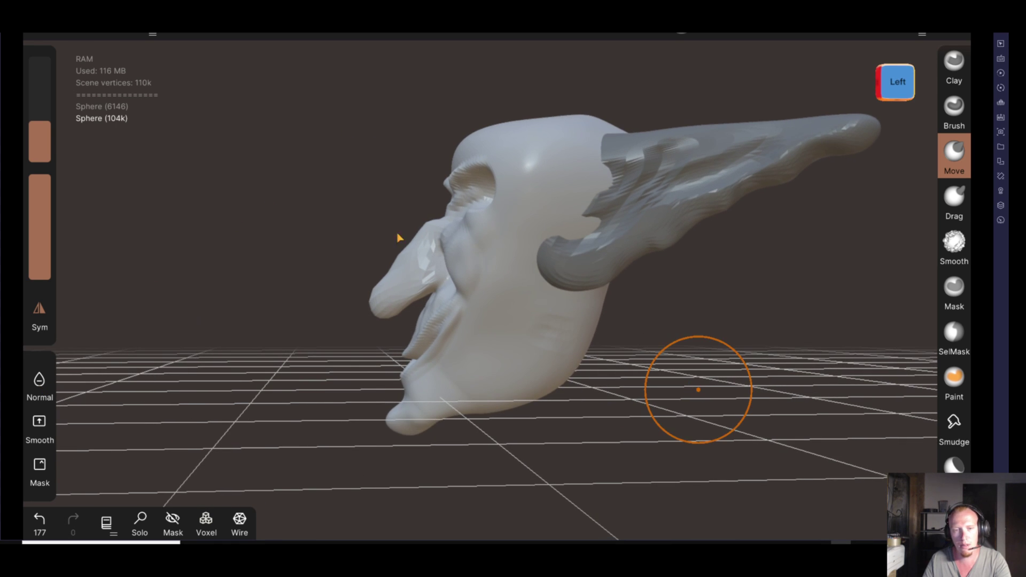
drag(410, 249, 382, 317)
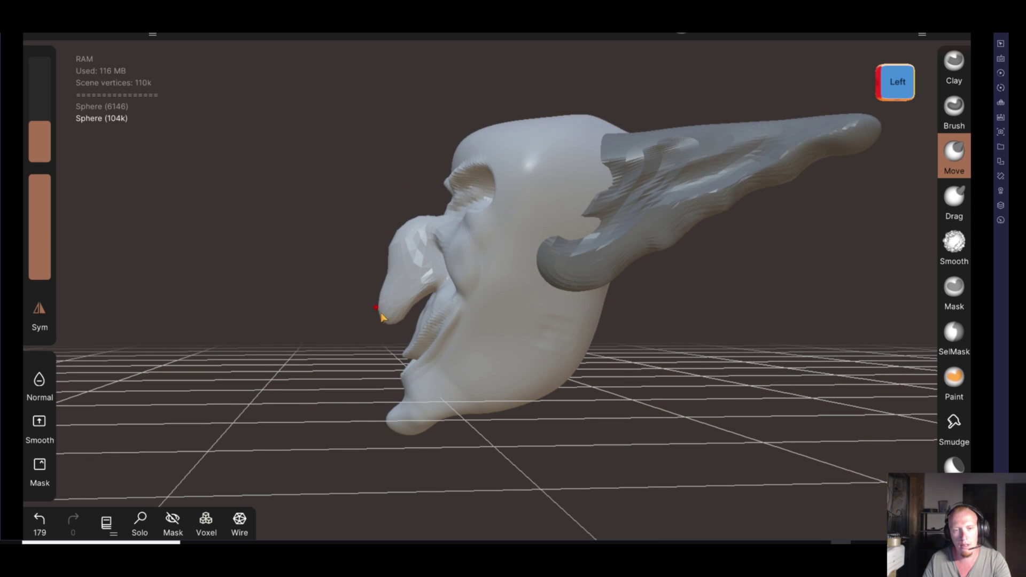
drag(378, 317, 396, 262)
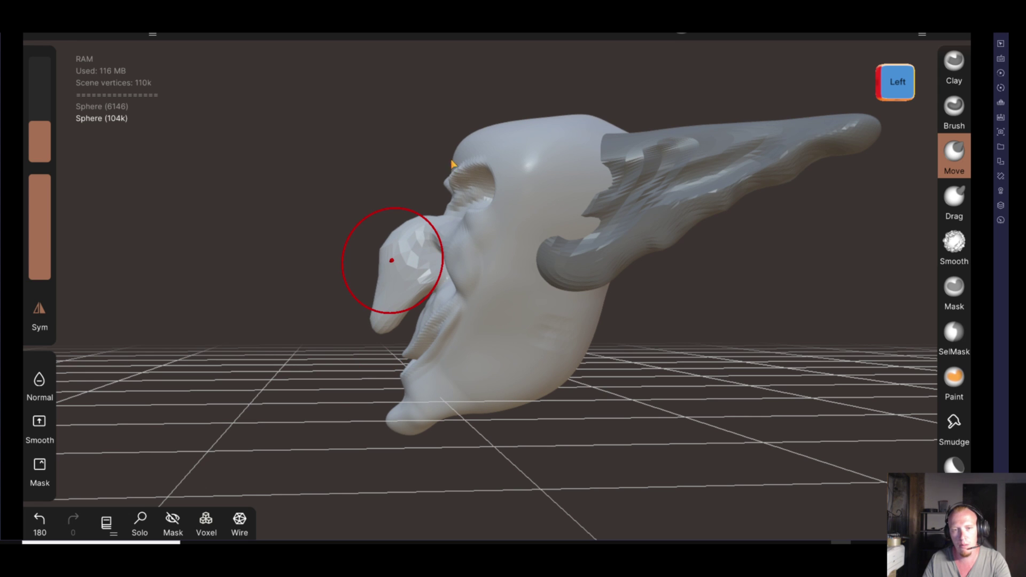
drag(52, 124, 148, 135)
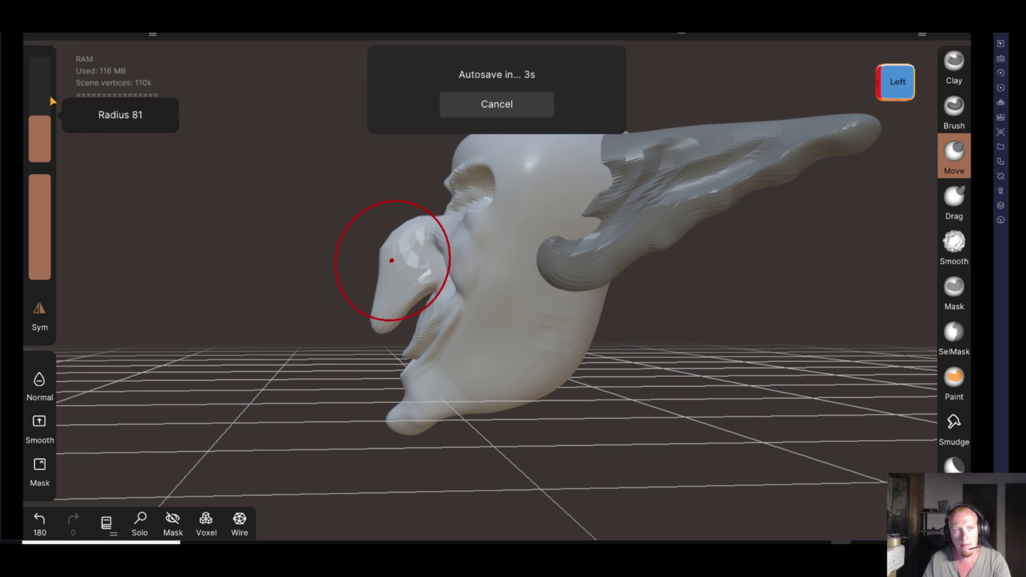
drag(456, 153, 466, 155)
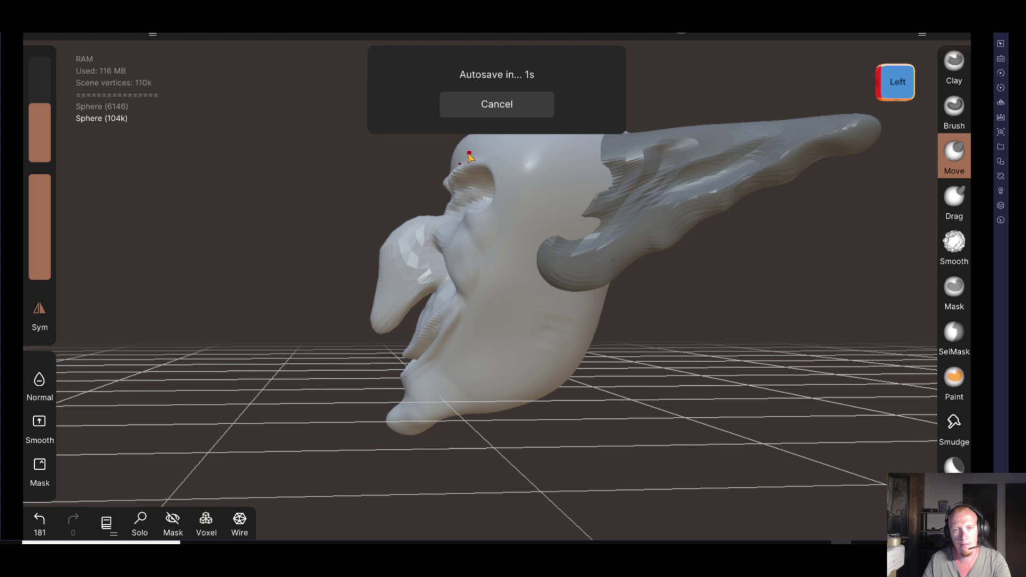
mouse_move(268, 177)
mouse_down()
mouse_move(473, 216)
mouse_move(675, 230)
mouse_move(724, 287)
mouse_move(536, 229)
mouse_up()
Push the brow and reshape the grin corners with the Move brush
drag(430, 184, 438, 181)
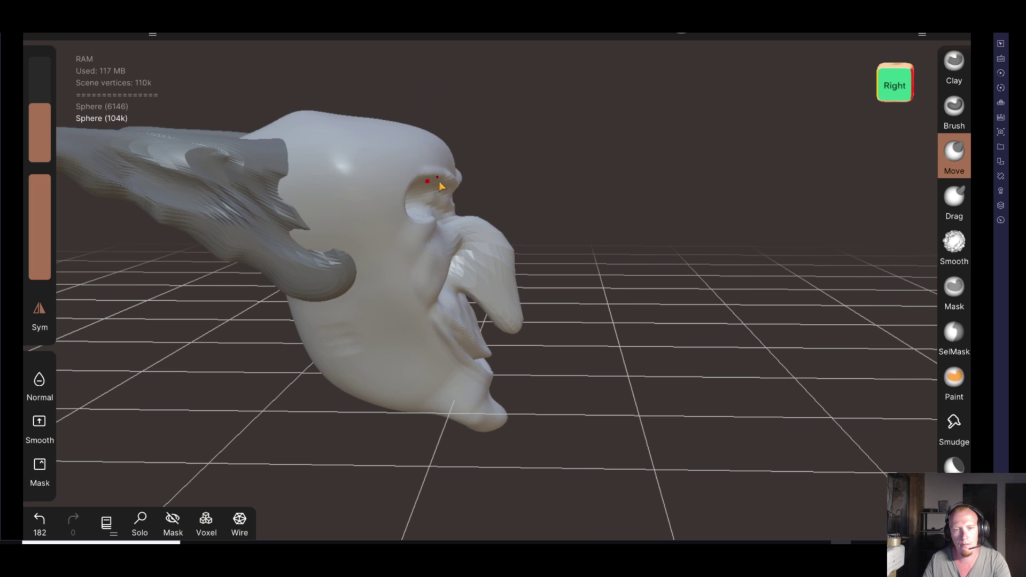
mouse_move(591, 222)
mouse_down()
mouse_move(222, 209)
mouse_move(717, 360)
mouse_move(529, 348)
mouse_move(385, 362)
mouse_move(504, 428)
mouse_move(691, 483)
mouse_move(614, 401)
mouse_move(717, 420)
mouse_move(526, 279)
mouse_move(510, 281)
mouse_move(572, 367)
mouse_move(594, 360)
mouse_up()
mouse_move(493, 351)
mouse_down()
mouse_move(362, 362)
mouse_move(573, 419)
mouse_move(715, 434)
mouse_up()
mouse_move(606, 409)
mouse_down()
mouse_move(732, 285)
mouse_move(539, 288)
mouse_move(646, 275)
mouse_up()
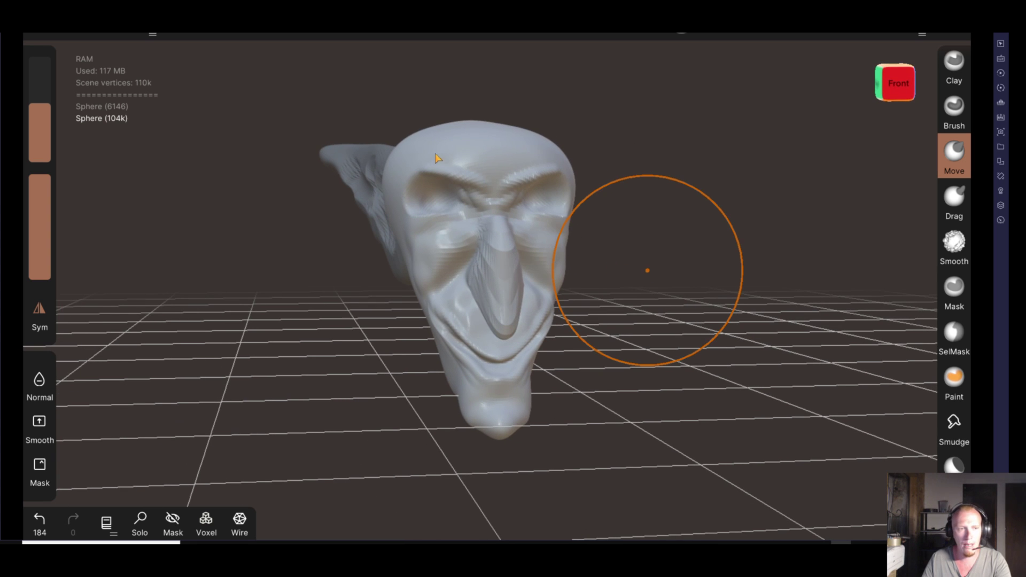
Lower the brush radius to 37 and review the head from front, three-quarter and top angles
drag(676, 312, 604, 313)
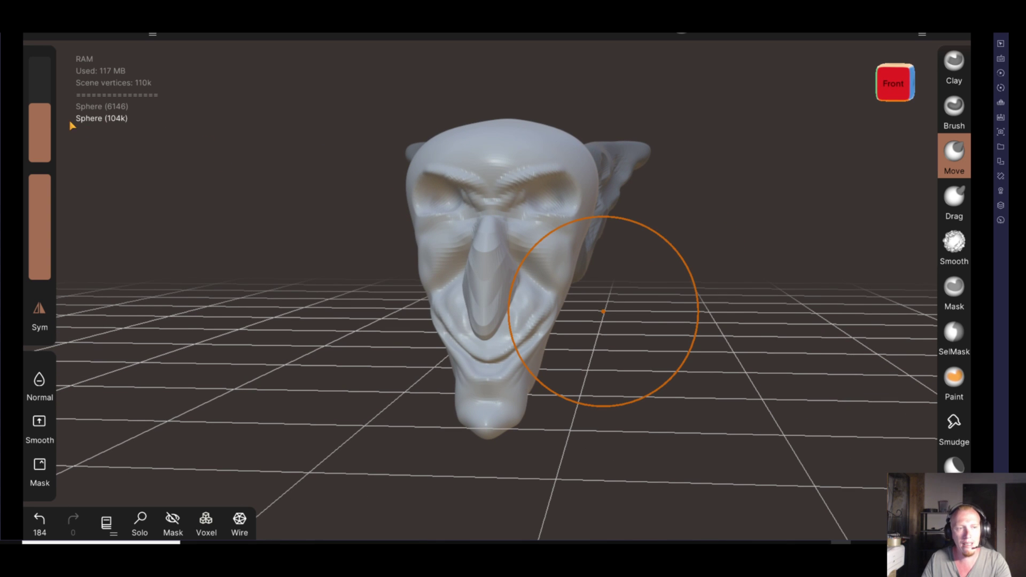
click(41, 132)
drag(41, 133, 41, 152)
mouse_move(676, 394)
mouse_down()
mouse_move(621, 389)
mouse_move(748, 389)
mouse_move(634, 366)
mouse_move(591, 371)
mouse_move(672, 381)
mouse_move(575, 361)
mouse_move(348, 355)
mouse_up()
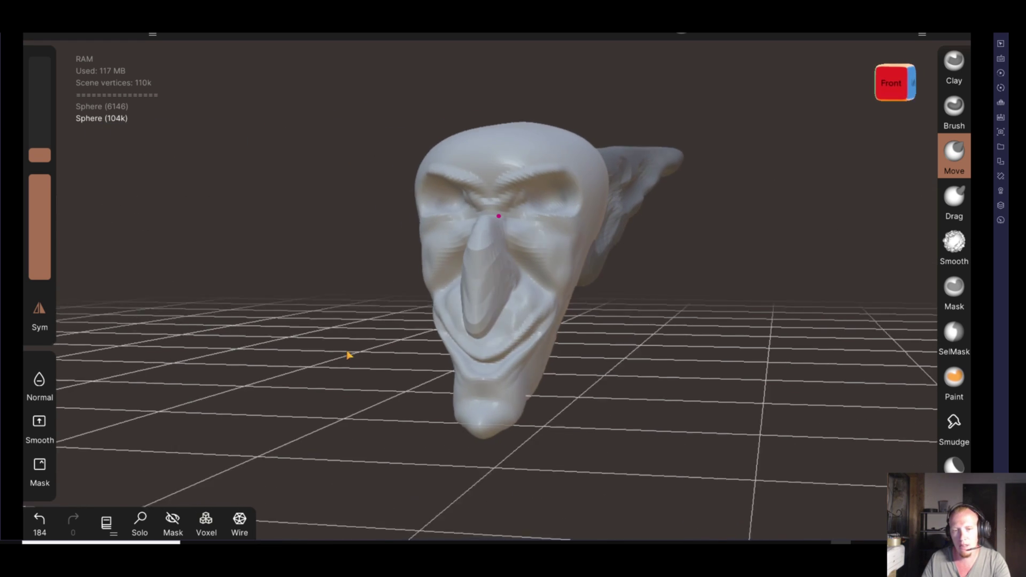
drag(741, 357, 553, 369)
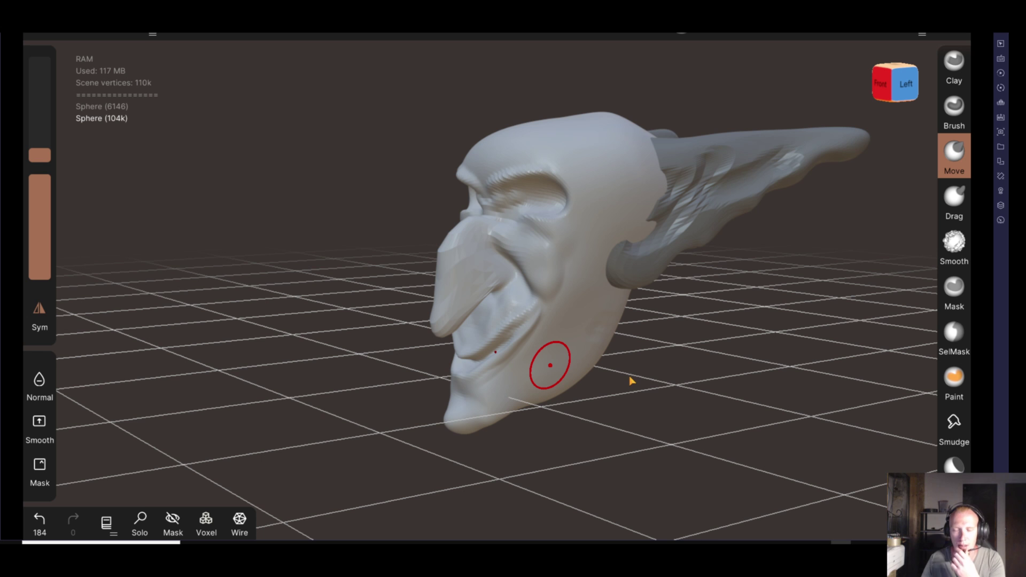
drag(622, 424, 709, 414)
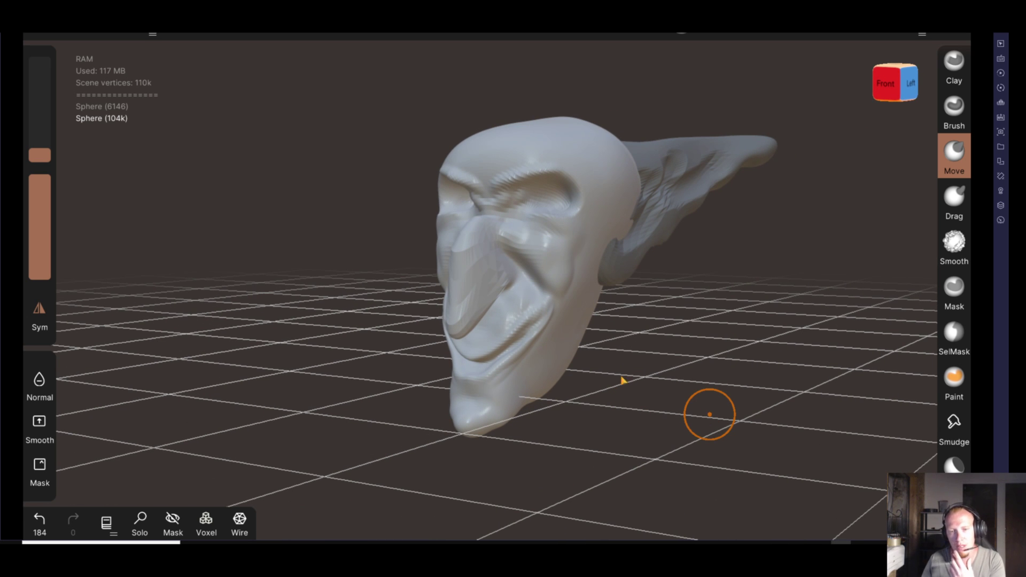
mouse_move(637, 367)
mouse_down()
mouse_move(664, 419)
mouse_move(657, 433)
mouse_move(742, 296)
mouse_move(807, 405)
mouse_move(650, 409)
mouse_up()
mouse_move(669, 338)
mouse_down()
mouse_move(499, 320)
mouse_move(472, 353)
mouse_move(687, 355)
mouse_move(638, 336)
mouse_up()
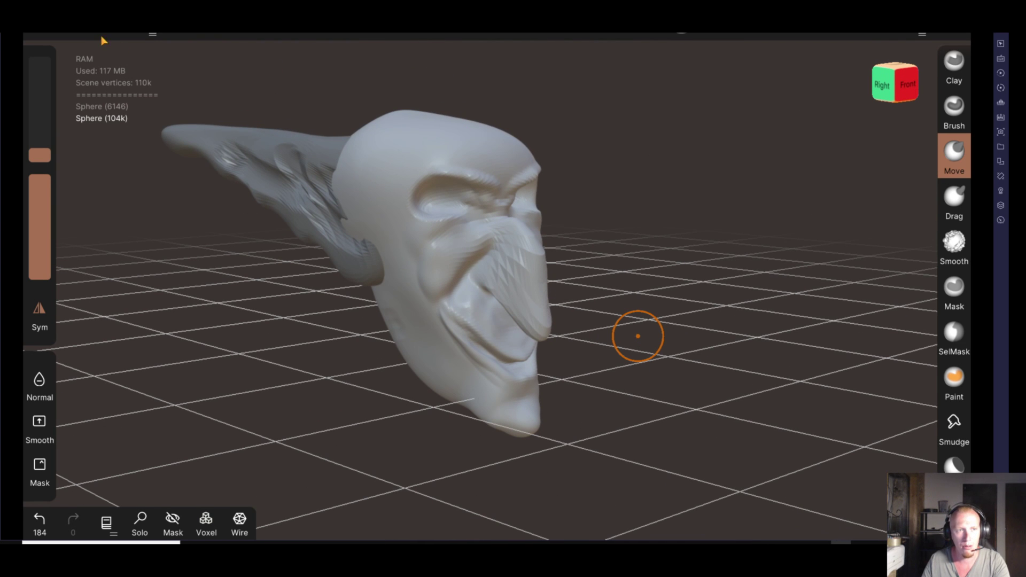
Add a Box primitive and squash it flat vertically
click(86, 33)
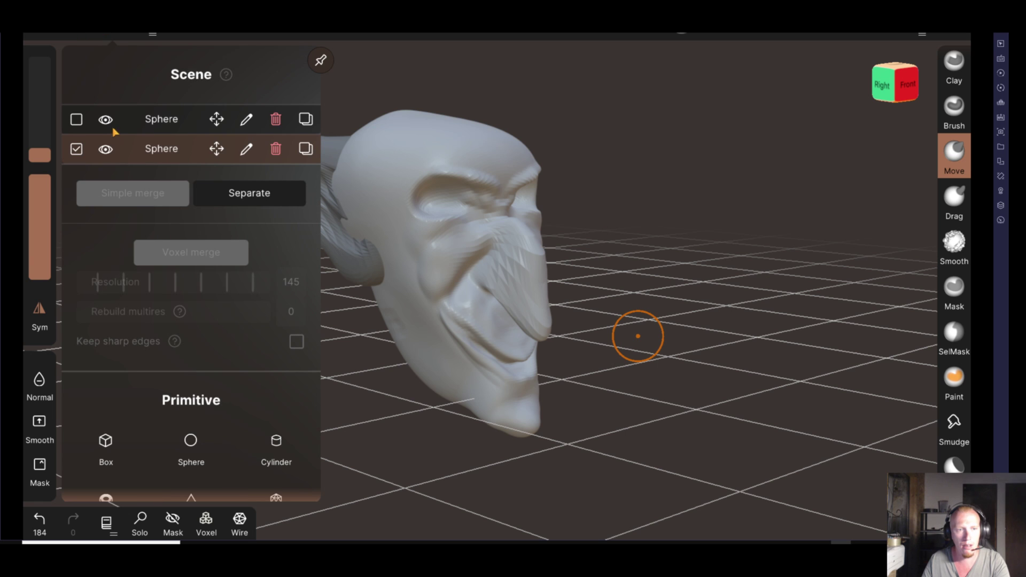
scroll(155, 225, down, 1)
scroll(146, 320, down, 3)
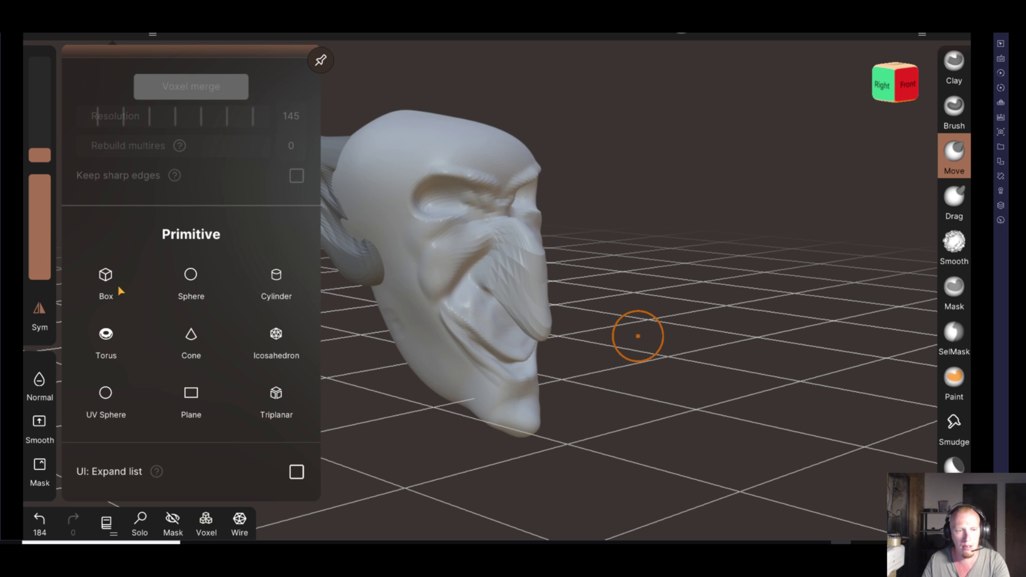
click(107, 284)
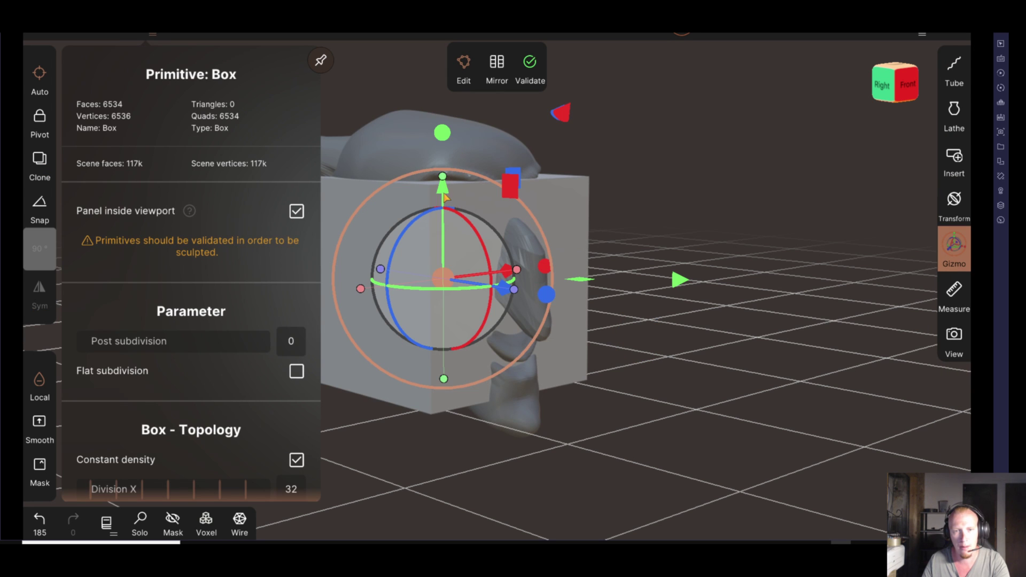
drag(445, 198, 433, 341)
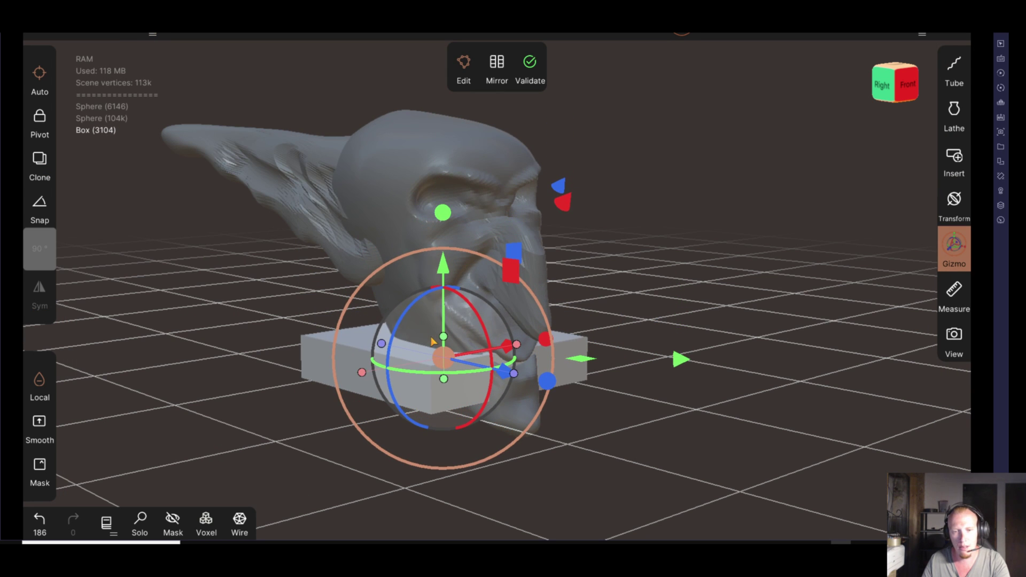
Enlarge the box downward and move it up under the head
mouse_move(602, 499)
mouse_down()
mouse_move(714, 485)
mouse_move(585, 412)
mouse_up()
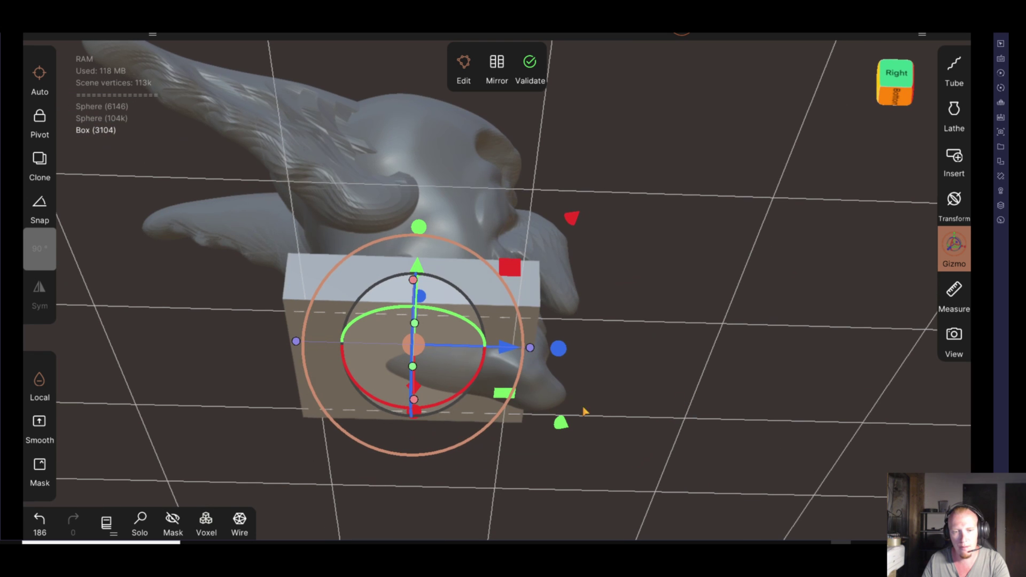
drag(416, 378, 414, 422)
mouse_move(722, 273)
mouse_down()
mouse_move(683, 413)
mouse_move(623, 367)
mouse_up()
drag(509, 398, 523, 421)
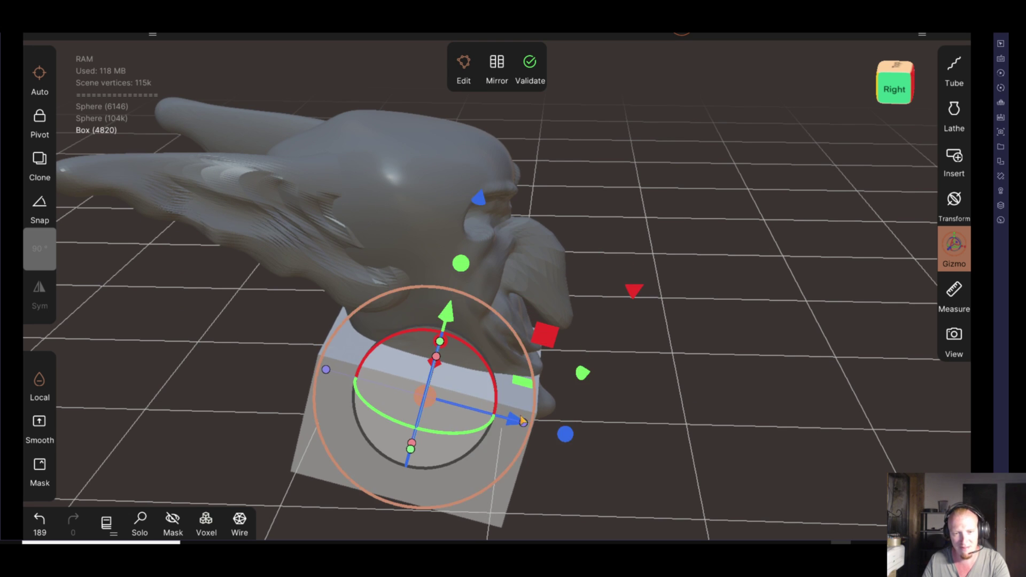
drag(455, 320, 461, 297)
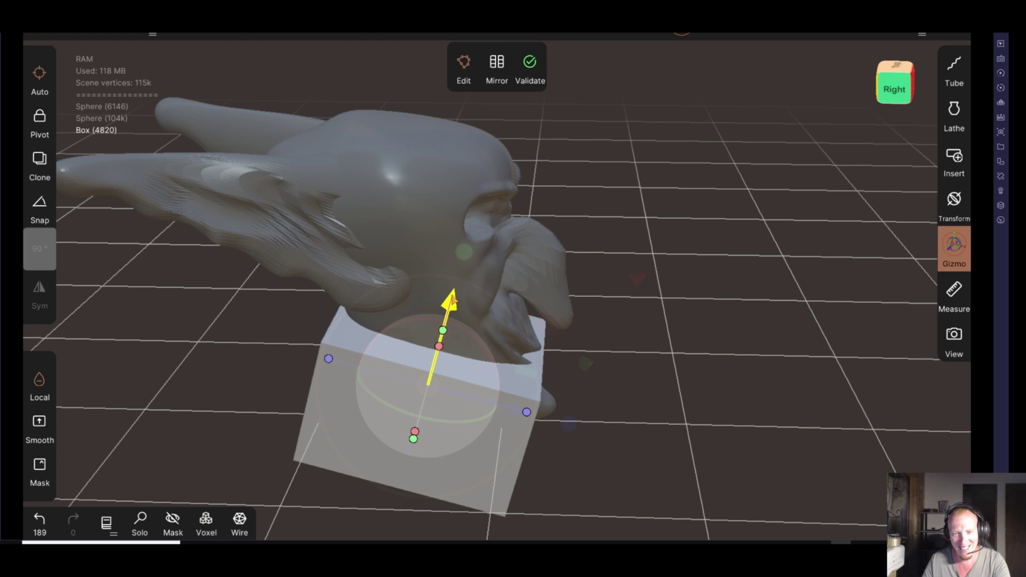
mouse_move(567, 374)
mouse_down()
mouse_move(533, 377)
mouse_move(584, 386)
mouse_up()
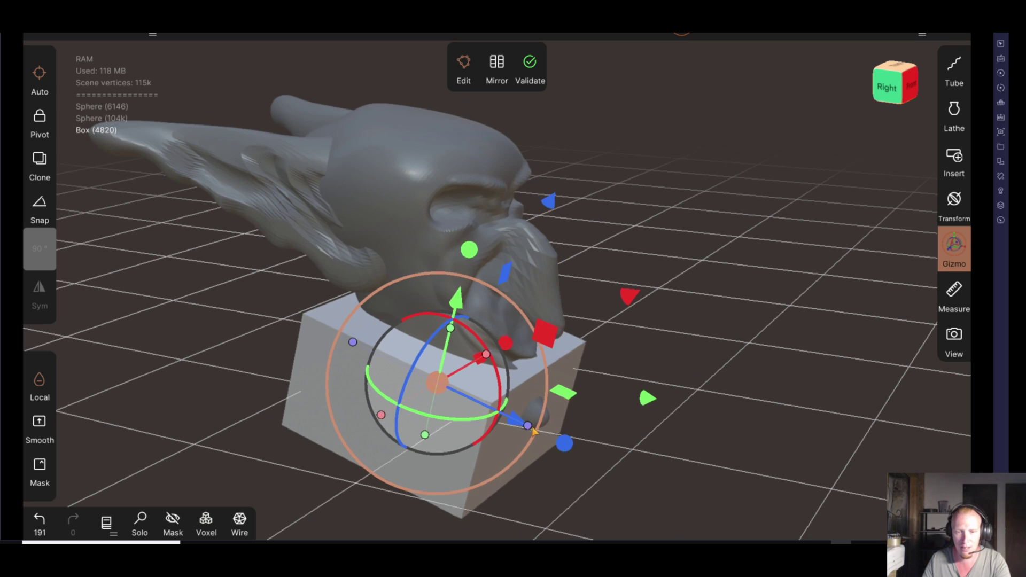
Stretch the box wider into a slab, undoing the last resize
drag(521, 422, 563, 443)
mouse_move(793, 337)
mouse_down()
mouse_move(267, 288)
mouse_move(189, 328)
mouse_up()
drag(640, 361, 686, 362)
mouse_move(237, 355)
mouse_down()
mouse_move(649, 347)
mouse_move(733, 360)
mouse_move(614, 386)
mouse_up()
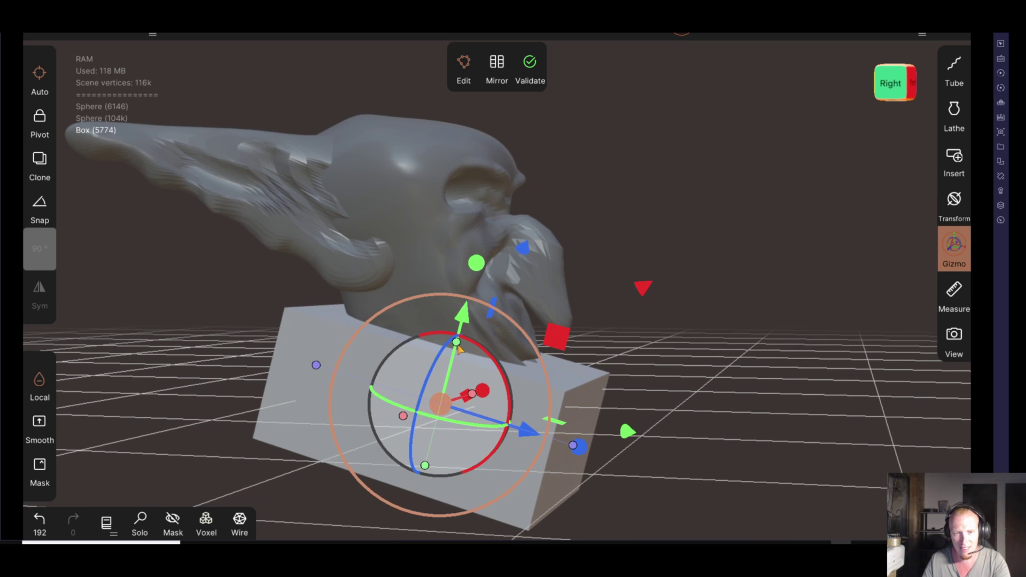
drag(457, 341, 460, 341)
mouse_move(712, 337)
mouse_down()
mouse_move(508, 353)
mouse_move(659, 361)
mouse_move(720, 327)
mouse_move(651, 289)
mouse_move(655, 300)
mouse_move(375, 334)
mouse_move(626, 365)
mouse_move(699, 362)
mouse_move(389, 429)
mouse_up()
click(43, 531)
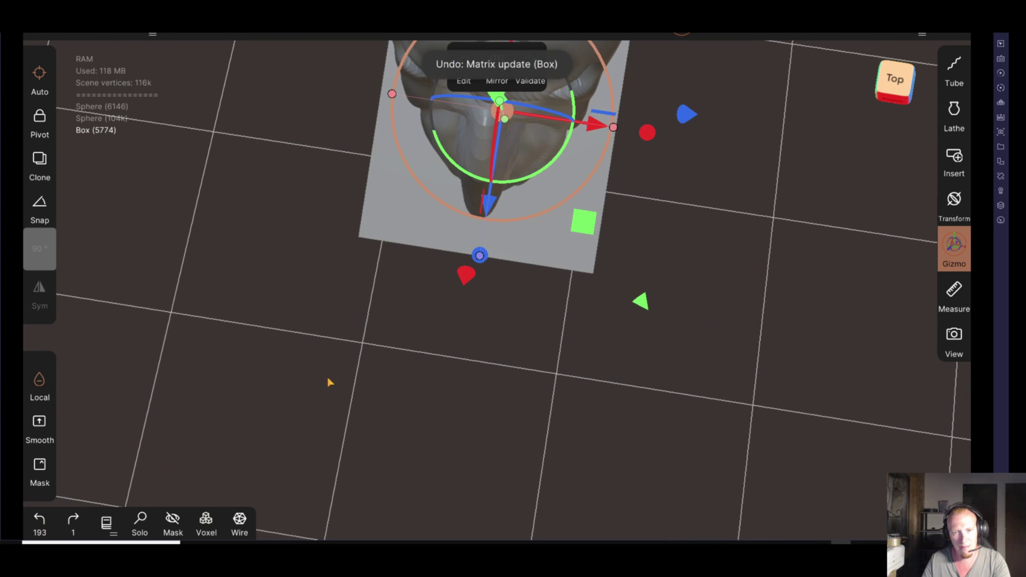
mouse_move(676, 361)
mouse_down()
mouse_move(727, 280)
mouse_move(628, 363)
mouse_move(713, 366)
mouse_move(671, 325)
mouse_move(553, 323)
mouse_move(319, 245)
mouse_move(272, 257)
mouse_move(145, 40)
mouse_up()
Hide the box in the Scene list and orbit around the head
click(153, 34)
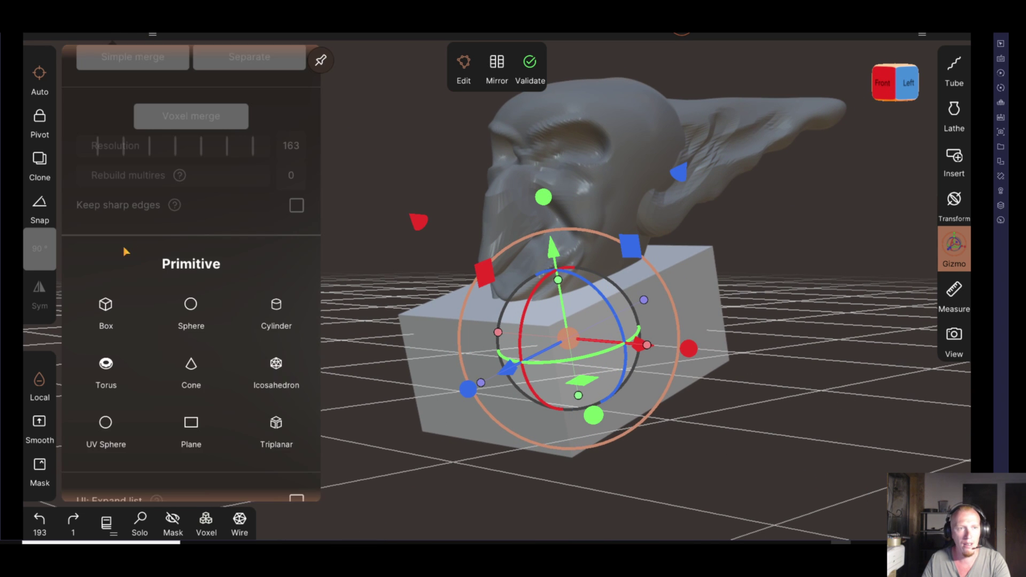
scroll(180, 148, up, 5)
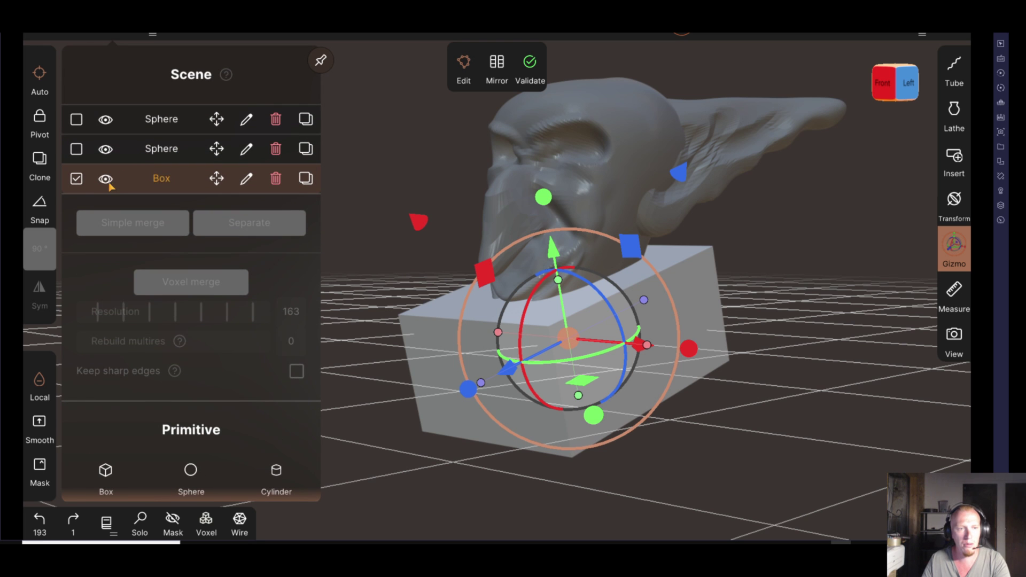
click(106, 179)
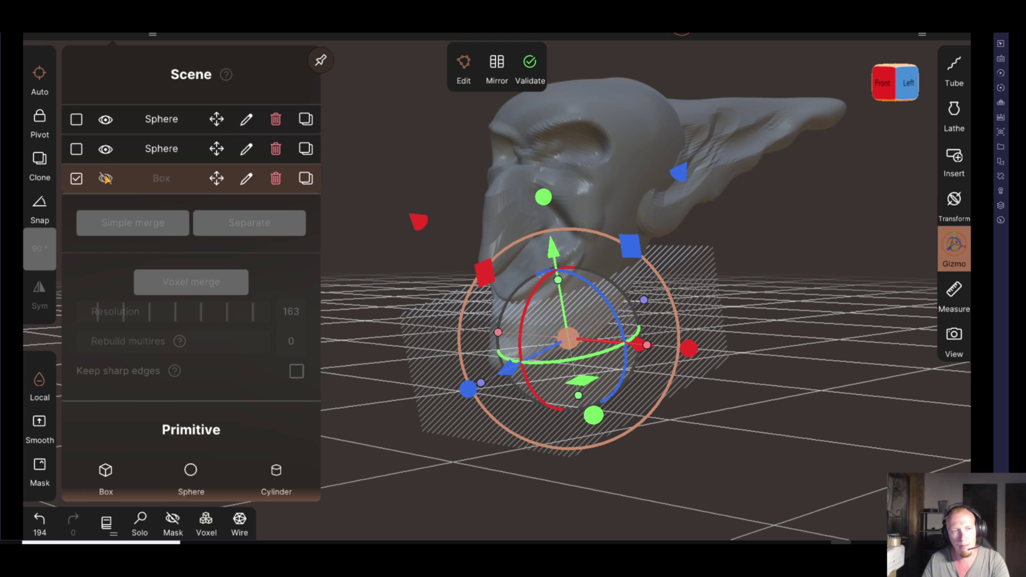
click(377, 231)
mouse_move(378, 232)
mouse_down()
mouse_move(328, 304)
mouse_move(277, 313)
mouse_up()
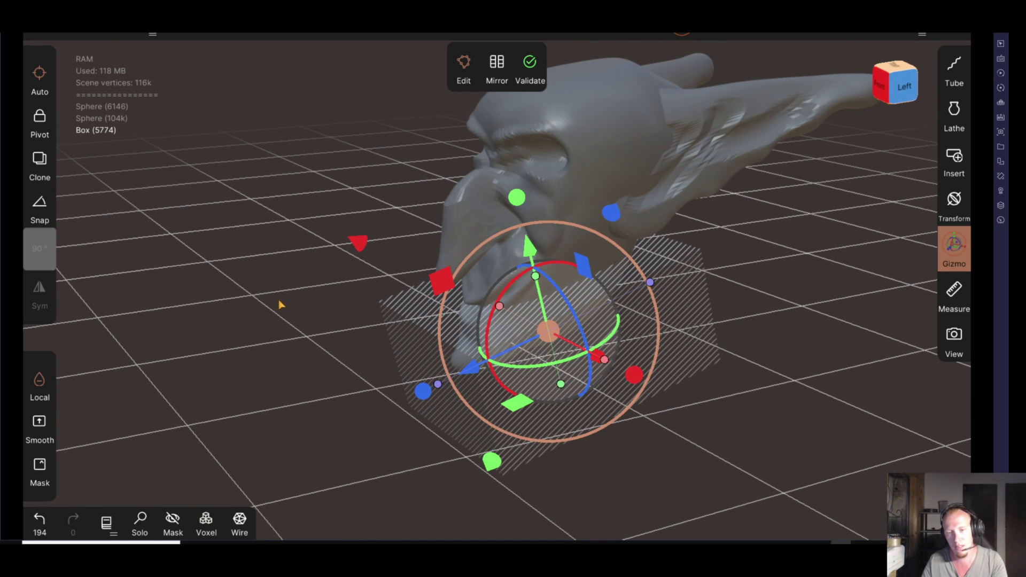
drag(346, 229, 348, 197)
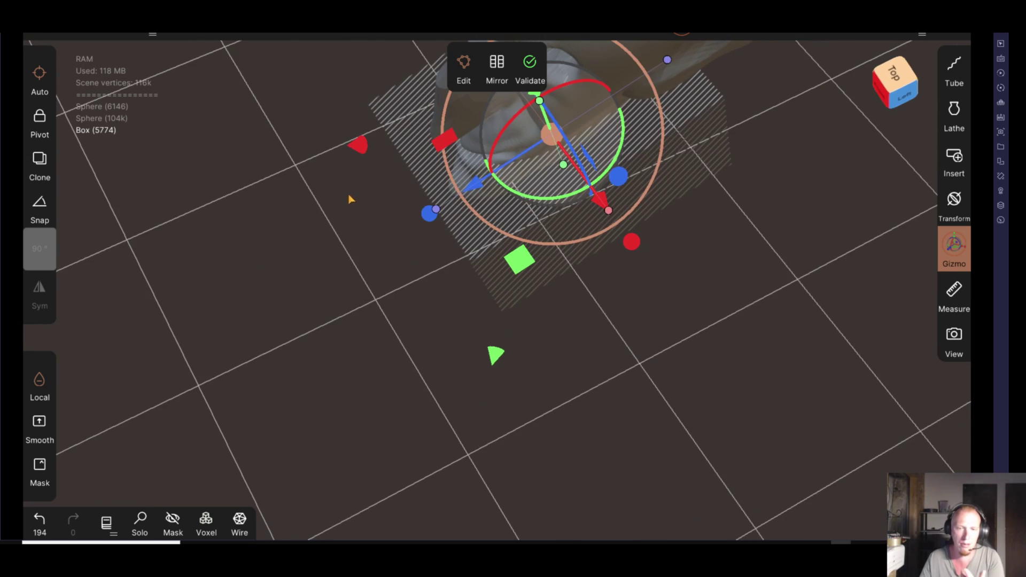
drag(361, 258, 686, 356)
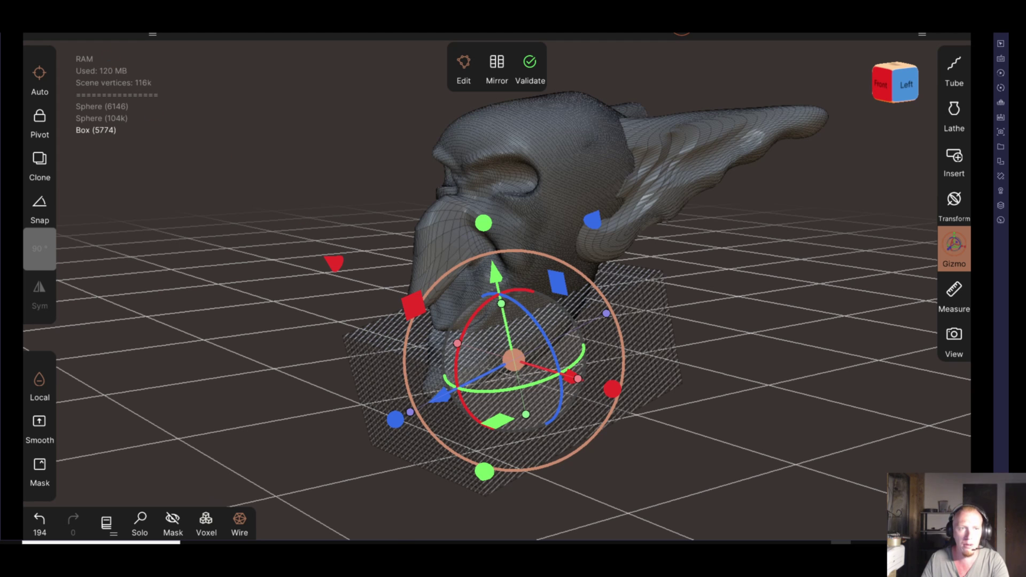
Select the head sphere with the box and set voxel merge resolution to 600
click(112, 33)
click(77, 120)
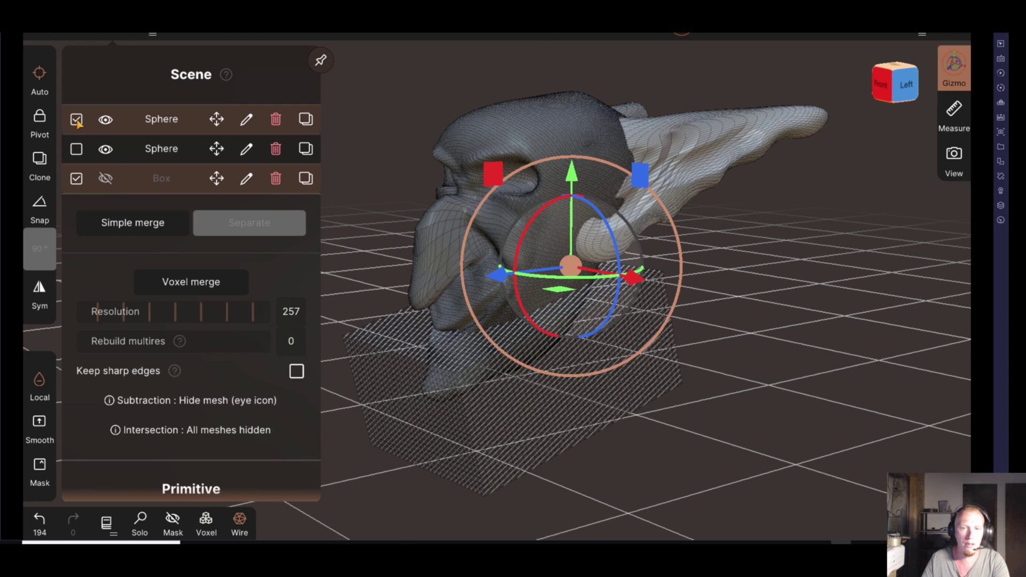
click(76, 120)
click(76, 149)
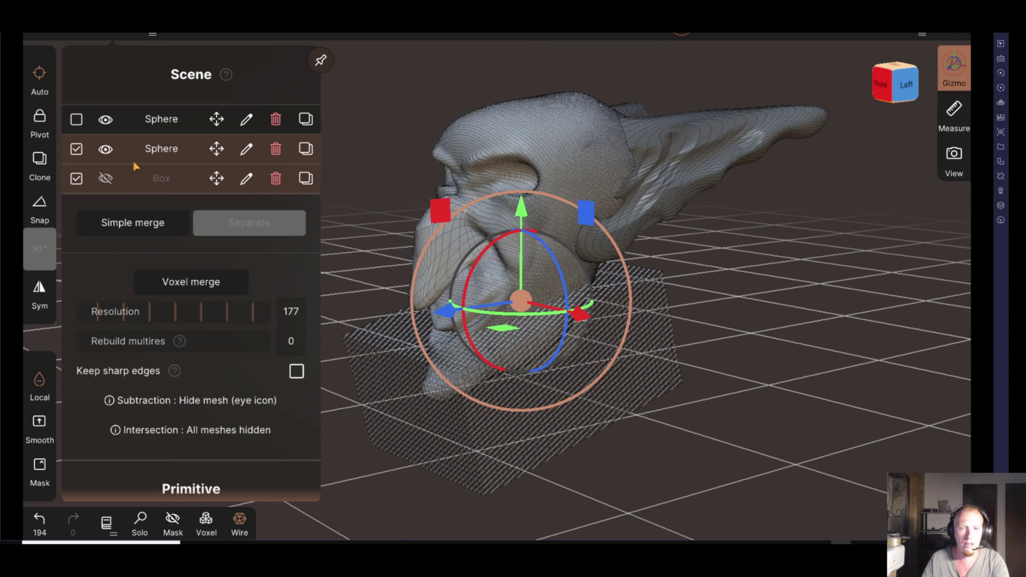
drag(203, 321, 289, 322)
click(291, 312)
text(6000)
key(BackSpace)
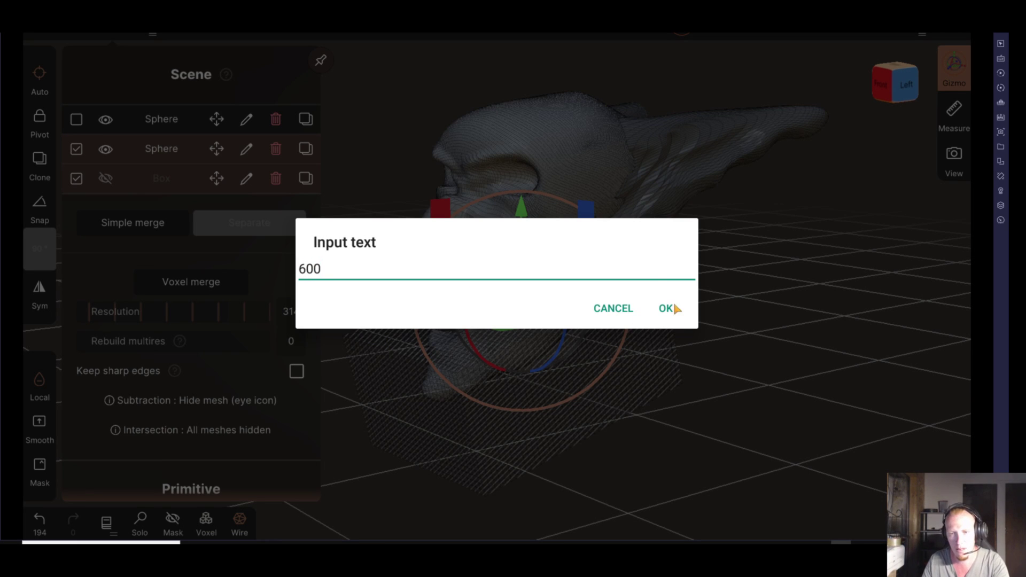
click(669, 308)
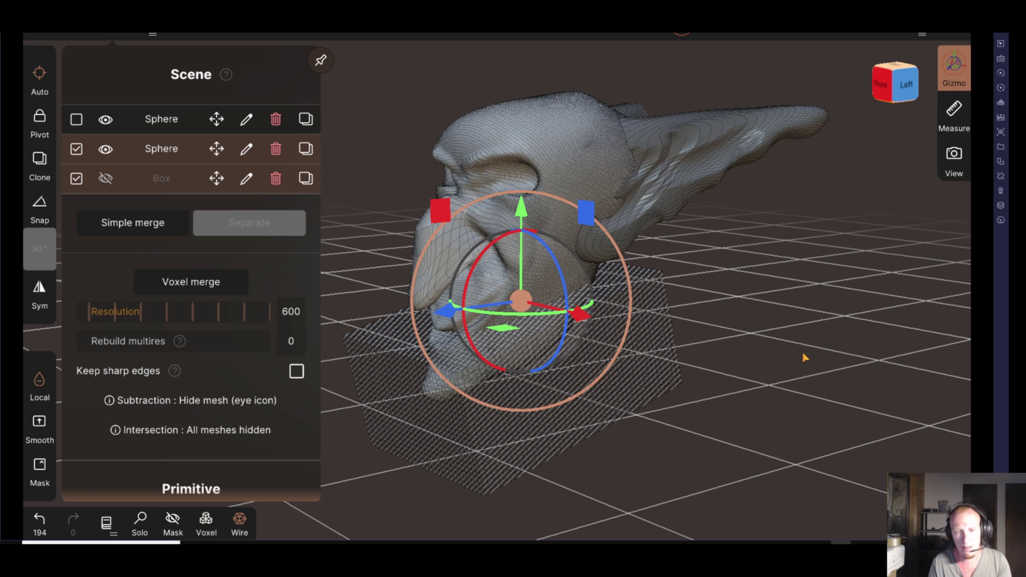
Voxel merge the head with the box, inspect the result, then undo it
mouse_move(805, 357)
mouse_down()
mouse_move(779, 423)
mouse_move(717, 389)
mouse_move(627, 440)
mouse_move(506, 425)
mouse_up()
click(137, 38)
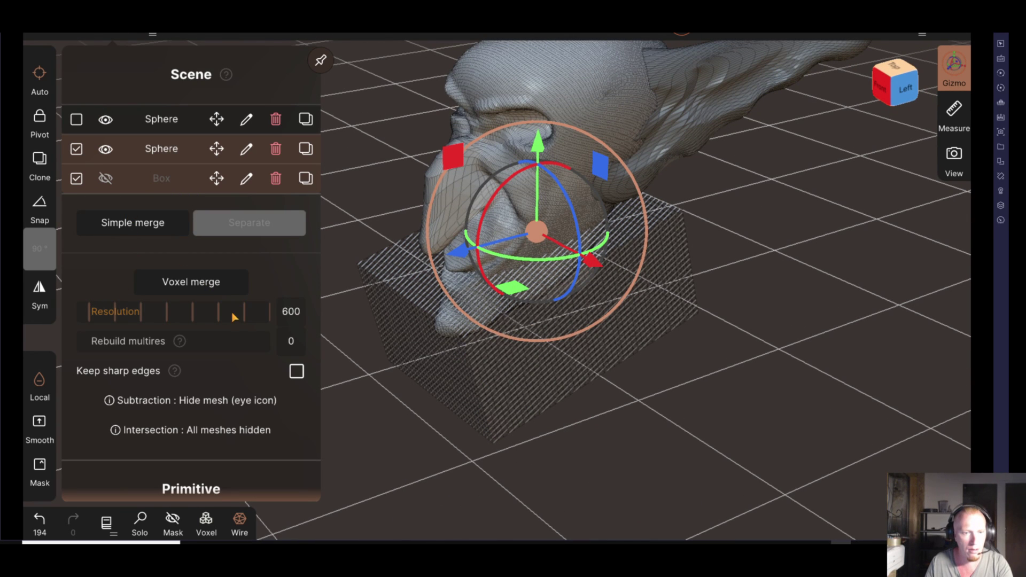
click(209, 289)
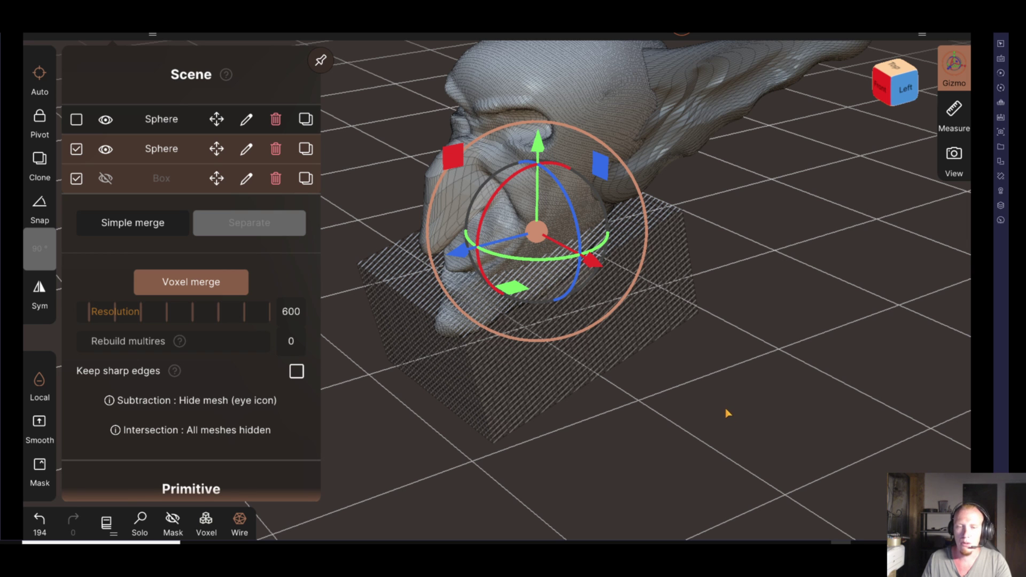
mouse_move(572, 403)
mouse_down()
mouse_move(663, 371)
mouse_move(529, 399)
mouse_move(881, 391)
mouse_up()
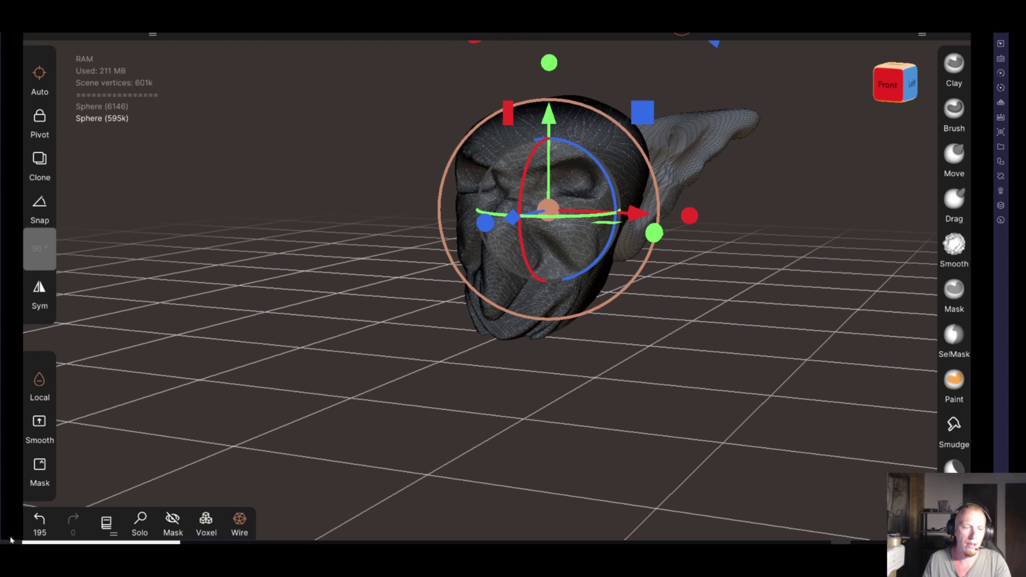
key(ctrl+z)
Uncheck the box in the Scene list, look around the head, and switch to Firefox
drag(235, 448, 855, 267)
click(113, 30)
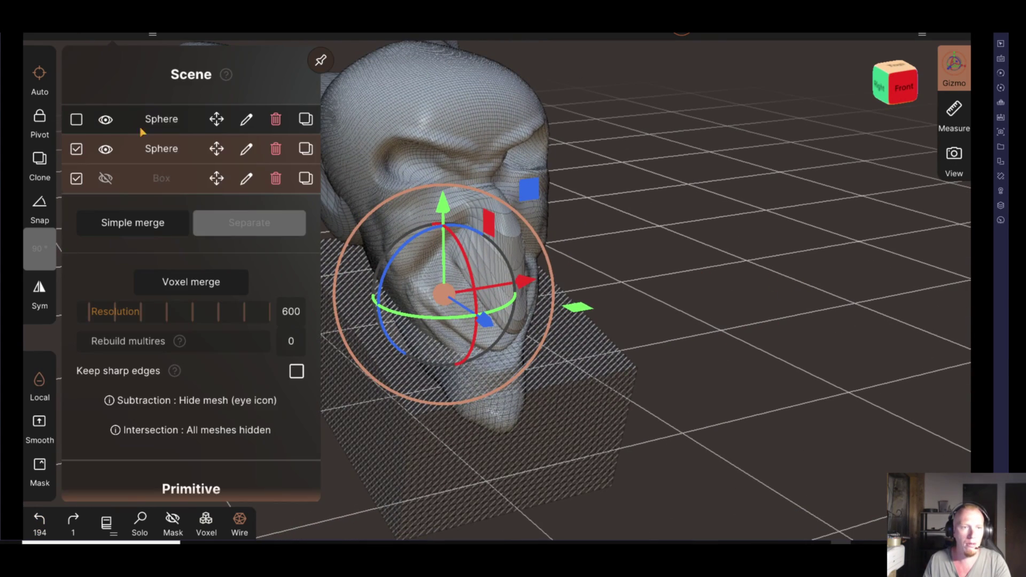
click(76, 179)
mouse_move(793, 302)
mouse_down()
mouse_move(649, 286)
mouse_move(592, 430)
mouse_up()
mouse_move(740, 249)
mouse_down()
mouse_move(852, 189)
mouse_move(709, 219)
mouse_up()
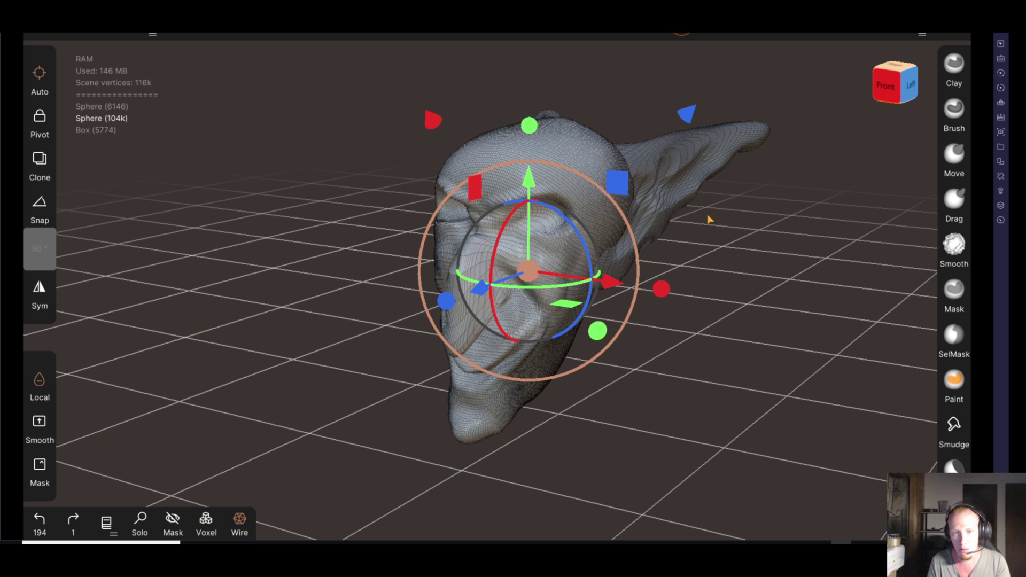
drag(720, 394, 778, 396)
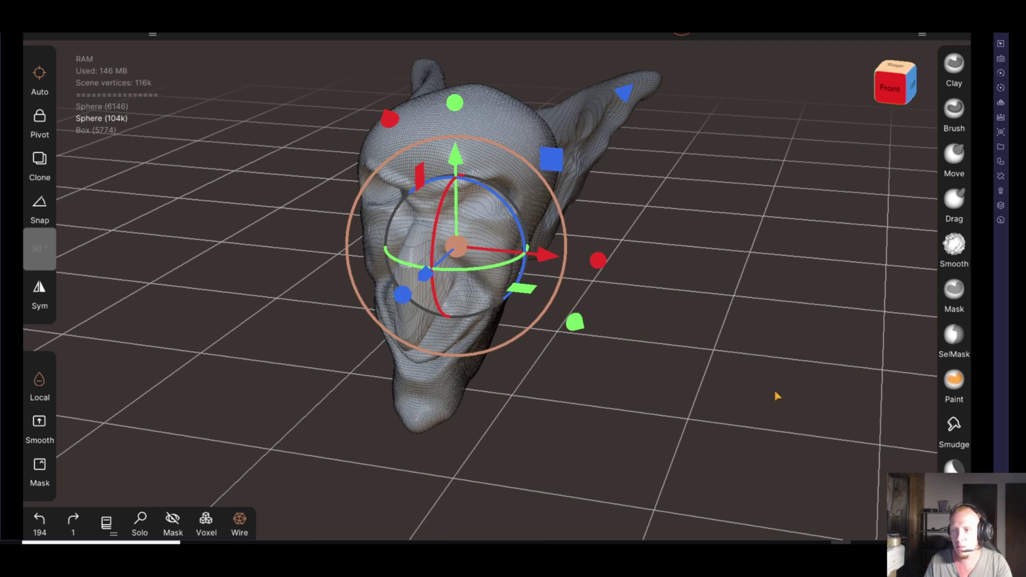
key(alt+Tab)
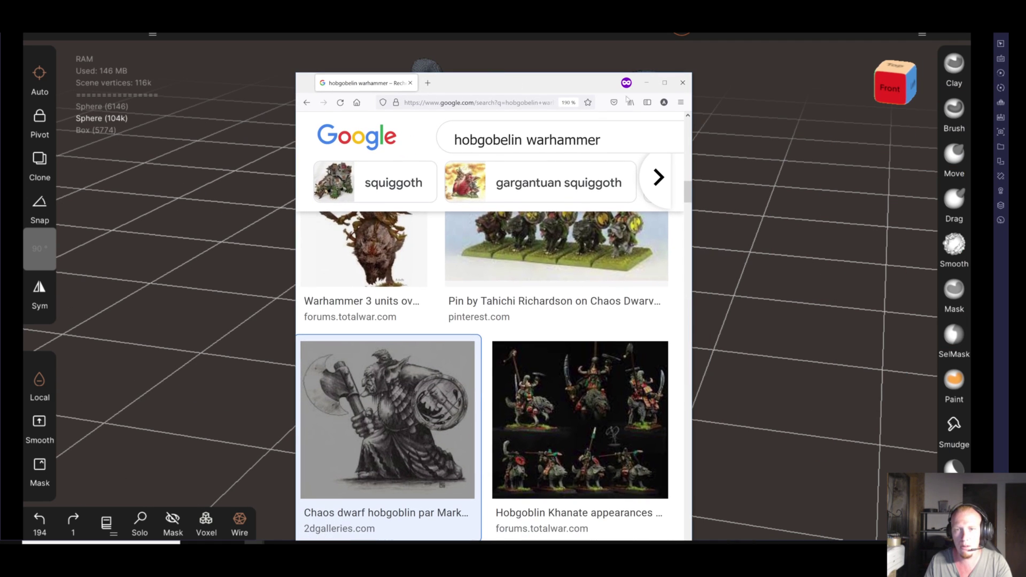
Maximize Firefox to browse the hobgoblin Warhammer reference images
click(662, 84)
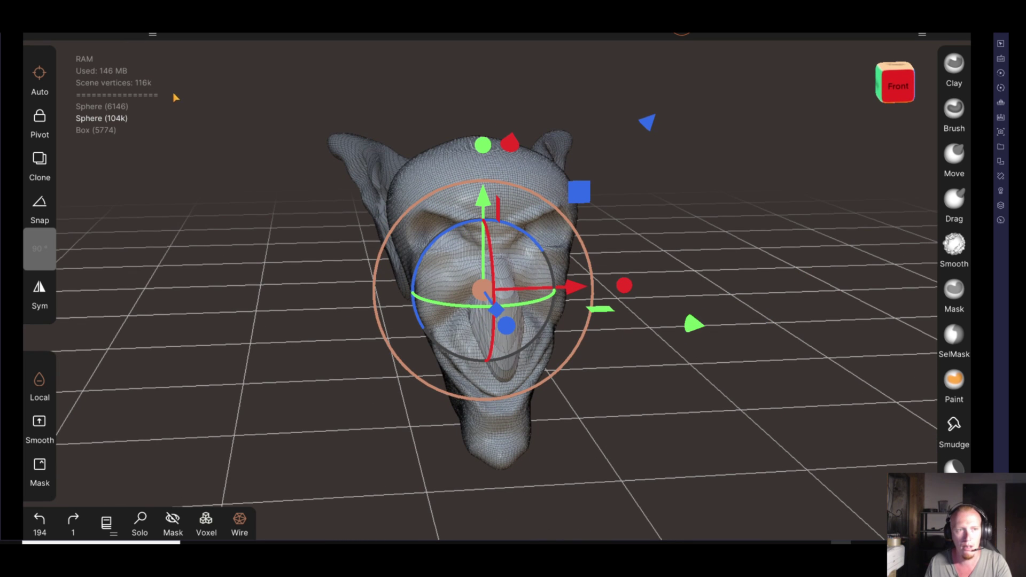
Add a new sphere and move it up onto the top of the head, centred
click(112, 36)
scroll(136, 365, down, 5)
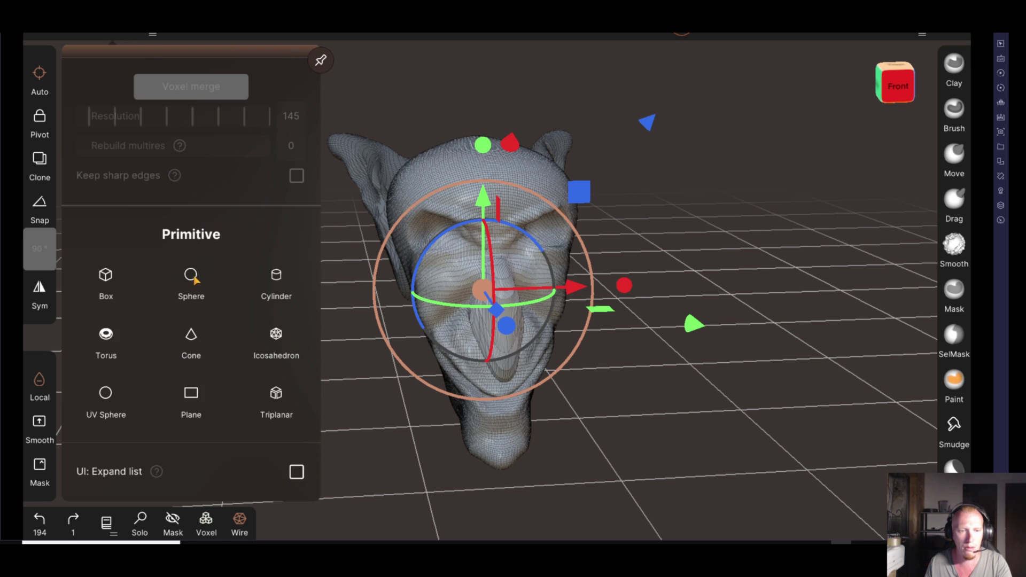
click(192, 277)
drag(490, 202, 510, 91)
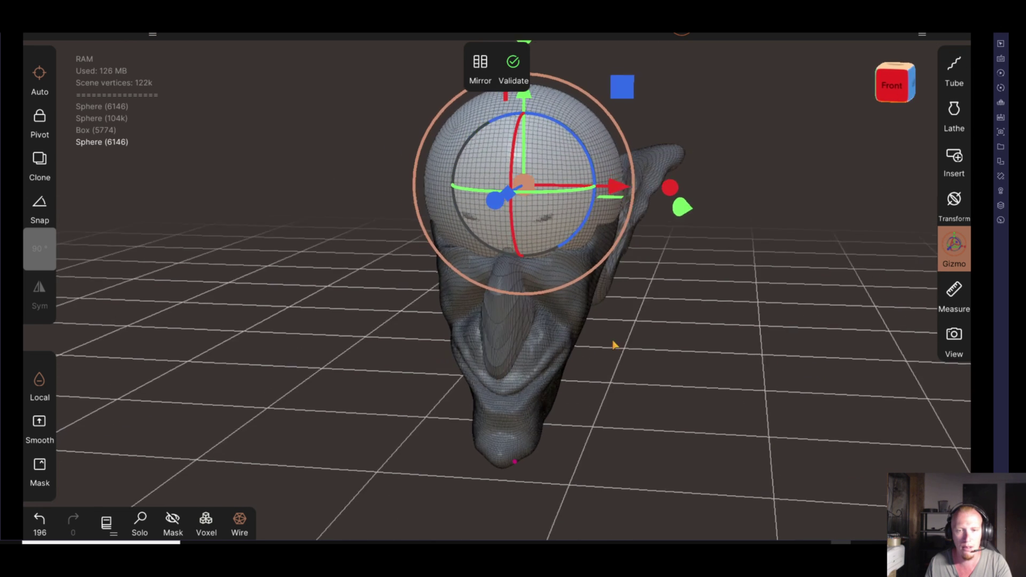
drag(614, 344, 390, 351)
drag(771, 468, 467, 355)
mouse_move(363, 215)
mouse_down()
mouse_move(362, 206)
mouse_move(272, 220)
mouse_up()
Flatten the sphere vertically into a disc, then make it slightly taller
mouse_move(257, 336)
mouse_down()
mouse_move(397, 395)
mouse_move(567, 401)
mouse_move(729, 486)
mouse_move(543, 287)
mouse_up()
mouse_move(573, 459)
mouse_down()
mouse_move(748, 424)
mouse_move(707, 433)
mouse_move(641, 394)
mouse_move(681, 354)
mouse_up()
mouse_move(297, 505)
mouse_down()
mouse_move(382, 470)
mouse_move(367, 443)
mouse_up()
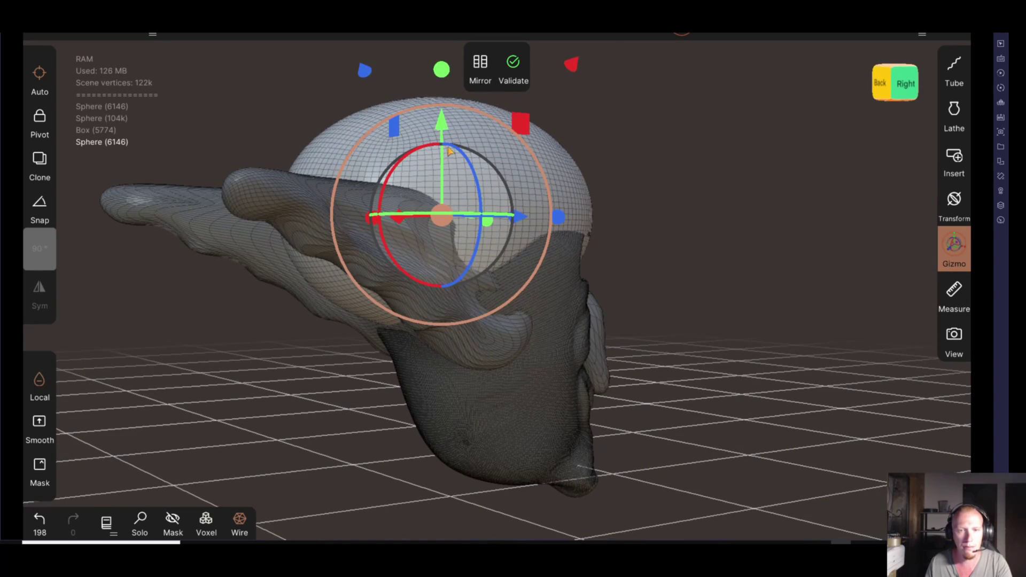
drag(443, 87, 407, 216)
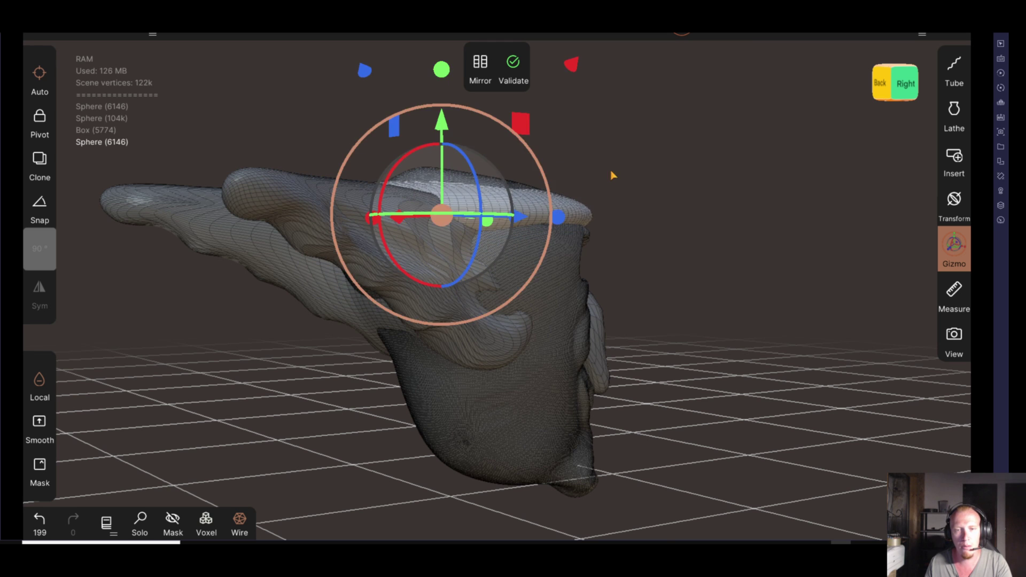
drag(611, 171, 406, 247)
drag(405, 146, 407, 44)
Shorten the disc along its long axis and stretch it front to back
drag(591, 355, 363, 347)
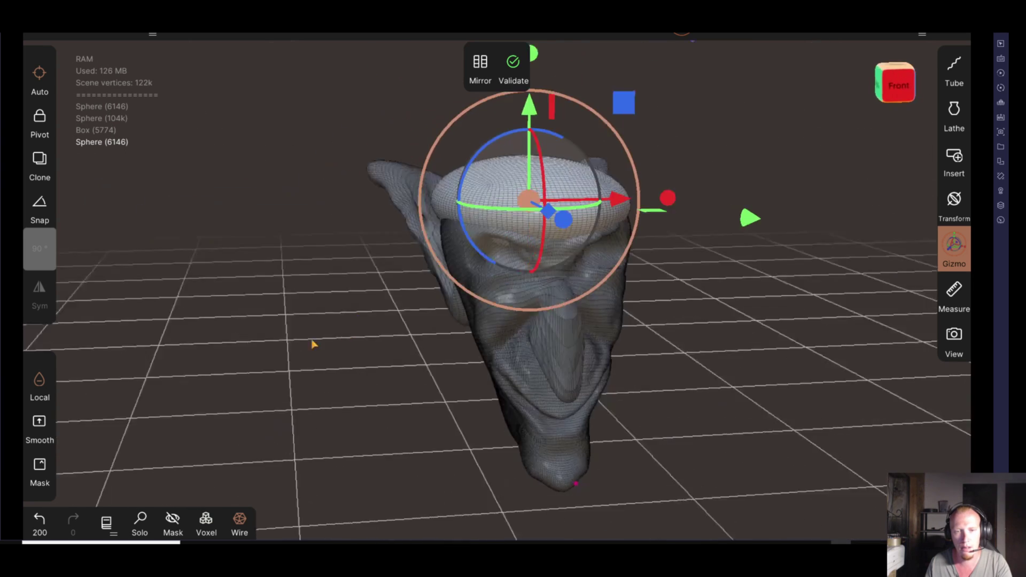
mouse_move(788, 482)
mouse_down()
mouse_move(668, 435)
mouse_move(439, 419)
mouse_move(331, 447)
mouse_move(236, 412)
mouse_move(168, 426)
mouse_move(339, 435)
mouse_up()
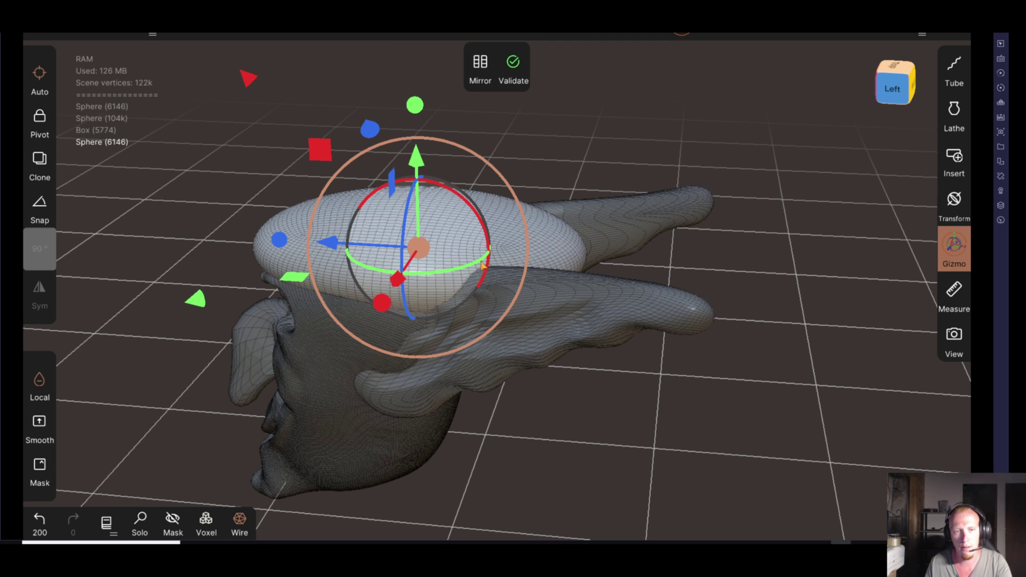
drag(276, 251, 306, 249)
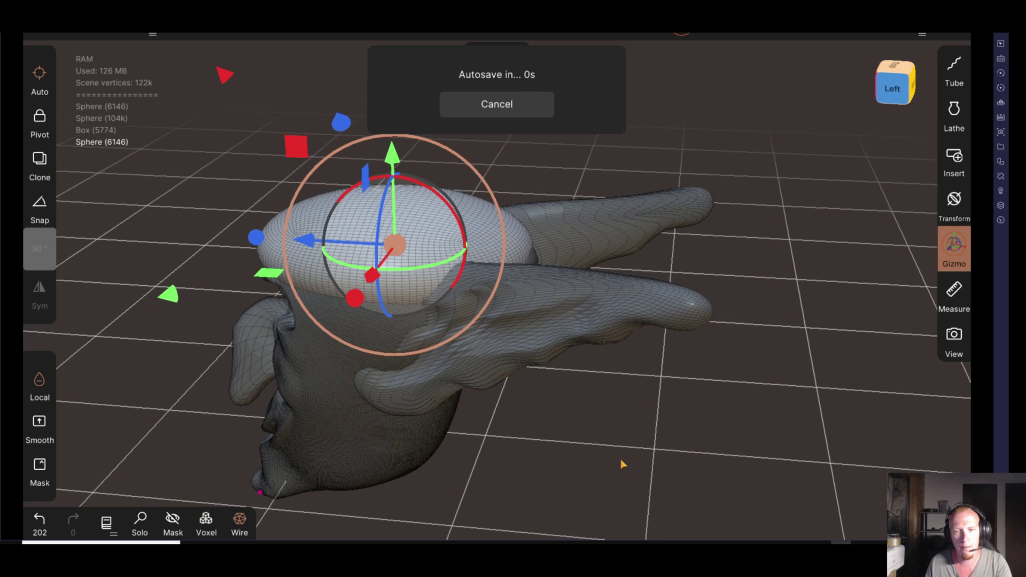
drag(267, 243, 268, 246)
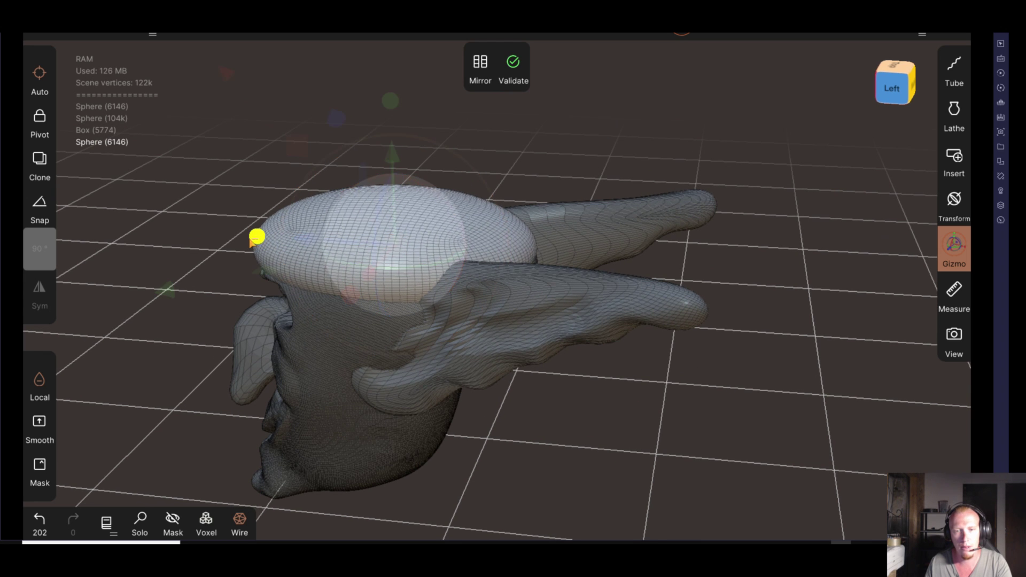
mouse_move(308, 250)
middle_down()
mouse_move(558, 427)
mouse_move(544, 426)
mouse_move(696, 408)
mouse_move(630, 321)
middle_up()
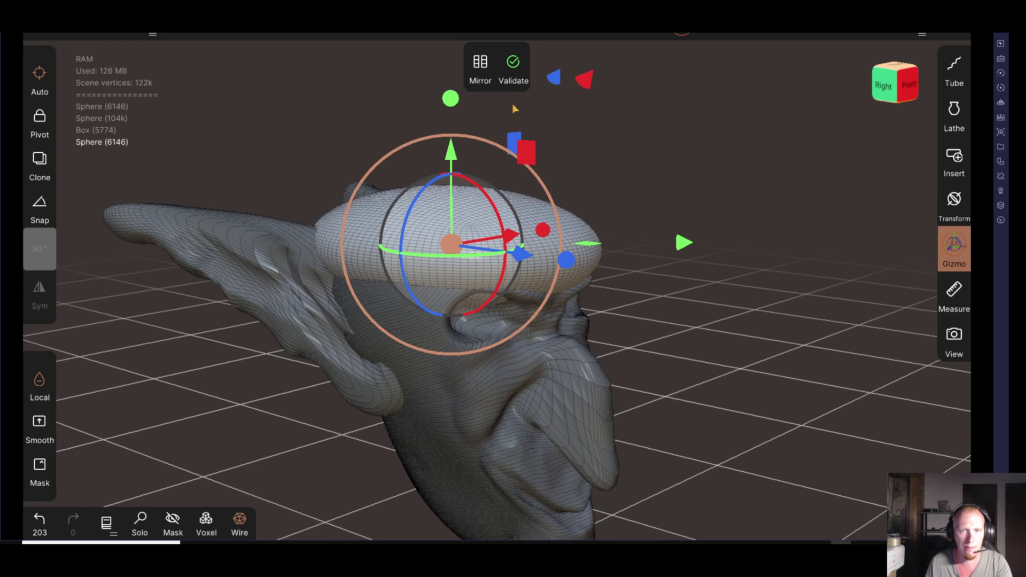
Validate the cap disc and set the Move brush radius to 116
click(513, 63)
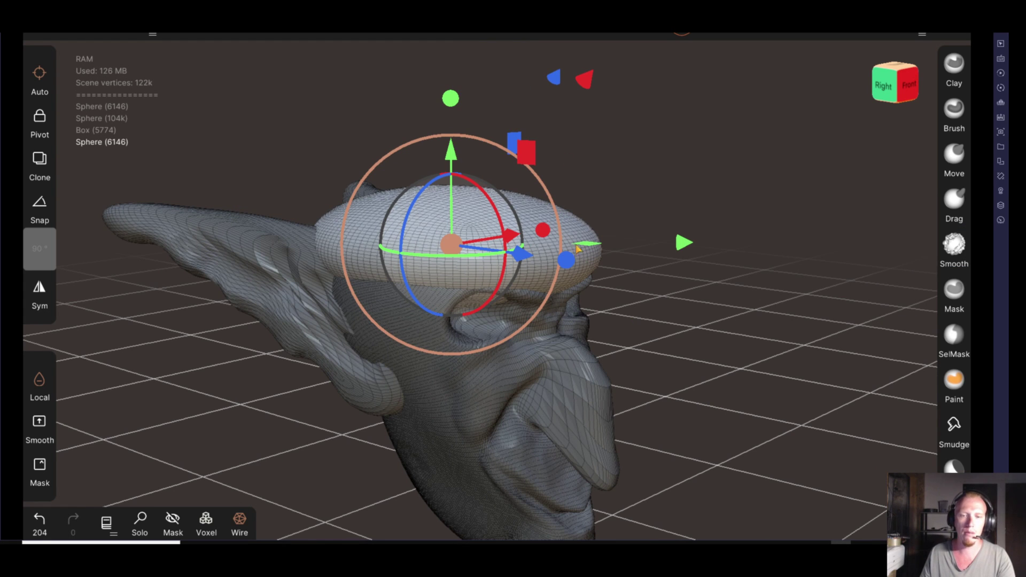
middle_drag(578, 249, 621, 370)
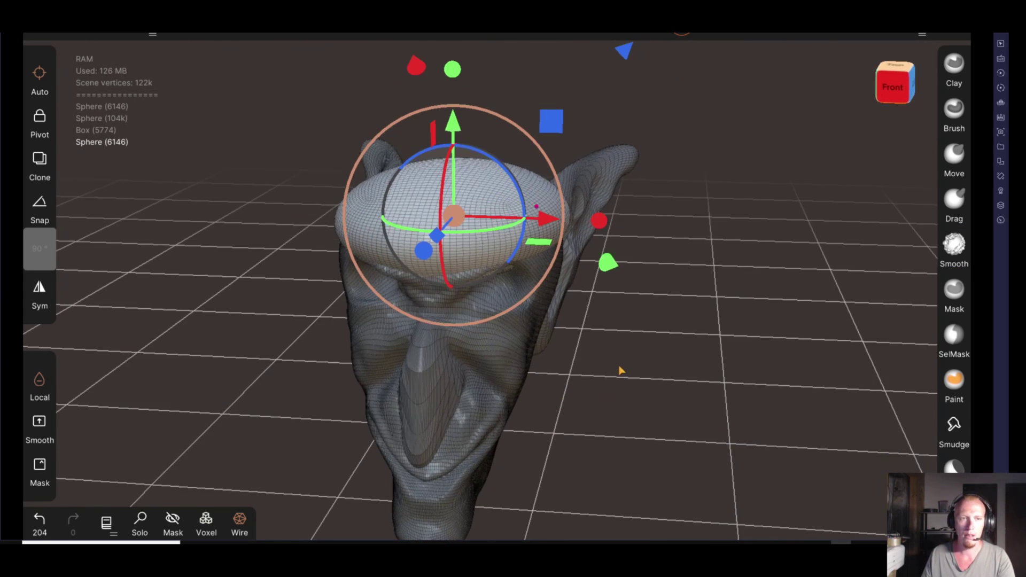
mouse_move(614, 407)
middle_down()
mouse_move(614, 374)
mouse_move(593, 405)
mouse_move(506, 390)
mouse_move(68, 117)
middle_up()
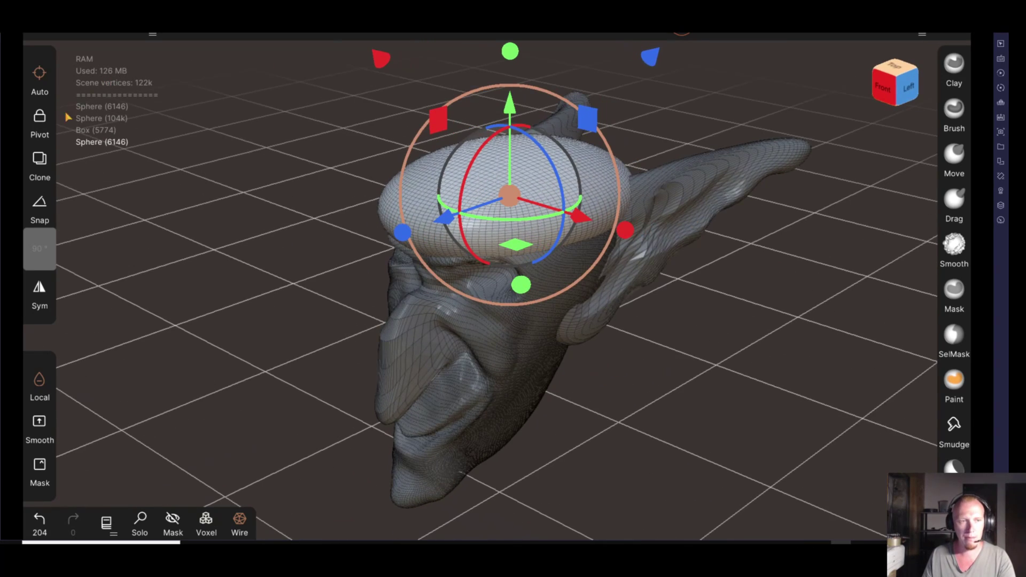
click(953, 156)
mouse_move(703, 274)
middle_down()
mouse_move(577, 371)
mouse_move(443, 203)
middle_up()
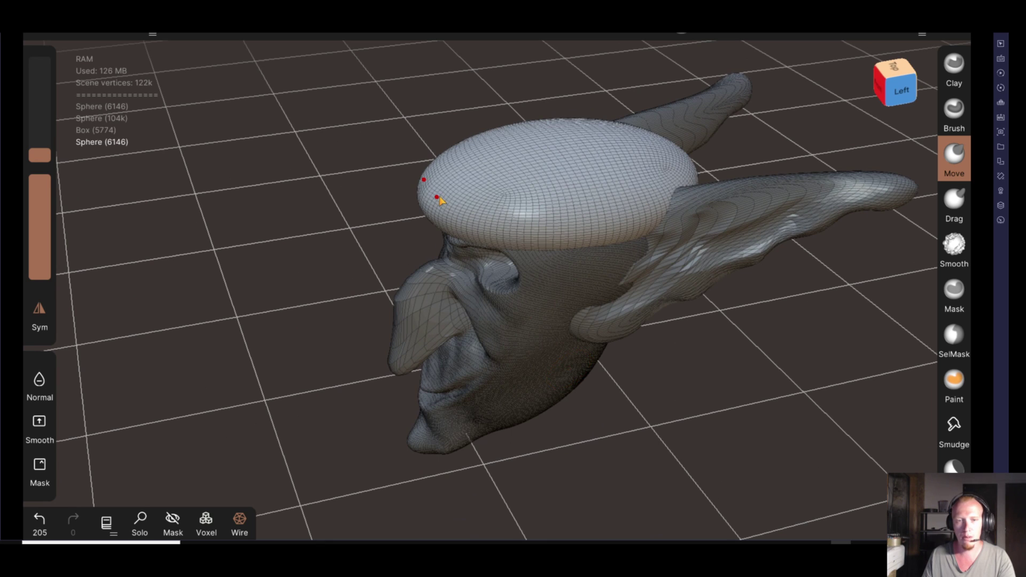
key(w)
drag(34, 152, 45, 80)
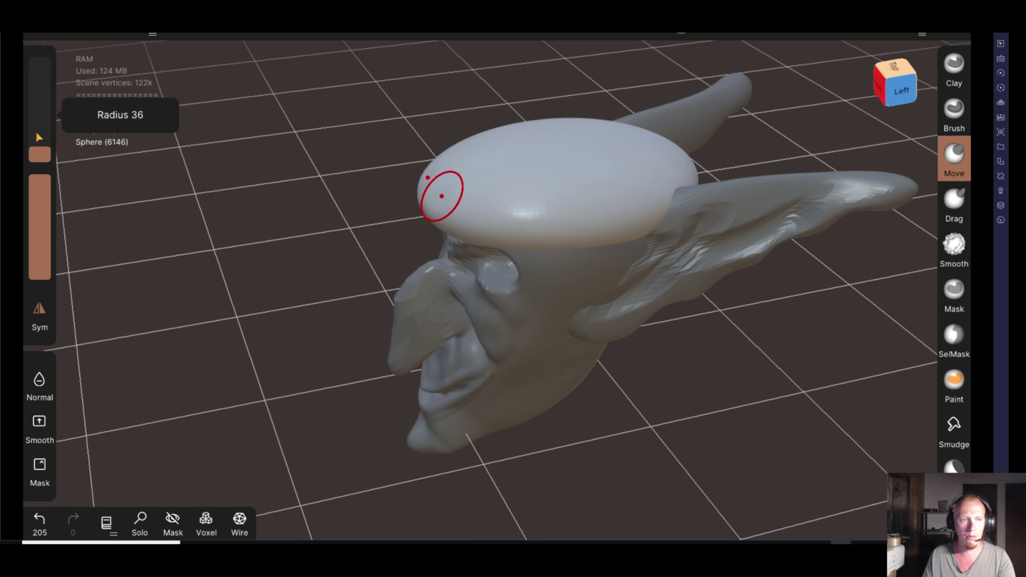
Pull the front of the cap down over the brow, checking the references
mouse_move(423, 218)
mouse_down()
mouse_move(444, 213)
mouse_move(497, 239)
mouse_move(652, 218)
mouse_up()
right_drag(547, 317, 485, 273)
drag(490, 259, 497, 250)
right_drag(600, 328, 408, 266)
drag(448, 207, 424, 190)
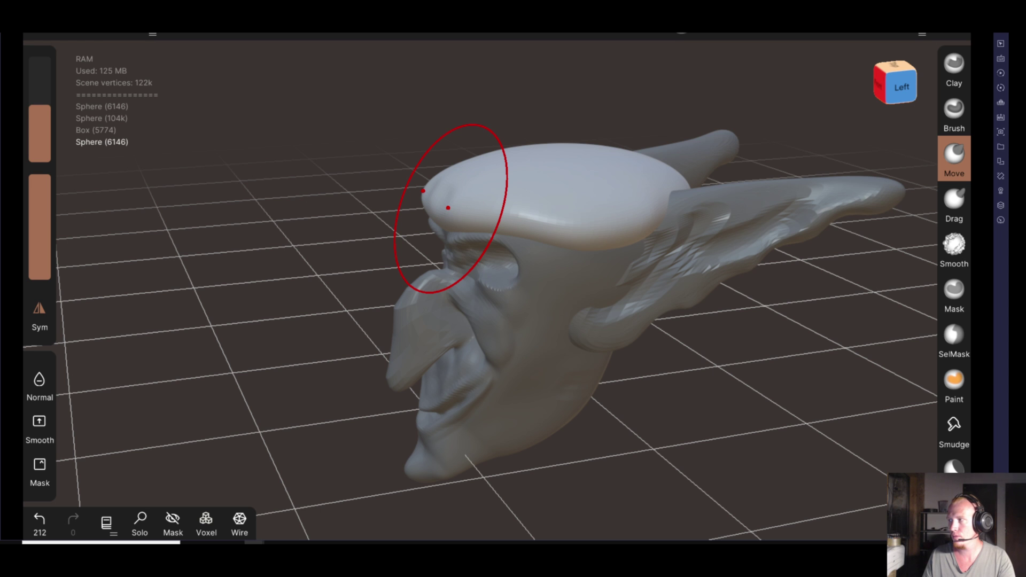
key(alt+Tab)
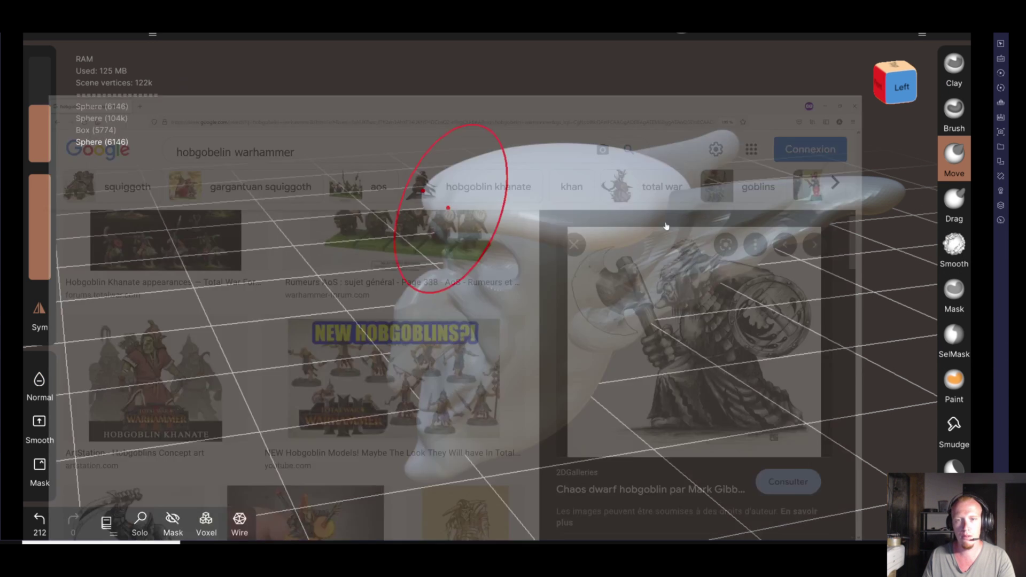
key(alt+Tab)
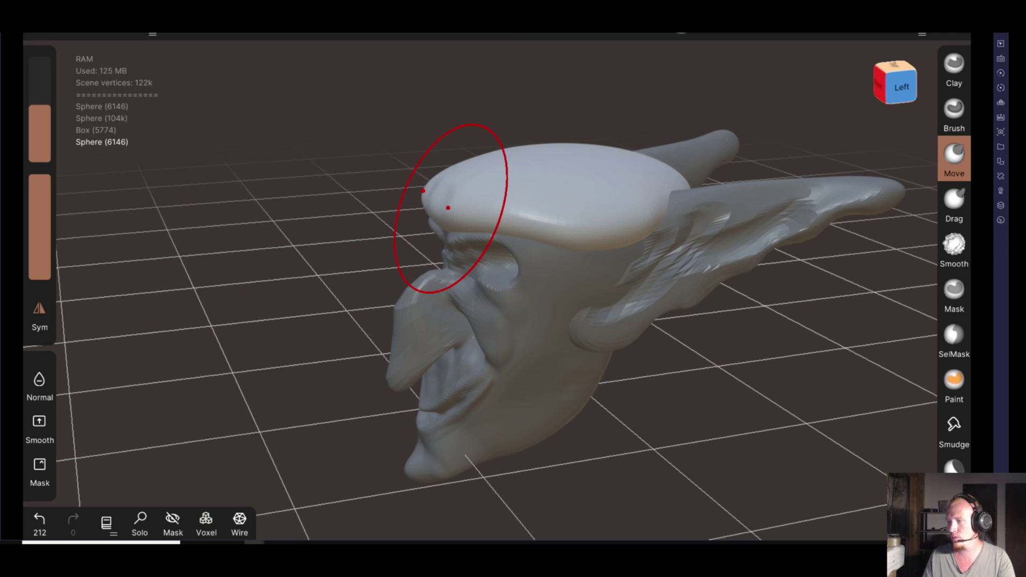
drag(868, 348, 659, 359)
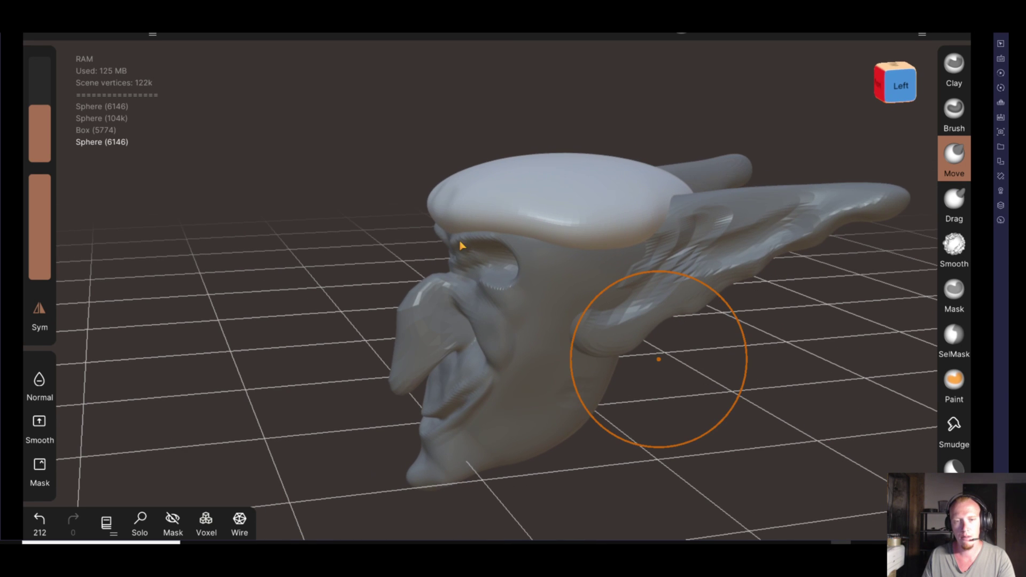
mouse_move(446, 225)
mouse_down()
mouse_move(558, 226)
mouse_move(608, 293)
mouse_up()
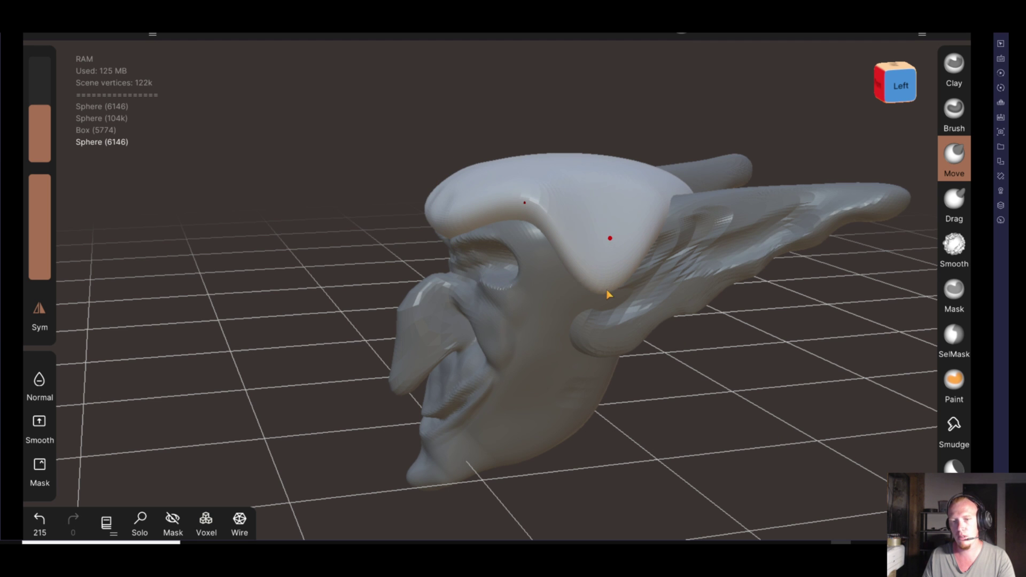
Pull the back of the cap into a rounded lobe behind the ear
mouse_move(755, 408)
mouse_down()
mouse_move(543, 368)
mouse_move(623, 444)
mouse_move(584, 435)
mouse_move(615, 380)
mouse_up()
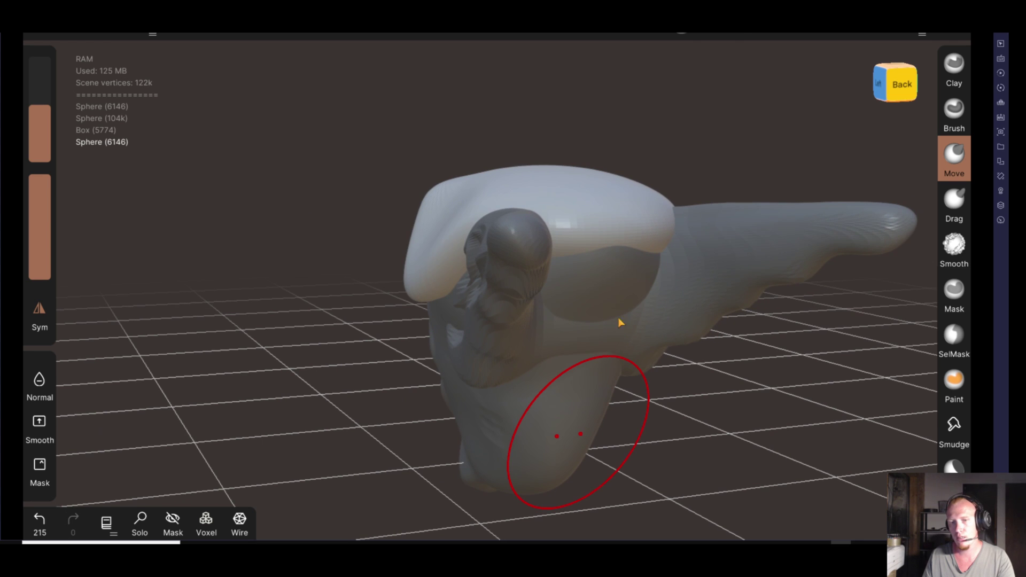
drag(636, 235, 634, 281)
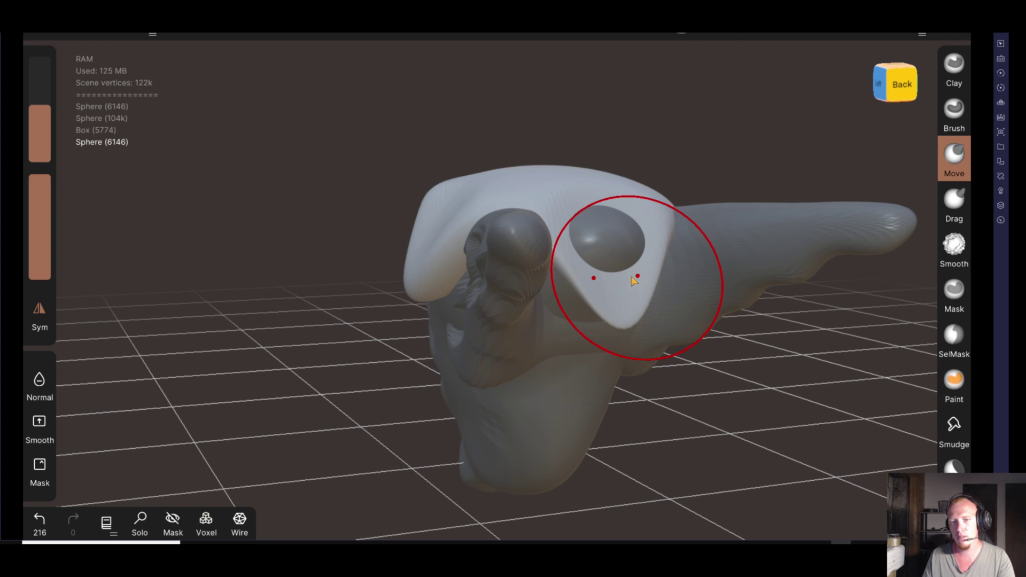
key(ctrl+z)
drag(634, 289, 662, 225)
mouse_move(661, 224)
right_down()
mouse_move(627, 450)
mouse_move(354, 419)
mouse_move(657, 336)
mouse_move(600, 230)
mouse_move(502, 225)
right_up()
mouse_move(649, 238)
mouse_down()
mouse_move(661, 270)
mouse_move(617, 294)
mouse_up()
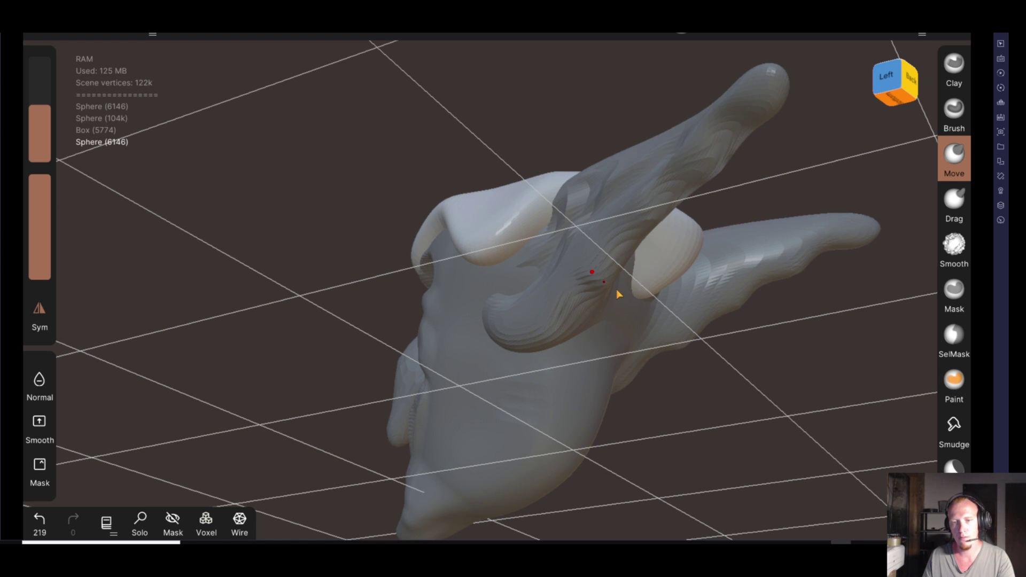
mouse_move(616, 306)
right_down()
mouse_move(630, 394)
mouse_move(525, 245)
right_up()
drag(533, 220, 487, 253)
mouse_move(487, 253)
right_down()
mouse_move(460, 370)
mouse_move(465, 480)
right_up()
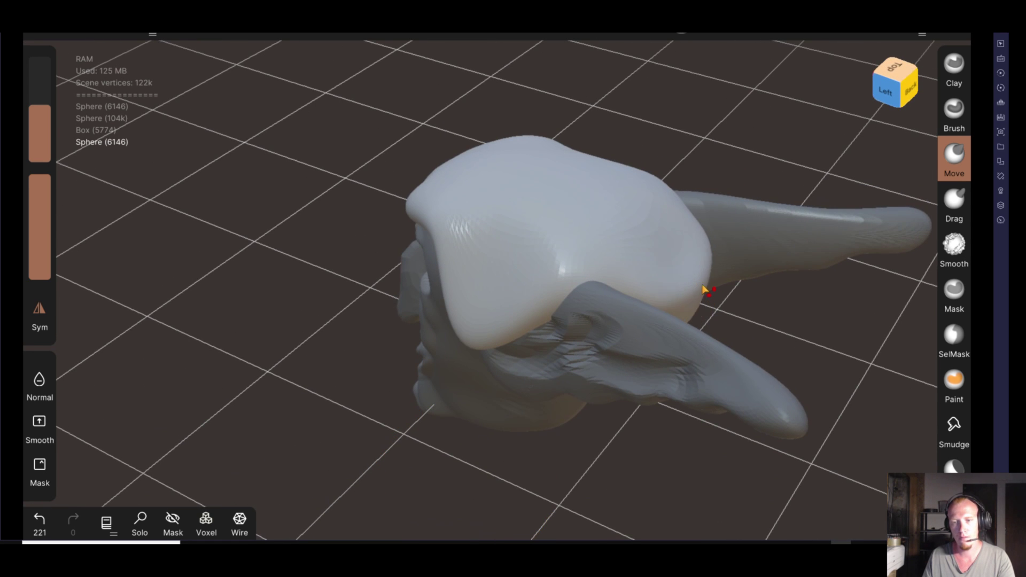
Pull a cap strand down and curl it around the left cheek
mouse_move(703, 293)
right_down()
mouse_move(591, 407)
mouse_move(740, 393)
mouse_move(629, 316)
right_up()
mouse_move(629, 315)
mouse_down()
mouse_move(528, 246)
mouse_move(511, 367)
mouse_up()
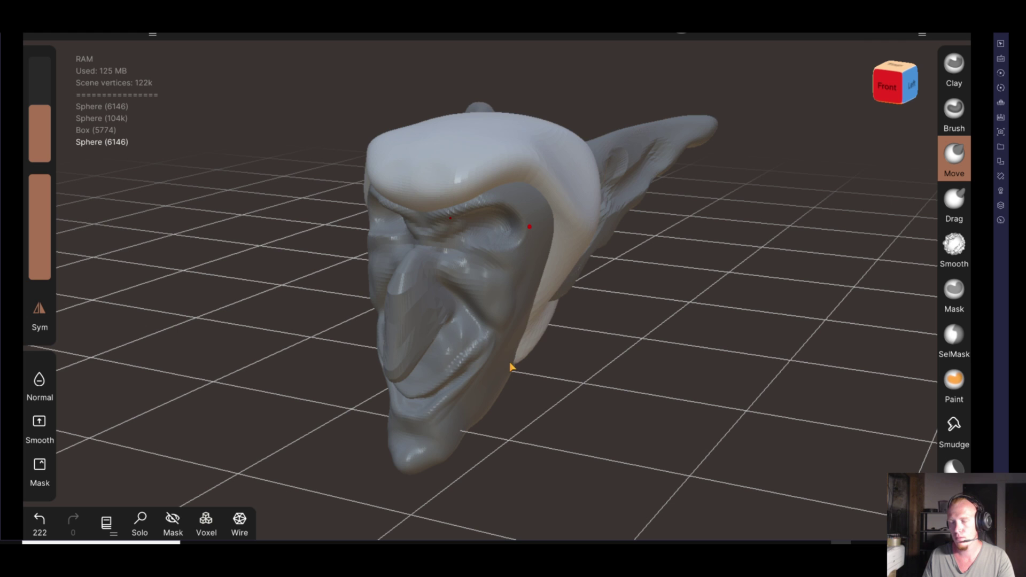
mouse_move(523, 359)
right_down()
mouse_move(648, 360)
mouse_move(510, 339)
right_up()
mouse_move(508, 339)
mouse_down()
mouse_move(513, 328)
mouse_move(493, 347)
mouse_move(516, 348)
mouse_up()
mouse_move(568, 313)
mouse_down()
mouse_move(554, 297)
mouse_move(484, 279)
mouse_up()
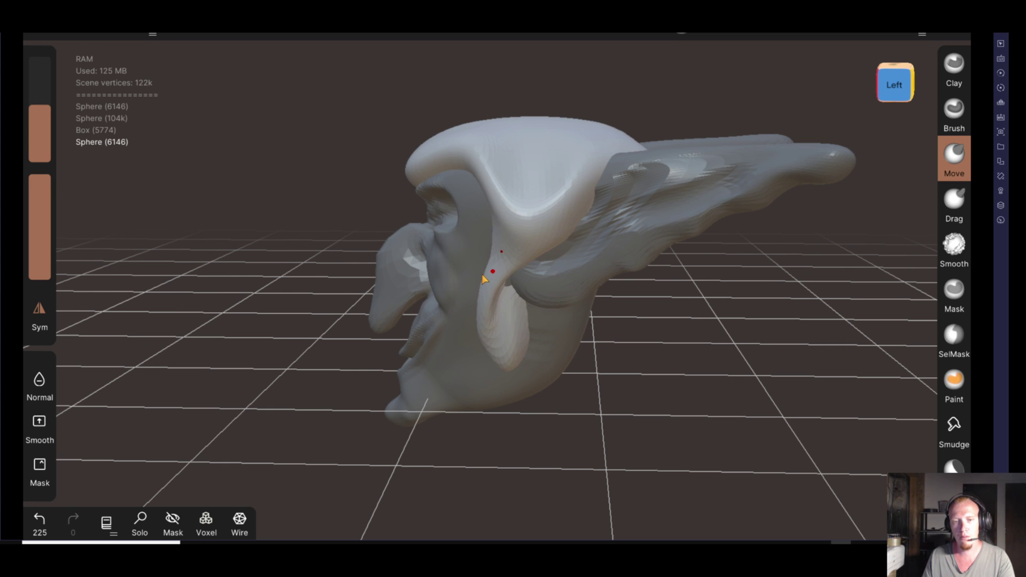
mouse_move(465, 282)
right_down()
mouse_move(497, 278)
mouse_move(479, 271)
right_up()
Refine the cap edge along the cheek and near the eye
drag(479, 271, 467, 269)
mouse_move(615, 393)
right_down()
mouse_move(563, 380)
mouse_move(515, 350)
right_up()
mouse_move(515, 350)
mouse_down()
mouse_move(499, 355)
mouse_move(498, 299)
mouse_up()
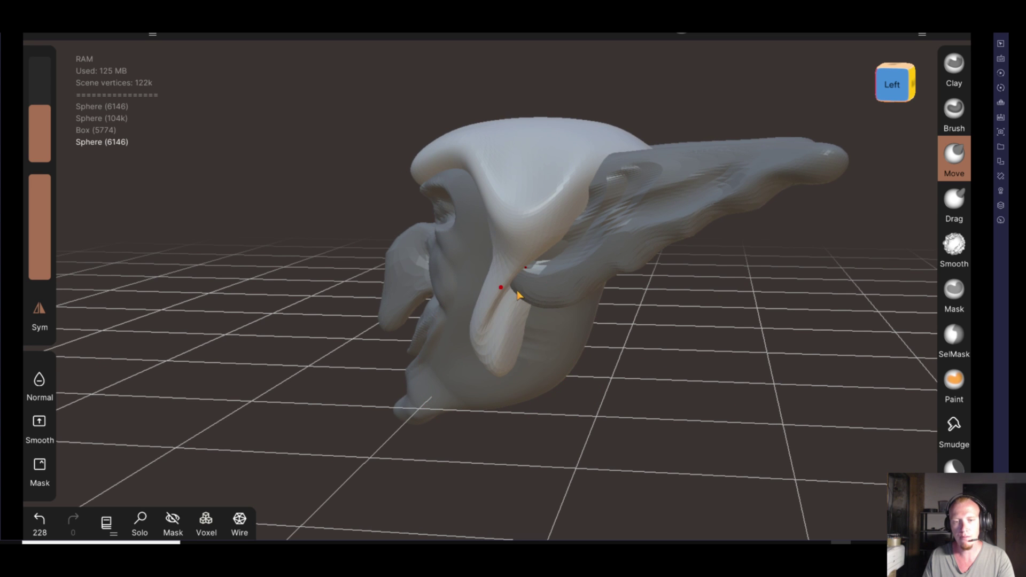
mouse_move(517, 295)
right_down()
mouse_move(355, 320)
mouse_move(699, 348)
mouse_move(596, 370)
mouse_move(618, 343)
mouse_move(378, 305)
mouse_move(491, 277)
right_up()
drag(496, 255, 488, 245)
mouse_move(495, 289)
right_down()
mouse_move(632, 328)
mouse_move(457, 321)
mouse_move(538, 270)
right_up()
drag(400, 231, 394, 406)
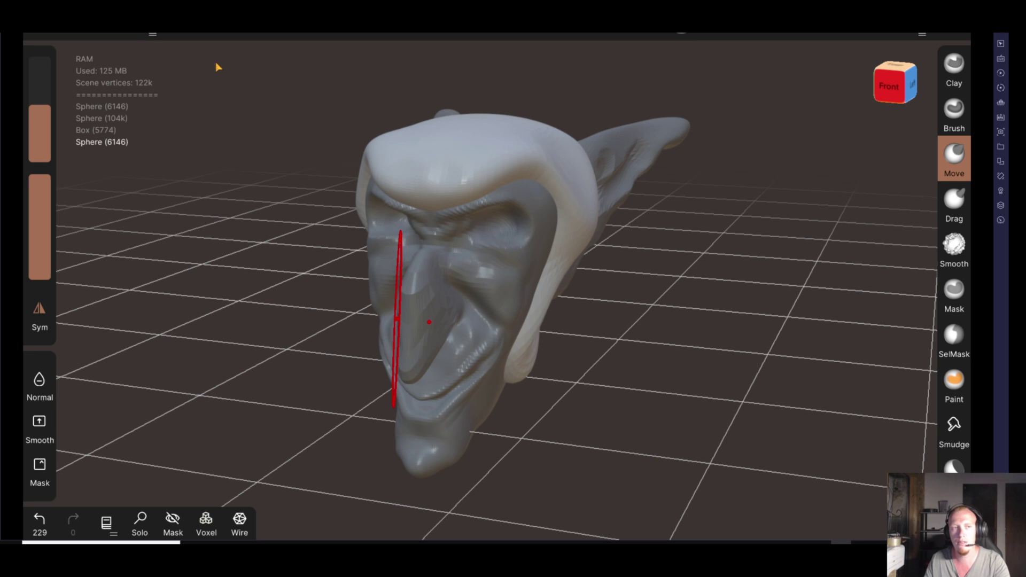
Hide the face sphere to inspect the isolated cap, then show it again
click(120, 35)
scroll(244, 254, up, 5)
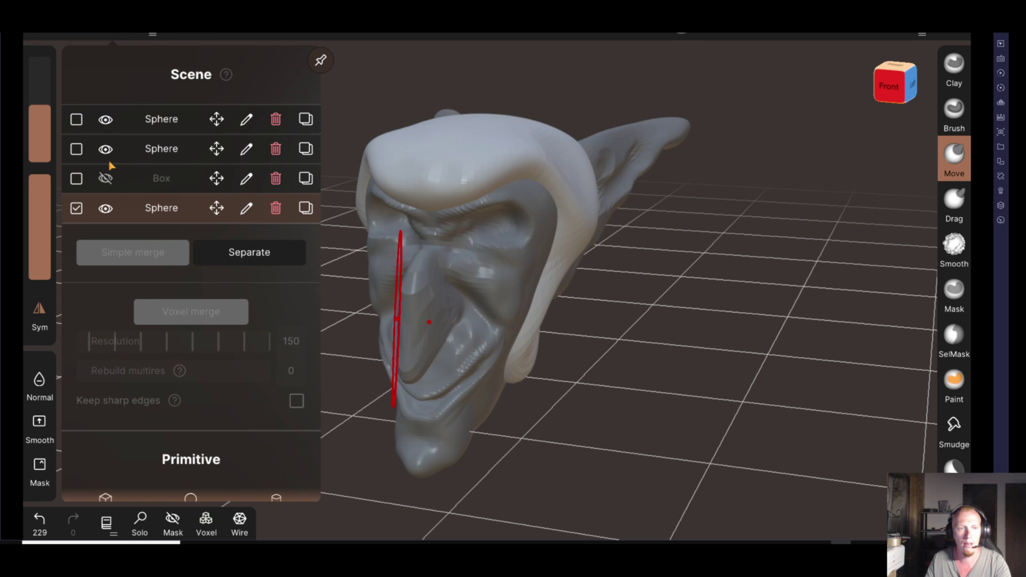
click(106, 149)
click(374, 320)
drag(522, 320, 345, 326)
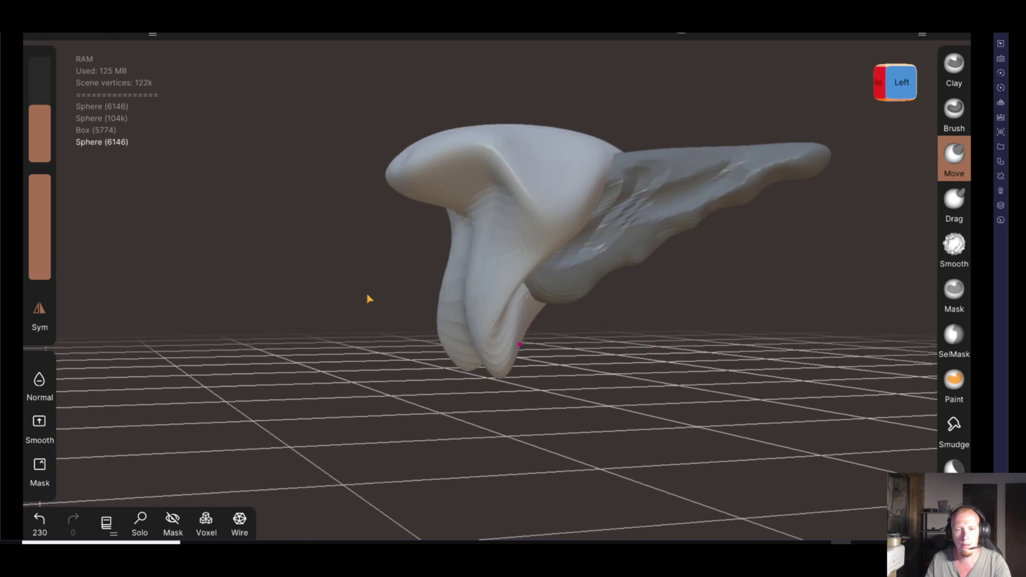
mouse_move(519, 344)
mouse_down()
mouse_move(542, 332)
mouse_move(453, 308)
mouse_up()
click(109, 34)
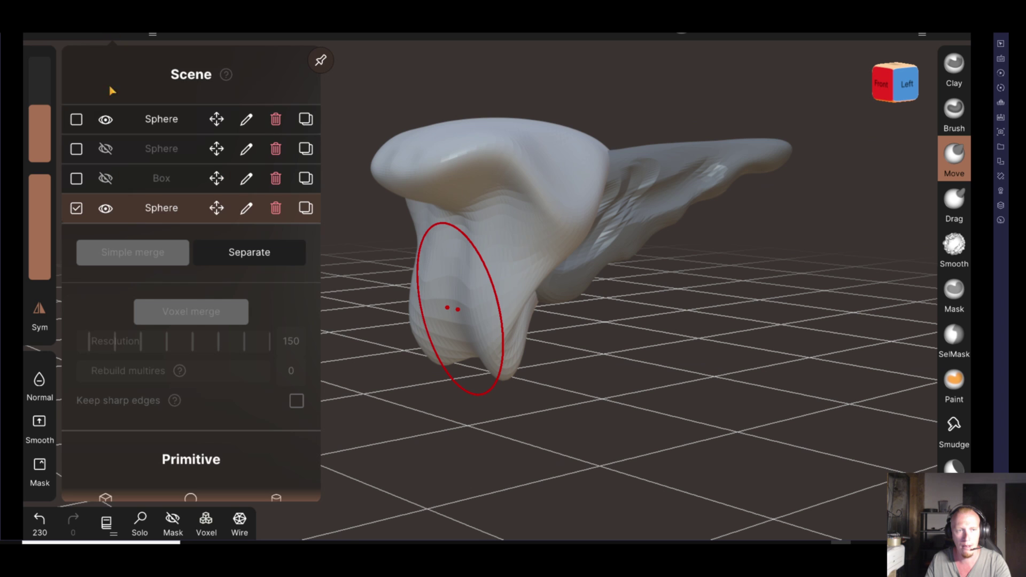
click(84, 154)
click(84, 154)
click(106, 149)
Reshape the cap lobe beside the left cheek and pull the brow edge near the right eye
mouse_move(424, 295)
middle_down()
mouse_move(513, 348)
mouse_move(442, 355)
mouse_move(492, 259)
middle_up()
drag(492, 259, 482, 237)
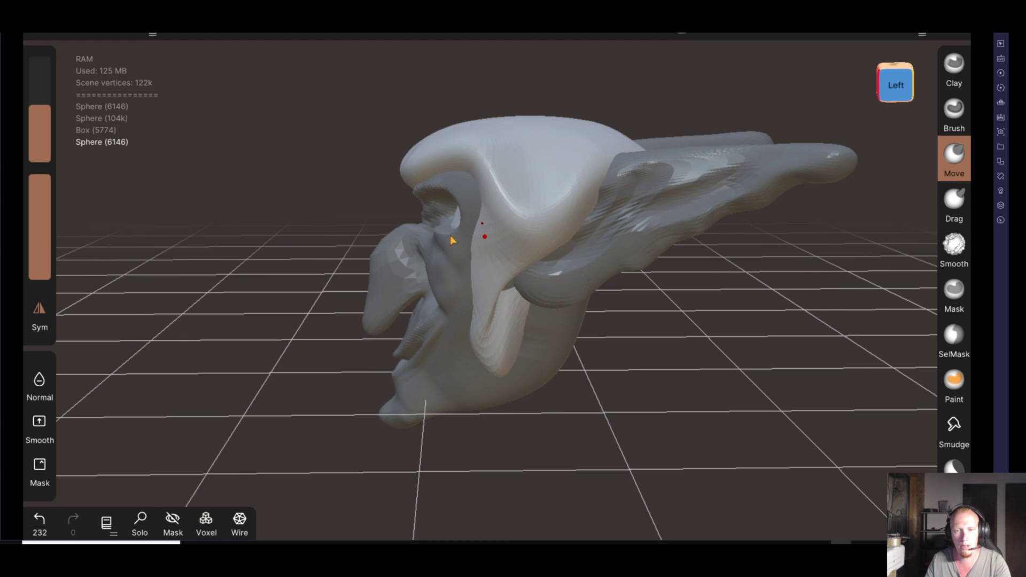
mouse_move(467, 242)
middle_down()
mouse_move(493, 297)
mouse_move(866, 355)
mouse_move(571, 268)
middle_up()
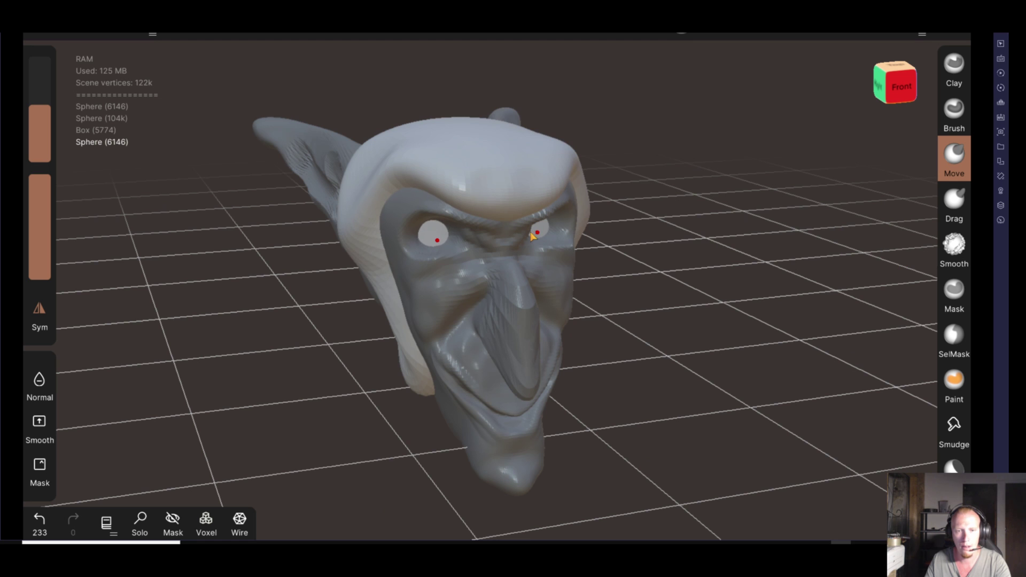
middle_drag(604, 314, 535, 289)
drag(532, 268, 523, 267)
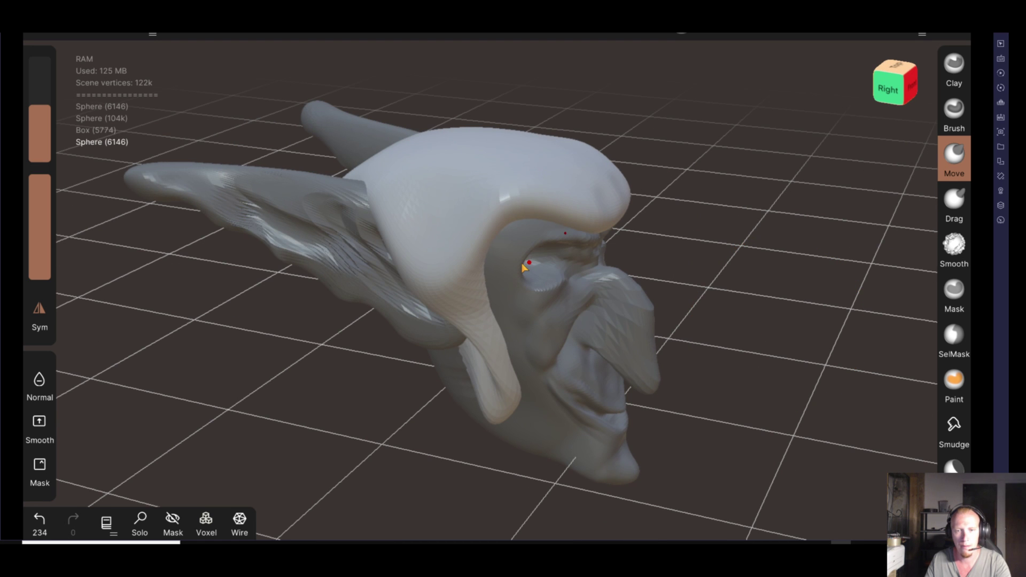
middle_drag(522, 267, 661, 305)
drag(662, 305, 504, 229)
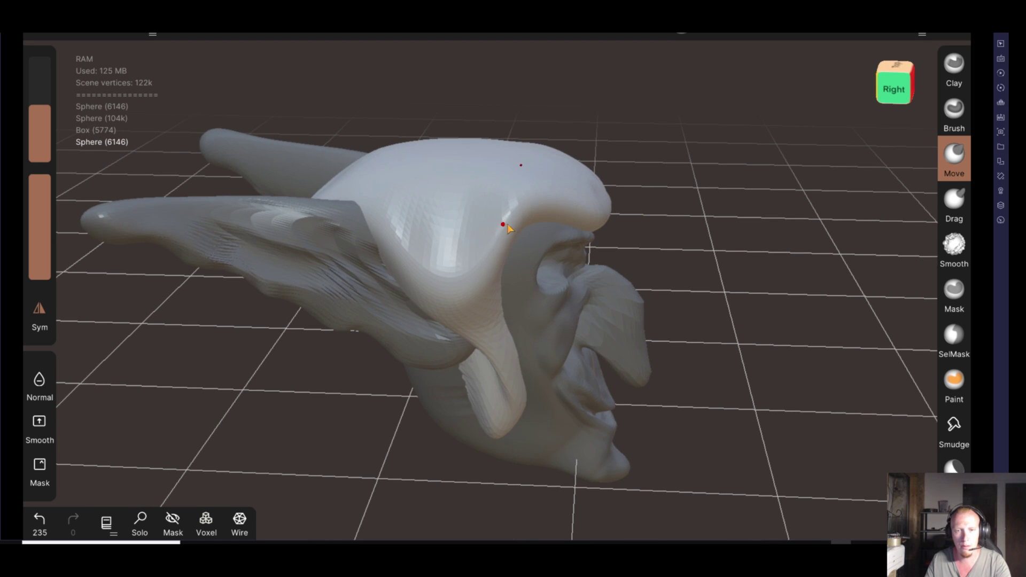
mouse_move(377, 236)
mouse_down()
mouse_move(389, 229)
mouse_move(423, 266)
mouse_up()
Reshape the cap from behind, pulling its back downward
mouse_move(423, 266)
middle_down()
mouse_move(374, 314)
mouse_move(669, 273)
mouse_move(674, 223)
middle_up()
mouse_move(673, 222)
mouse_down()
mouse_move(653, 178)
mouse_move(626, 159)
mouse_up()
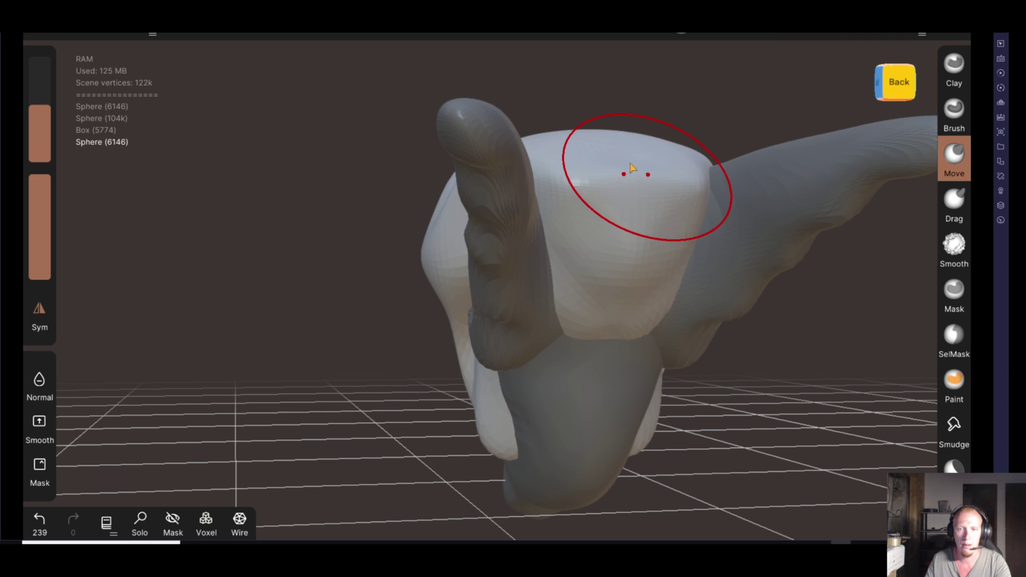
mouse_move(754, 387)
middle_down()
mouse_move(577, 298)
mouse_move(639, 383)
mouse_move(517, 338)
middle_up()
mouse_move(517, 338)
mouse_down()
mouse_move(538, 347)
mouse_move(567, 423)
mouse_up()
Reshape the cap along both cheeks, undoing the last cheek stroke
mouse_move(682, 435)
middle_down()
mouse_move(339, 458)
mouse_move(320, 449)
middle_up()
mouse_move(780, 445)
middle_down()
mouse_move(470, 435)
mouse_move(800, 409)
mouse_move(637, 380)
mouse_move(658, 385)
mouse_move(648, 330)
middle_up()
middle_drag(697, 440, 642, 423)
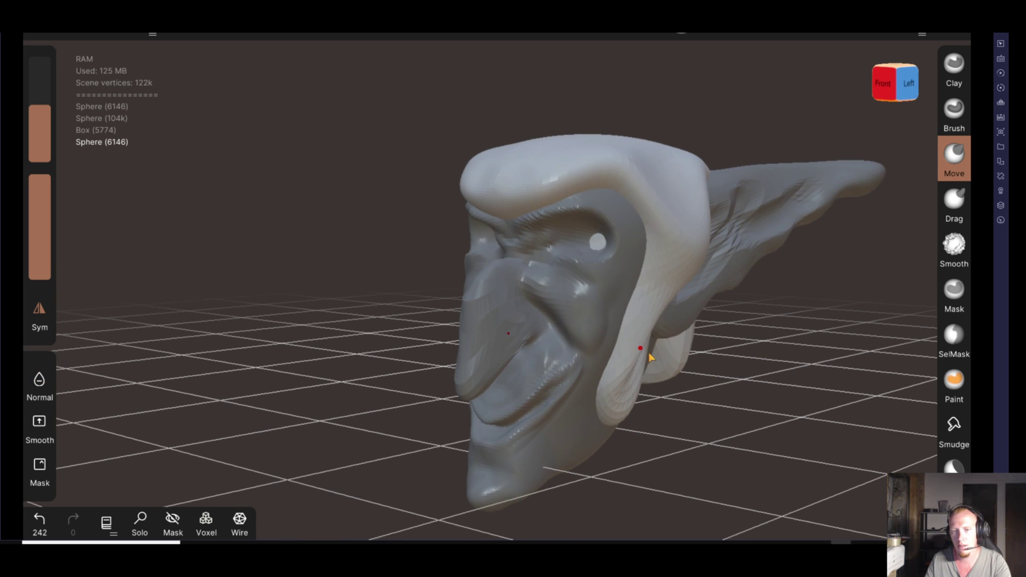
drag(648, 355, 773, 374)
middle_drag(773, 374, 614, 374)
drag(614, 373, 573, 362)
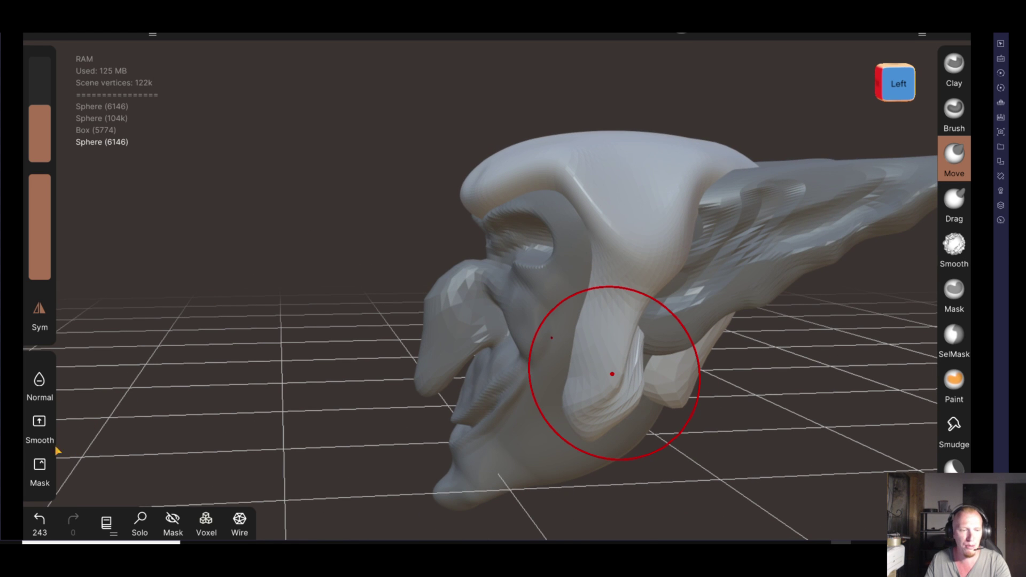
click(47, 523)
Try pulling the brow ridge out into a horn, then undo it
mouse_move(291, 401)
middle_down()
mouse_move(613, 430)
mouse_move(625, 253)
middle_up()
mouse_move(507, 199)
mouse_down()
mouse_move(583, 173)
mouse_move(627, 184)
mouse_up()
mouse_move(666, 335)
middle_down()
mouse_move(337, 322)
mouse_move(151, 330)
mouse_move(117, 355)
mouse_move(580, 382)
middle_up()
click(36, 526)
mouse_move(268, 444)
middle_down()
mouse_move(390, 401)
mouse_move(283, 382)
mouse_move(599, 331)
mouse_move(600, 348)
mouse_move(522, 355)
mouse_move(655, 334)
mouse_move(623, 350)
mouse_move(561, 294)
middle_up()
Nudge the cap surface slightly and review the head from front-left angles
mouse_move(704, 403)
middle_down()
mouse_move(707, 422)
mouse_move(664, 400)
mouse_move(607, 408)
middle_up()
drag(607, 408, 602, 394)
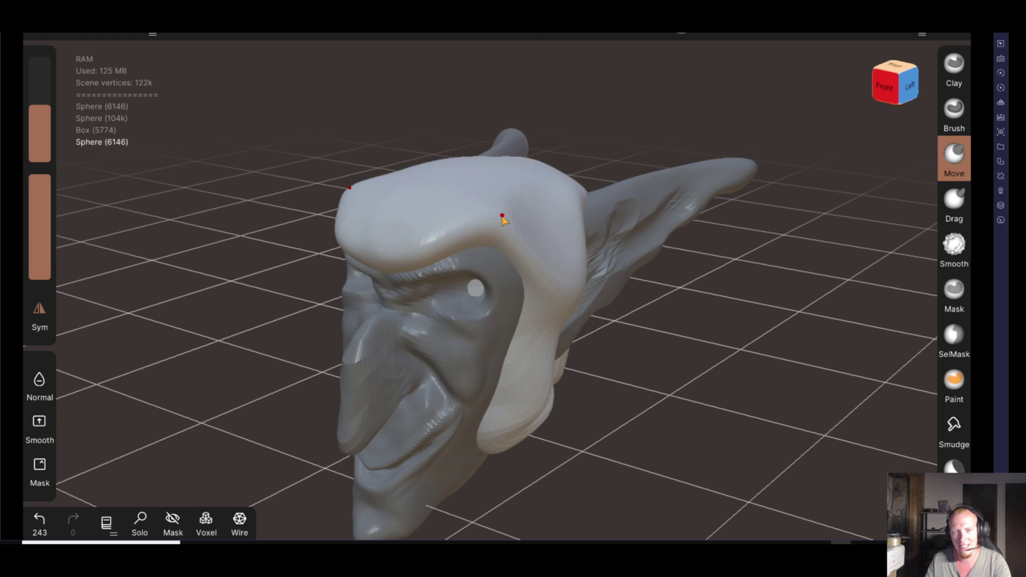
mouse_move(600, 371)
middle_down()
mouse_move(671, 382)
mouse_move(623, 380)
mouse_move(765, 268)
mouse_move(704, 330)
mouse_move(729, 304)
middle_up()
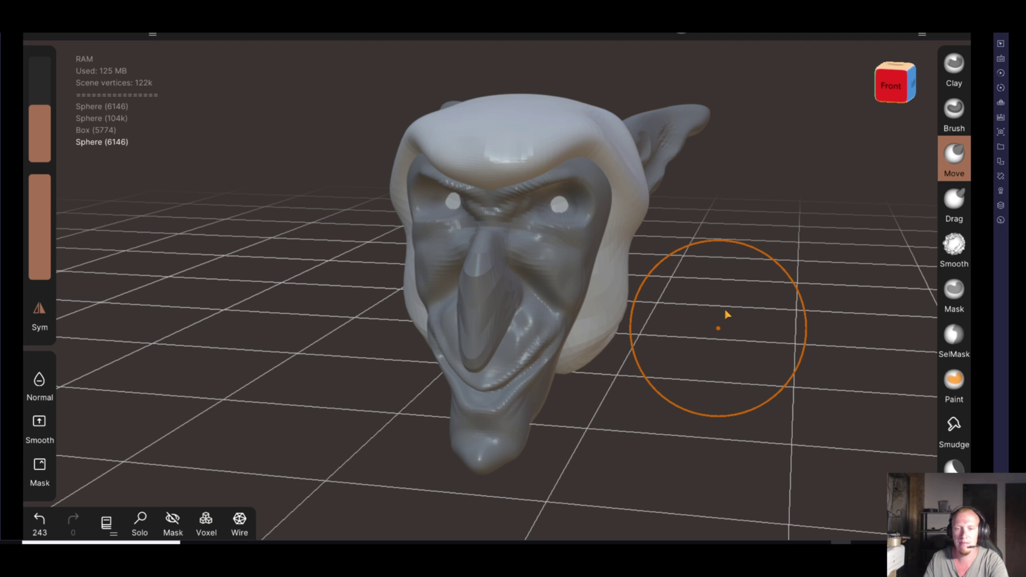
mouse_move(710, 303)
middle_down()
mouse_move(755, 310)
mouse_move(705, 351)
mouse_move(660, 362)
mouse_move(722, 355)
mouse_move(634, 367)
mouse_move(700, 371)
middle_up()
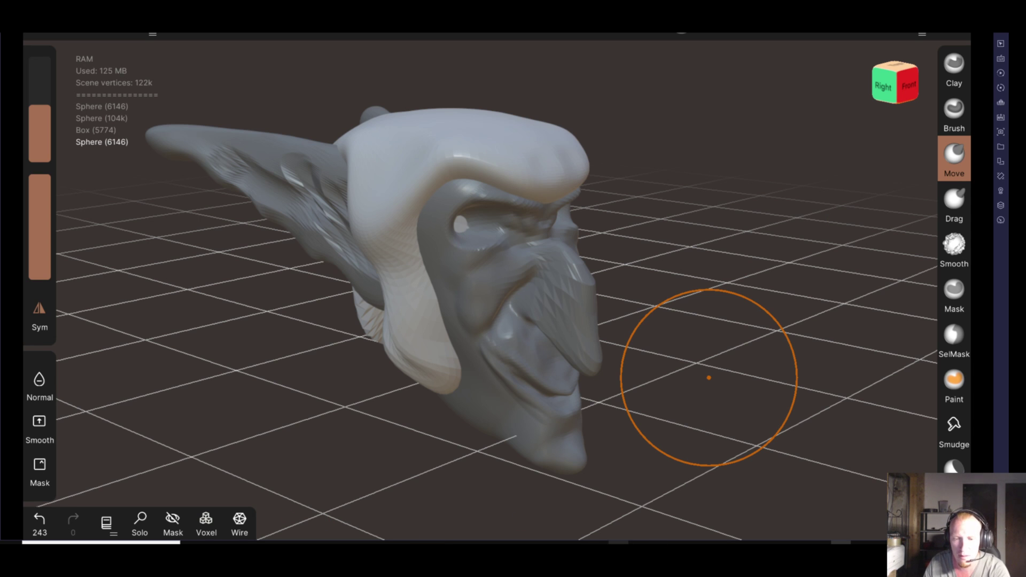
mouse_move(903, 176)
mouse_down()
mouse_move(634, 229)
mouse_move(523, 222)
mouse_move(485, 204)
mouse_up()
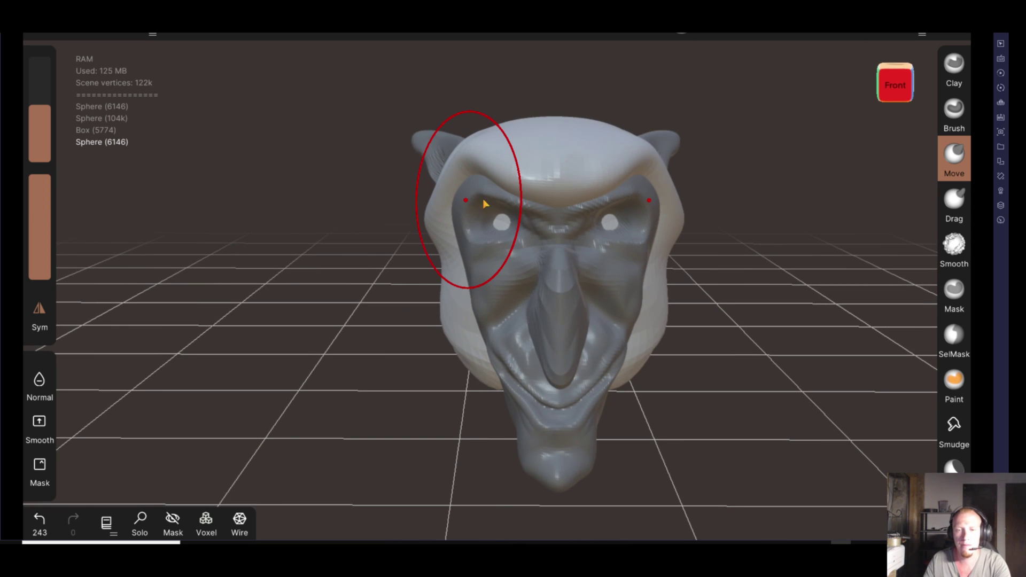
scroll(485, 204, right, 5)
scroll(509, 307, right, 2)
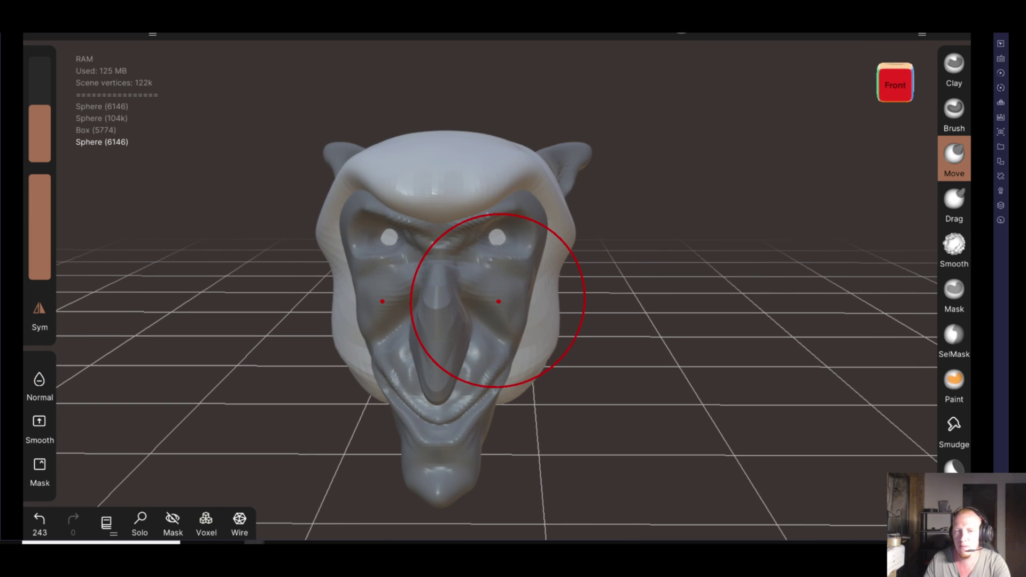
mouse_move(694, 221)
mouse_down()
mouse_move(652, 304)
mouse_move(758, 286)
mouse_move(636, 287)
mouse_move(820, 310)
mouse_move(648, 276)
mouse_move(602, 236)
mouse_move(766, 320)
mouse_move(767, 275)
mouse_up()
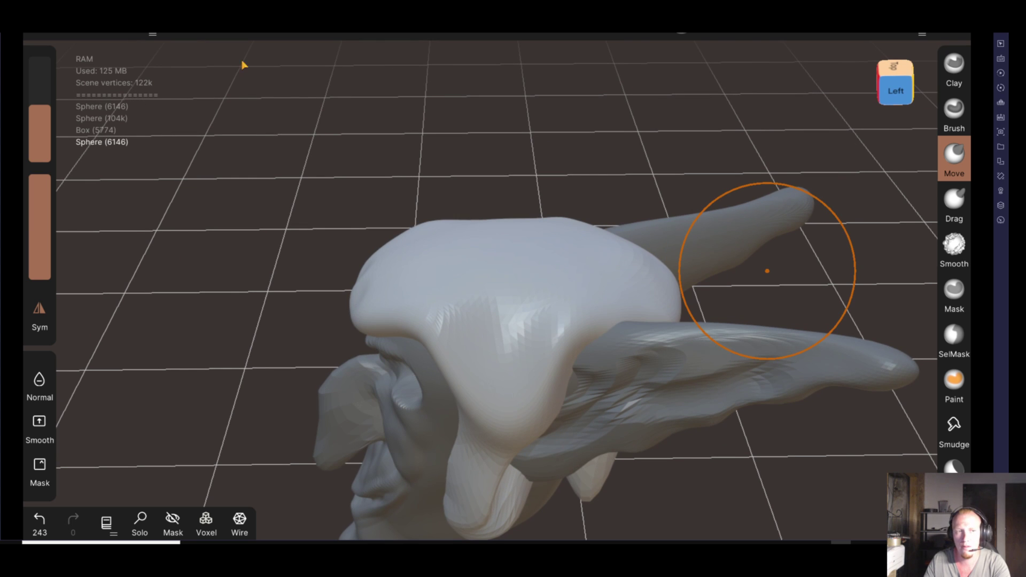
Enlarge the Move brush and pull the cap top into a tall peak leaning left
drag(33, 109, 52, 67)
mouse_move(559, 259)
mouse_down()
mouse_move(575, 230)
mouse_move(568, 172)
mouse_move(542, 141)
mouse_move(504, 130)
mouse_up()
mouse_move(259, 206)
mouse_down()
mouse_move(478, 165)
mouse_move(604, 161)
mouse_move(648, 261)
mouse_move(600, 289)
mouse_move(524, 285)
mouse_move(642, 279)
mouse_move(586, 133)
mouse_up()
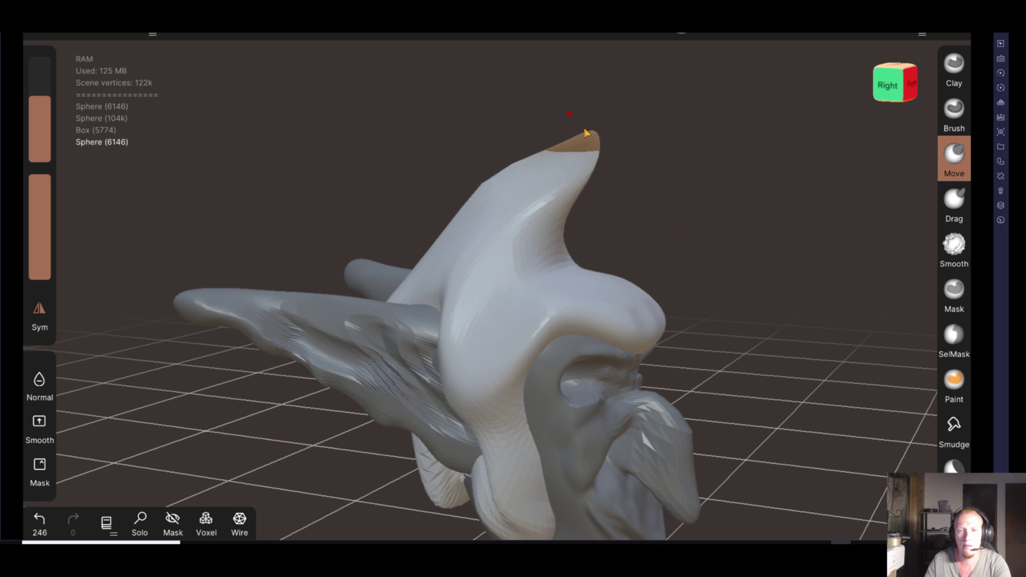
Reduce the brush radius to 96 and pull out the ear tip
drag(623, 174, 682, 188)
drag(40, 118, 42, 168)
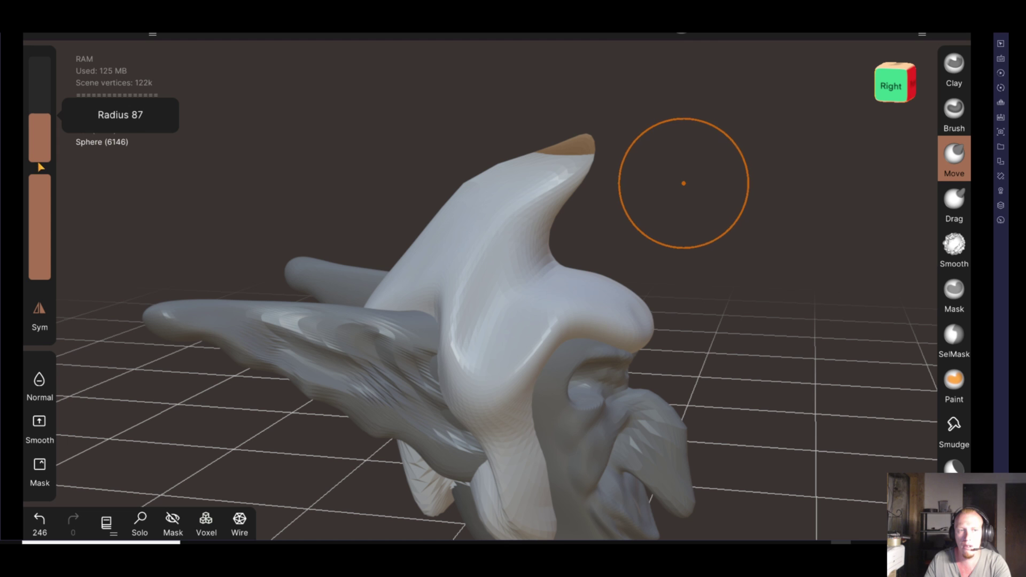
mouse_move(587, 154)
mouse_down()
mouse_move(595, 147)
mouse_move(507, 235)
mouse_move(261, 222)
mouse_up()
mouse_move(800, 281)
mouse_down()
mouse_move(722, 297)
mouse_move(385, 284)
mouse_move(316, 87)
mouse_move(287, 275)
mouse_move(454, 270)
mouse_move(406, 208)
mouse_move(353, 279)
mouse_move(377, 248)
mouse_up()
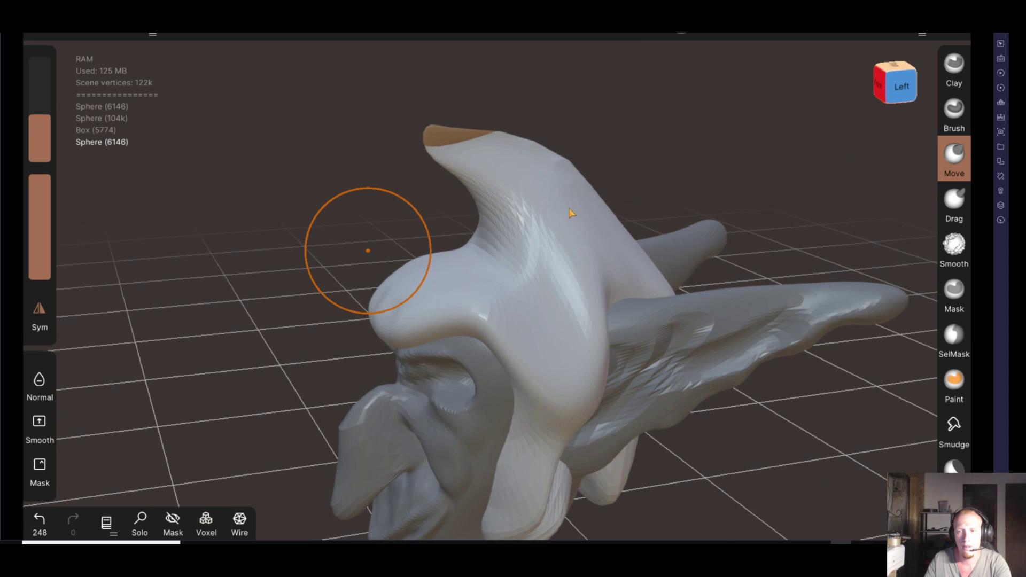
mouse_move(678, 175)
mouse_down()
mouse_move(711, 189)
mouse_move(669, 213)
mouse_move(651, 165)
mouse_move(720, 133)
mouse_move(652, 138)
mouse_up()
click(650, 134)
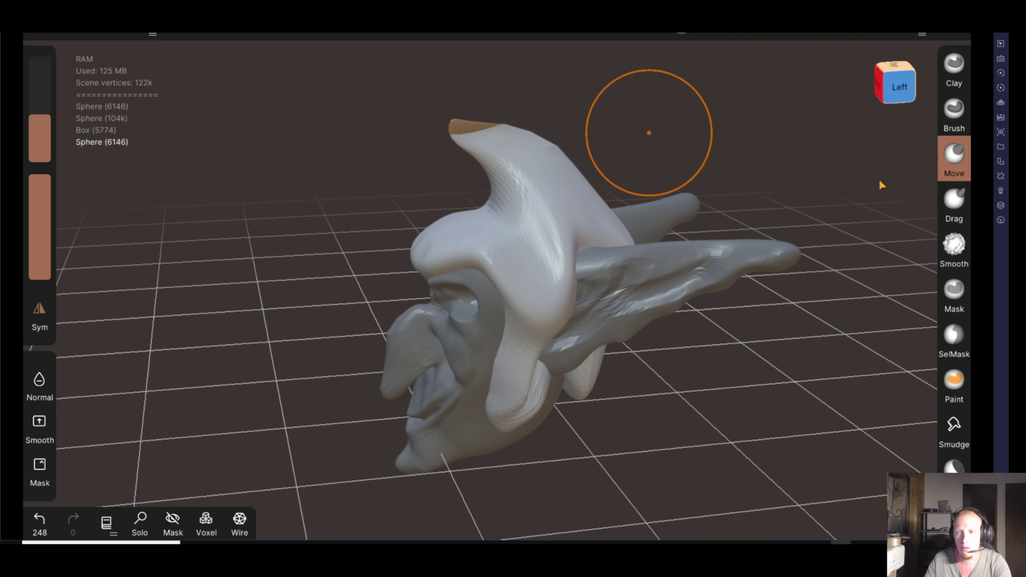
drag(950, 297, 960, 133)
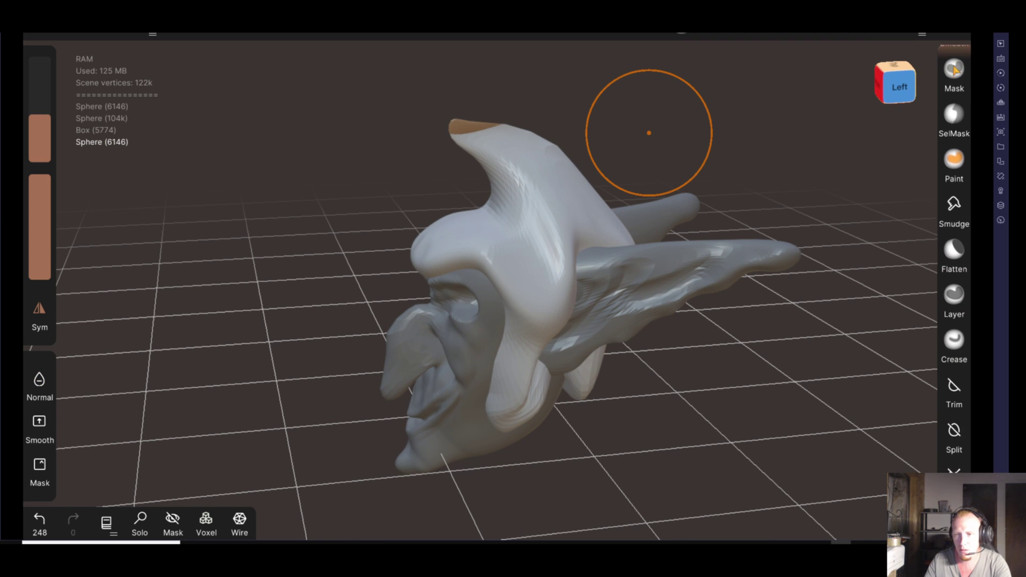
Undo the stray peak pull on the cap
drag(956, 257, 949, 41)
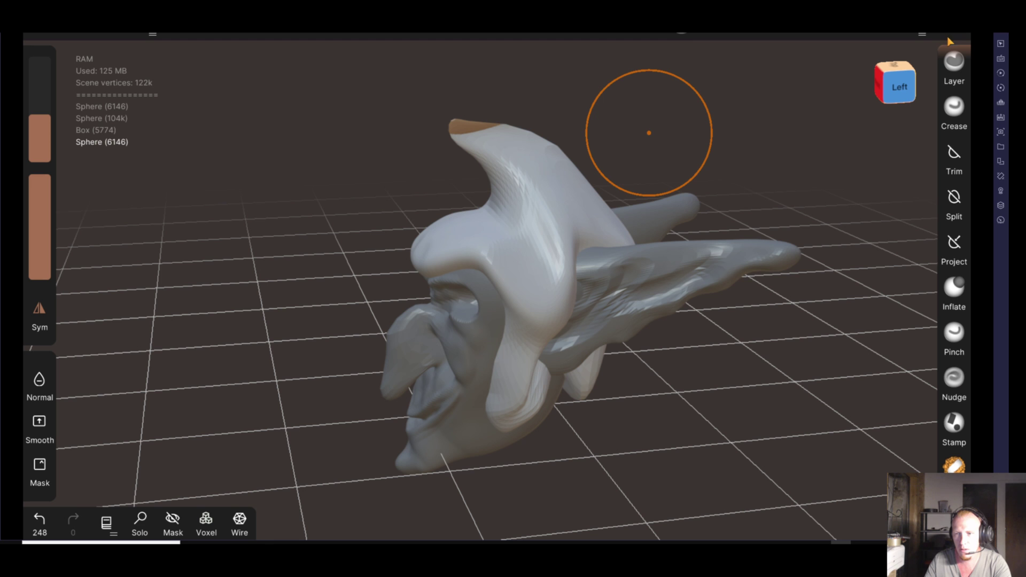
mouse_move(808, 346)
mouse_down()
mouse_move(544, 212)
mouse_move(480, 216)
mouse_move(586, 283)
mouse_move(457, 198)
mouse_up()
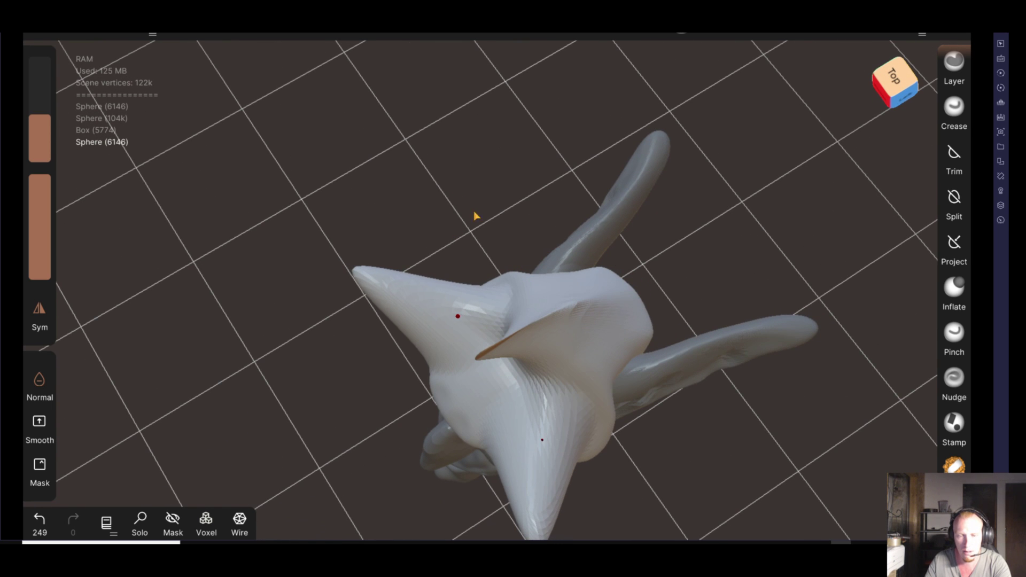
click(39, 521)
mouse_move(270, 216)
mouse_down()
mouse_move(327, 167)
mouse_move(316, 126)
mouse_move(515, 109)
mouse_move(451, 117)
mouse_up()
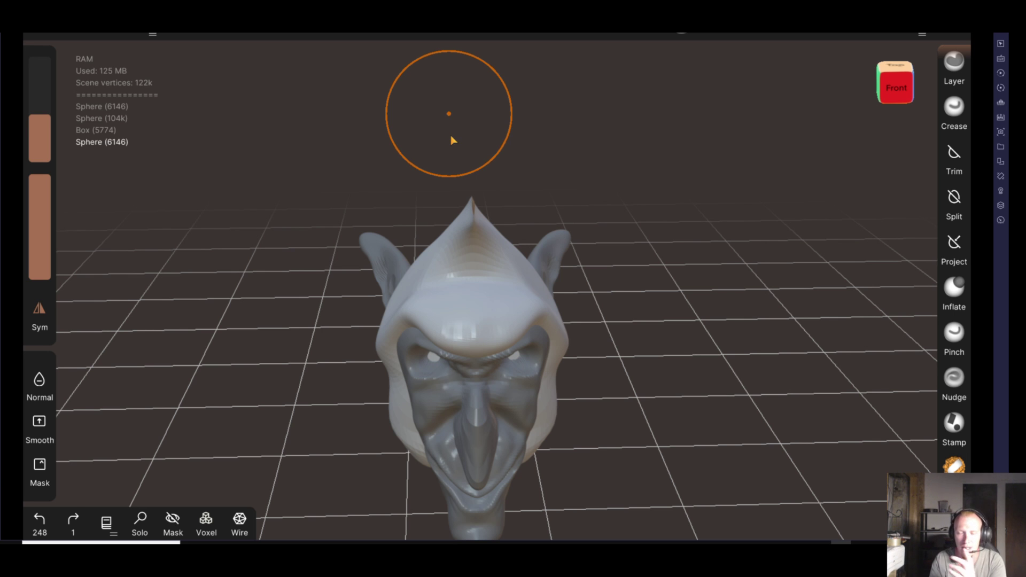
Inflate the cap along both sides of the head so it sits fuller
click(953, 292)
mouse_move(694, 348)
mouse_down()
mouse_move(801, 367)
mouse_move(572, 316)
mouse_move(407, 216)
mouse_up()
click(410, 210)
mouse_move(588, 289)
mouse_down()
mouse_move(303, 252)
mouse_move(247, 258)
mouse_up()
mouse_move(561, 251)
mouse_down()
mouse_move(435, 246)
mouse_move(267, 270)
mouse_move(317, 291)
mouse_up()
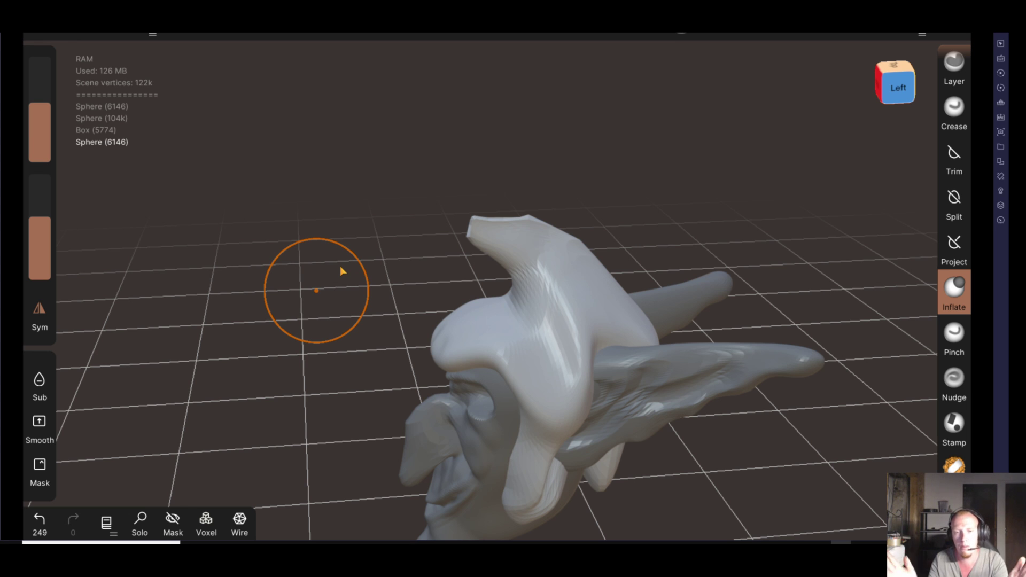
mouse_move(342, 270)
mouse_down()
mouse_move(733, 288)
mouse_move(566, 346)
mouse_move(688, 319)
mouse_move(723, 339)
mouse_move(708, 364)
mouse_move(559, 145)
mouse_up()
drag(680, 218, 620, 302)
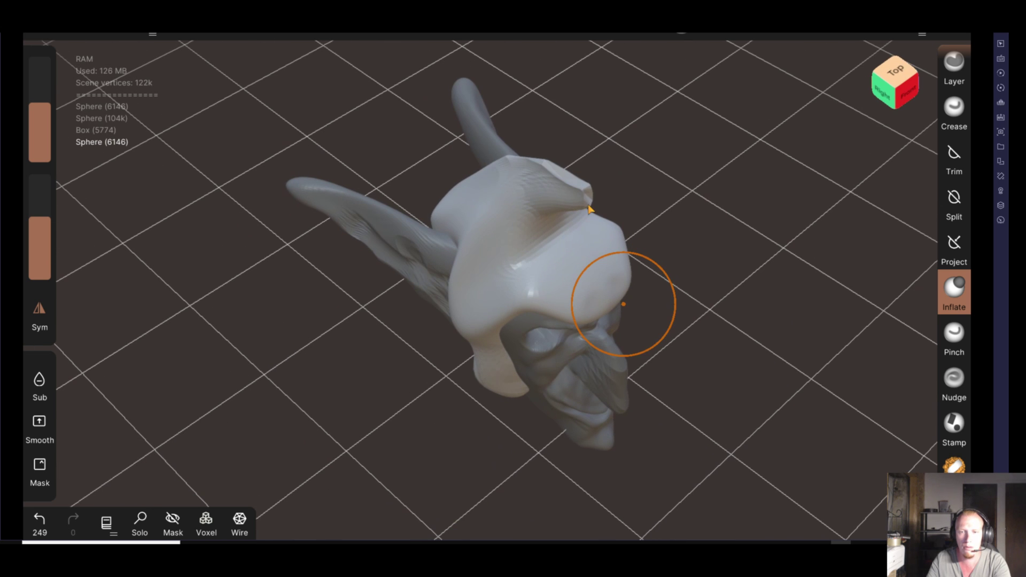
mouse_move(584, 202)
mouse_down()
mouse_move(731, 163)
mouse_move(684, 209)
mouse_move(495, 177)
mouse_move(509, 238)
mouse_move(253, 238)
mouse_move(362, 199)
mouse_up()
mouse_move(652, 178)
mouse_down()
mouse_move(452, 178)
mouse_move(314, 316)
mouse_move(247, 217)
mouse_move(287, 385)
mouse_move(586, 384)
mouse_up()
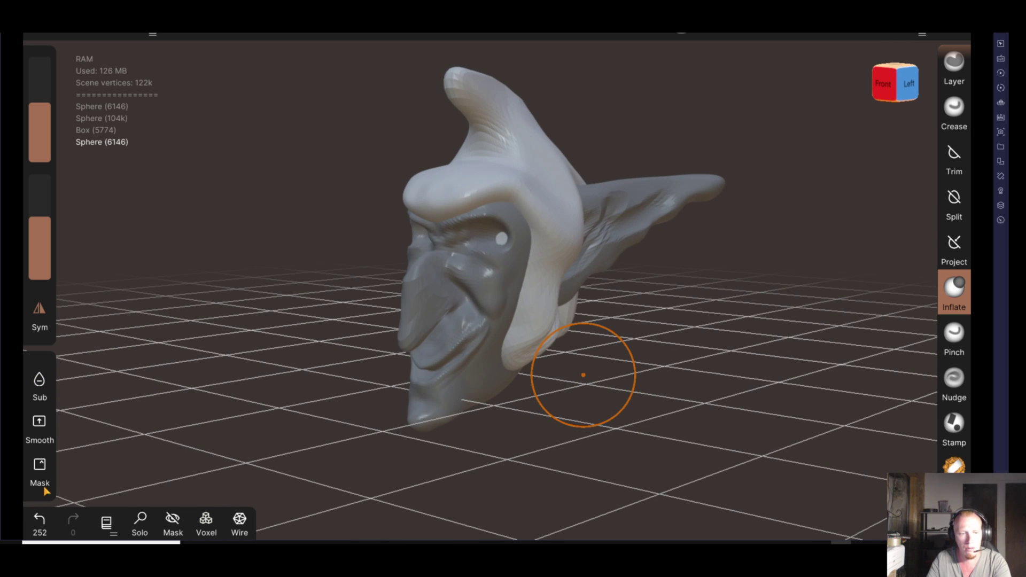
Undo the last inflate stroke and return to the Move brush
click(40, 521)
scroll(957, 171, up, 3)
scroll(954, 182, up, 3)
click(962, 84)
mouse_move(694, 315)
mouse_down()
mouse_move(556, 236)
mouse_move(541, 326)
mouse_up()
Reshape the grey cap lobe beside the ear with a Move stroke
click(554, 227)
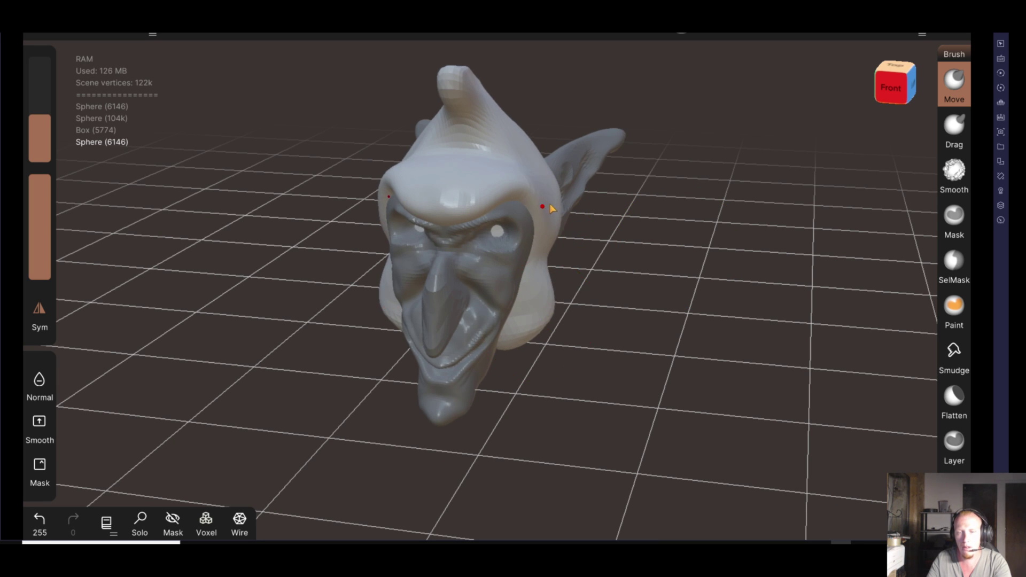
drag(552, 208, 611, 284)
mouse_move(705, 311)
mouse_down()
mouse_move(657, 345)
mouse_move(531, 339)
mouse_move(634, 351)
mouse_move(659, 369)
mouse_move(628, 365)
mouse_move(630, 355)
mouse_up()
drag(509, 324, 498, 326)
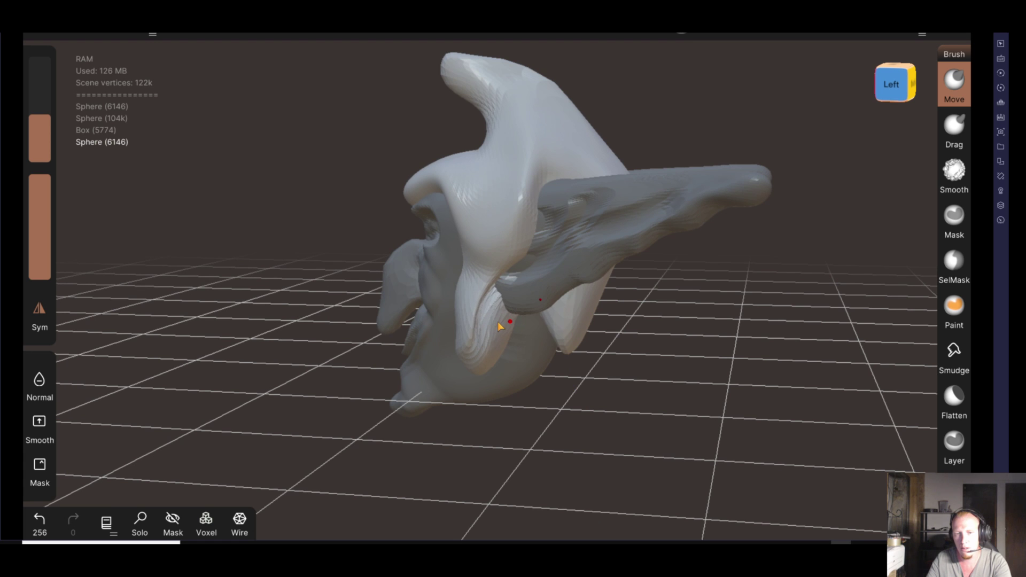
mouse_move(576, 396)
mouse_down()
mouse_move(699, 384)
mouse_move(625, 392)
mouse_move(634, 408)
mouse_move(700, 367)
mouse_move(529, 362)
mouse_move(645, 360)
mouse_up()
Switch to Flatten at radius 26-27, trying forehead strokes and undoing the bad ones
click(954, 398)
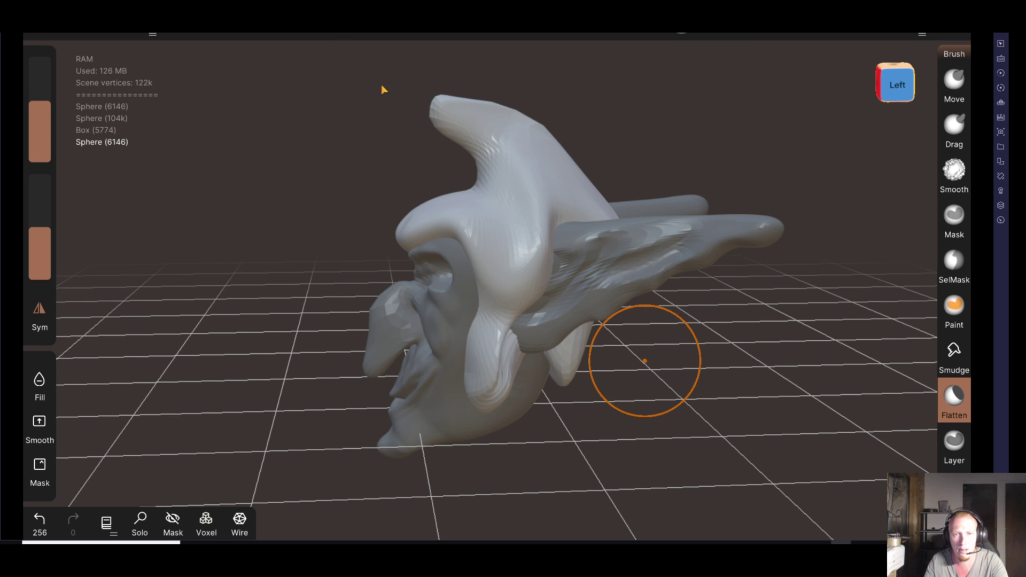
mouse_move(394, 199)
mouse_down()
mouse_move(378, 200)
mouse_move(384, 225)
mouse_move(471, 228)
mouse_up()
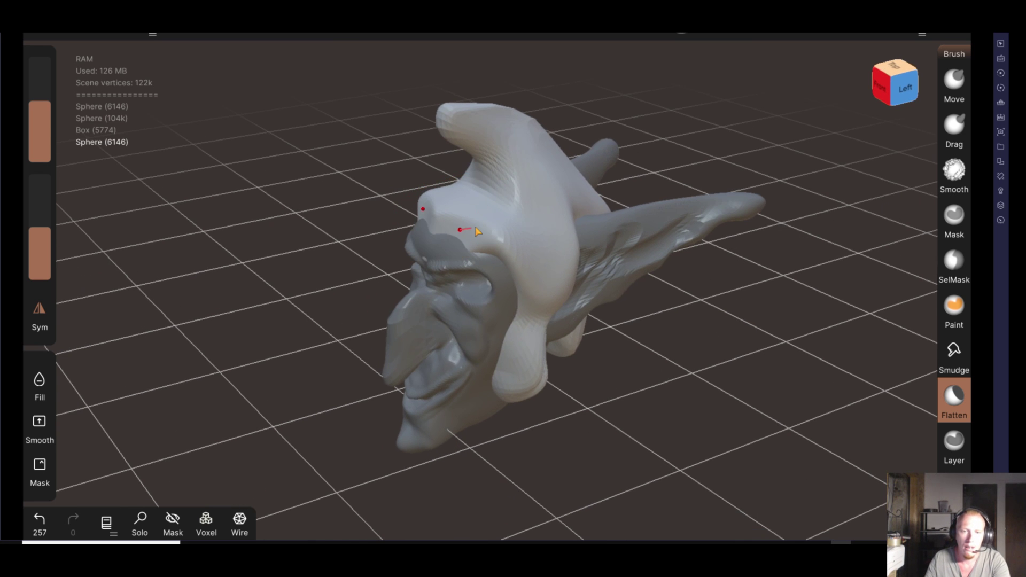
click(47, 517)
mouse_move(54, 88)
mouse_down()
mouse_move(46, 186)
mouse_move(68, 155)
mouse_up()
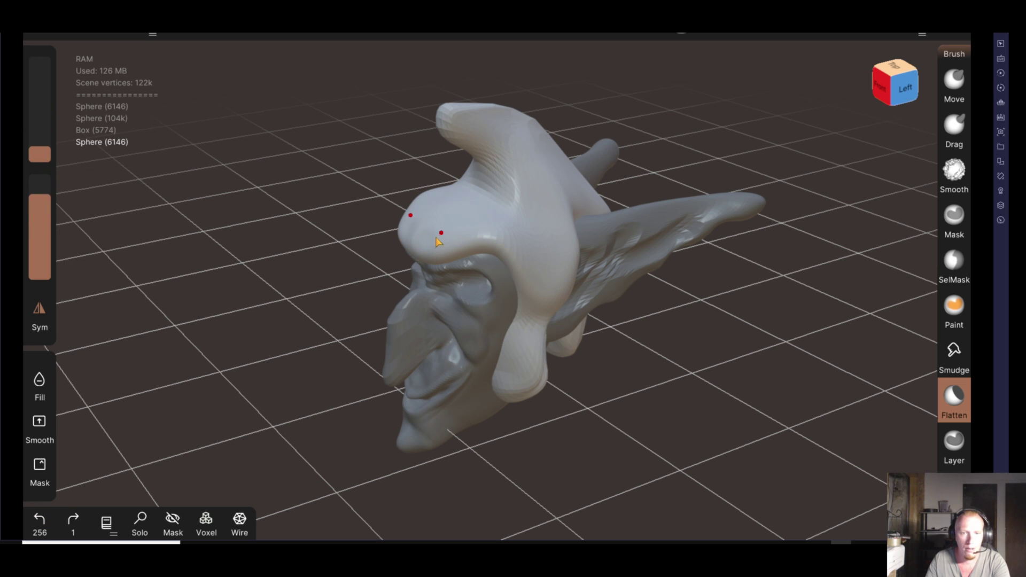
mouse_move(436, 247)
mouse_down()
mouse_move(509, 234)
mouse_move(645, 272)
mouse_move(366, 279)
mouse_move(220, 385)
mouse_move(222, 374)
mouse_up()
click(41, 527)
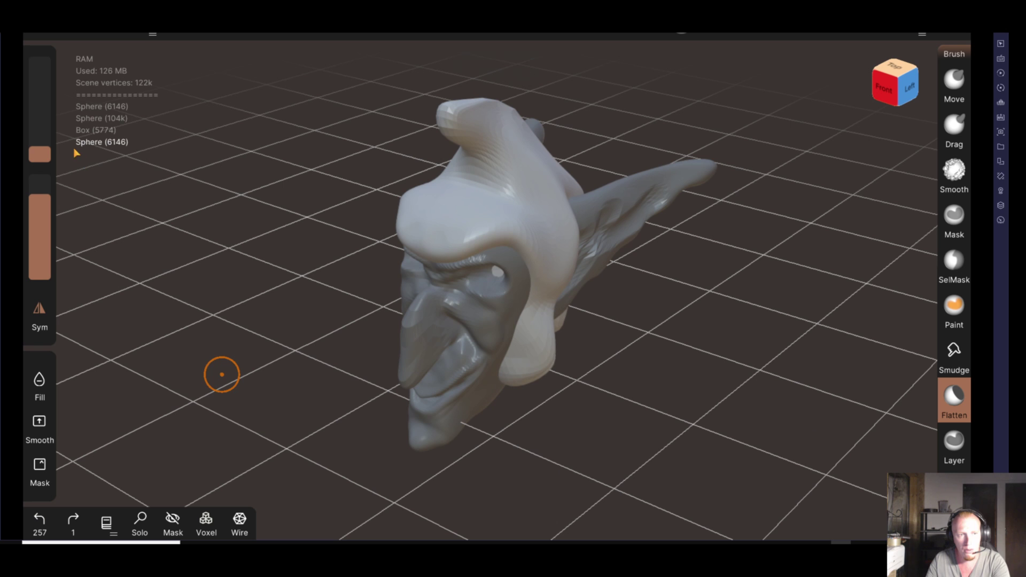
drag(40, 154, 40, 145)
Flatten cap patches from above and the flap beside the cheek at radius 30
drag(670, 128, 431, 161)
drag(704, 158, 605, 237)
mouse_move(536, 251)
mouse_down()
mouse_move(601, 300)
mouse_move(609, 321)
mouse_up()
mouse_move(678, 337)
mouse_down()
mouse_move(608, 222)
mouse_move(415, 291)
mouse_move(354, 290)
mouse_move(406, 288)
mouse_move(411, 300)
mouse_up()
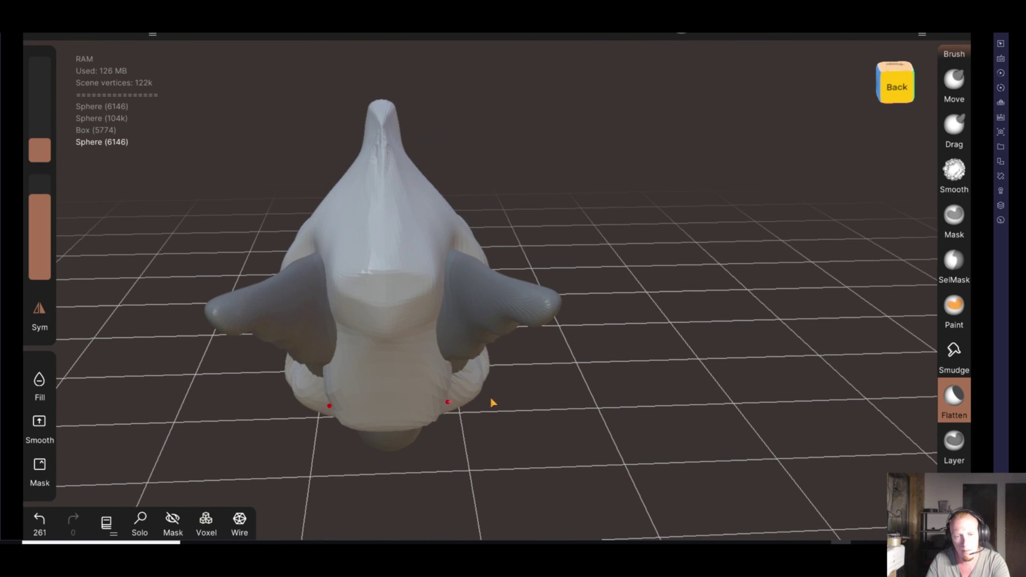
mouse_move(452, 458)
mouse_down()
mouse_move(658, 467)
mouse_move(600, 451)
mouse_up()
drag(500, 342, 501, 406)
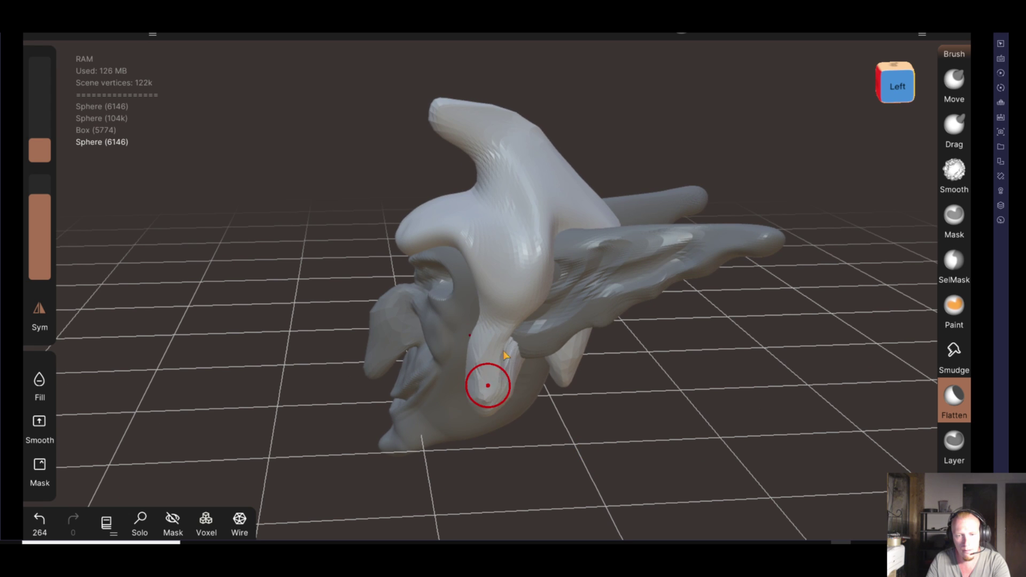
drag(53, 151, 57, 117)
drag(513, 288, 505, 299)
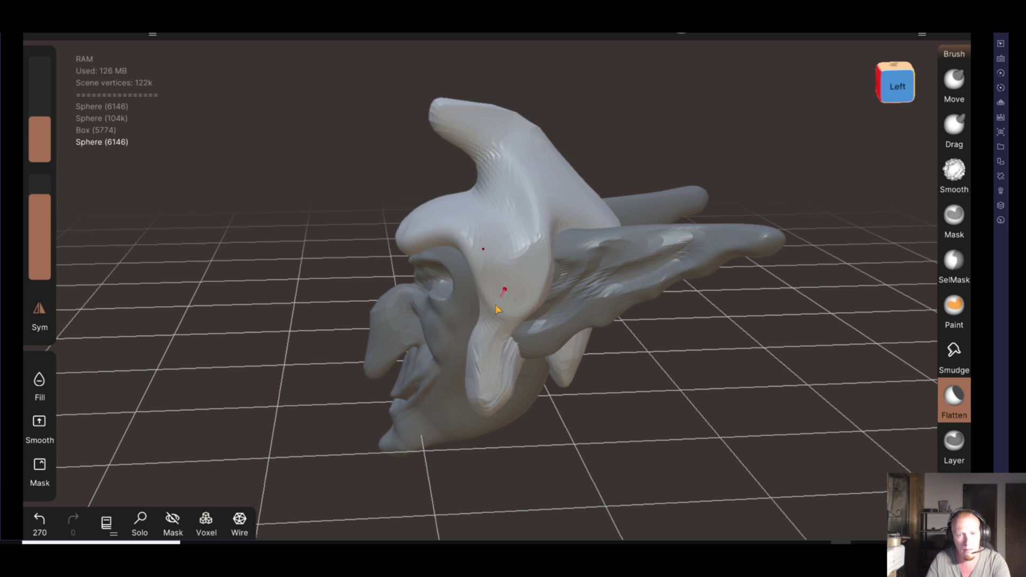
Flatten the cap flap near the jaw, undoing a forehead stroke
mouse_move(524, 433)
mouse_down()
mouse_move(595, 435)
mouse_move(314, 419)
mouse_up()
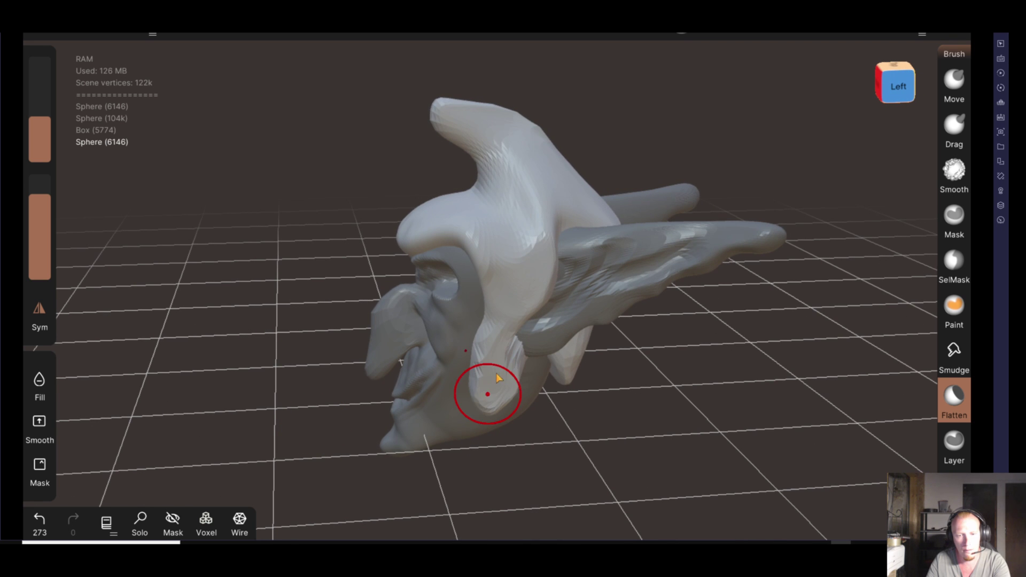
mouse_move(558, 455)
mouse_down()
mouse_move(373, 431)
mouse_move(513, 454)
mouse_move(562, 411)
mouse_up()
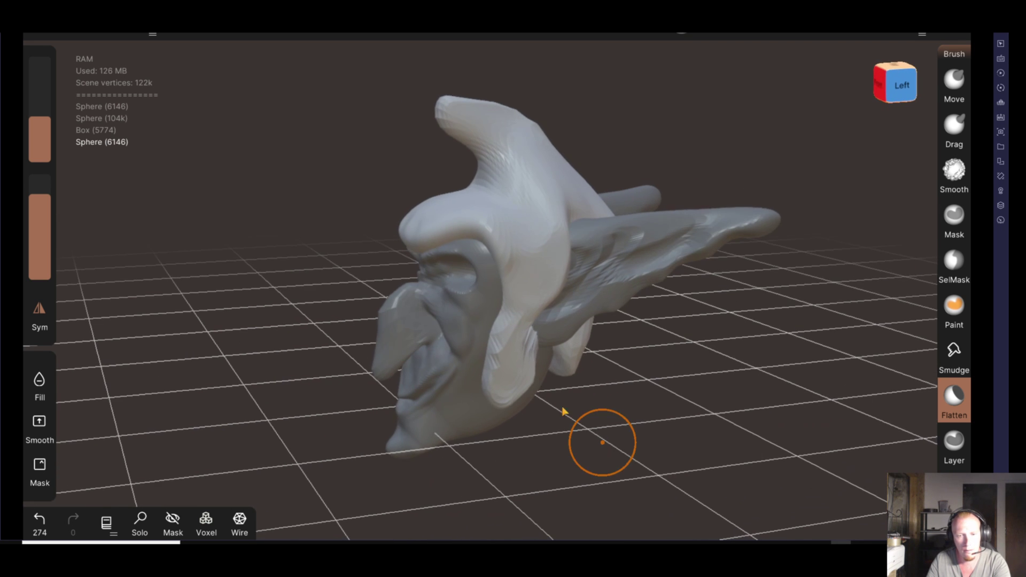
mouse_move(529, 367)
mouse_down()
mouse_move(687, 440)
mouse_move(556, 424)
mouse_move(621, 408)
mouse_move(594, 308)
mouse_move(551, 305)
mouse_up()
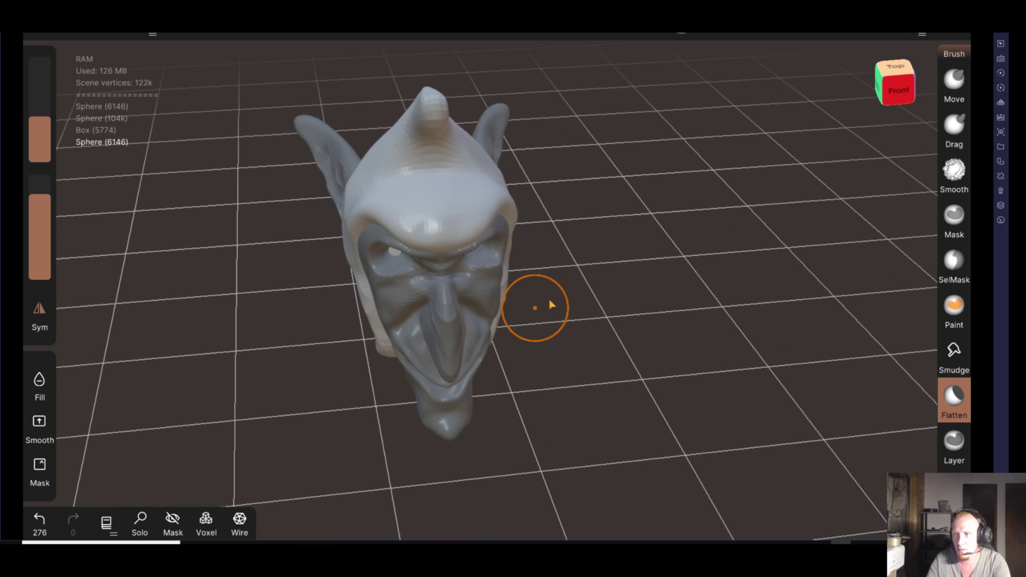
drag(465, 234, 453, 235)
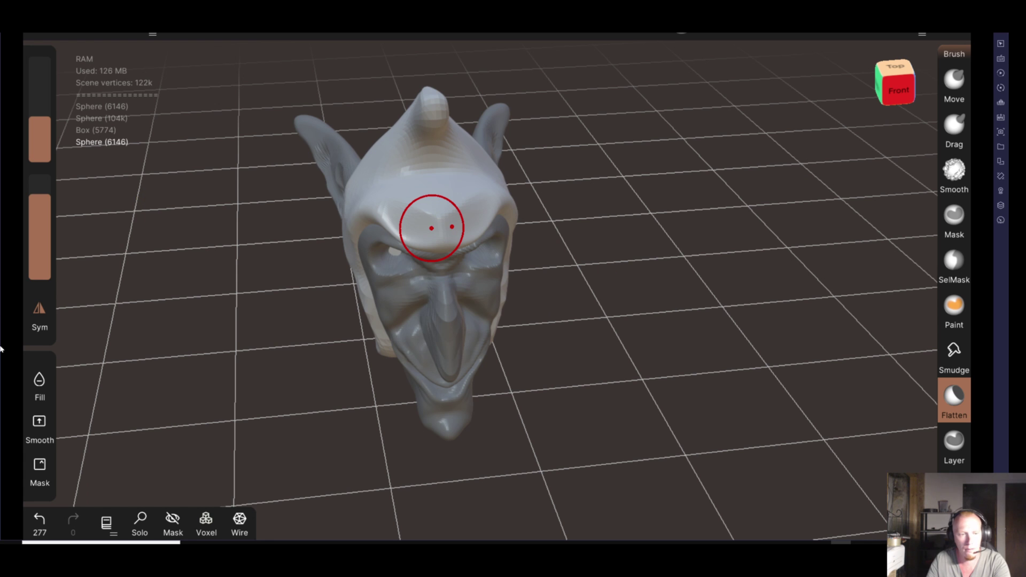
click(41, 518)
mouse_move(208, 333)
mouse_down()
mouse_move(378, 321)
mouse_move(470, 236)
mouse_move(553, 235)
mouse_move(428, 199)
mouse_move(442, 190)
mouse_move(280, 195)
mouse_move(371, 286)
mouse_move(271, 291)
mouse_move(355, 252)
mouse_move(285, 282)
mouse_move(269, 278)
mouse_up()
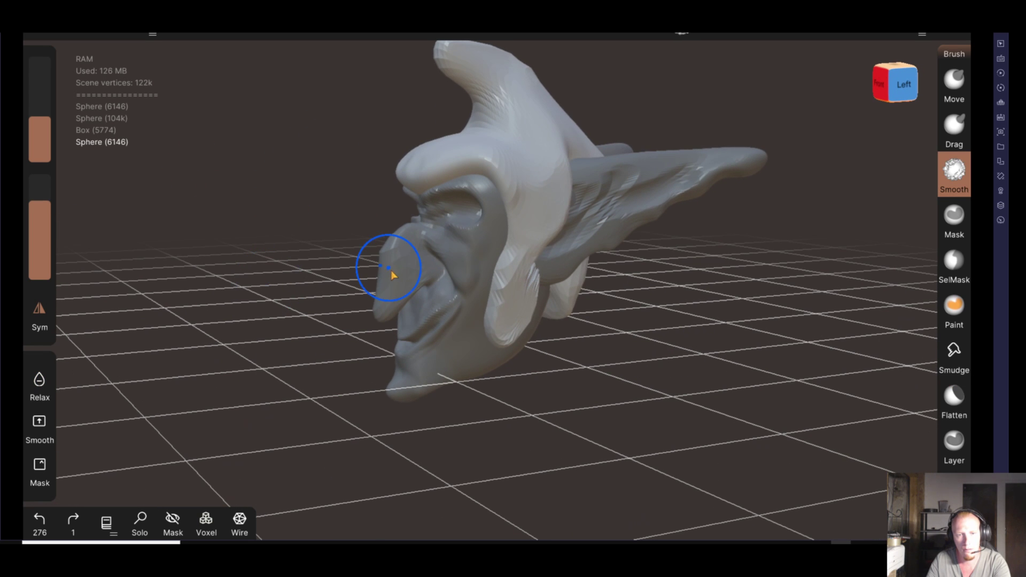
Smooth the nose on the face mesh, then return to Flatten and review the head
click(410, 248)
key(f)
mouse_move(389, 274)
mouse_down()
mouse_move(348, 393)
mouse_move(482, 402)
mouse_move(419, 393)
mouse_move(337, 293)
mouse_move(436, 289)
mouse_up()
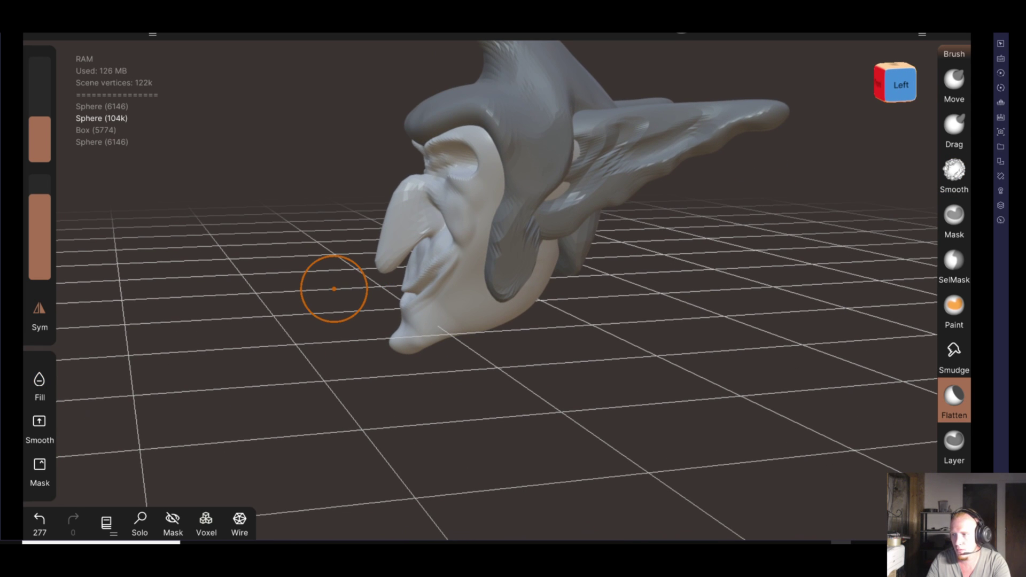
mouse_move(799, 309)
mouse_down()
mouse_move(767, 325)
mouse_move(510, 199)
mouse_up()
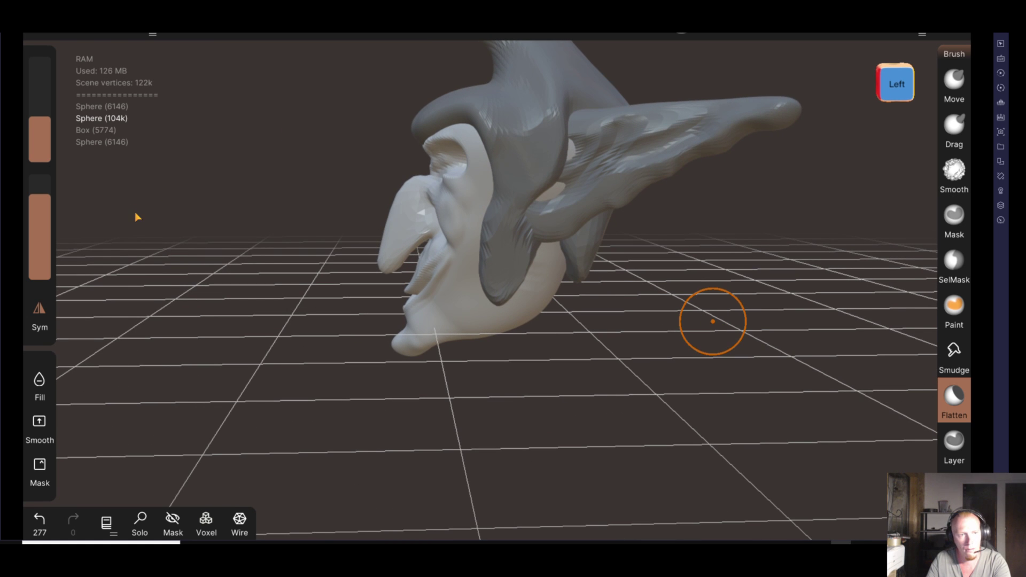
mouse_move(323, 323)
mouse_down()
mouse_move(355, 394)
mouse_move(407, 362)
mouse_move(602, 344)
mouse_move(589, 401)
mouse_move(648, 362)
mouse_move(488, 384)
mouse_up()
mouse_move(590, 397)
mouse_down()
mouse_move(627, 442)
mouse_move(730, 371)
mouse_move(534, 351)
mouse_up()
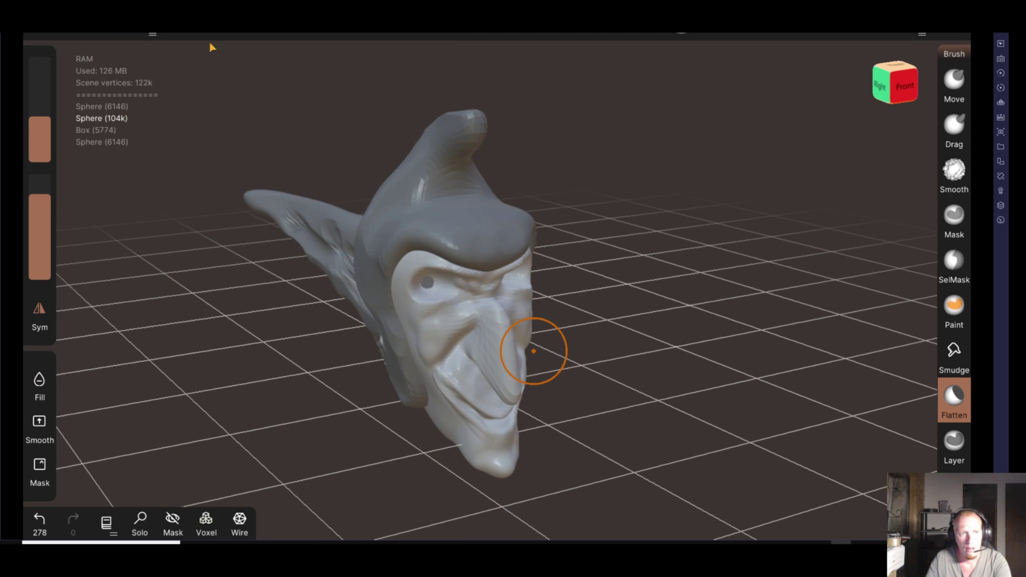
Select the three sphere meshes of the head in the scene list
key(s)
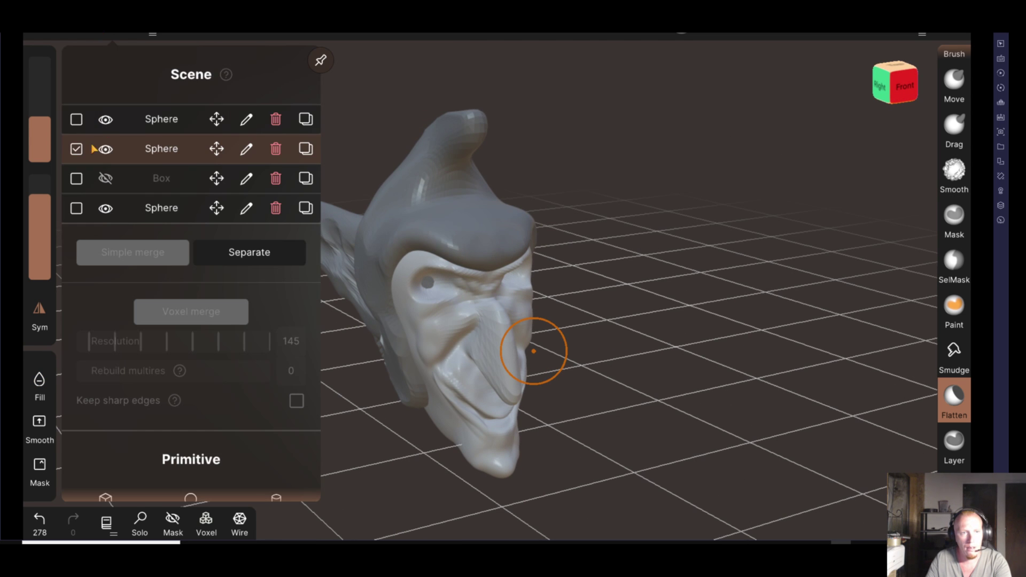
click(83, 125)
click(83, 125)
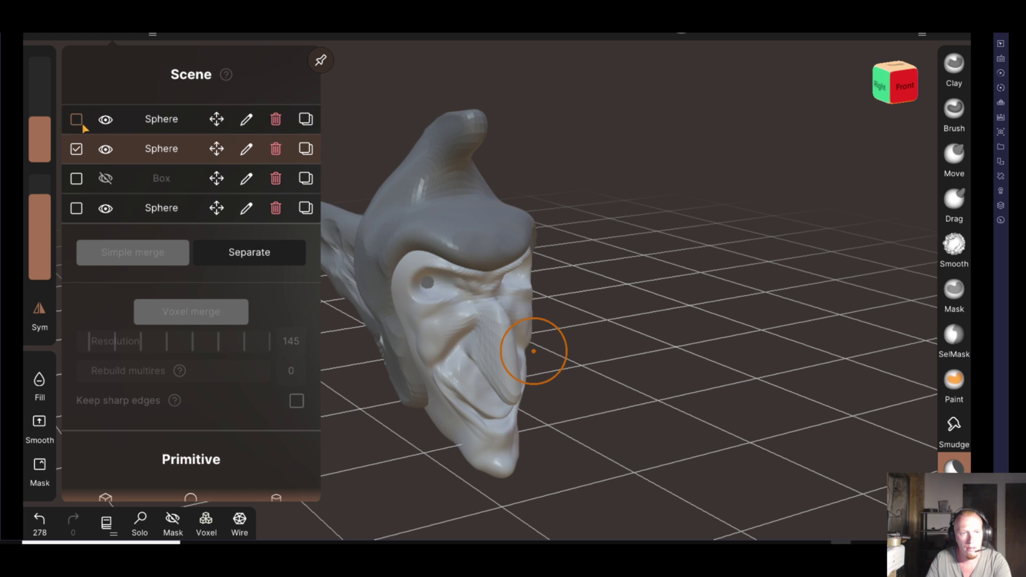
click(78, 209)
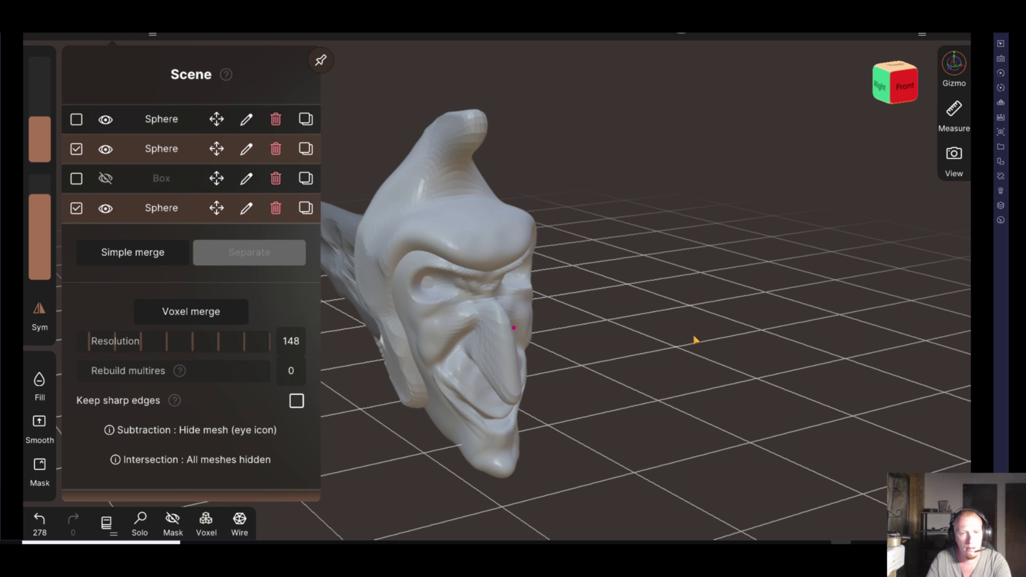
drag(693, 339, 303, 347)
click(112, 33)
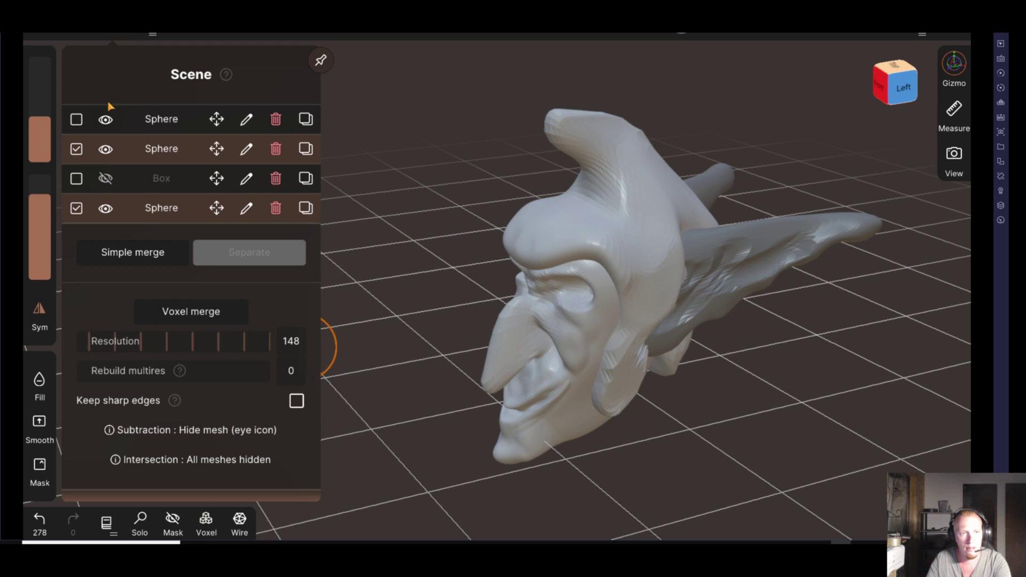
click(79, 123)
click(428, 363)
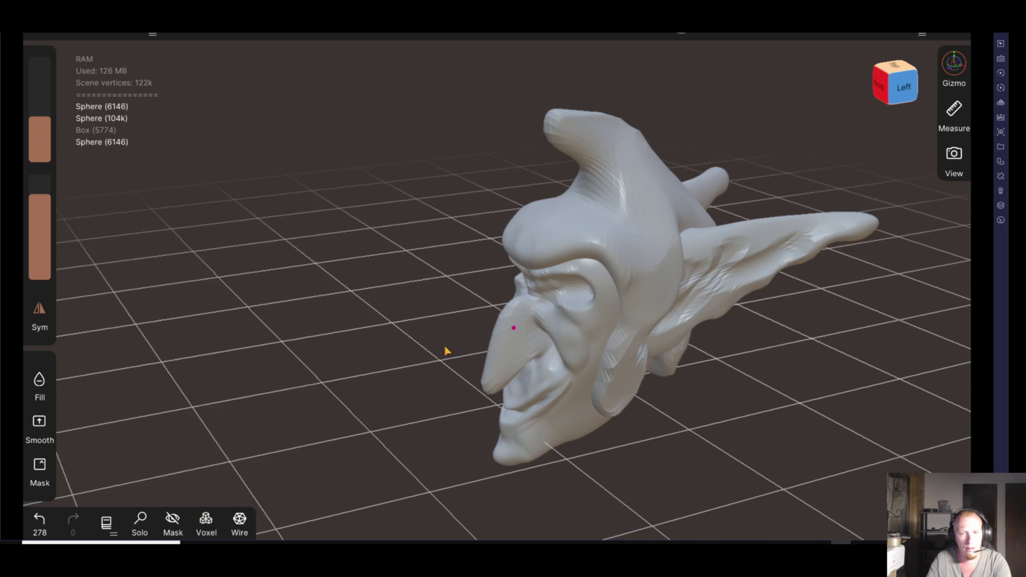
drag(428, 363, 427, 333)
Set the voxel merge resolution to 600
click(114, 35)
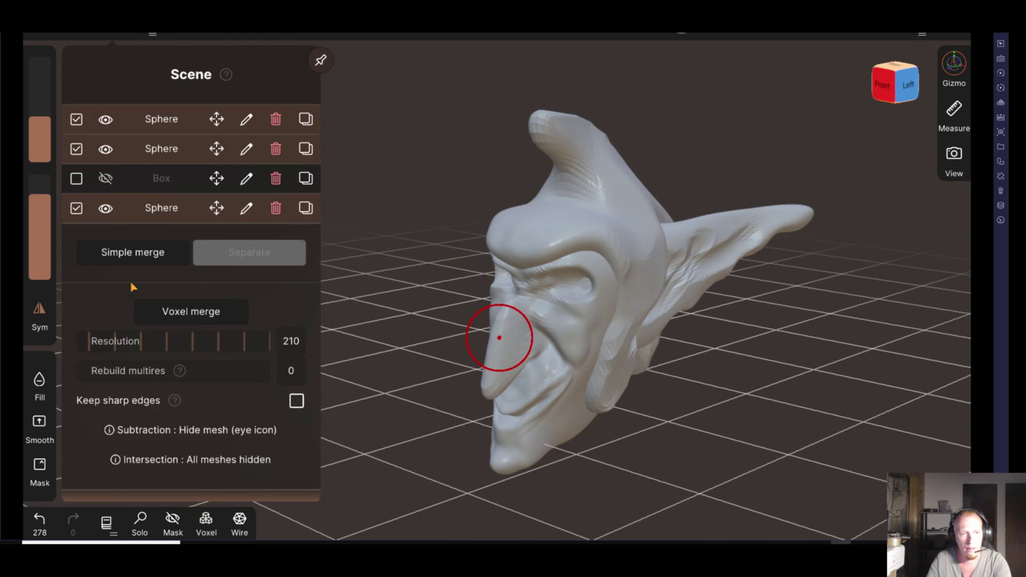
drag(169, 348, 266, 344)
click(291, 341)
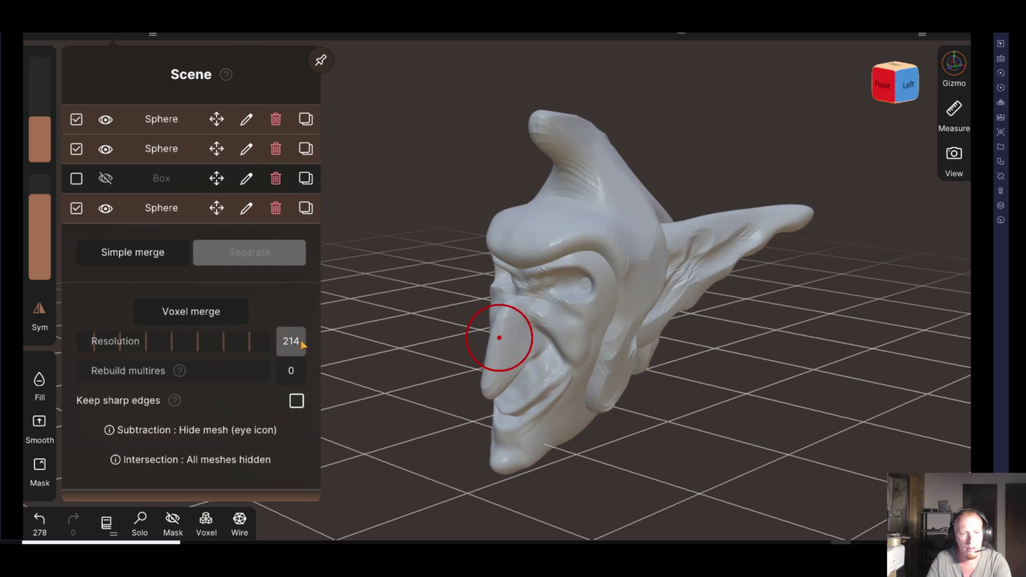
text(600)
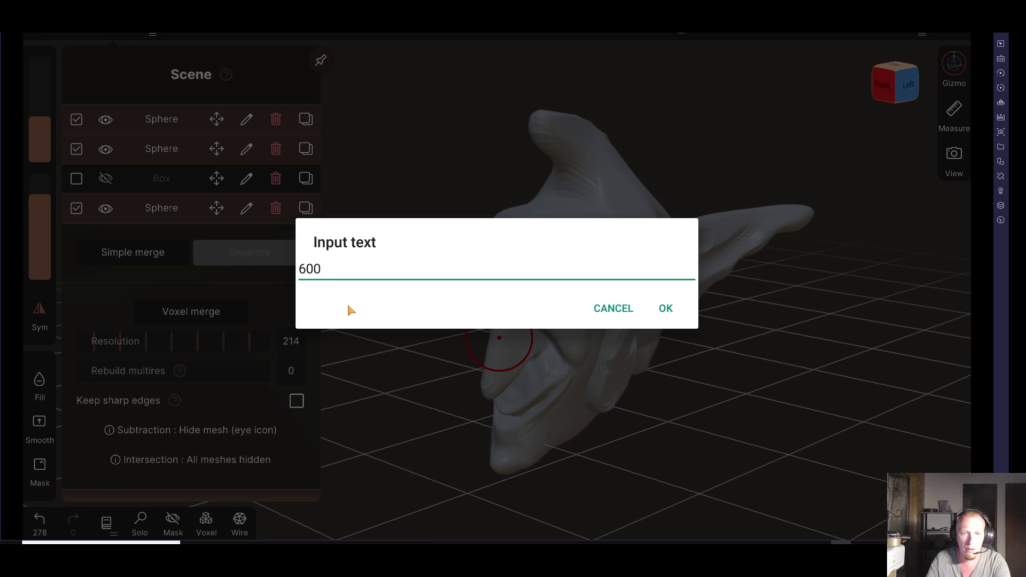
click(666, 310)
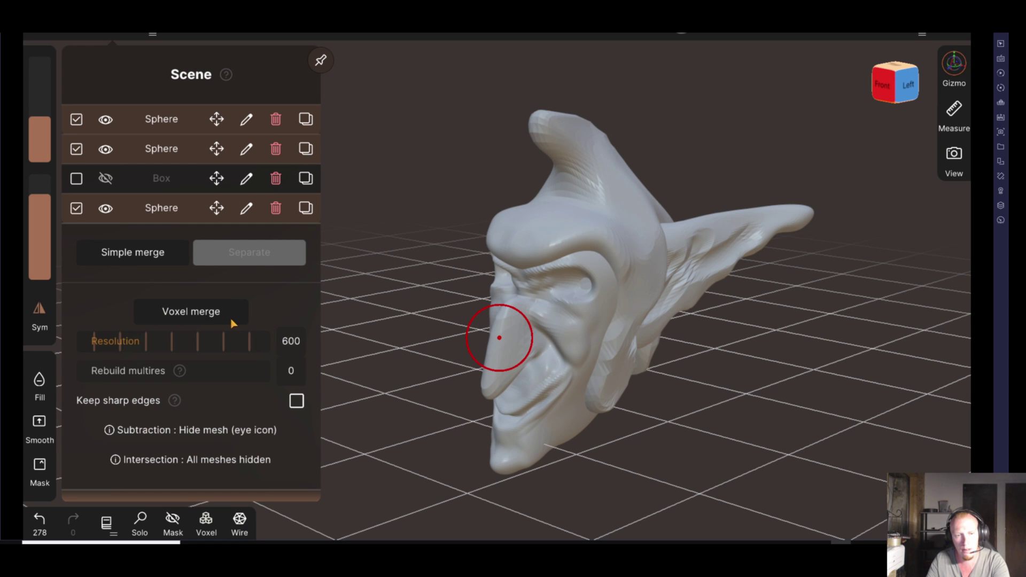
Voxel-merge the selected spheres and show the merged mesh's wireframe
mouse_move(777, 492)
mouse_down()
mouse_move(814, 485)
mouse_move(774, 447)
mouse_move(800, 438)
mouse_up()
click(114, 37)
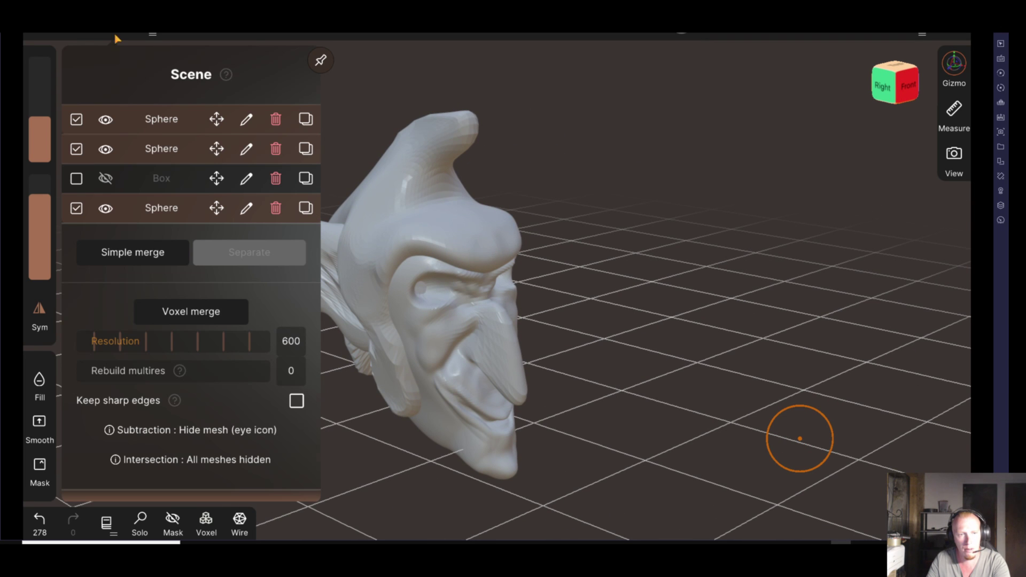
click(184, 316)
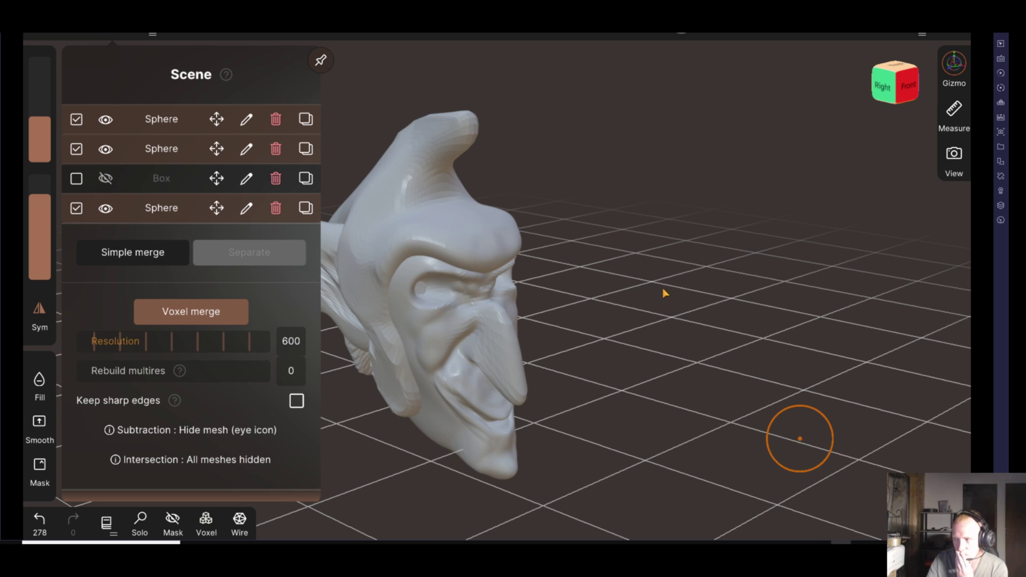
mouse_move(665, 291)
mouse_down()
mouse_move(568, 316)
mouse_move(435, 299)
mouse_move(493, 374)
mouse_move(383, 371)
mouse_move(556, 374)
mouse_move(513, 327)
mouse_up()
key(w)
key(w)
Hide the wireframe and Shift-smooth the surface near the ear
mouse_move(715, 384)
mouse_down()
mouse_move(533, 304)
mouse_move(679, 371)
mouse_move(676, 381)
mouse_move(790, 389)
mouse_up()
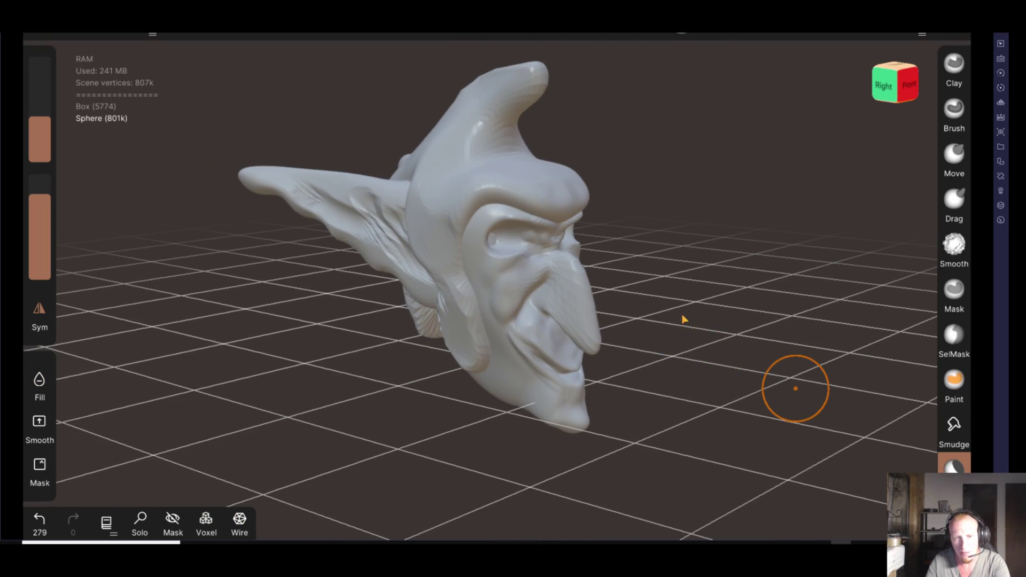
drag(683, 320, 678, 323)
key(shift)
drag(448, 311, 449, 307)
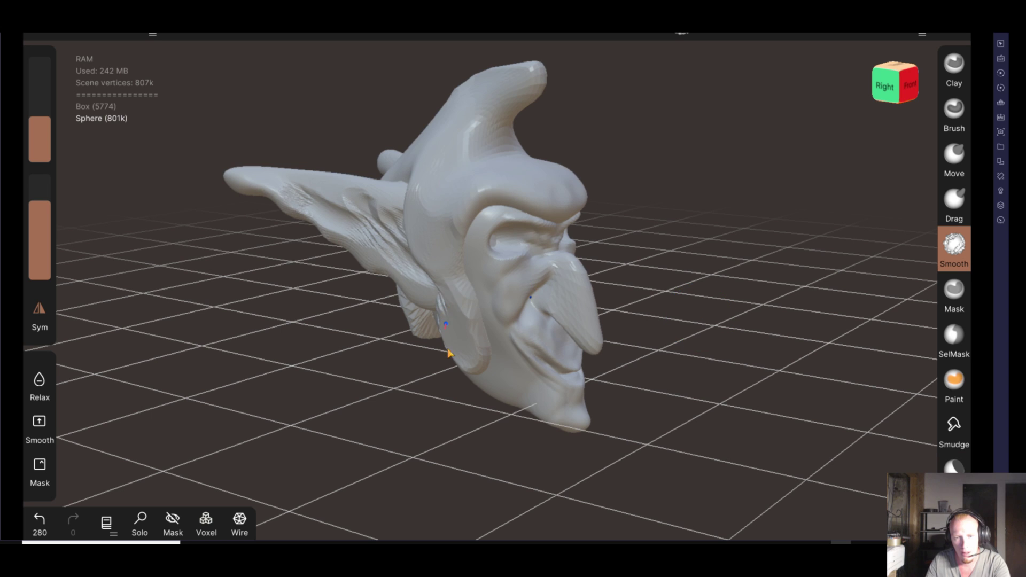
mouse_move(310, 395)
mouse_down()
mouse_move(453, 377)
mouse_move(471, 283)
mouse_up()
key(shift)
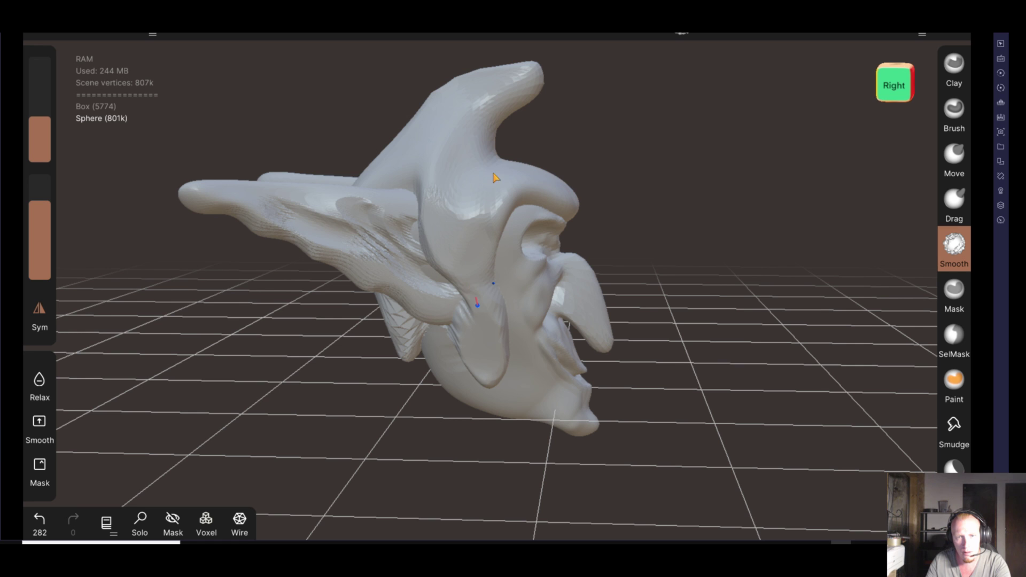
drag(345, 339, 269, 406)
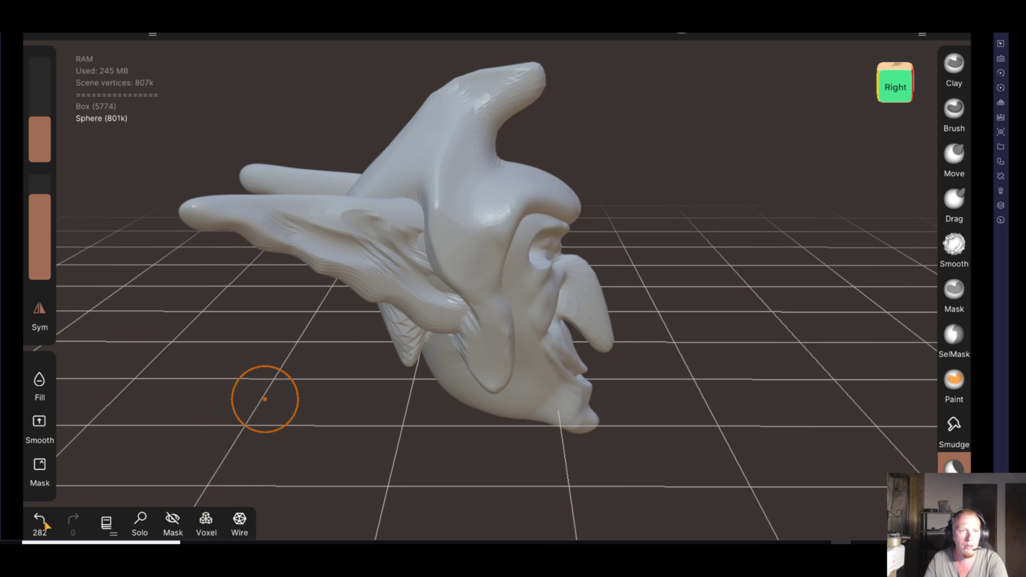
Undo the three smoothing strokes
click(113, 35)
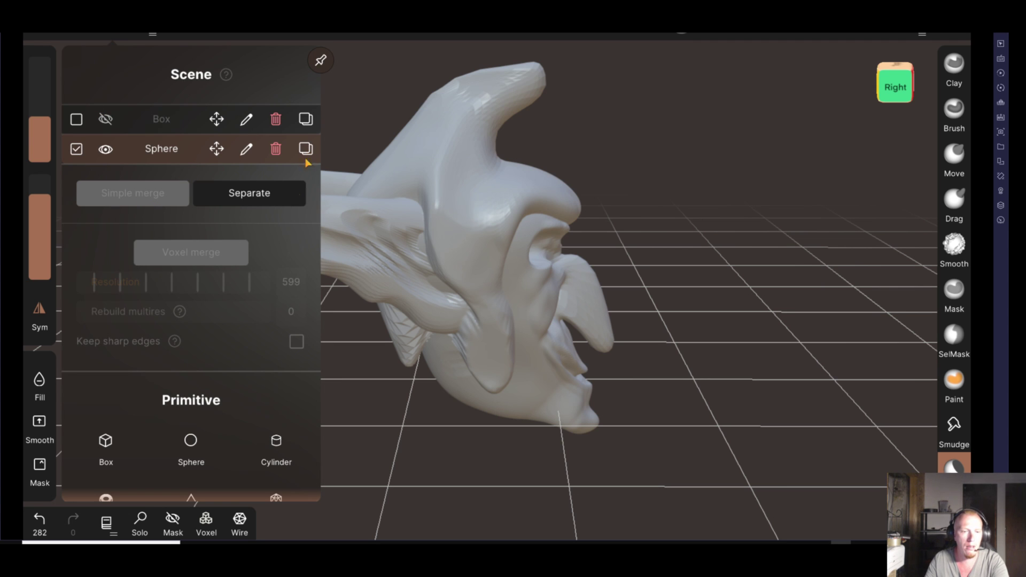
mouse_move(433, 442)
mouse_down()
mouse_move(274, 445)
mouse_move(316, 393)
mouse_move(255, 407)
mouse_up()
click(54, 523)
mouse_move(182, 396)
mouse_down()
mouse_move(254, 402)
mouse_move(193, 379)
mouse_up()
click(48, 521)
click(43, 520)
Undo back to before the voxel merge, restoring the separate spheres
drag(342, 406, 397, 399)
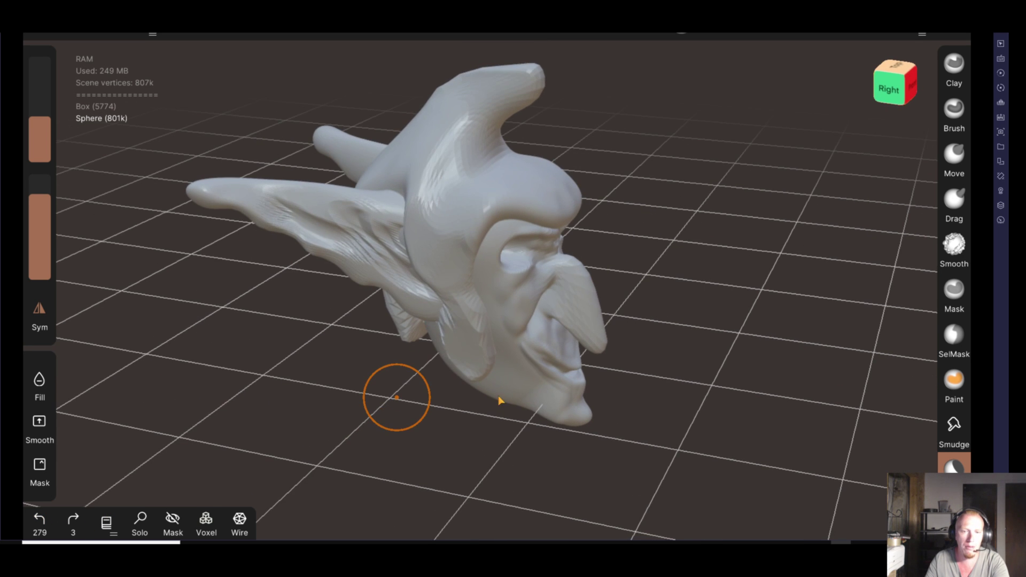
drag(741, 383, 668, 386)
click(130, 46)
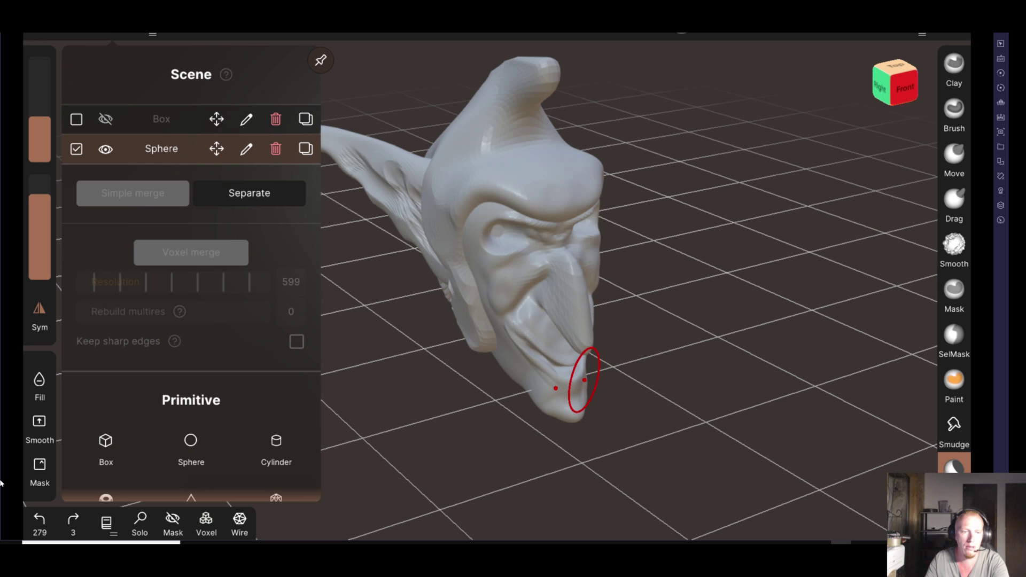
click(39, 521)
mouse_move(492, 412)
mouse_down()
mouse_move(681, 424)
mouse_move(505, 419)
mouse_move(575, 428)
mouse_move(559, 435)
mouse_move(572, 444)
mouse_move(632, 380)
mouse_move(600, 419)
mouse_move(695, 385)
mouse_up()
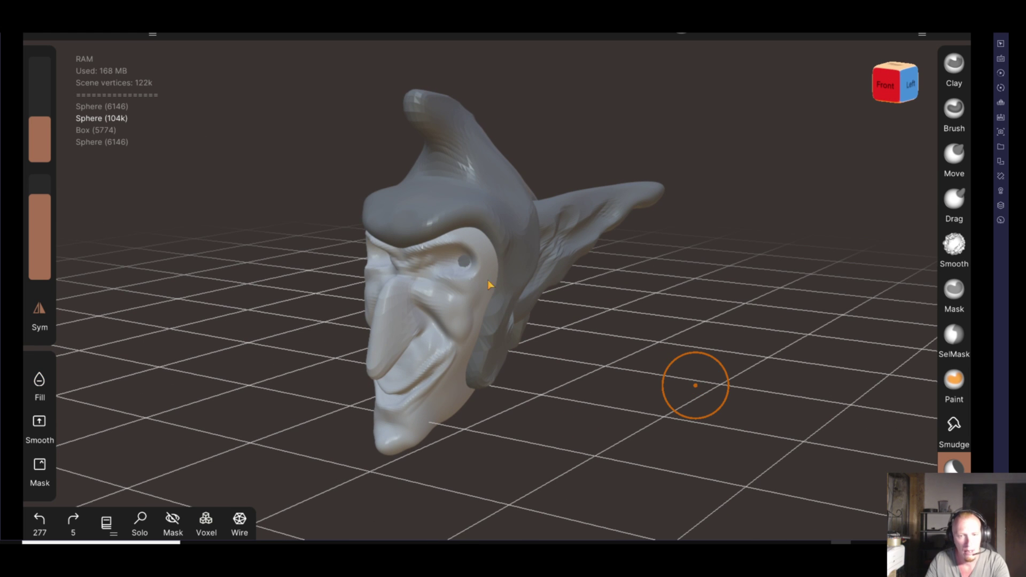
Add a new sphere to the scene to serve as an eyeball
click(88, 34)
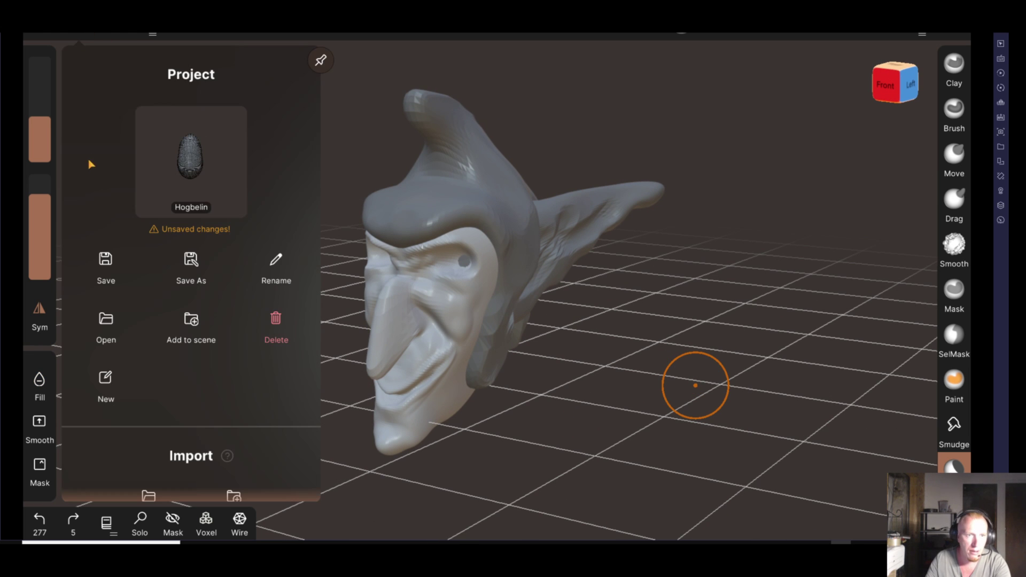
scroll(157, 340, down, 3)
scroll(192, 308, down, 3)
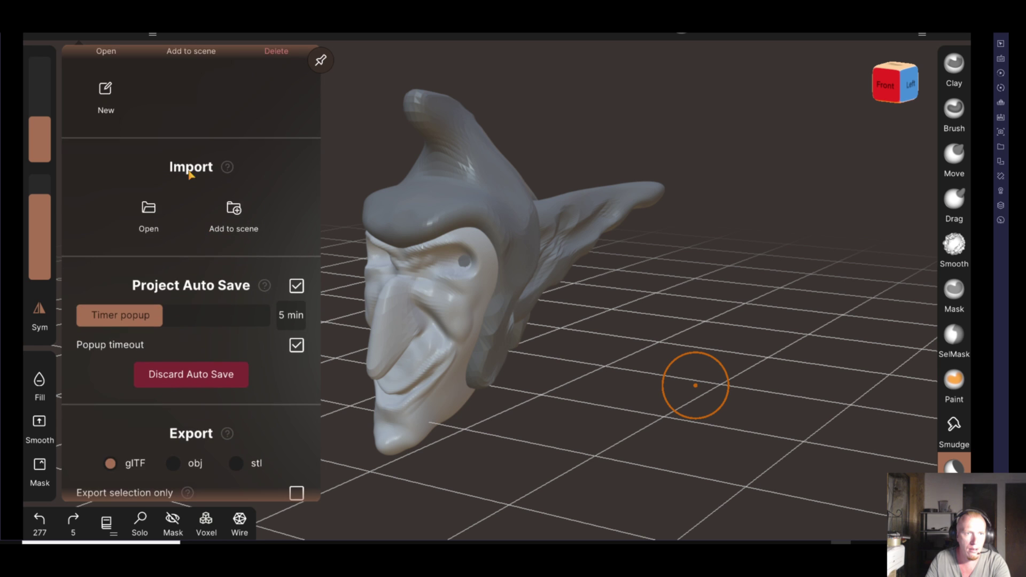
click(124, 32)
scroll(222, 337, down, 3)
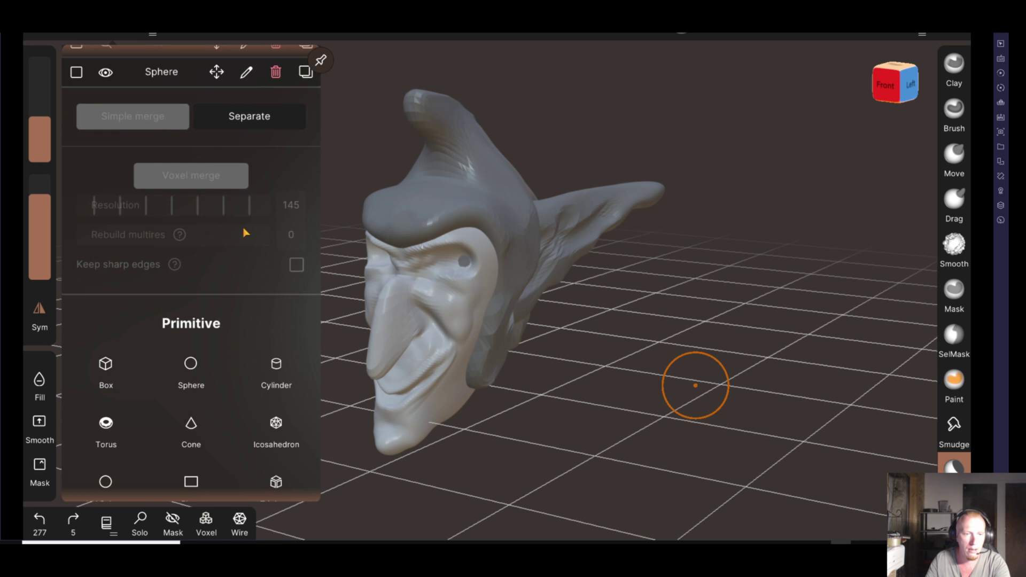
click(191, 360)
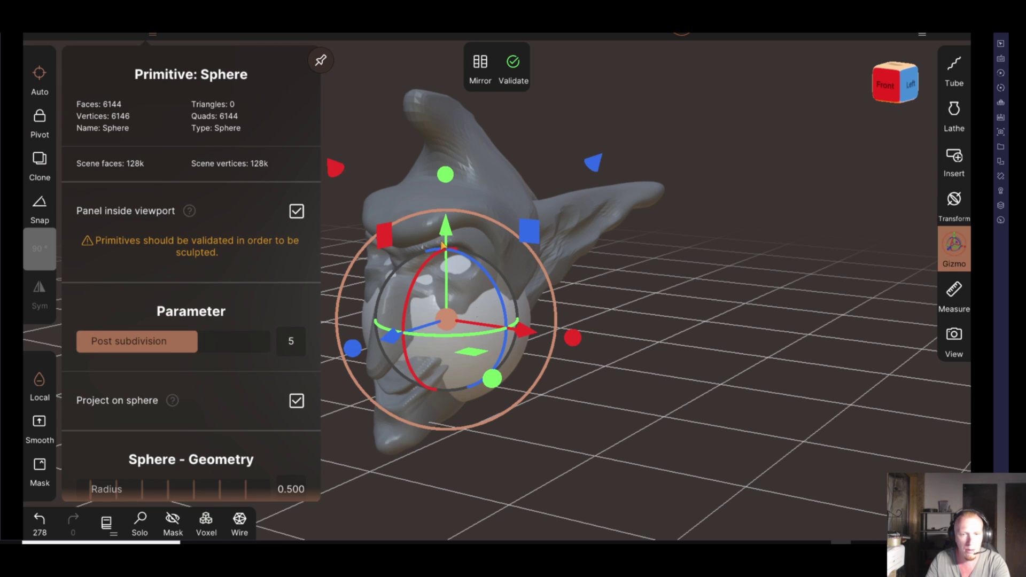
Move and shrink the eye sphere and its mirrored twin toward an eye socket
drag(448, 235, 483, 119)
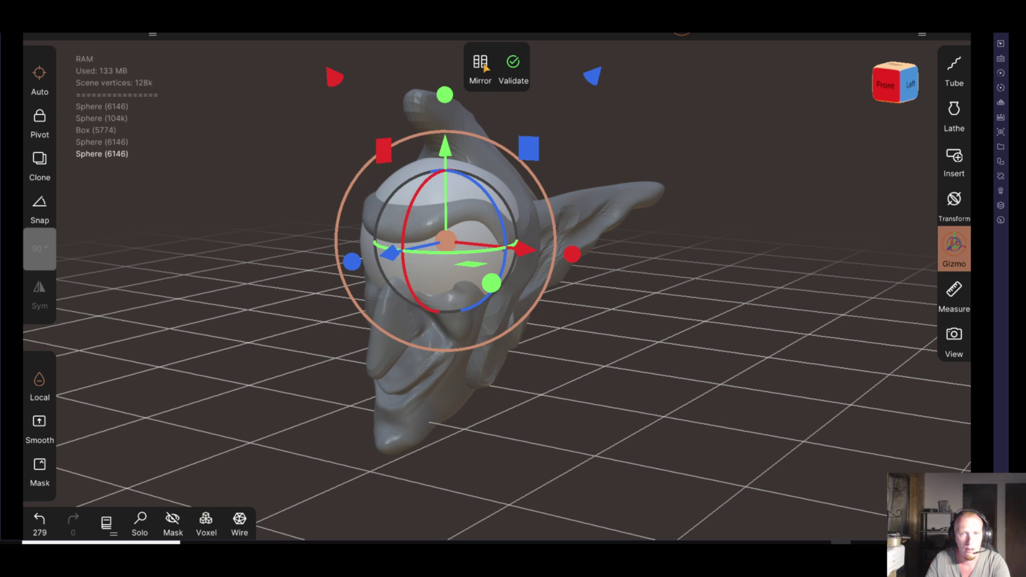
drag(162, 260, 376, 266)
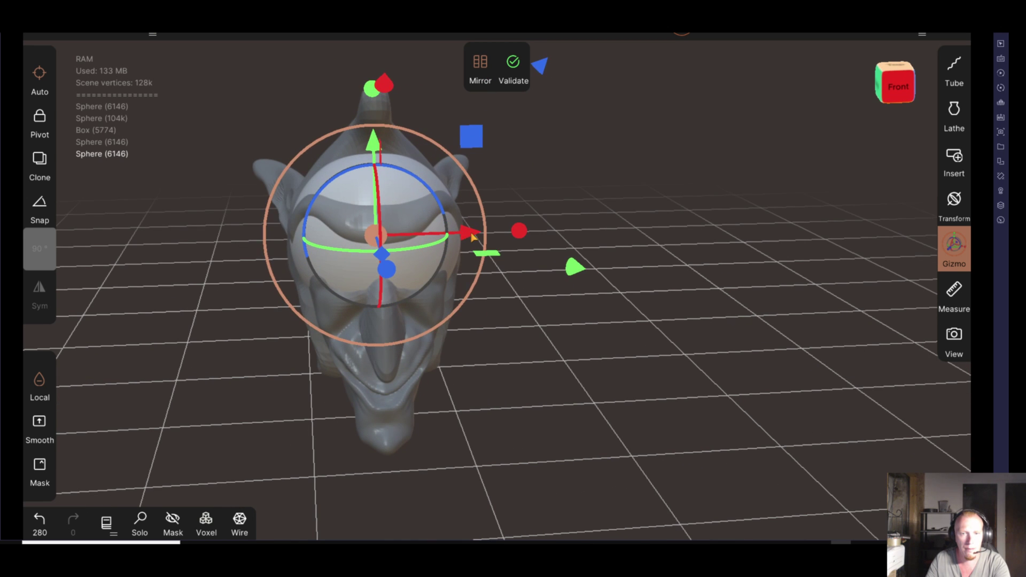
drag(472, 236, 482, 235)
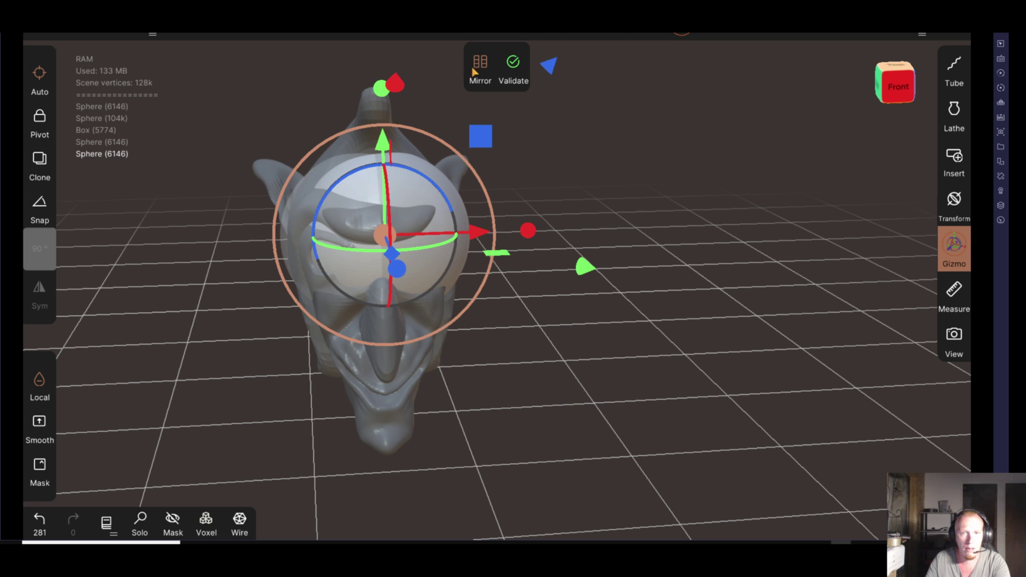
mouse_move(477, 237)
mouse_down()
mouse_move(559, 229)
mouse_move(569, 247)
mouse_move(556, 262)
mouse_move(578, 262)
mouse_move(569, 259)
mouse_up()
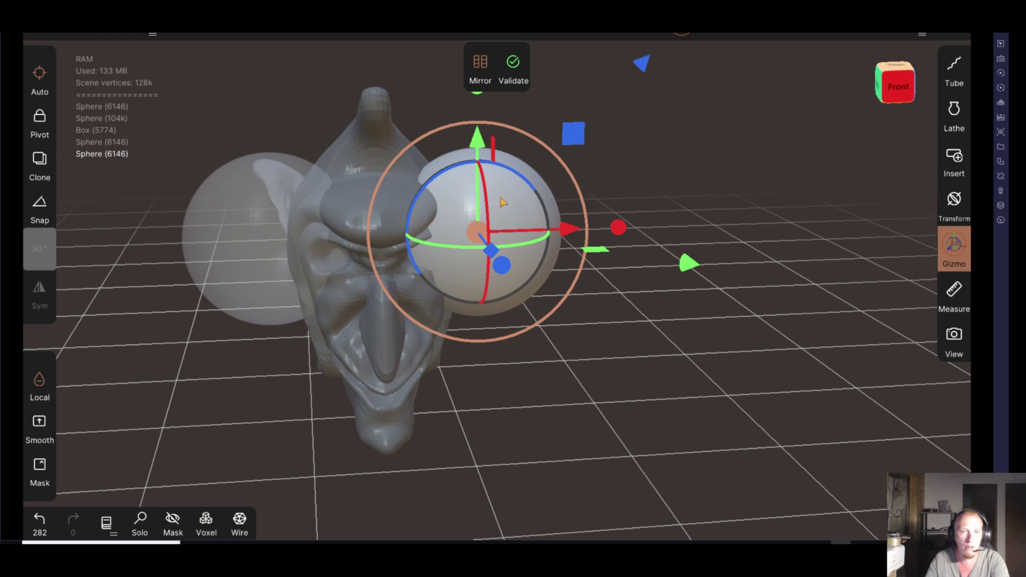
drag(539, 143, 492, 211)
drag(570, 233, 517, 233)
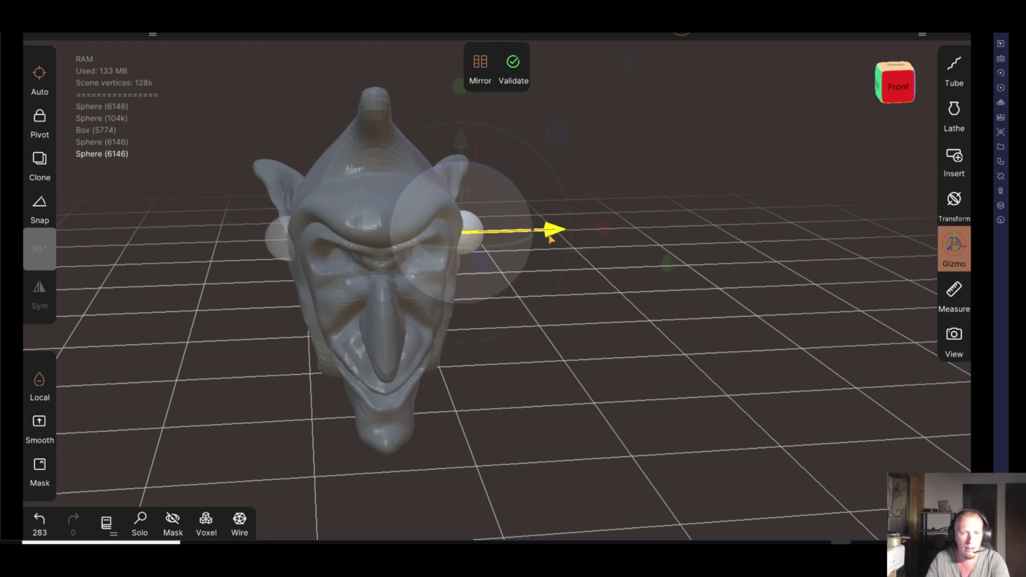
mouse_move(494, 234)
mouse_down()
mouse_move(383, 300)
mouse_move(406, 223)
mouse_up()
Fine-tune the eye sphere's height and depth from top, side and front views
drag(565, 410, 530, 356)
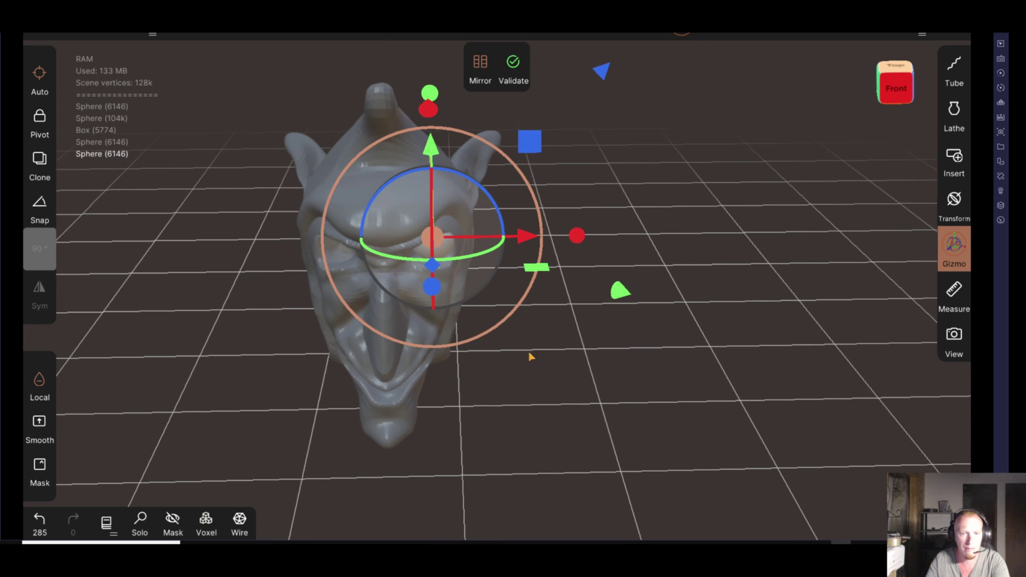
drag(432, 158, 429, 137)
mouse_move(586, 446)
mouse_down()
mouse_move(590, 365)
mouse_move(493, 288)
mouse_up()
drag(536, 262, 529, 266)
mouse_move(547, 426)
mouse_down()
mouse_move(366, 433)
mouse_move(443, 196)
mouse_up()
drag(463, 122, 463, 178)
mouse_move(738, 422)
mouse_down()
mouse_move(524, 392)
mouse_move(552, 401)
mouse_move(483, 375)
mouse_move(518, 362)
mouse_up()
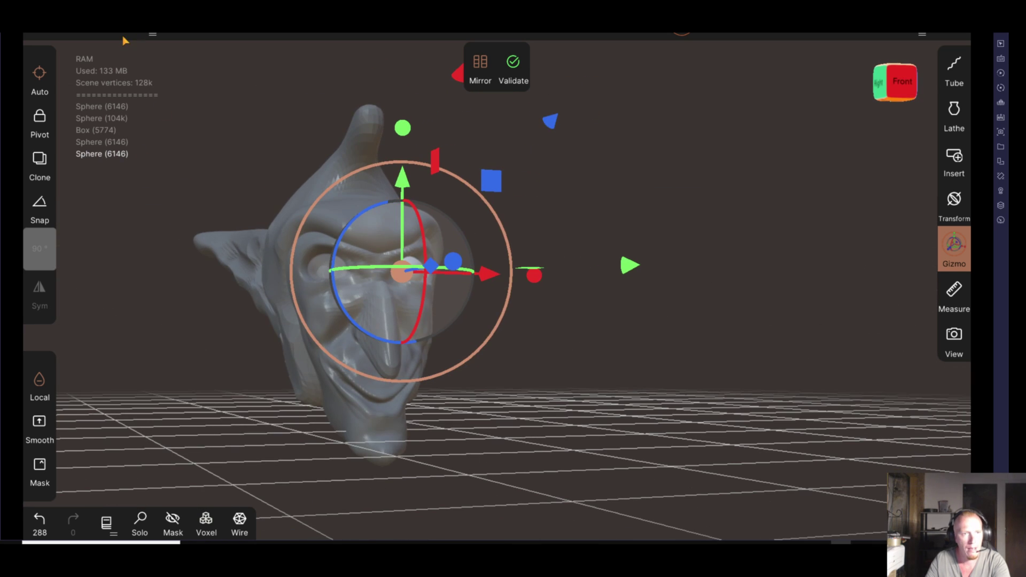
click(124, 39)
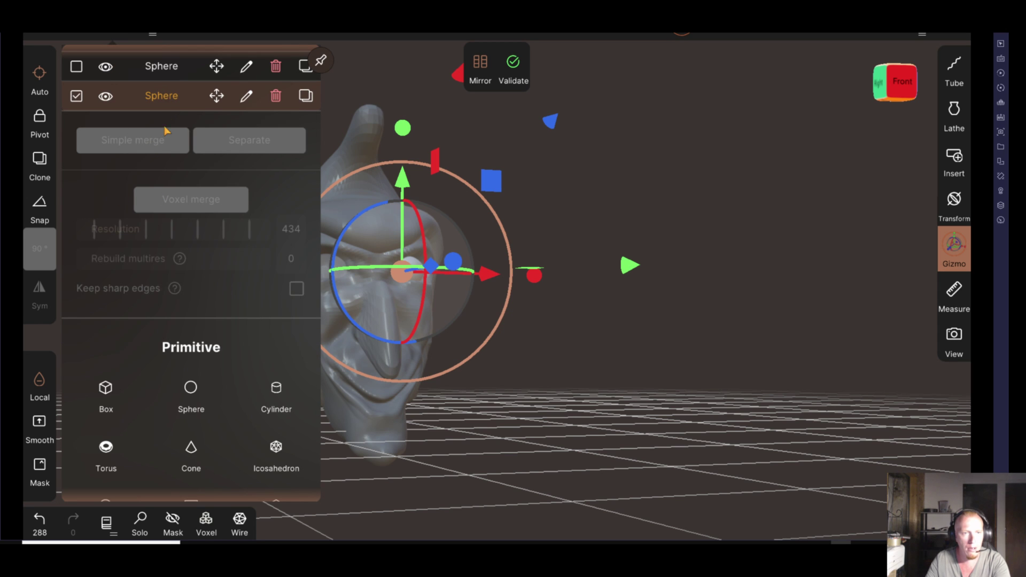
Select the eye sphere and mirror it into the opposite eye socket
drag(166, 129, 149, 245)
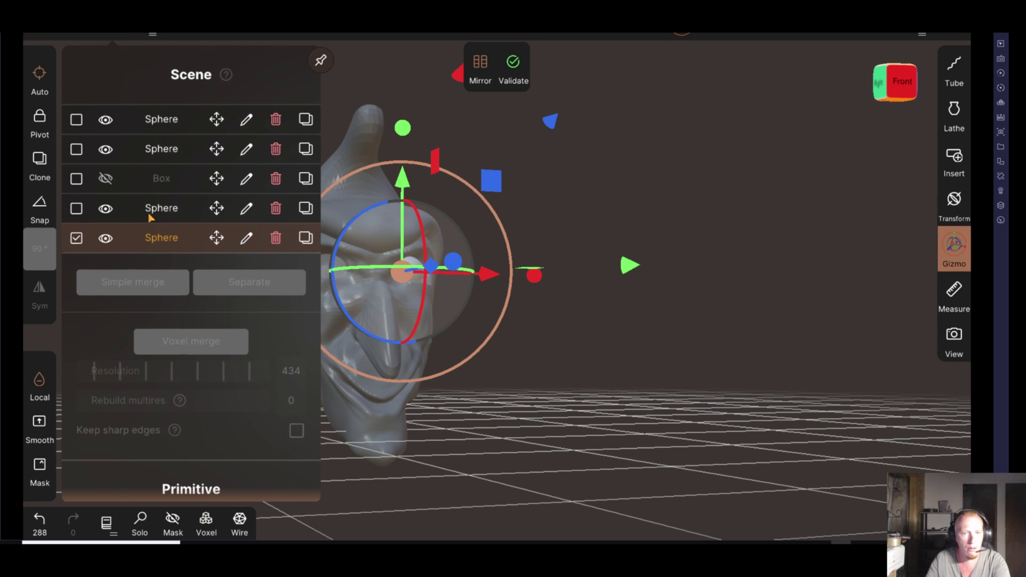
click(151, 213)
click(165, 153)
mouse_move(603, 328)
mouse_down()
mouse_move(583, 356)
mouse_move(669, 343)
mouse_move(403, 258)
mouse_up()
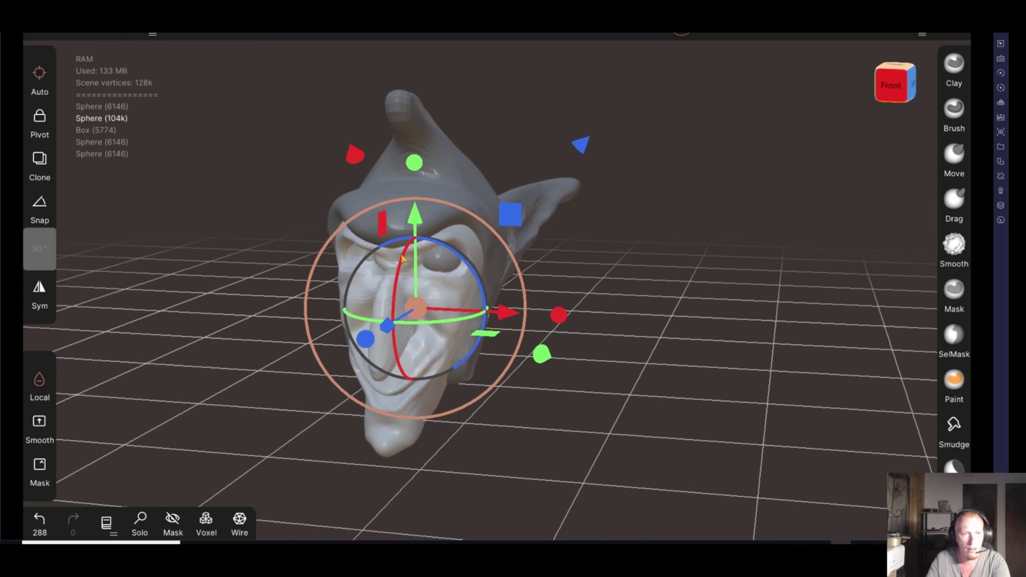
click(442, 265)
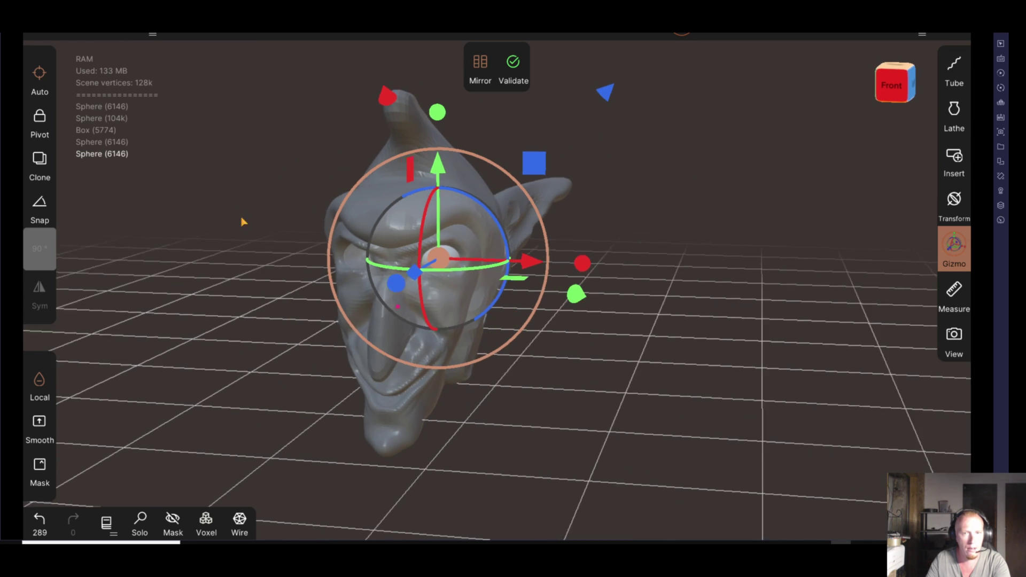
drag(240, 223, 461, 91)
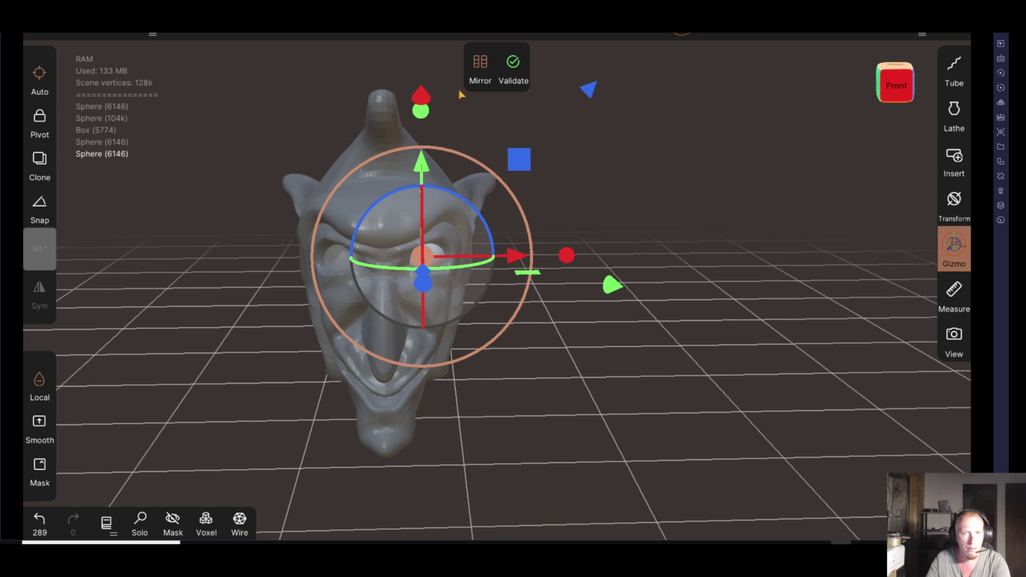
click(480, 64)
click(512, 67)
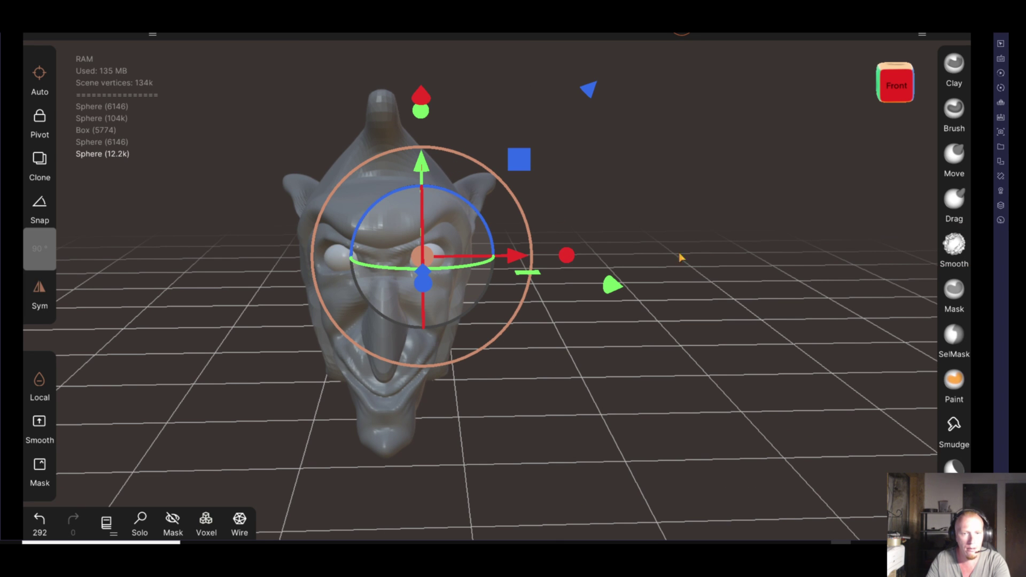
Reselect the head mesh and orbit to check the paired eyeballs from above
drag(681, 258, 668, 286)
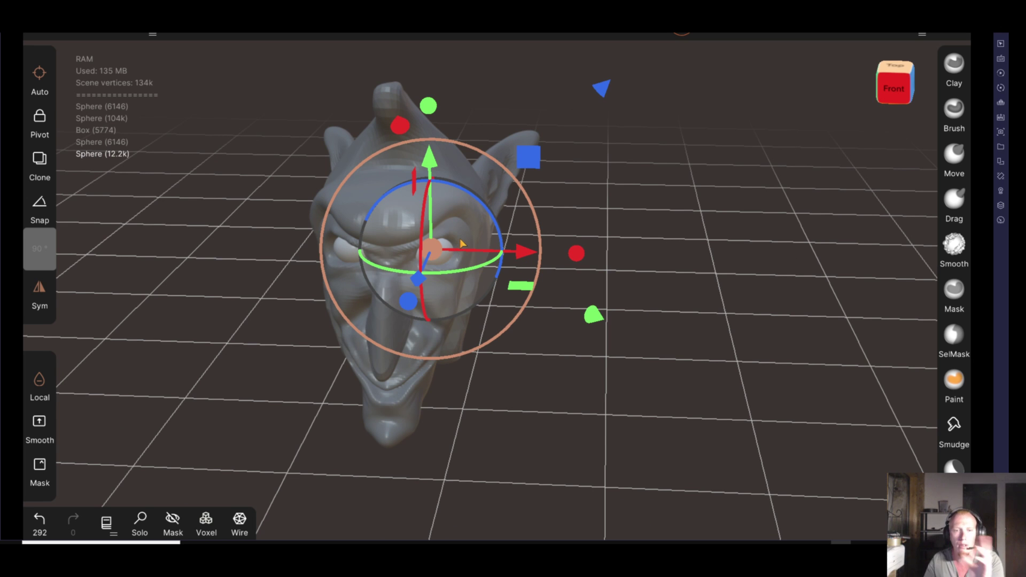
drag(615, 374, 582, 394)
click(378, 258)
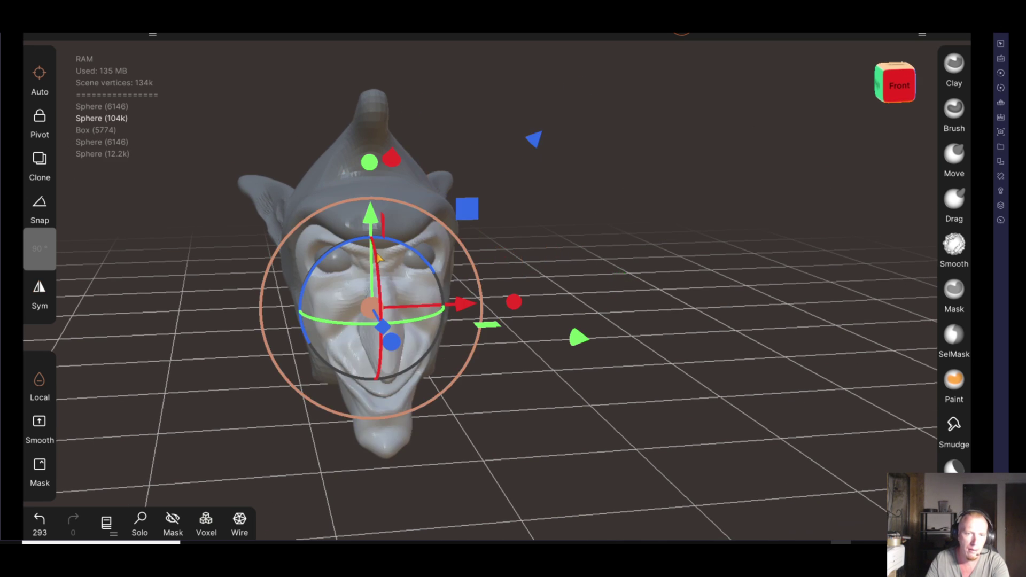
mouse_move(633, 332)
mouse_down()
mouse_move(327, 354)
mouse_move(373, 319)
mouse_up()
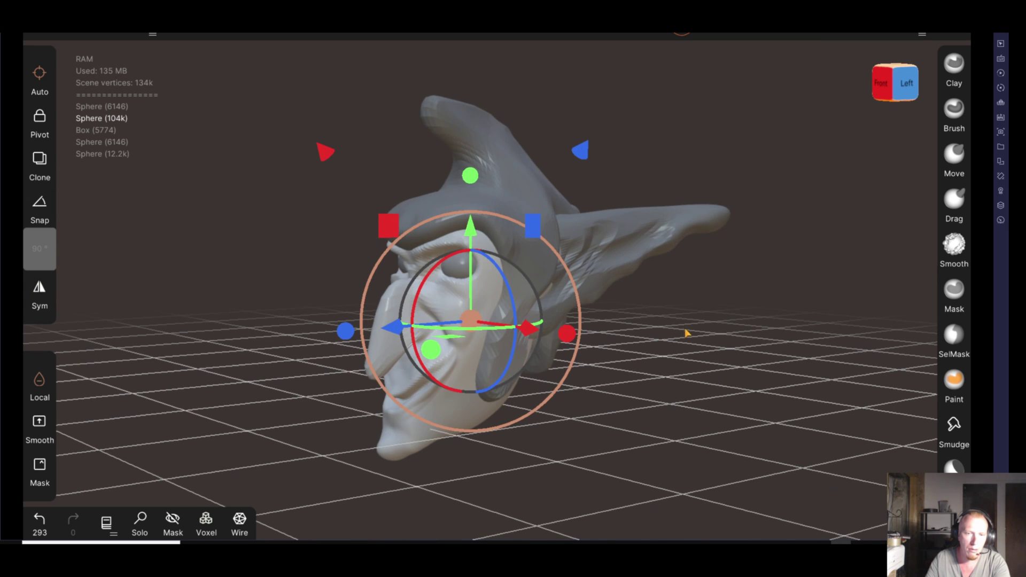
drag(687, 333, 679, 364)
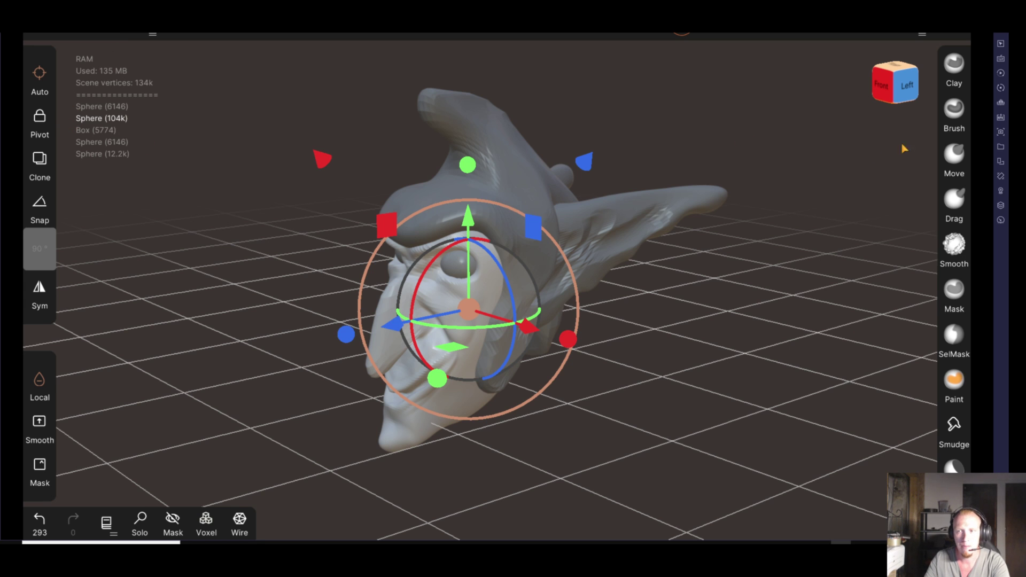
click(956, 153)
Try symmetric Move strokes pulling the brows down over the eyes, undoing overshoots
mouse_move(586, 355)
mouse_down()
mouse_move(682, 355)
mouse_move(609, 355)
mouse_up()
drag(441, 238, 441, 264)
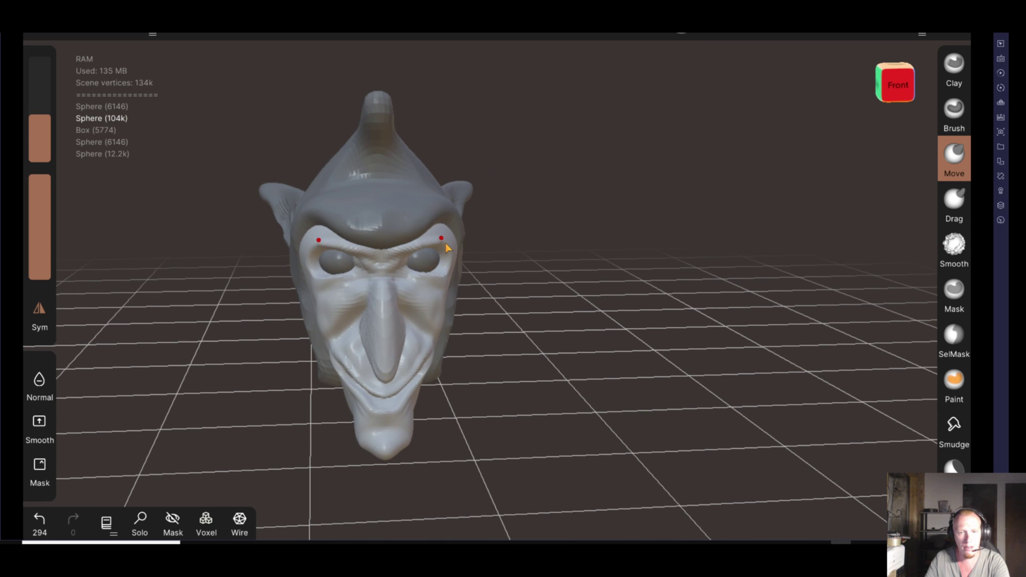
mouse_move(566, 356)
mouse_down()
mouse_move(502, 333)
mouse_move(534, 332)
mouse_up()
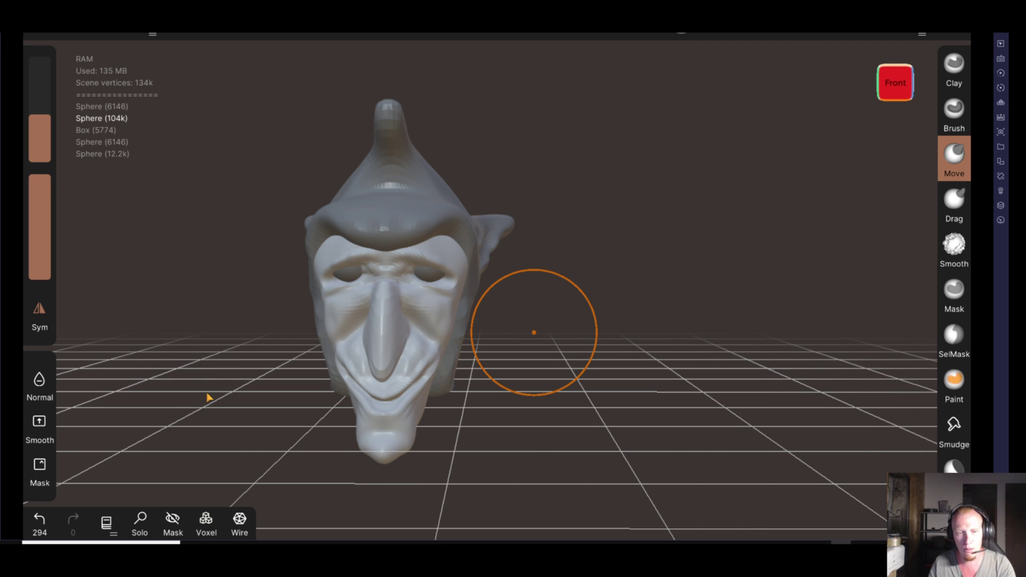
click(40, 526)
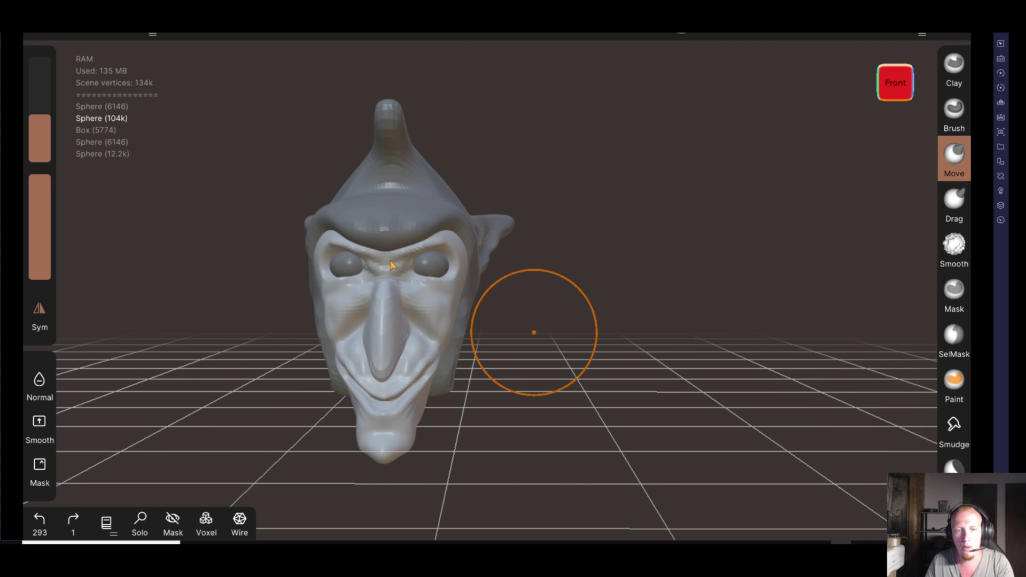
drag(391, 262, 407, 272)
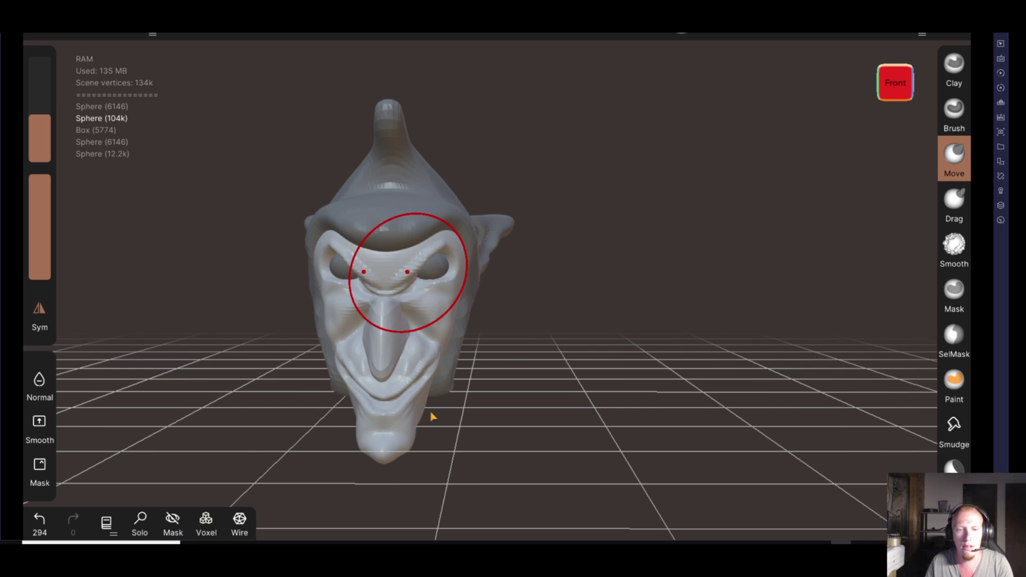
click(39, 524)
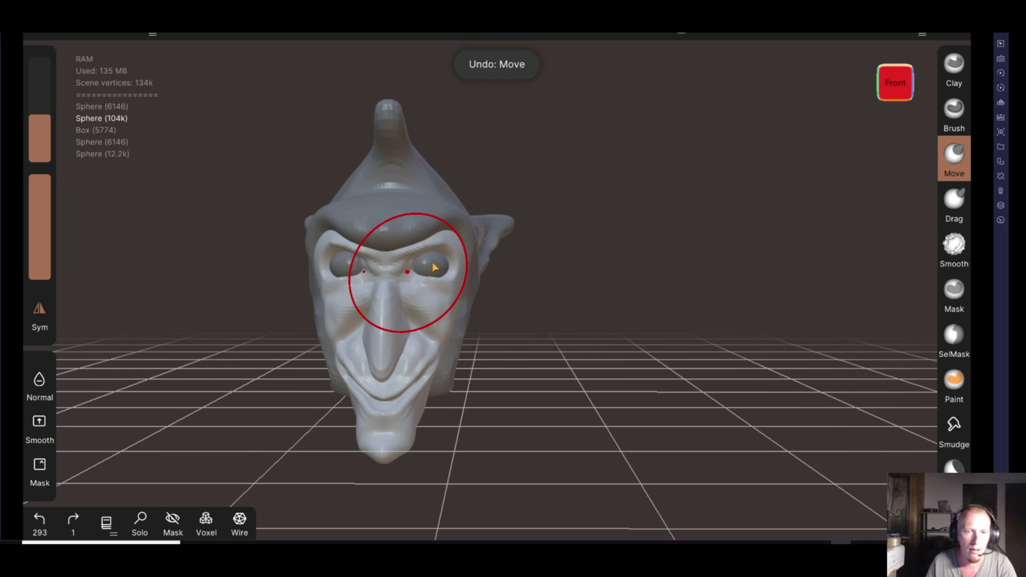
drag(448, 248, 448, 271)
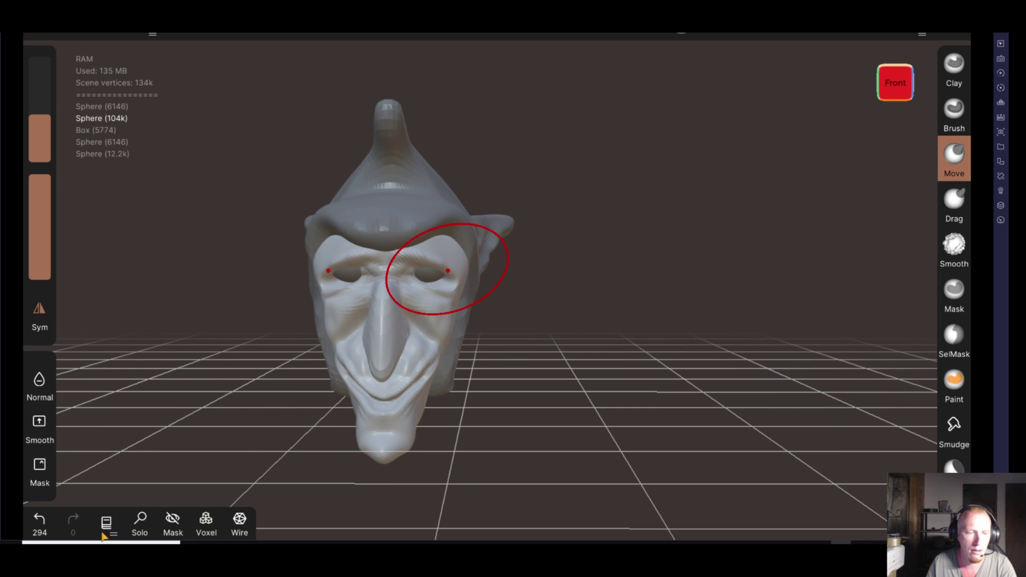
click(39, 524)
mouse_move(606, 446)
mouse_down()
mouse_move(476, 467)
mouse_move(597, 431)
mouse_move(522, 428)
mouse_move(625, 420)
mouse_up()
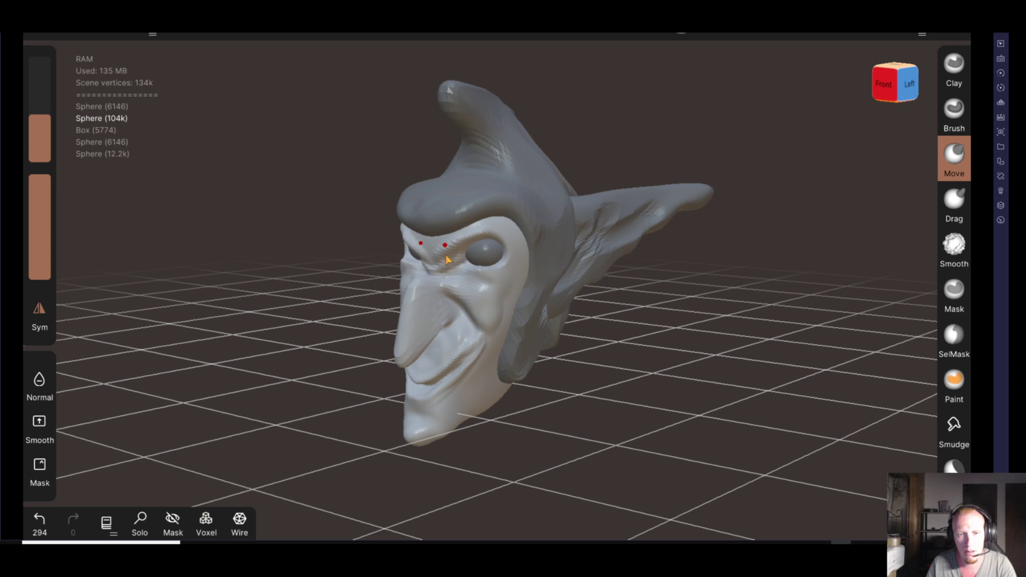
With Move radius 71, make smaller brow pulls over the eyes and orbit to check
drag(448, 256, 426, 295)
mouse_move(562, 402)
mouse_down()
mouse_move(680, 389)
mouse_move(619, 424)
mouse_move(603, 350)
mouse_move(611, 347)
mouse_up()
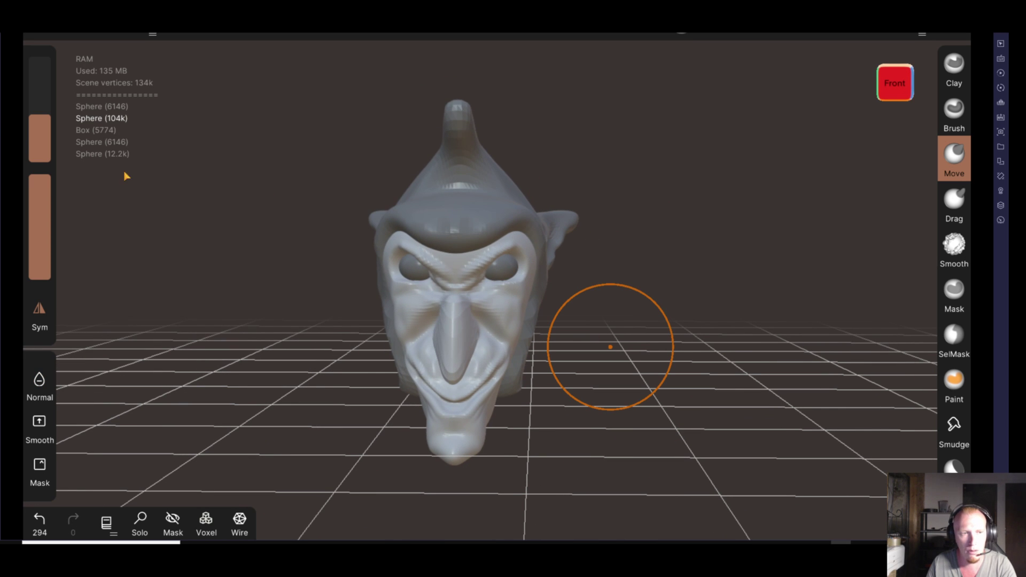
drag(40, 123, 42, 137)
drag(522, 252, 523, 277)
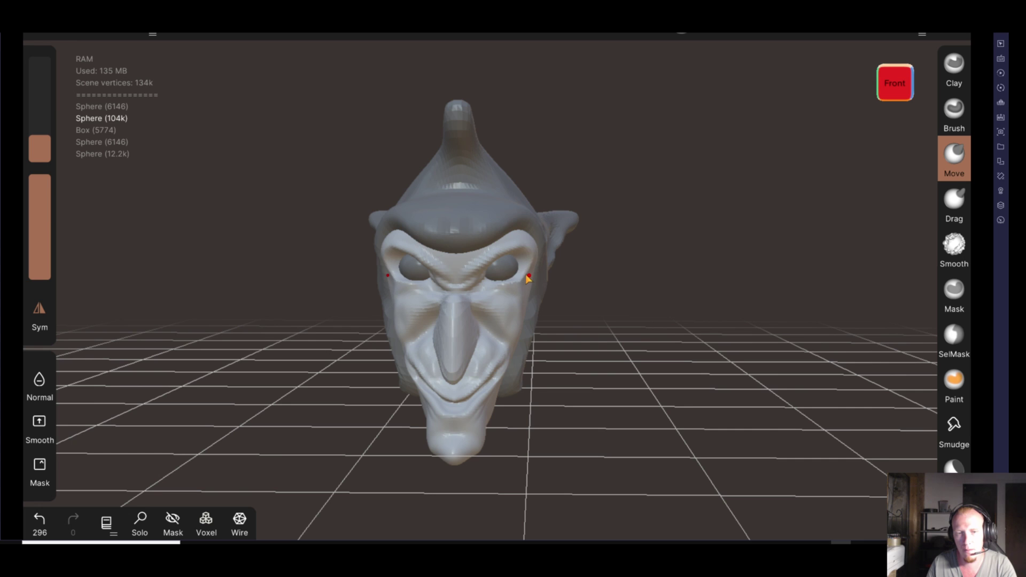
mouse_move(525, 274)
right_down()
mouse_move(377, 368)
mouse_move(252, 367)
mouse_move(371, 359)
mouse_move(494, 386)
mouse_move(405, 271)
right_up()
drag(392, 256, 397, 260)
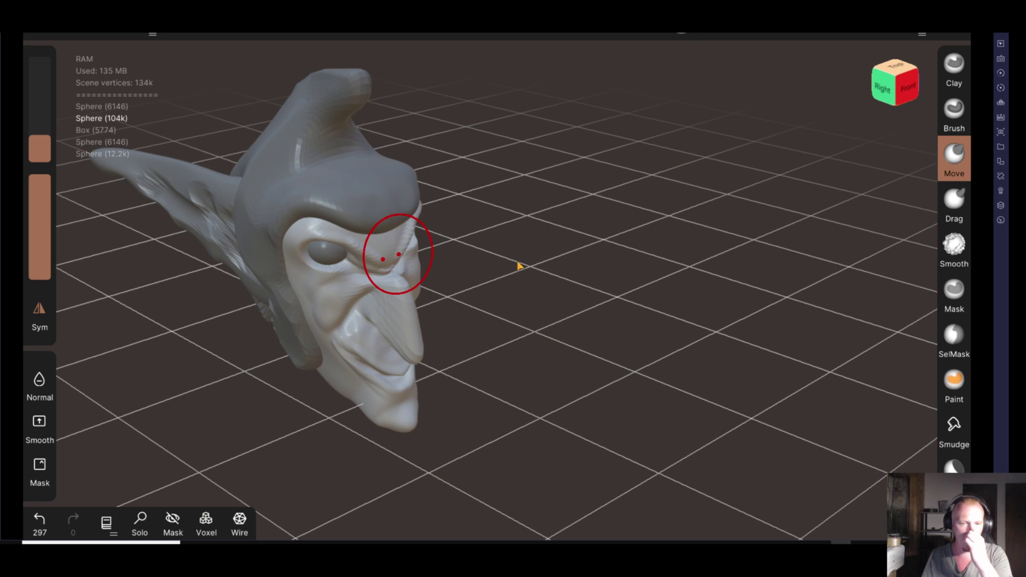
mouse_move(518, 306)
right_down()
mouse_move(323, 309)
mouse_move(20, 217)
right_up()
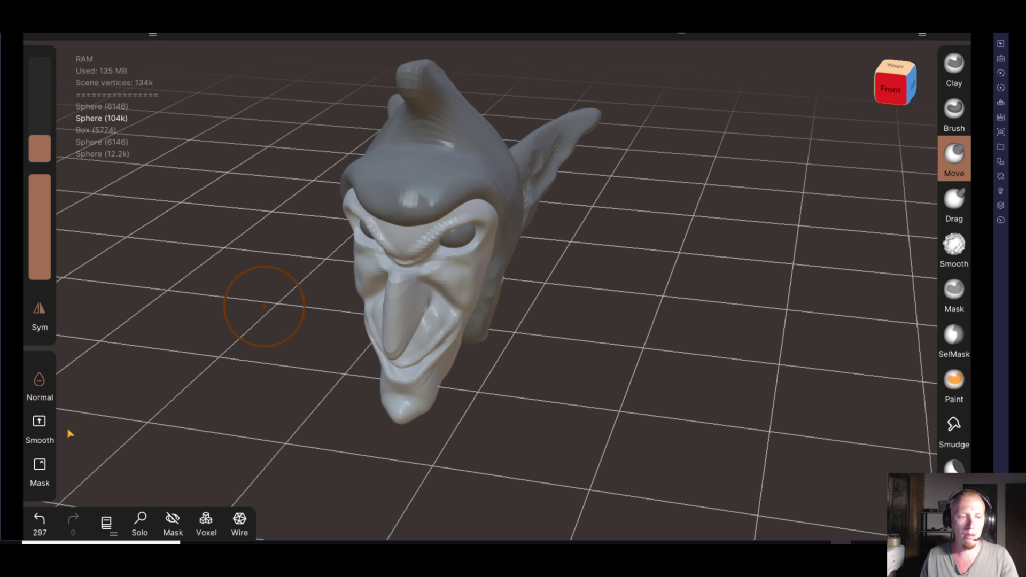
click(40, 523)
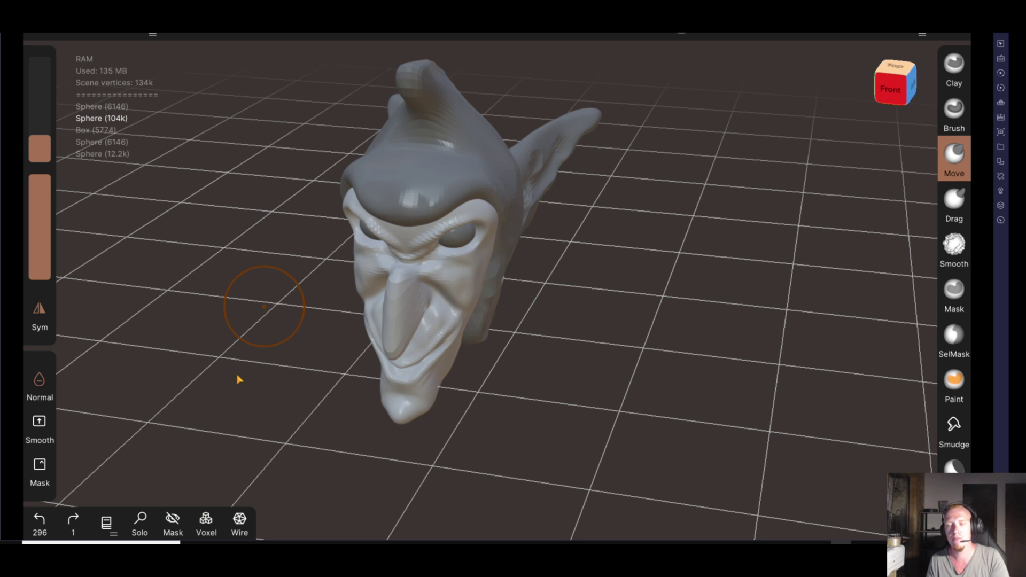
mouse_move(556, 346)
mouse_down()
mouse_move(470, 344)
mouse_move(541, 389)
mouse_move(519, 416)
mouse_move(678, 406)
mouse_move(534, 415)
mouse_move(587, 406)
mouse_move(731, 411)
mouse_move(630, 320)
mouse_move(625, 351)
mouse_move(659, 351)
mouse_move(614, 353)
mouse_move(616, 343)
mouse_up()
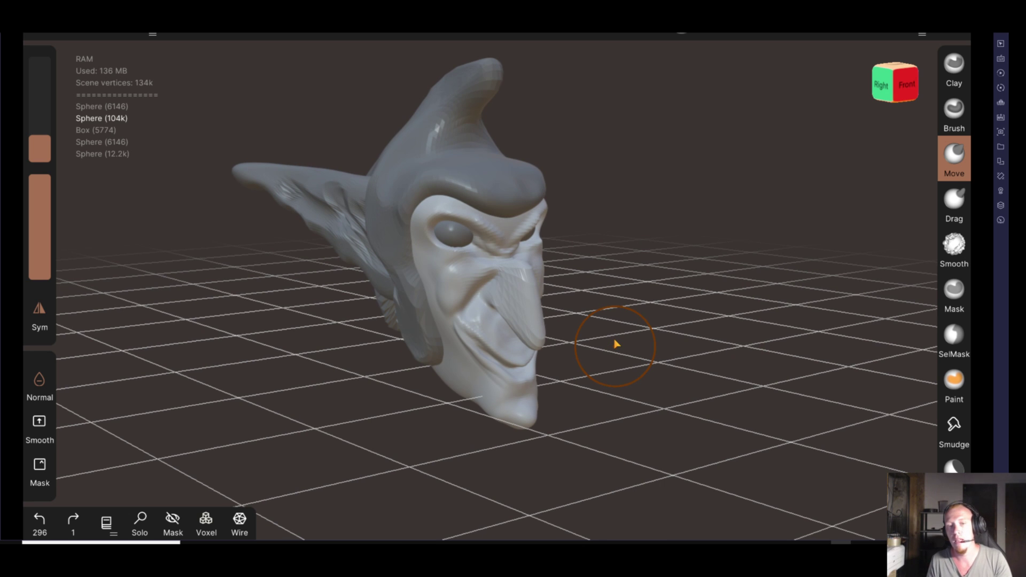
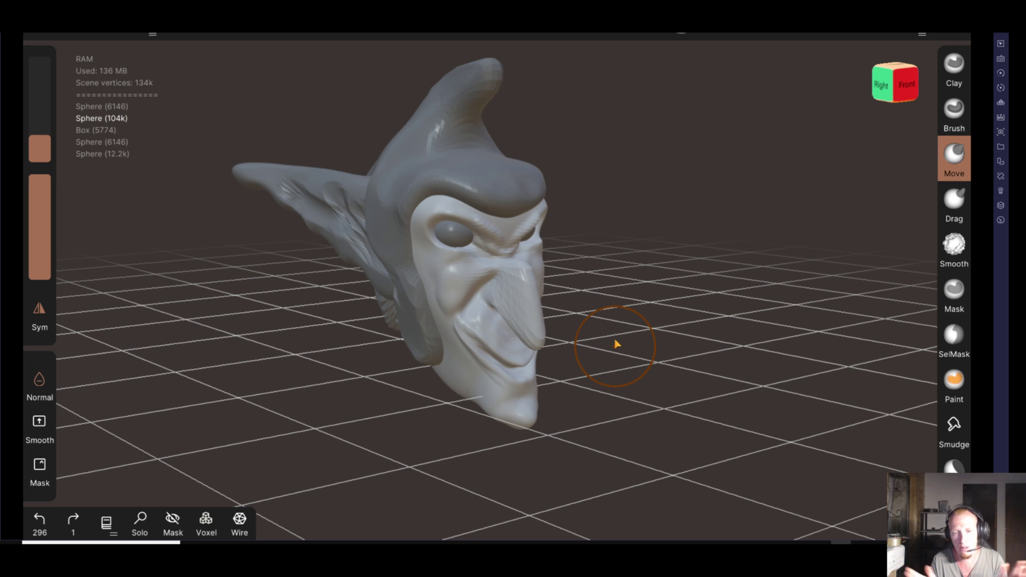
Enlarge the brush radius and select the hood object, Sphere (6146)
mouse_move(618, 343)
mouse_down()
mouse_move(661, 346)
mouse_move(360, 350)
mouse_move(859, 469)
mouse_move(724, 468)
mouse_move(756, 488)
mouse_move(595, 374)
mouse_move(728, 387)
mouse_move(648, 408)
mouse_move(593, 391)
mouse_move(778, 391)
mouse_move(682, 396)
mouse_move(724, 422)
mouse_move(703, 325)
mouse_move(593, 208)
mouse_up()
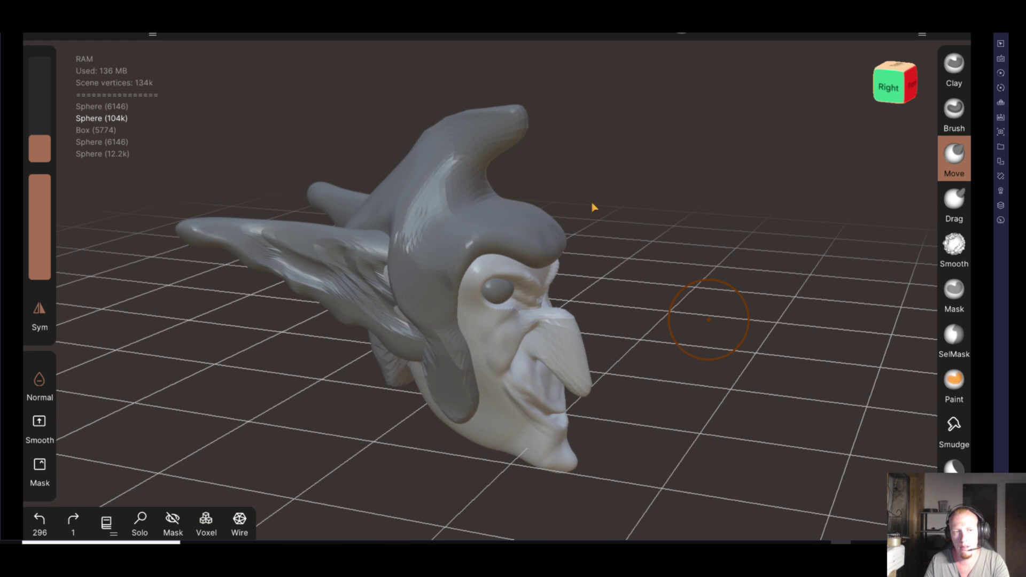
drag(52, 142, 54, 127)
mouse_move(511, 113)
mouse_down()
mouse_move(529, 111)
mouse_move(278, 141)
mouse_up()
click(470, 137)
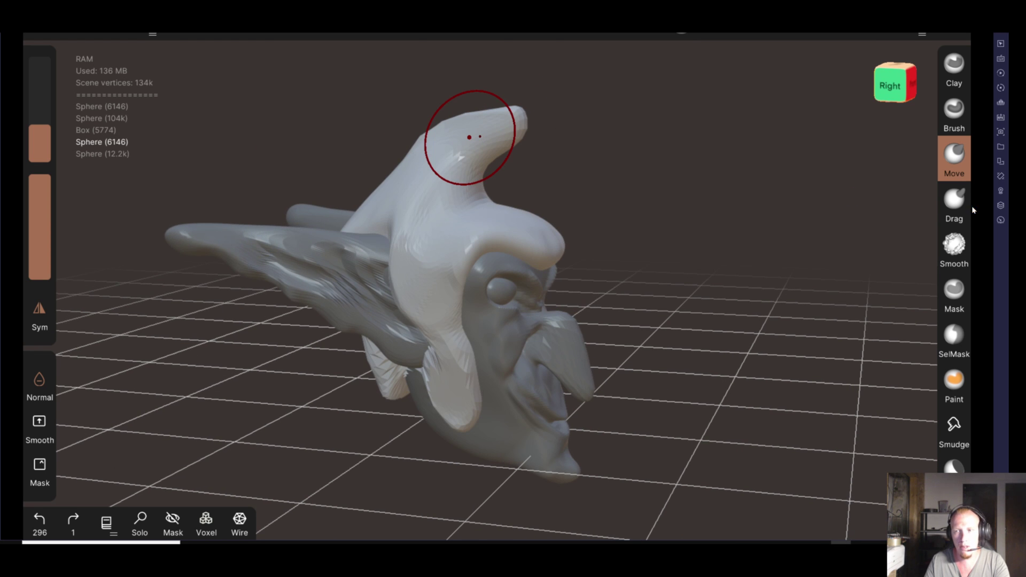
mouse_move(704, 267)
mouse_down()
mouse_move(740, 273)
mouse_move(653, 337)
mouse_move(647, 328)
mouse_up()
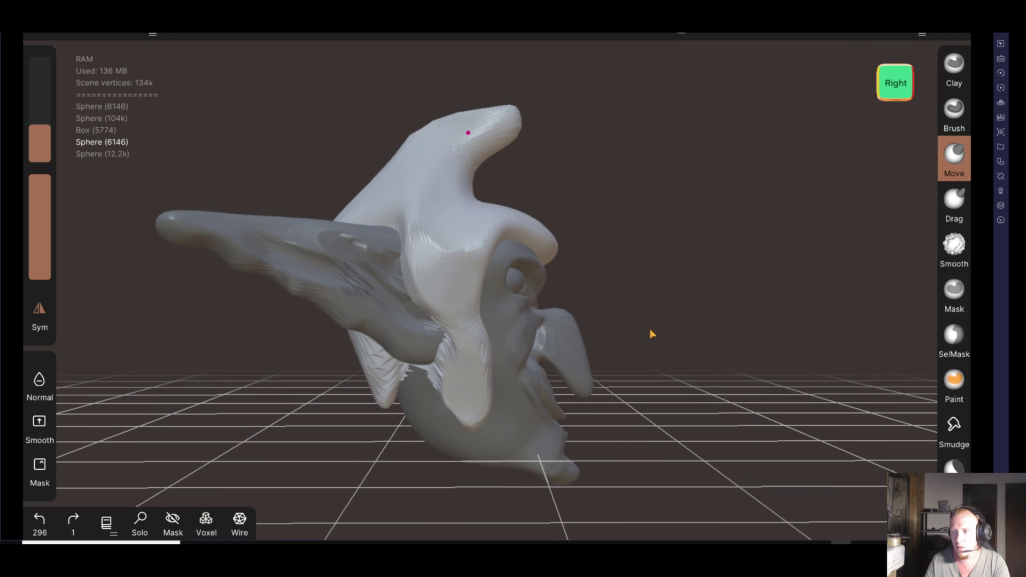
From a right-side view, push the hood's crest and tip into a curving point with Move
click(896, 84)
mouse_move(614, 237)
mouse_down()
mouse_move(760, 202)
mouse_move(769, 265)
mouse_up()
drag(764, 327, 766, 345)
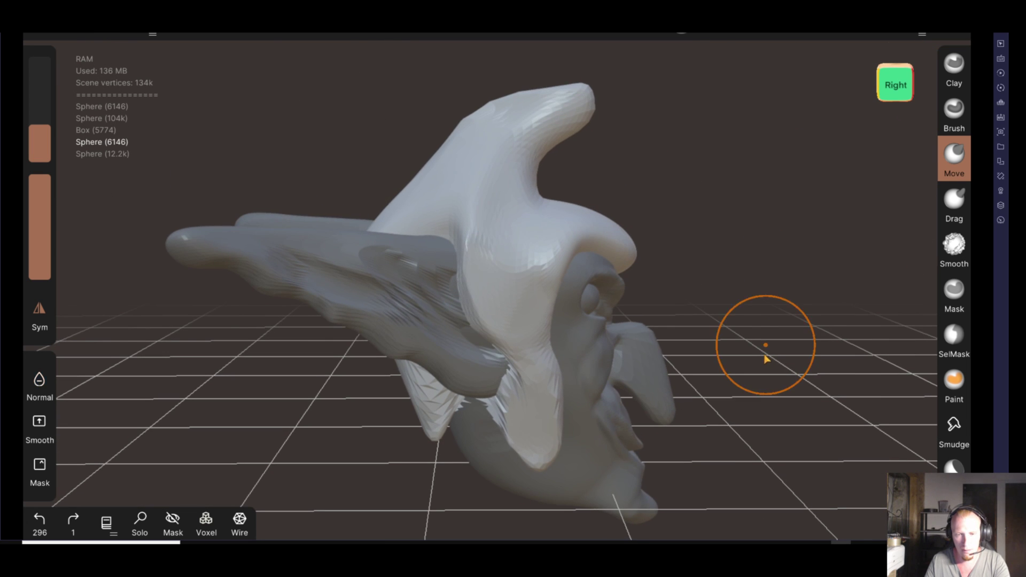
scroll(764, 364, down, 3)
scroll(760, 367, down, 3)
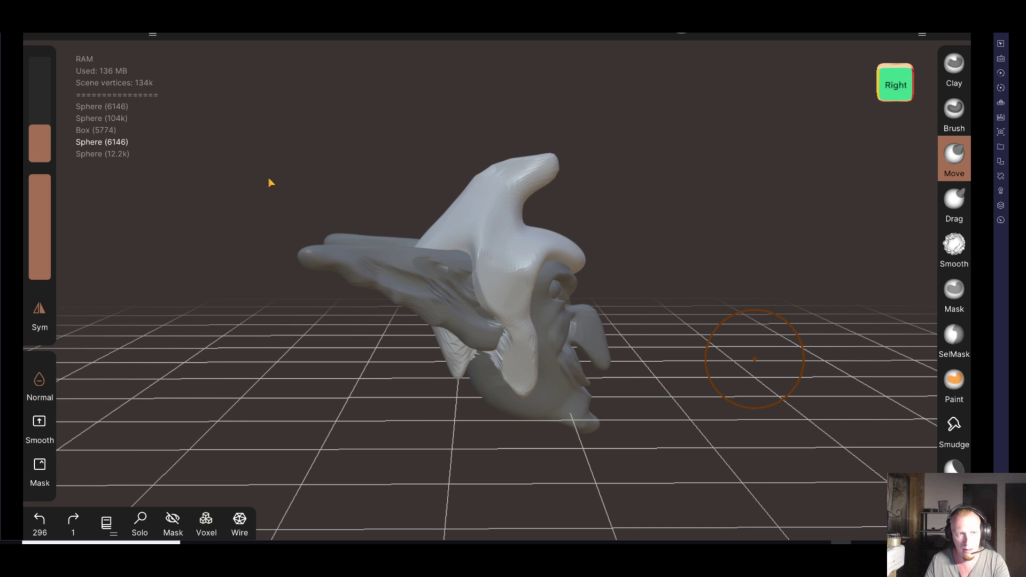
drag(45, 130, 45, 111)
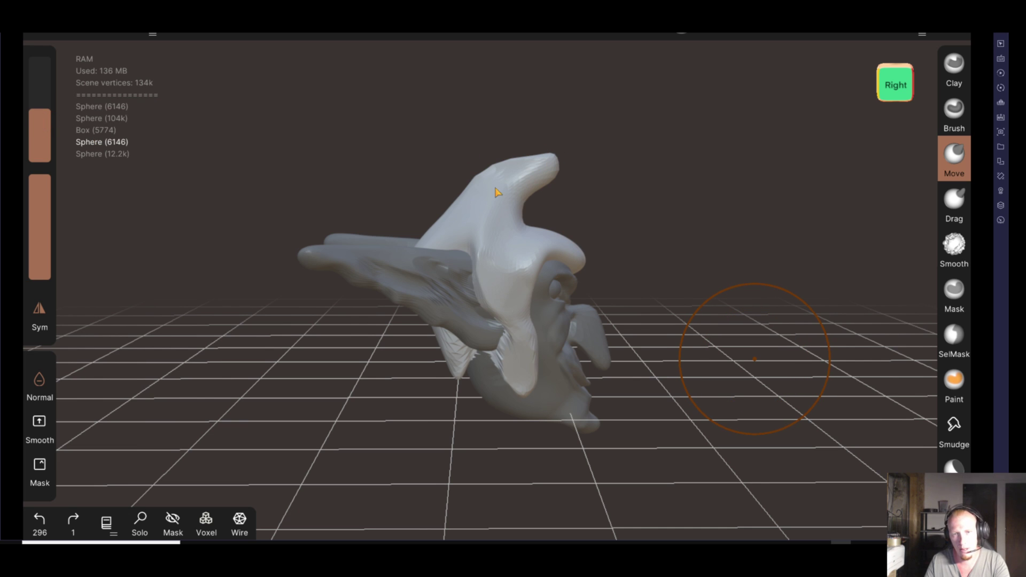
drag(478, 202, 475, 193)
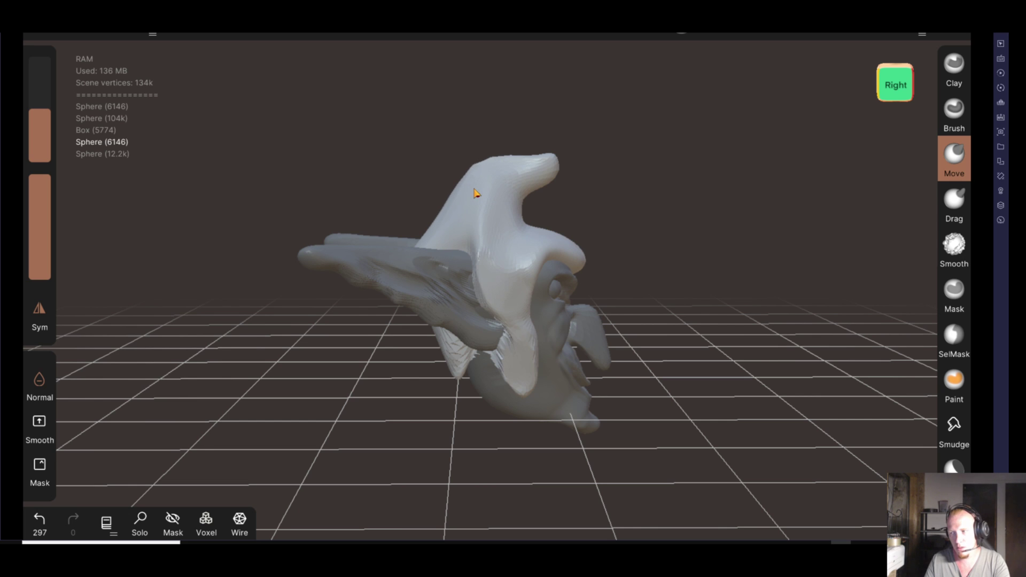
mouse_move(475, 192)
mouse_down()
mouse_move(554, 199)
mouse_move(556, 171)
mouse_up()
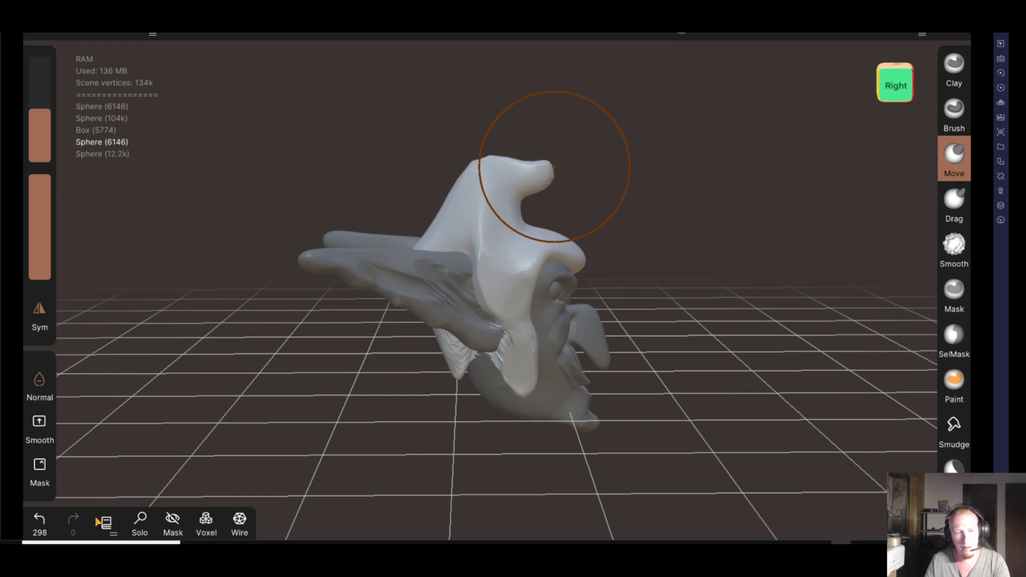
Shrink the brush and pull the hood tip up and outward, undoing one attempt
click(51, 521)
drag(40, 116, 40, 131)
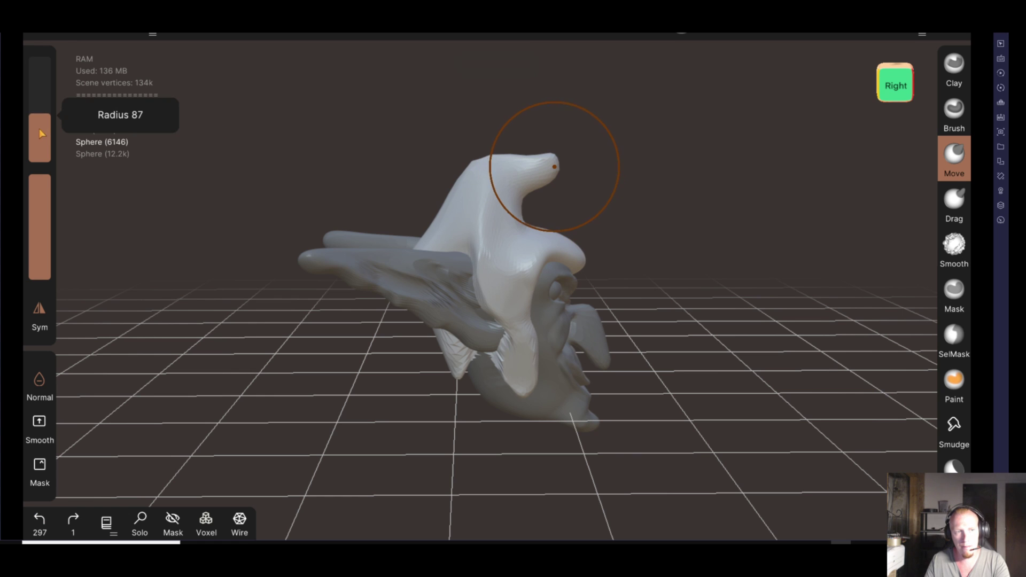
drag(551, 163, 558, 157)
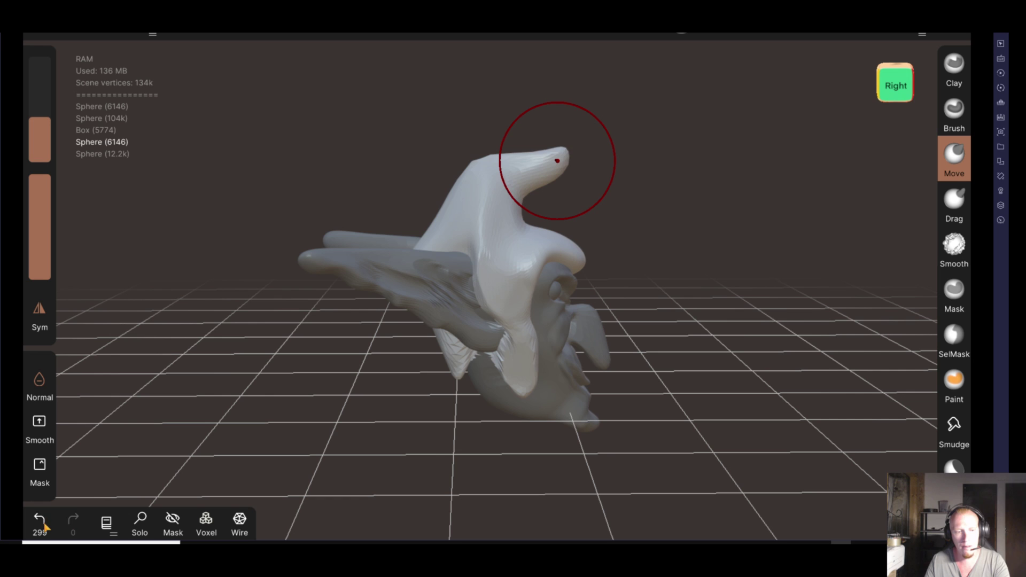
click(43, 527)
mouse_move(545, 164)
mouse_down()
mouse_move(554, 174)
mouse_move(556, 157)
mouse_up()
mouse_move(689, 195)
mouse_down()
mouse_move(650, 210)
mouse_move(636, 245)
mouse_move(556, 206)
mouse_move(548, 213)
mouse_move(550, 223)
mouse_move(614, 214)
mouse_move(545, 214)
mouse_move(544, 229)
mouse_move(652, 197)
mouse_move(483, 235)
mouse_move(632, 245)
mouse_move(435, 227)
mouse_up()
Pull the hood tip downward, checking it from front and three-quarter views
mouse_move(500, 206)
mouse_down()
mouse_move(546, 216)
mouse_move(513, 218)
mouse_move(599, 223)
mouse_move(798, 140)
mouse_up()
mouse_move(700, 240)
mouse_down()
mouse_move(751, 246)
mouse_move(687, 323)
mouse_move(772, 337)
mouse_up()
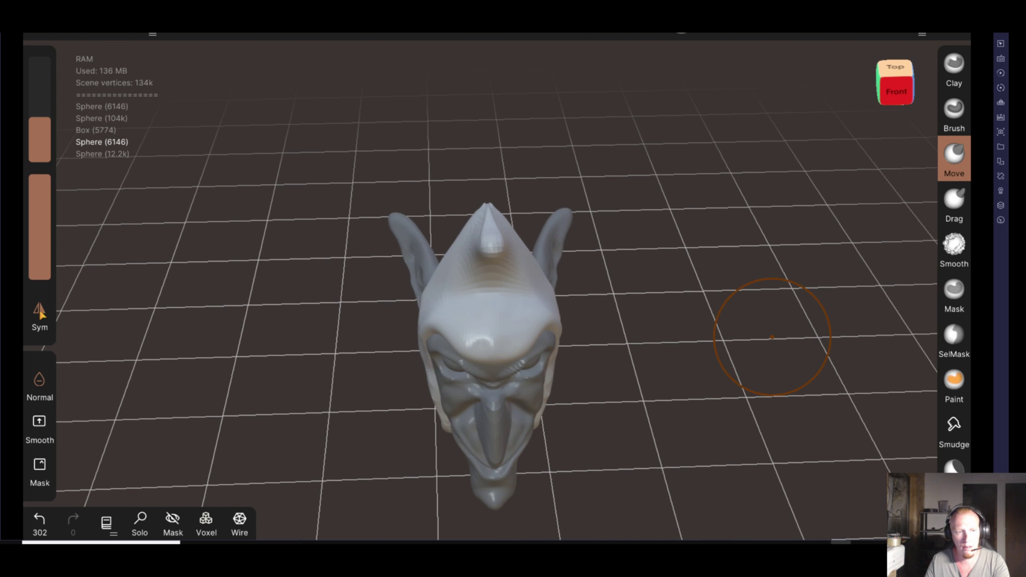
drag(125, 394, 424, 298)
drag(543, 219, 539, 256)
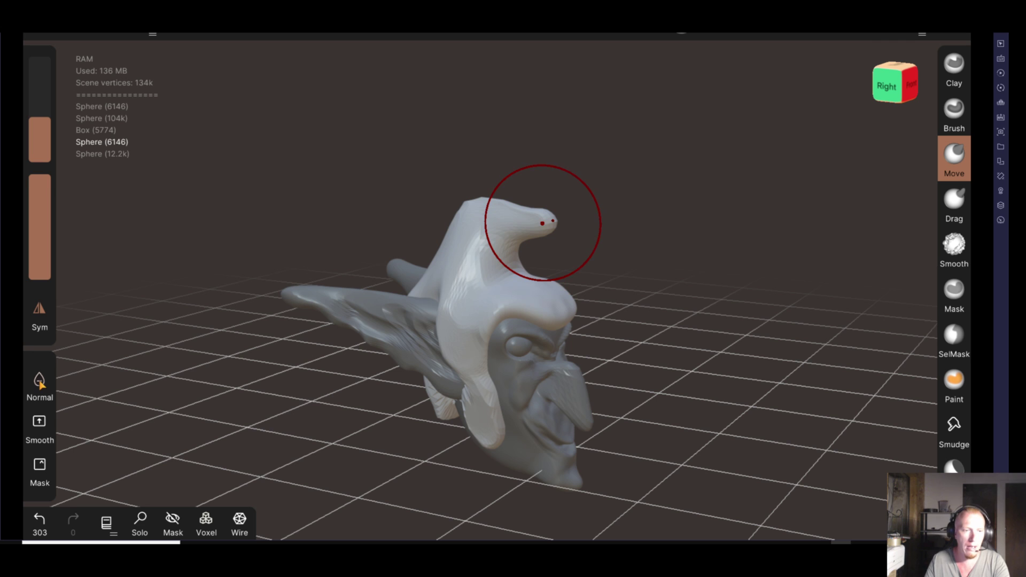
drag(184, 379, 281, 360)
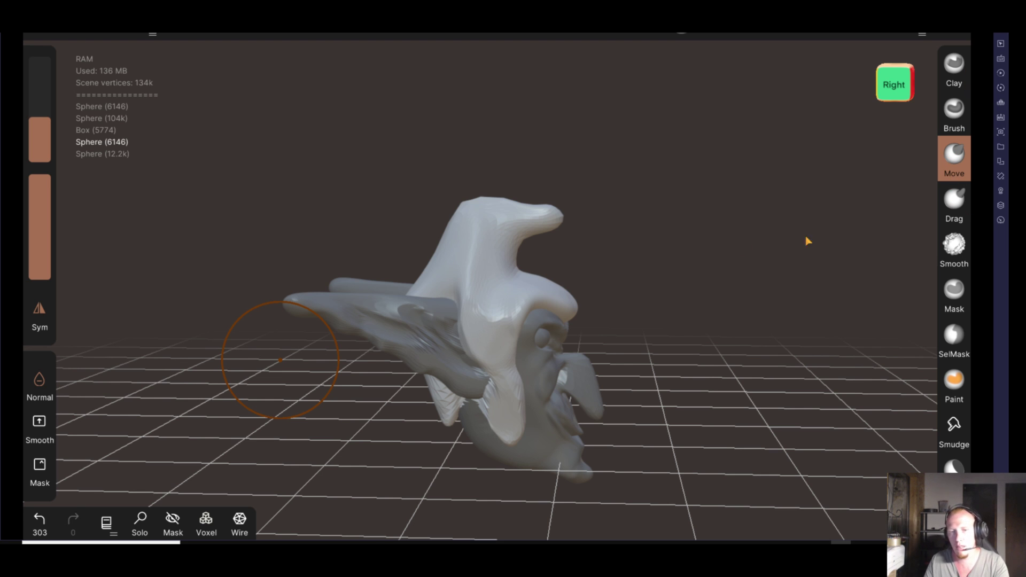
drag(641, 291, 637, 287)
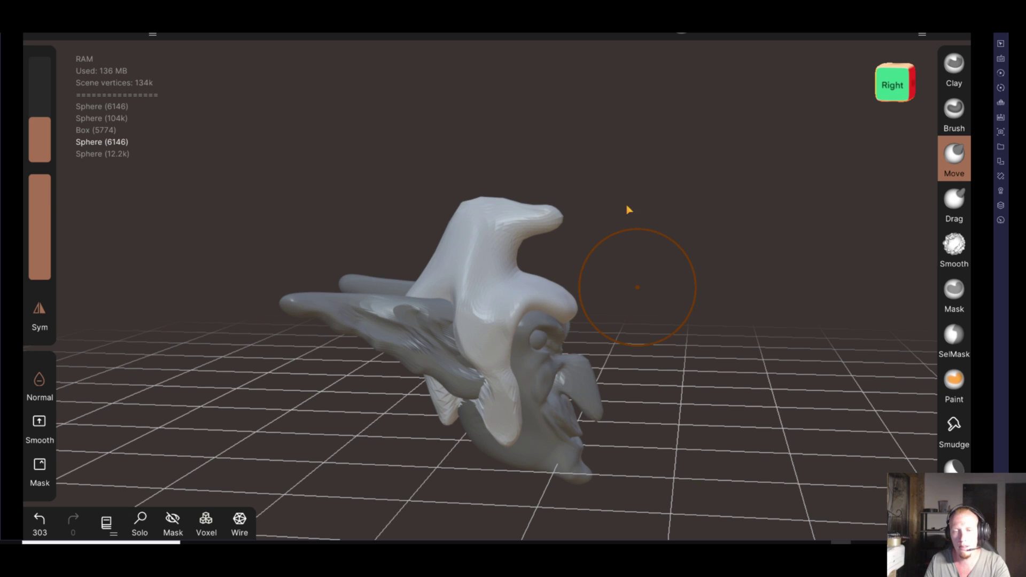
Undo the overly long tip pulls, leaving a short, blunt upturned stub
mouse_move(538, 214)
mouse_down()
mouse_move(541, 223)
mouse_move(581, 215)
mouse_move(550, 224)
mouse_move(535, 208)
mouse_move(516, 84)
mouse_move(447, 105)
mouse_move(527, 172)
mouse_up()
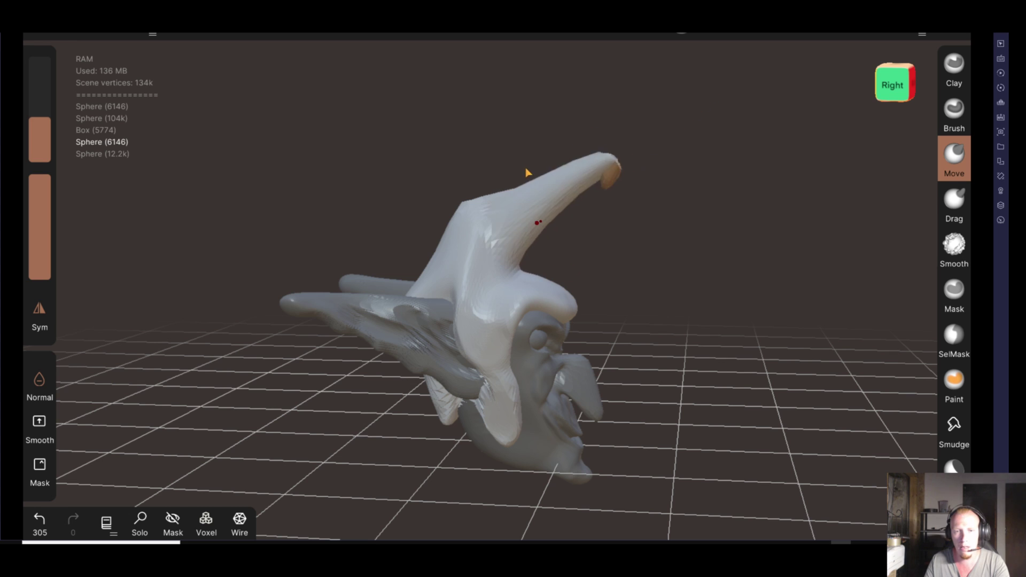
click(40, 532)
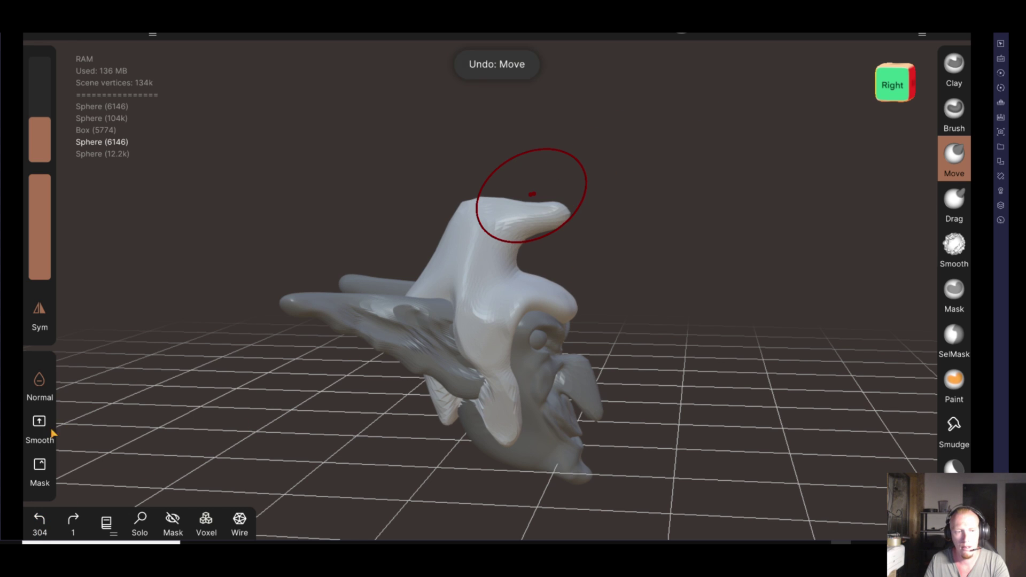
mouse_move(541, 220)
mouse_down()
mouse_move(534, 258)
mouse_move(598, 221)
mouse_up()
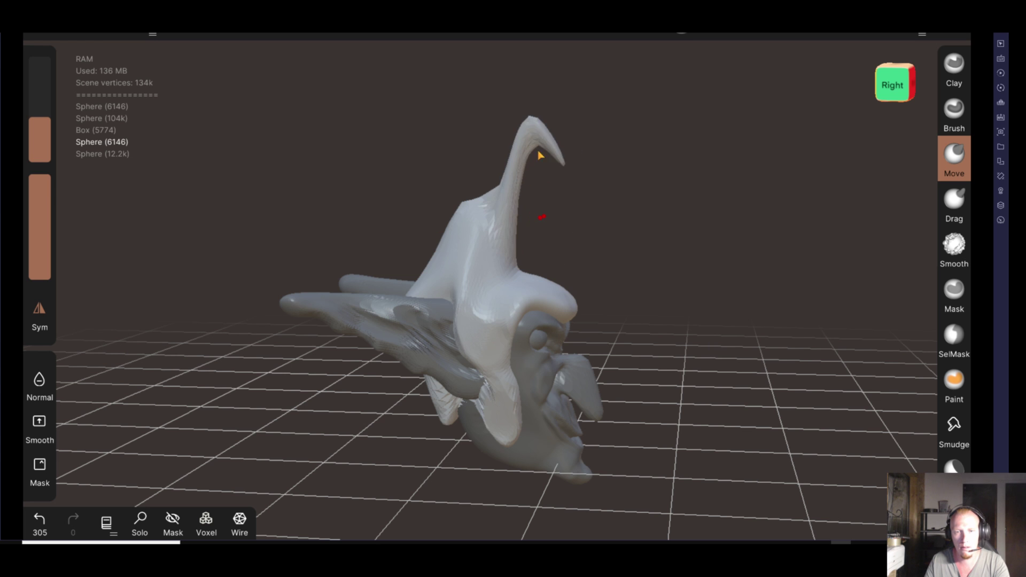
click(40, 521)
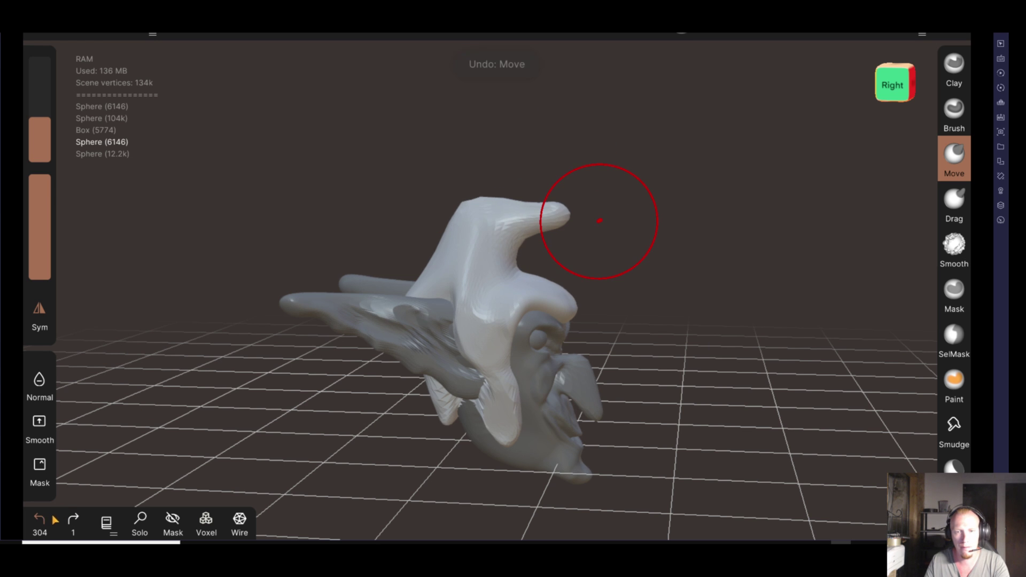
mouse_move(213, 486)
mouse_down()
mouse_move(625, 305)
mouse_move(601, 387)
mouse_move(682, 291)
mouse_move(502, 251)
mouse_up()
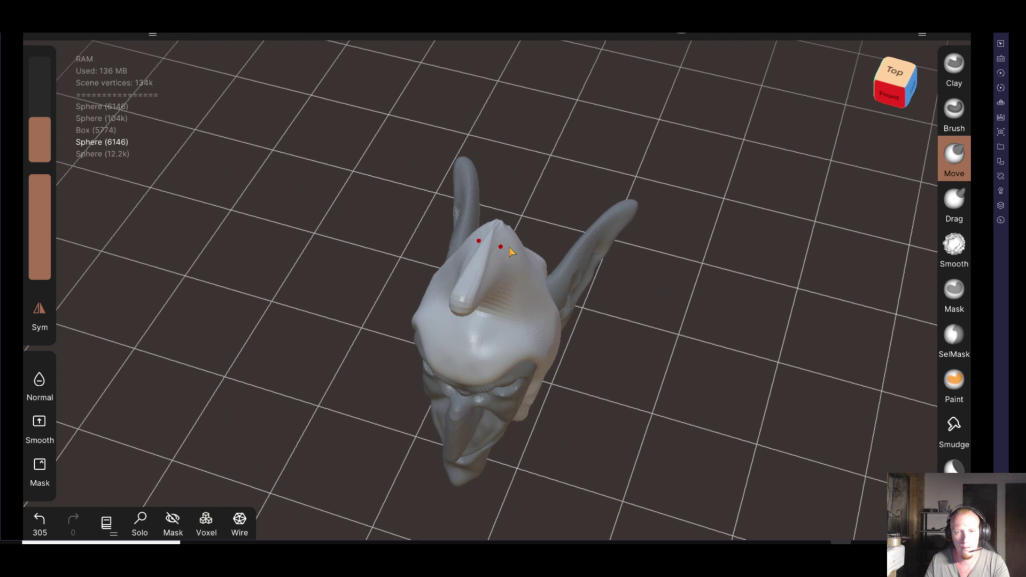
drag(674, 364, 457, 264)
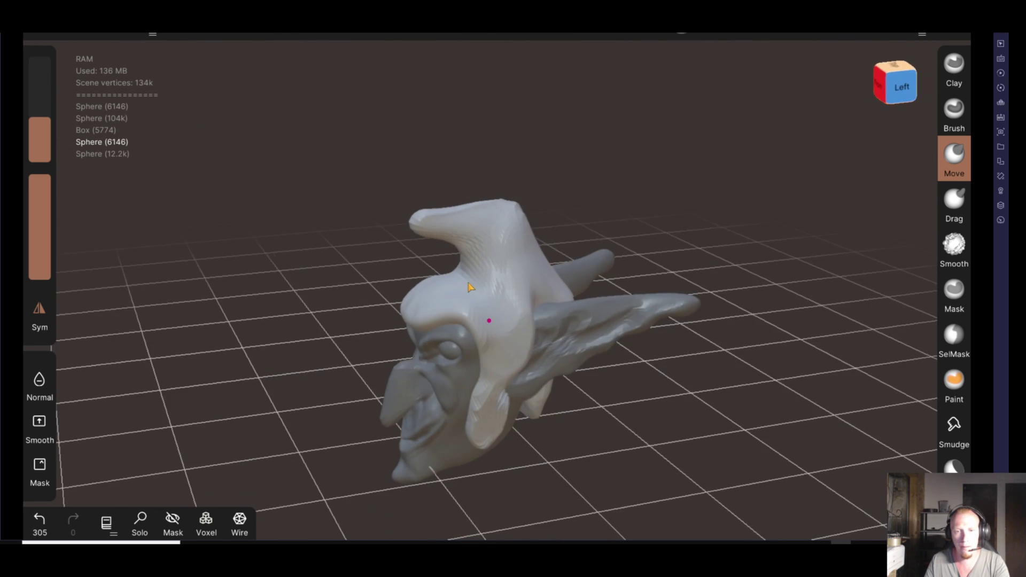
Smooth the top of the hood and set the brush radius to 54
shift+drag(516, 219, 511, 224)
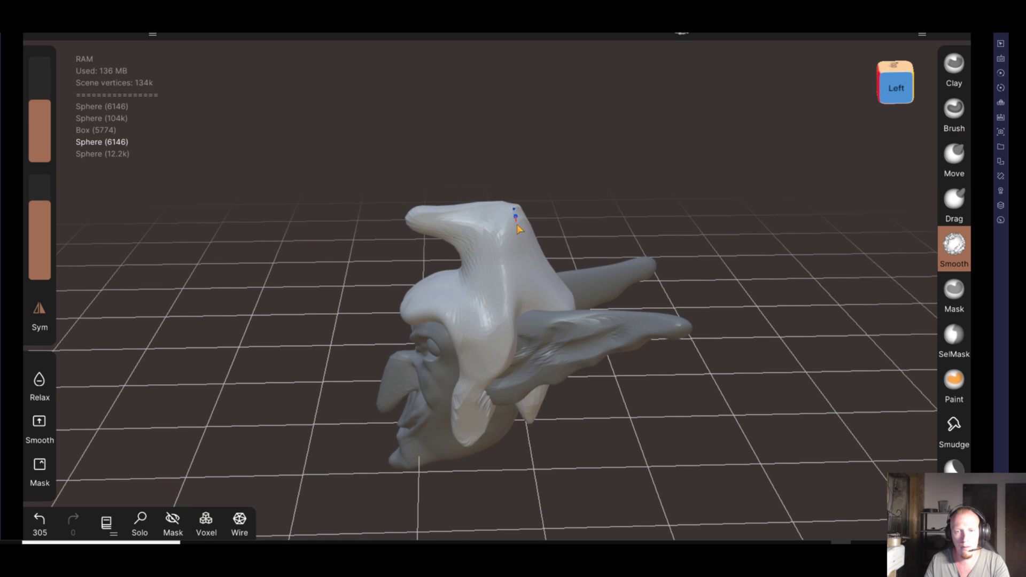
mouse_move(344, 305)
mouse_down()
mouse_move(408, 245)
mouse_move(369, 188)
mouse_move(406, 298)
mouse_move(396, 258)
mouse_move(485, 252)
mouse_move(515, 268)
mouse_move(470, 272)
mouse_up()
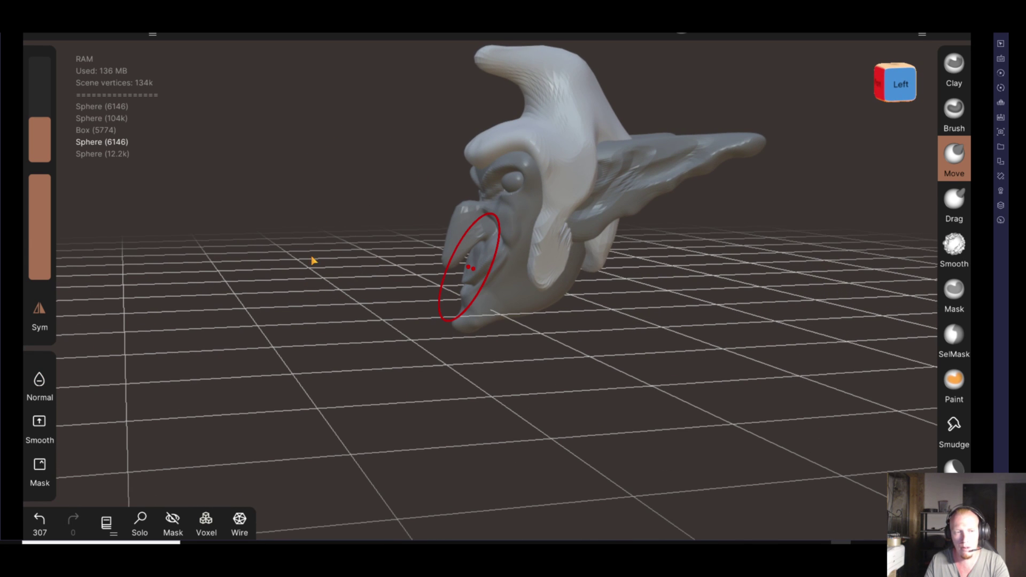
drag(40, 125, 39, 137)
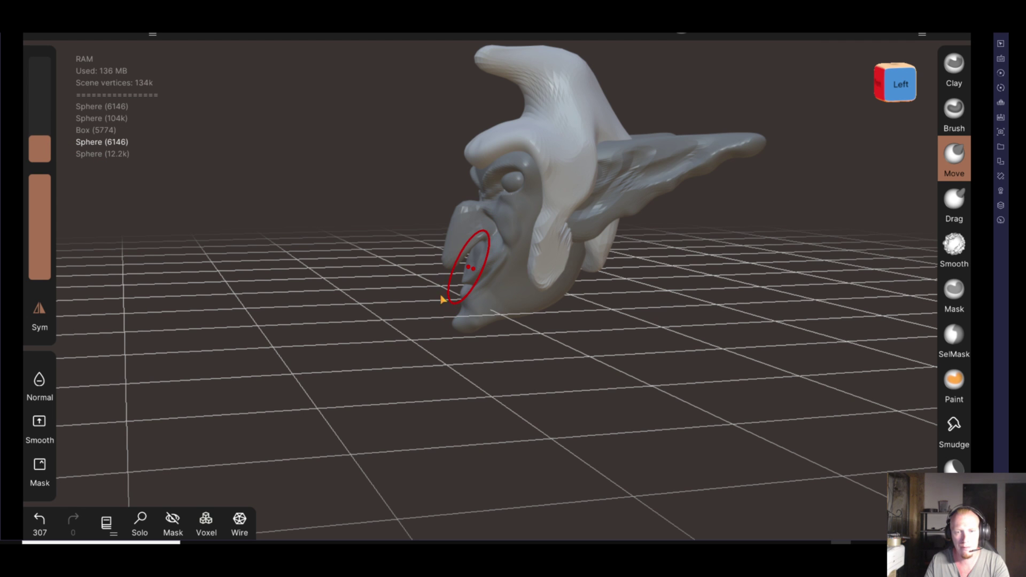
drag(472, 272, 648, 265)
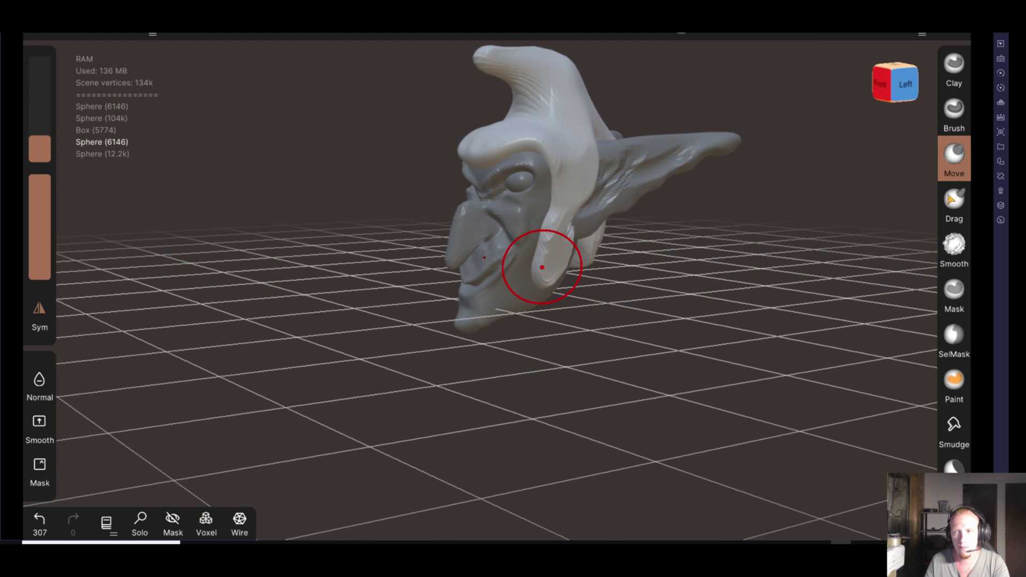
With Clay at radius 37, build up the face's cheek fold and upper lip
click(959, 68)
mouse_move(408, 405)
mouse_down()
mouse_move(703, 371)
mouse_move(518, 323)
mouse_move(568, 355)
mouse_move(557, 328)
mouse_move(562, 295)
mouse_move(578, 290)
mouse_up()
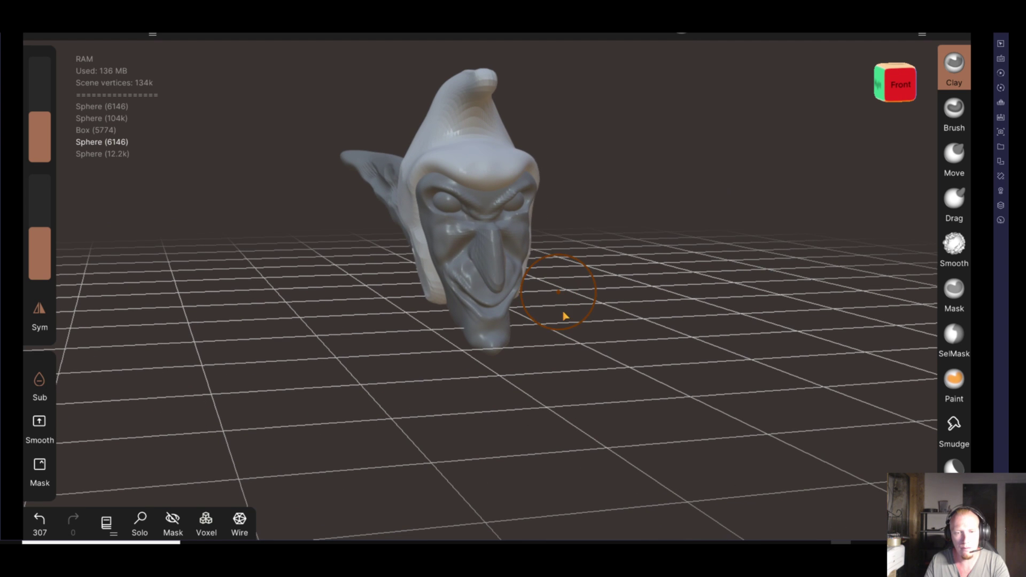
scroll(578, 290, up, 2)
scroll(578, 290, up, 2)
scroll(578, 290, up, 2)
drag(41, 115, 42, 129)
click(463, 280)
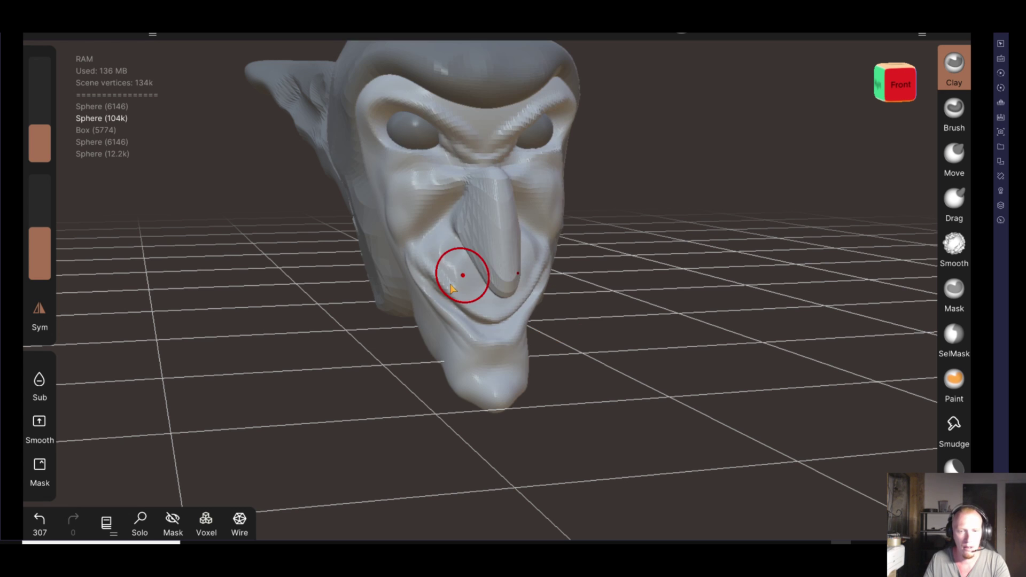
drag(451, 288, 503, 307)
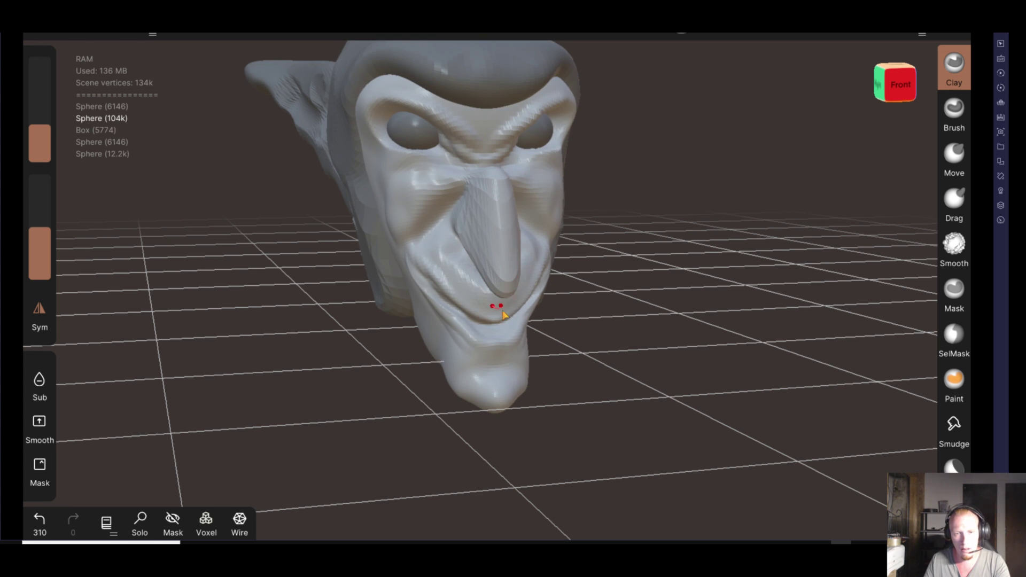
mouse_move(735, 407)
mouse_down()
mouse_move(480, 328)
mouse_move(412, 386)
mouse_up()
mouse_move(494, 267)
mouse_down()
mouse_move(479, 283)
mouse_move(486, 294)
mouse_up()
Smooth the lip and chin areas of the face
key(shift)
drag(268, 373, 614, 422)
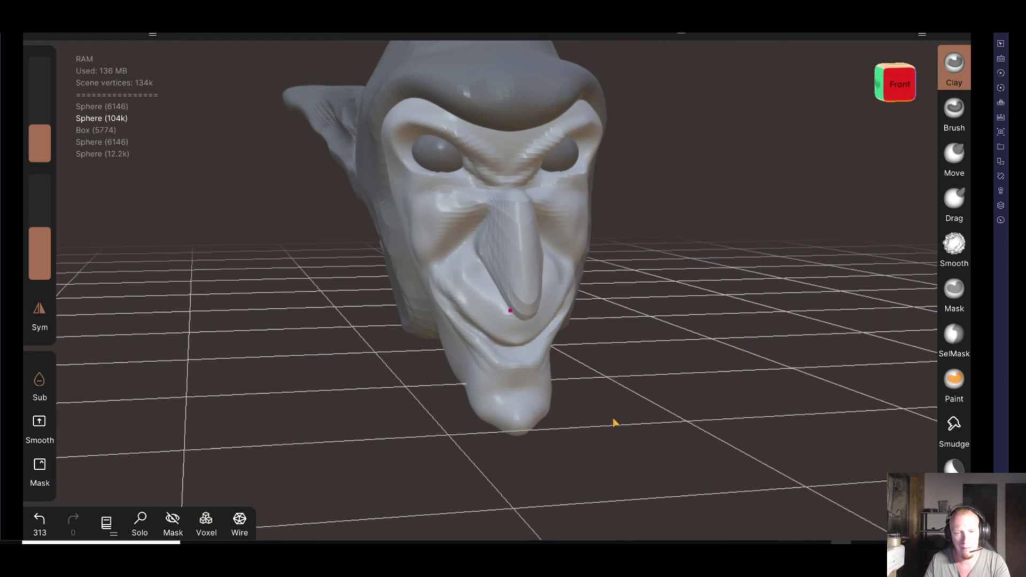
shift+drag(474, 355, 483, 377)
mouse_move(312, 378)
mouse_down()
mouse_move(408, 430)
mouse_move(554, 430)
mouse_up()
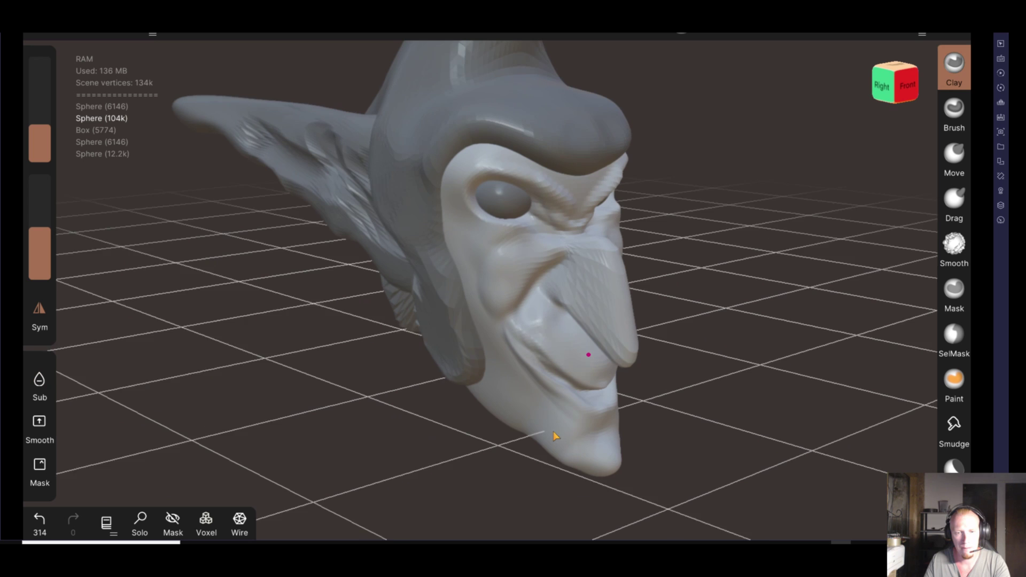
Select the hood and smooth its rough edge beside the face, checking side and front
click(457, 368)
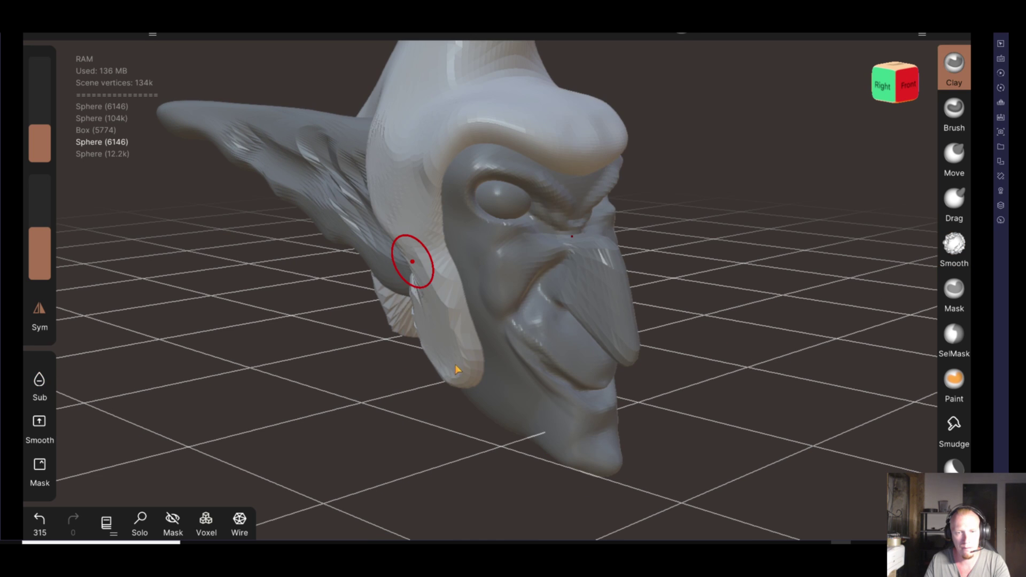
shift+drag(412, 264, 442, 309)
drag(427, 471, 481, 493)
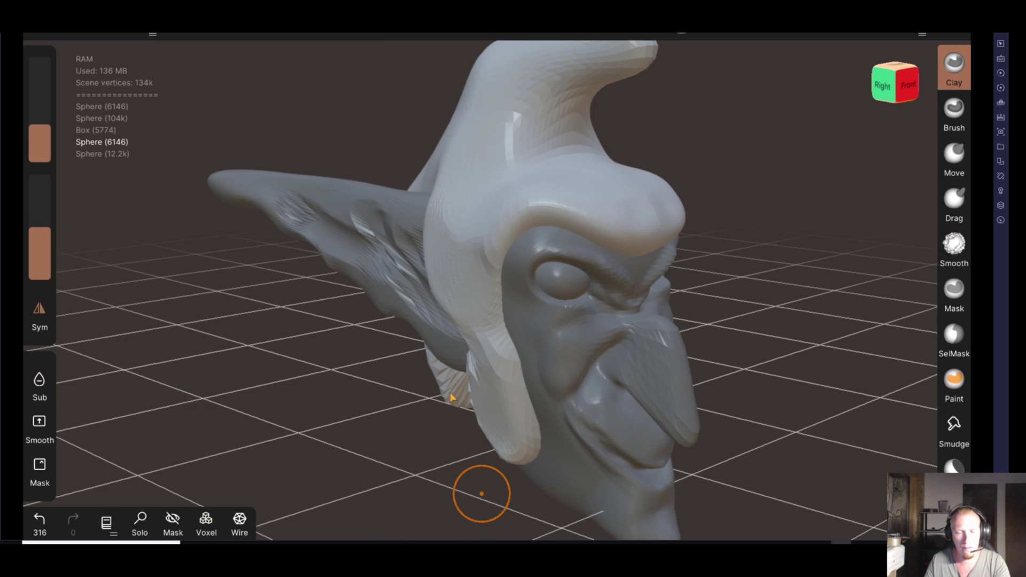
mouse_move(351, 386)
mouse_down()
mouse_move(471, 385)
mouse_move(418, 294)
mouse_up()
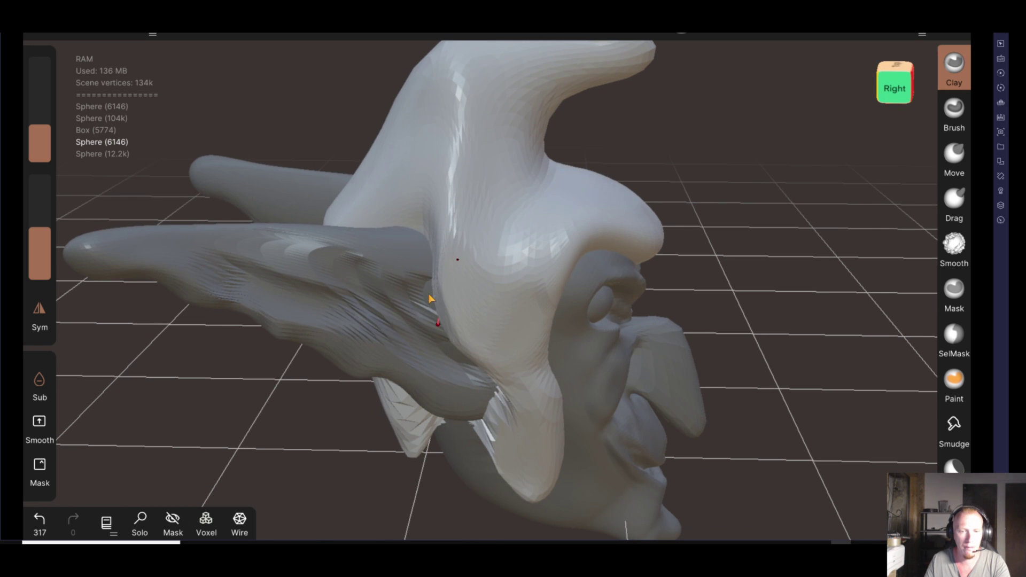
mouse_move(515, 326)
mouse_down()
mouse_move(769, 316)
mouse_move(486, 293)
mouse_up()
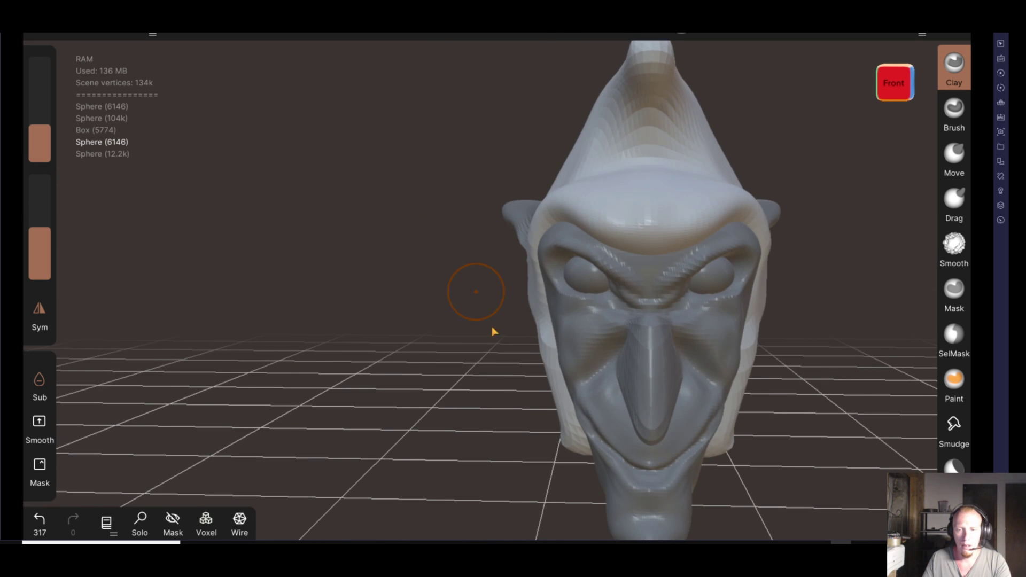
scroll(490, 329, up, 2)
mouse_move(685, 362)
mouse_down()
mouse_move(690, 380)
mouse_move(653, 394)
mouse_move(653, 426)
mouse_move(644, 268)
mouse_up()
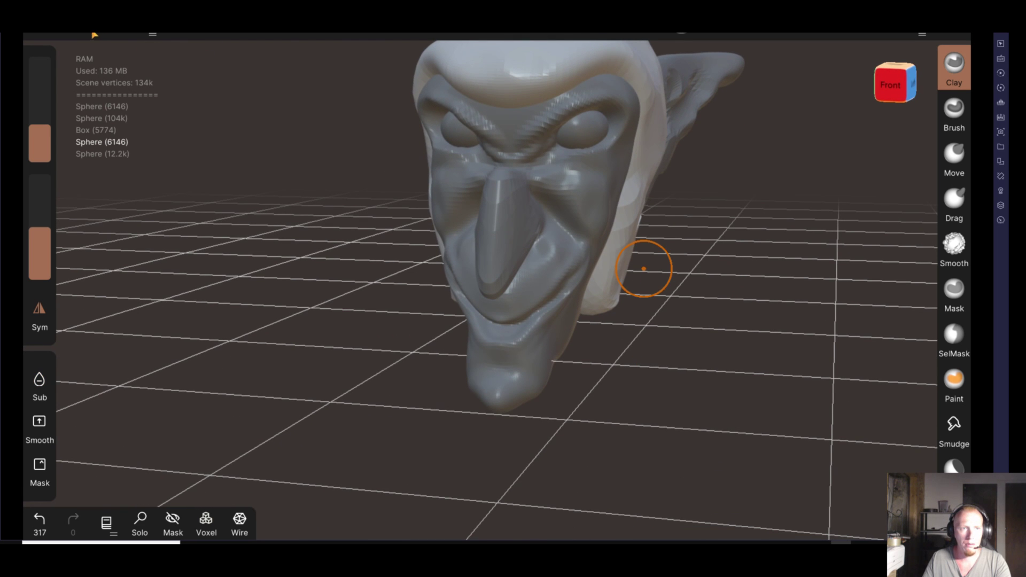
Select the Move brush and the face Sphere (104k), viewing the head front-on
click(137, 127)
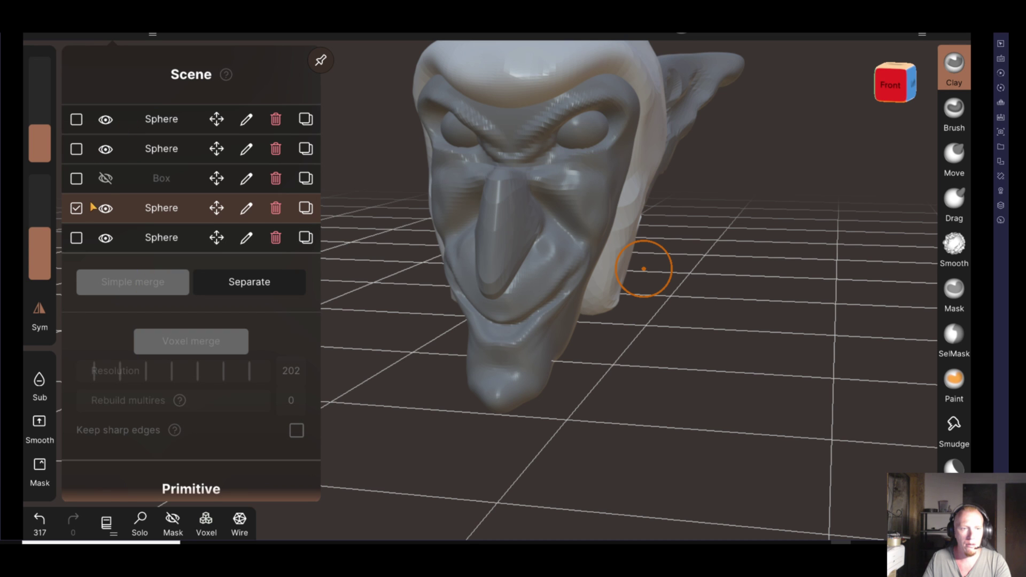
click(634, 378)
mouse_move(634, 378)
mouse_down()
mouse_move(716, 350)
mouse_move(718, 363)
mouse_up()
click(943, 155)
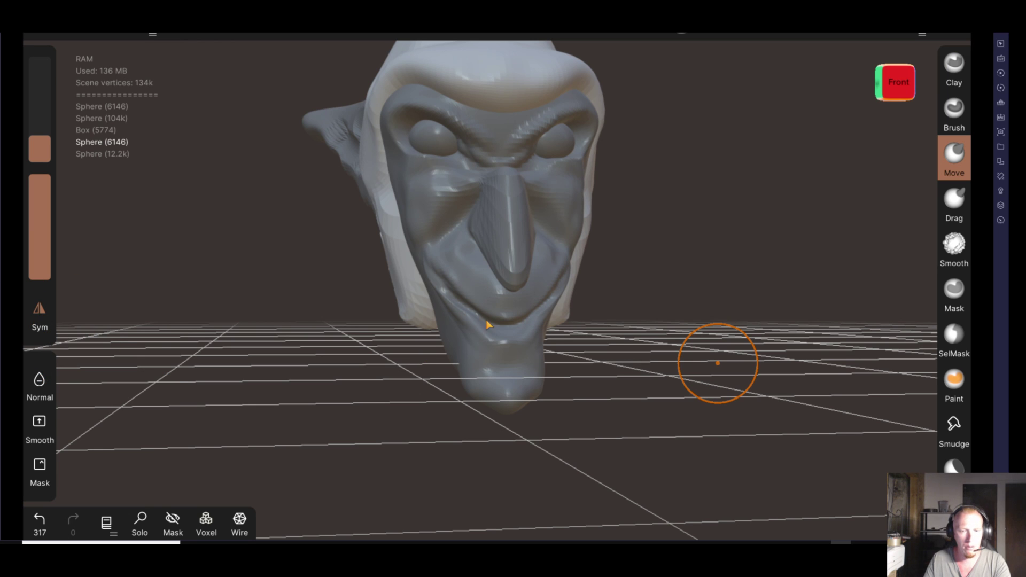
click(507, 305)
click(509, 307)
Drag the mouth corners down toward the chin, redoing one stroke
mouse_move(493, 345)
mouse_down()
mouse_move(473, 328)
mouse_move(479, 300)
mouse_up()
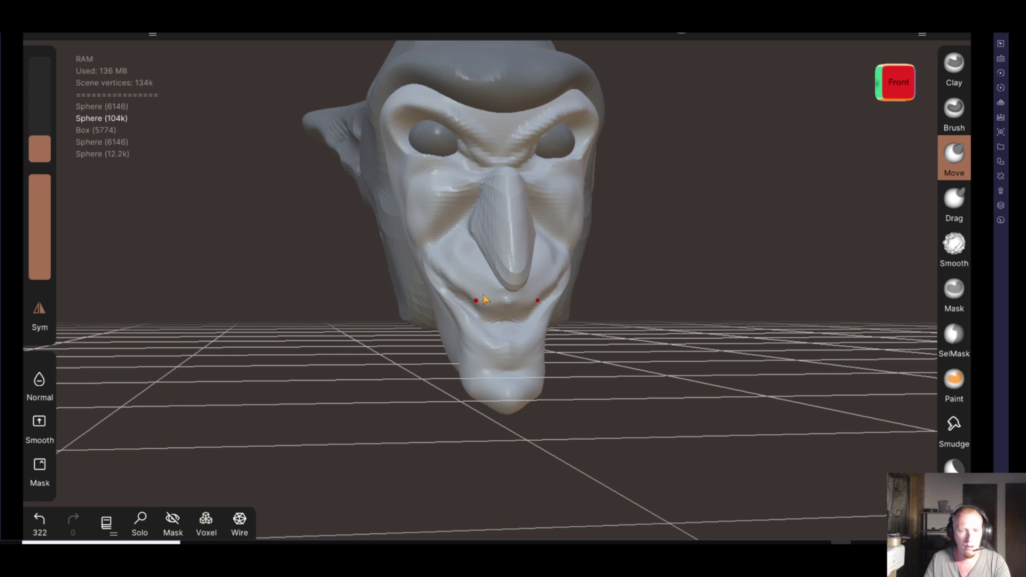
drag(465, 339, 457, 342)
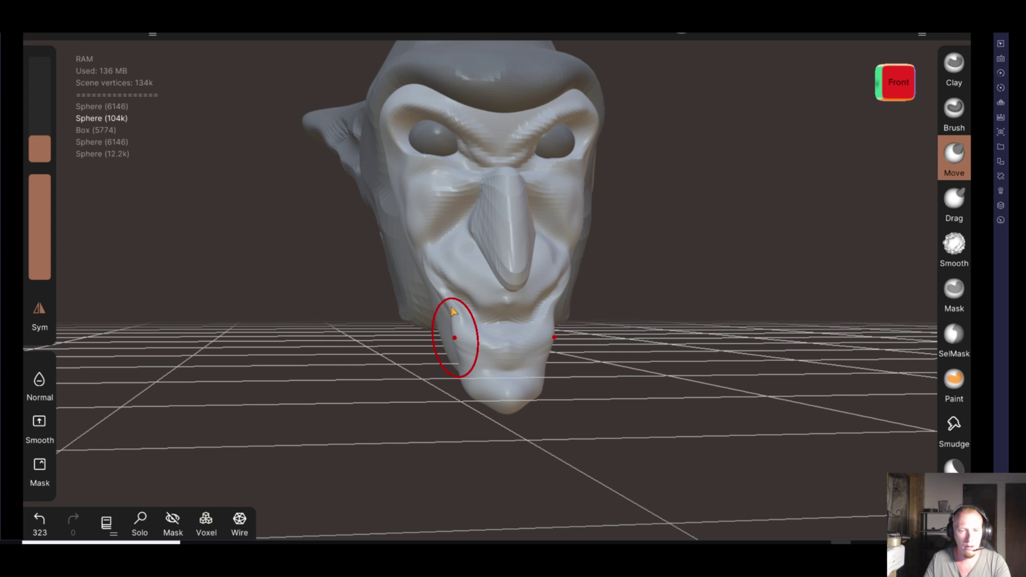
click(51, 518)
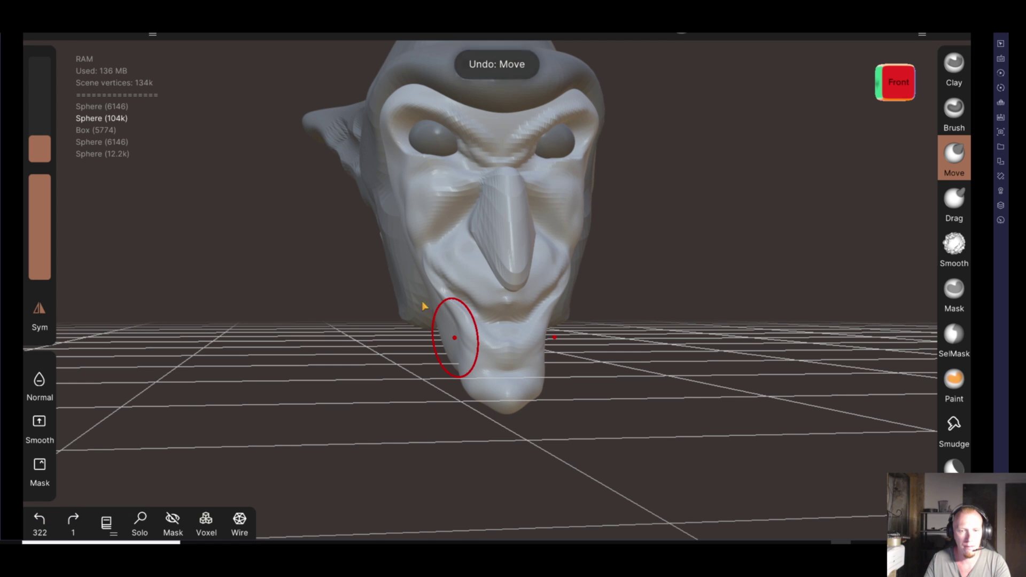
drag(455, 316, 474, 291)
Smooth the mouth, cheek and chin areas from the left side
drag(659, 354, 538, 355)
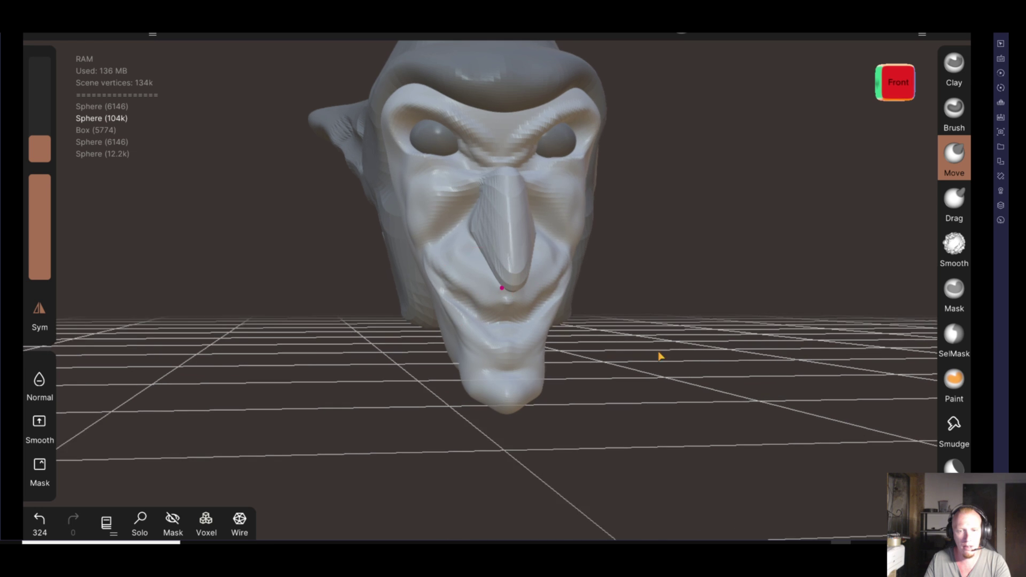
key(shift)
mouse_move(493, 305)
mouse_down()
mouse_move(556, 267)
mouse_move(497, 342)
mouse_up()
drag(539, 304, 532, 355)
drag(426, 389, 531, 337)
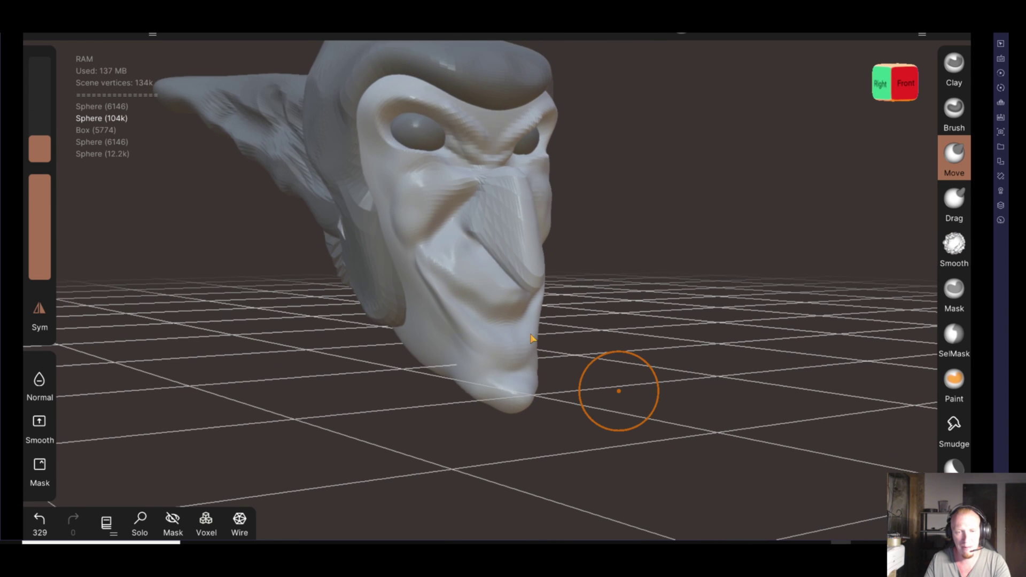
Select the Brush tool, adjusting its strength and setting radius 34
click(949, 115)
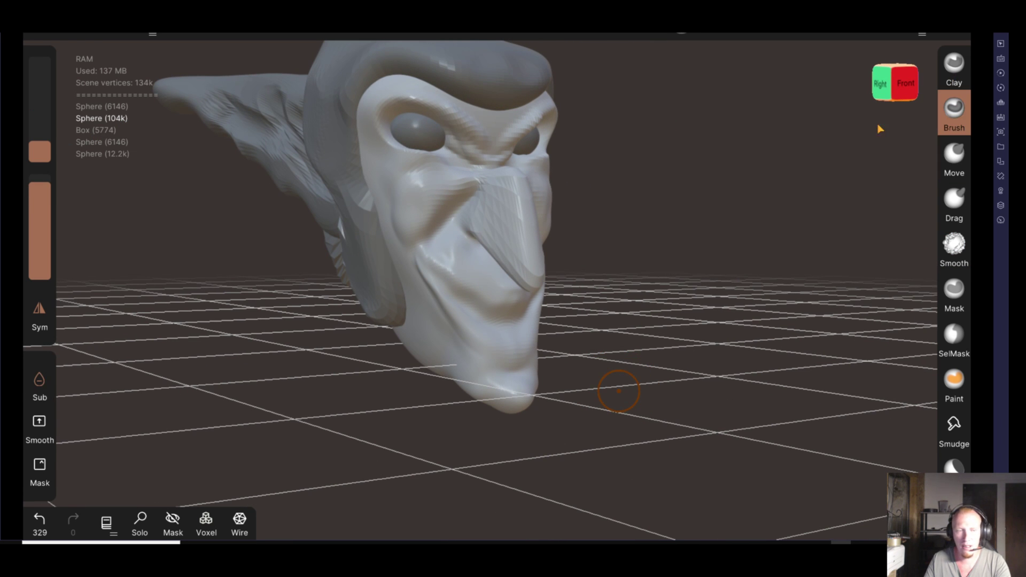
drag(41, 147, 40, 113)
mouse_move(39, 243)
mouse_down()
mouse_move(41, 285)
mouse_move(40, 179)
mouse_up()
drag(40, 136, 39, 152)
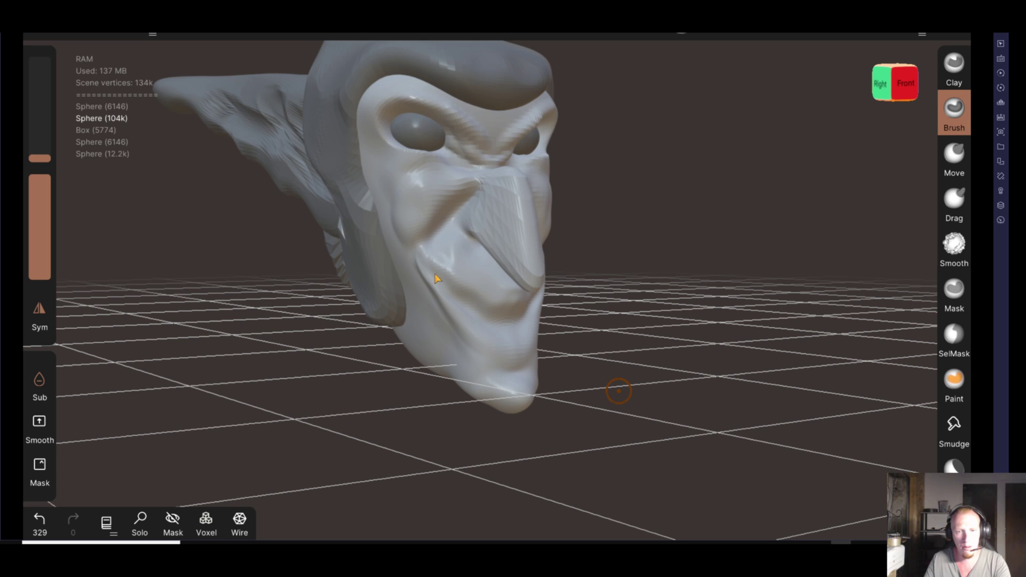
Try carving a cheek crease at radius 13, undoing the unsatisfying strokes
drag(433, 272, 421, 254)
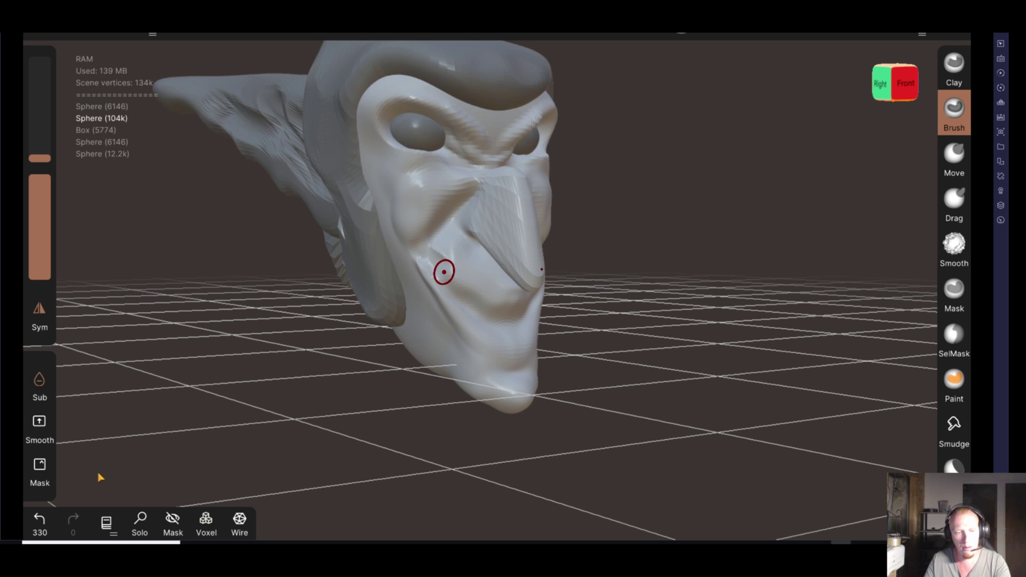
click(40, 533)
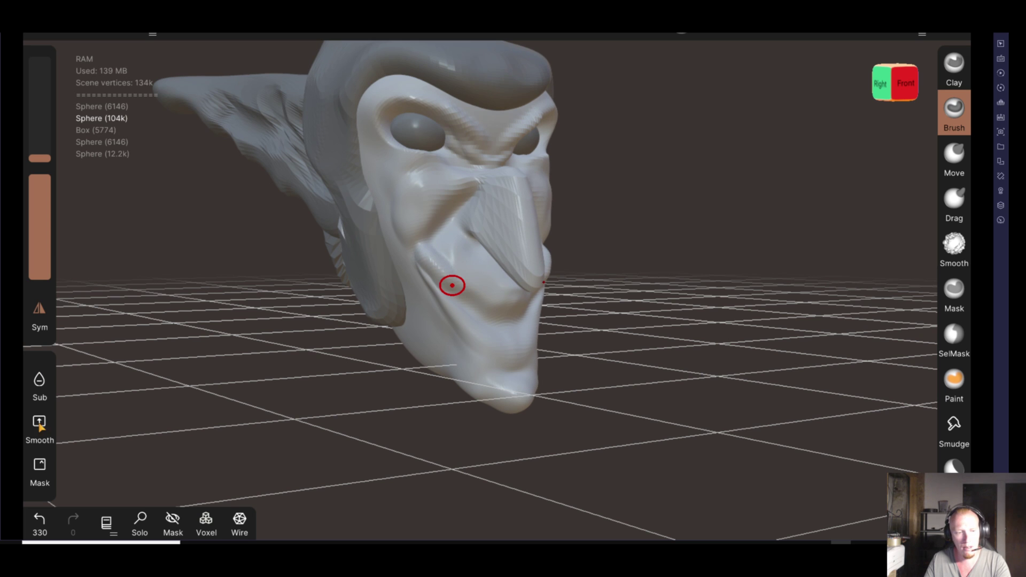
click(41, 529)
drag(41, 160, 42, 169)
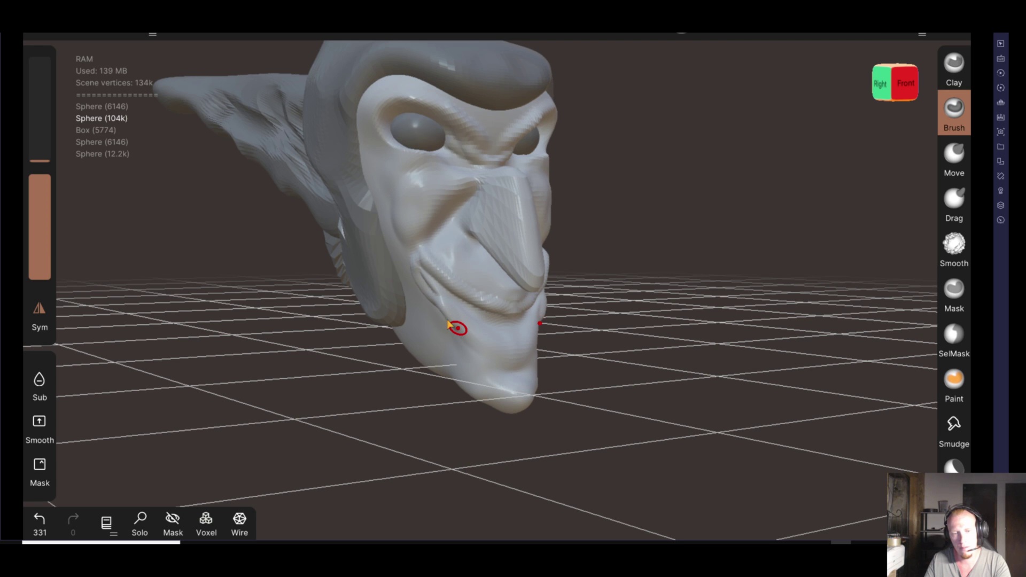
click(37, 521)
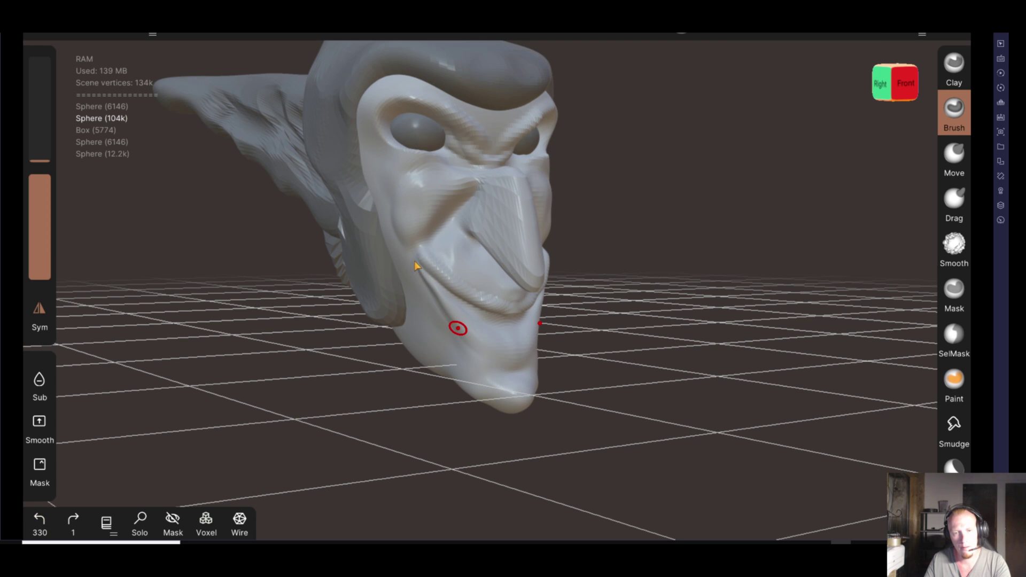
key(ctrl+z)
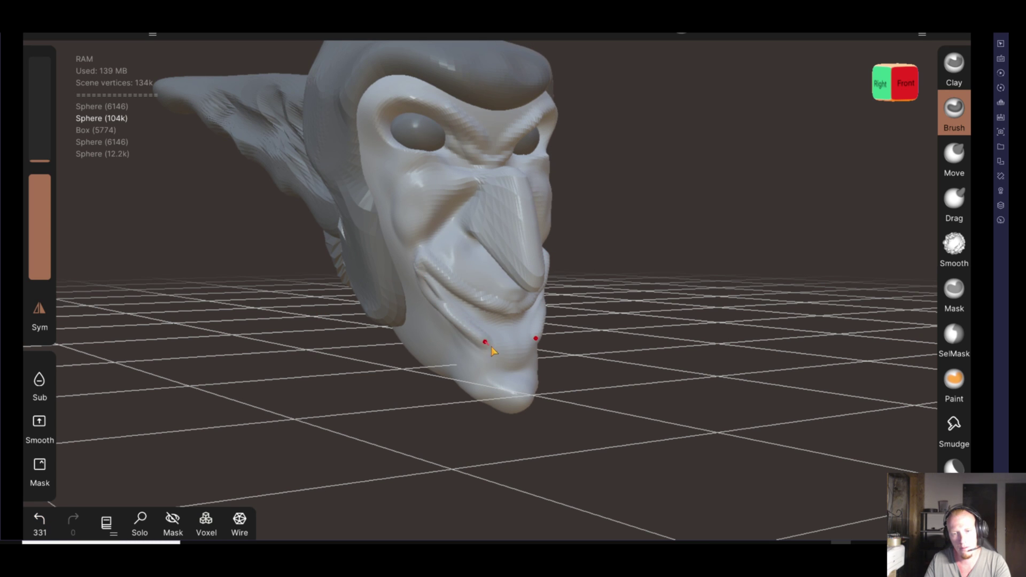
Re-sculpt the crease beside the mouth and snap to the front view
drag(615, 382, 546, 387)
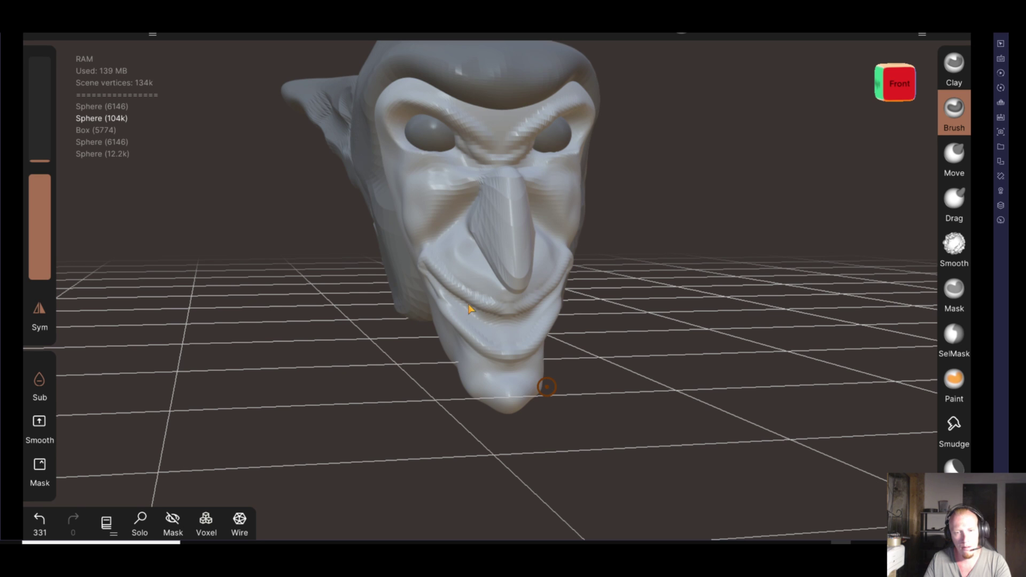
drag(466, 308, 485, 324)
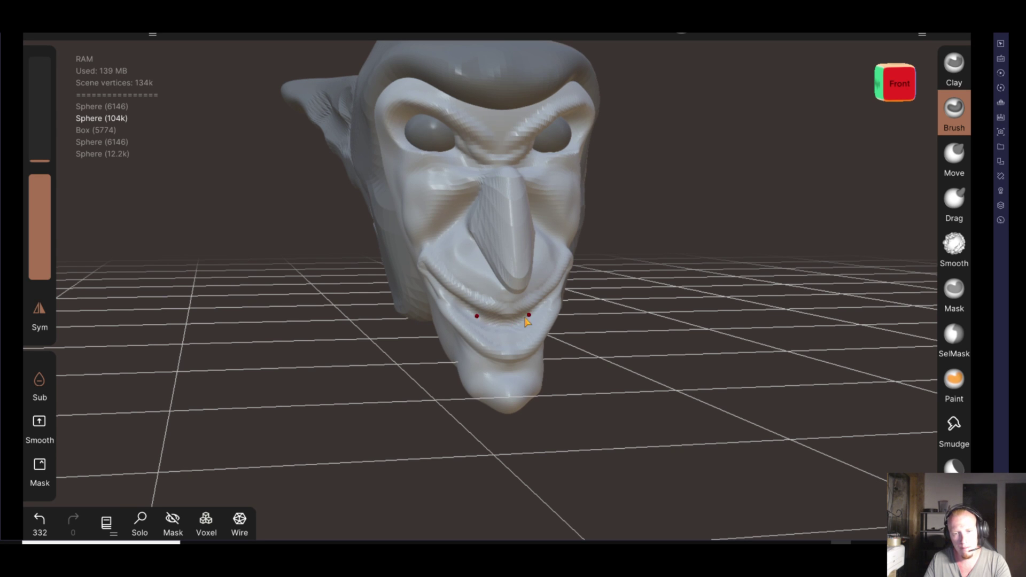
drag(474, 323, 529, 332)
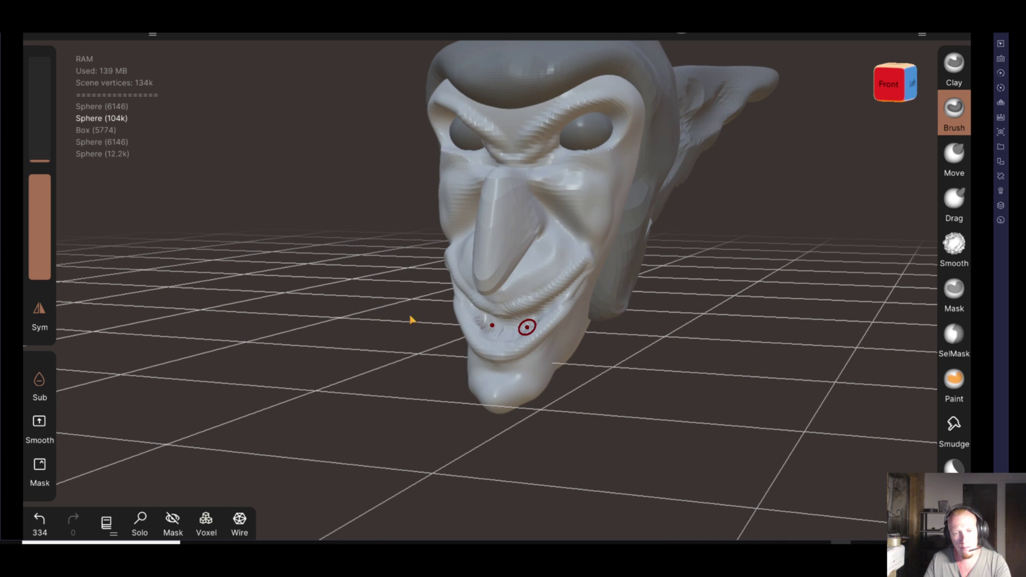
key(1)
Enlarge the brush and smooth the mouth corner, then inspect from the right front
drag(47, 167, 43, 153)
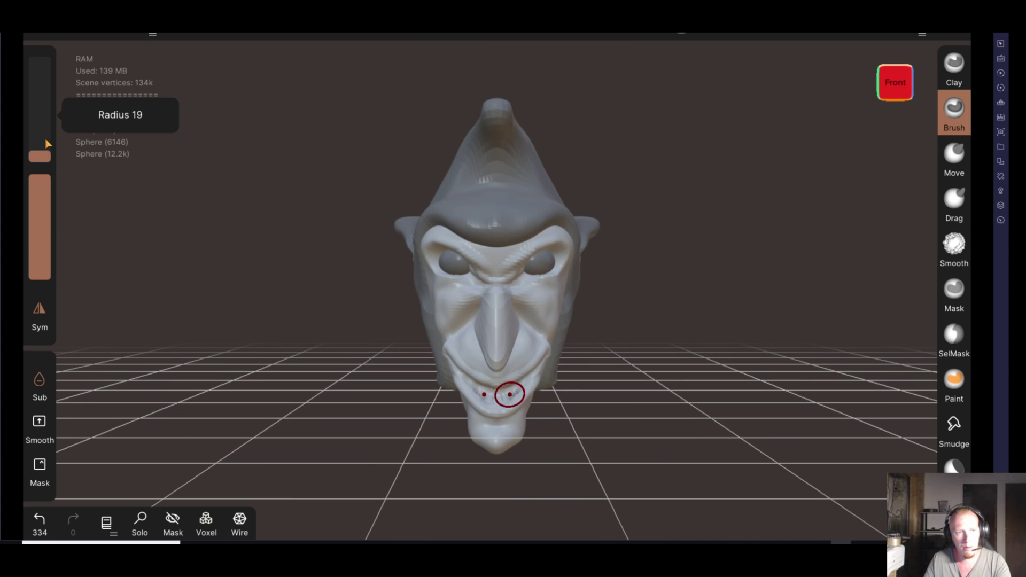
mouse_move(463, 359)
shift+mouse_down()
mouse_move(456, 386)
mouse_move(465, 369)
mouse_move(497, 396)
mouse_move(493, 407)
shift+mouse_up()
key(b)
drag(295, 393, 403, 385)
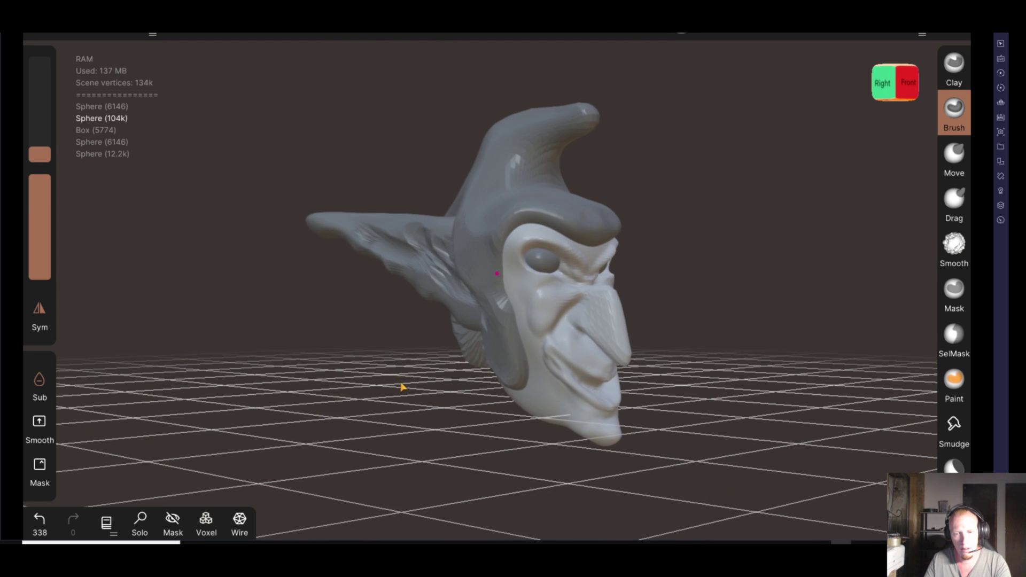
drag(681, 394, 499, 405)
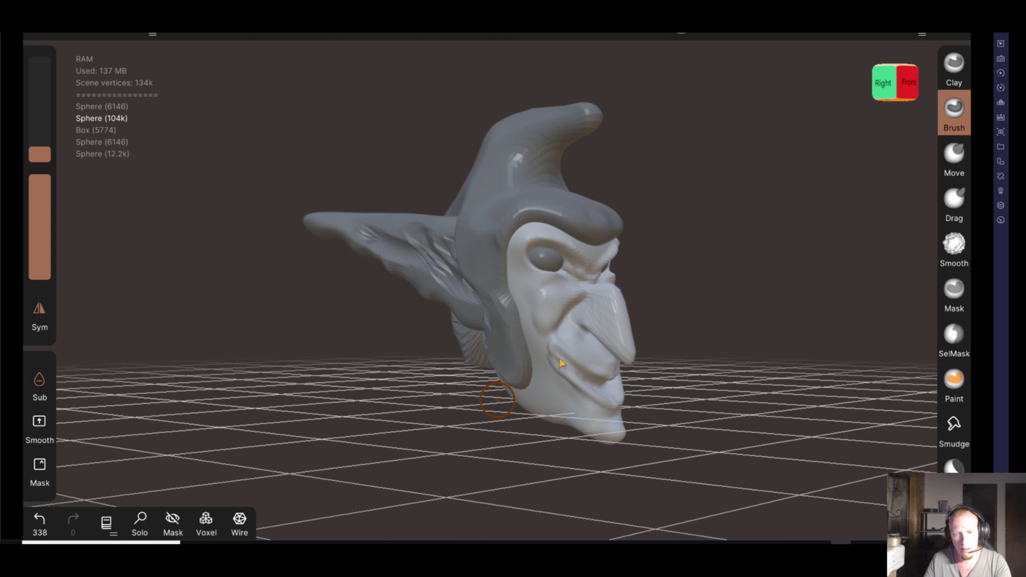
key(s)
key(b)
mouse_move(694, 371)
mouse_down()
mouse_move(545, 271)
mouse_move(535, 304)
mouse_move(543, 296)
mouse_move(525, 311)
mouse_up()
scroll(502, 356, up, 3)
Set the Brush radius to 13 and try a cheek crease stroke, undoing it
scroll(502, 356, up, 2)
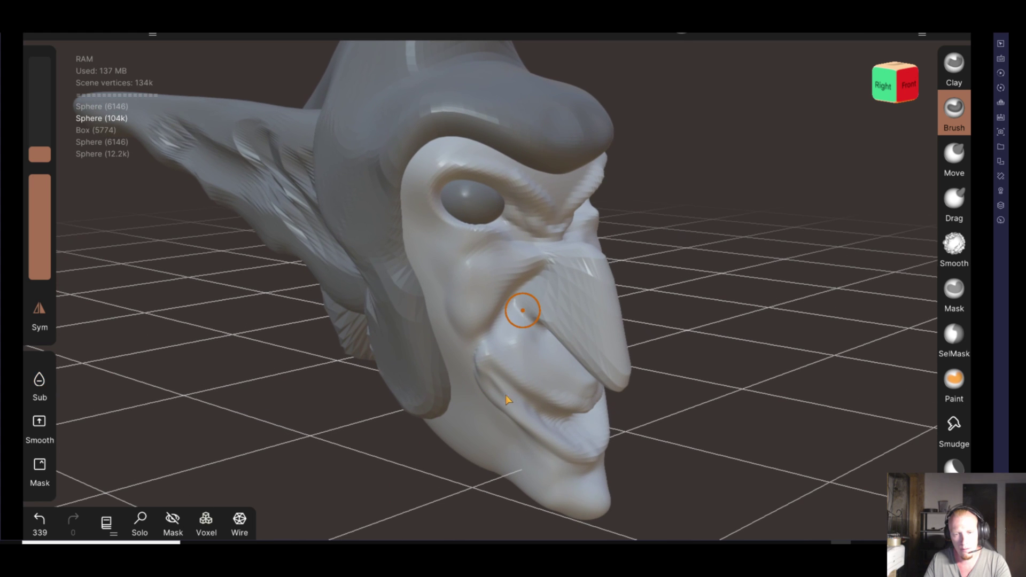
key(s)
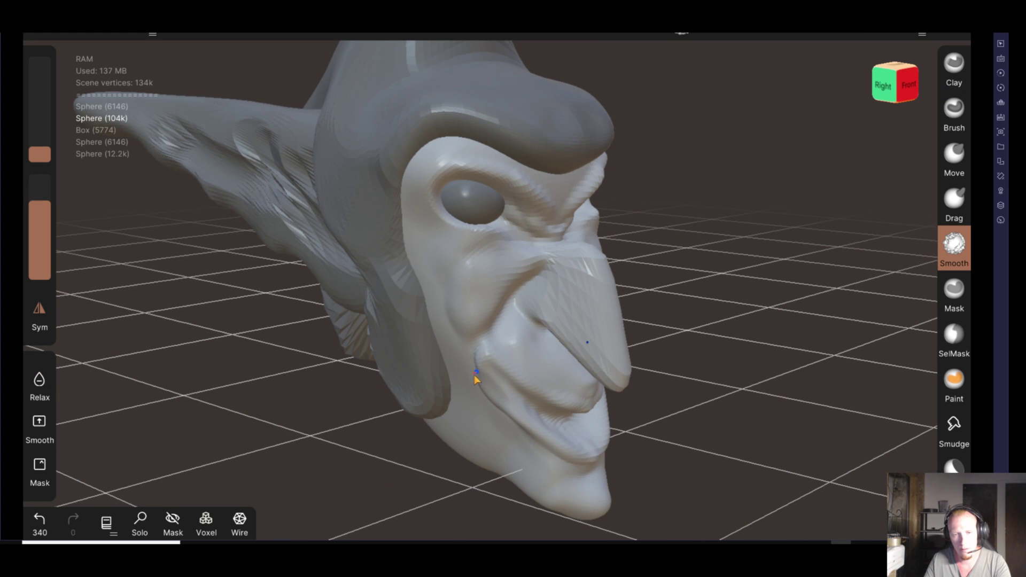
key(b)
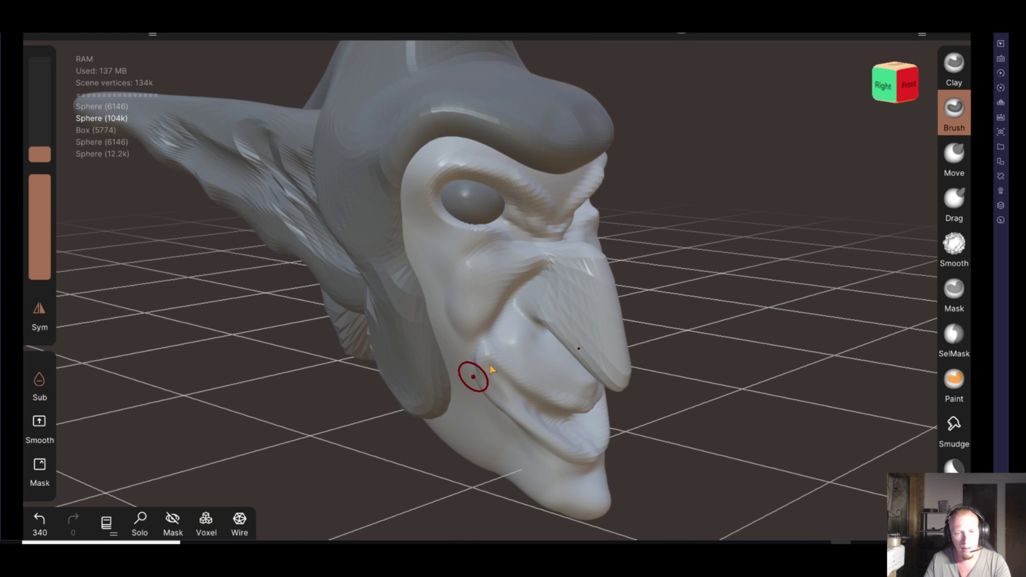
drag(39, 154, 38, 182)
drag(473, 376, 483, 365)
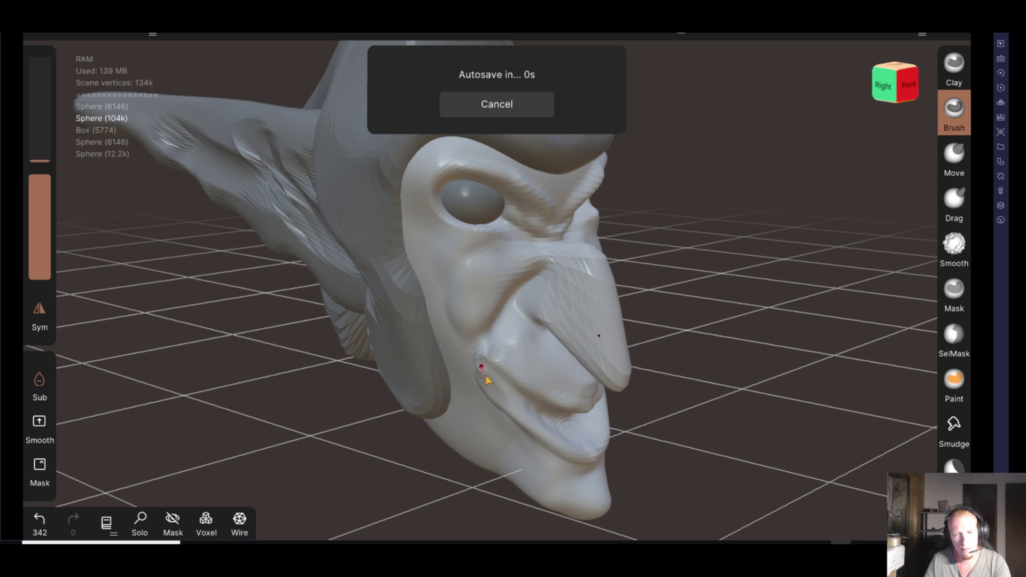
click(39, 521)
Deepen the crease beside the mouth using a radius-10 brush
drag(543, 418, 521, 402)
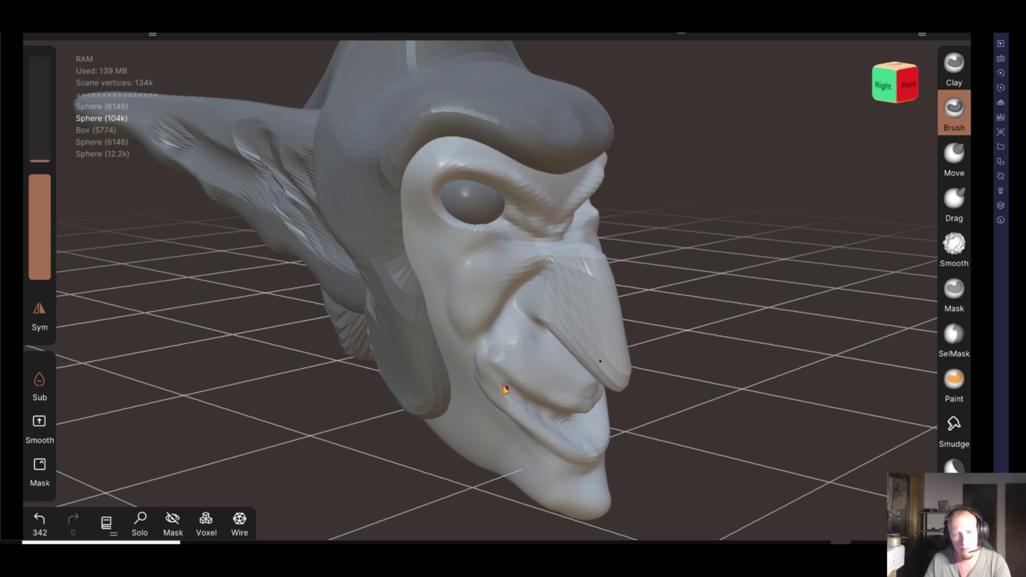
drag(42, 159, 42, 163)
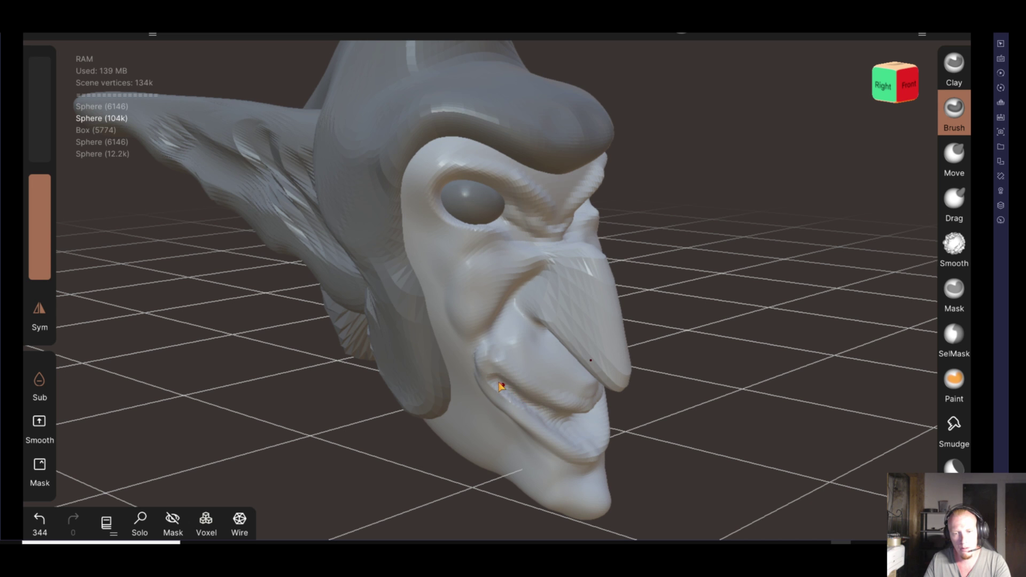
mouse_move(772, 447)
mouse_down()
mouse_move(534, 396)
mouse_move(521, 374)
mouse_up()
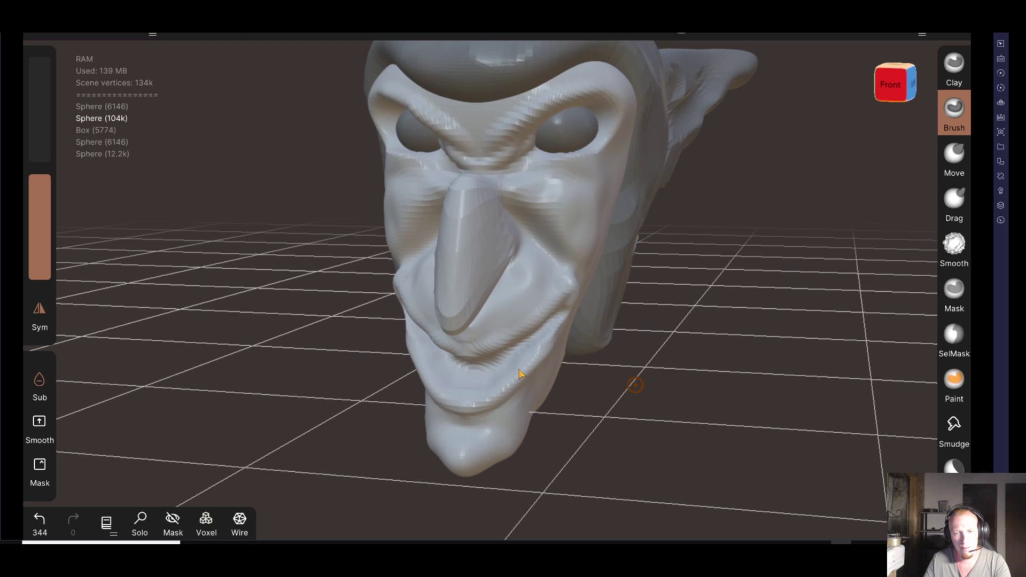
mouse_move(453, 355)
mouse_down()
mouse_move(502, 358)
mouse_move(531, 344)
mouse_up()
mouse_move(695, 459)
mouse_down()
mouse_move(607, 451)
mouse_move(621, 452)
mouse_up()
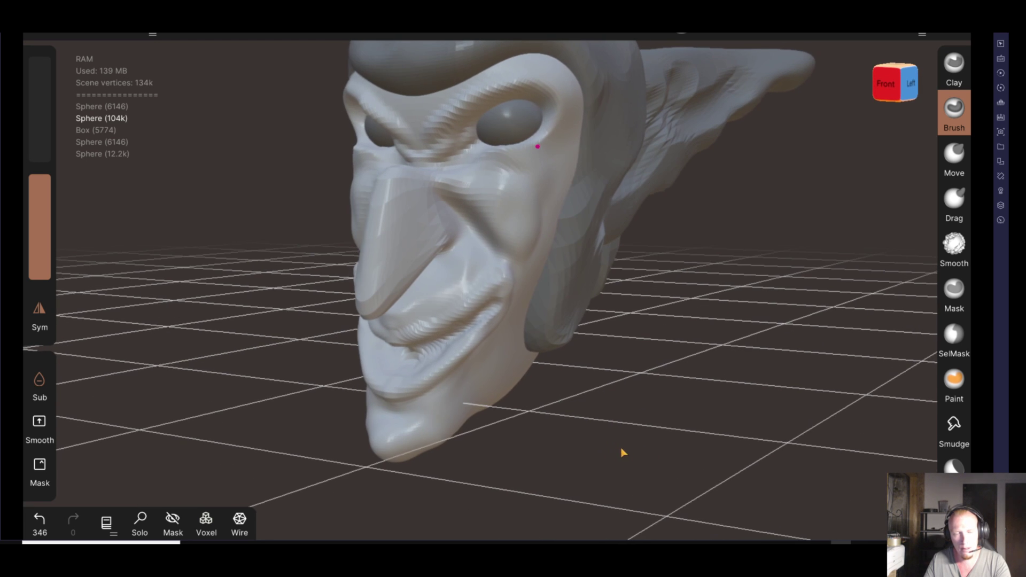
At radius about 50, undo a jaw stroke and smooth the mouth corners and lower lip
drag(52, 159, 40, 113)
drag(508, 376, 564, 393)
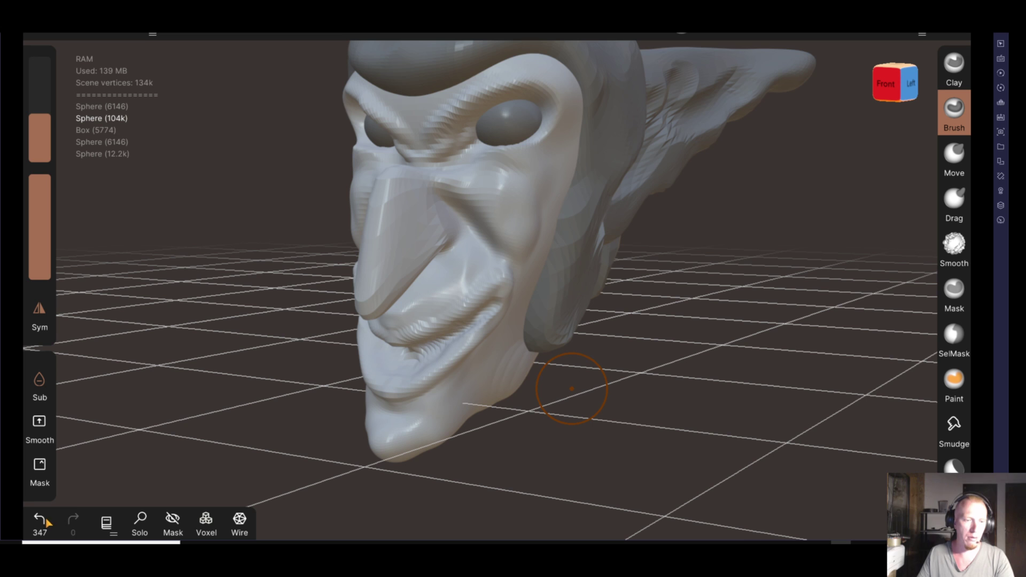
key(ctrl+z)
mouse_move(535, 414)
mouse_down()
mouse_move(481, 299)
mouse_move(522, 316)
mouse_move(568, 275)
mouse_up()
mouse_move(534, 326)
mouse_down()
mouse_move(515, 359)
mouse_move(481, 339)
mouse_move(432, 339)
mouse_up()
mouse_move(535, 385)
mouse_down()
mouse_move(609, 426)
mouse_move(712, 437)
mouse_move(774, 429)
mouse_move(659, 403)
mouse_up()
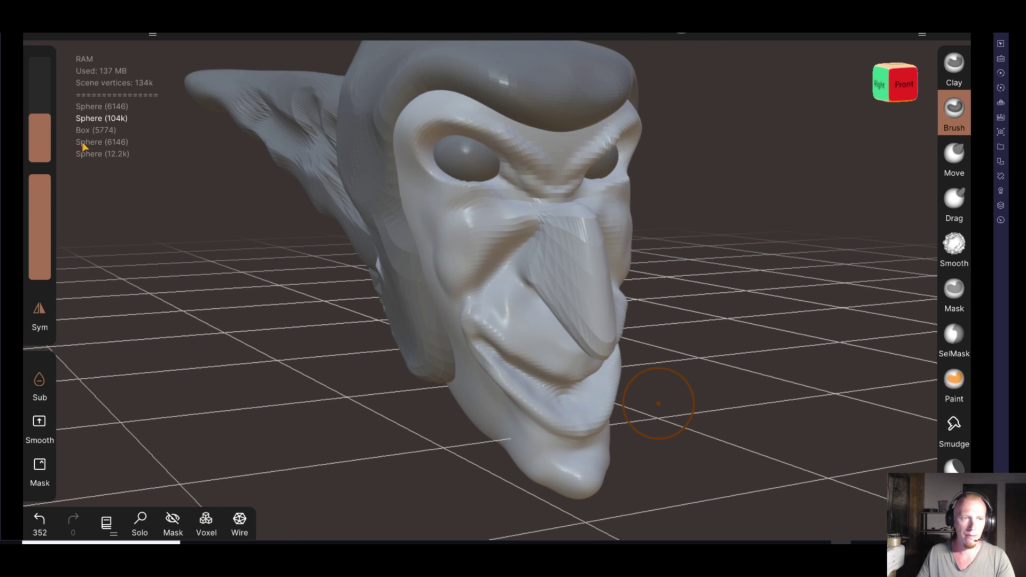
drag(41, 116, 42, 105)
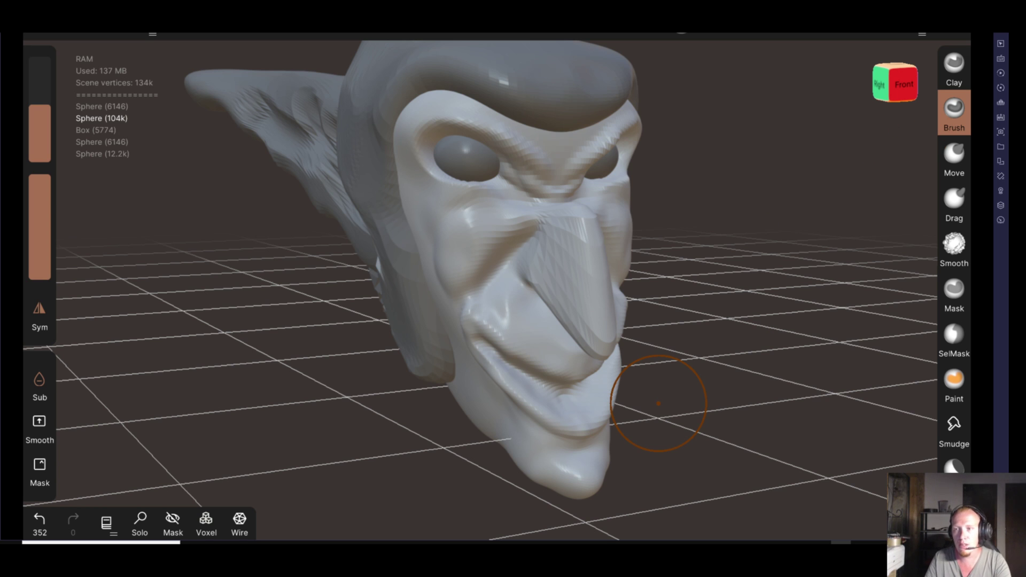
Nudge the nose shape with the Move brush at radius 17
mouse_move(43, 121)
mouse_down()
mouse_move(44, 204)
mouse_move(47, 137)
mouse_up()
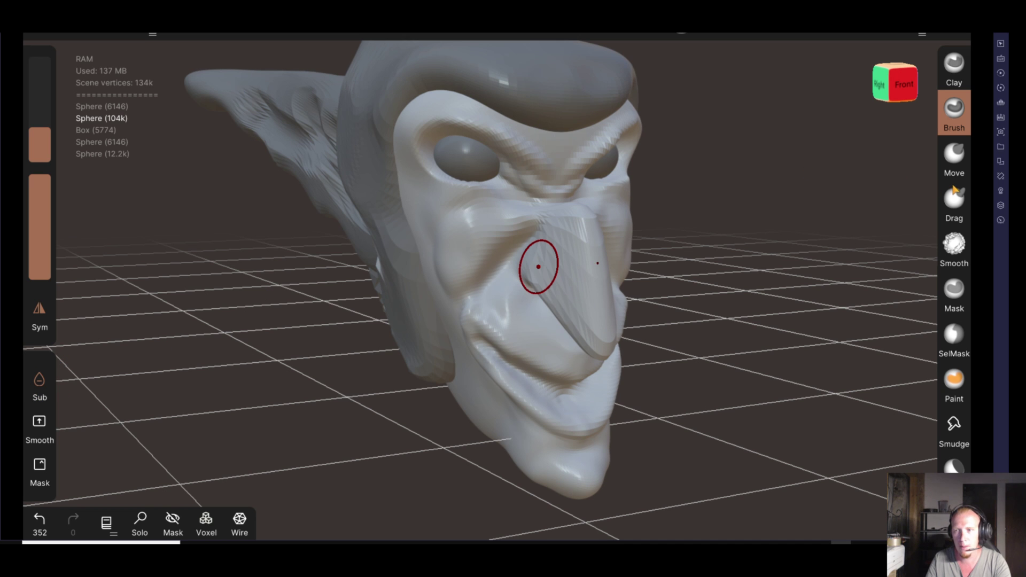
click(954, 155)
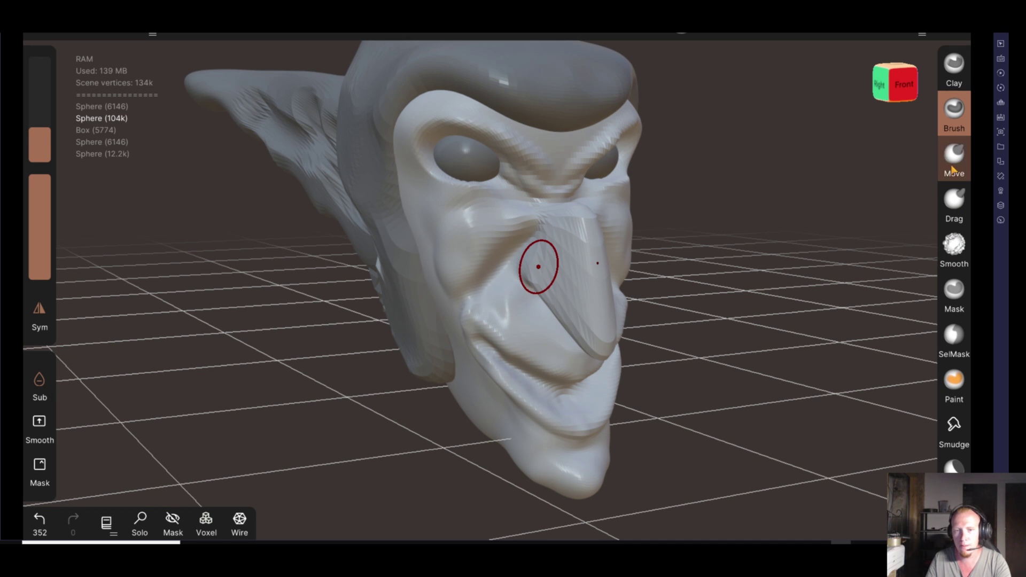
mouse_move(711, 359)
mouse_down()
mouse_move(676, 412)
mouse_move(653, 421)
mouse_up()
drag(476, 370, 480, 373)
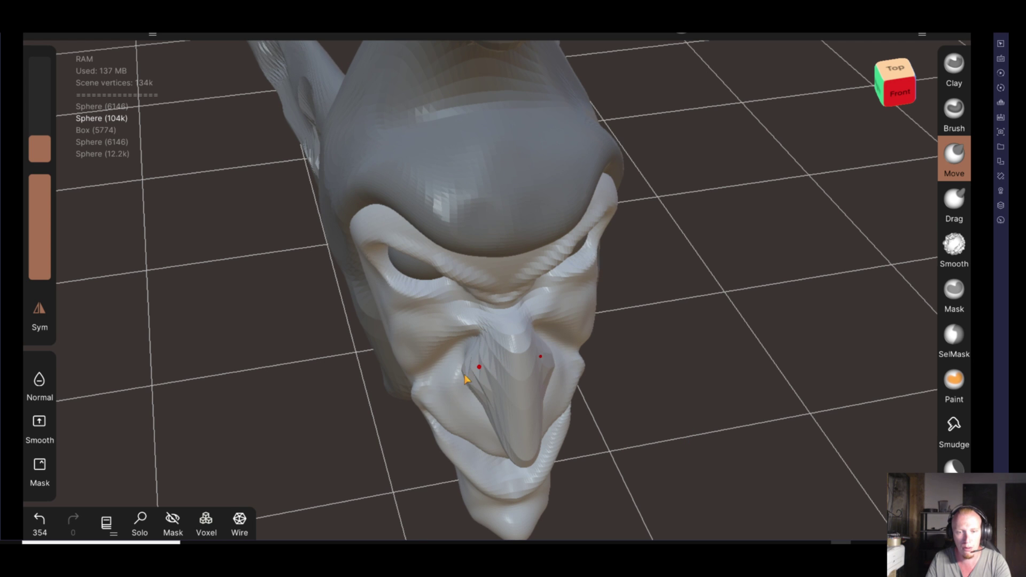
drag(599, 385, 778, 379)
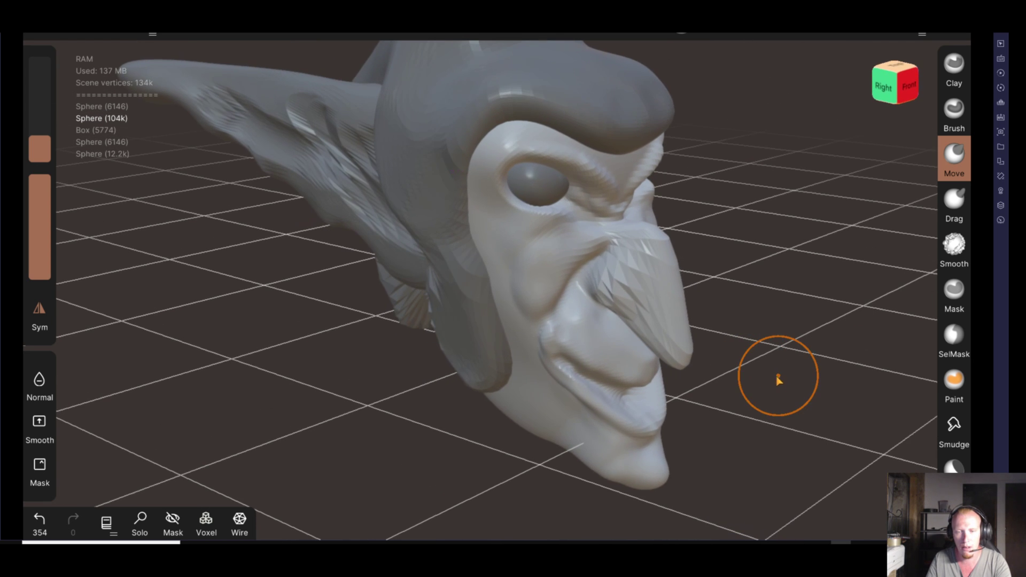
Smooth the nose surface and return to the Move brush
key(s)
drag(603, 299, 641, 287)
key(g)
drag(699, 308, 906, 310)
scroll(954, 347, down, 3)
scroll(954, 320, down, 2)
scroll(954, 267, up, 5)
scroll(957, 177, down, 1)
scroll(957, 176, up, 1)
Carve clay strokes along the nose's left crease, then smooth the crease
click(964, 70)
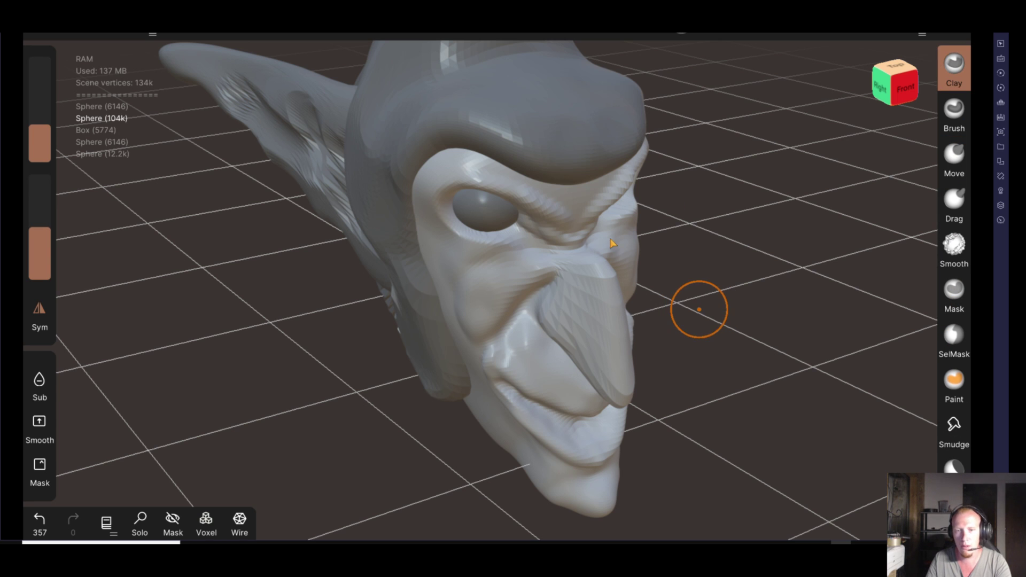
drag(543, 320, 563, 338)
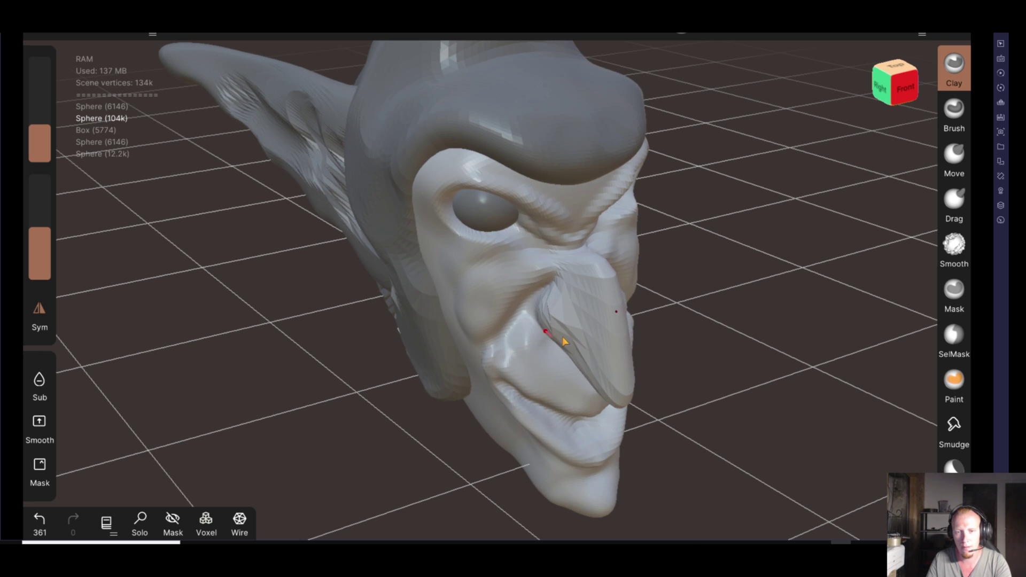
drag(752, 351, 683, 355)
shift+drag(481, 368, 489, 326)
mouse_move(711, 389)
mouse_down()
mouse_move(543, 361)
mouse_move(527, 394)
mouse_move(740, 337)
mouse_move(655, 355)
mouse_move(689, 408)
mouse_move(631, 393)
mouse_move(691, 384)
mouse_up()
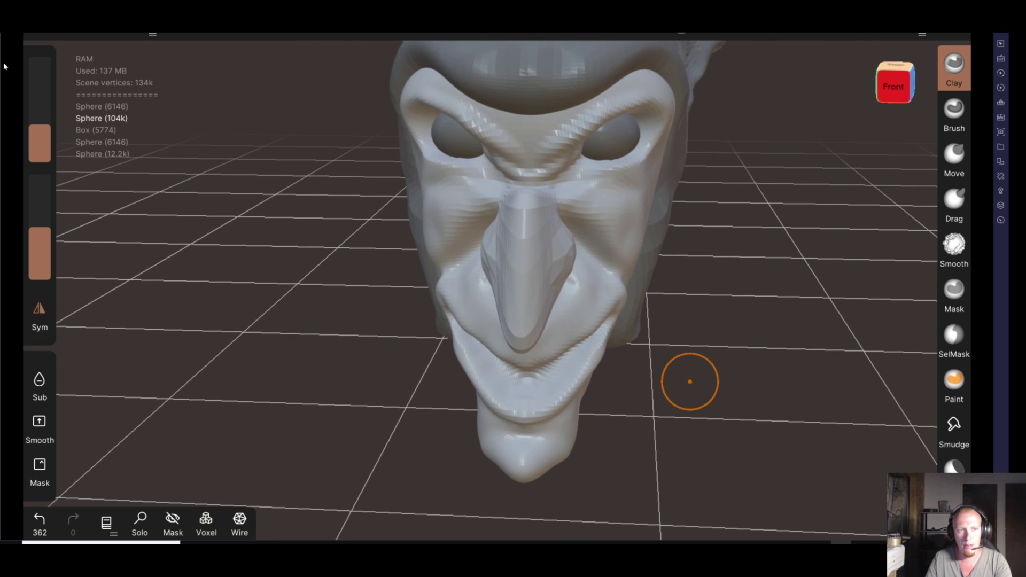
Select the Sphere meshes and voxel-merge them at resolution 600
click(113, 32)
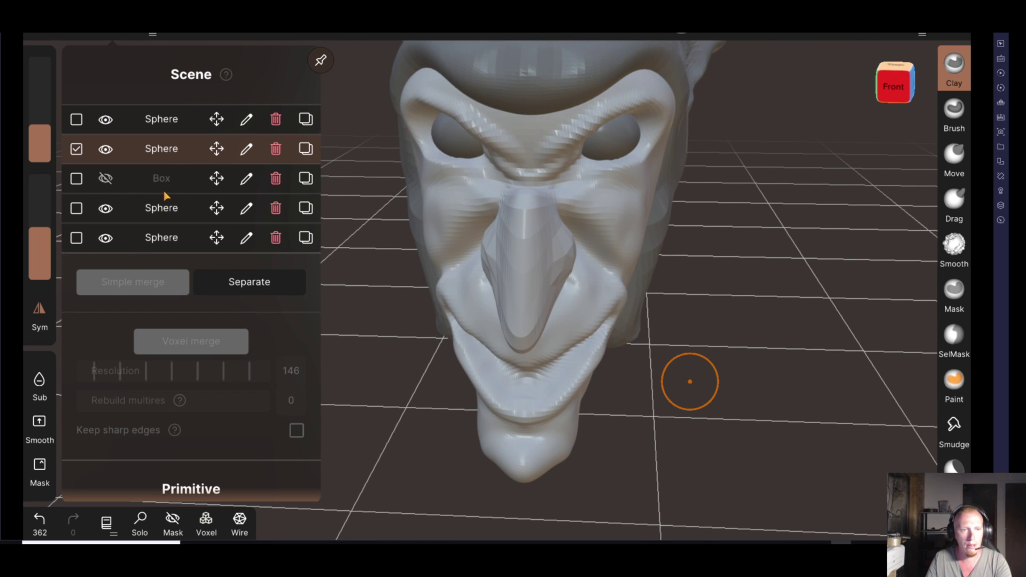
click(76, 208)
click(78, 242)
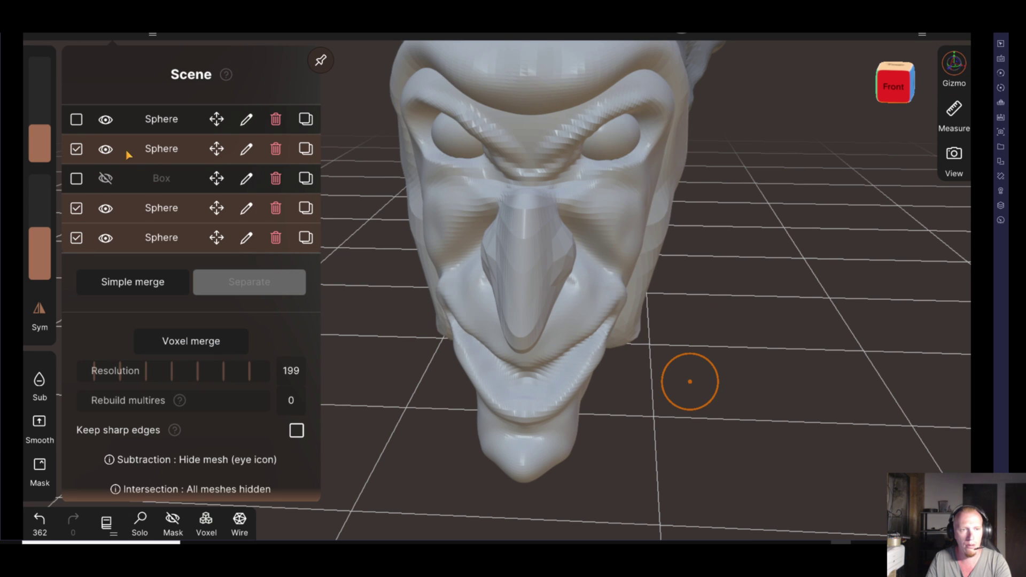
click(77, 120)
click(291, 371)
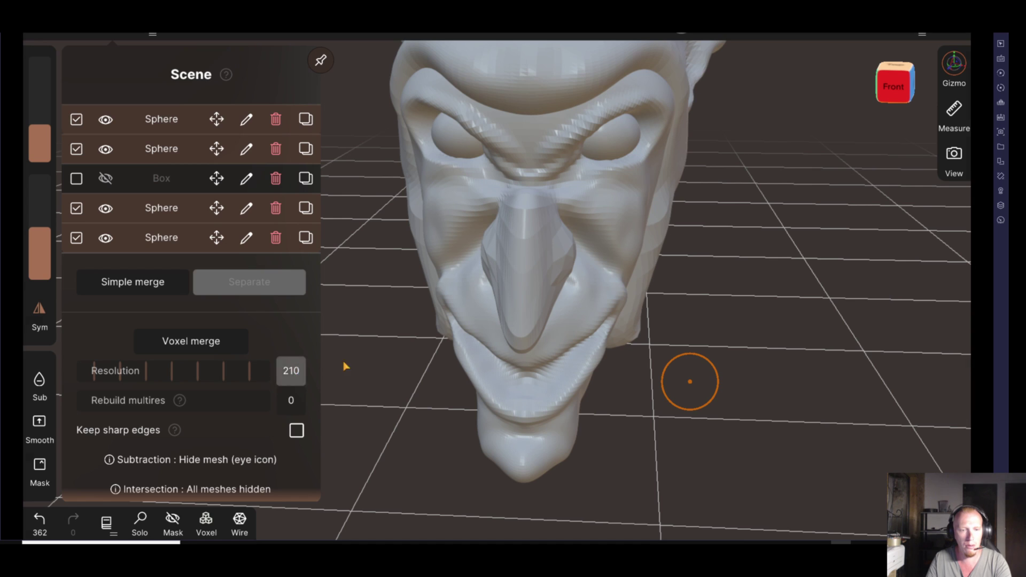
text(60)
key(BackSpace)
click(665, 313)
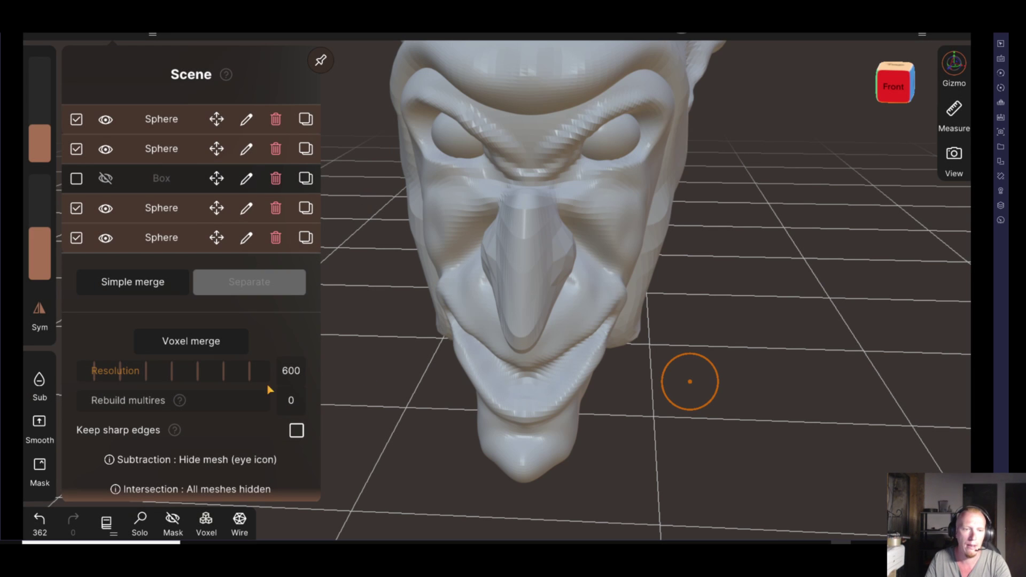
click(218, 342)
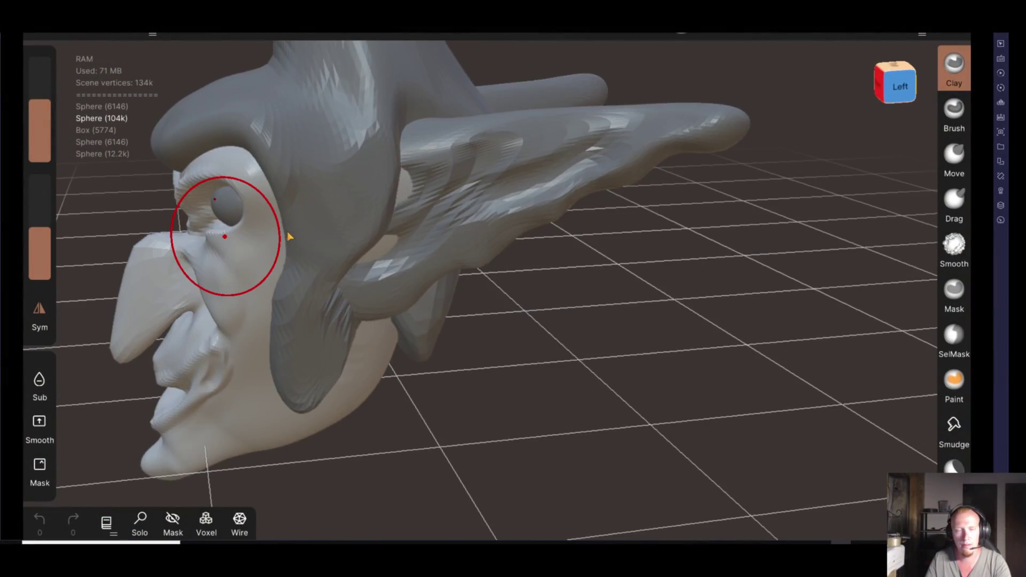
Reselect the Sphere meshes and set the voxel merge resolution to 400
click(97, 34)
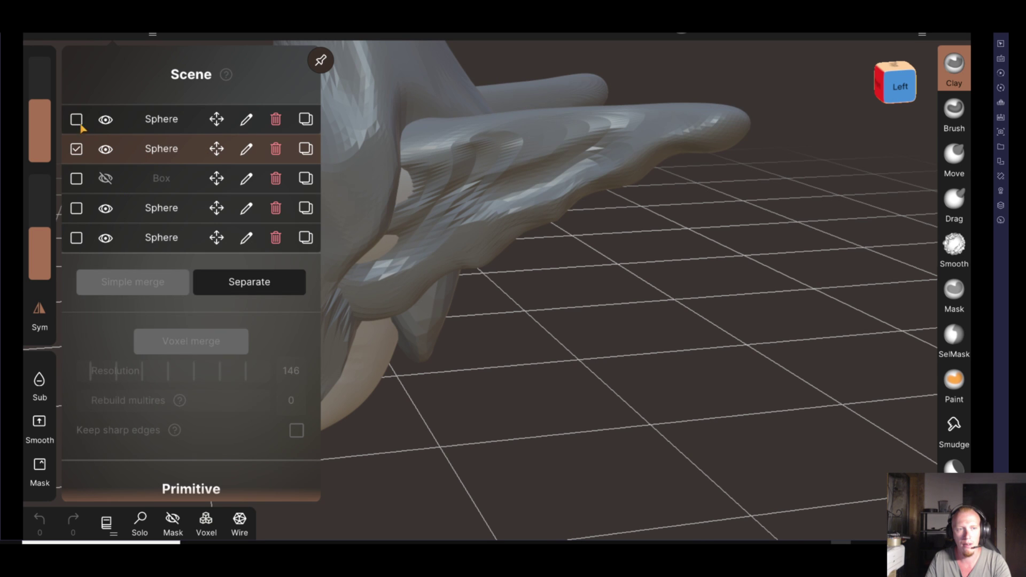
click(78, 122)
click(76, 210)
click(78, 241)
mouse_move(528, 398)
mouse_down()
mouse_move(641, 385)
mouse_move(486, 390)
mouse_move(882, 351)
mouse_move(665, 378)
mouse_move(673, 393)
mouse_move(648, 393)
mouse_move(608, 356)
mouse_move(614, 374)
mouse_move(595, 488)
mouse_move(636, 392)
mouse_move(614, 369)
mouse_move(635, 397)
mouse_up()
click(122, 34)
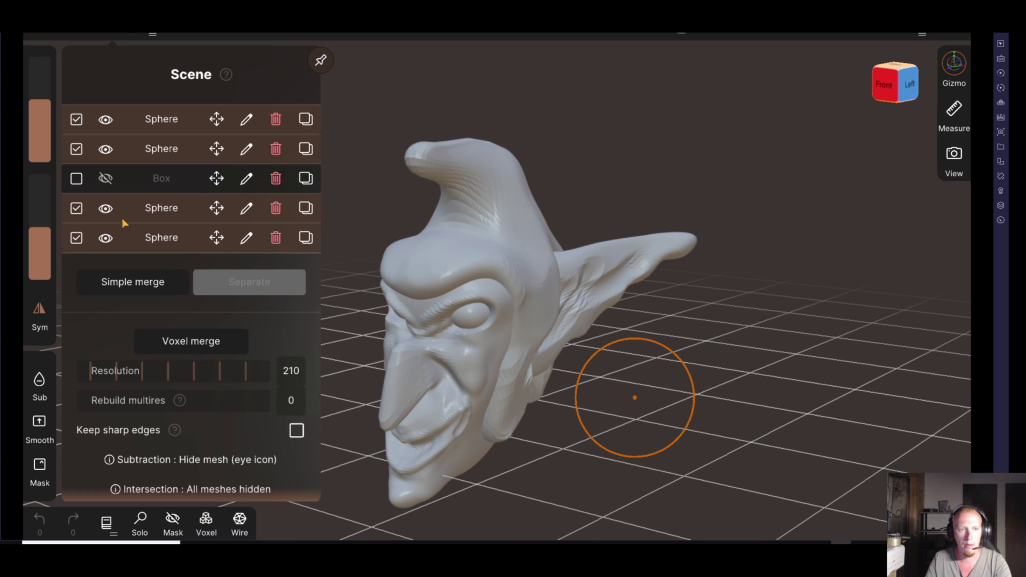
click(290, 372)
text(400)
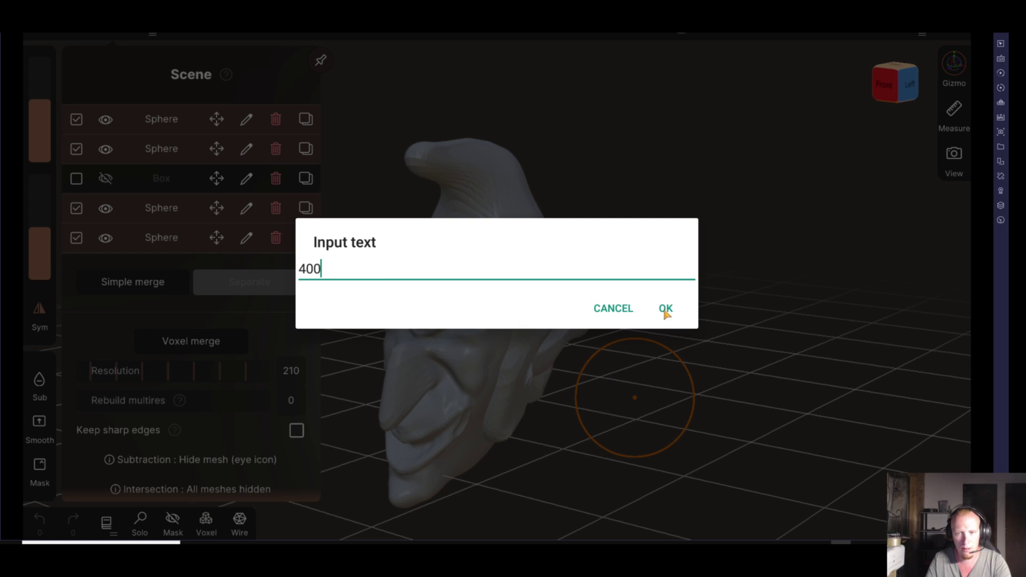
click(664, 309)
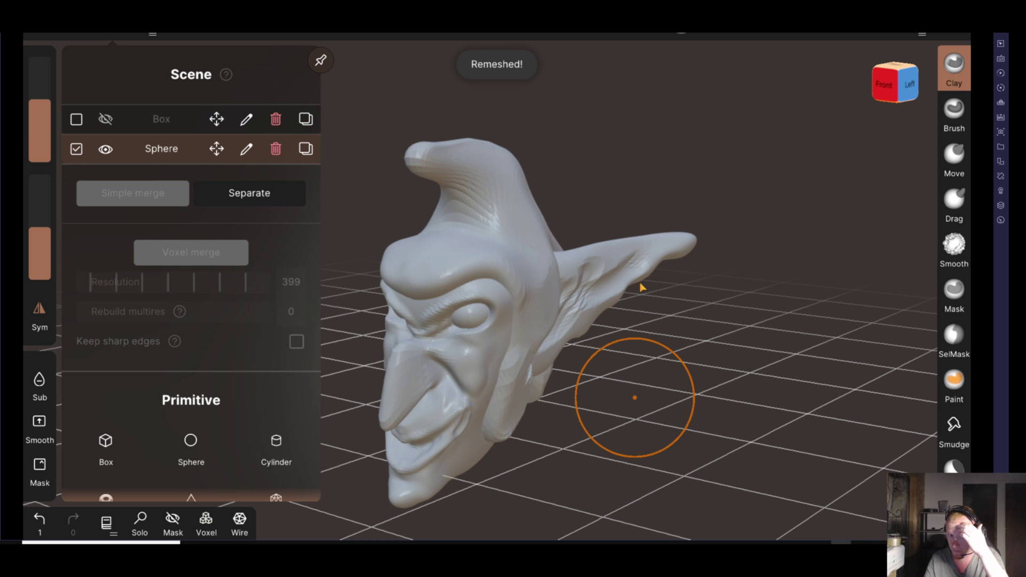
Check the mesh topology settings and orbit to a right-front view of the head
mouse_move(600, 380)
mouse_down()
mouse_move(572, 422)
mouse_move(499, 301)
mouse_up()
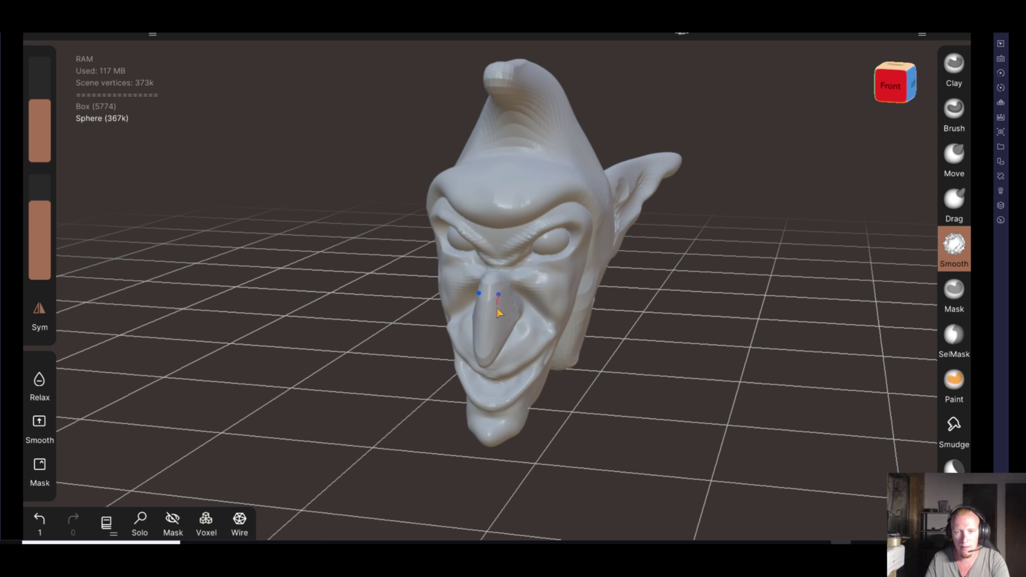
mouse_move(587, 369)
mouse_down()
mouse_move(702, 377)
mouse_move(649, 333)
mouse_up()
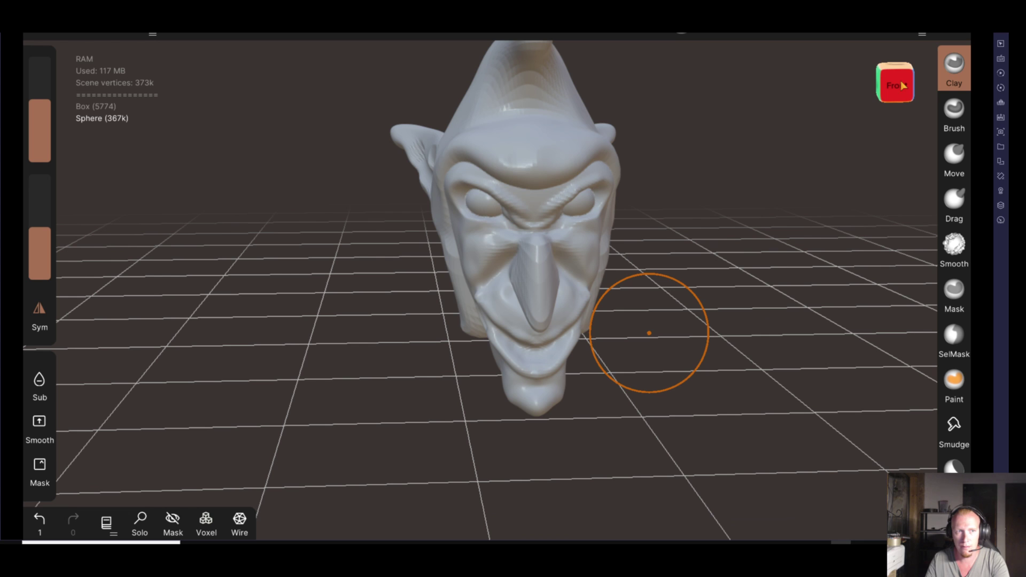
click(153, 33)
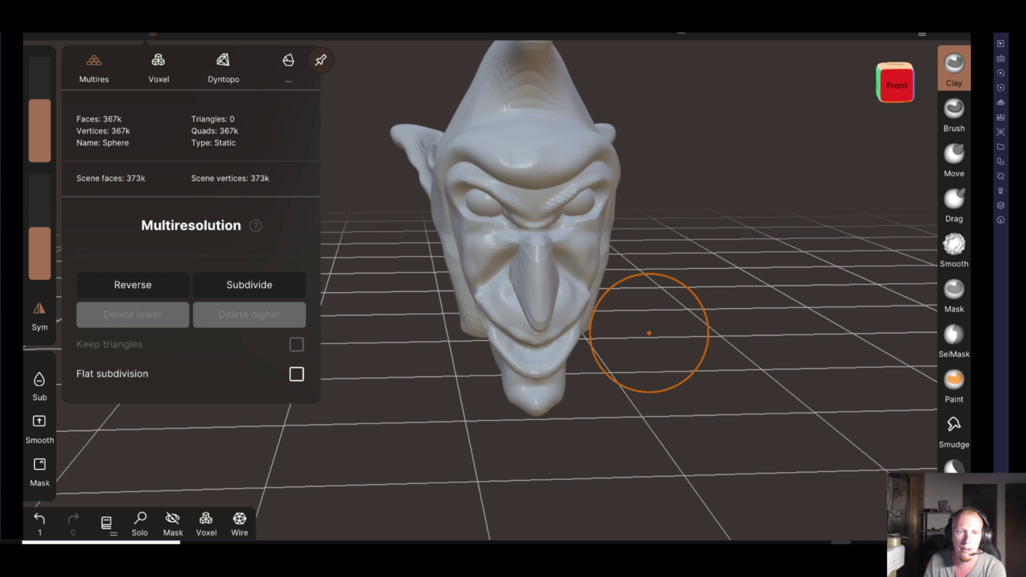
click(306, 320)
drag(306, 320, 545, 378)
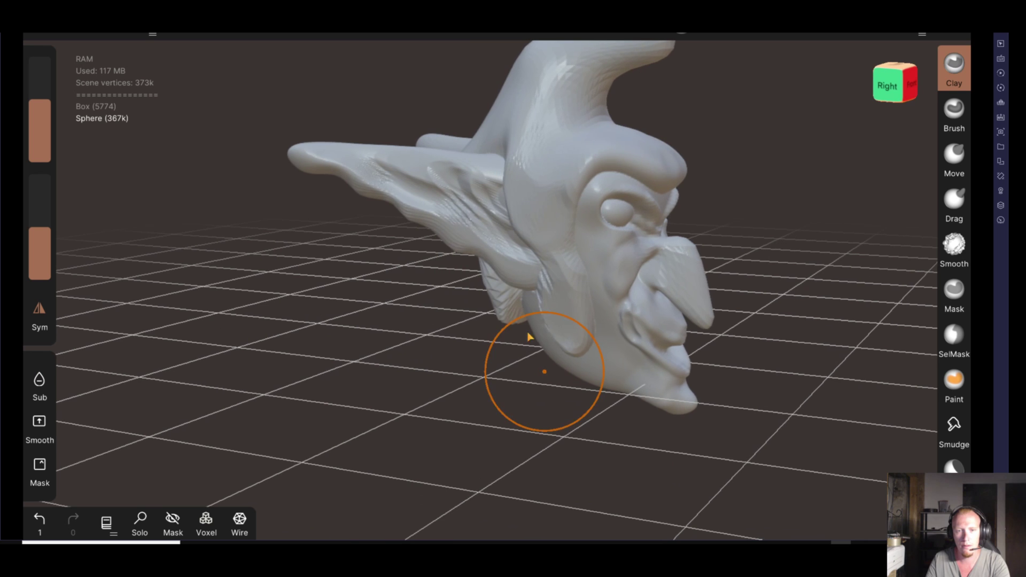
Smooth the hood tip, cheek, jaw and lower head surface
key(shift)
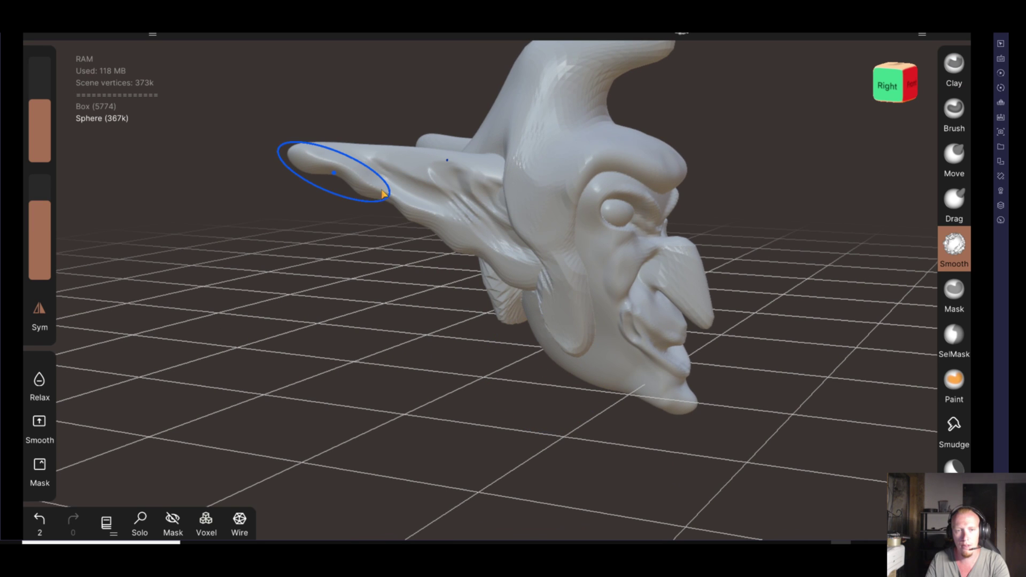
middle_drag(469, 362, 373, 389)
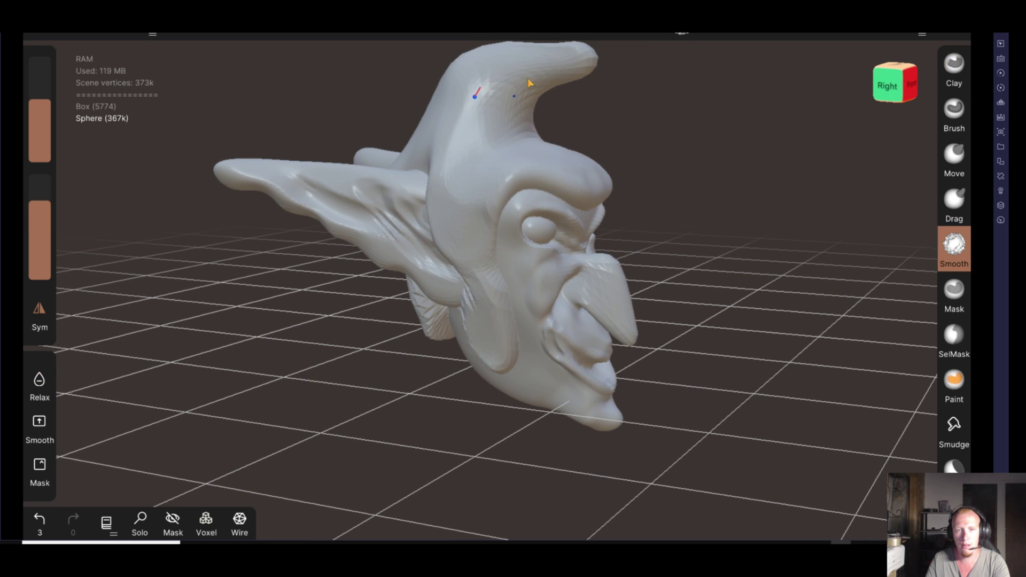
drag(527, 78, 504, 80)
middle_drag(704, 256, 668, 364)
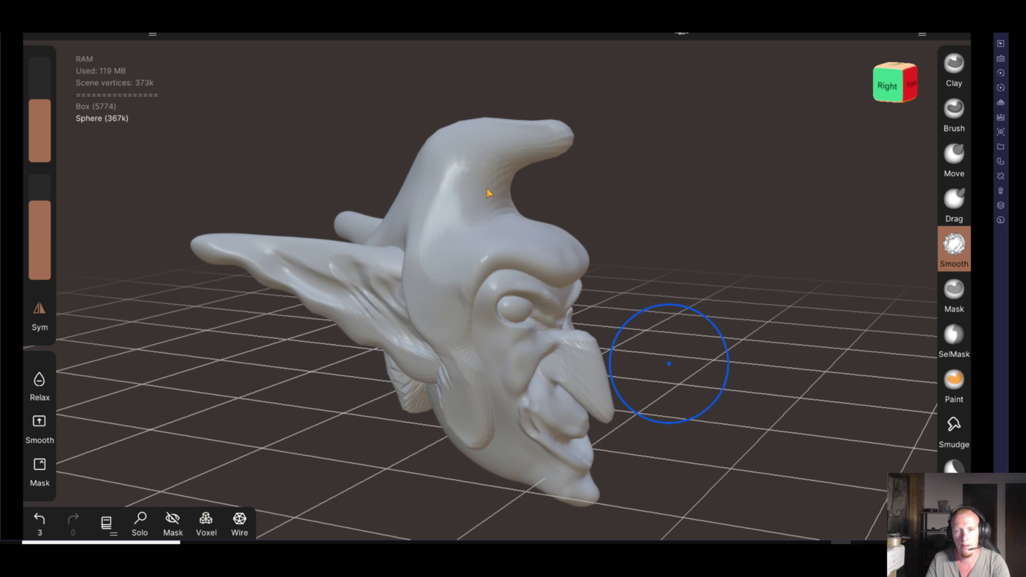
shift+drag(582, 124, 577, 120)
middle_drag(664, 293, 671, 159)
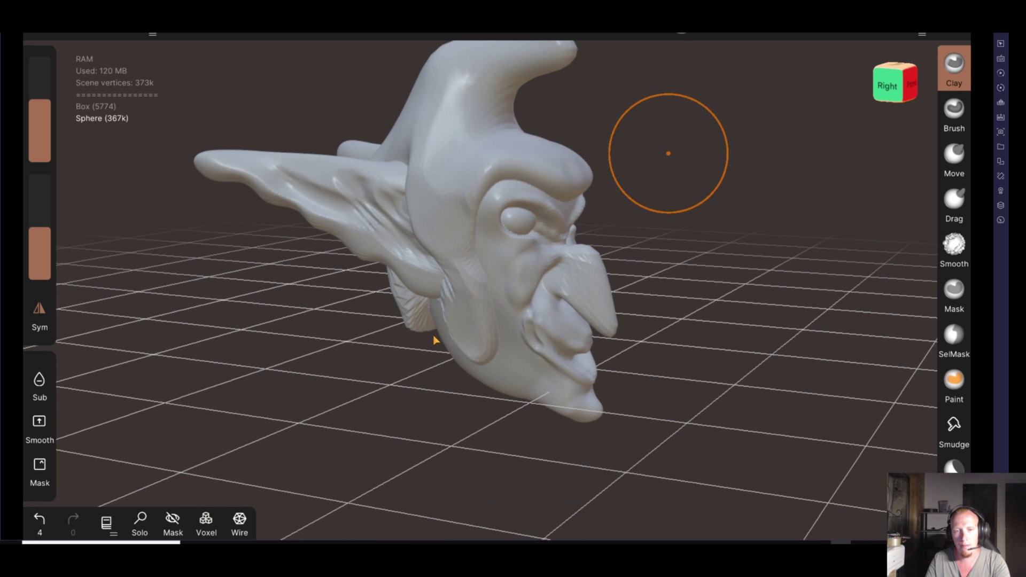
shift+drag(461, 291, 461, 336)
drag(351, 396, 427, 378)
mouse_move(446, 321)
mouse_down()
mouse_move(570, 410)
mouse_move(568, 401)
mouse_up()
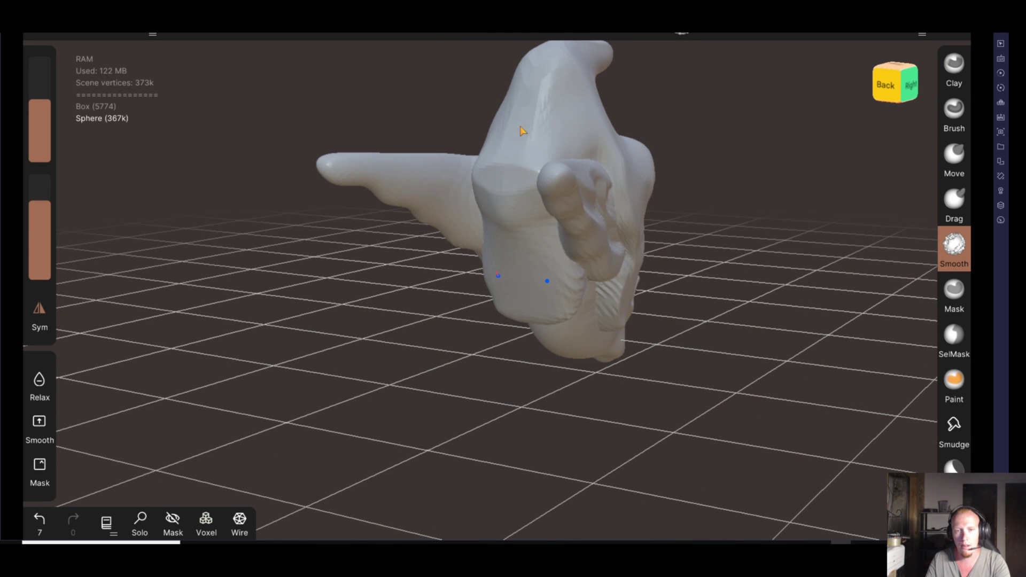
Smooth the surface of the nose from a front view
drag(556, 328, 486, 405)
mouse_move(284, 412)
mouse_down()
mouse_move(220, 417)
mouse_move(297, 388)
mouse_up()
shift+drag(495, 297, 494, 316)
mouse_move(636, 390)
mouse_down()
mouse_move(675, 337)
mouse_move(585, 344)
mouse_up()
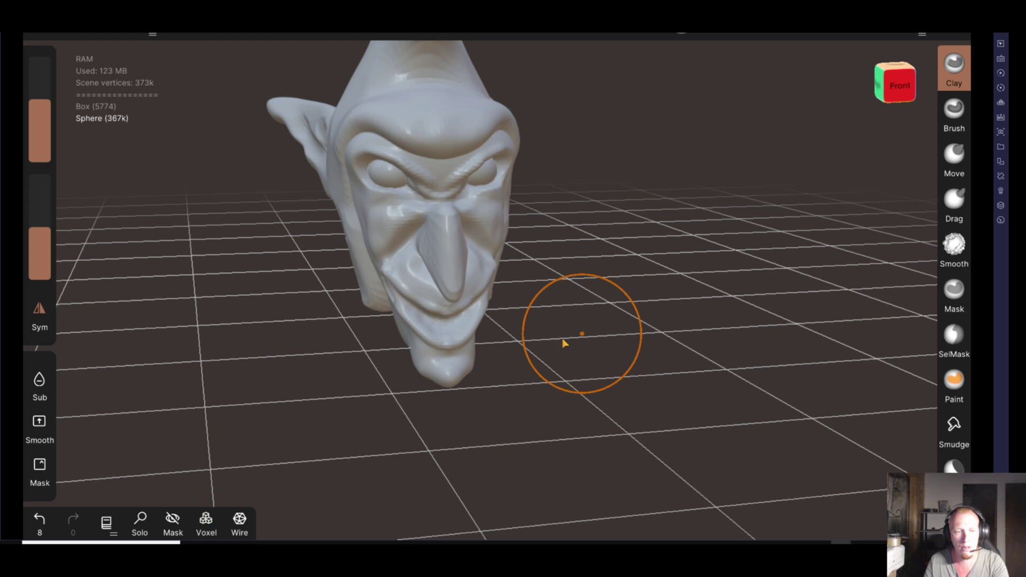
Pull the nose into a shorter drooping hook with the Move brush at radius about 68
click(40, 380)
mouse_move(615, 304)
mouse_down()
mouse_move(618, 344)
mouse_move(419, 353)
mouse_move(634, 377)
mouse_move(666, 423)
mouse_up()
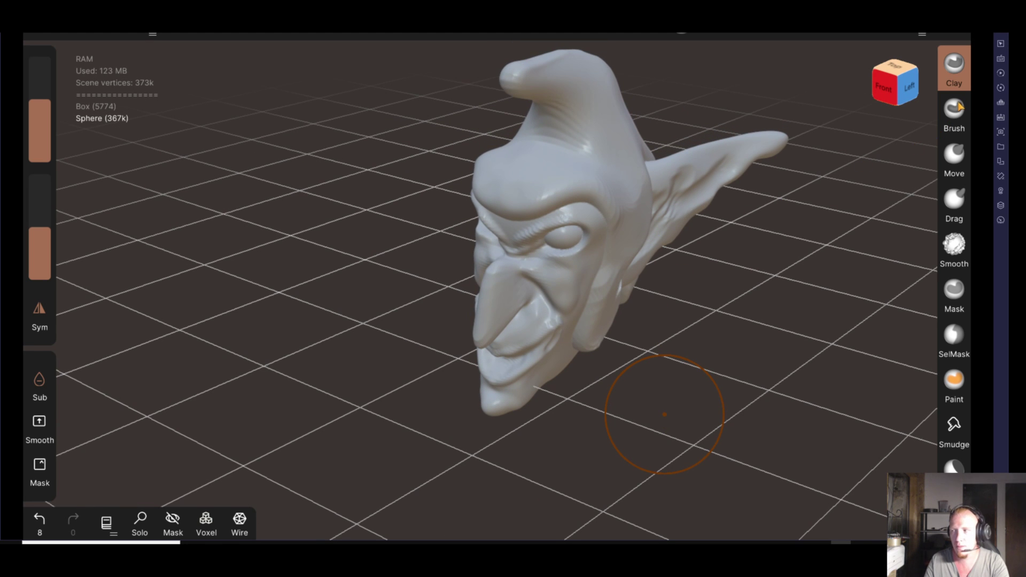
click(957, 154)
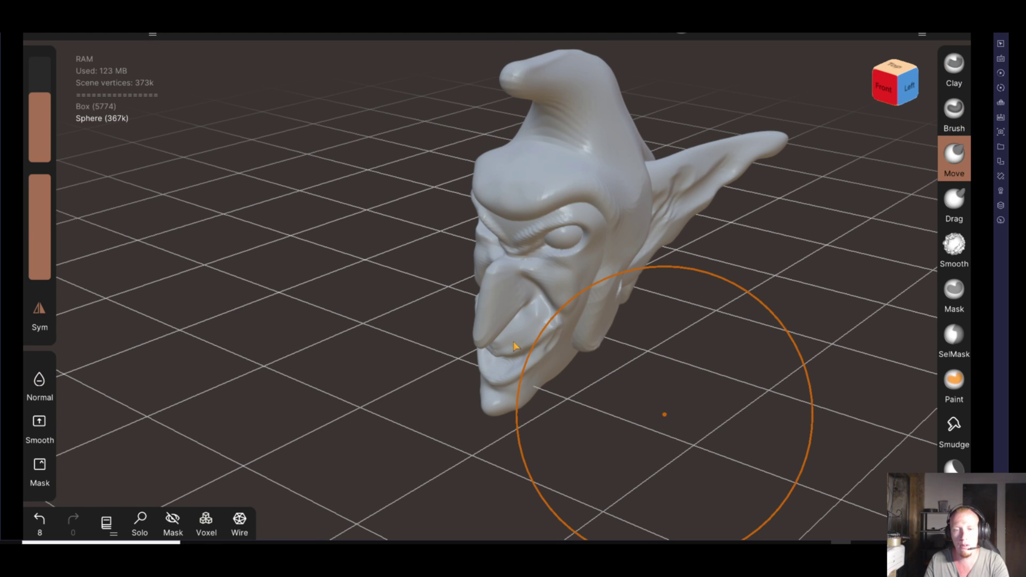
drag(43, 117, 33, 209)
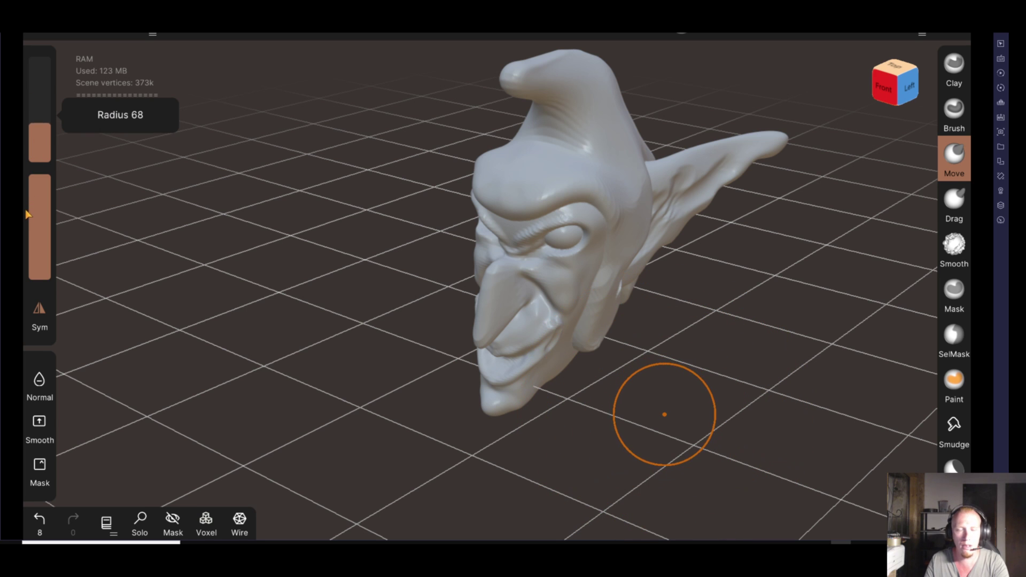
drag(523, 289, 523, 294)
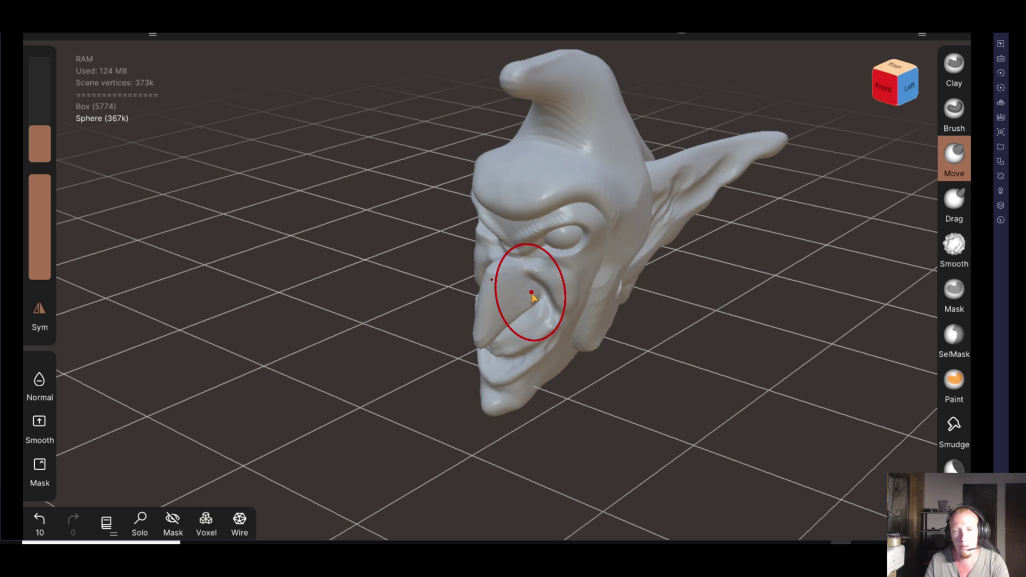
mouse_move(628, 344)
mouse_down()
mouse_move(698, 302)
mouse_move(605, 257)
mouse_move(597, 236)
mouse_up()
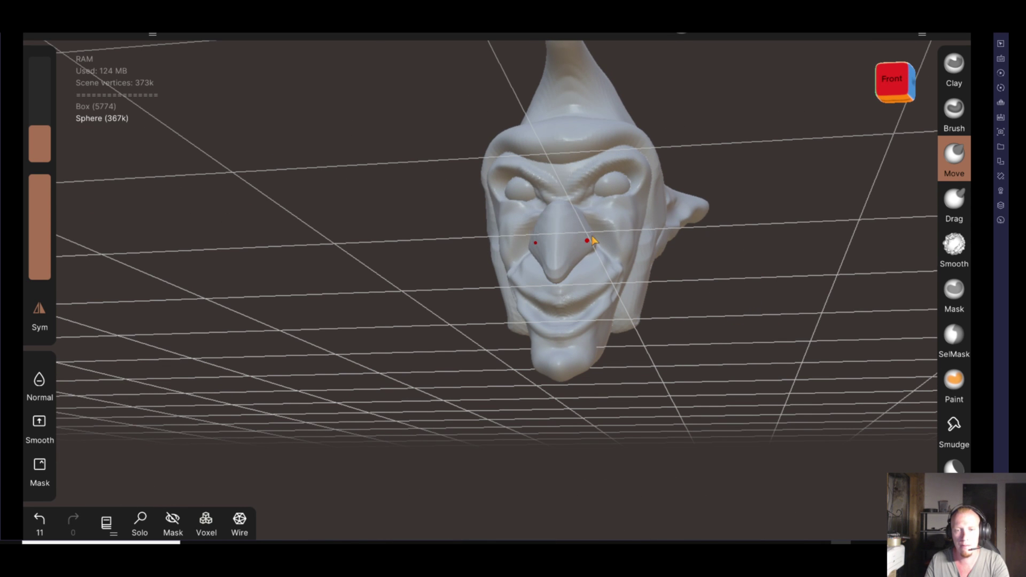
mouse_move(774, 348)
mouse_down()
mouse_move(479, 398)
mouse_move(671, 423)
mouse_up()
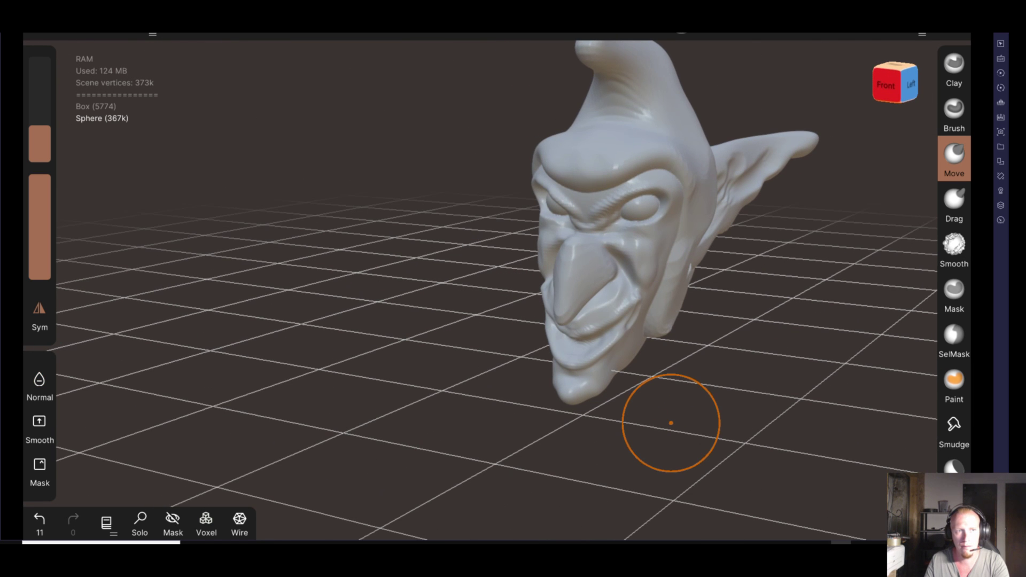
click(112, 37)
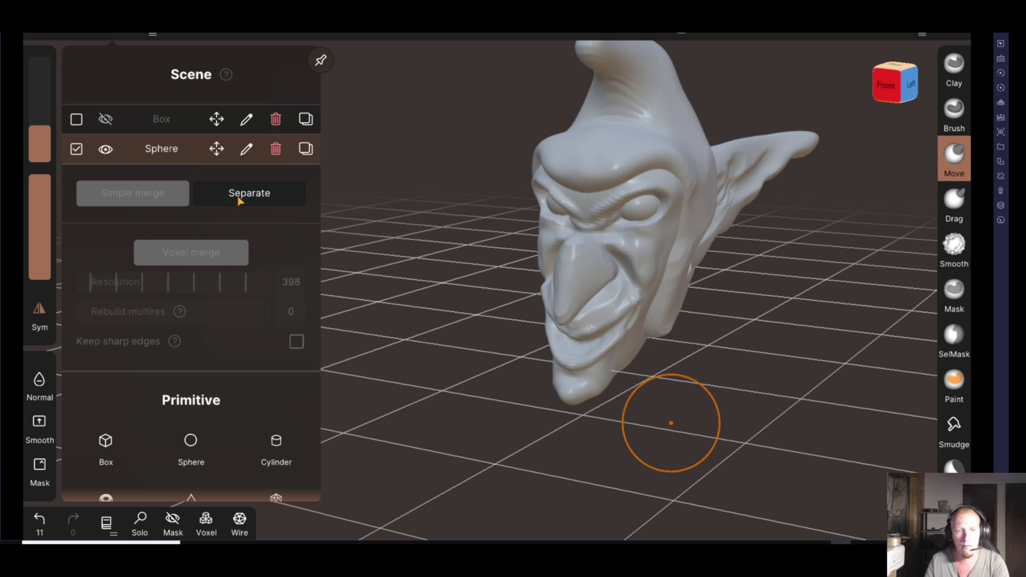
Add a sphere and move, stretch and rotate it into a tall ellipsoid at the mouth
click(190, 443)
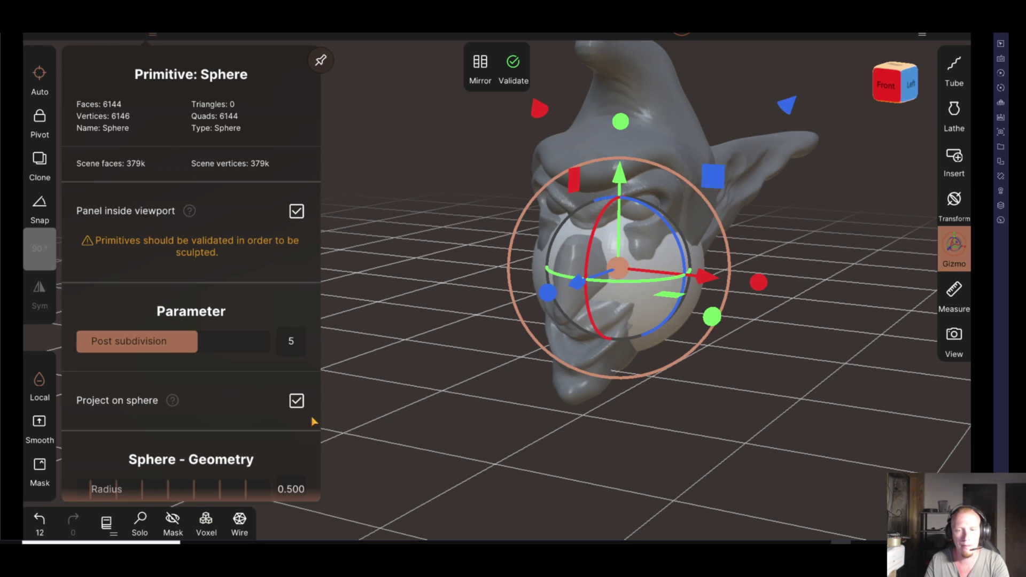
drag(624, 175, 614, 235)
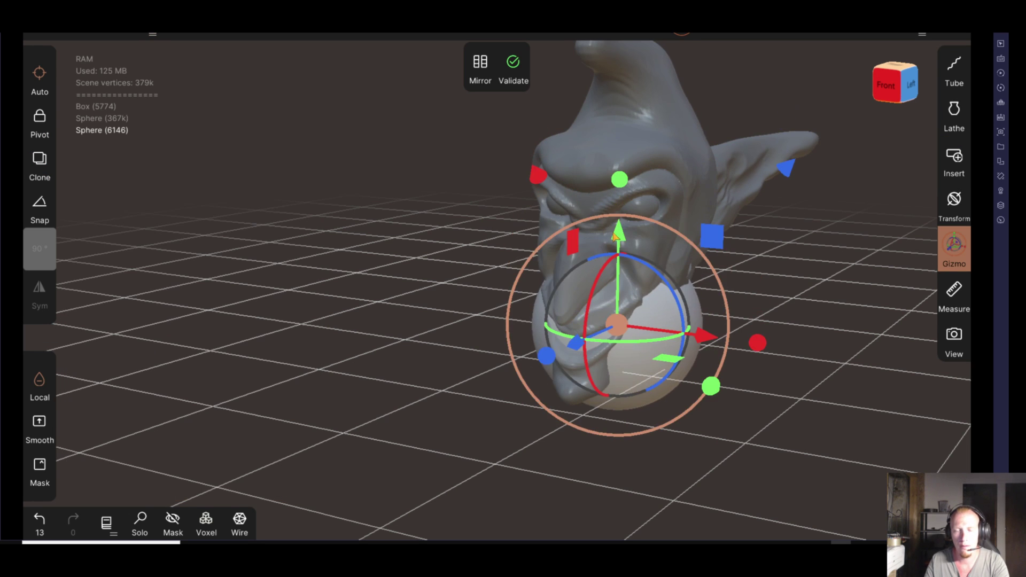
mouse_move(897, 328)
mouse_down()
mouse_move(542, 292)
mouse_move(480, 302)
mouse_up()
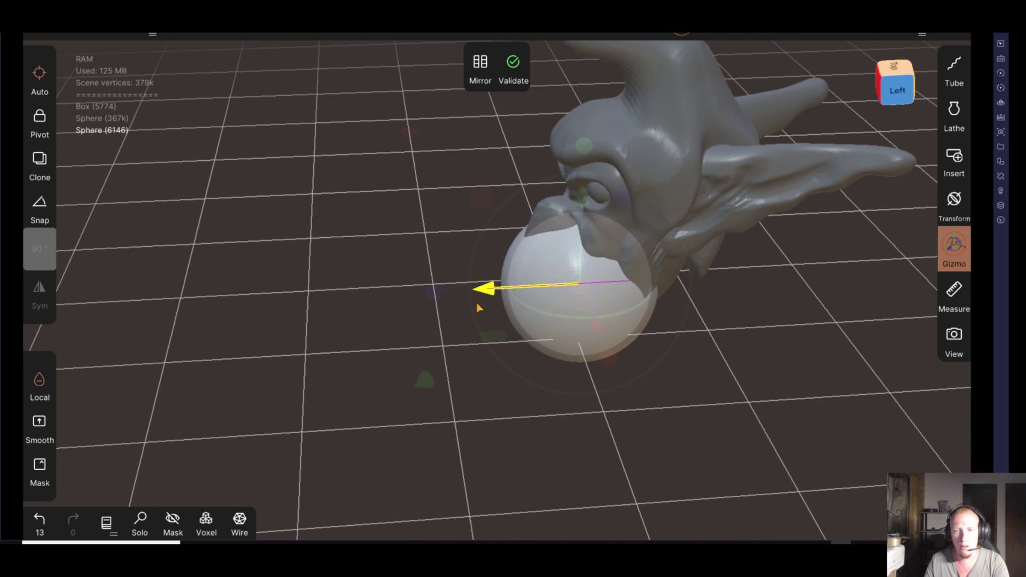
drag(564, 149, 571, 154)
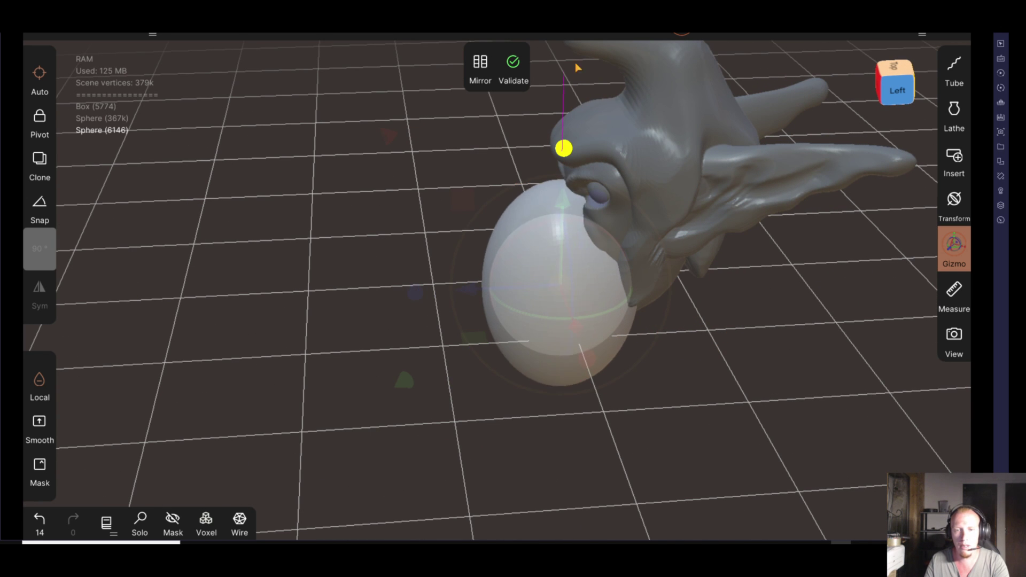
drag(592, 215, 572, 281)
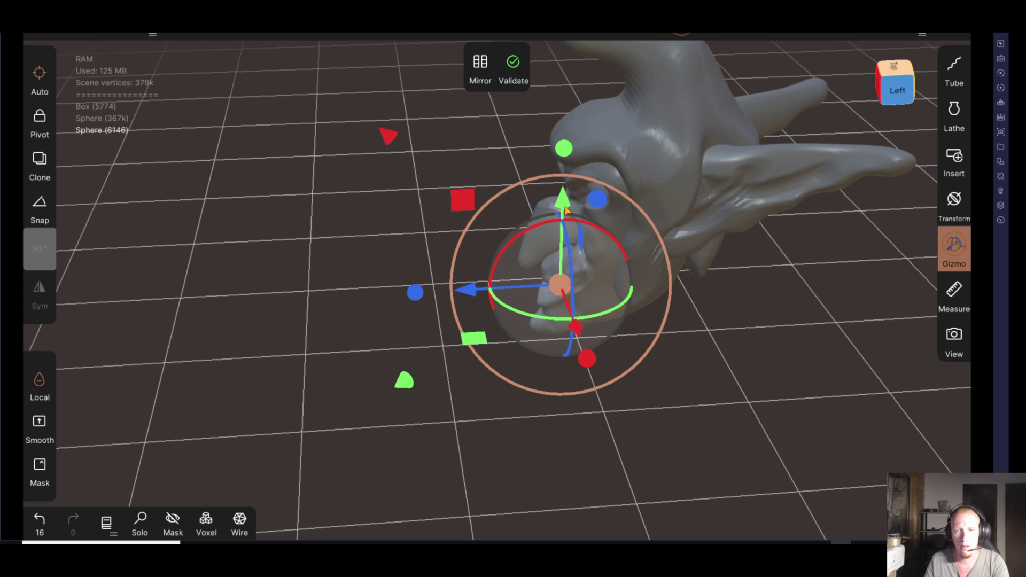
click(565, 149)
mouse_move(566, 161)
mouse_down()
mouse_move(655, 259)
mouse_move(762, 290)
mouse_move(601, 246)
mouse_move(779, 259)
mouse_move(621, 320)
mouse_move(659, 332)
mouse_move(629, 321)
mouse_up()
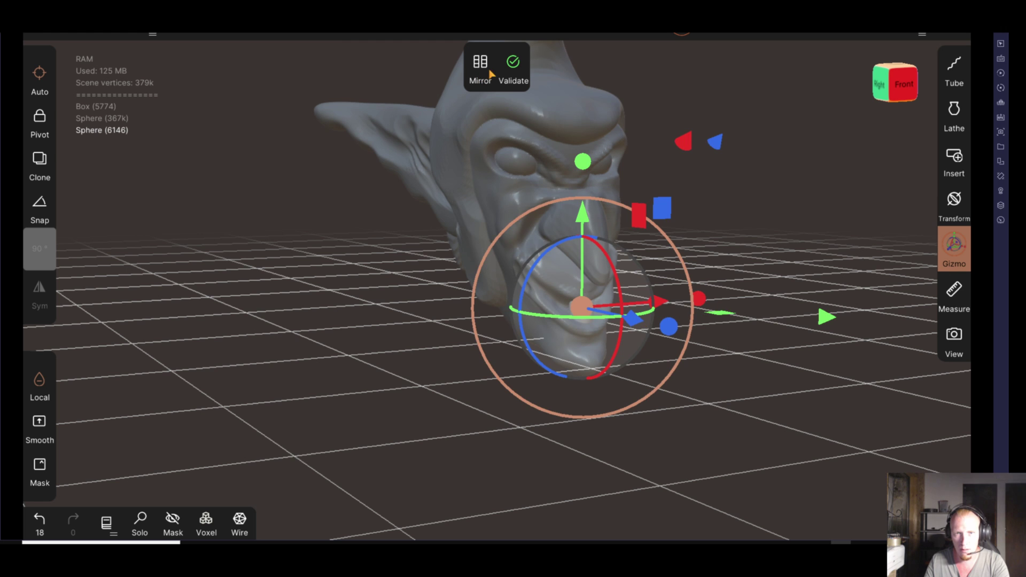
mouse_move(521, 95)
mouse_down()
mouse_move(568, 320)
mouse_move(556, 320)
mouse_up()
mouse_move(657, 404)
mouse_down()
mouse_move(767, 397)
mouse_move(597, 260)
mouse_up()
mouse_move(580, 219)
mouse_down()
mouse_move(581, 194)
mouse_move(578, 220)
mouse_up()
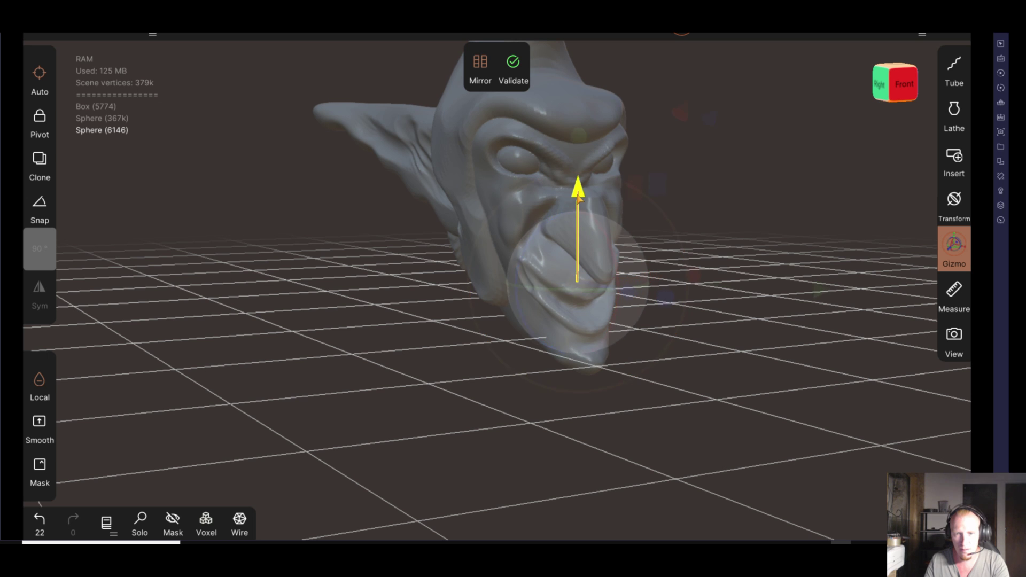
mouse_move(697, 365)
mouse_down()
mouse_move(822, 338)
mouse_move(848, 321)
mouse_move(651, 352)
mouse_move(458, 339)
mouse_move(776, 350)
mouse_move(721, 367)
mouse_move(642, 329)
mouse_up()
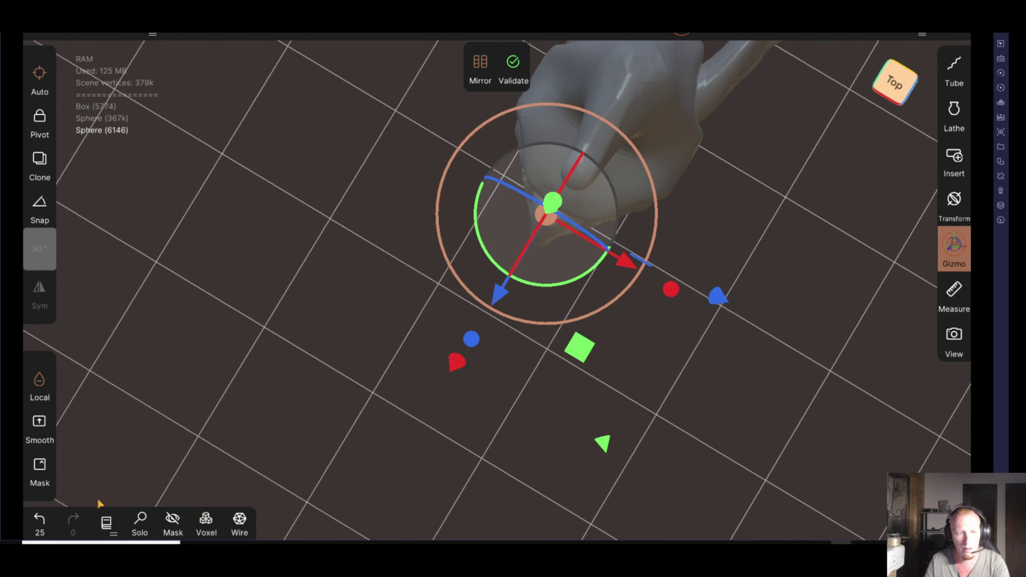
Reposition and tilt the tooth inside the mouth, then mirror it into a pair
click(39, 529)
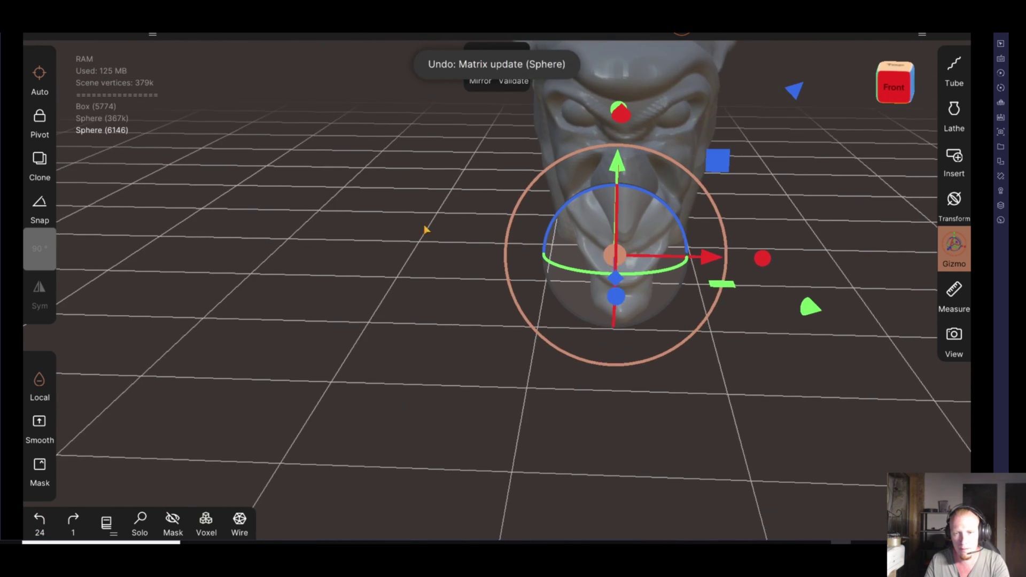
mouse_move(255, 273)
mouse_down()
mouse_move(240, 274)
mouse_move(264, 220)
mouse_move(525, 439)
mouse_move(581, 415)
mouse_move(664, 422)
mouse_move(550, 311)
mouse_move(588, 334)
mouse_up()
mouse_move(619, 412)
mouse_down()
mouse_move(531, 419)
mouse_move(511, 236)
mouse_up()
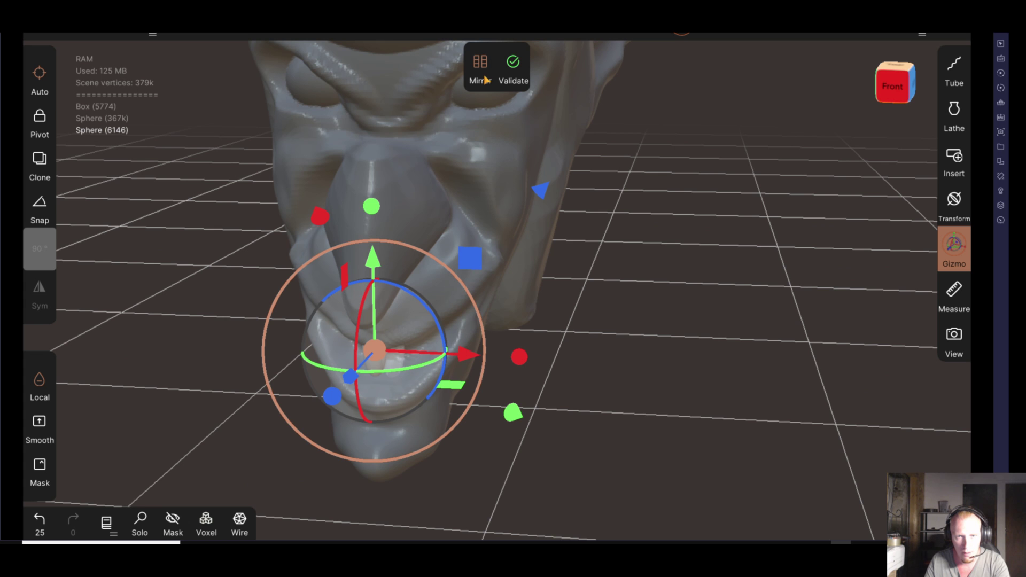
mouse_move(578, 300)
mouse_down()
mouse_move(593, 296)
mouse_move(325, 282)
mouse_up()
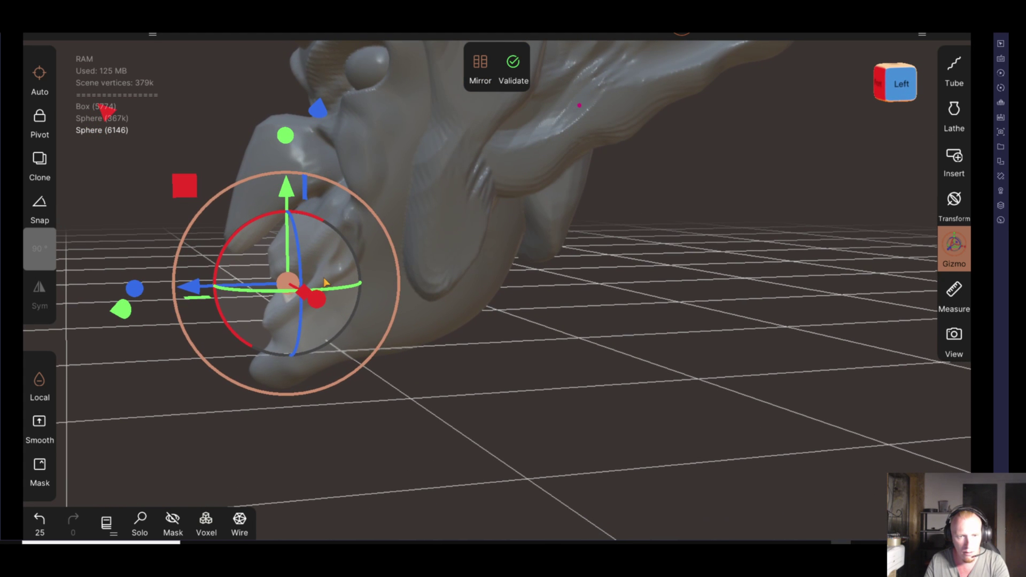
drag(291, 225, 296, 217)
drag(288, 281, 325, 196)
drag(137, 447, 419, 449)
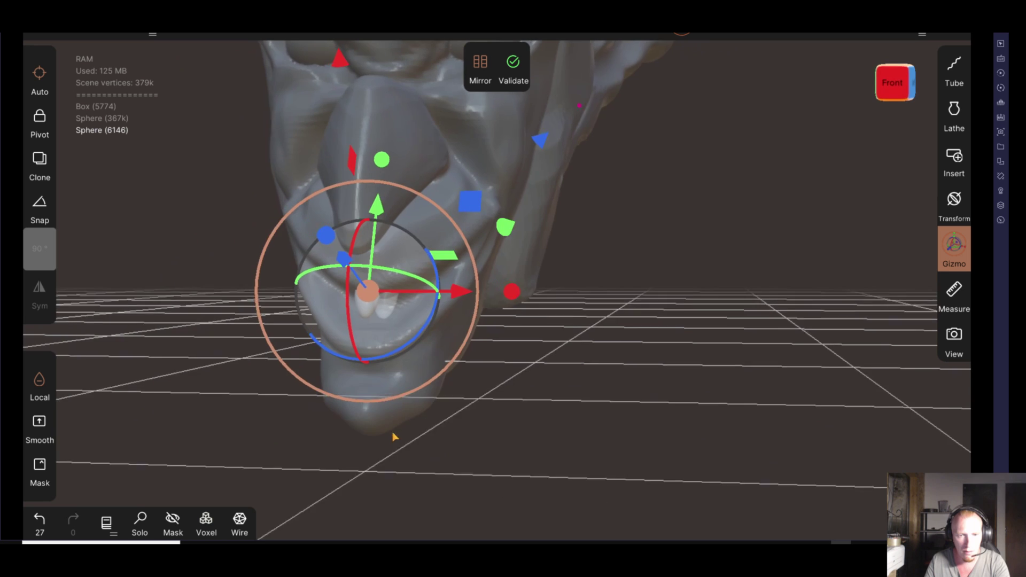
drag(411, 242, 410, 243)
drag(516, 352, 519, 351)
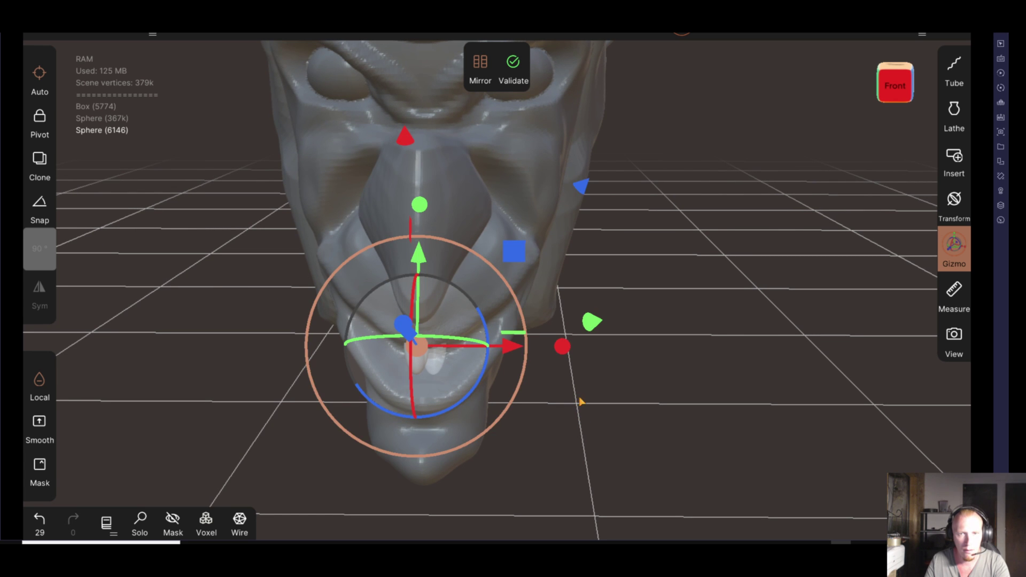
click(513, 74)
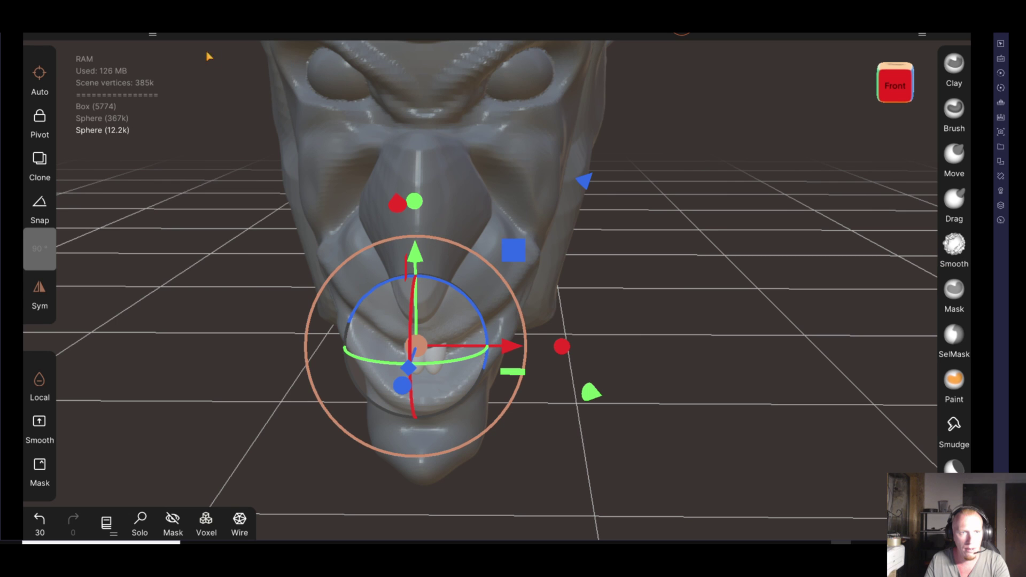
Clone the tooth sphere and slide the copy sideways into the mouth
click(115, 33)
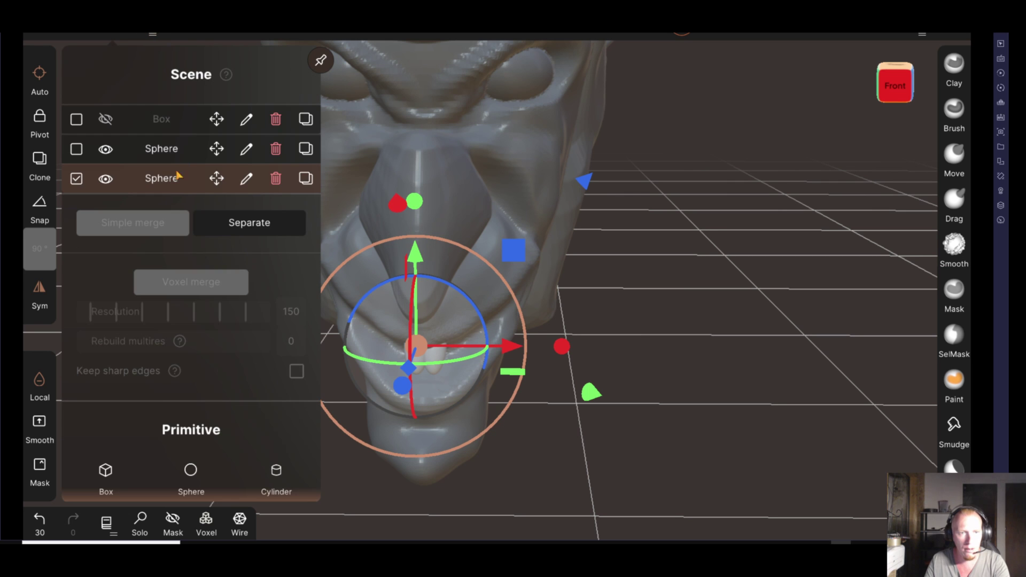
click(306, 180)
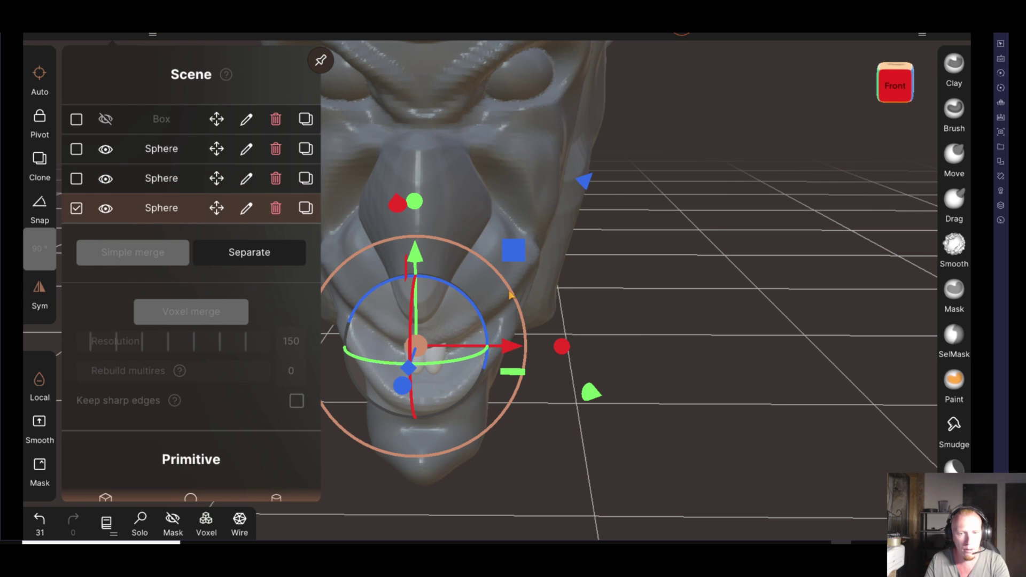
drag(507, 347, 495, 348)
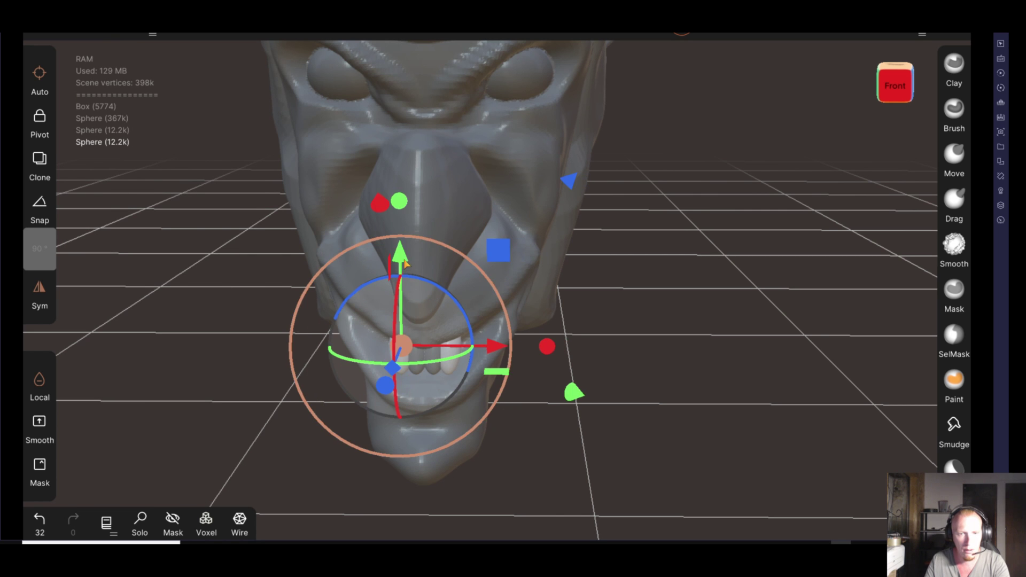
drag(405, 262, 405, 255)
mouse_move(765, 359)
mouse_down()
mouse_move(541, 343)
mouse_move(227, 273)
mouse_move(186, 287)
mouse_up()
drag(167, 390, 450, 397)
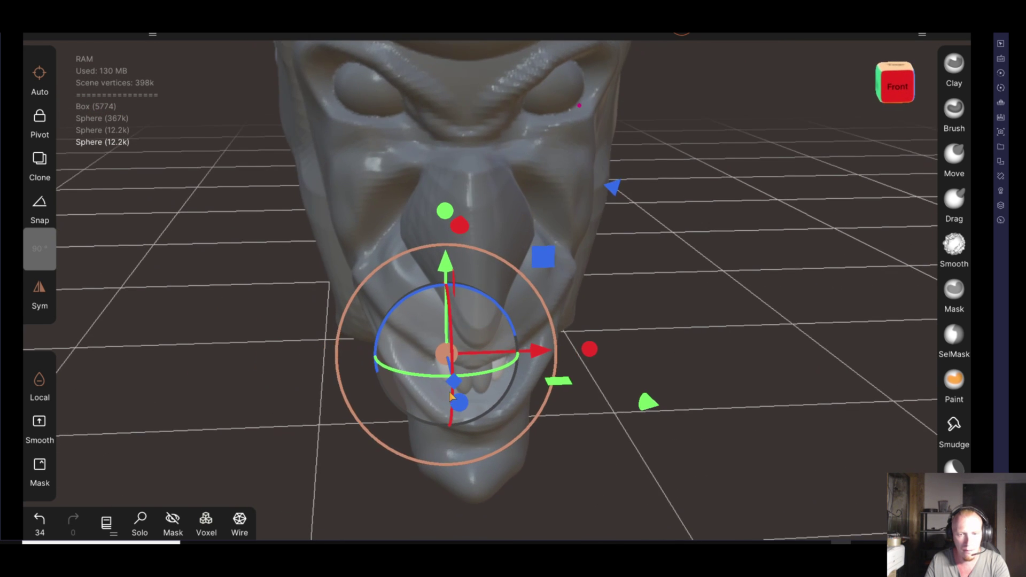
drag(514, 340, 509, 340)
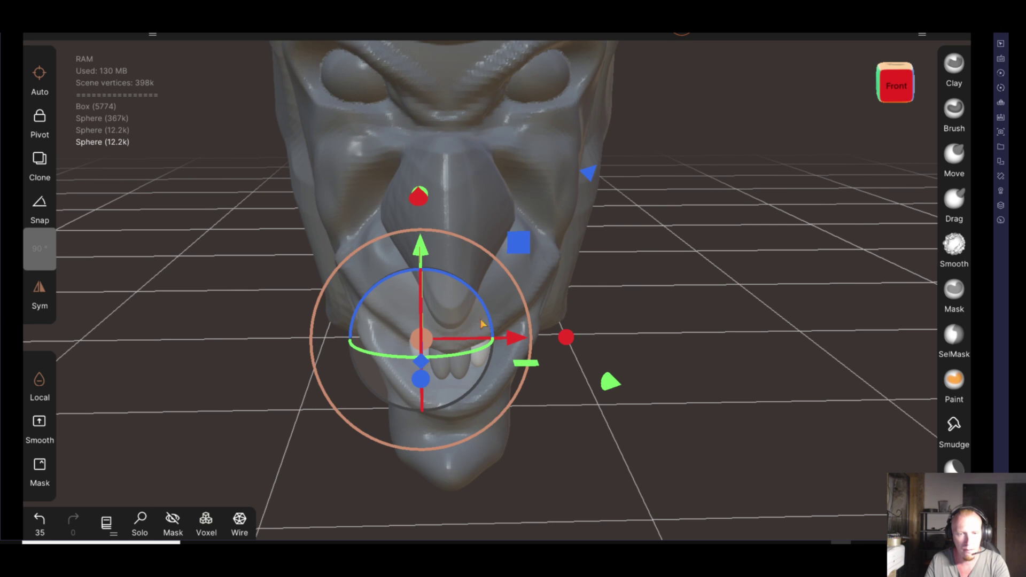
mouse_move(657, 280)
mouse_down()
mouse_move(733, 294)
mouse_move(617, 287)
mouse_up()
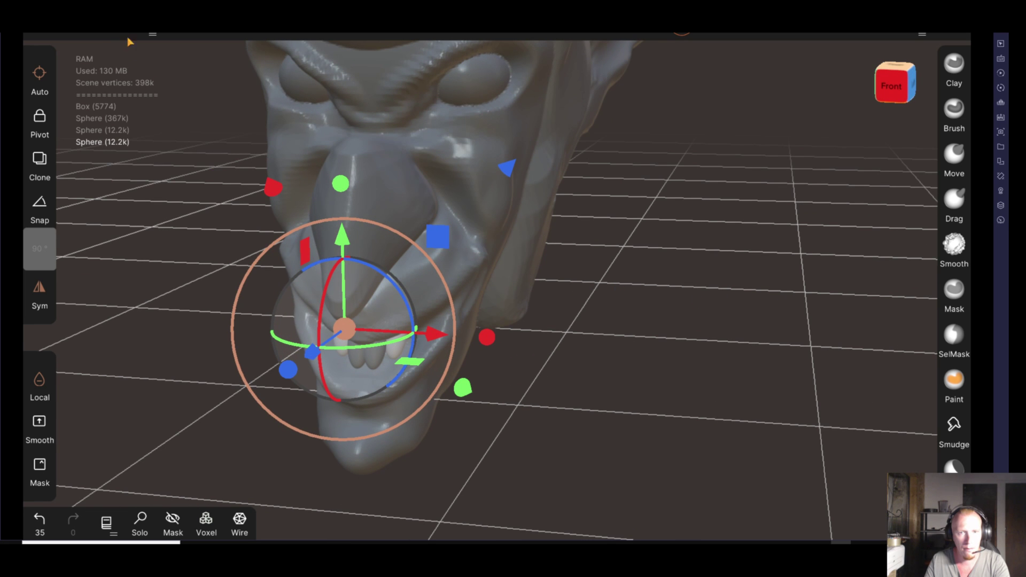
click(129, 42)
mouse_move(662, 350)
mouse_down()
mouse_move(625, 346)
mouse_move(508, 388)
mouse_move(616, 350)
mouse_move(626, 387)
mouse_move(797, 399)
mouse_move(631, 386)
mouse_up()
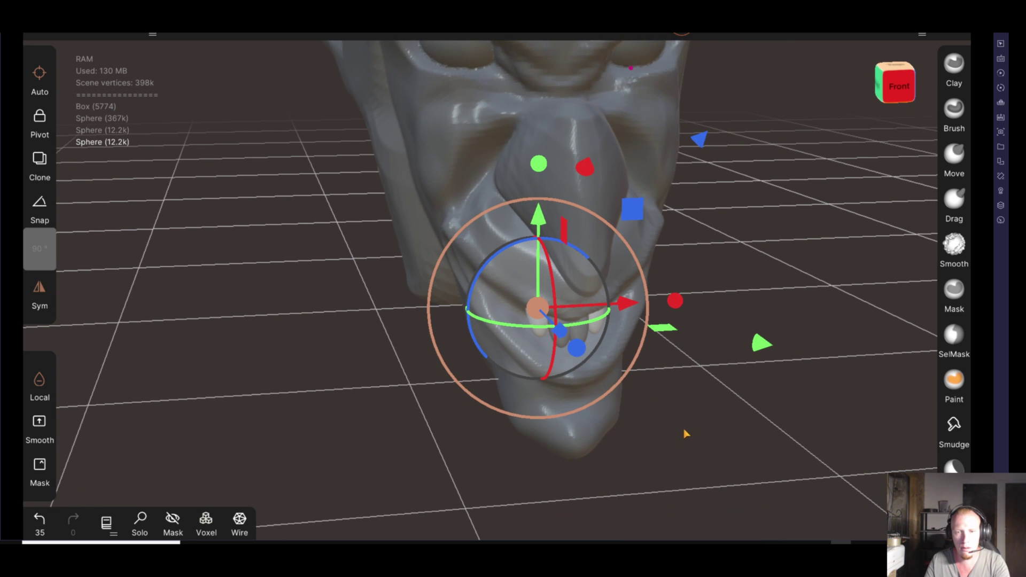
drag(686, 433, 618, 423)
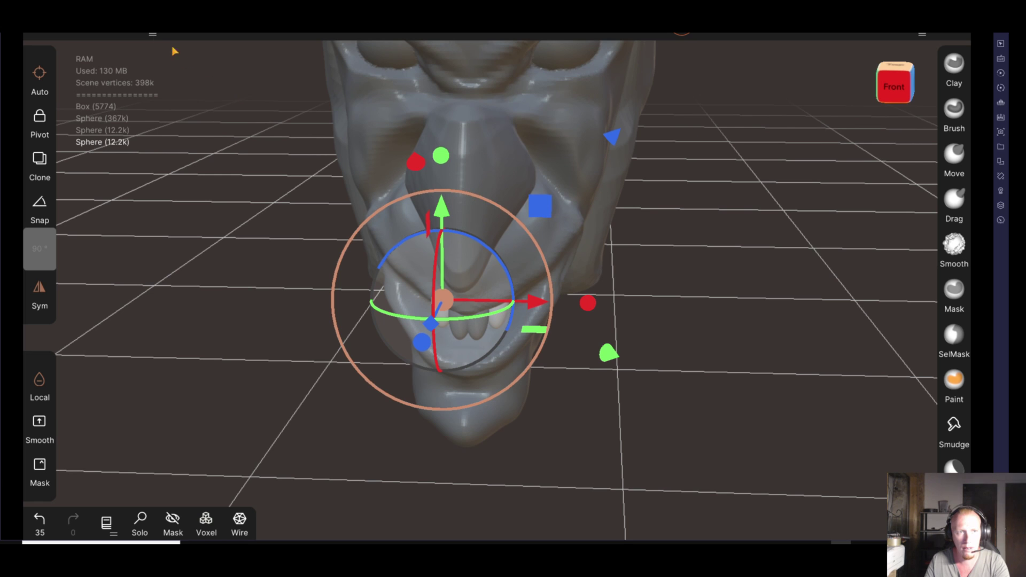
Clone the sphere again, reselect the new copy, and slide it sideways and up
click(125, 34)
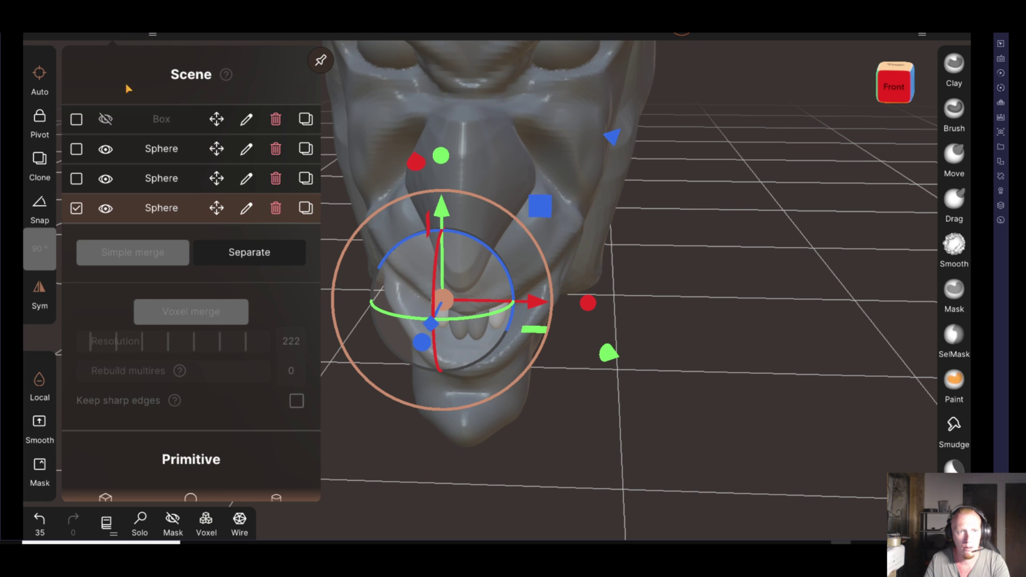
click(306, 210)
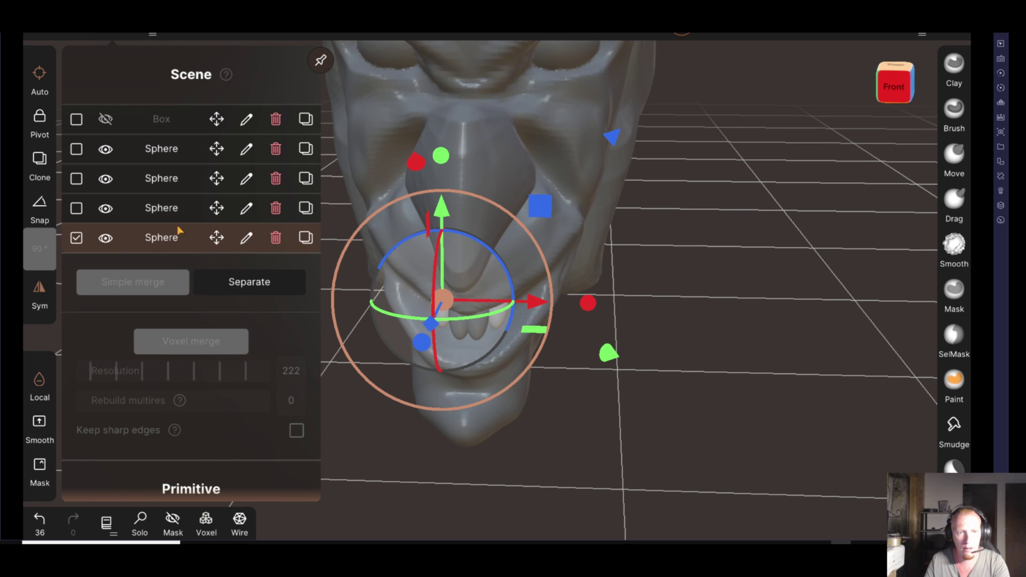
click(171, 212)
click(181, 184)
click(182, 212)
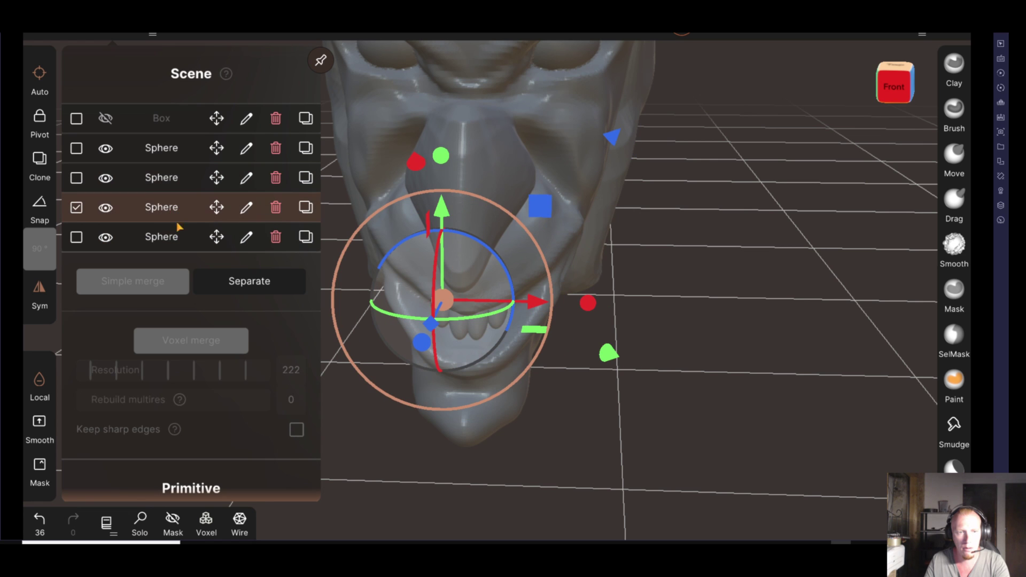
click(178, 235)
drag(530, 309, 510, 310)
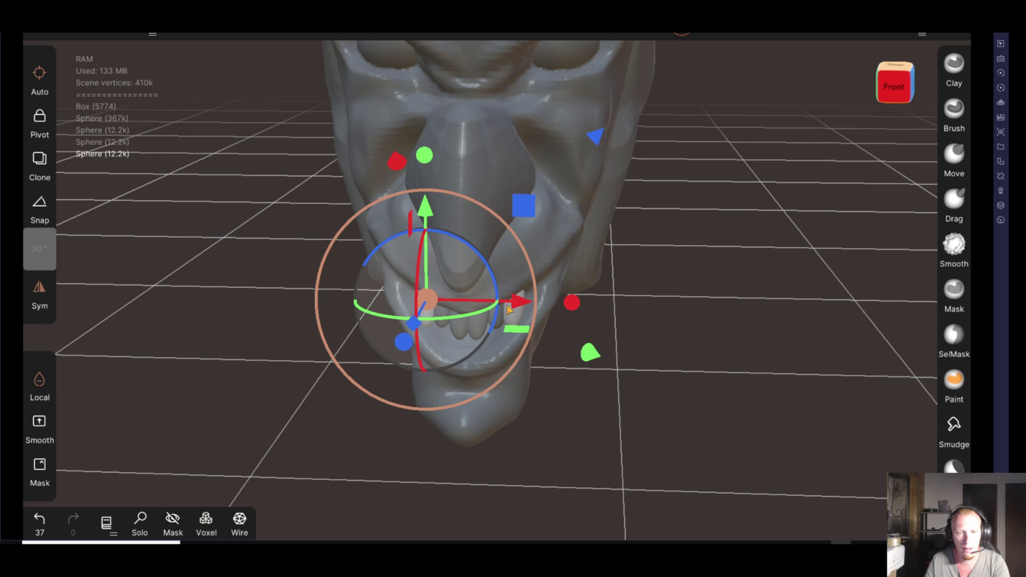
drag(431, 219, 434, 204)
Push the new tooth copy along its depth and vertically, then nudge it sideways
middle_drag(433, 206, 293, 278)
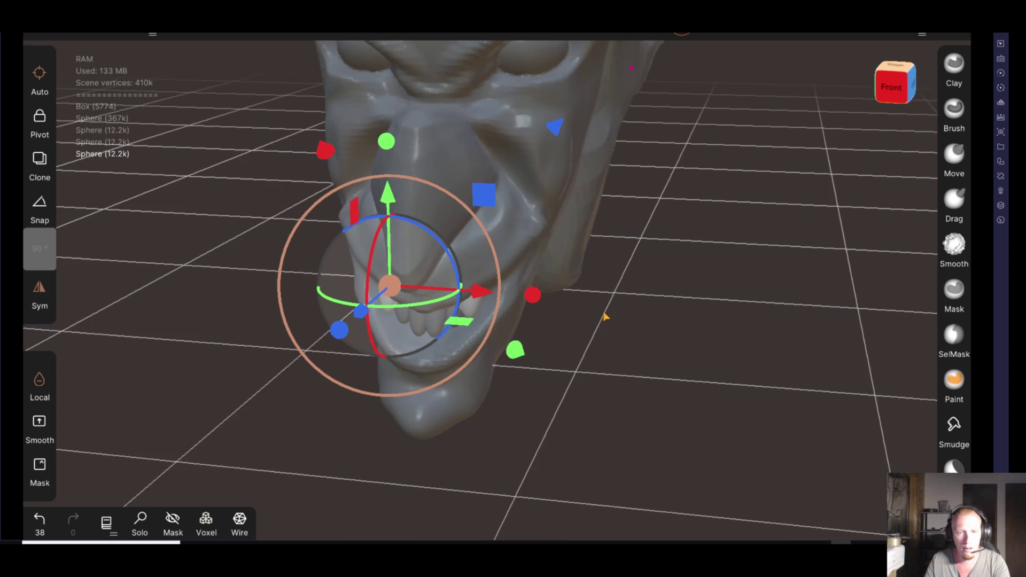
drag(262, 281, 263, 276)
drag(335, 164, 333, 155)
mouse_move(119, 357)
middle_down()
mouse_move(467, 334)
mouse_move(524, 394)
mouse_move(282, 386)
mouse_move(398, 336)
middle_up()
mouse_move(573, 324)
middle_down()
mouse_move(559, 406)
mouse_move(437, 415)
mouse_move(345, 274)
middle_up()
click(319, 274)
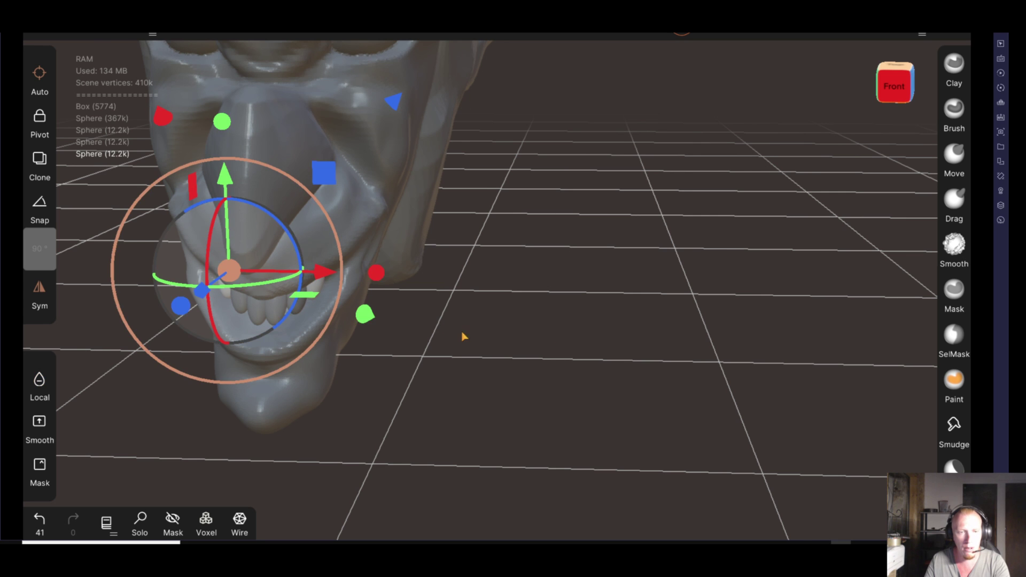
middle_drag(461, 337, 721, 337)
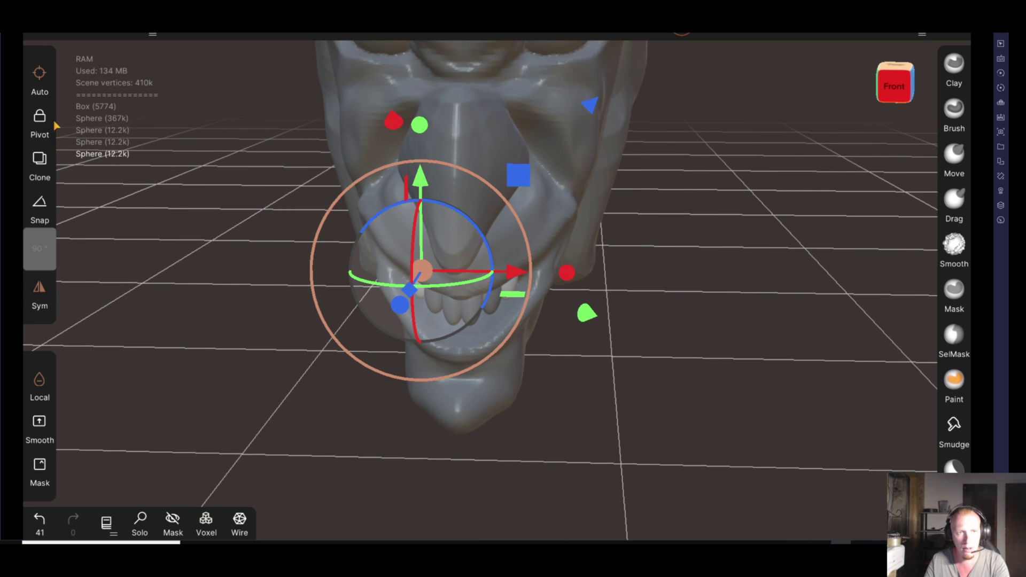
mouse_move(69, 294)
middle_down()
mouse_move(238, 350)
mouse_move(206, 355)
mouse_move(282, 374)
mouse_move(582, 409)
mouse_move(385, 424)
mouse_move(483, 393)
middle_up()
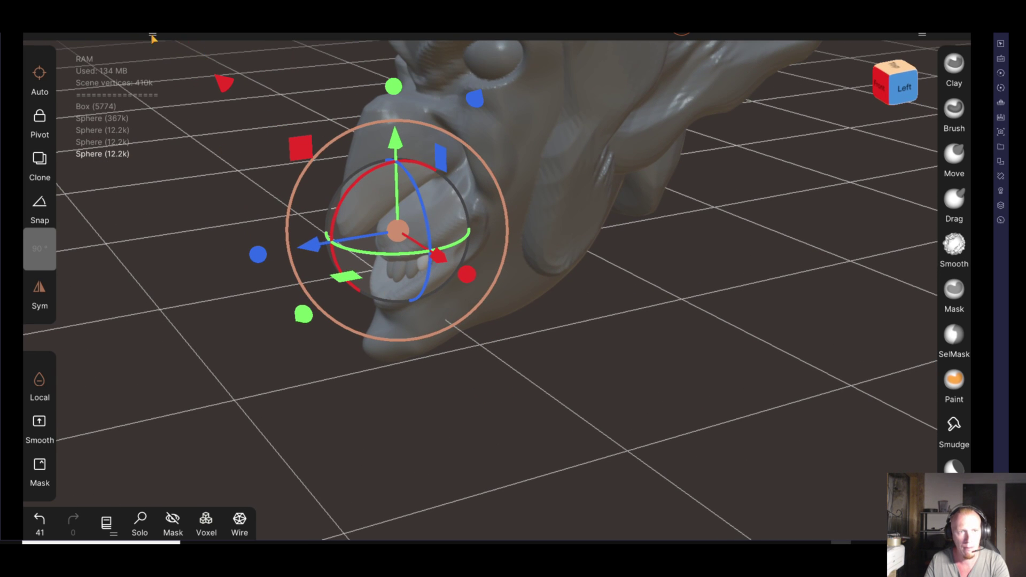
click(122, 32)
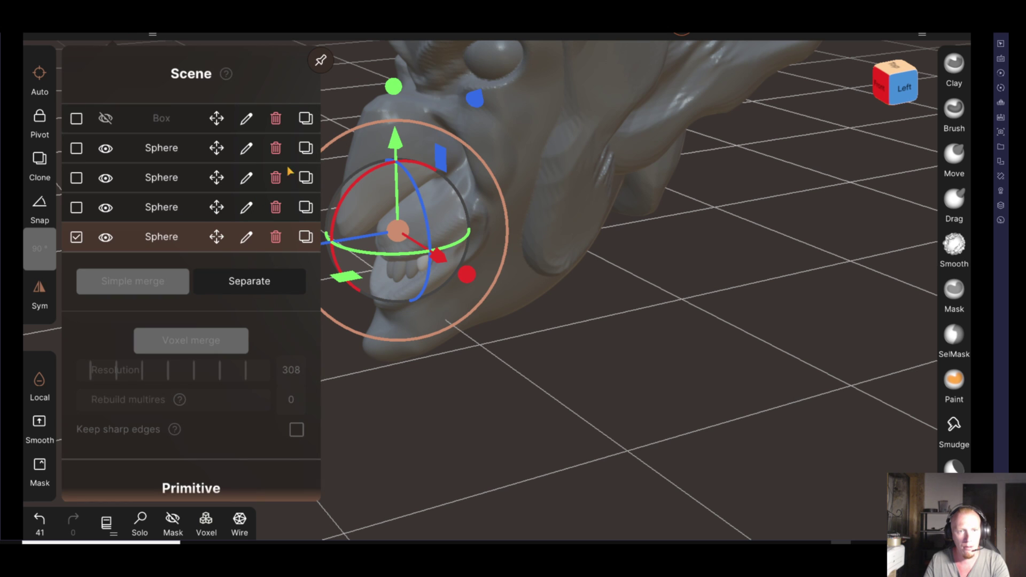
Clone the teeth sphere again and move the copy left and inward into the mouth
click(307, 240)
mouse_move(497, 384)
middle_down()
mouse_move(577, 390)
mouse_move(476, 313)
middle_up()
mouse_move(478, 295)
mouse_down()
mouse_move(493, 303)
mouse_move(455, 289)
mouse_up()
drag(390, 173, 388, 163)
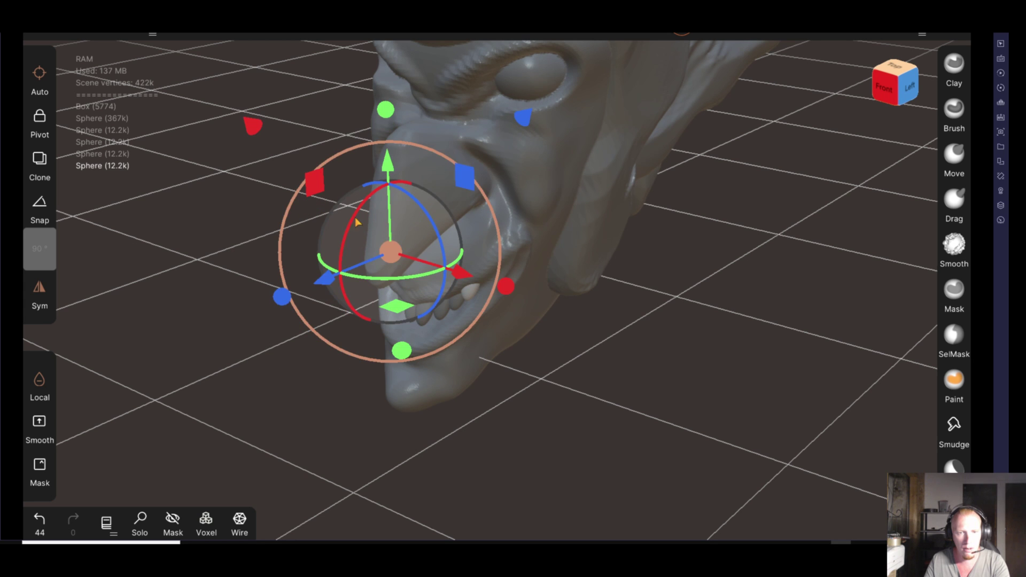
drag(324, 284, 326, 282)
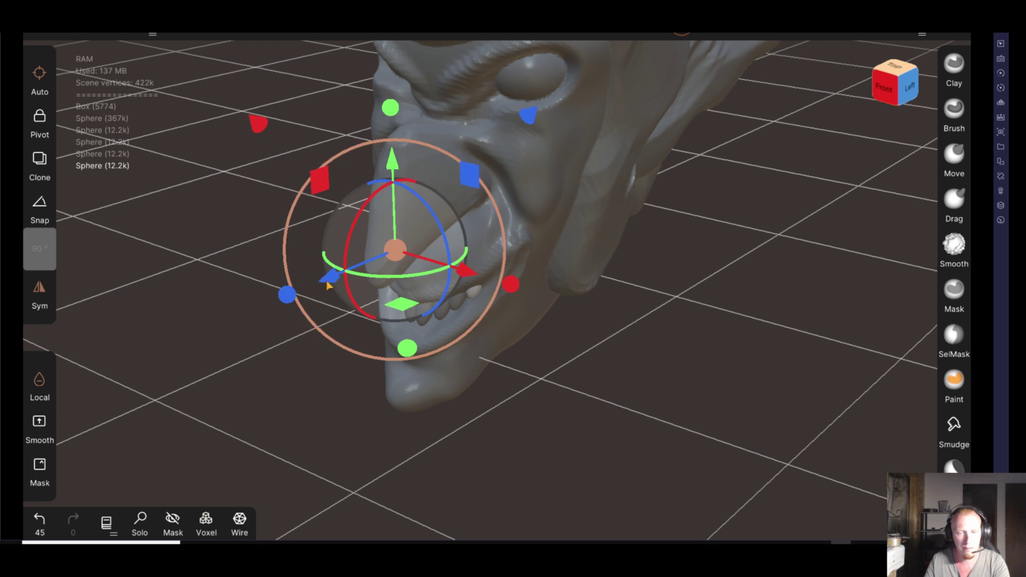
drag(459, 438, 618, 409)
mouse_move(687, 389)
mouse_down()
mouse_move(550, 357)
mouse_move(561, 373)
mouse_move(498, 392)
mouse_up()
click(443, 375)
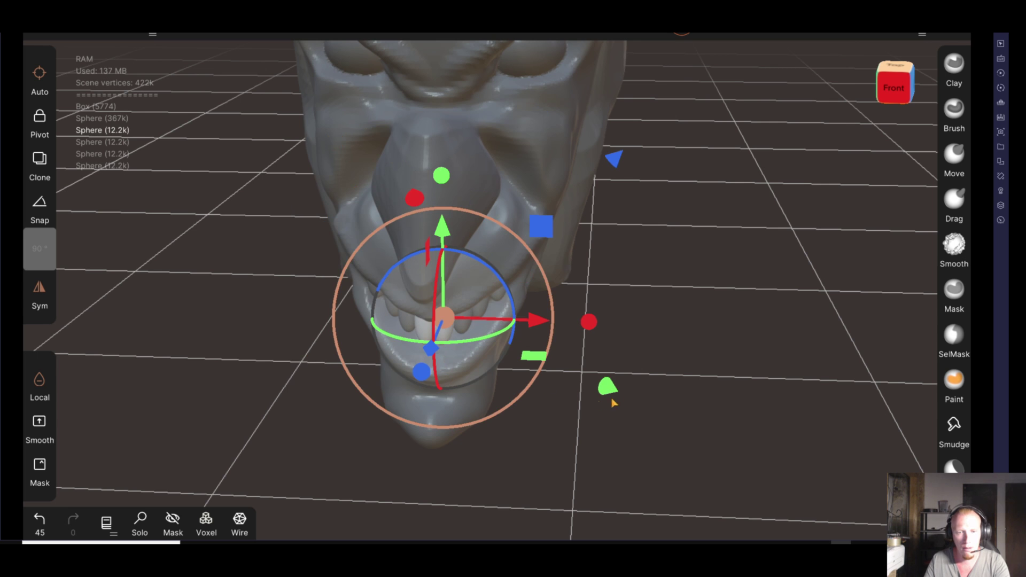
drag(614, 404, 649, 374)
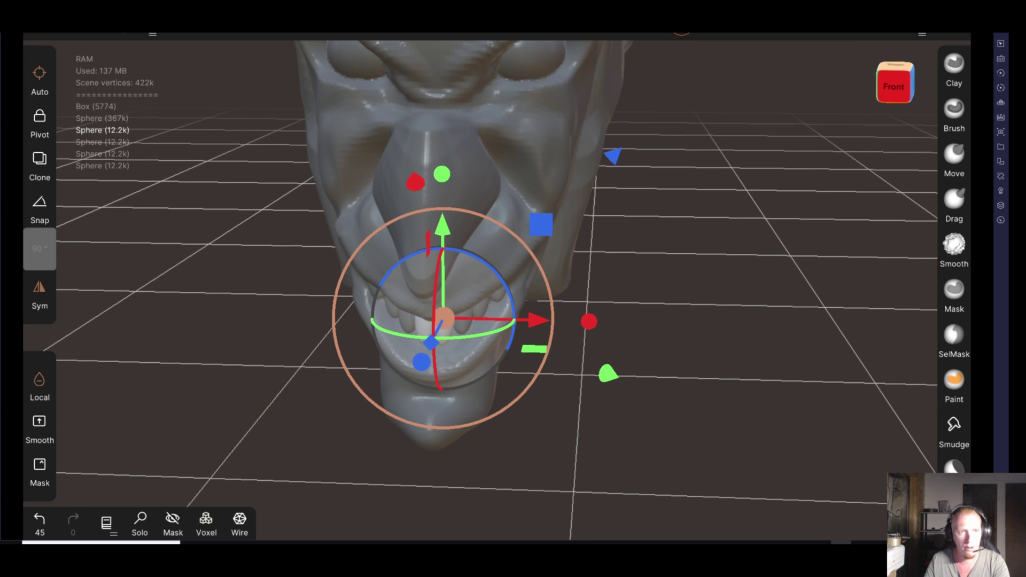
Clone the lower teeth sphere and move and tilt the copy into the lower jaw
click(112, 34)
click(306, 178)
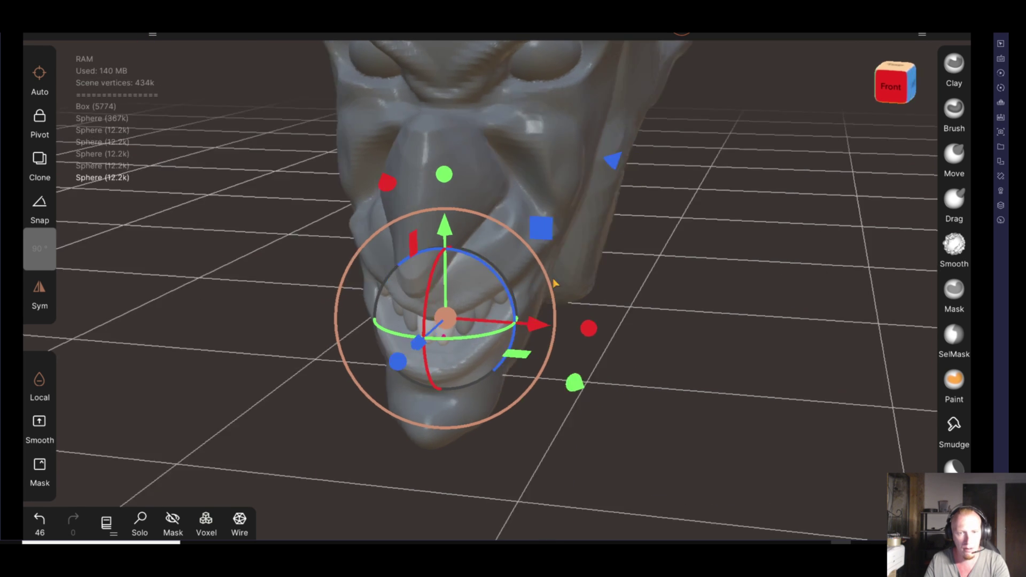
drag(668, 374, 481, 321)
drag(453, 229, 444, 259)
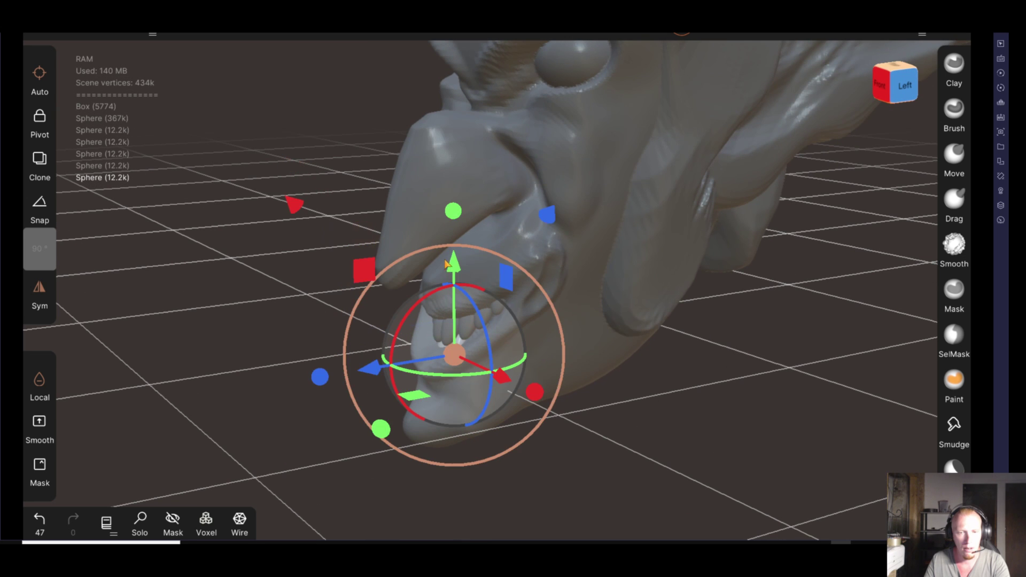
drag(409, 310, 355, 374)
drag(235, 362, 491, 374)
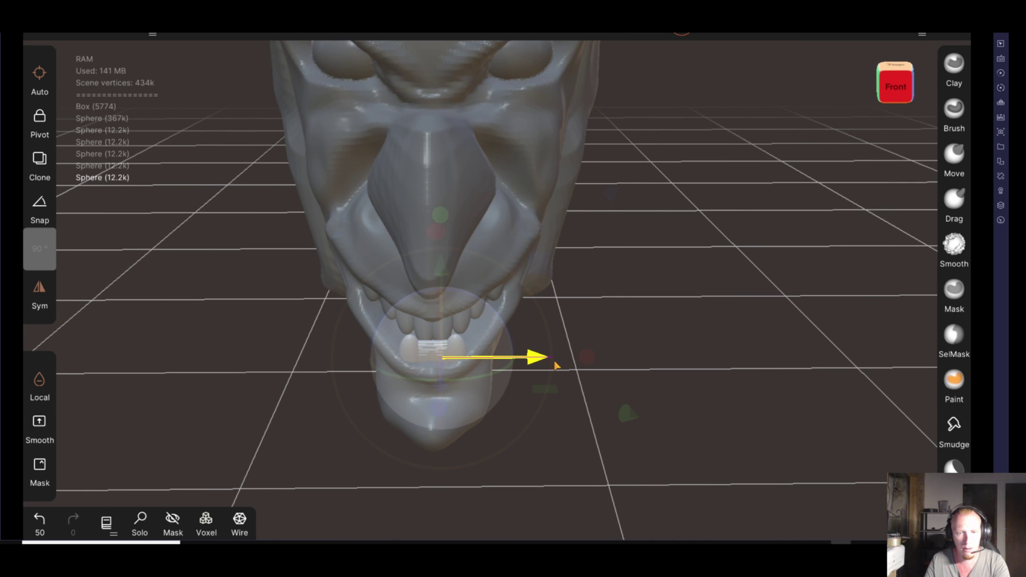
mouse_move(579, 447)
mouse_down()
mouse_move(582, 472)
mouse_move(614, 372)
mouse_move(493, 354)
mouse_up()
Fine-tune the lower-jaw teeth position, then select the main head mesh
mouse_move(402, 421)
mouse_down()
mouse_move(483, 431)
mouse_move(341, 470)
mouse_move(394, 426)
mouse_move(499, 391)
mouse_move(636, 401)
mouse_move(474, 399)
mouse_move(424, 433)
mouse_up()
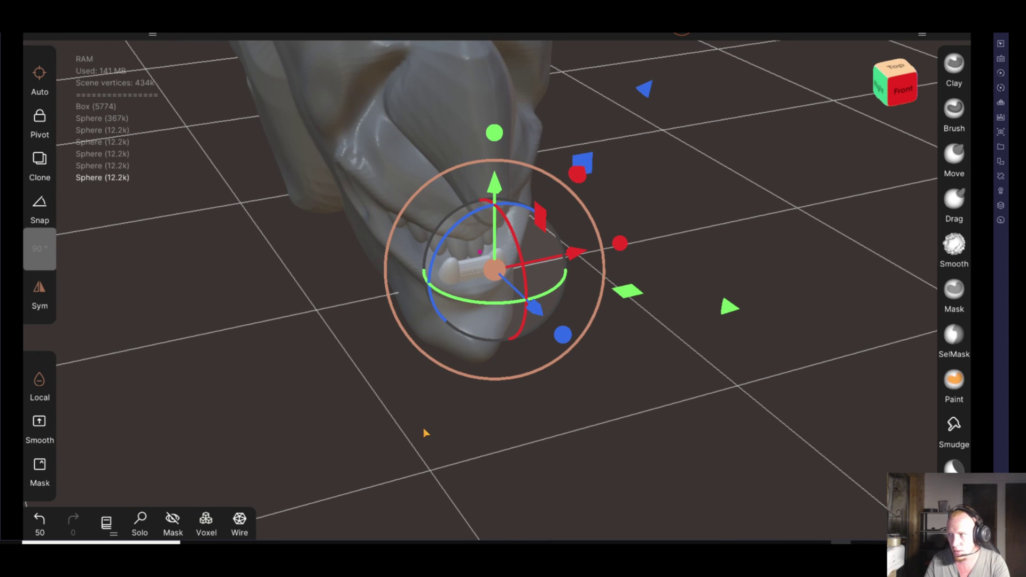
drag(611, 447, 532, 423)
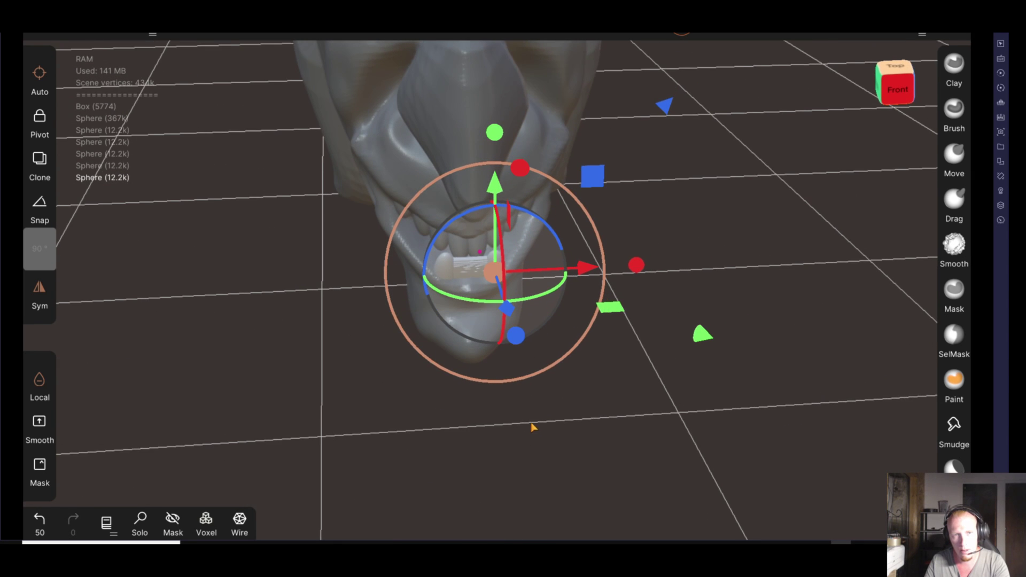
mouse_move(604, 399)
mouse_down()
mouse_move(328, 361)
mouse_move(495, 312)
mouse_move(510, 295)
mouse_up()
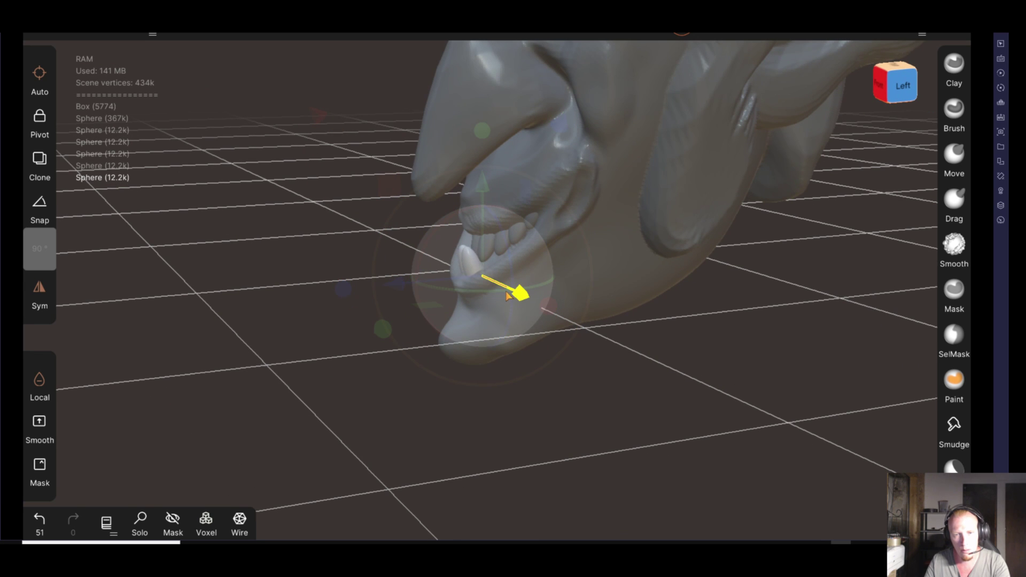
mouse_move(506, 420)
mouse_down()
mouse_move(509, 177)
mouse_move(473, 202)
mouse_move(472, 220)
mouse_up()
drag(404, 314, 416, 309)
drag(481, 208, 482, 202)
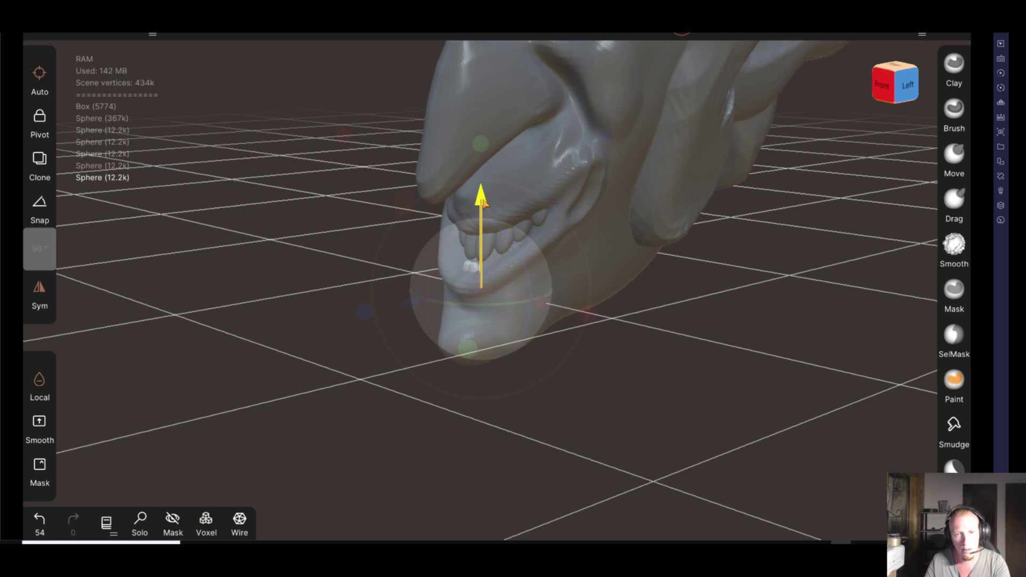
click(495, 230)
mouse_move(489, 332)
right_down()
mouse_move(325, 366)
mouse_move(595, 378)
mouse_move(579, 289)
mouse_move(378, 348)
mouse_move(669, 287)
mouse_move(643, 373)
mouse_move(502, 376)
mouse_move(586, 371)
mouse_move(648, 422)
mouse_move(186, 132)
right_up()
Select the standard Brush, shrink its radius to 29, and frame the goblin's face
mouse_move(534, 224)
right_down()
mouse_move(653, 339)
mouse_move(723, 358)
mouse_move(682, 318)
mouse_move(598, 351)
mouse_move(687, 385)
mouse_move(668, 359)
right_up()
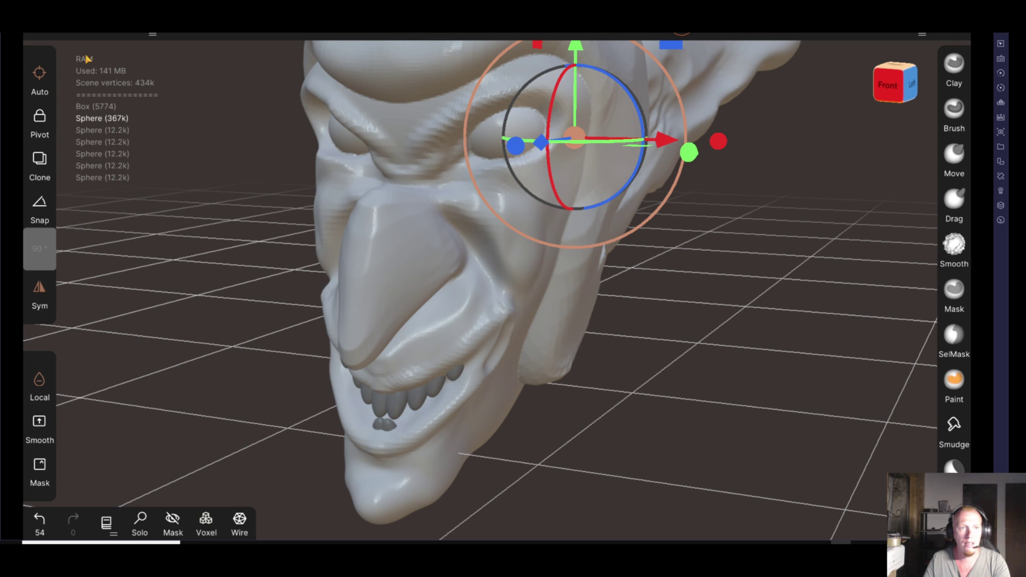
click(117, 32)
click(338, 190)
mouse_move(774, 394)
right_down()
mouse_move(724, 348)
mouse_move(639, 341)
right_up()
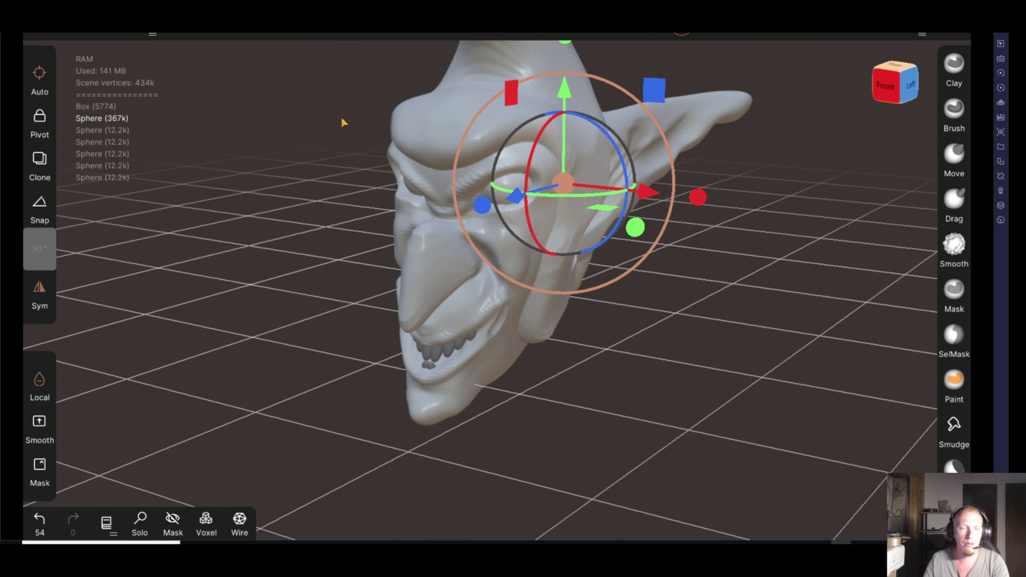
click(954, 115)
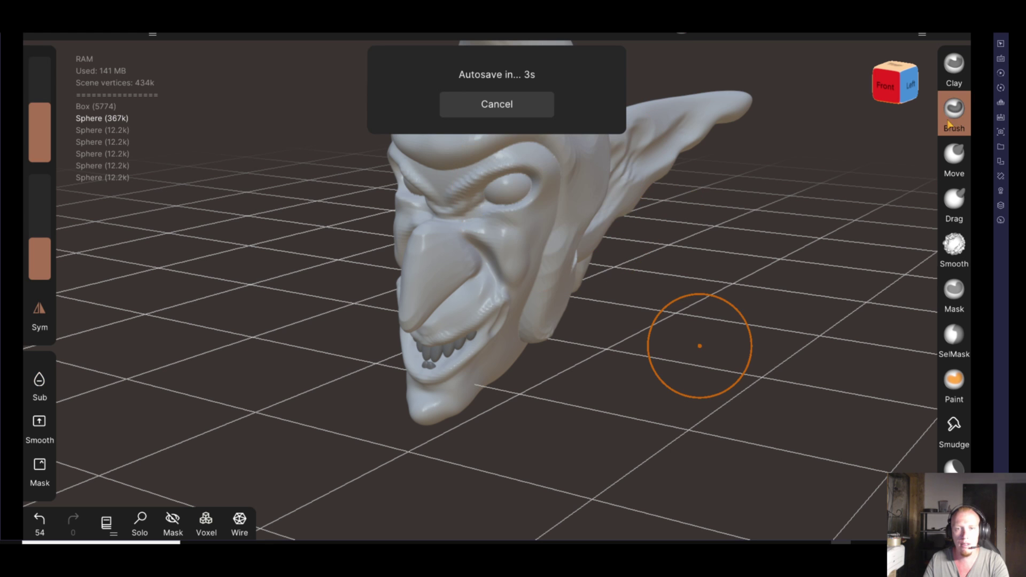
mouse_move(637, 310)
right_down()
mouse_move(625, 323)
mouse_move(630, 342)
mouse_move(746, 350)
right_up()
drag(45, 120, 45, 151)
mouse_move(315, 260)
right_down()
mouse_move(291, 268)
mouse_move(362, 245)
mouse_move(339, 201)
right_up()
scroll(434, 213, up, 3)
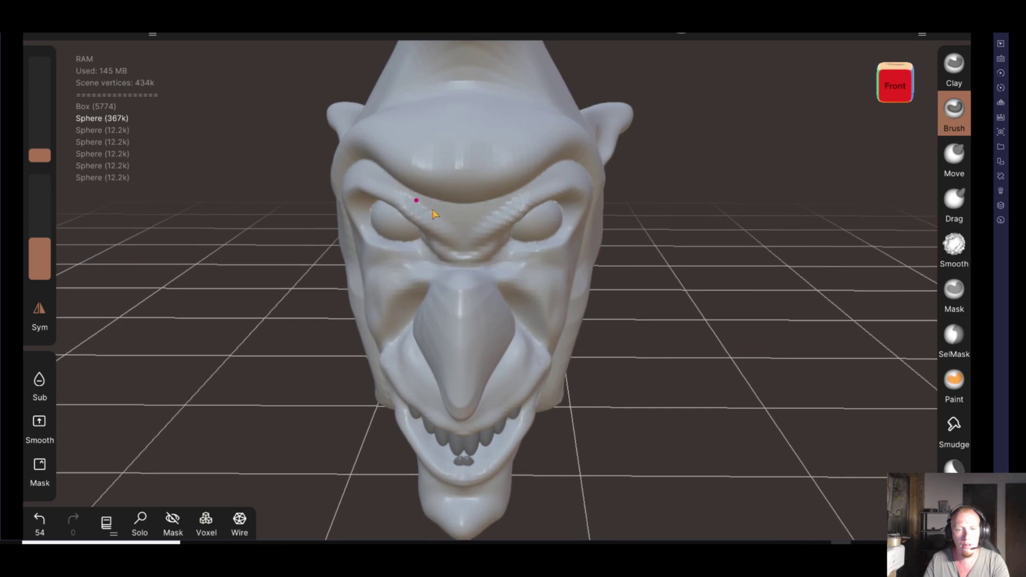
scroll(434, 214, up, 3)
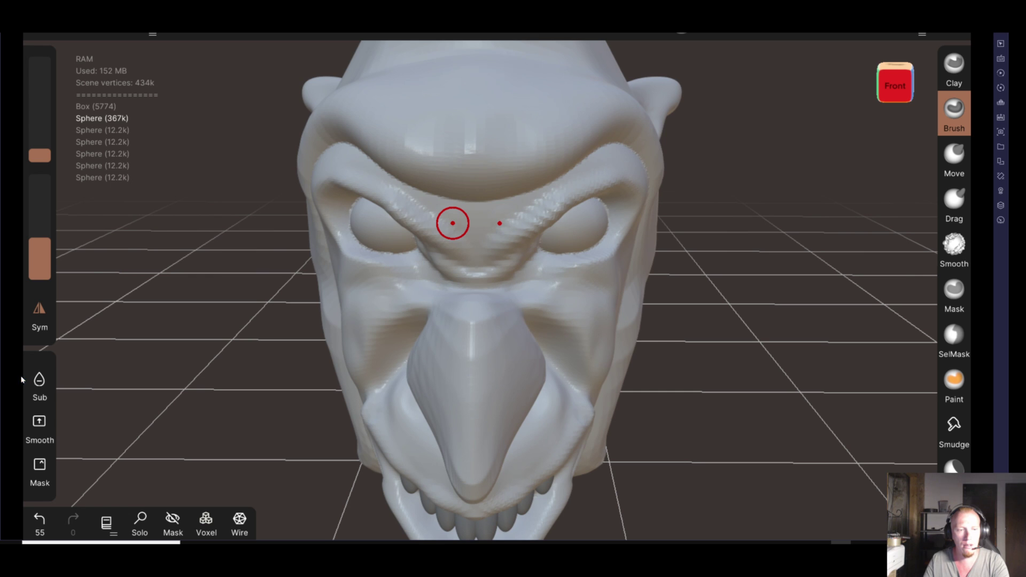
Carve a V-shaped crease between the brows and sculpt the cheek and brow ridges
drag(451, 225, 470, 257)
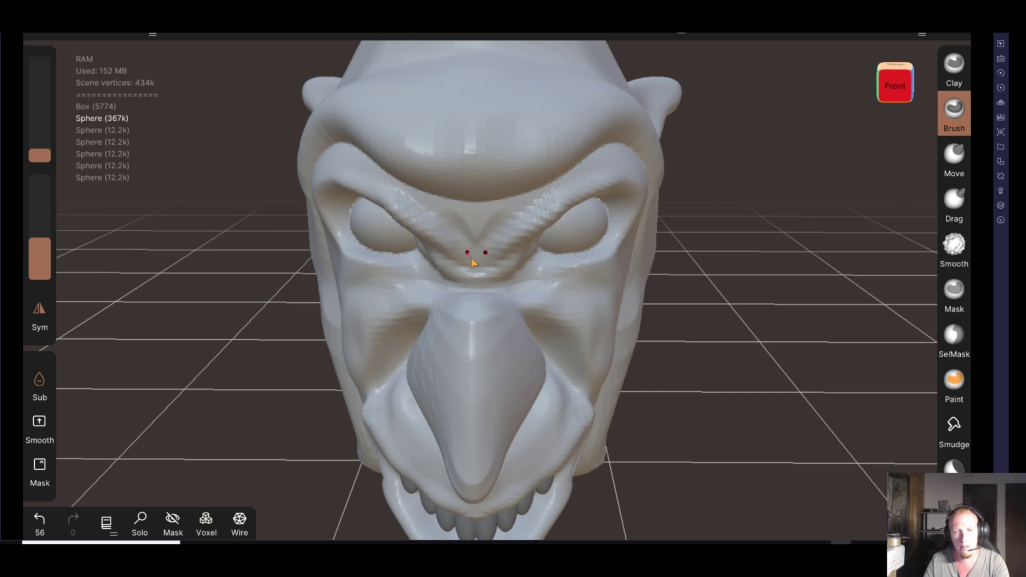
mouse_move(456, 222)
mouse_down()
mouse_move(470, 249)
mouse_move(489, 240)
mouse_up()
key(shift)
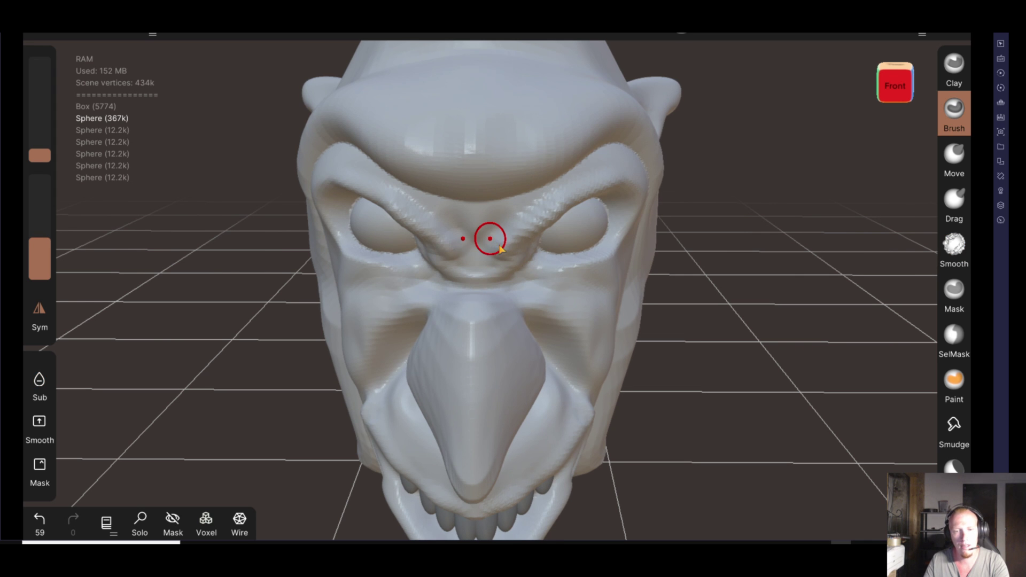
mouse_move(674, 336)
mouse_down()
mouse_move(576, 303)
mouse_move(621, 304)
mouse_up()
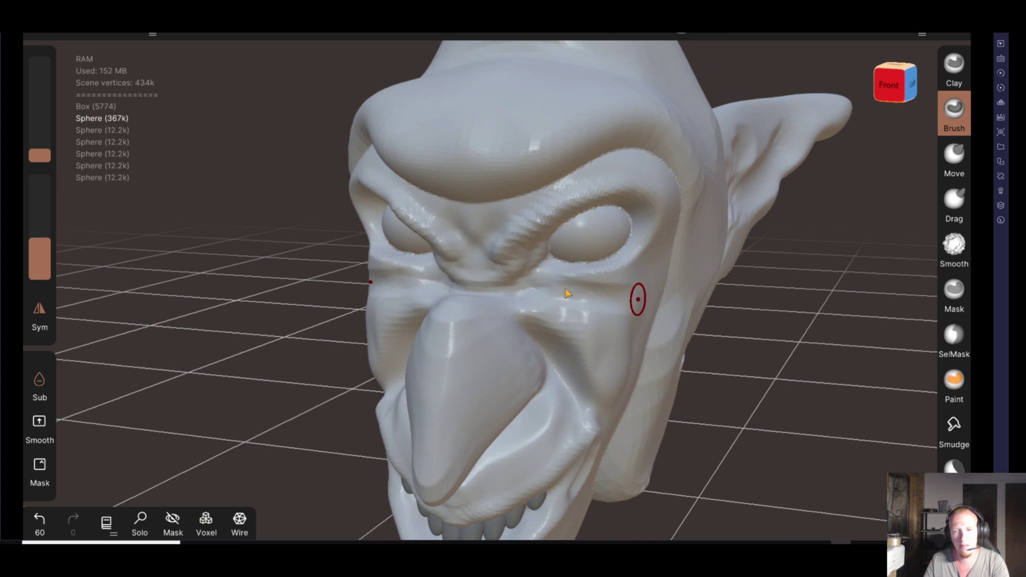
drag(540, 290, 636, 299)
mouse_move(690, 320)
mouse_down()
mouse_move(723, 314)
mouse_move(671, 291)
mouse_move(704, 365)
mouse_move(663, 342)
mouse_up()
drag(473, 192, 562, 184)
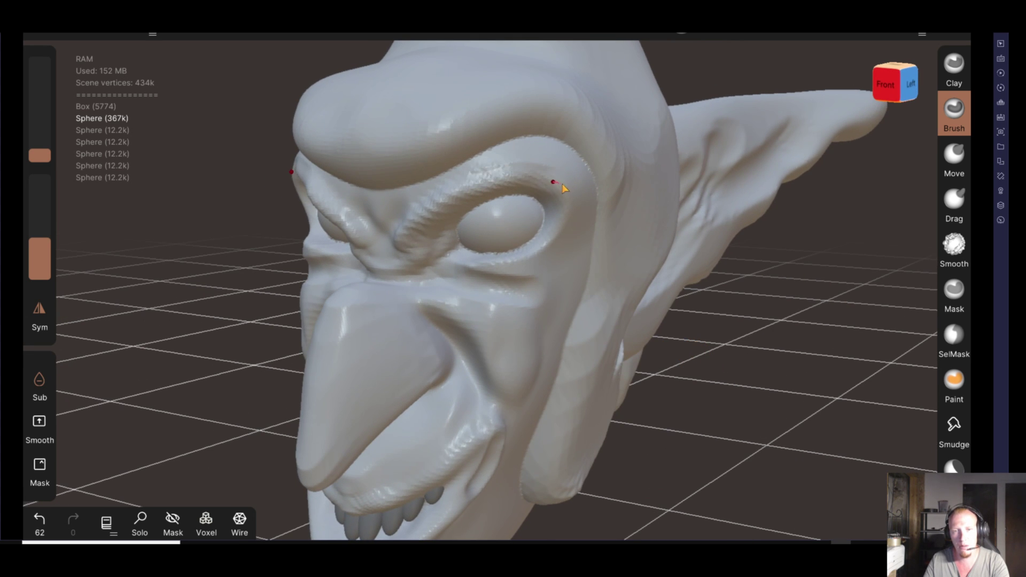
click(39, 522)
mouse_move(433, 211)
mouse_down()
mouse_move(542, 178)
mouse_move(565, 201)
mouse_up()
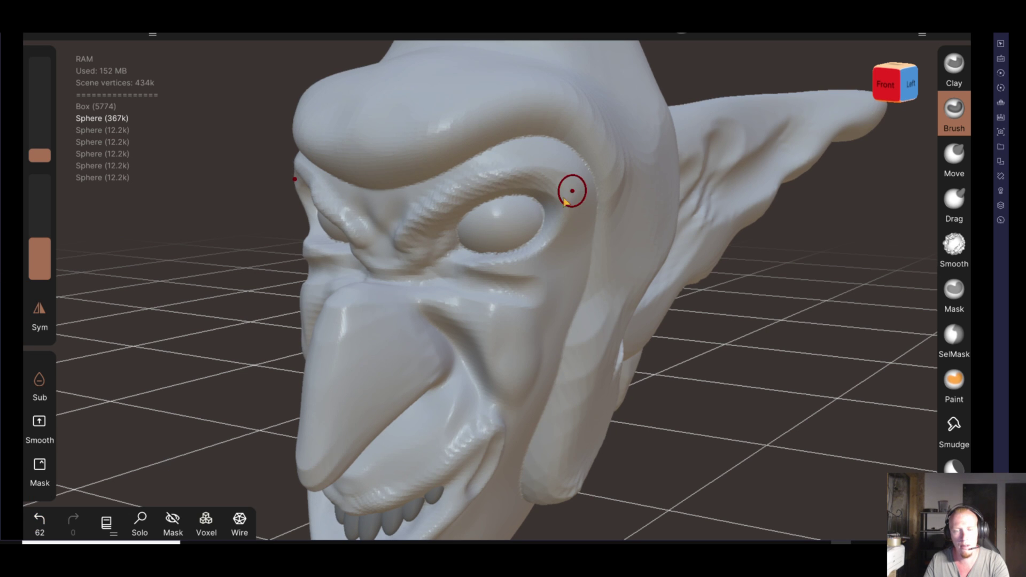
Try creases under the eye and beside the nose, undoing the unwanted strokes
drag(414, 303, 505, 293)
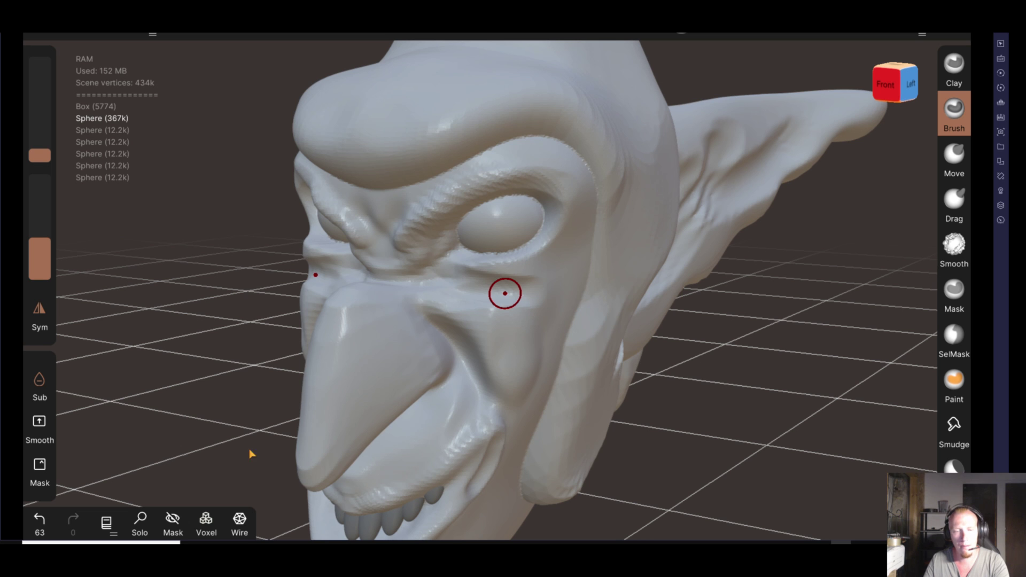
click(40, 521)
mouse_move(631, 394)
mouse_down()
mouse_move(841, 451)
mouse_move(774, 310)
mouse_move(664, 367)
mouse_move(765, 355)
mouse_move(726, 376)
mouse_move(758, 373)
mouse_up()
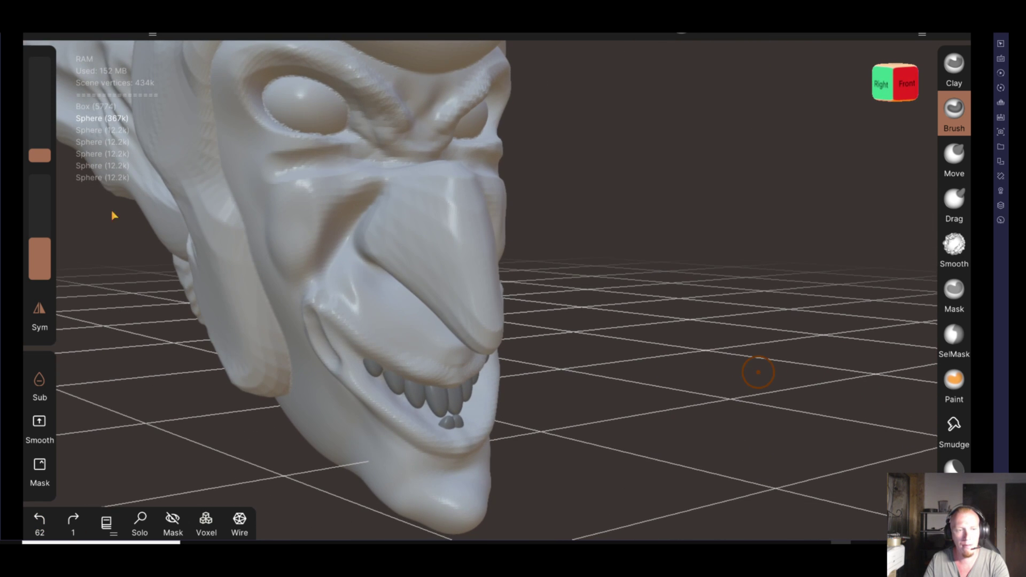
mouse_move(360, 229)
mouse_down()
mouse_move(313, 289)
mouse_move(315, 278)
mouse_up()
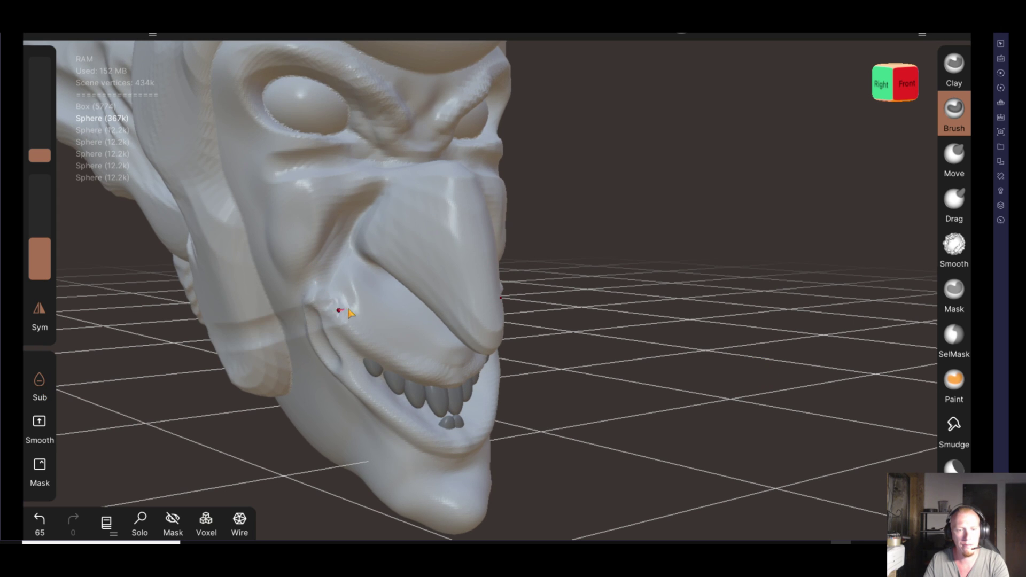
click(39, 522)
mouse_move(590, 342)
mouse_down()
mouse_move(701, 297)
mouse_move(657, 345)
mouse_move(339, 335)
mouse_up()
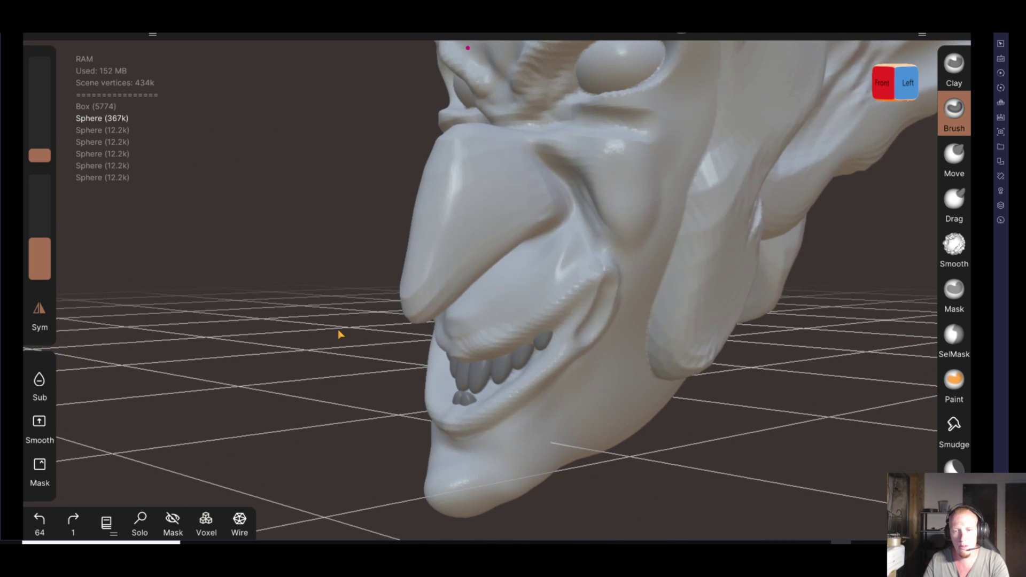
Reshape the upper lip edge and pull both mouth corners up into a grin
key(shift)
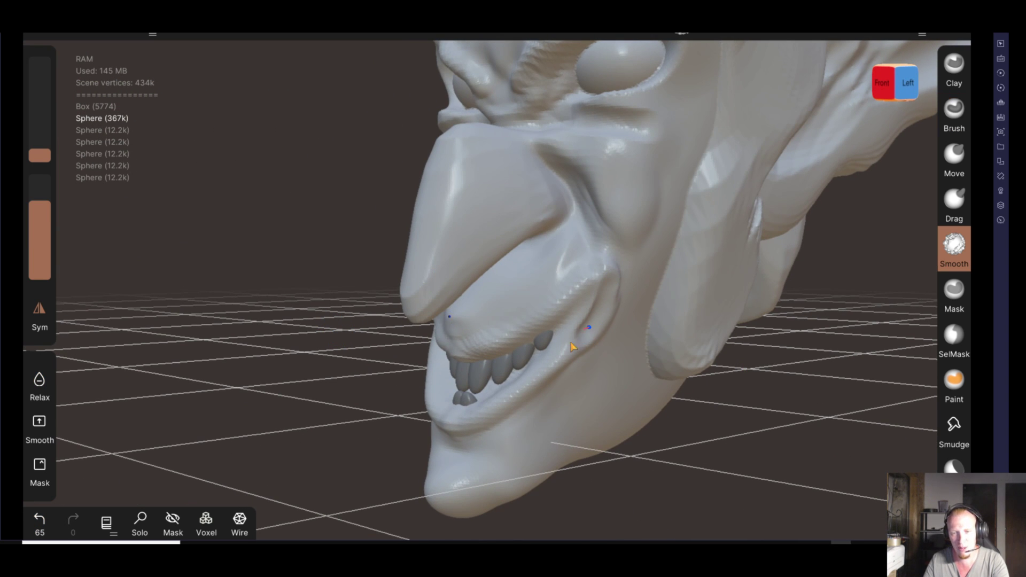
drag(738, 411, 703, 343)
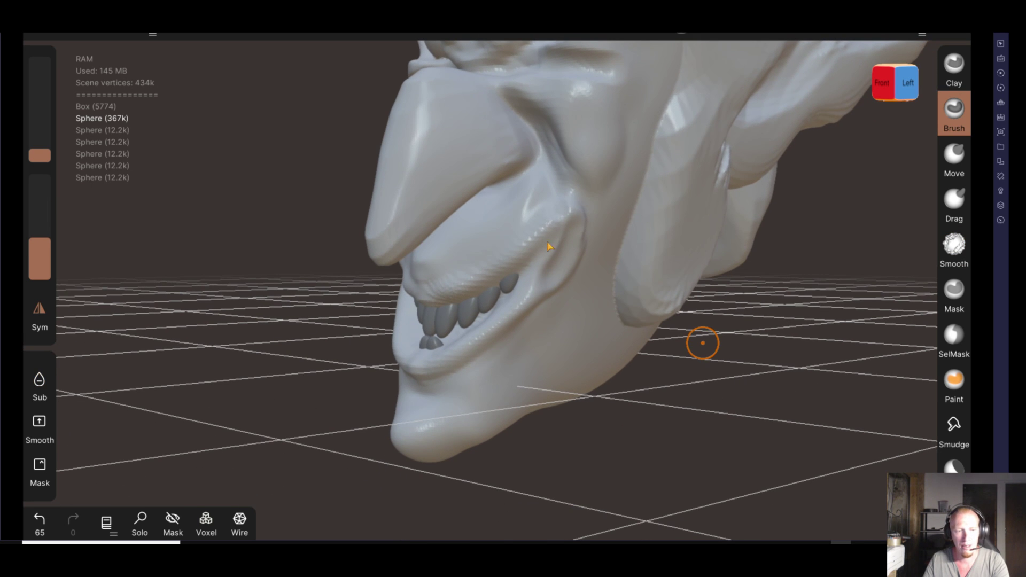
mouse_move(557, 218)
mouse_down()
mouse_move(500, 277)
mouse_move(410, 291)
mouse_up()
drag(640, 397, 571, 260)
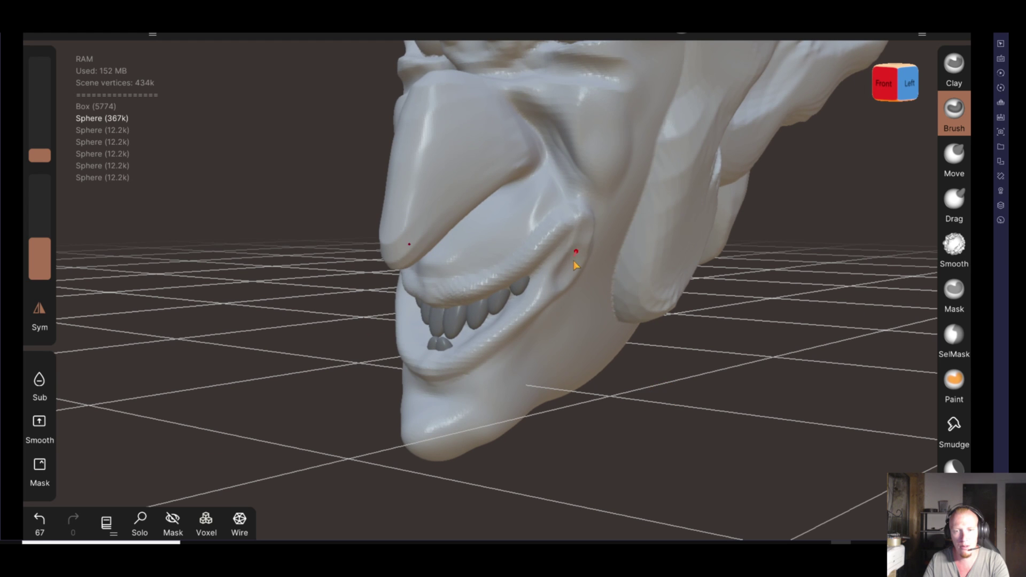
mouse_move(311, 391)
mouse_down()
mouse_move(219, 404)
mouse_move(401, 378)
mouse_up()
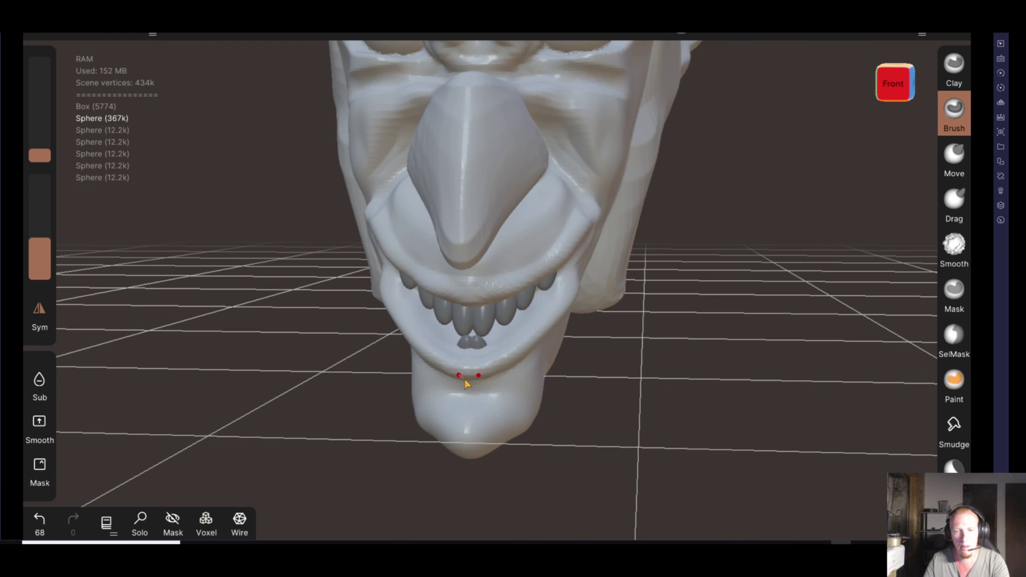
drag(384, 407, 550, 405)
mouse_move(576, 373)
mouse_down()
mouse_move(327, 221)
mouse_move(385, 284)
mouse_move(369, 235)
mouse_up()
drag(384, 280, 389, 238)
Sculpt and smooth the nose bridge ridge with a larger brush, discarding a stray cheek stroke
drag(264, 332, 273, 327)
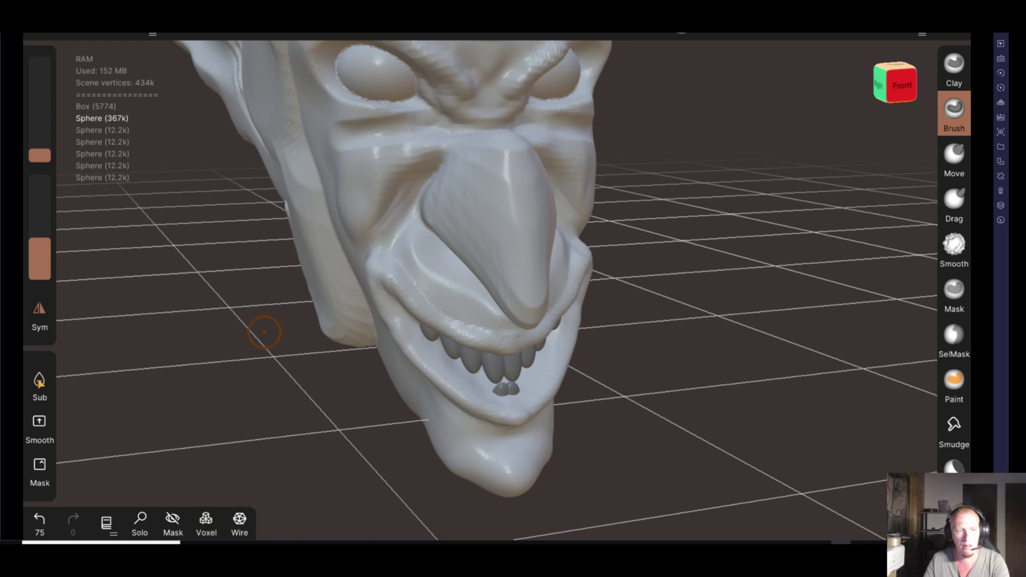
drag(202, 360, 393, 357)
drag(448, 166, 493, 185)
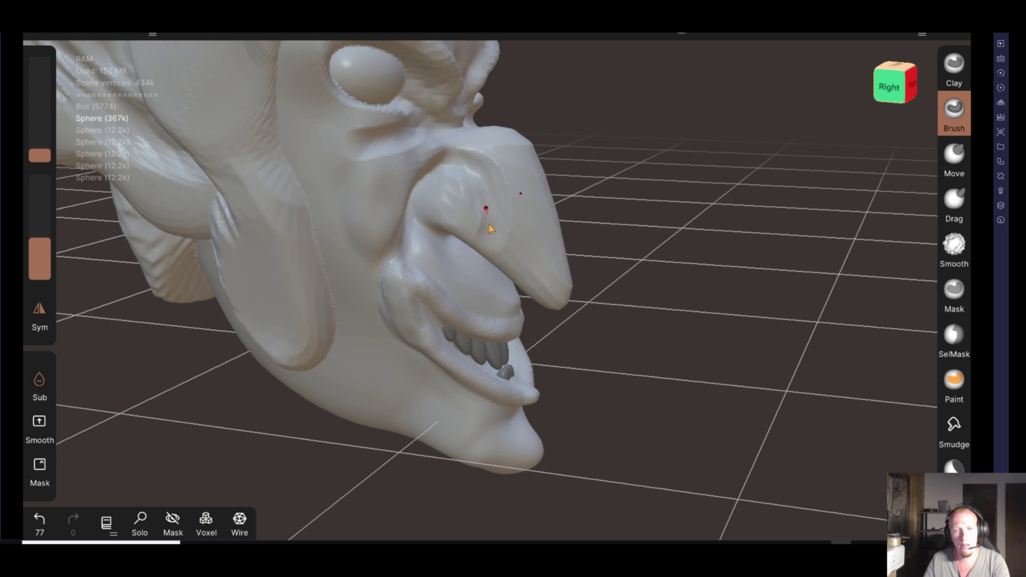
drag(486, 239, 452, 155)
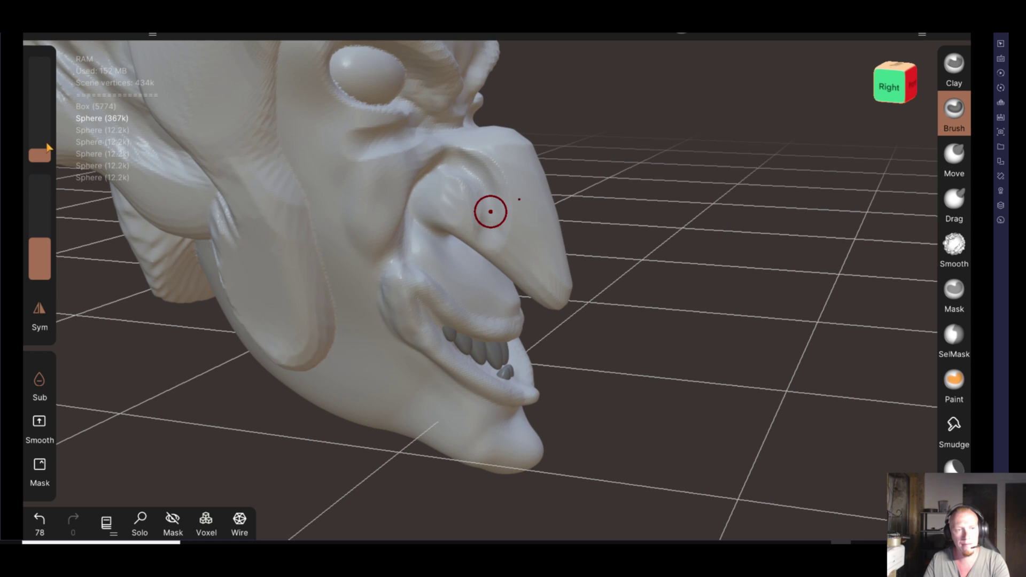
drag(47, 148, 47, 122)
shift+drag(469, 170, 497, 198)
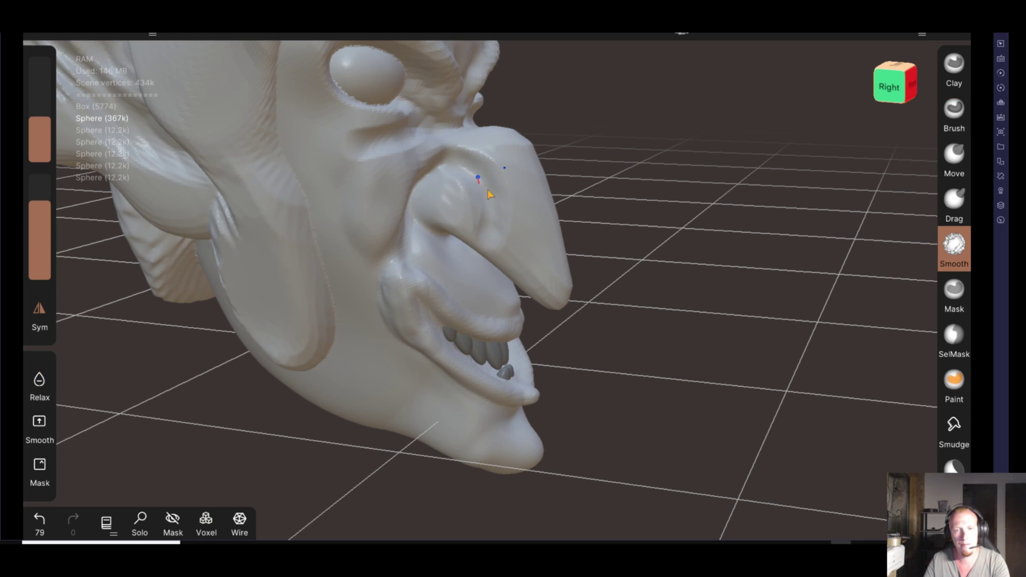
drag(637, 259, 311, 224)
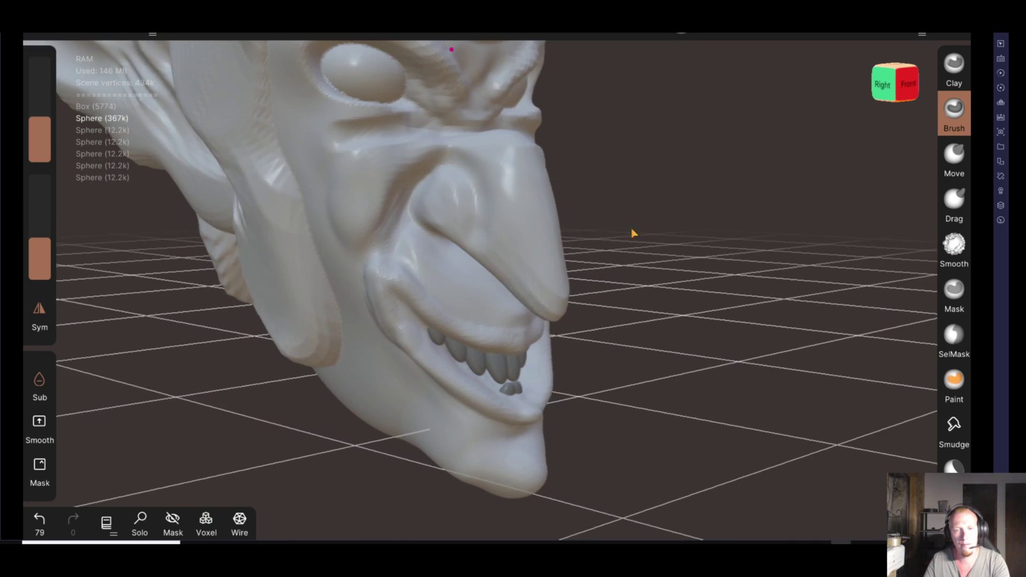
drag(694, 305, 672, 346)
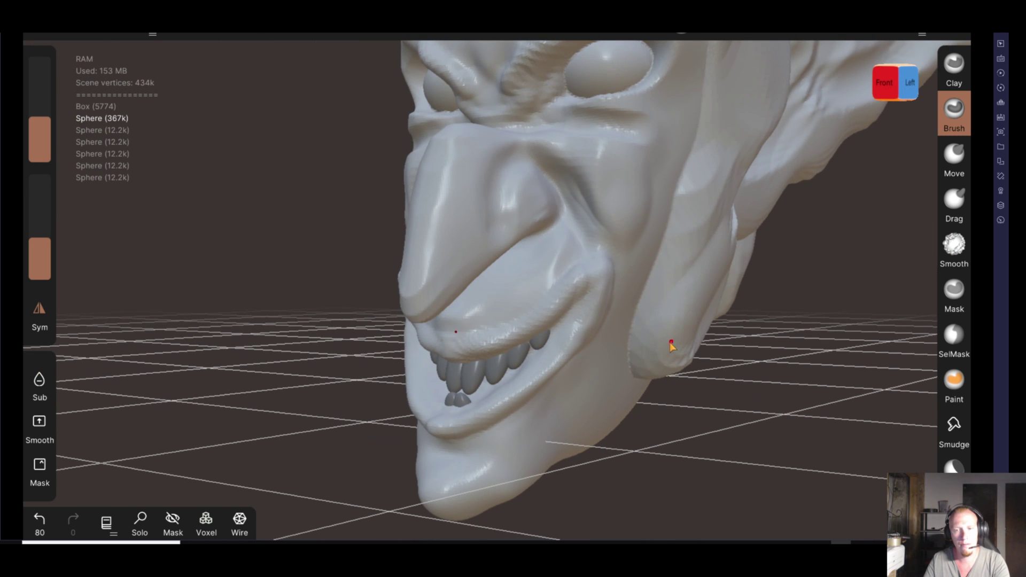
click(39, 521)
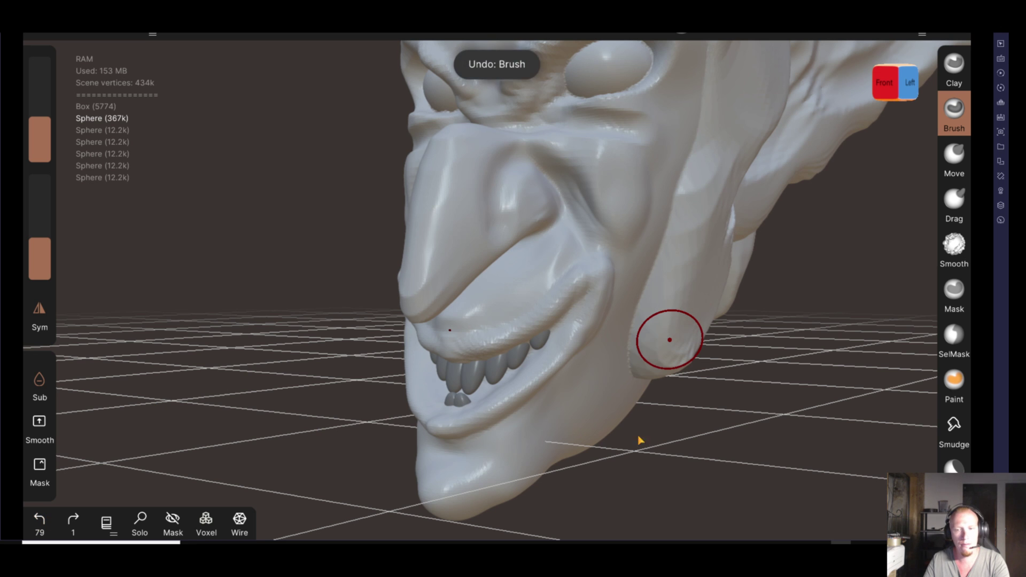
mouse_move(740, 417)
mouse_down()
mouse_move(609, 518)
mouse_move(650, 339)
mouse_up()
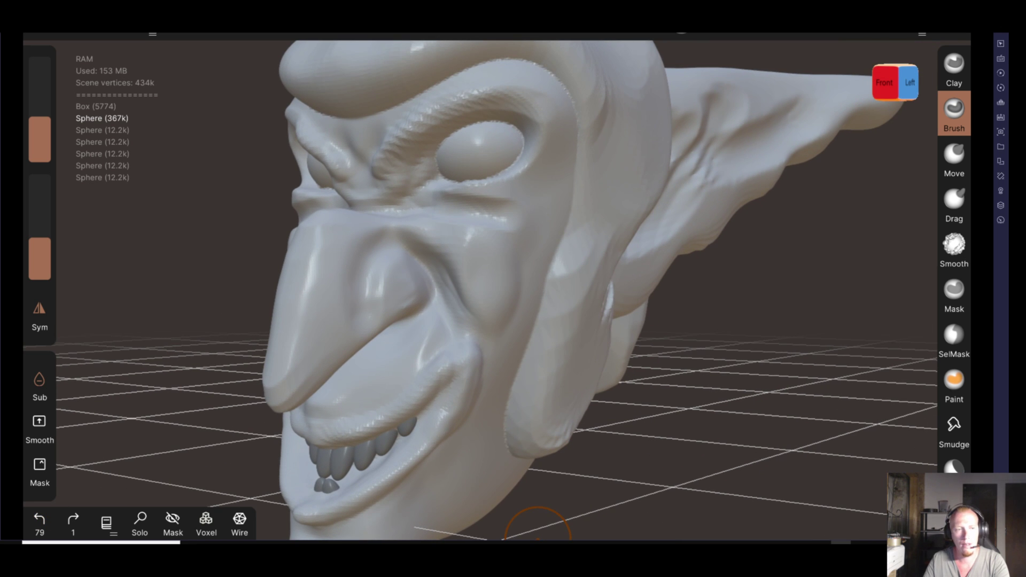
Set the Brush to radius 12 and 43% strength, and add a fine brow-ridge stroke
drag(39, 149, 44, 134)
drag(38, 135, 38, 180)
drag(40, 241, 40, 238)
drag(393, 111, 409, 105)
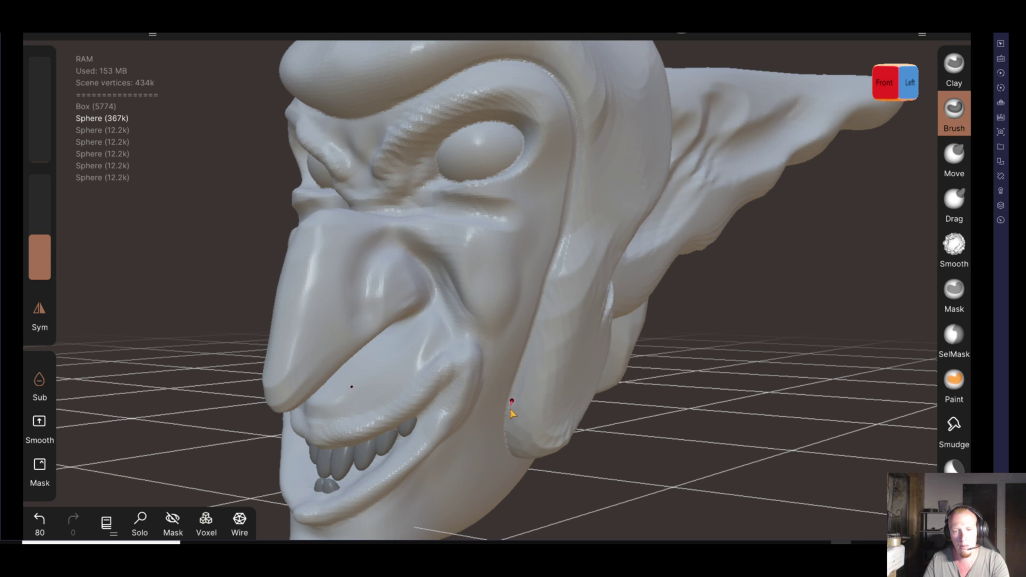
Raise the stroke strength to about 54% and turn the head back to the front
mouse_move(522, 421)
mouse_down()
mouse_move(808, 302)
mouse_move(772, 339)
mouse_move(614, 353)
mouse_move(520, 282)
mouse_up()
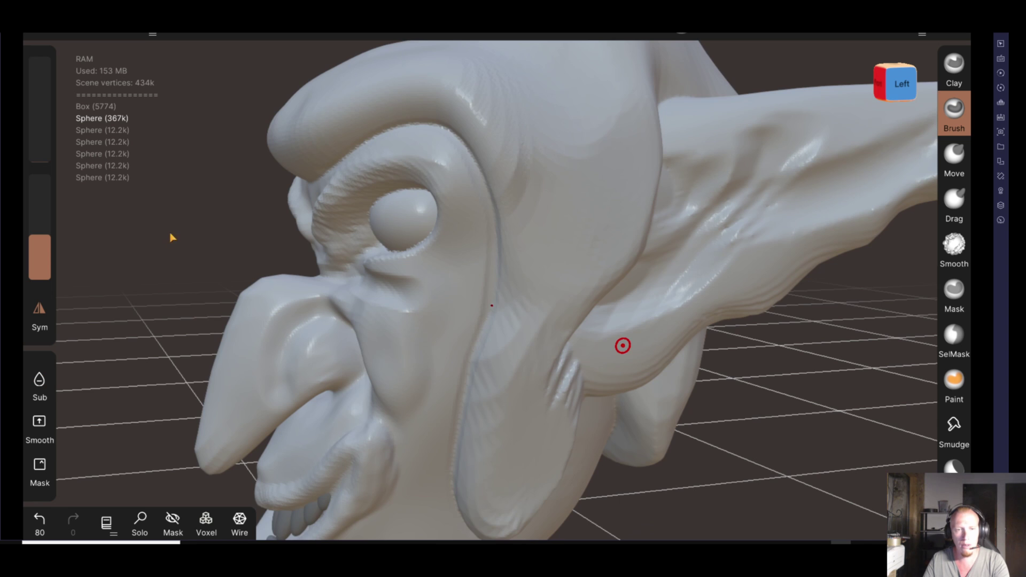
drag(177, 261, 246, 236)
click(49, 234)
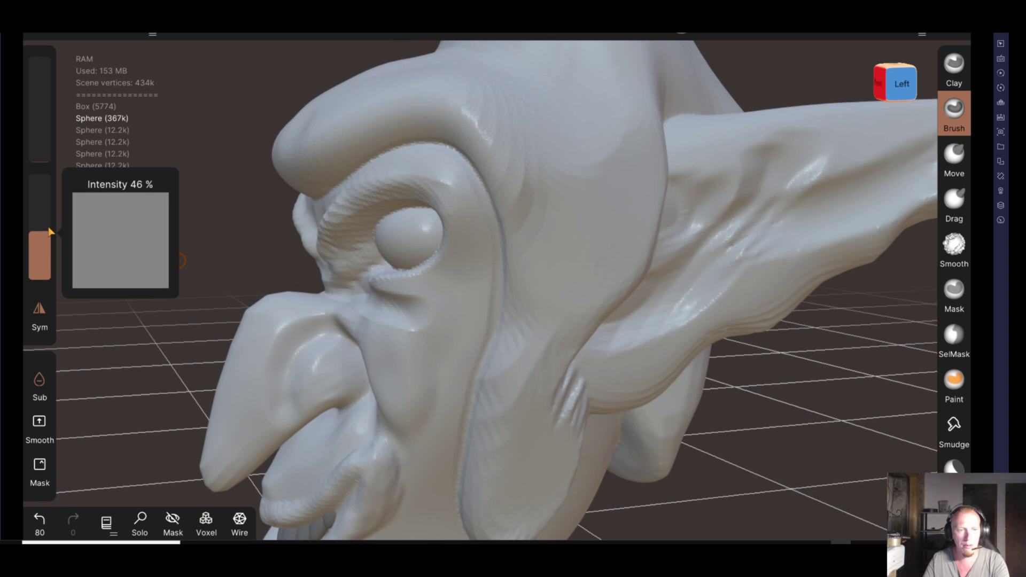
drag(53, 230, 53, 221)
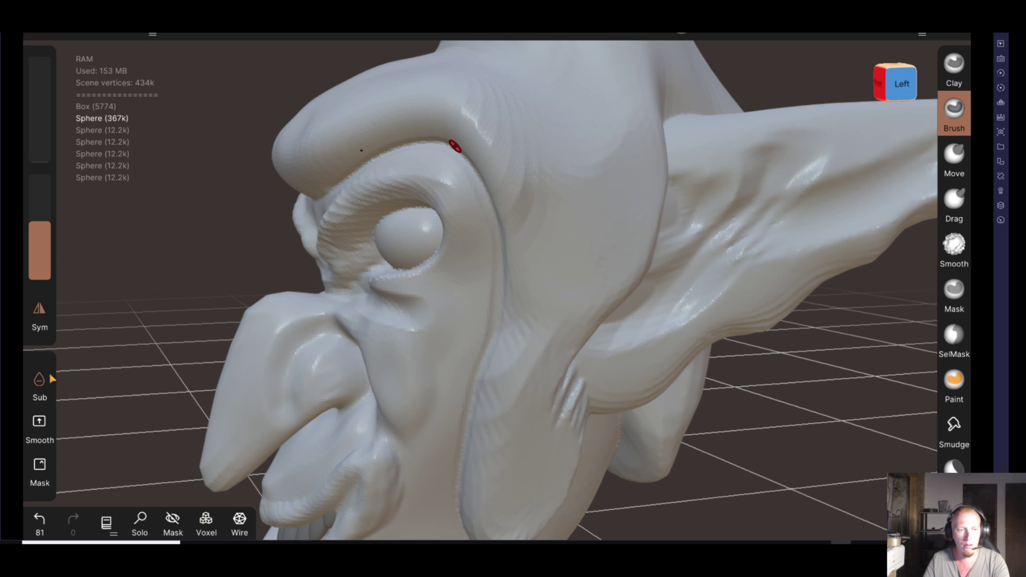
drag(213, 294, 689, 269)
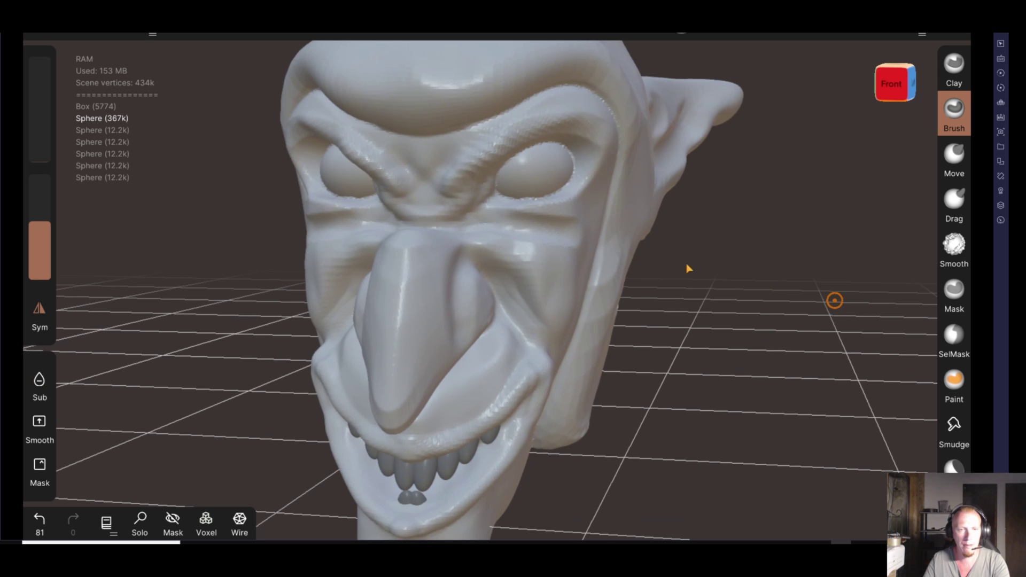
scroll(962, 300, down, 1)
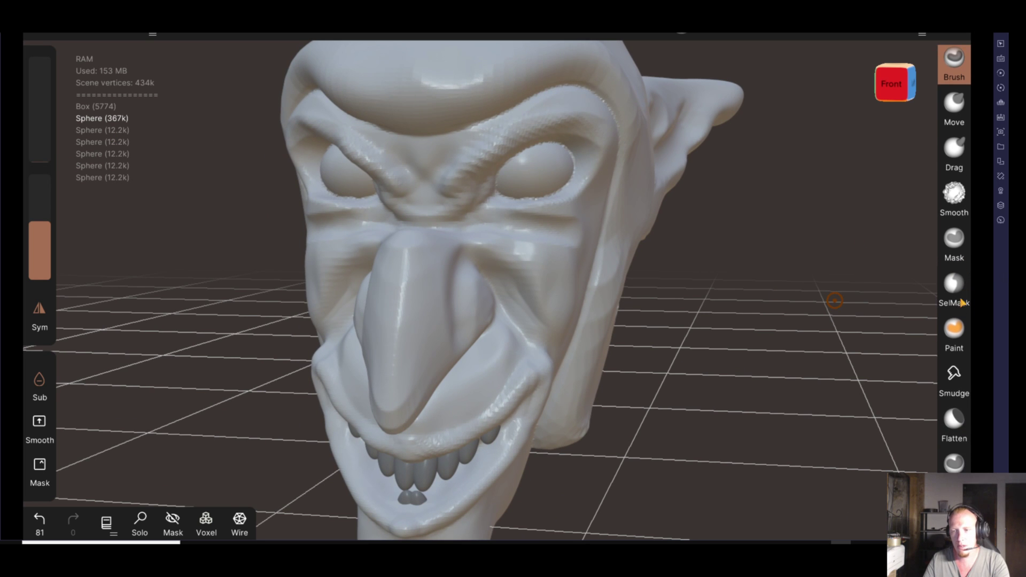
Select Flatten with a larger radius and plane down the forehead bump
click(954, 420)
drag(855, 385, 861, 473)
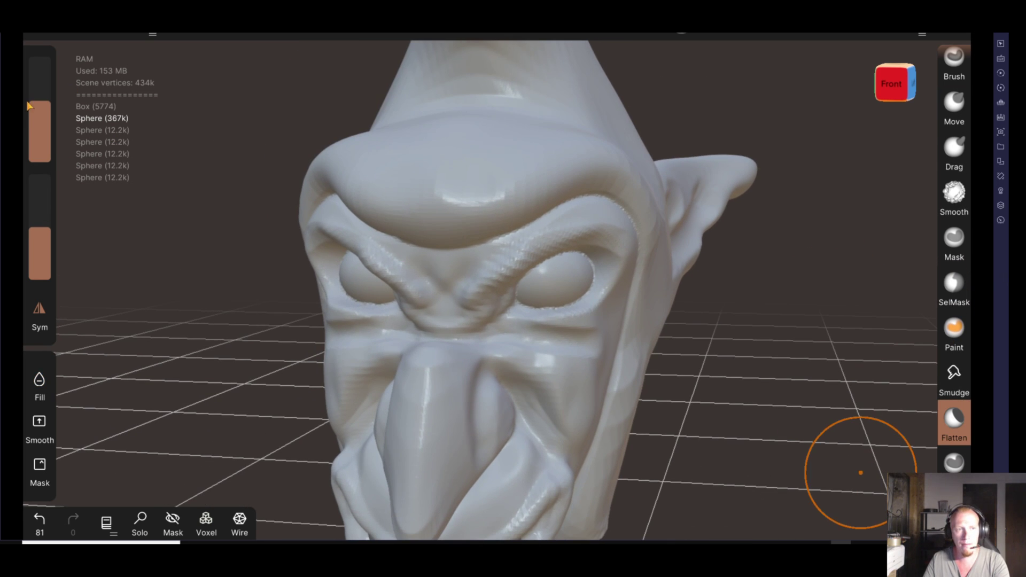
drag(29, 106, 31, 92)
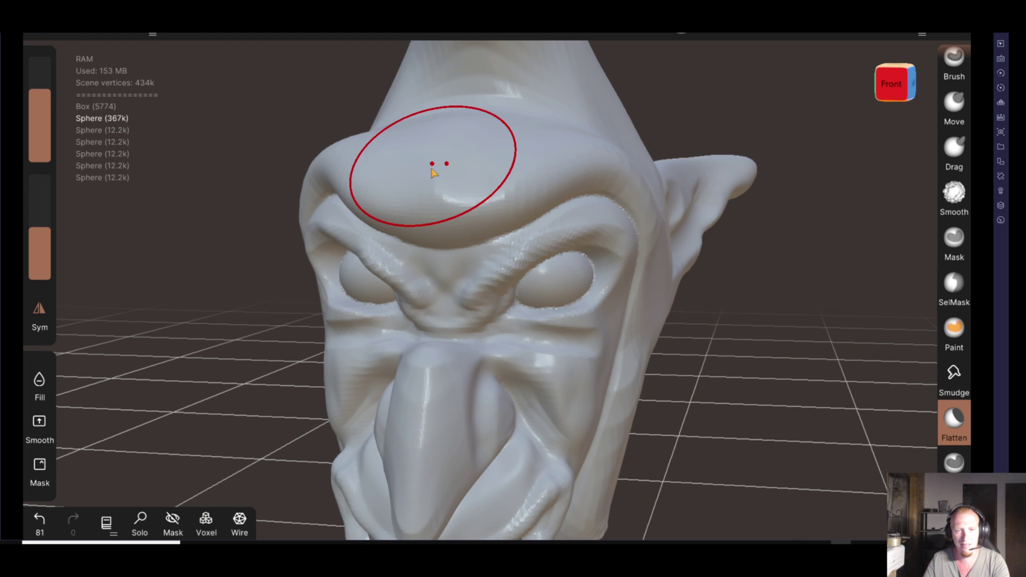
drag(432, 168, 439, 176)
drag(394, 148, 492, 149)
mouse_move(359, 137)
mouse_down()
mouse_move(561, 137)
mouse_move(584, 149)
mouse_move(533, 153)
mouse_move(552, 150)
mouse_up()
mouse_move(257, 130)
mouse_down()
mouse_move(412, 155)
mouse_move(256, 137)
mouse_move(203, 194)
mouse_move(385, 142)
mouse_move(184, 264)
mouse_move(259, 316)
mouse_move(321, 263)
mouse_move(447, 246)
mouse_move(518, 214)
mouse_move(504, 230)
mouse_up()
Smooth and flatten the hood underside, central ridge and folds, undoing bad strokes
key(shift)
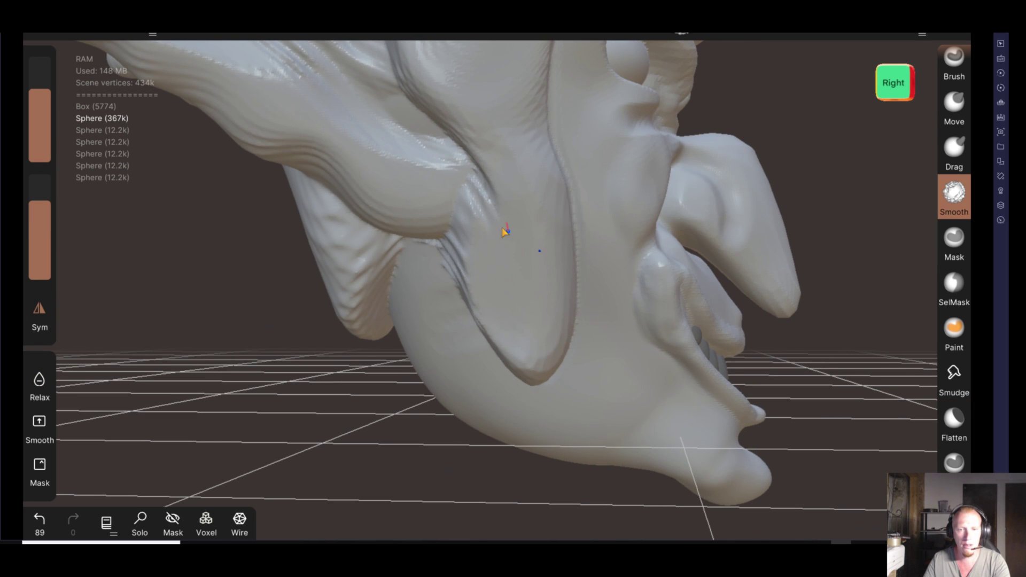
mouse_move(567, 305)
shift+mouse_down()
mouse_move(522, 332)
mouse_move(513, 308)
shift+mouse_up()
drag(508, 230, 504, 149)
drag(320, 171, 337, 244)
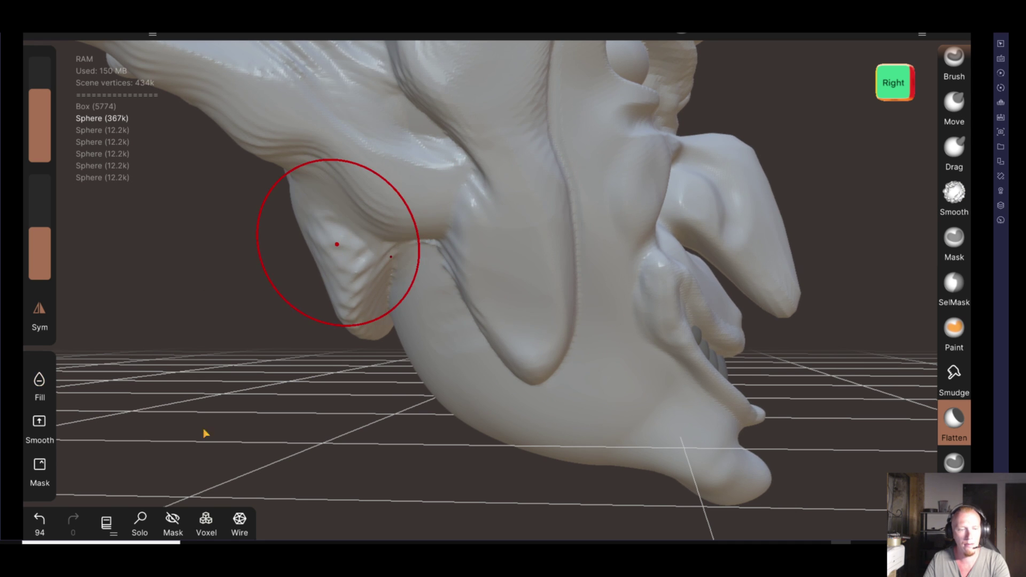
click(40, 518)
mouse_move(236, 437)
mouse_down()
mouse_move(286, 316)
mouse_move(287, 541)
mouse_move(275, 521)
mouse_up()
mouse_move(469, 209)
mouse_down()
mouse_move(473, 199)
mouse_move(477, 215)
mouse_move(401, 394)
mouse_move(366, 382)
mouse_move(231, 380)
mouse_up()
drag(550, 341, 544, 336)
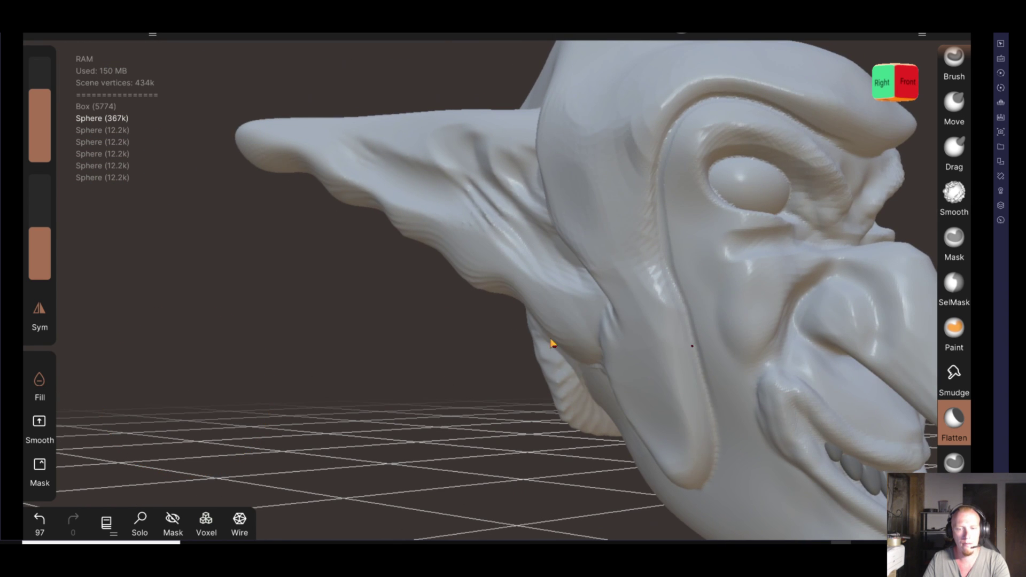
click(34, 526)
Smooth the side of the head and orbit around to review the top
key(shift)
mouse_move(571, 402)
mouse_down()
mouse_move(417, 435)
mouse_move(568, 142)
mouse_up()
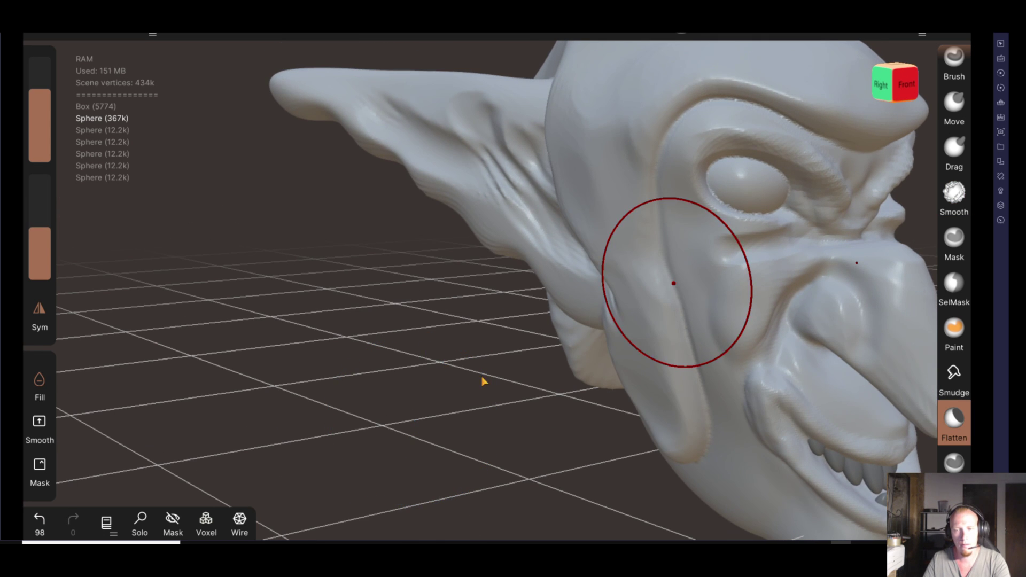
drag(481, 380, 64, 297)
mouse_move(687, 328)
mouse_down()
mouse_move(259, 321)
mouse_move(373, 400)
mouse_move(333, 450)
mouse_up()
mouse_move(408, 335)
mouse_down()
mouse_move(442, 339)
mouse_move(447, 323)
mouse_up()
mouse_move(451, 298)
mouse_down()
mouse_move(667, 445)
mouse_move(802, 453)
mouse_move(740, 328)
mouse_move(652, 230)
mouse_move(679, 389)
mouse_move(809, 409)
mouse_move(795, 397)
mouse_up()
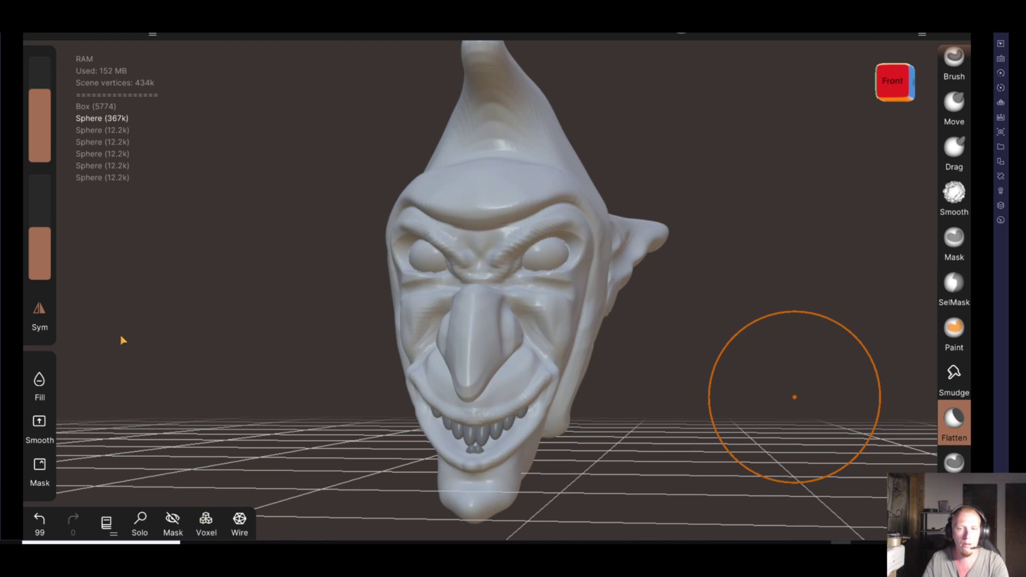
Use the Move tool to pull the brow and eye sockets up and outward, undoing one stroke
click(951, 104)
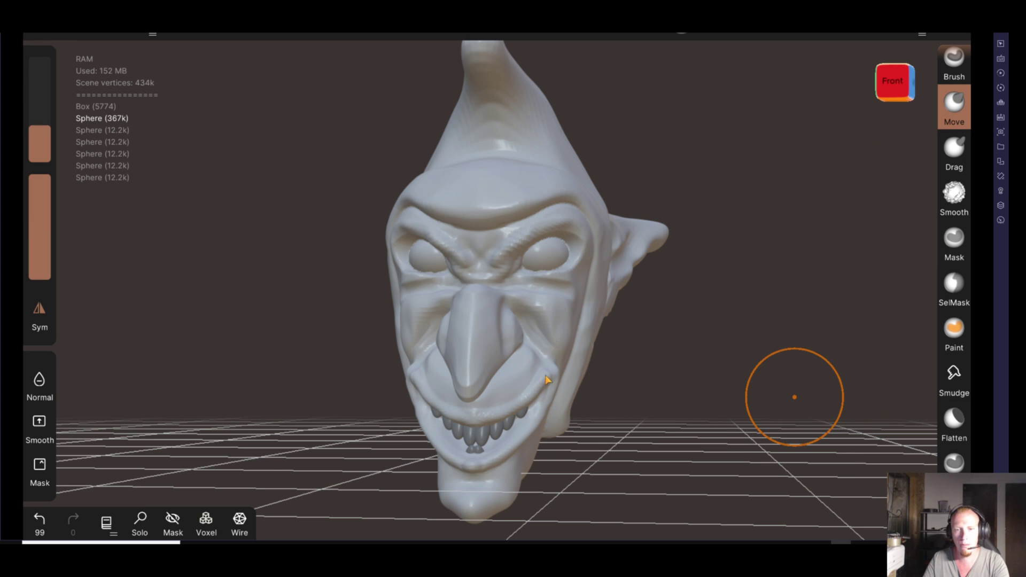
drag(543, 242, 578, 224)
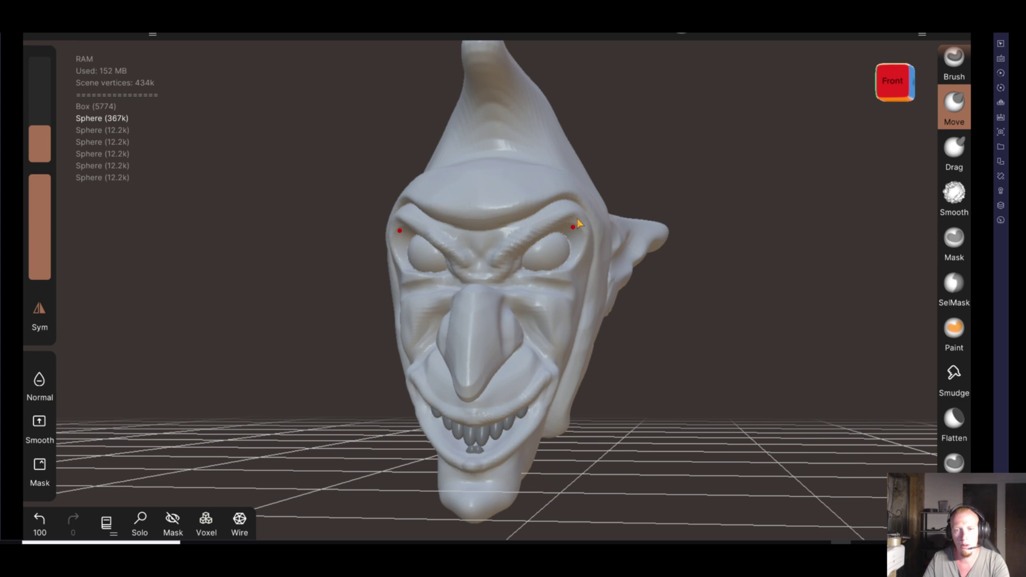
drag(567, 275, 567, 265)
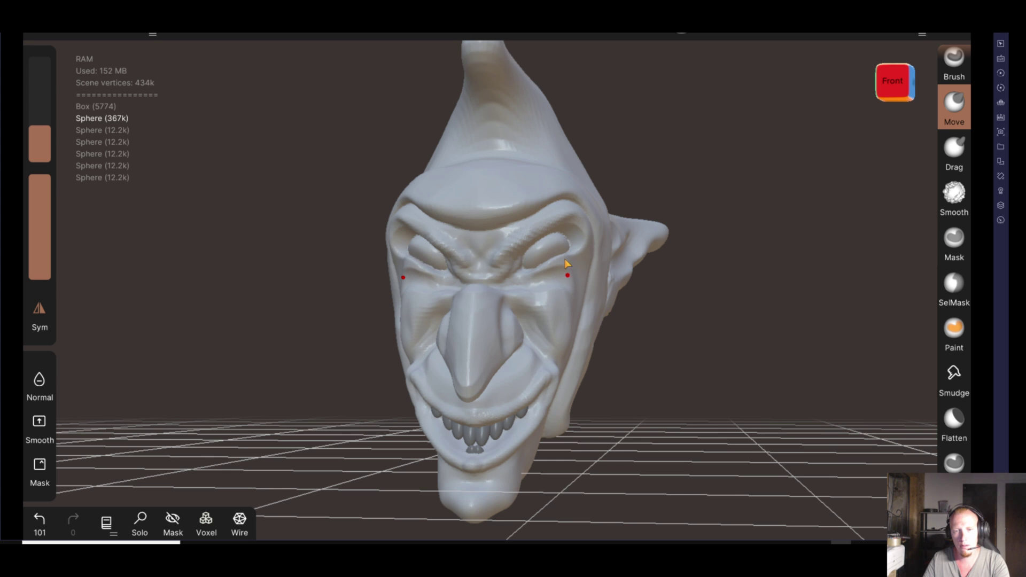
mouse_move(725, 412)
mouse_down()
mouse_move(472, 438)
mouse_move(751, 422)
mouse_up()
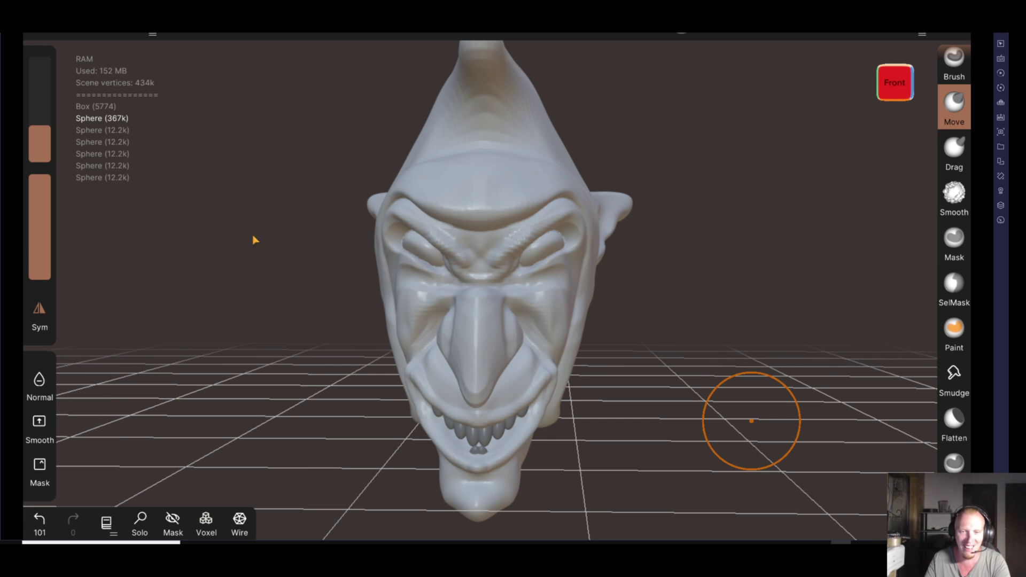
click(39, 521)
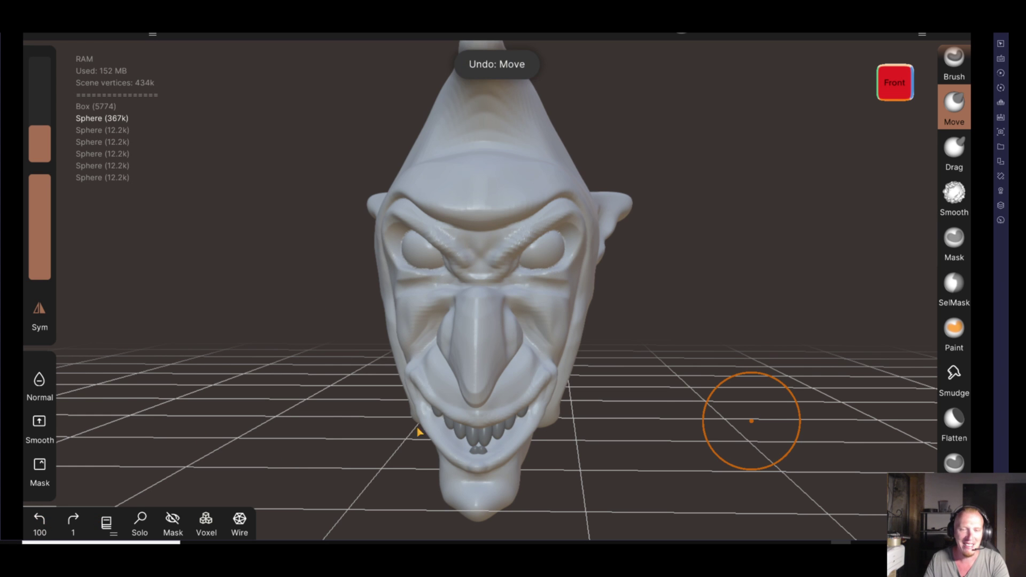
drag(666, 396, 580, 408)
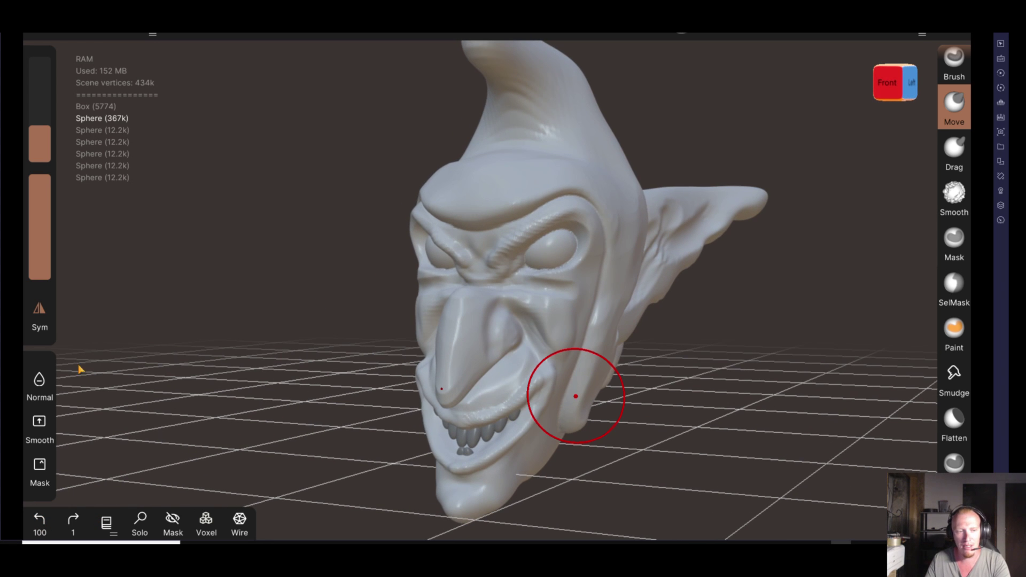
Enlarge the Move radius to 75, push beside the eye outward, then reduce radius to 27
drag(46, 140, 45, 125)
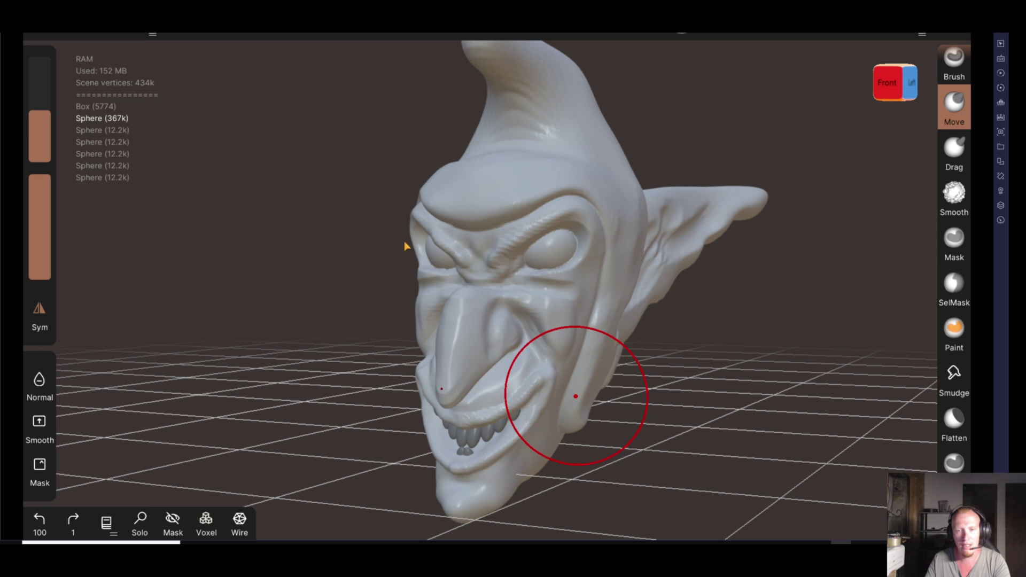
mouse_move(560, 293)
mouse_down()
mouse_move(572, 282)
mouse_move(529, 230)
mouse_up()
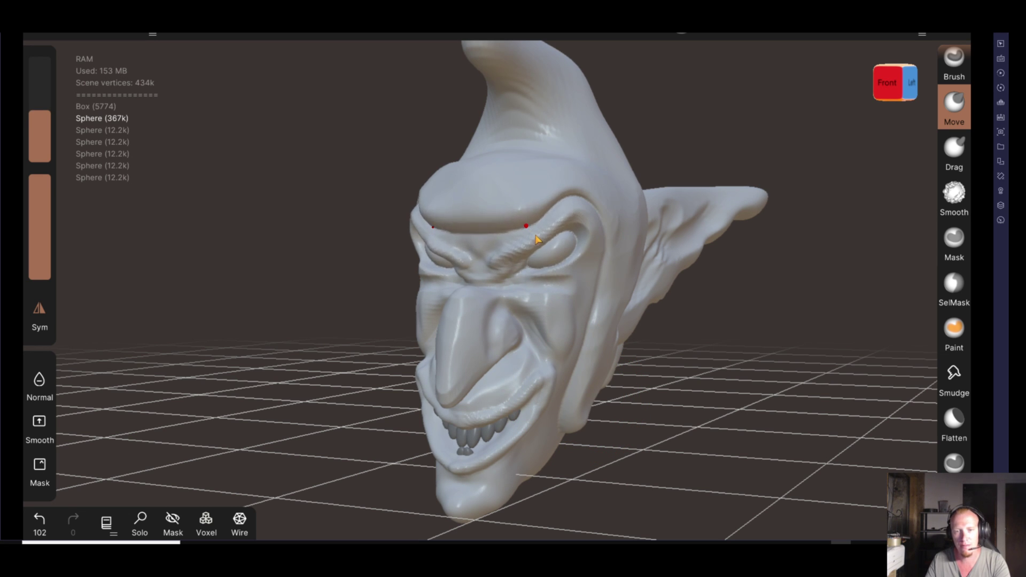
mouse_move(733, 489)
mouse_down()
mouse_move(747, 470)
mouse_move(802, 469)
mouse_move(721, 428)
mouse_move(698, 351)
mouse_move(661, 394)
mouse_move(517, 419)
mouse_move(508, 412)
mouse_move(507, 293)
mouse_up()
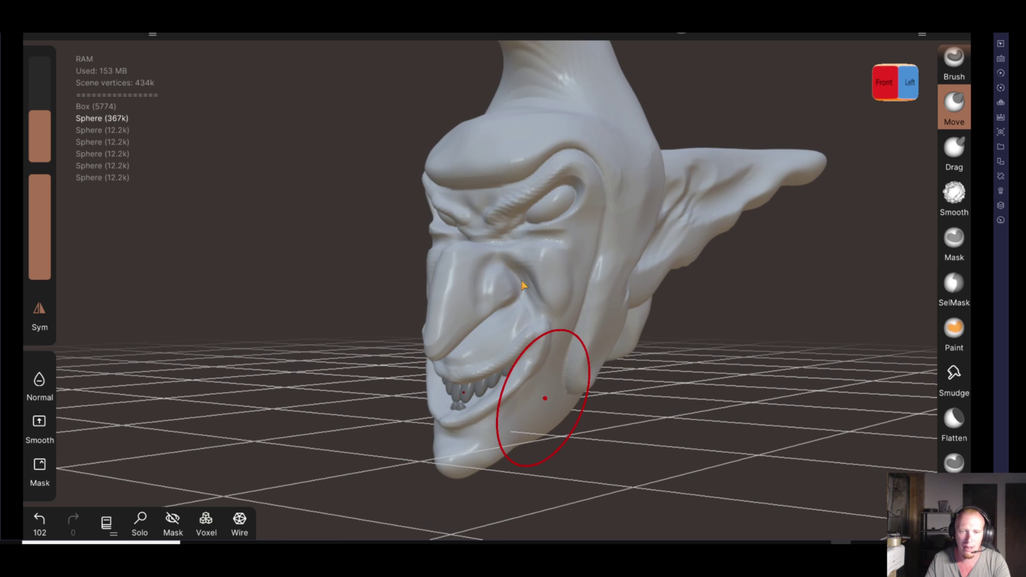
drag(634, 417, 752, 438)
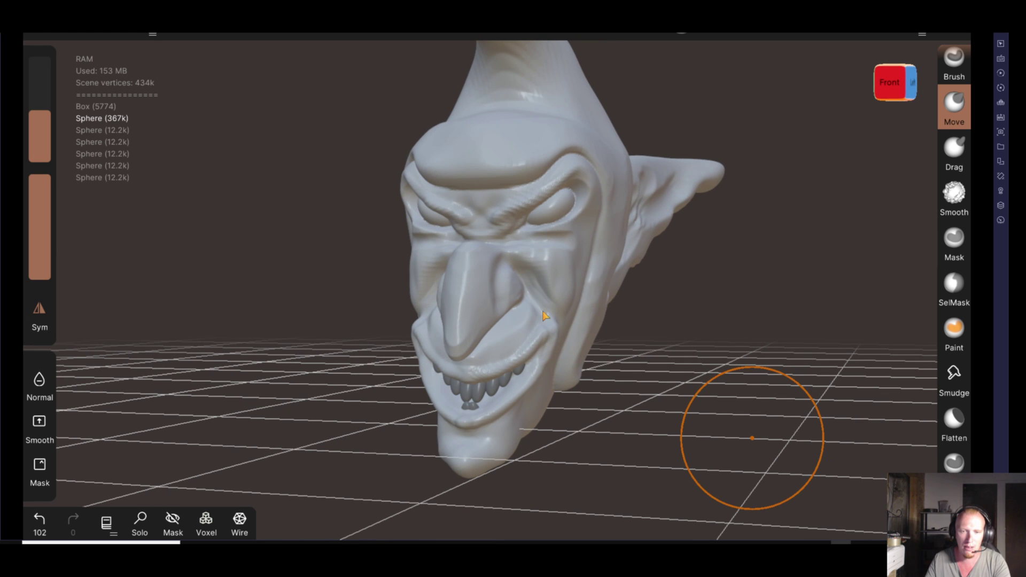
drag(42, 123, 39, 157)
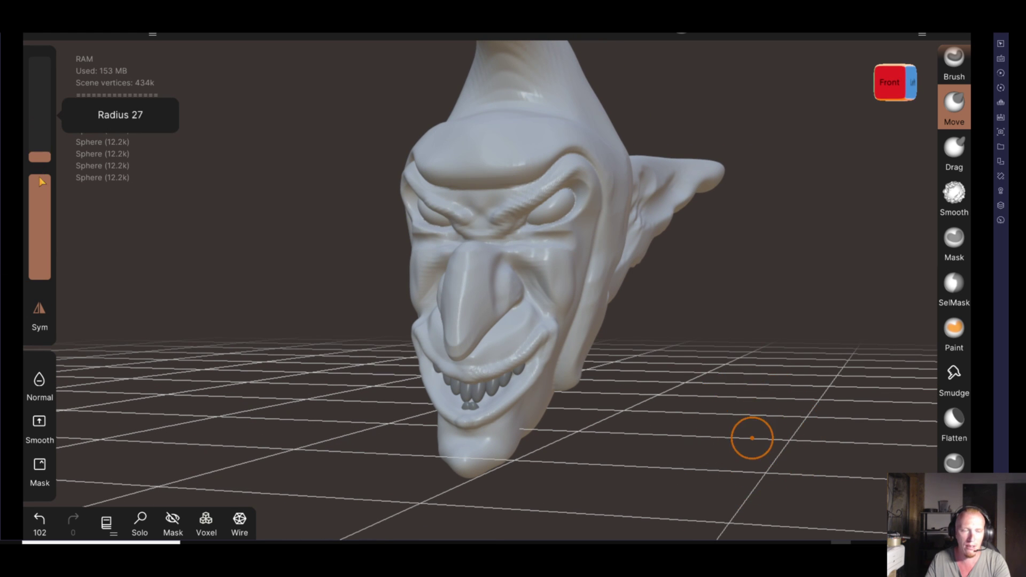
mouse_move(646, 449)
mouse_down()
mouse_move(676, 450)
mouse_move(710, 423)
mouse_move(677, 423)
mouse_up()
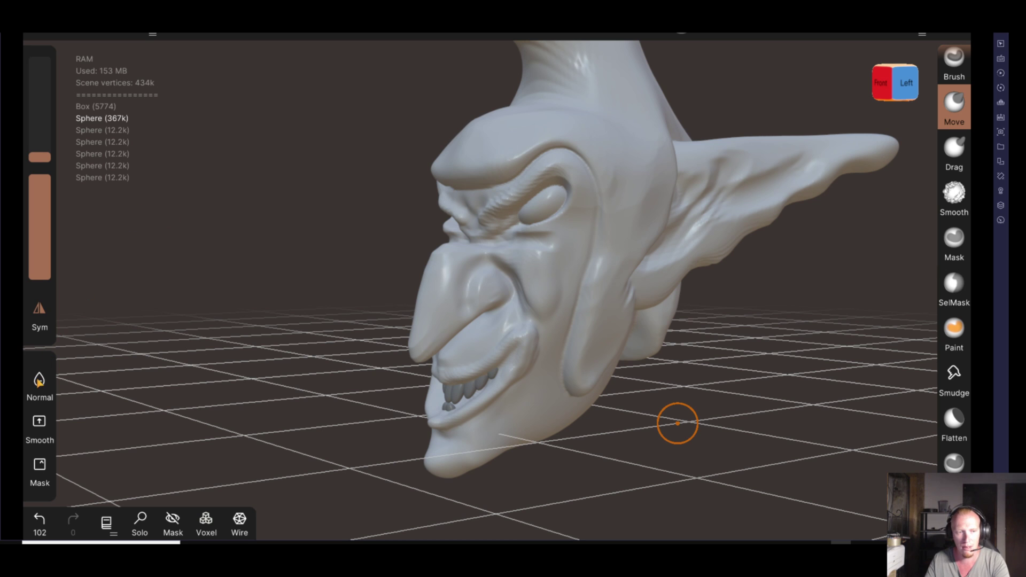
Switch to the standard Brush at 45% intensity and radius 16, and smooth the cheek crease
scroll(959, 104, up, 1)
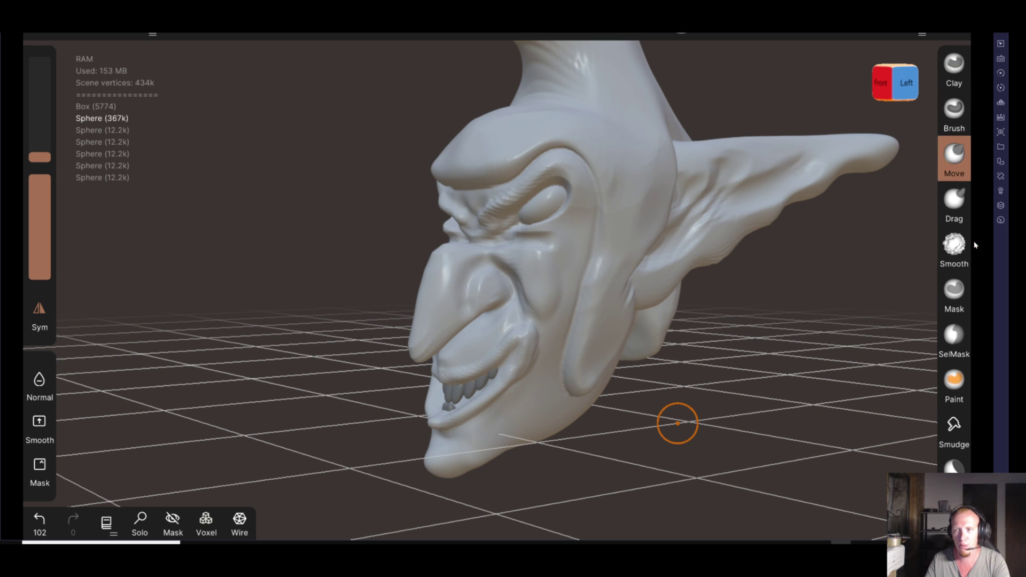
click(952, 106)
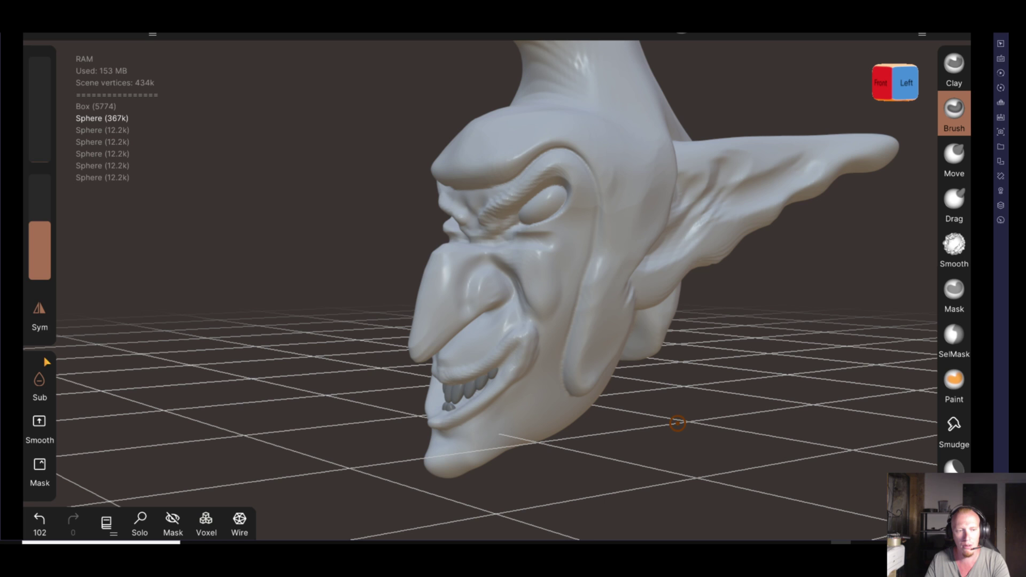
drag(41, 212, 40, 210)
drag(37, 143, 37, 152)
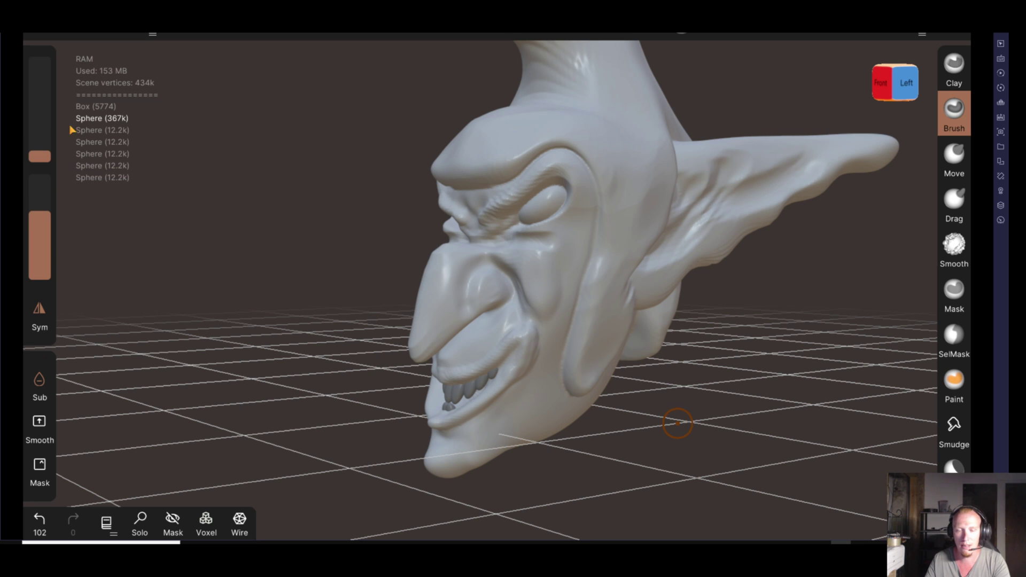
key(shift)
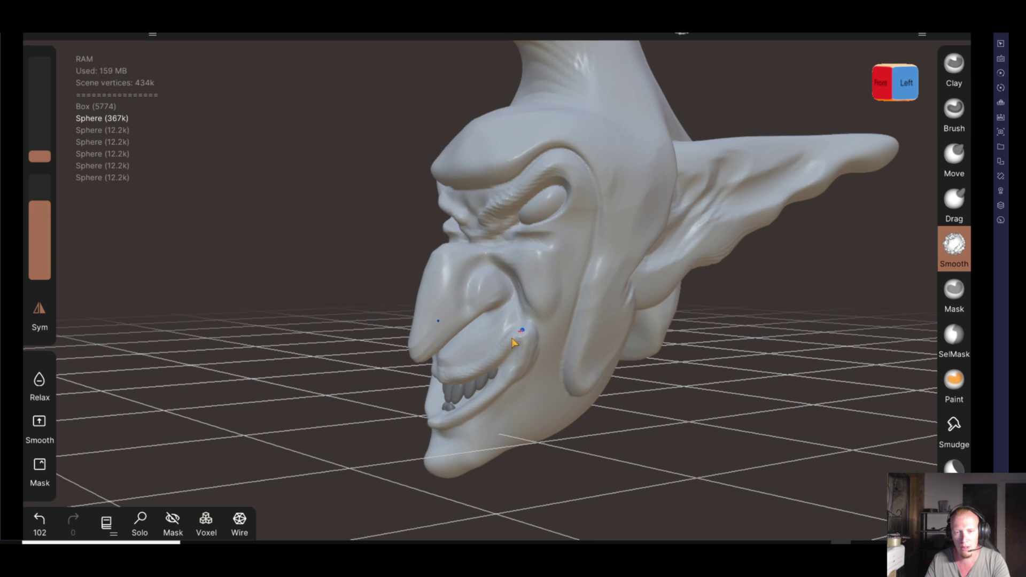
shift+drag(533, 336, 526, 345)
drag(607, 449, 598, 446)
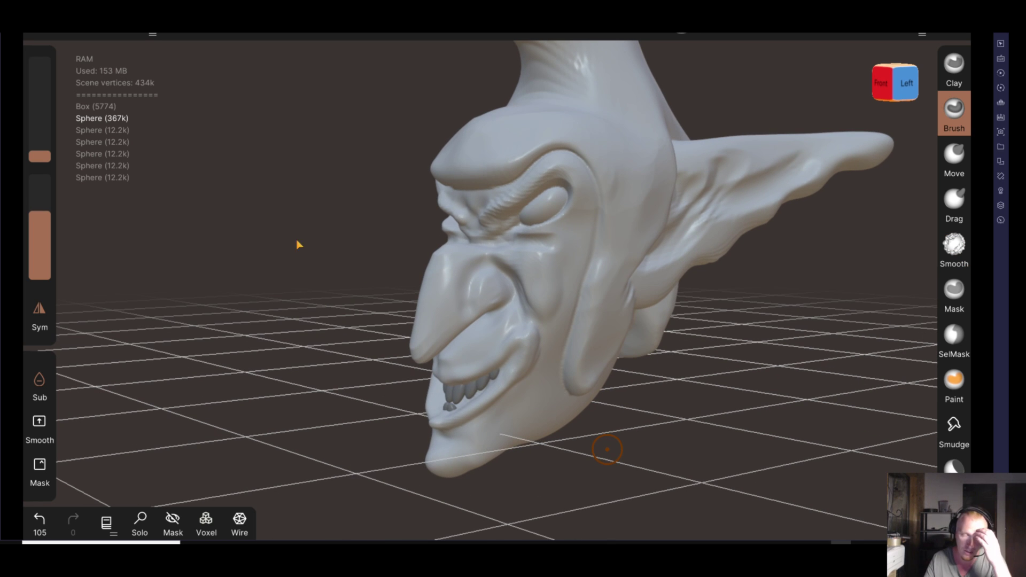
Enlarge the radius to 29 and stroke across the cheek and the mouth corner
drag(66, 152, 66, 125)
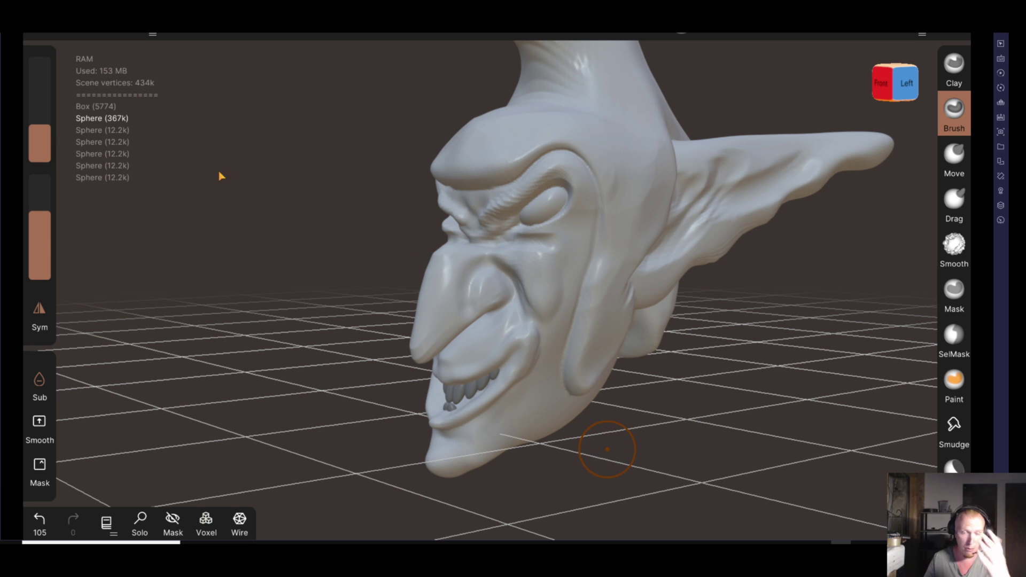
drag(557, 333, 554, 348)
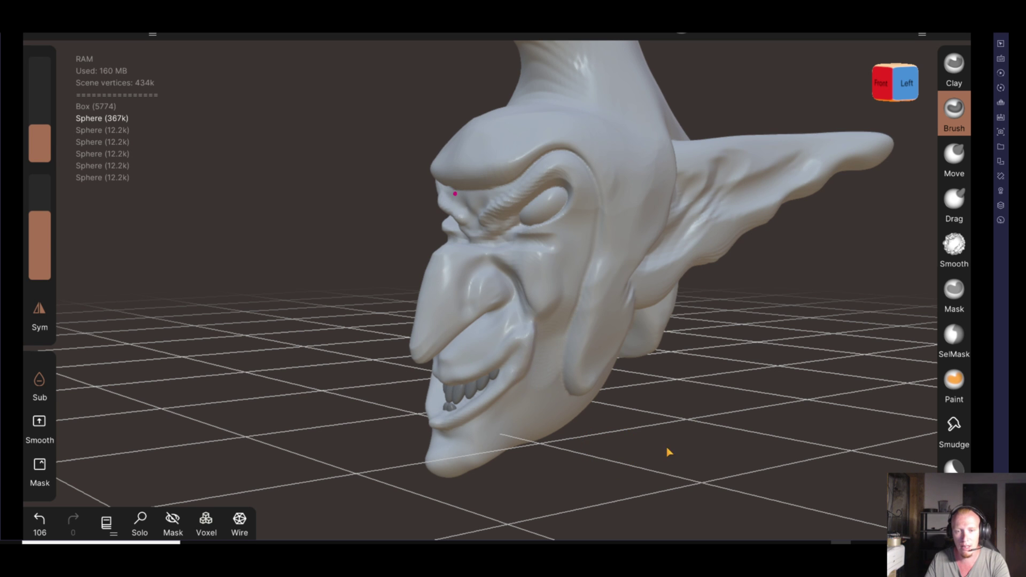
drag(666, 451, 590, 444)
drag(549, 383, 508, 412)
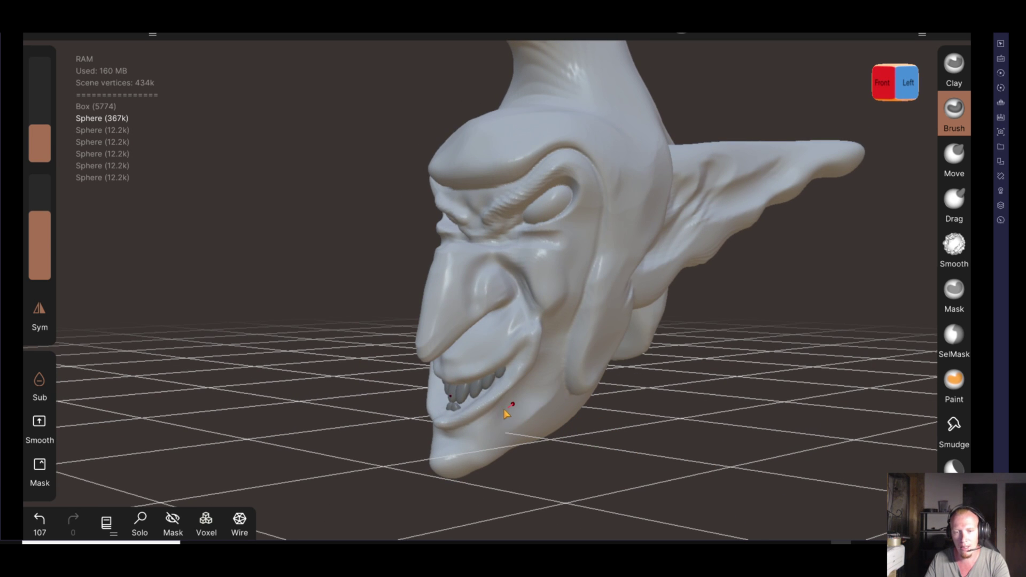
mouse_move(619, 442)
mouse_down()
mouse_move(719, 433)
mouse_move(702, 449)
mouse_move(690, 423)
mouse_move(710, 426)
mouse_up()
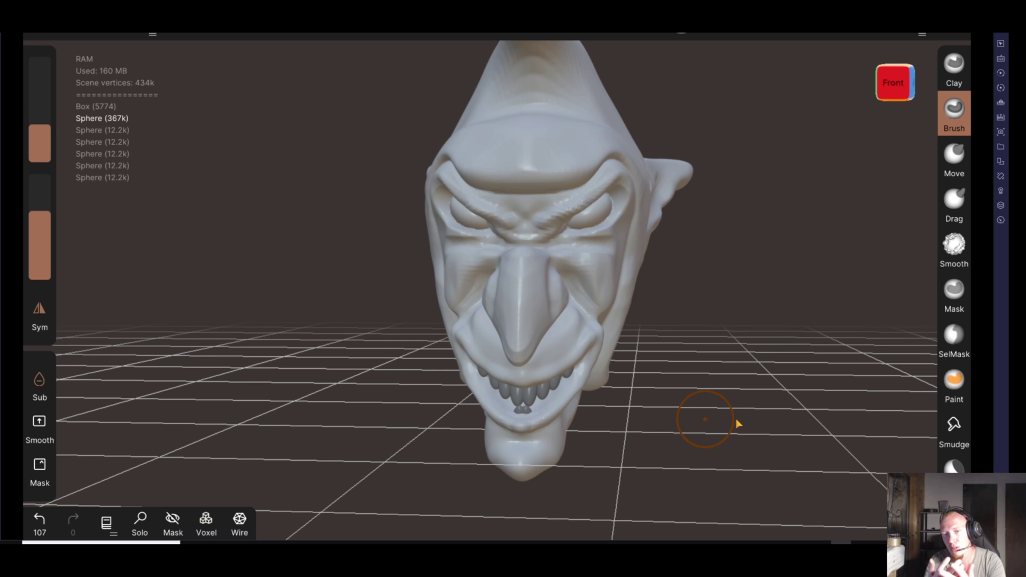
mouse_move(737, 422)
mouse_down()
mouse_move(689, 274)
mouse_move(800, 350)
mouse_move(736, 499)
mouse_move(722, 467)
mouse_move(721, 406)
mouse_move(717, 462)
mouse_move(677, 409)
mouse_move(599, 399)
mouse_up()
mouse_move(703, 424)
mouse_down()
mouse_move(801, 428)
mouse_move(706, 377)
mouse_move(729, 439)
mouse_up()
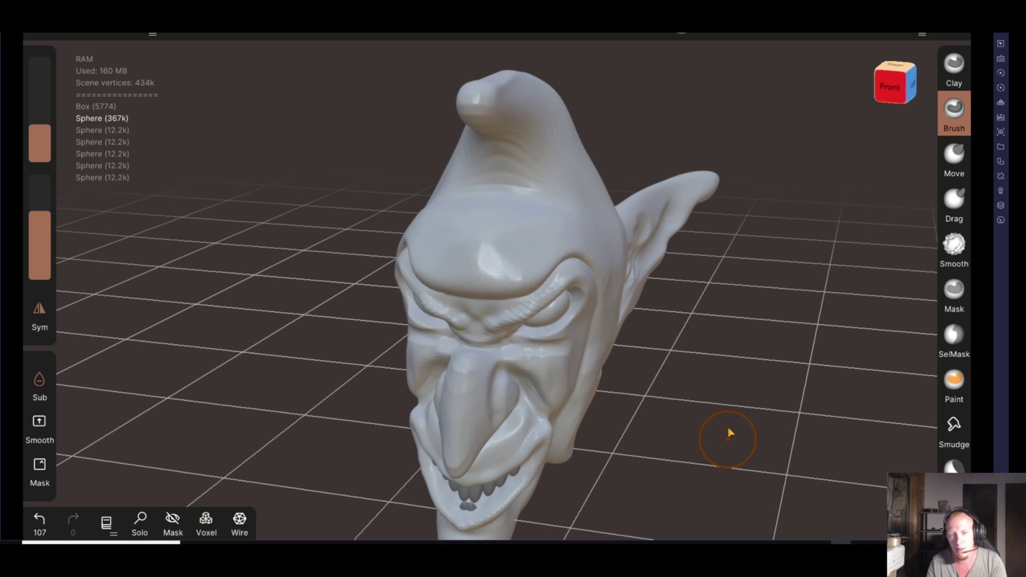
drag(730, 433, 661, 384)
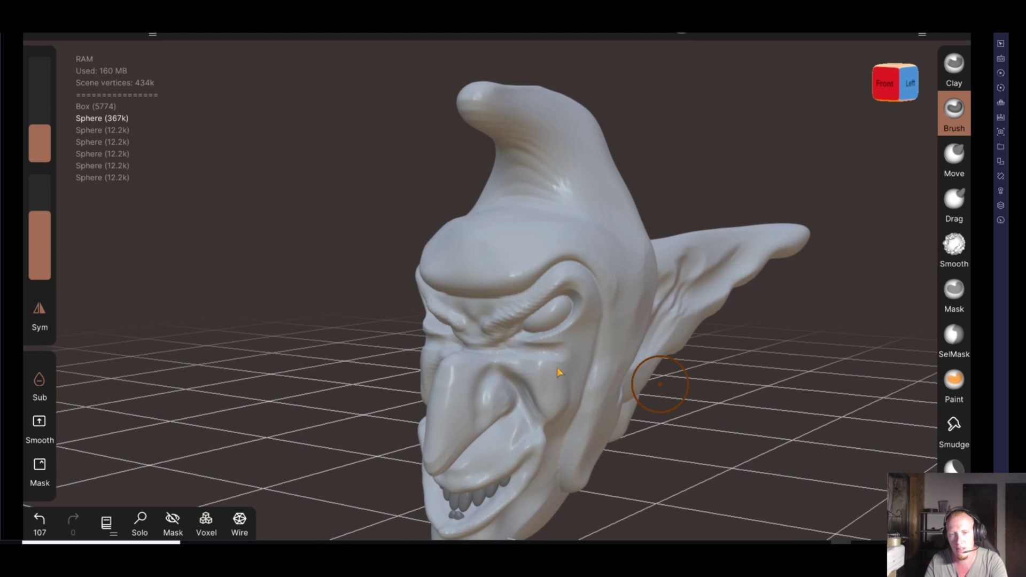
drag(685, 424, 725, 480)
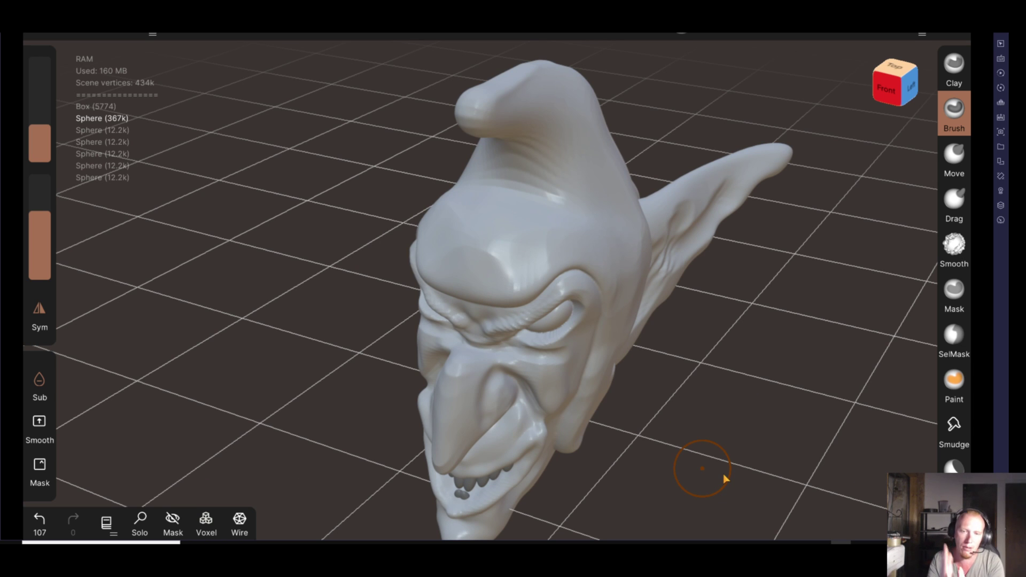
mouse_move(724, 475)
mouse_down()
mouse_move(817, 443)
mouse_move(778, 428)
mouse_move(748, 344)
mouse_up()
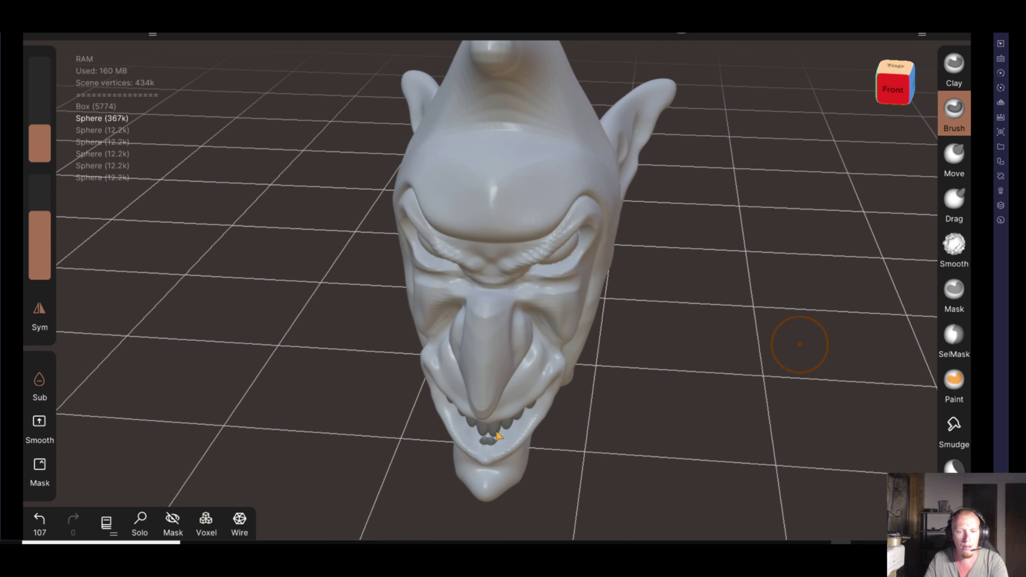
Reselect the main head Sphere (367k) and set the Brush to radius 10 with higher strength
click(497, 436)
drag(647, 464, 706, 412)
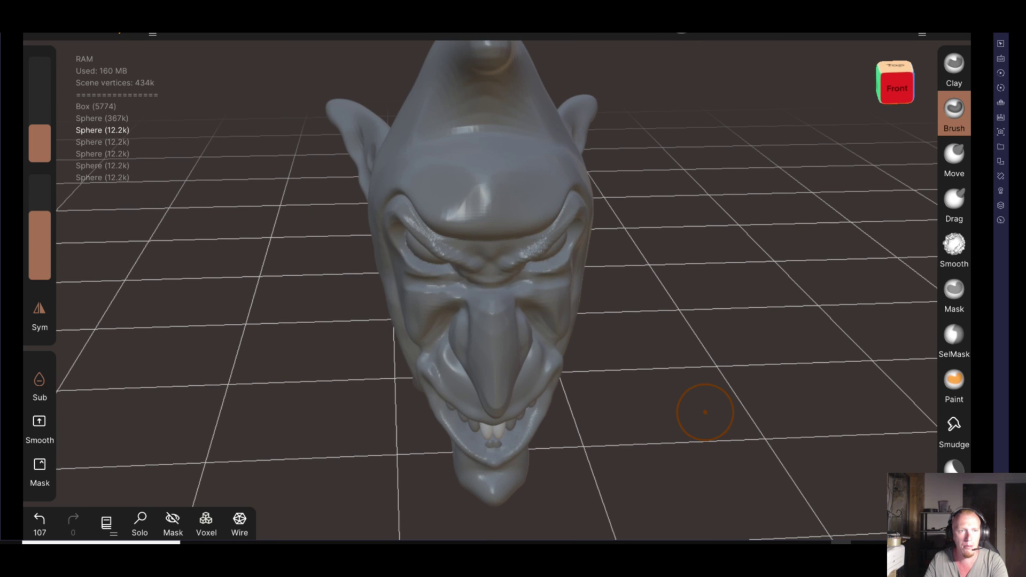
click(119, 33)
click(677, 258)
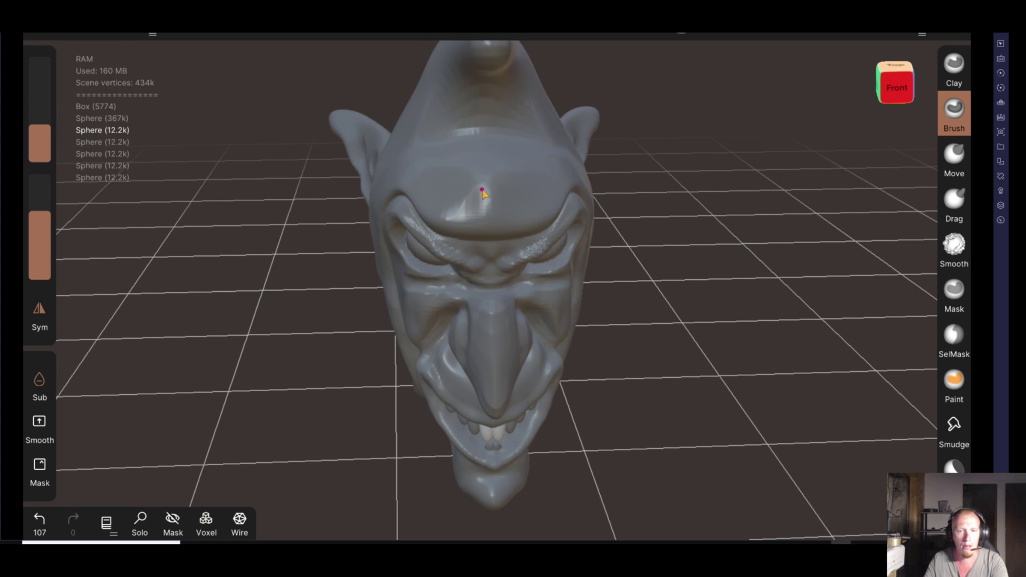
click(482, 191)
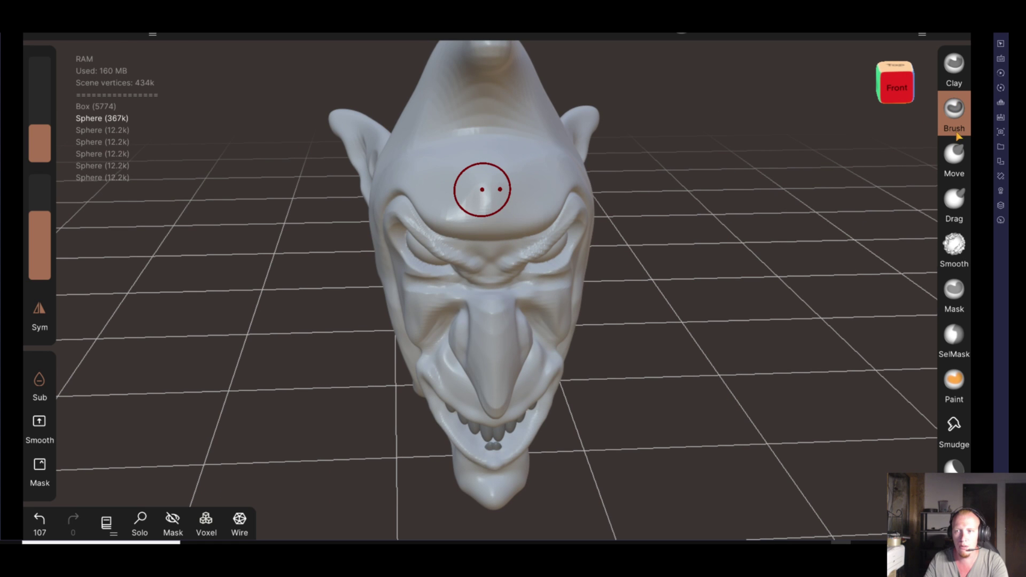
click(957, 131)
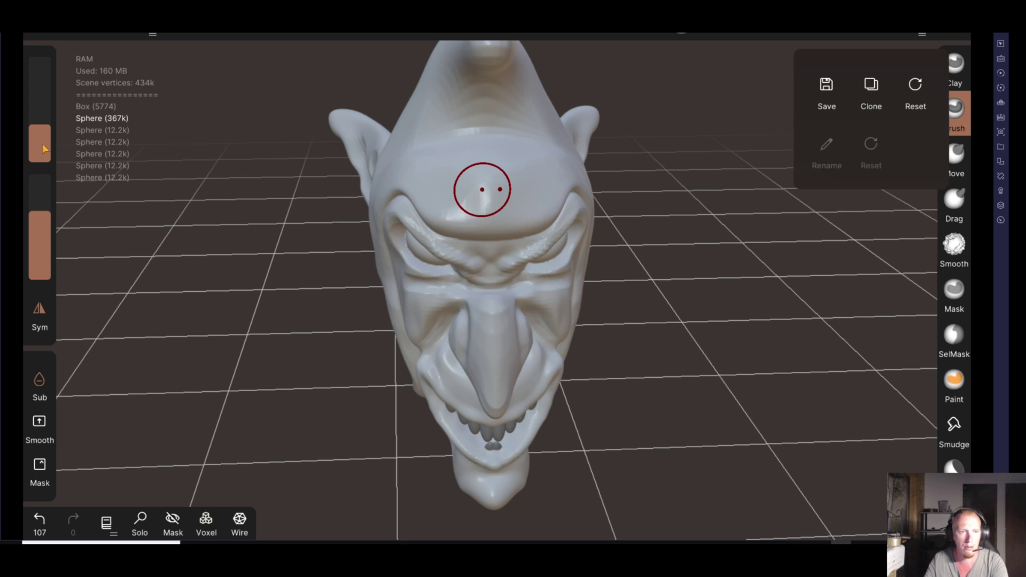
drag(45, 149, 45, 160)
click(715, 347)
drag(716, 346, 645, 418)
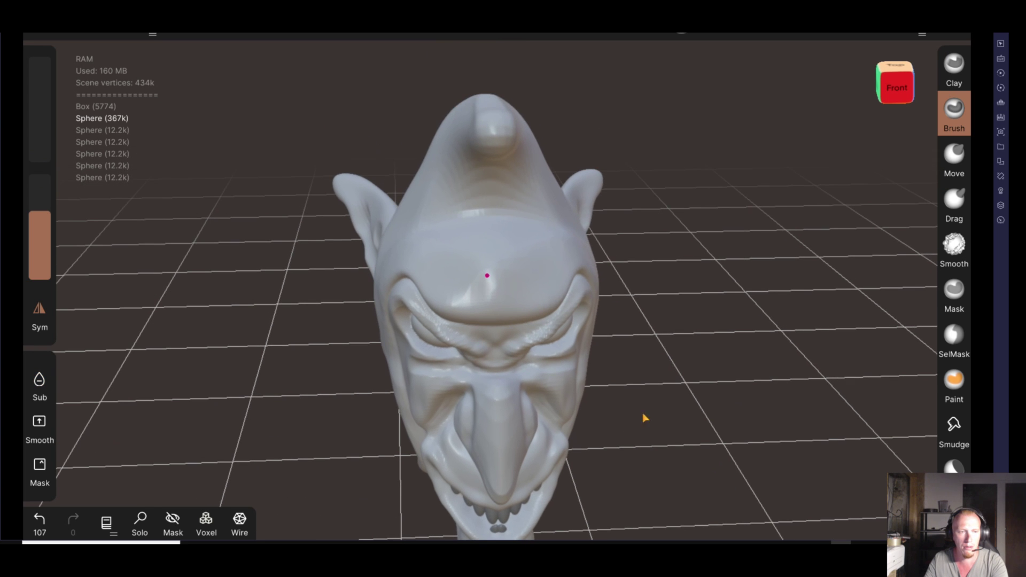
drag(40, 224, 41, 176)
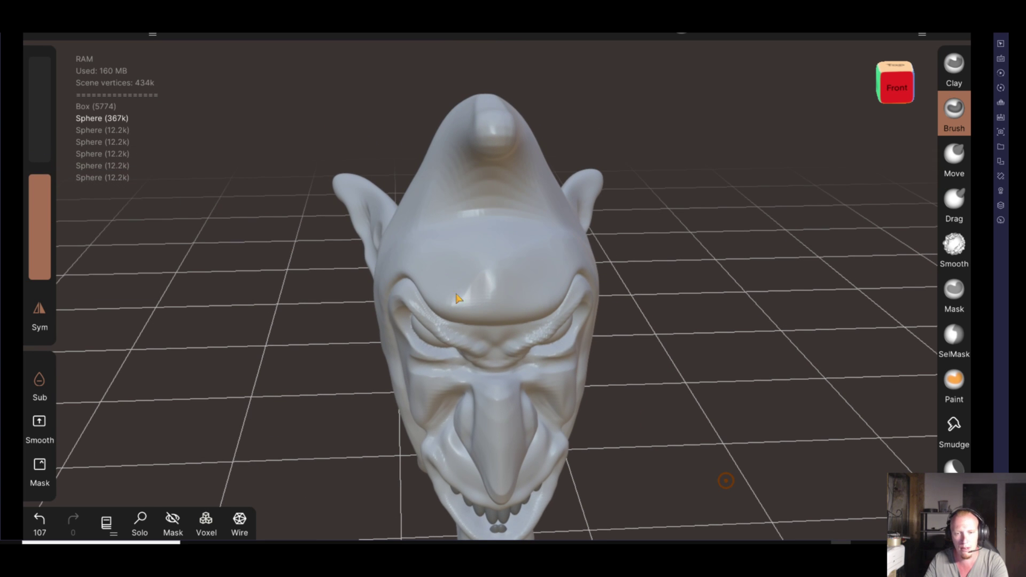
Raise a ridge from the brow up the hood, undo a stray stroke, and redraw it from the tip
click(495, 309)
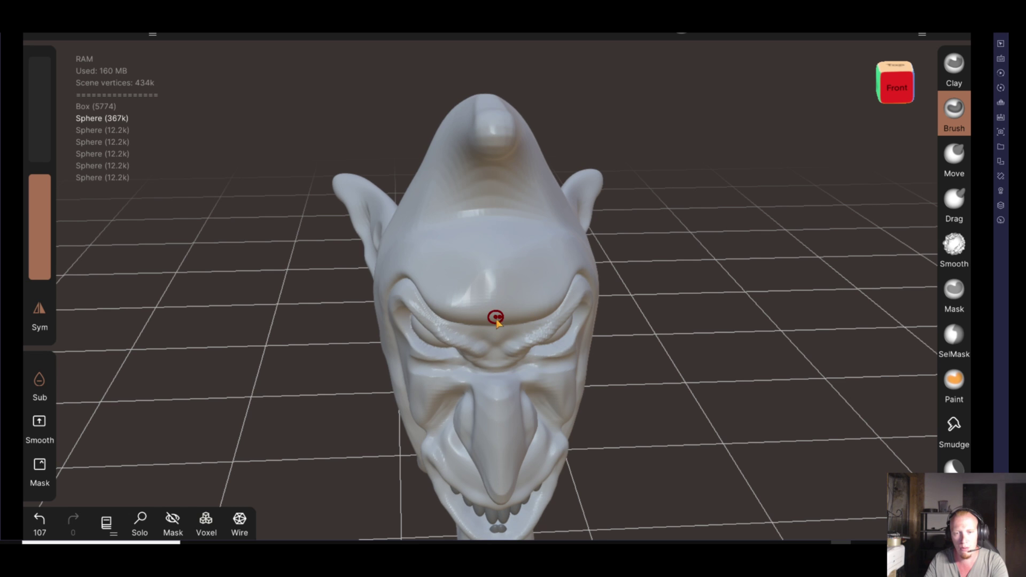
drag(498, 317, 491, 181)
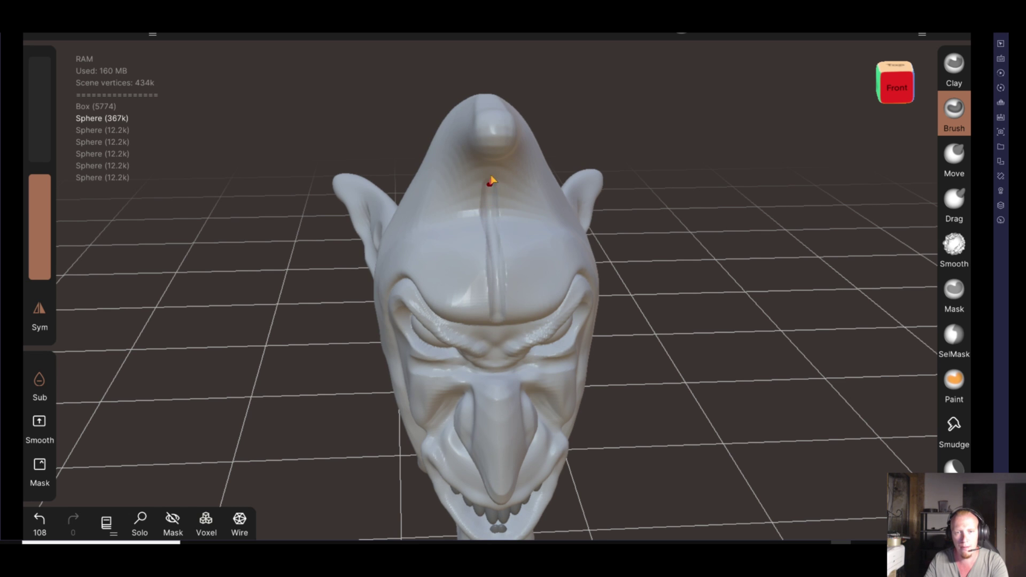
drag(388, 242, 387, 203)
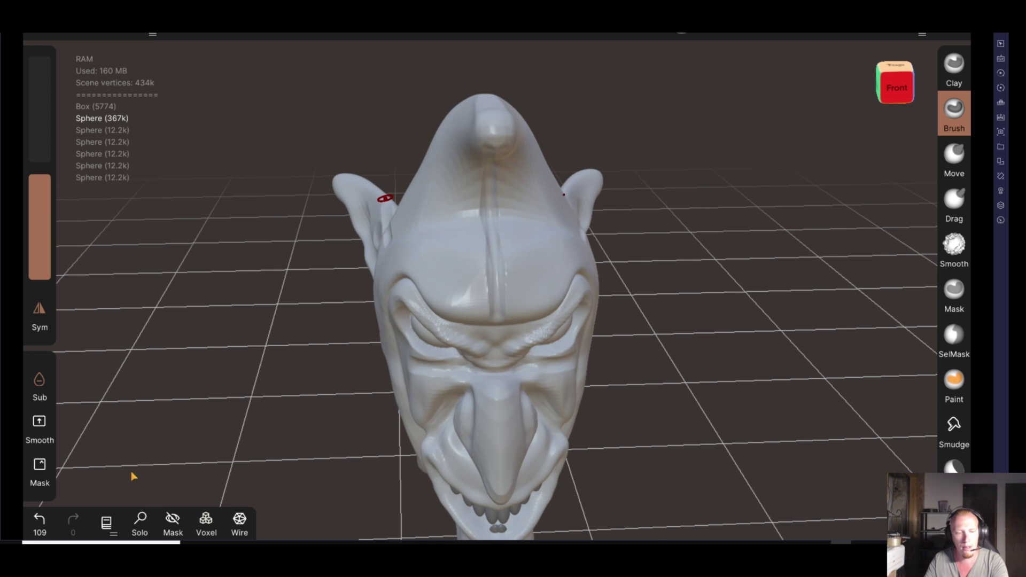
click(39, 521)
drag(236, 408, 208, 395)
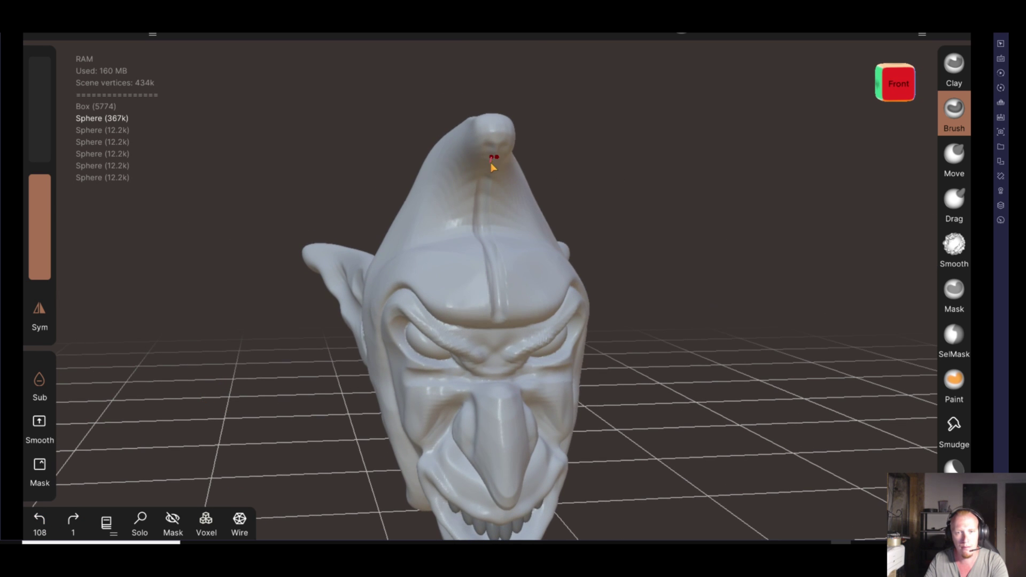
drag(486, 190, 500, 320)
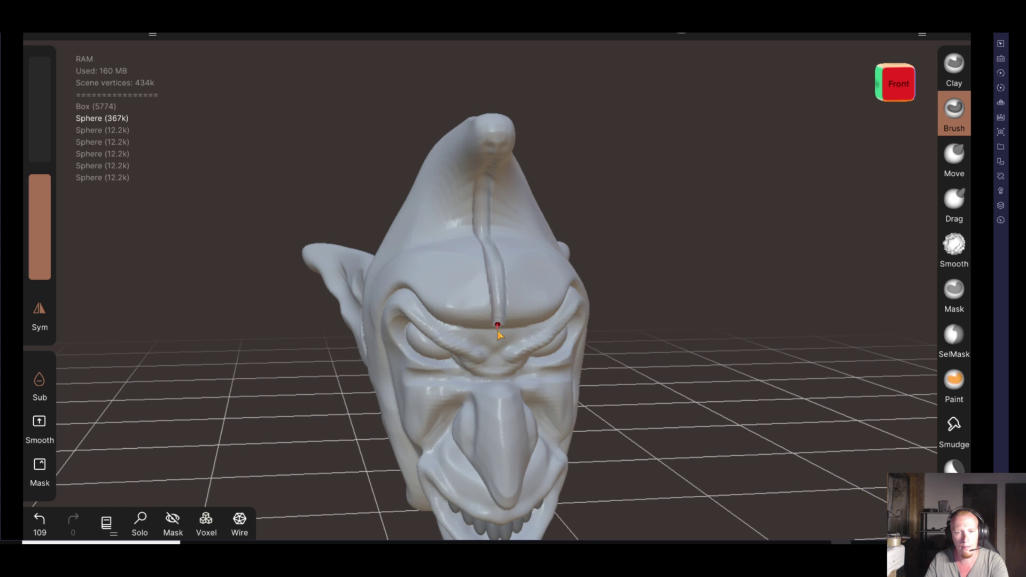
drag(687, 321, 631, 327)
drag(707, 337, 675, 328)
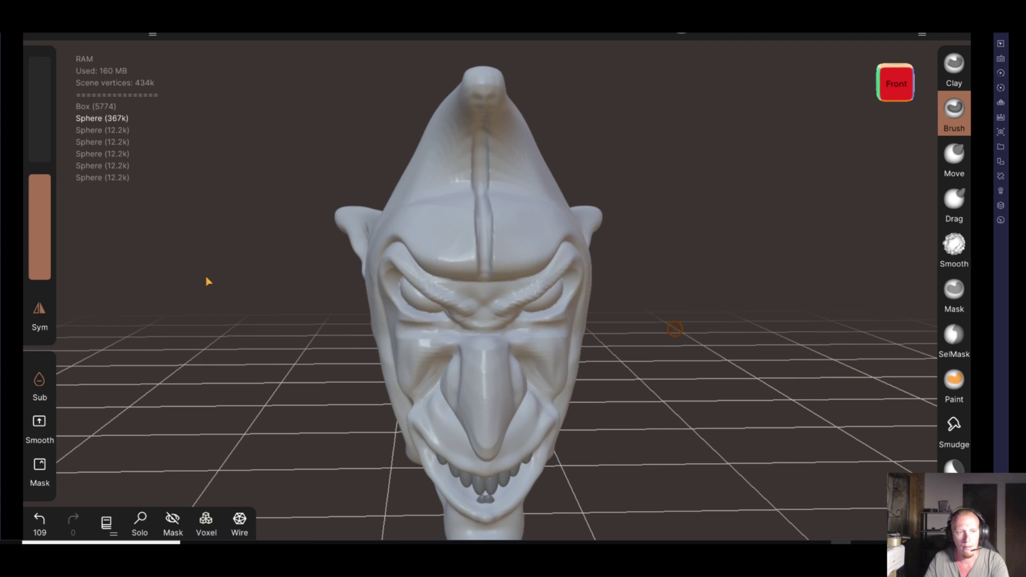
drag(419, 310, 272, 322)
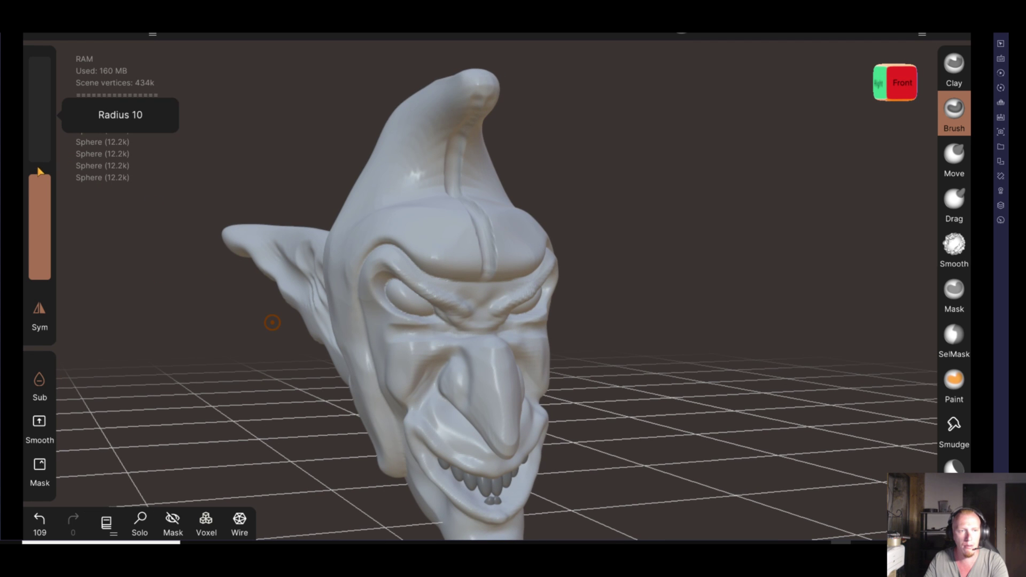
Carve the ridge across the hood top and down the back, undoing the last back stroke
mouse_move(277, 299)
mouse_down()
mouse_move(373, 356)
mouse_move(355, 378)
mouse_move(283, 360)
mouse_move(332, 390)
mouse_move(233, 387)
mouse_move(230, 378)
mouse_move(751, 431)
mouse_move(671, 440)
mouse_move(727, 440)
mouse_move(724, 406)
mouse_move(702, 368)
mouse_move(458, 367)
mouse_move(399, 442)
mouse_move(232, 315)
mouse_up()
drag(381, 287, 536, 287)
mouse_move(663, 297)
mouse_down()
mouse_move(726, 319)
mouse_move(739, 465)
mouse_move(403, 314)
mouse_move(428, 334)
mouse_move(447, 174)
mouse_up()
drag(402, 250, 407, 303)
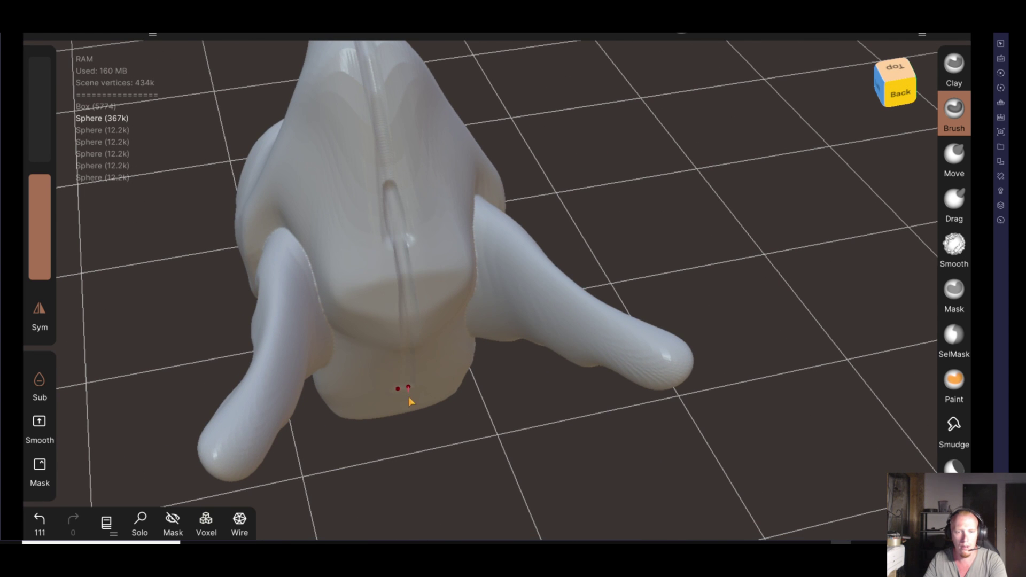
mouse_move(464, 430)
mouse_down()
mouse_move(390, 149)
mouse_move(427, 203)
mouse_move(435, 302)
mouse_up()
click(42, 471)
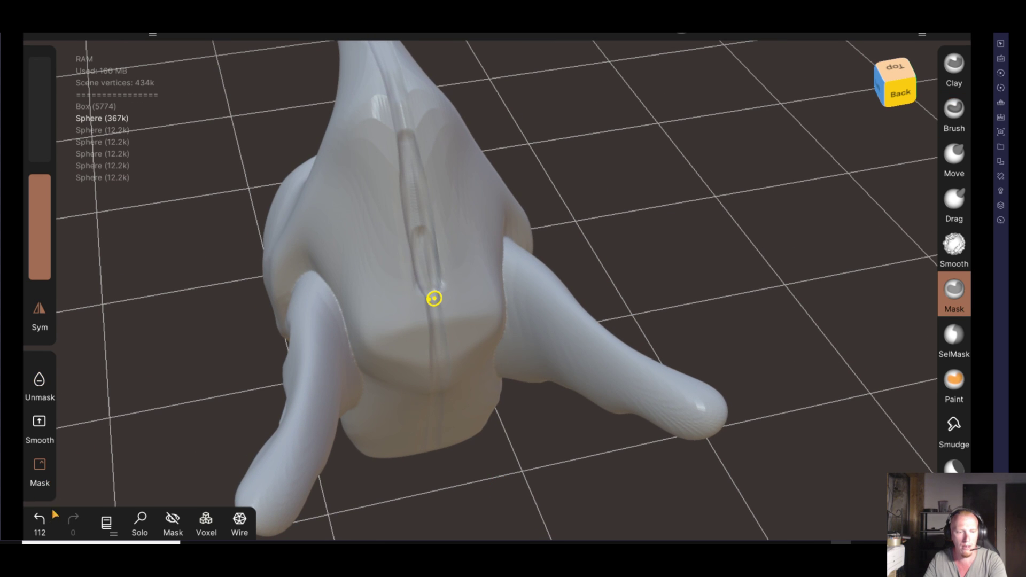
click(40, 525)
mouse_move(234, 389)
mouse_down()
mouse_move(291, 425)
mouse_move(252, 158)
mouse_up()
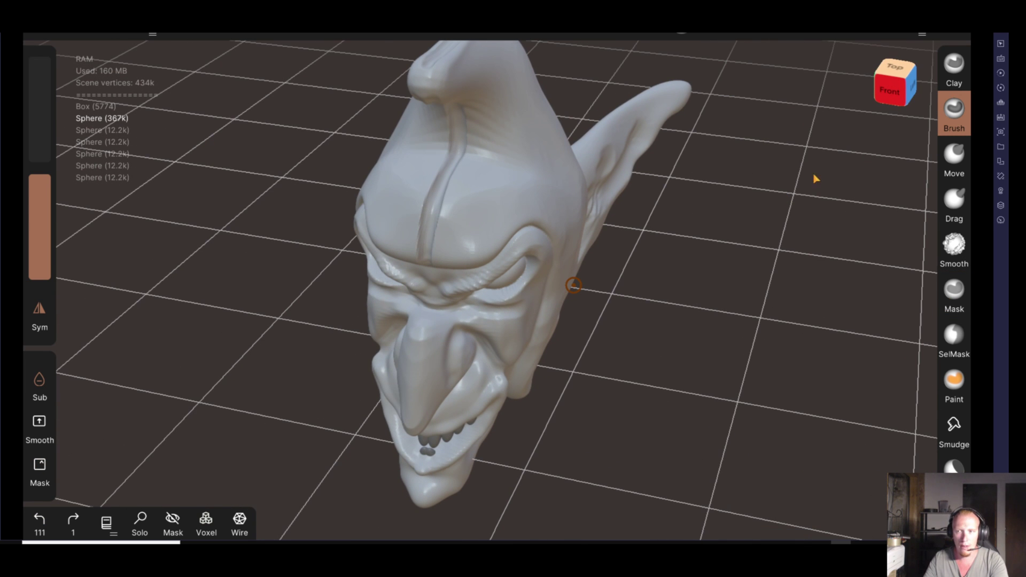
drag(955, 278, 982, 47)
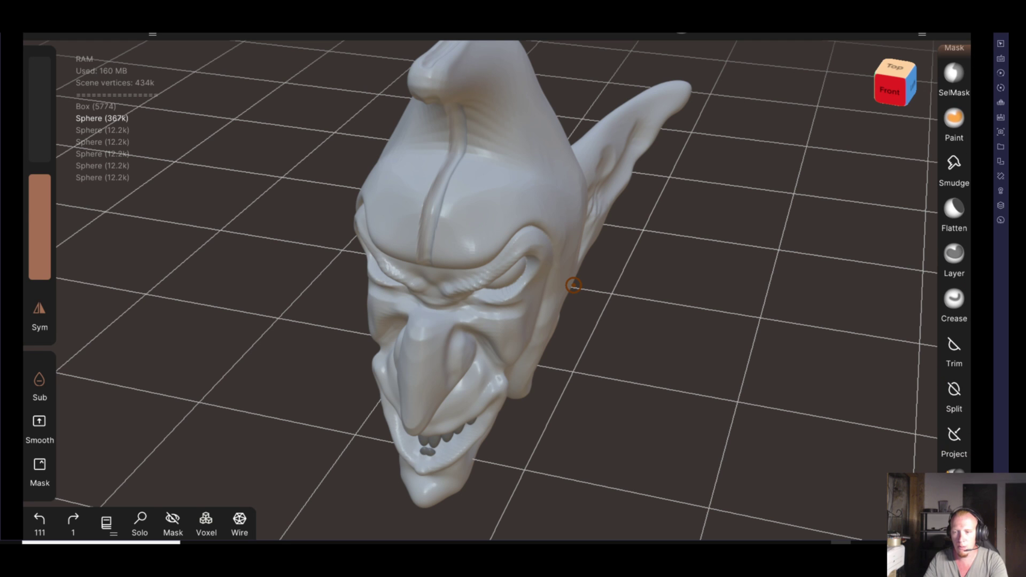
Select Inflate at radius 41 and blend the ridge base into the forehead
click(953, 468)
drag(448, 246, 448, 235)
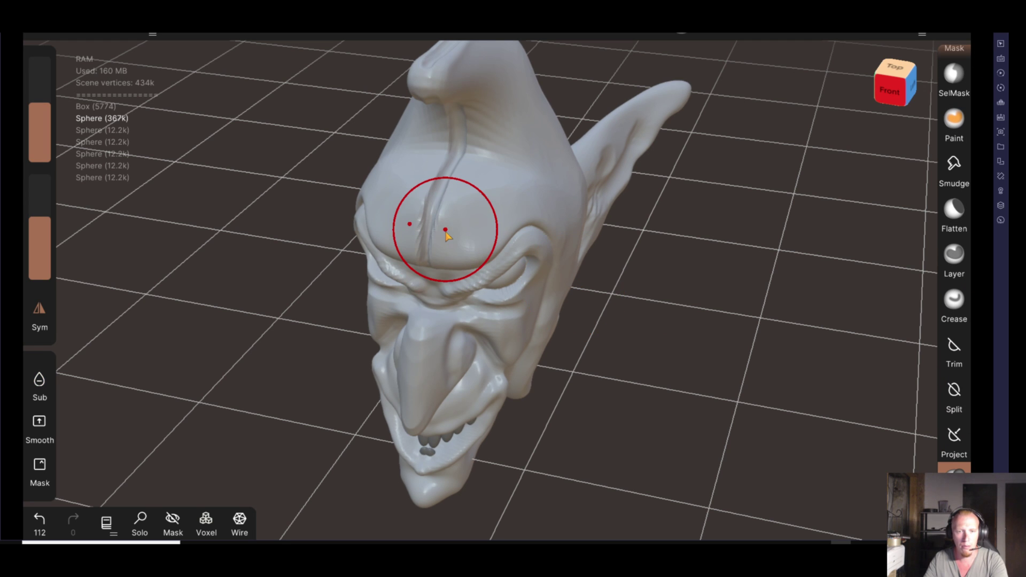
drag(39, 105, 40, 120)
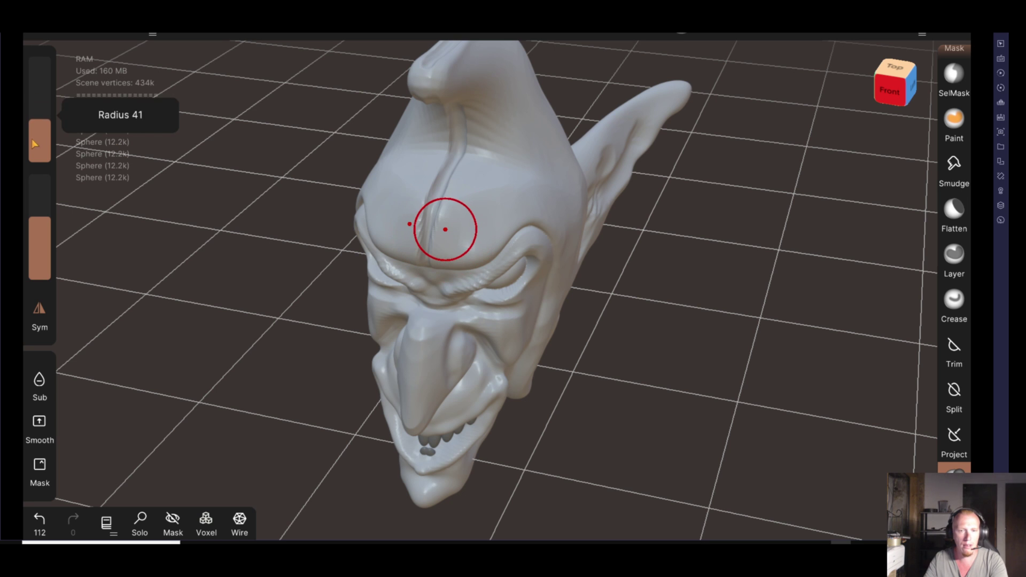
drag(450, 232, 465, 137)
mouse_move(240, 214)
mouse_down()
mouse_move(420, 222)
mouse_move(415, 265)
mouse_up()
drag(398, 171, 401, 150)
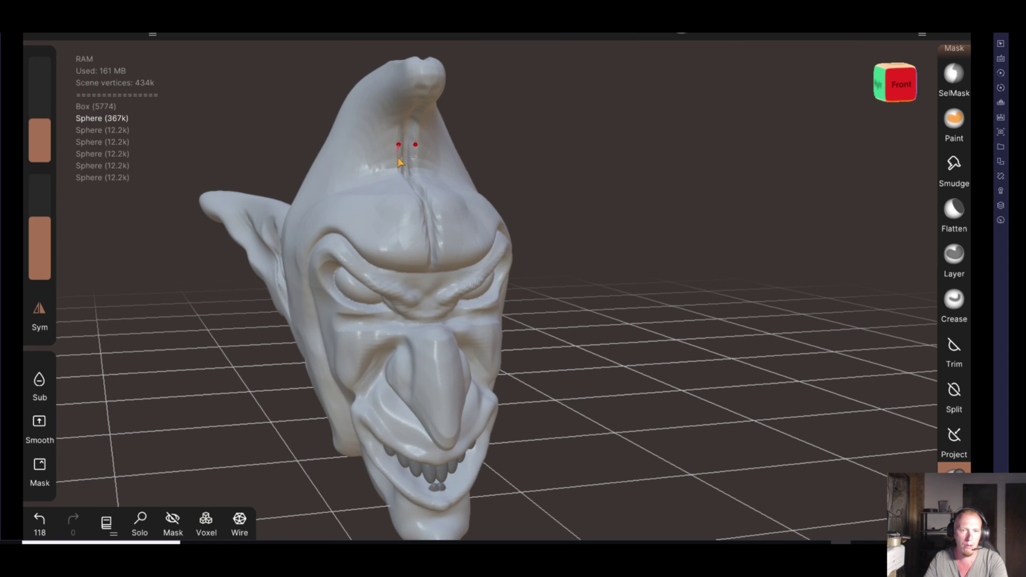
Inflate along the hood top and back, then undo the last four Inflate strokes
mouse_move(460, 106)
mouse_down()
mouse_move(332, 121)
mouse_move(211, 169)
mouse_move(280, 208)
mouse_move(278, 227)
mouse_move(235, 254)
mouse_up()
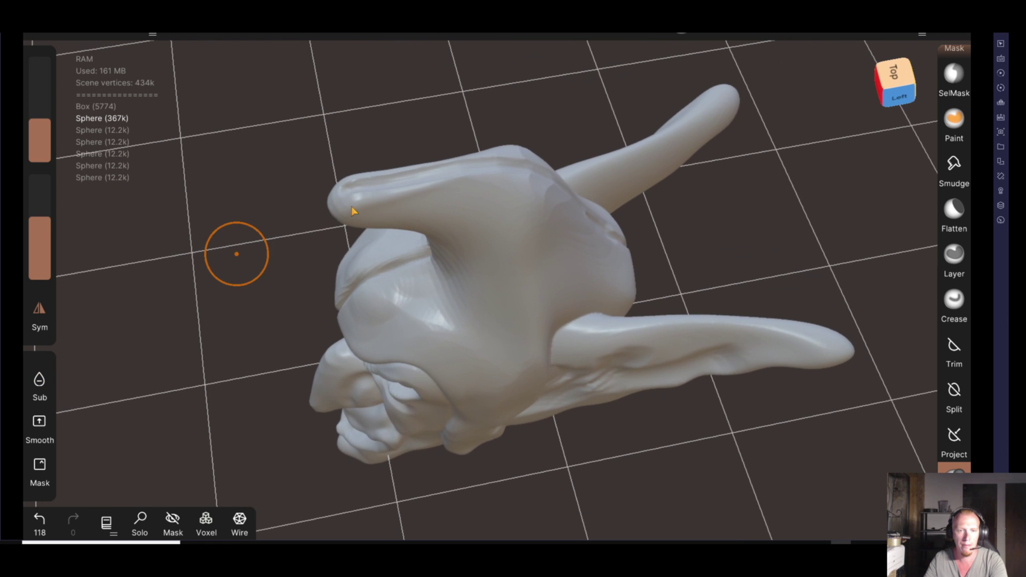
mouse_move(431, 188)
mouse_down()
mouse_move(528, 177)
mouse_move(565, 201)
mouse_up()
mouse_move(708, 245)
mouse_down()
mouse_move(452, 221)
mouse_move(611, 222)
mouse_move(607, 160)
mouse_up()
mouse_move(481, 248)
mouse_down()
mouse_move(452, 291)
mouse_move(496, 432)
mouse_up()
drag(501, 481, 614, 251)
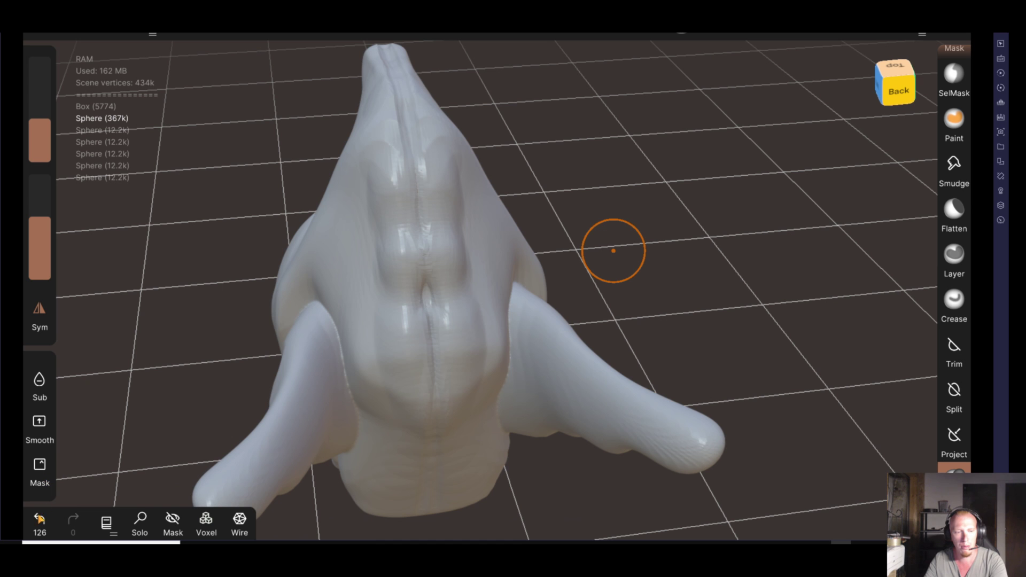
key(ctrl+z)
key(ctrl+z)
key(ctrl+z)
key(ctrl+z)
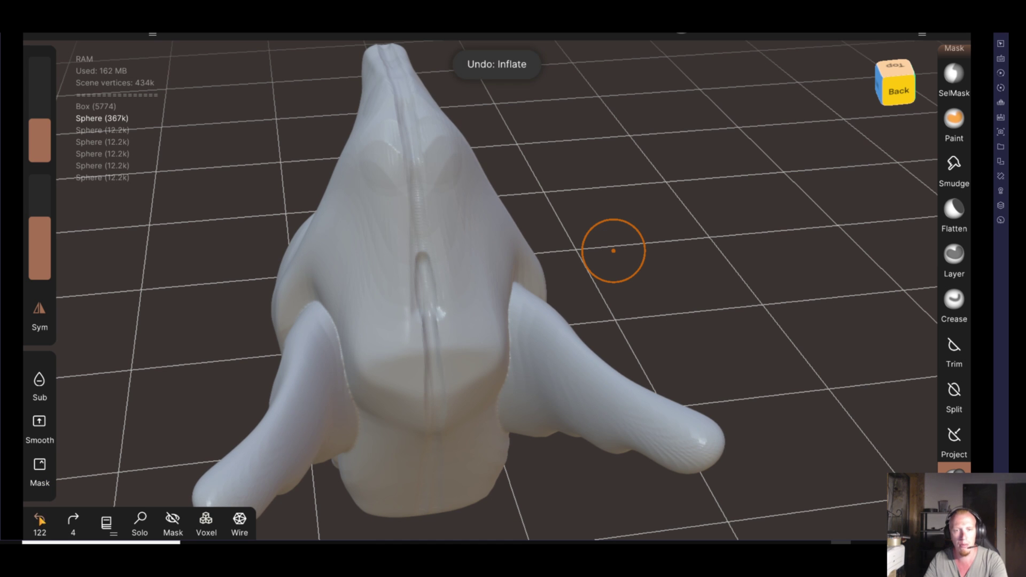
mouse_move(300, 209)
mouse_down()
mouse_move(671, 285)
mouse_move(589, 419)
mouse_move(703, 415)
mouse_up()
Refine the forehead ridge with small strokes from a straight front view
mouse_move(405, 239)
mouse_down()
mouse_move(410, 224)
mouse_move(401, 241)
mouse_move(445, 253)
mouse_up()
click(890, 88)
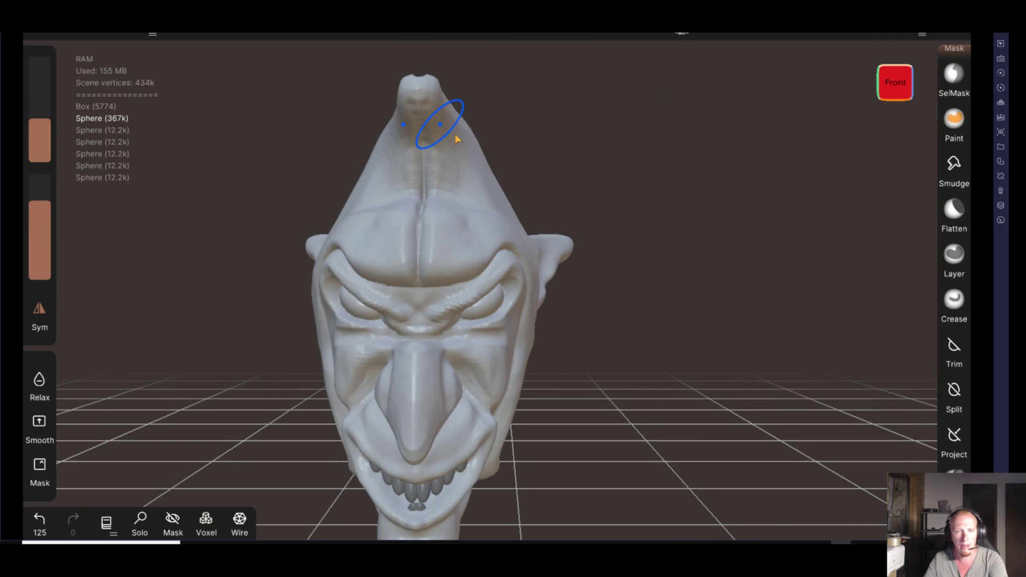
mouse_move(421, 154)
mouse_down()
mouse_move(417, 138)
mouse_move(433, 396)
mouse_up()
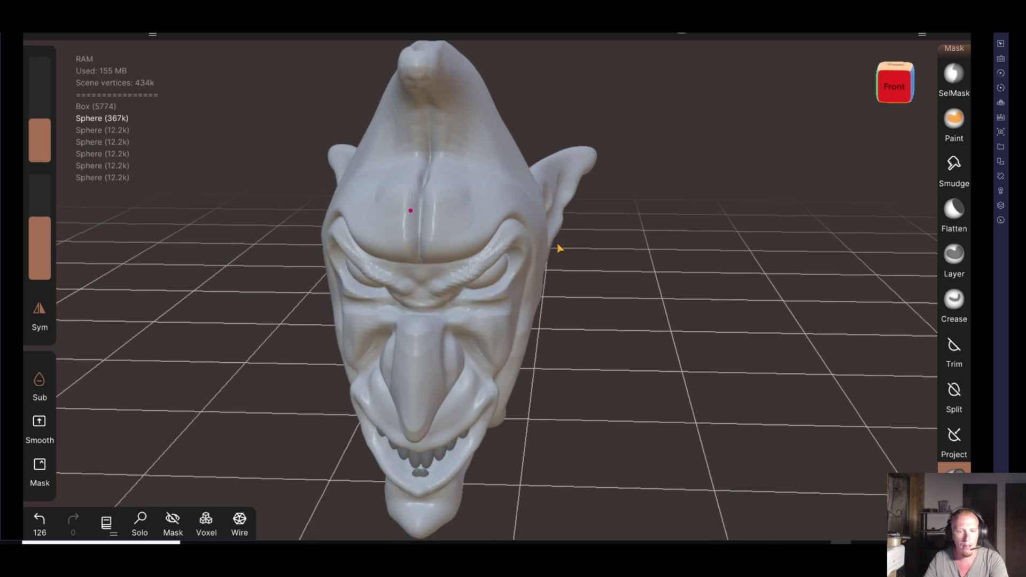
Select a tooth sphere and duplicate it, making six 12.2k-vertex teeth spheres
click(433, 396)
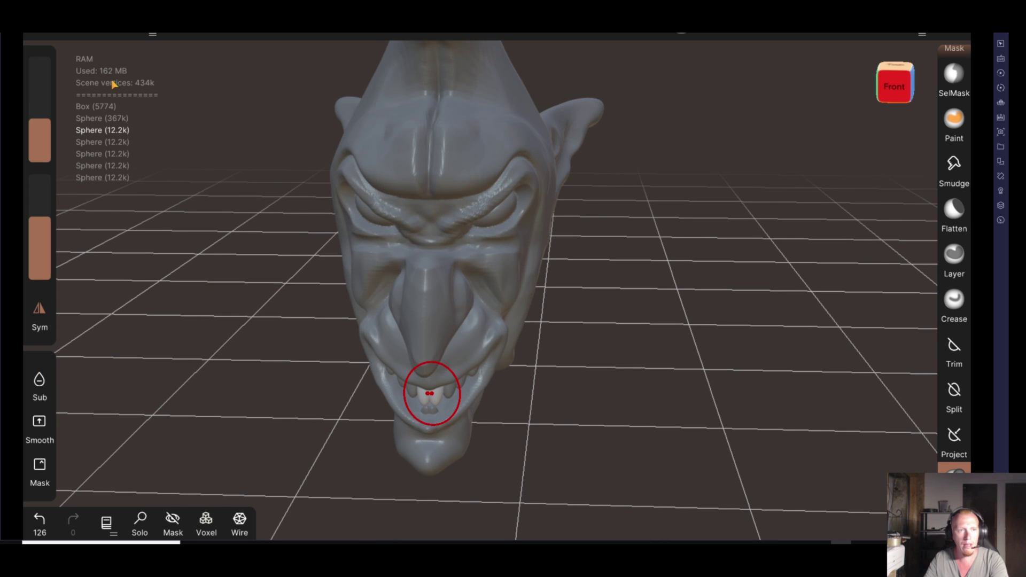
click(112, 32)
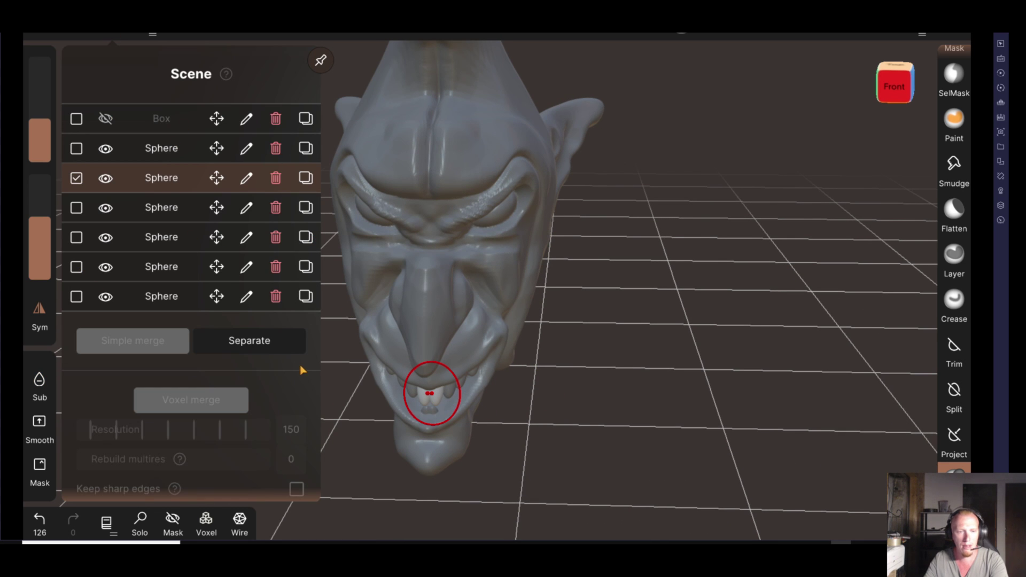
click(307, 180)
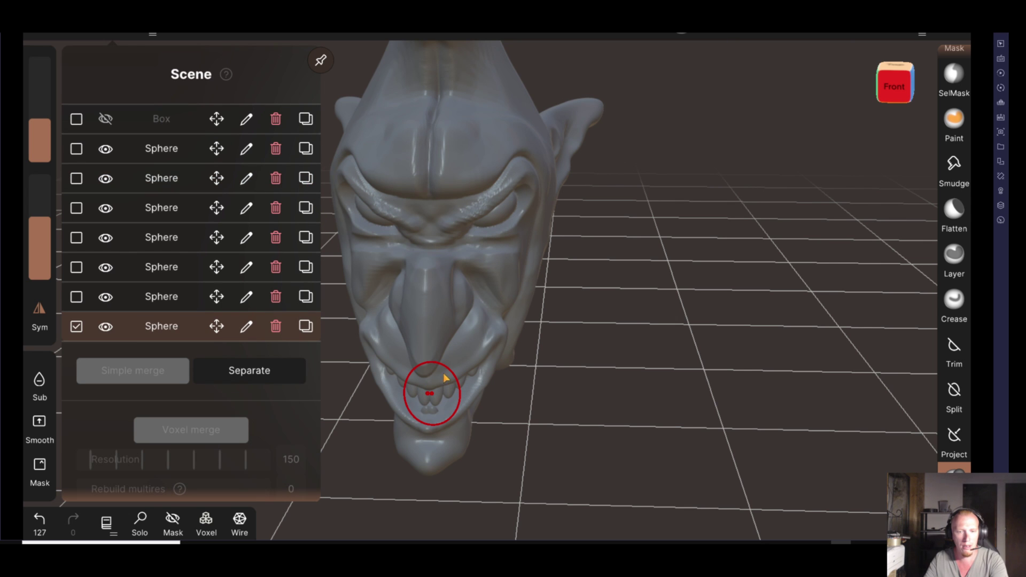
Glance at the project options, reframe the head from above, and reopen the scene list
click(80, 32)
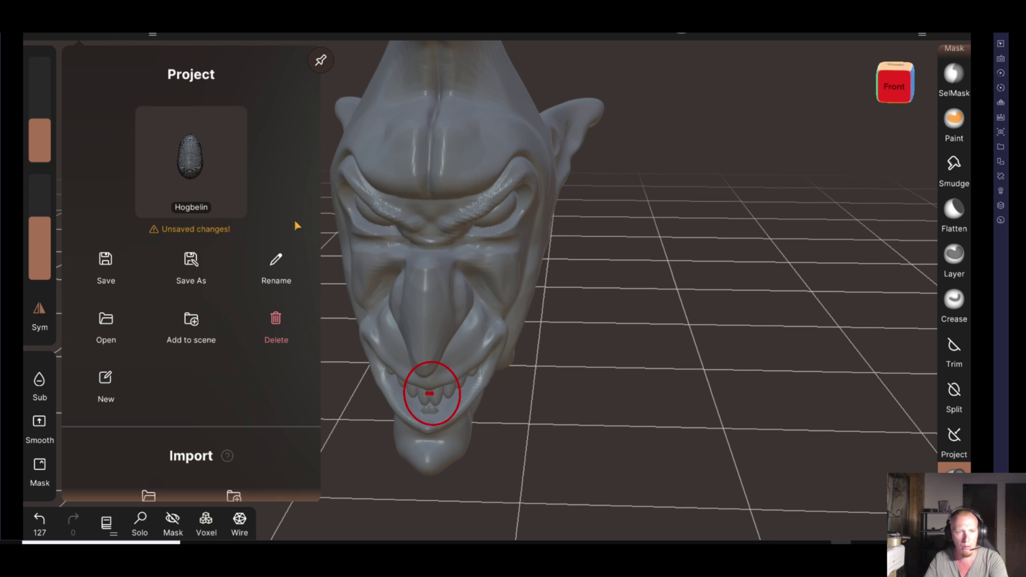
click(412, 292)
mouse_move(610, 363)
mouse_down()
mouse_move(629, 389)
mouse_move(680, 396)
mouse_move(619, 394)
mouse_up()
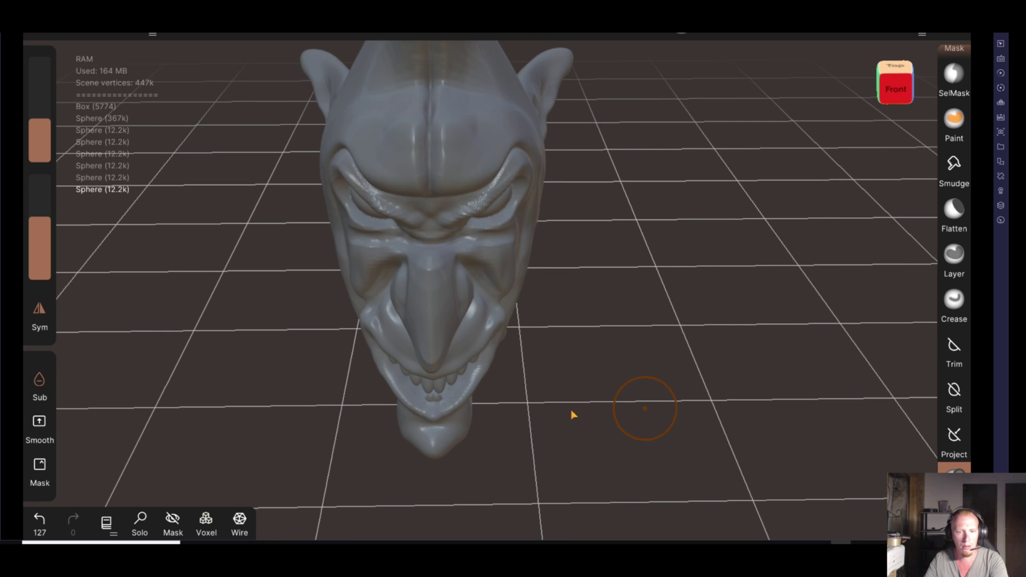
middle_drag(645, 408, 711, 356)
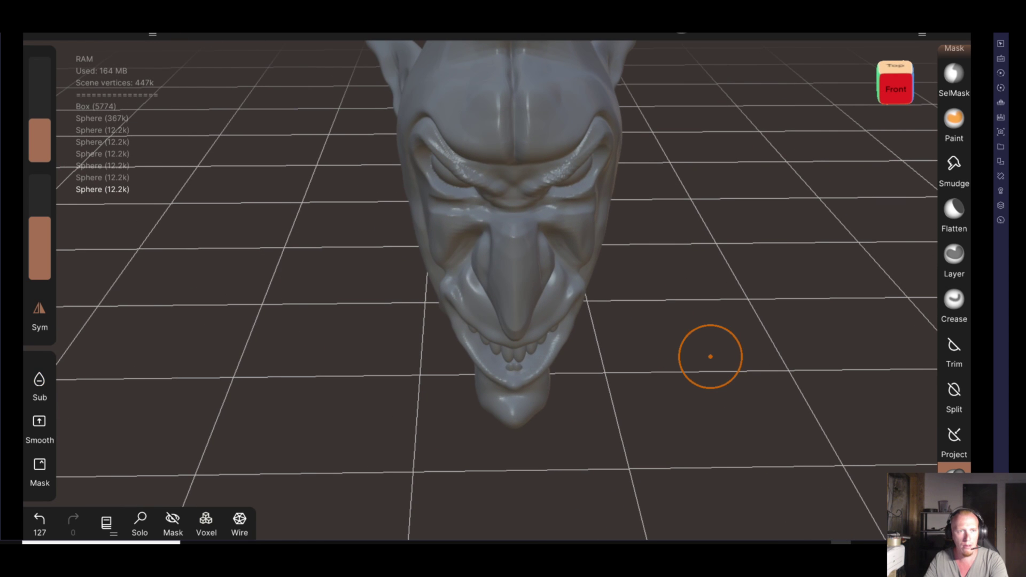
click(128, 175)
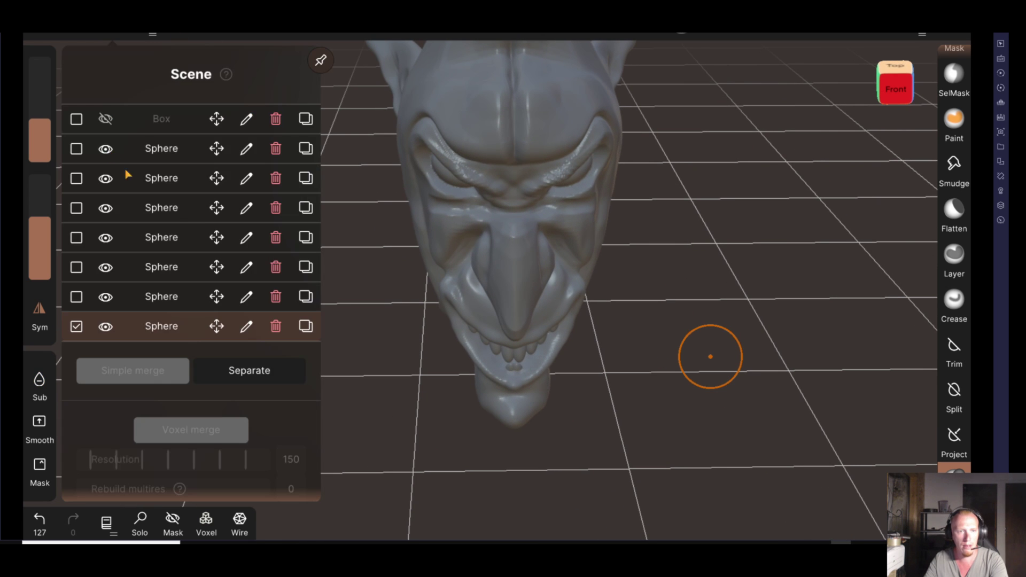
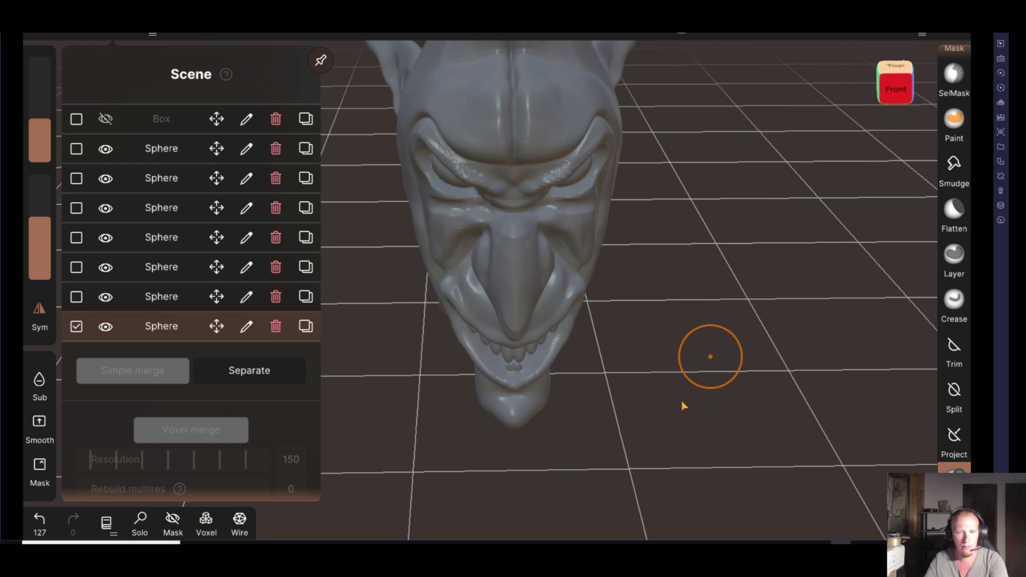
Switch to the Gizmo tool and raise the small sphere along the green axis
drag(684, 407, 562, 425)
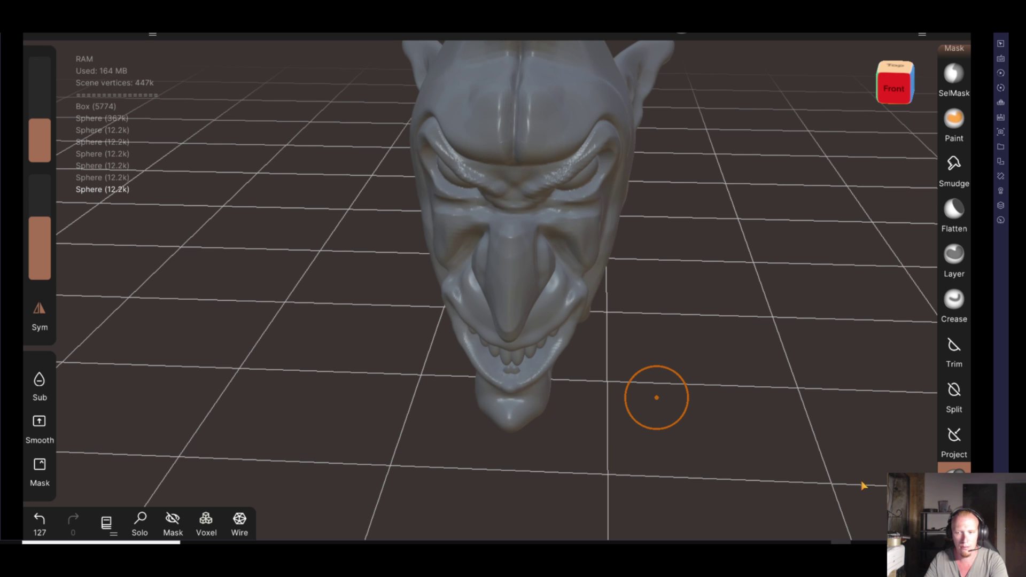
mouse_move(657, 397)
mouse_down()
mouse_move(849, 494)
mouse_move(849, 478)
mouse_up()
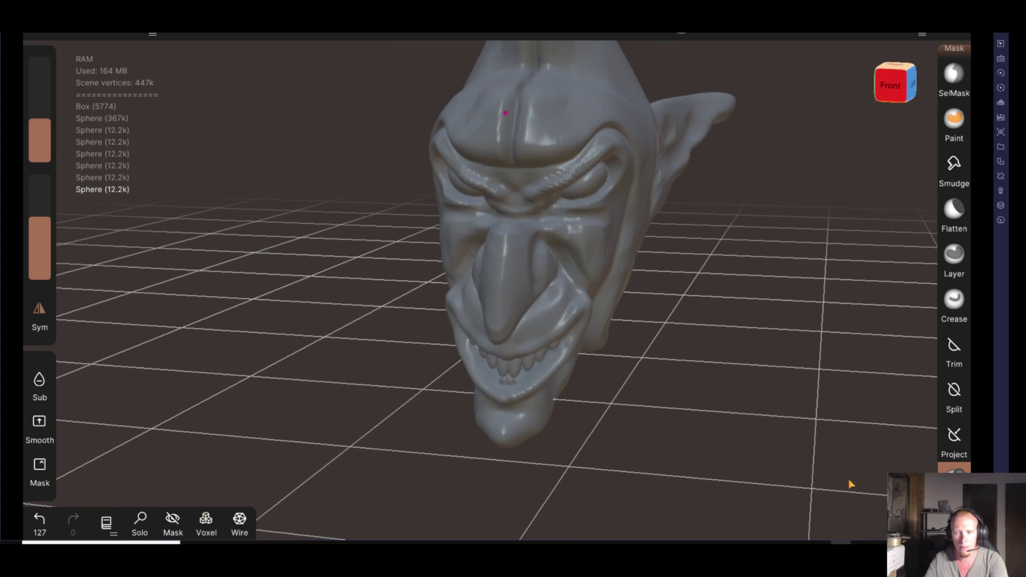
scroll(954, 366, up, 2)
scroll(954, 366, up, 2)
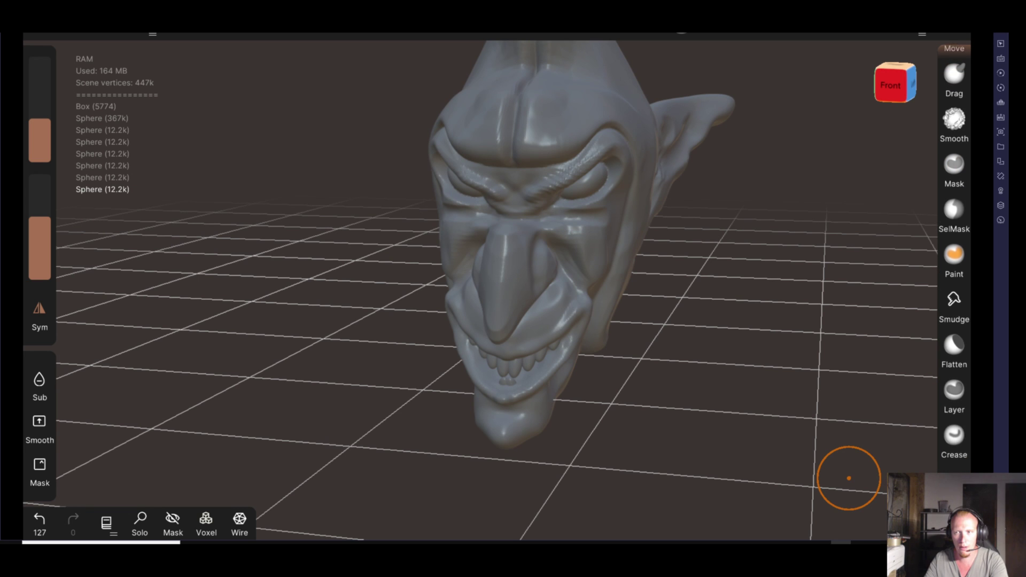
scroll(954, 365, up, 1)
scroll(954, 332, down, 8)
click(954, 227)
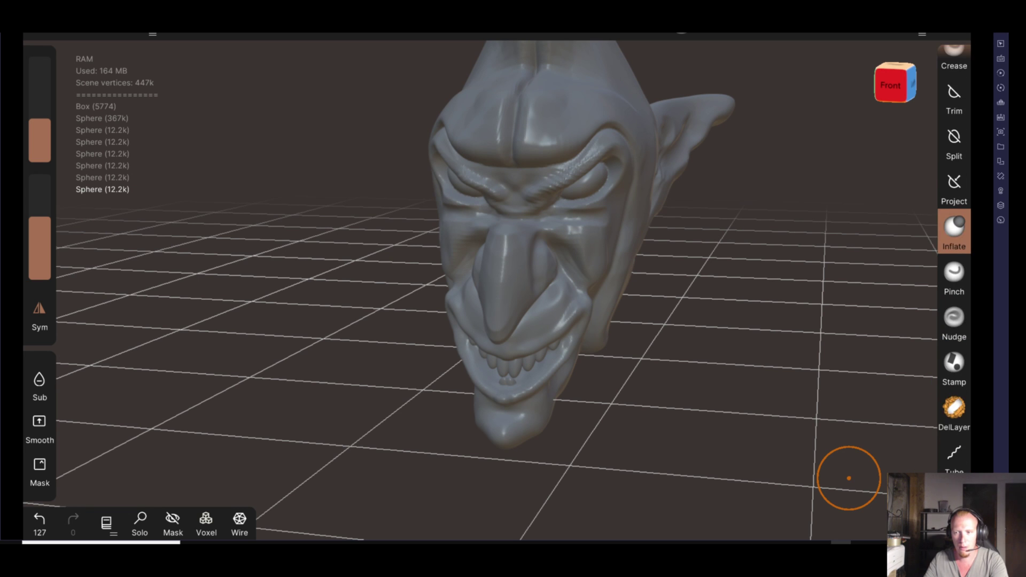
scroll(954, 143, down, 5)
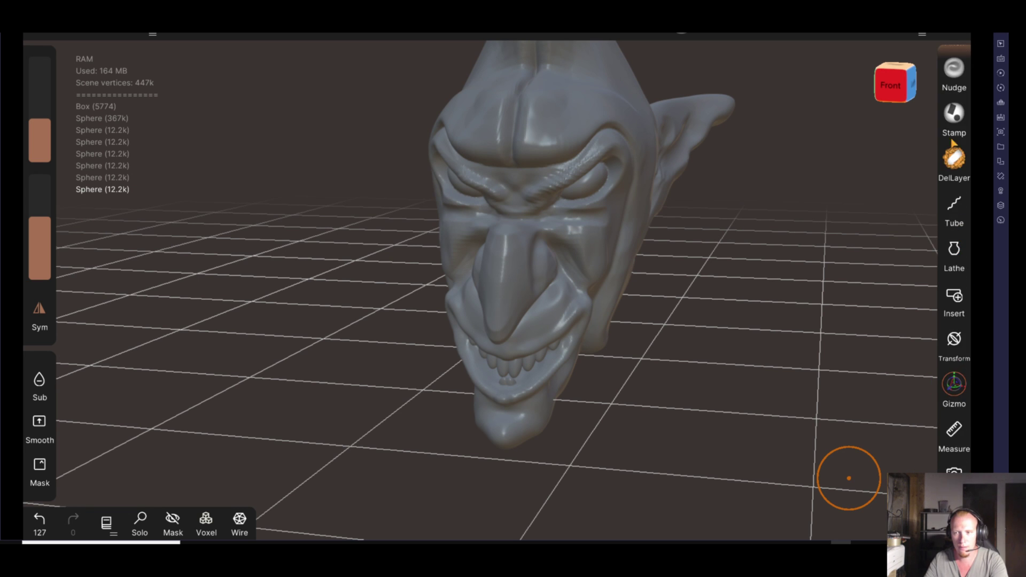
click(954, 389)
drag(521, 274, 504, 156)
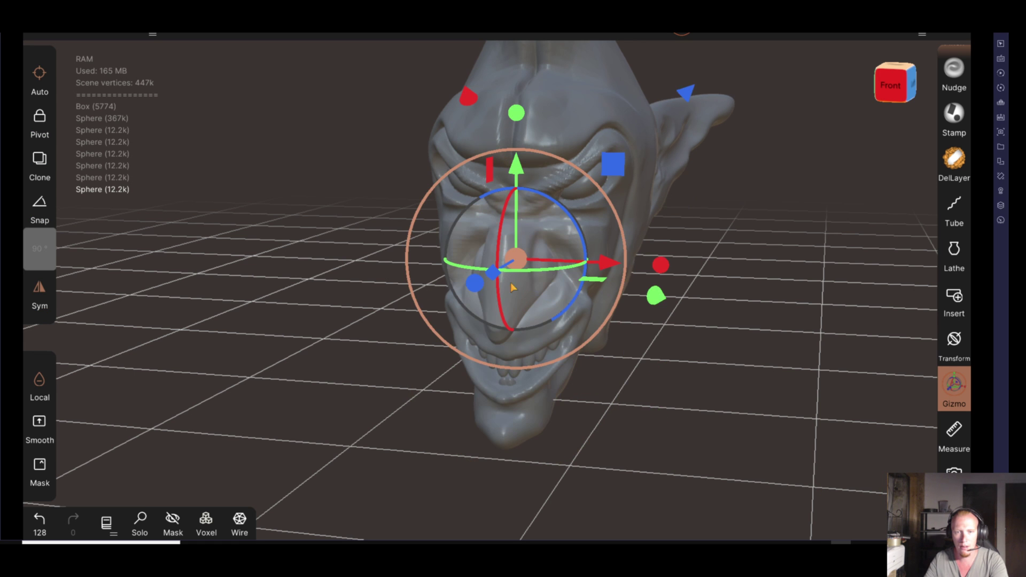
Move the sphere further up onto the goblin's forehead
drag(763, 355, 717, 509)
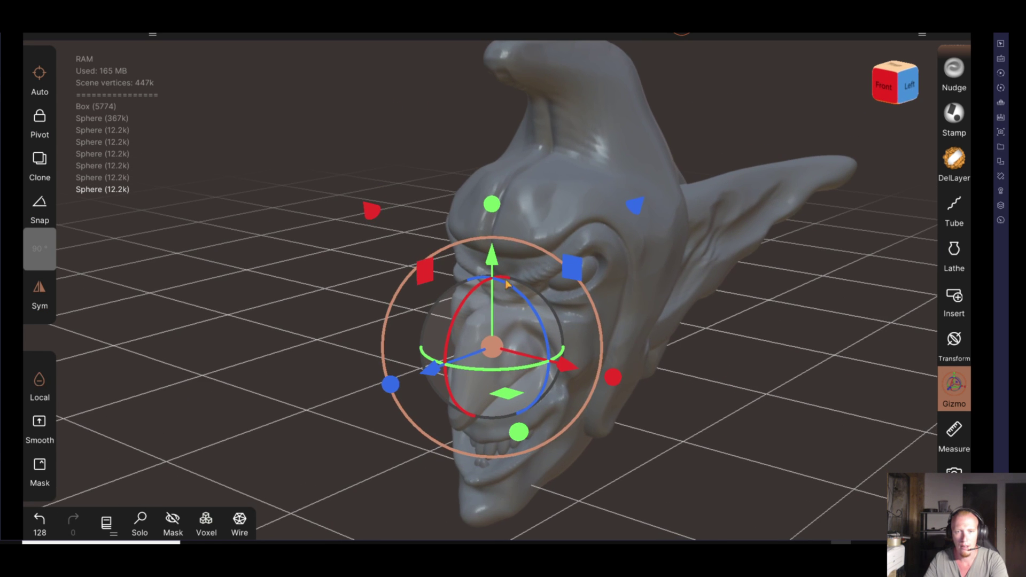
drag(495, 257, 489, 187)
mouse_move(117, 252)
mouse_down()
mouse_move(303, 263)
mouse_move(287, 250)
mouse_up()
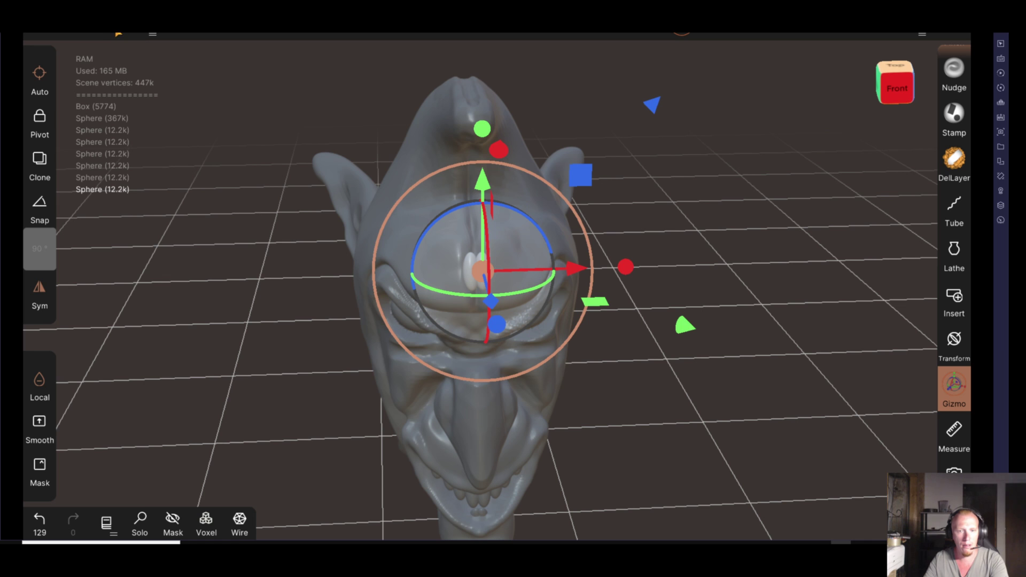
click(152, 33)
click(153, 33)
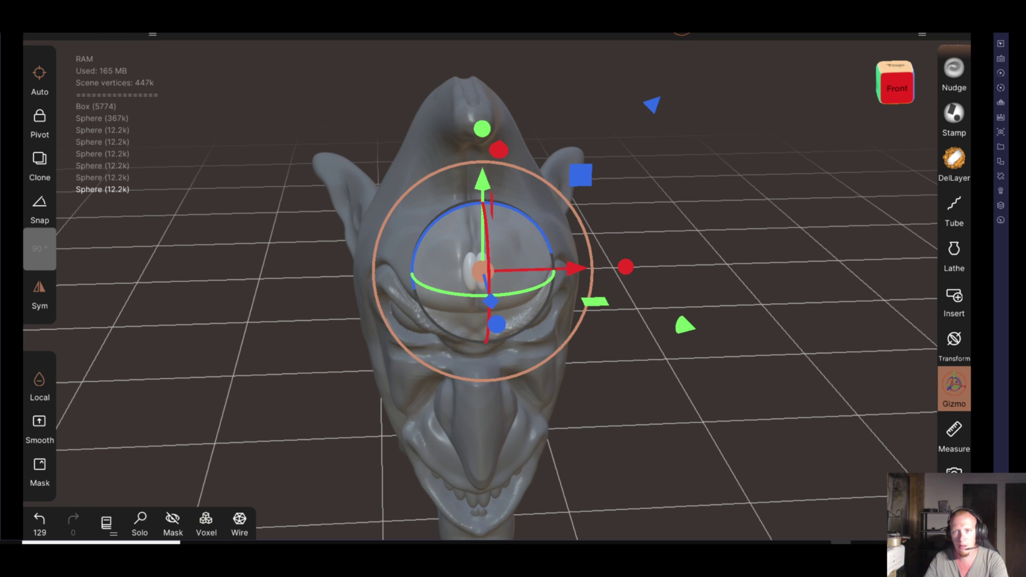
click(922, 33)
click(922, 33)
Toggle symmetry and shift the forehead sphere to the right along the red X axis
drag(712, 299, 882, 362)
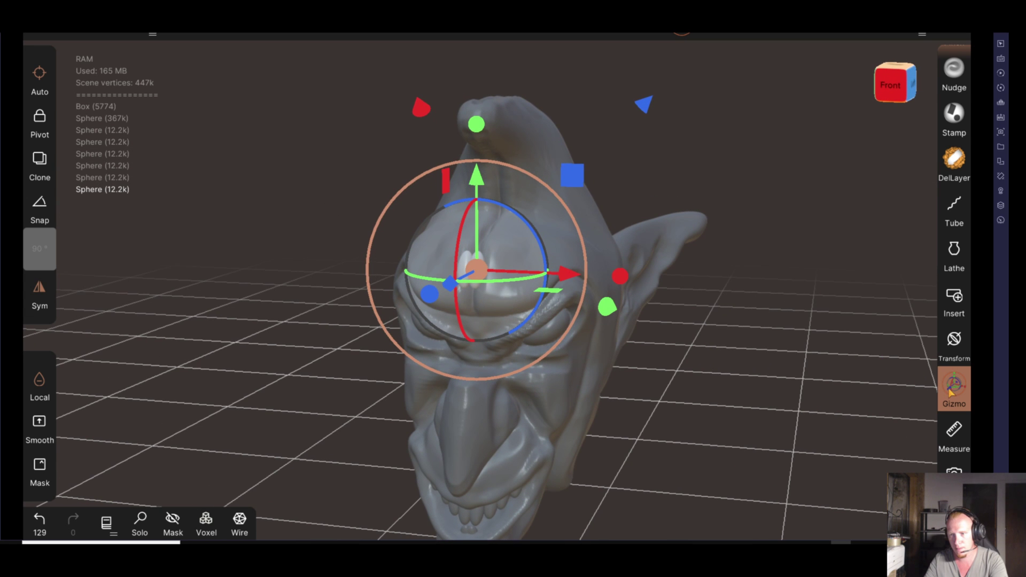
click(954, 342)
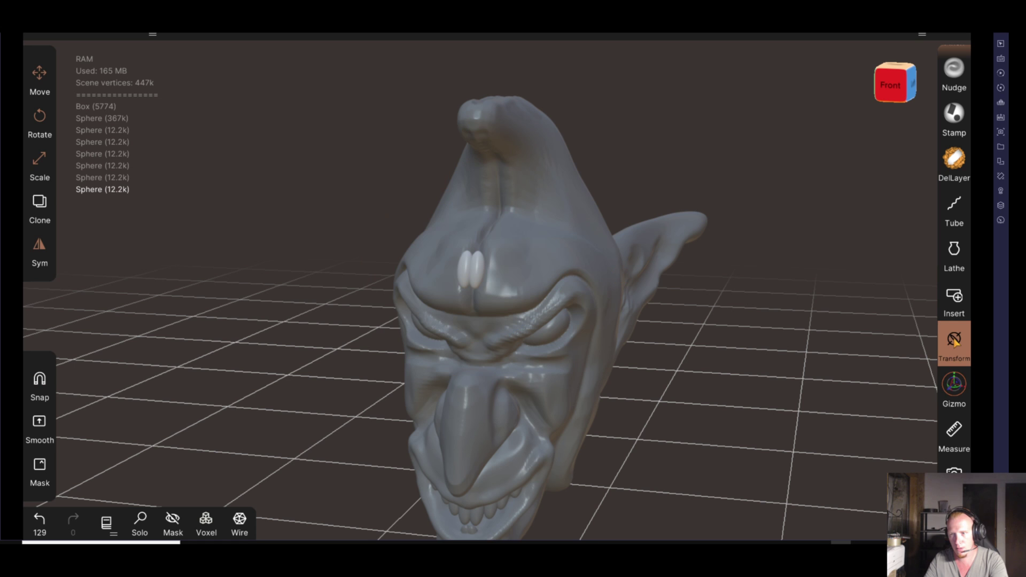
click(953, 388)
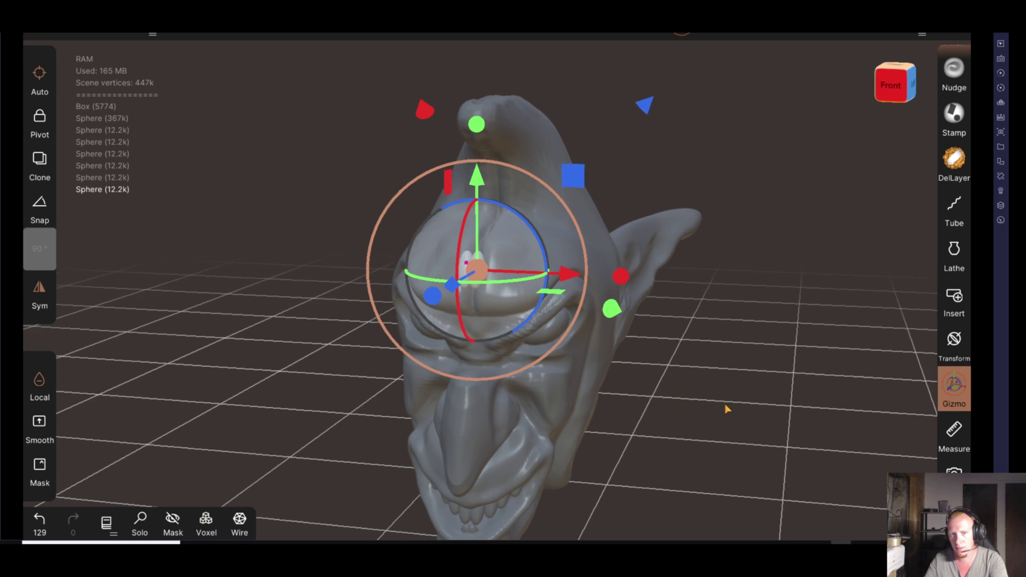
drag(727, 410, 255, 127)
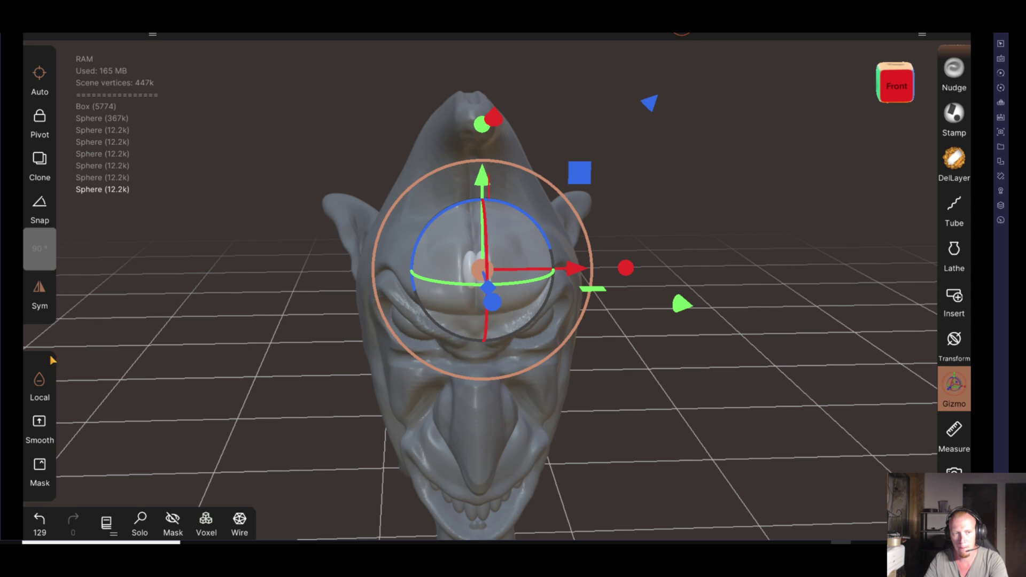
click(36, 302)
drag(208, 320, 155, 334)
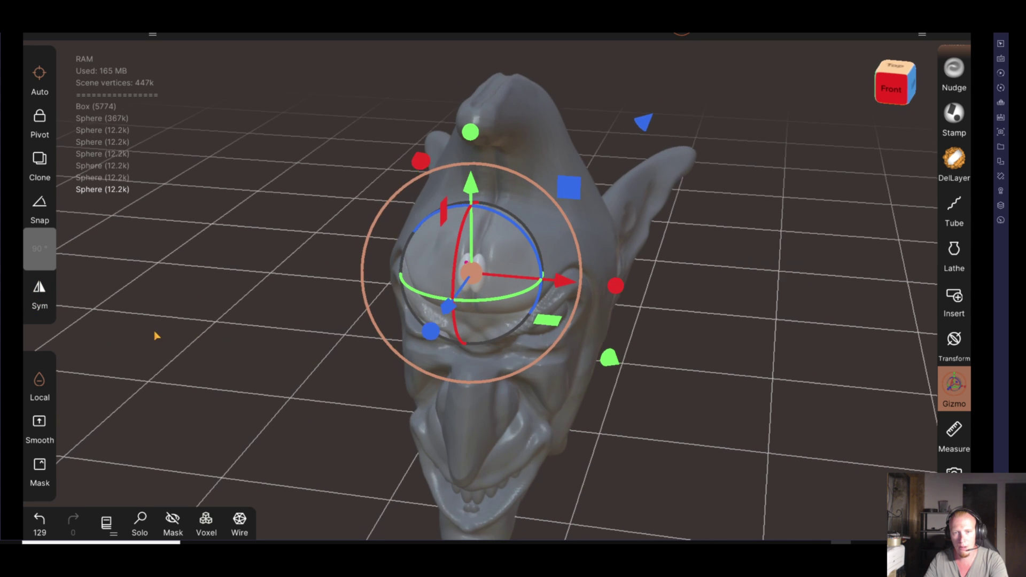
mouse_move(568, 287)
mouse_down()
mouse_move(601, 297)
mouse_move(550, 280)
mouse_up()
mouse_move(170, 343)
mouse_down()
mouse_move(287, 329)
mouse_move(165, 334)
mouse_move(223, 330)
mouse_up()
drag(528, 275, 545, 277)
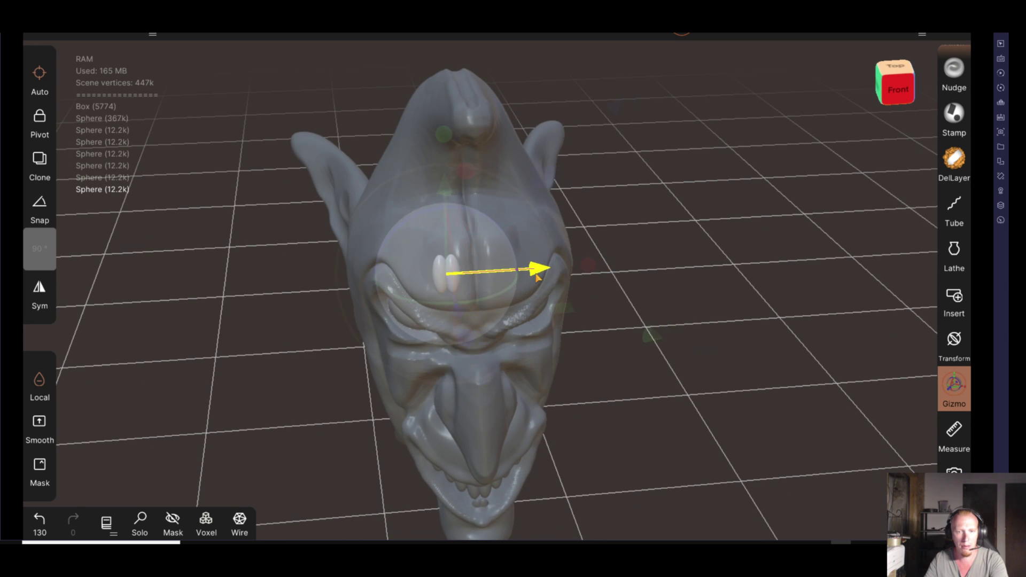
Delete the selected forehead sphere from the Scene list
click(120, 37)
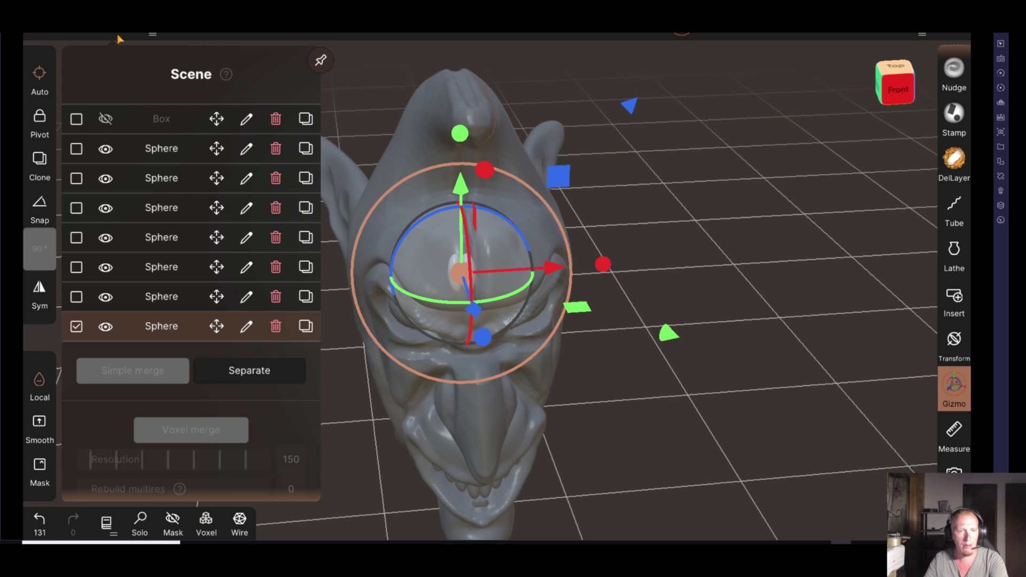
click(275, 327)
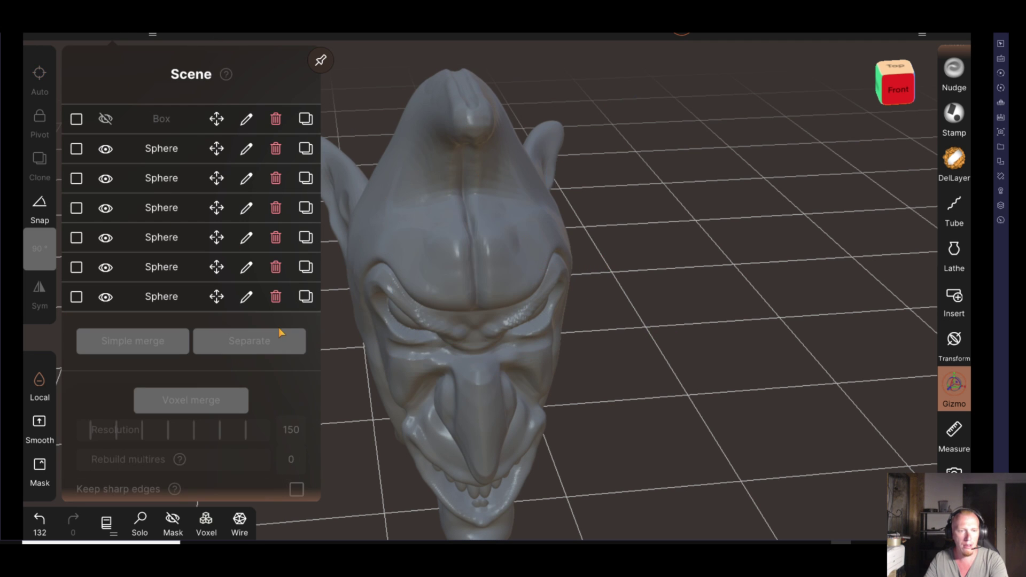
mouse_move(666, 353)
mouse_down()
mouse_move(633, 360)
mouse_move(504, 284)
mouse_up()
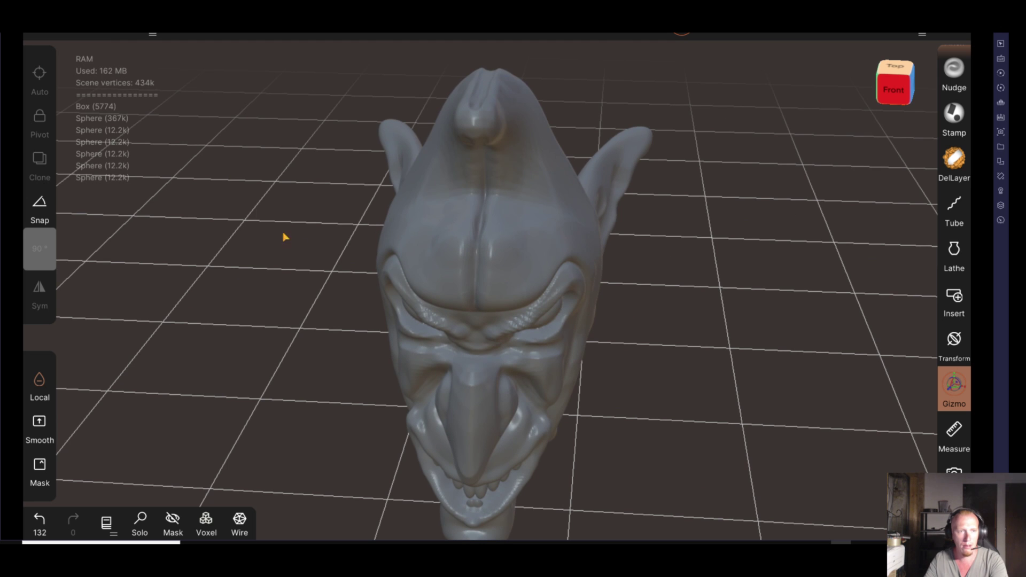
Add a Box primitive and scale it into a thin bar above the head
click(119, 36)
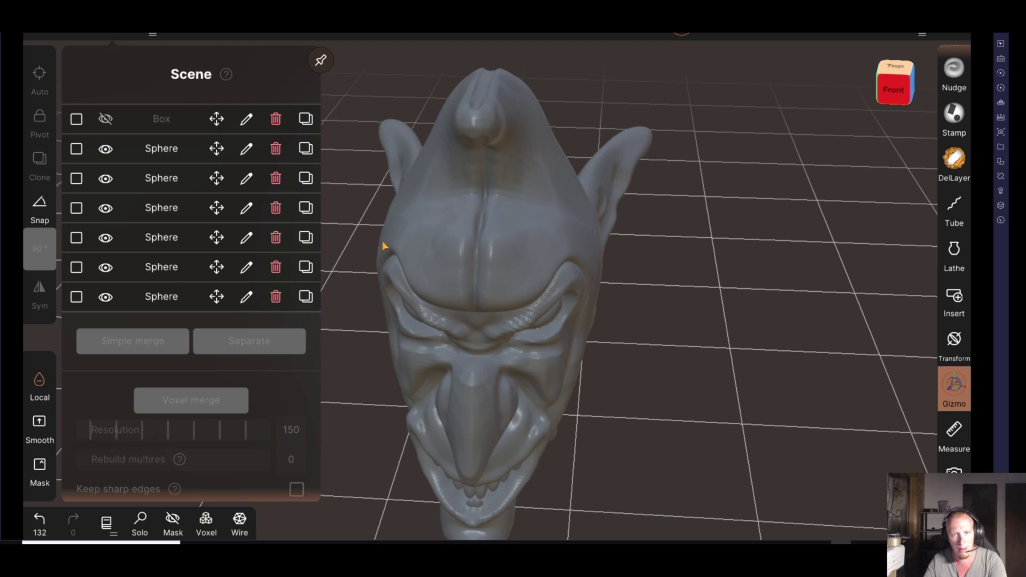
scroll(179, 411, down, 6)
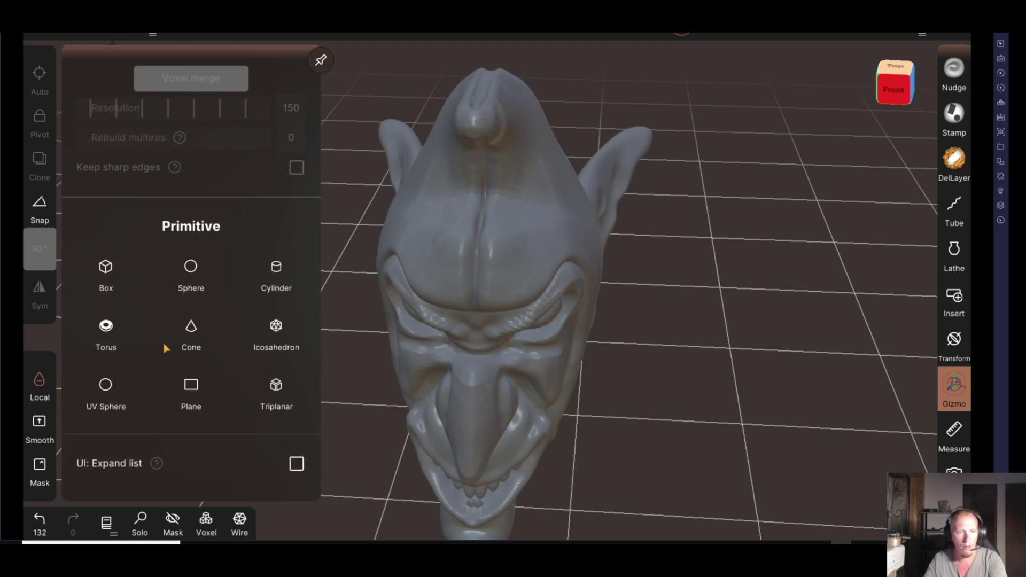
click(106, 277)
drag(668, 321, 592, 341)
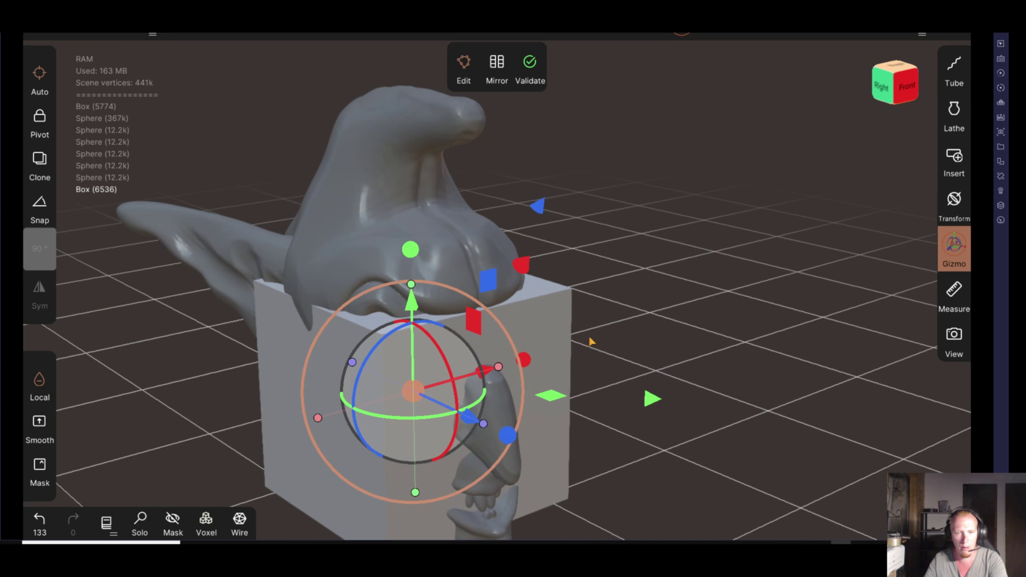
drag(420, 299, 422, 134)
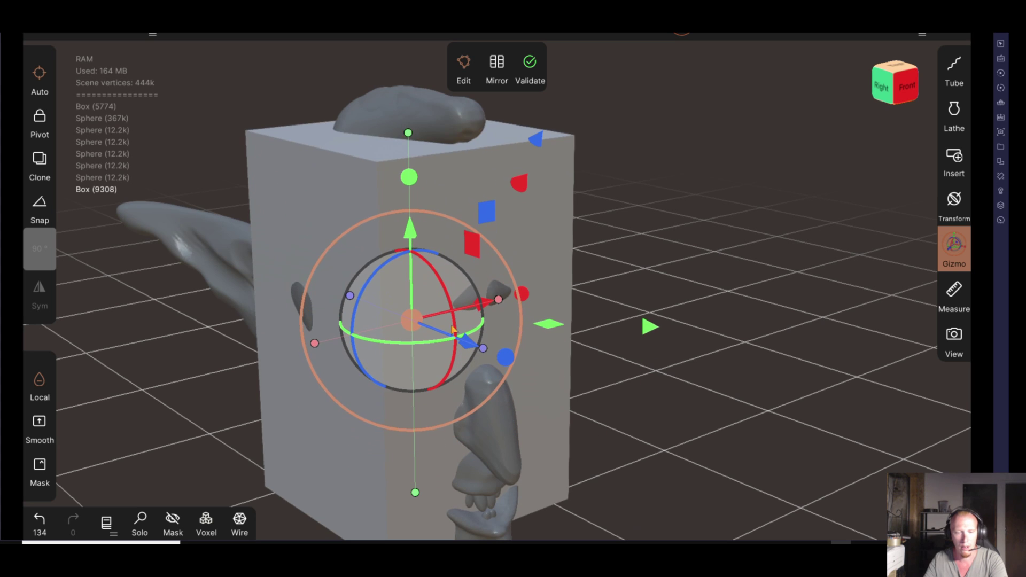
drag(695, 348, 654, 375)
mouse_move(626, 479)
mouse_down()
mouse_move(448, 493)
mouse_move(380, 149)
mouse_up()
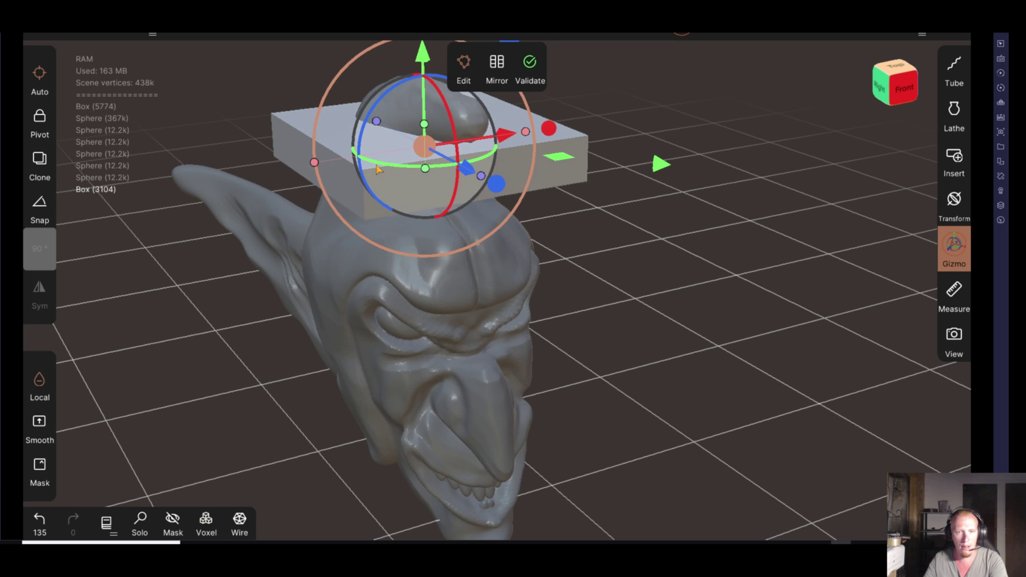
mouse_move(137, 195)
mouse_down()
mouse_move(224, 171)
mouse_move(470, 185)
mouse_up()
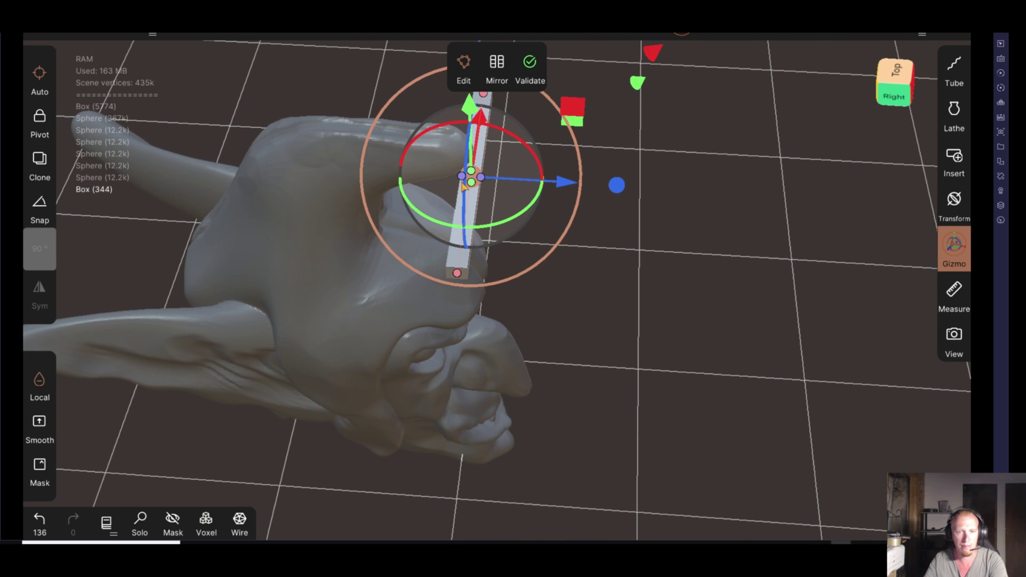
Bring the thin bar down onto the goblin's forehead
drag(589, 354, 299, 293)
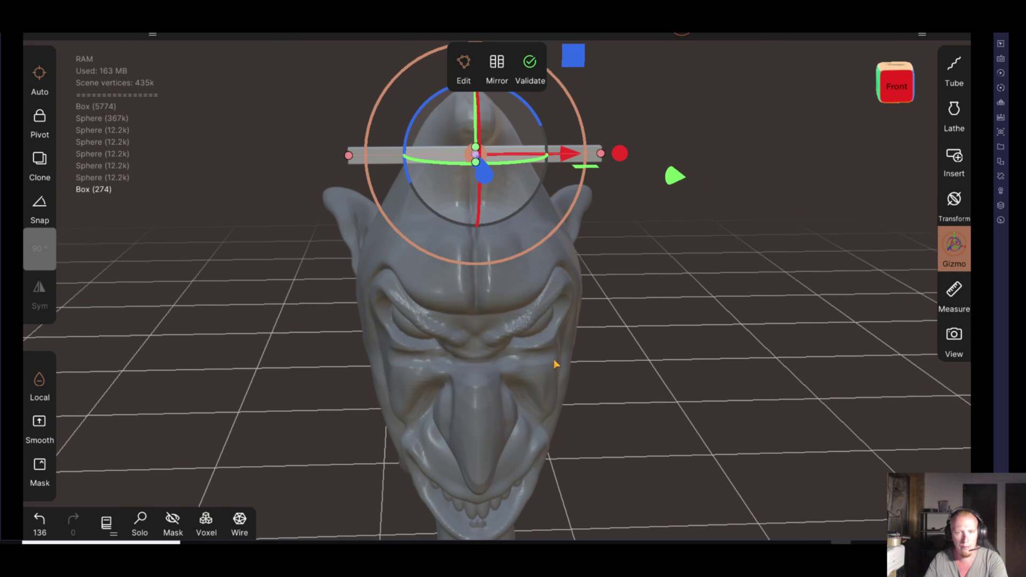
mouse_move(622, 352)
mouse_down()
mouse_move(614, 382)
mouse_move(405, 310)
mouse_up()
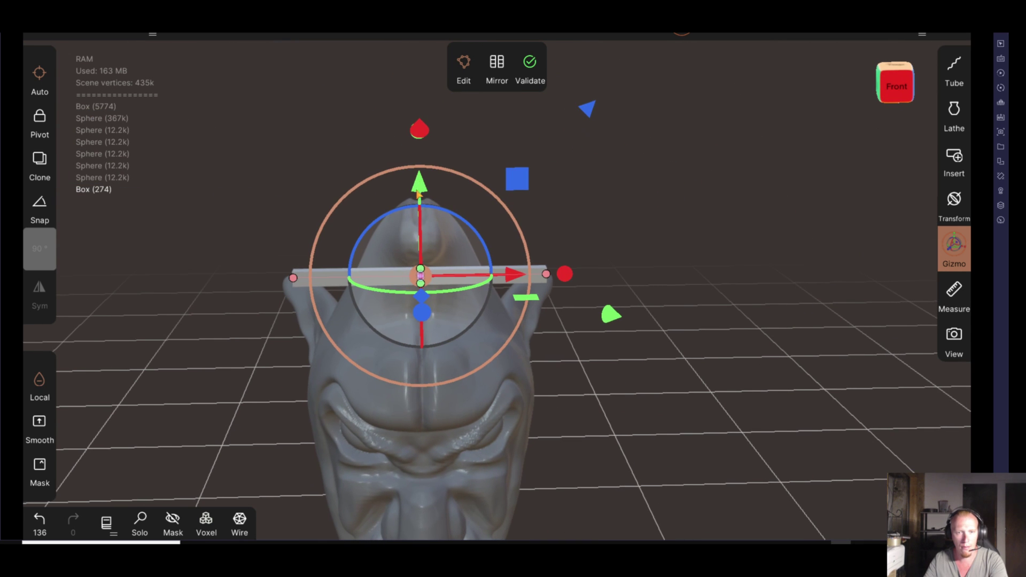
drag(418, 195, 432, 312)
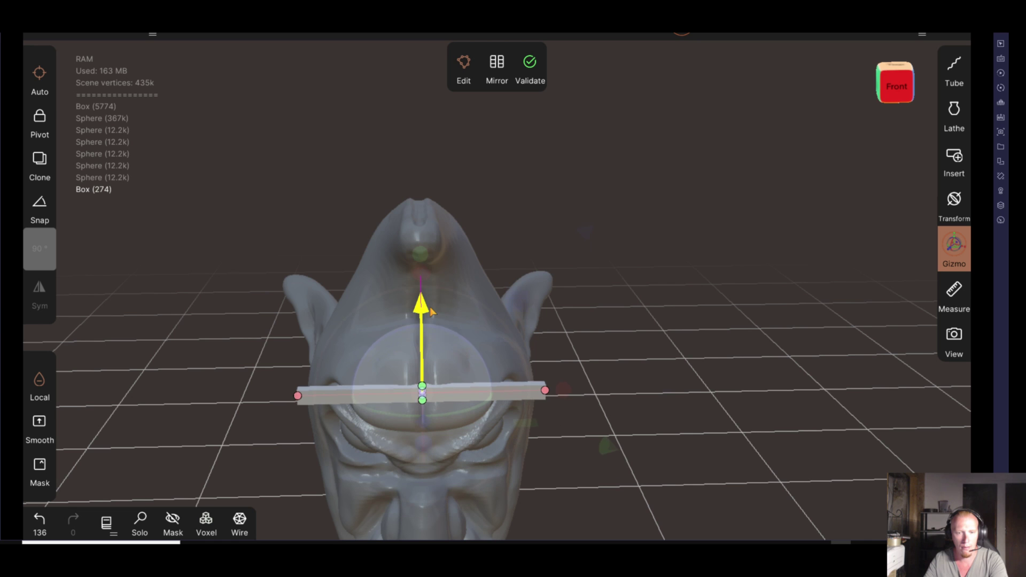
drag(156, 335, 488, 357)
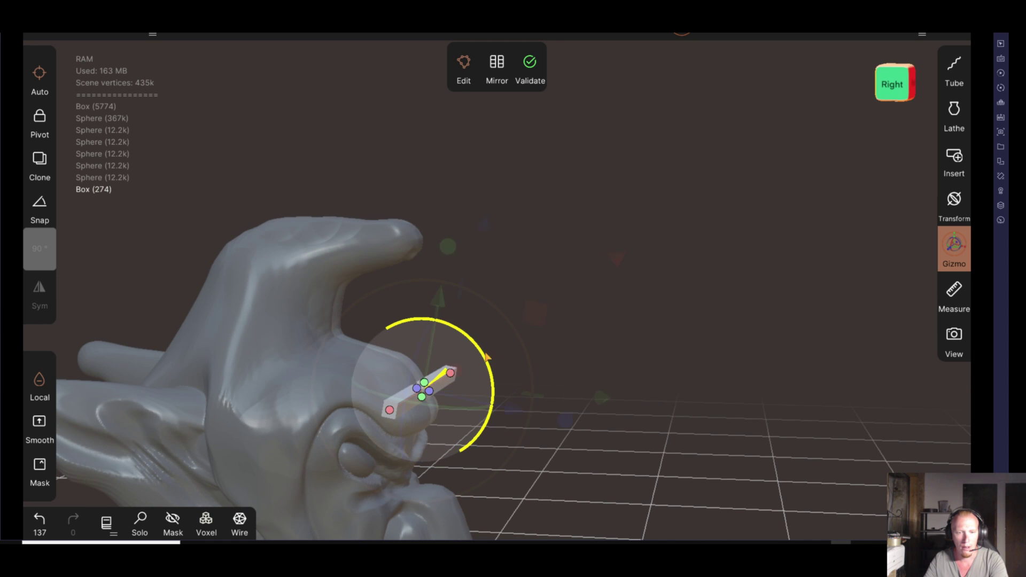
drag(499, 408, 391, 451)
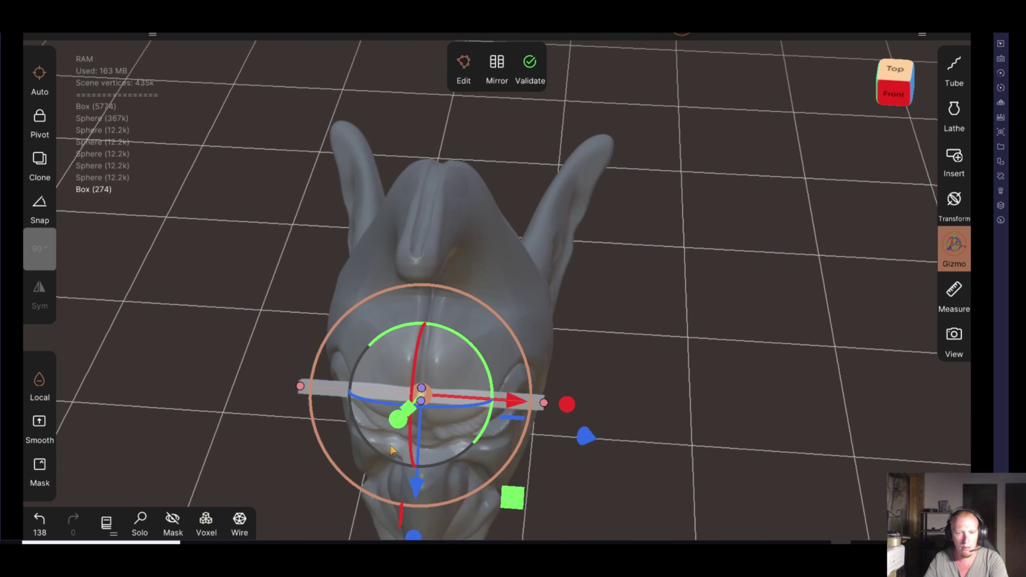
Shorten, tilt and centre the bar across the brow just above the eyes
drag(538, 407, 436, 405)
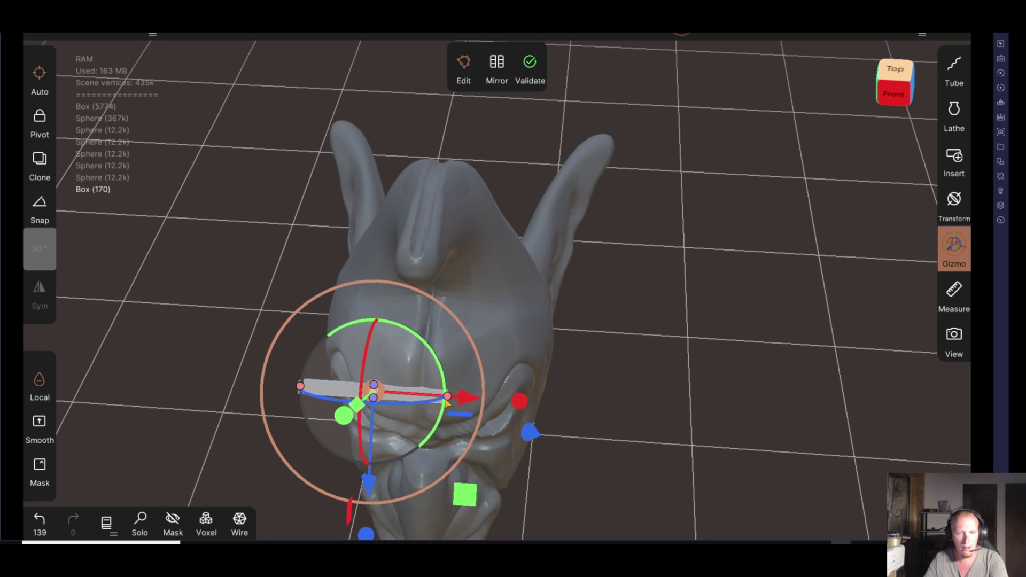
mouse_move(455, 415)
mouse_down()
mouse_move(510, 418)
mouse_move(434, 396)
mouse_move(522, 401)
mouse_up()
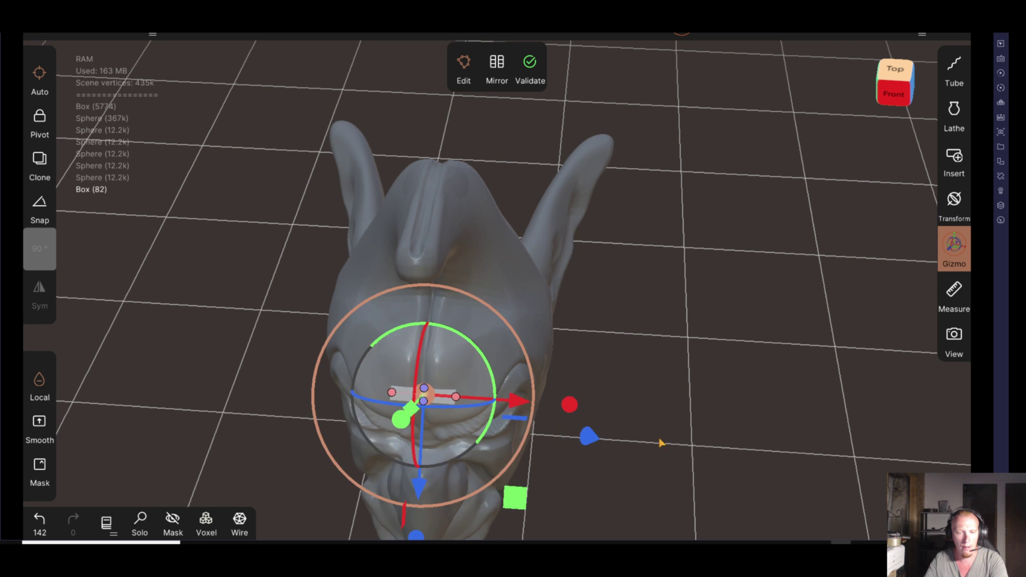
drag(663, 443, 357, 395)
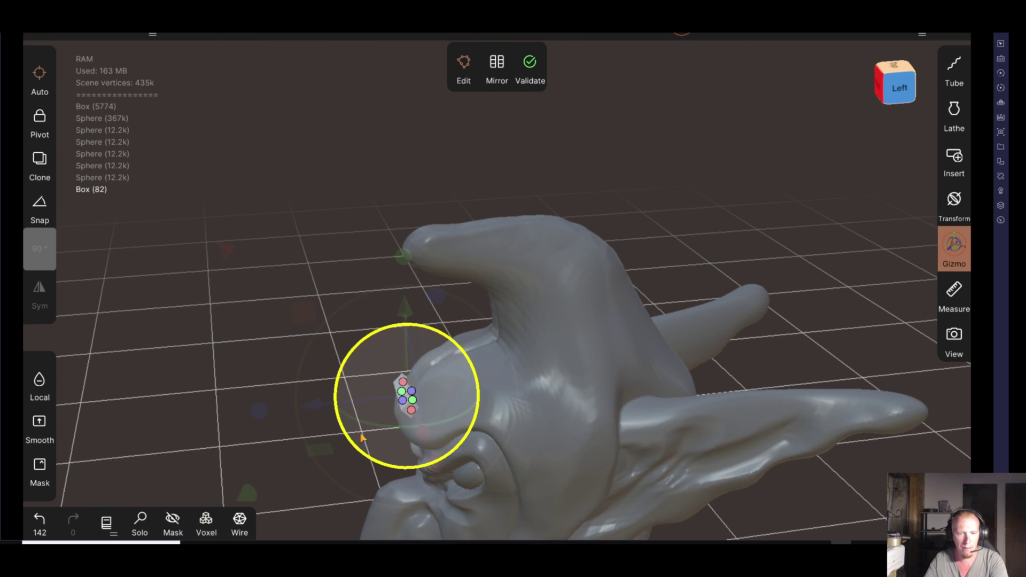
drag(361, 439, 358, 442)
mouse_move(200, 347)
mouse_down()
mouse_move(174, 328)
mouse_move(254, 292)
mouse_move(455, 252)
mouse_move(518, 229)
mouse_up()
drag(454, 345, 424, 320)
drag(456, 388, 511, 396)
mouse_move(597, 414)
mouse_down()
mouse_move(648, 406)
mouse_move(645, 252)
mouse_move(665, 360)
mouse_up()
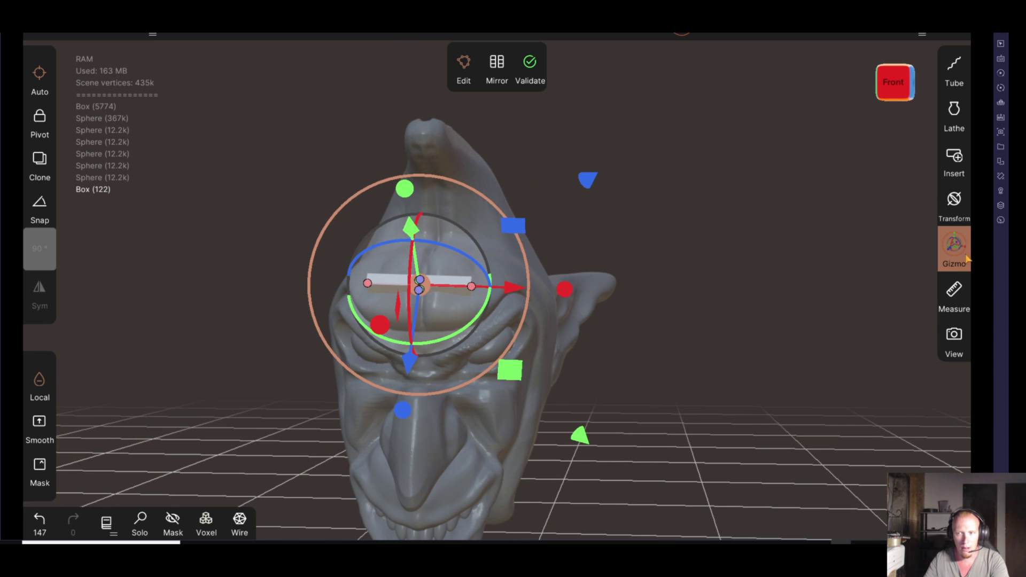
Adjust the gizmo options and tool shortcut order, then validate the bar's placement
click(965, 256)
click(951, 366)
drag(960, 171, 957, 230)
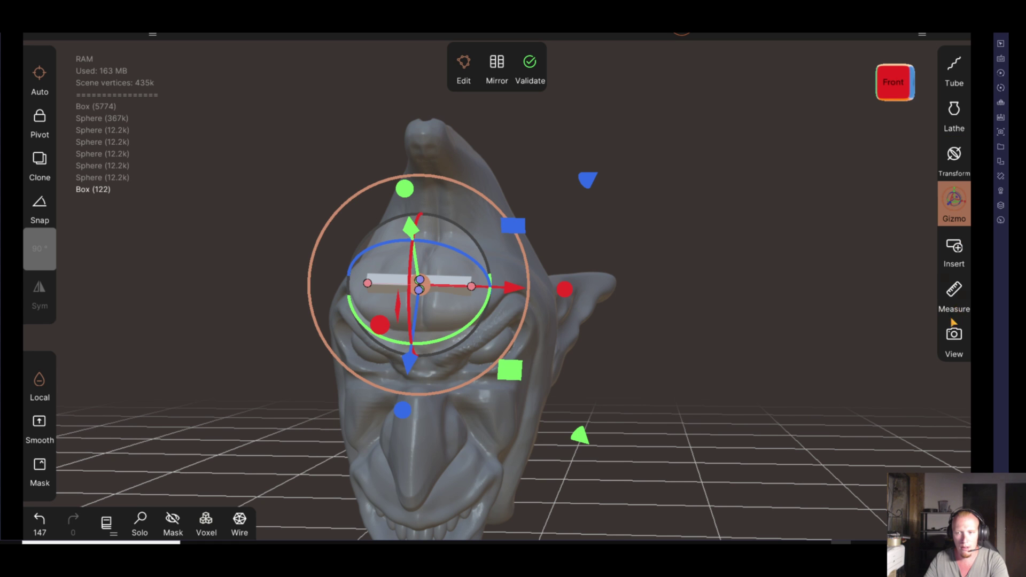
mouse_move(768, 257)
mouse_down()
mouse_move(750, 287)
mouse_move(648, 156)
mouse_move(577, 168)
mouse_up()
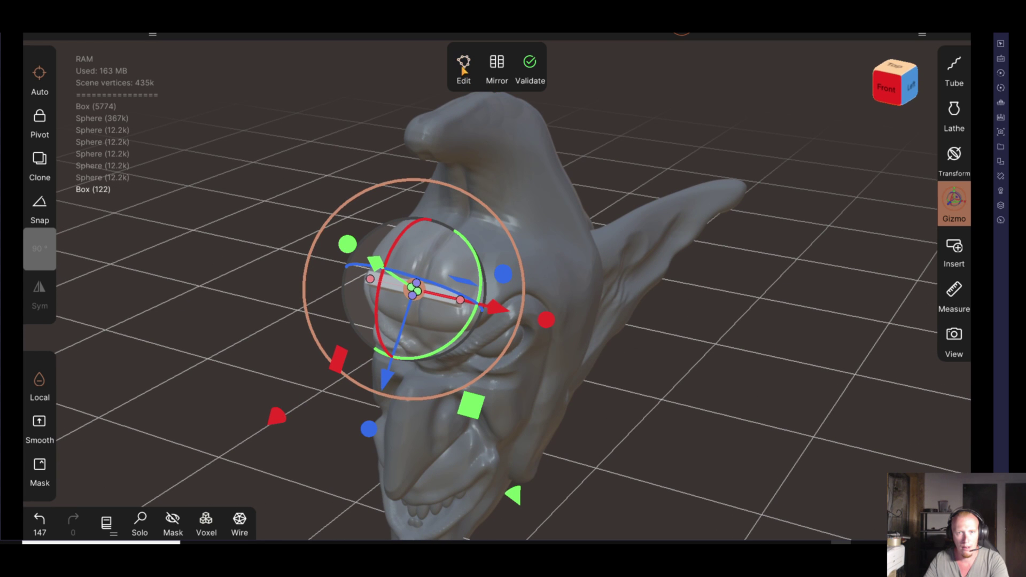
click(536, 63)
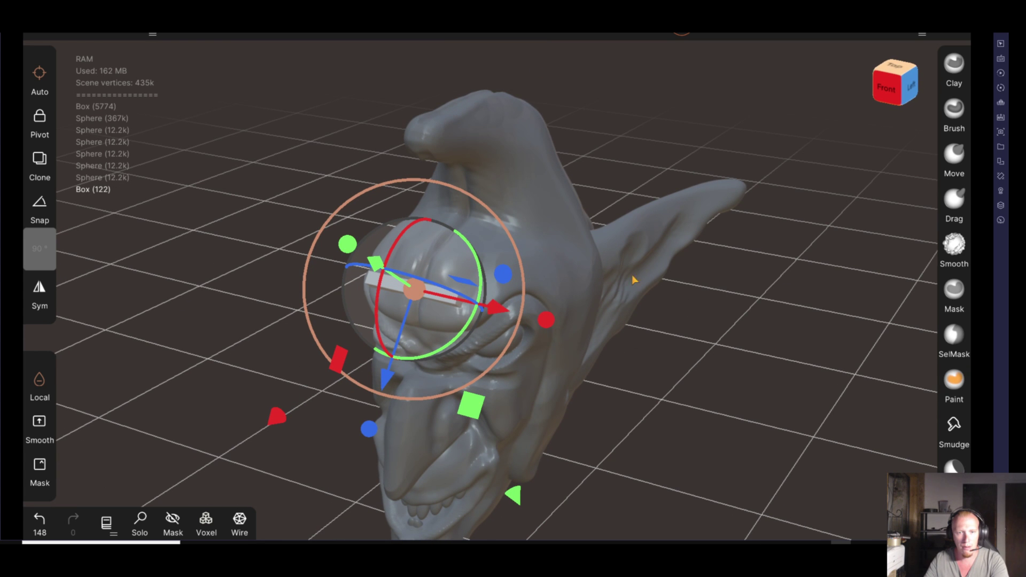
drag(645, 401, 912, 194)
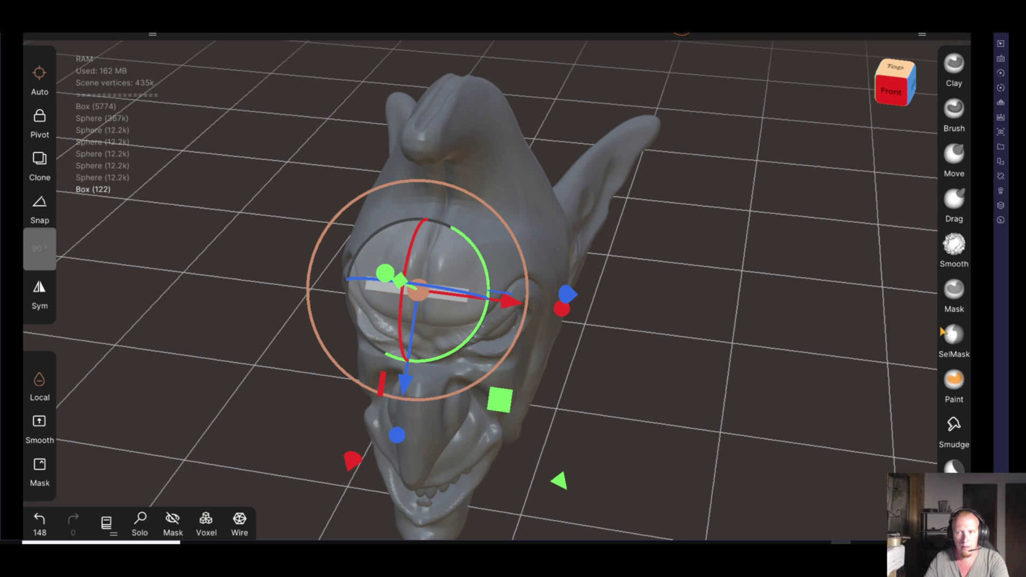
With the Move brush at radius 34, bend the bar's tip around the brow
click(954, 160)
mouse_move(710, 328)
mouse_down()
mouse_move(477, 395)
mouse_move(390, 366)
mouse_move(395, 327)
mouse_up()
drag(46, 150, 42, 140)
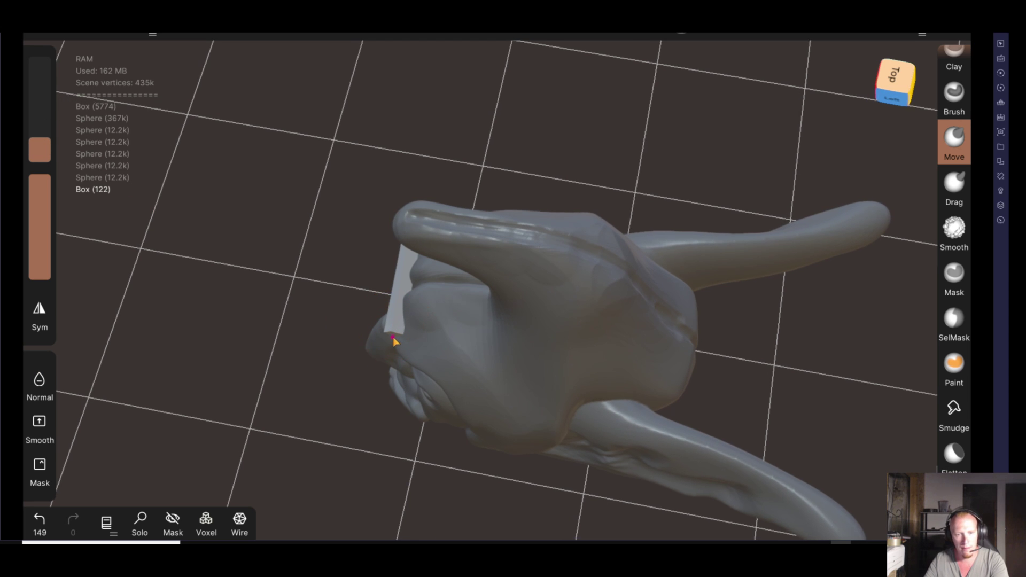
drag(395, 347, 394, 334)
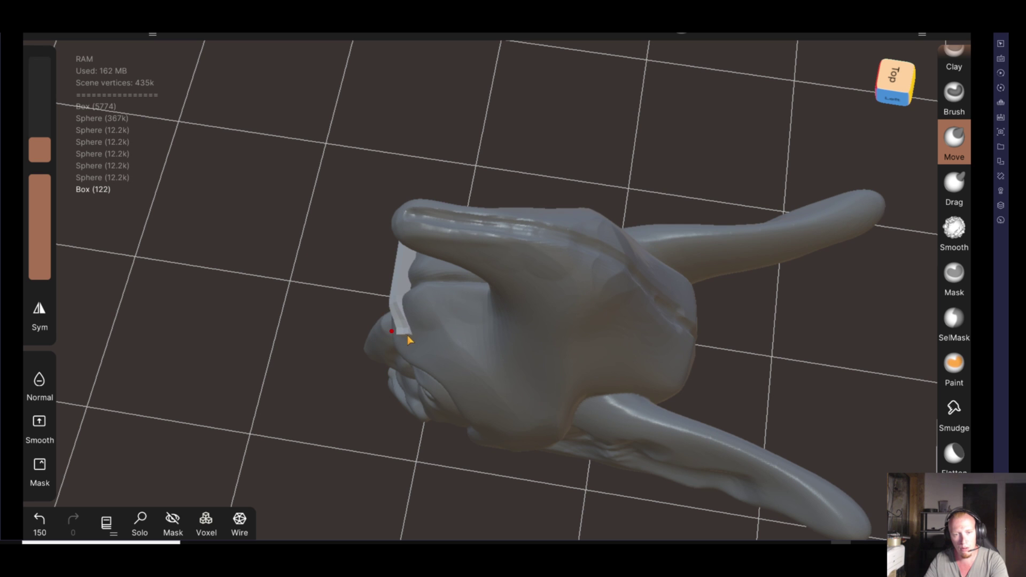
mouse_move(339, 401)
mouse_down()
mouse_move(356, 327)
mouse_move(810, 294)
mouse_up()
drag(451, 279, 432, 289)
drag(508, 327, 557, 344)
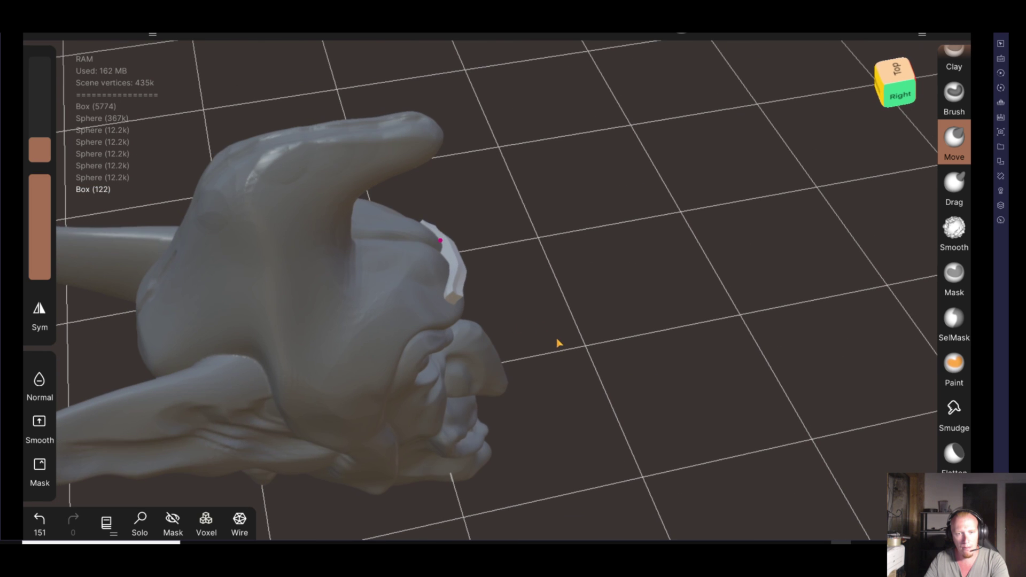
click(453, 260)
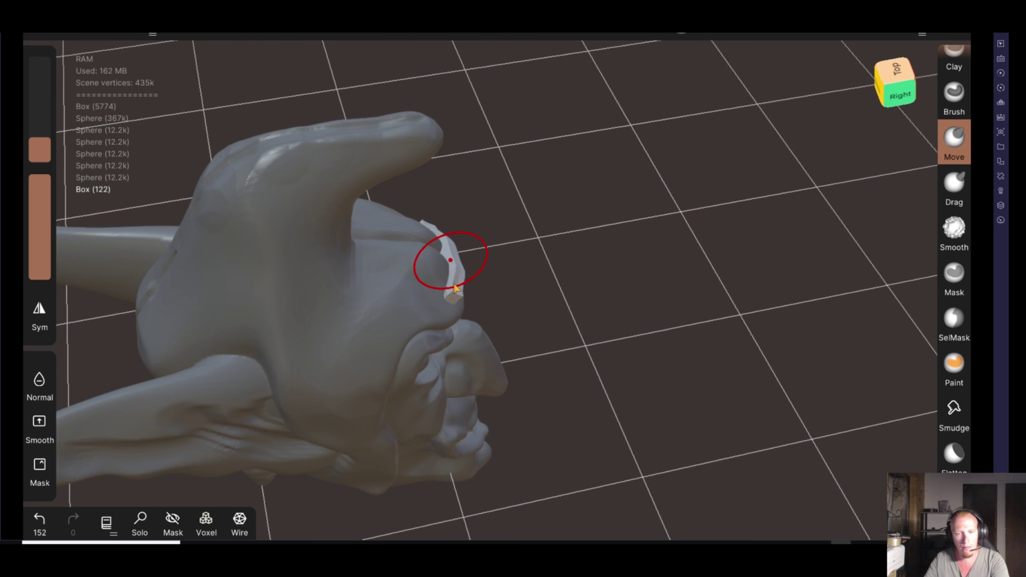
right_drag(447, 301, 131, 279)
mouse_move(438, 325)
right_down()
mouse_move(572, 331)
mouse_move(634, 351)
mouse_move(522, 343)
mouse_move(642, 350)
mouse_move(755, 393)
mouse_move(510, 426)
mouse_move(419, 424)
mouse_move(458, 360)
mouse_move(425, 289)
right_up()
Reshape the tip with the Move brush radius at 73, then undo those four strokes
scroll(425, 289, up, 3)
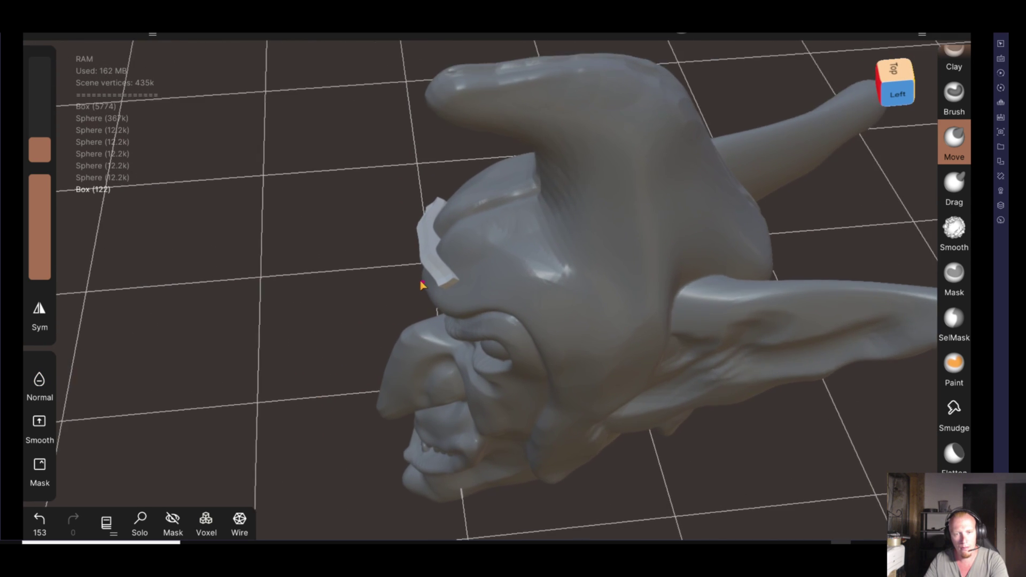
scroll(422, 283, up, 3)
scroll(428, 286, up, 2)
scroll(452, 278, up, 2)
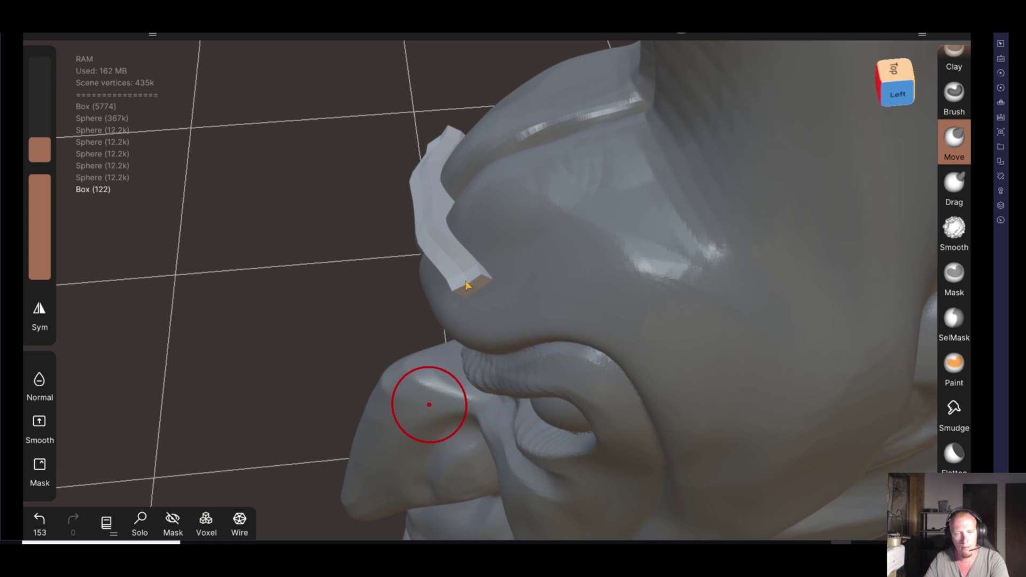
drag(27, 144, 28, 118)
mouse_move(473, 287)
mouse_down()
mouse_move(483, 283)
mouse_move(479, 264)
mouse_up()
right_drag(348, 321, 207, 367)
drag(446, 313, 483, 322)
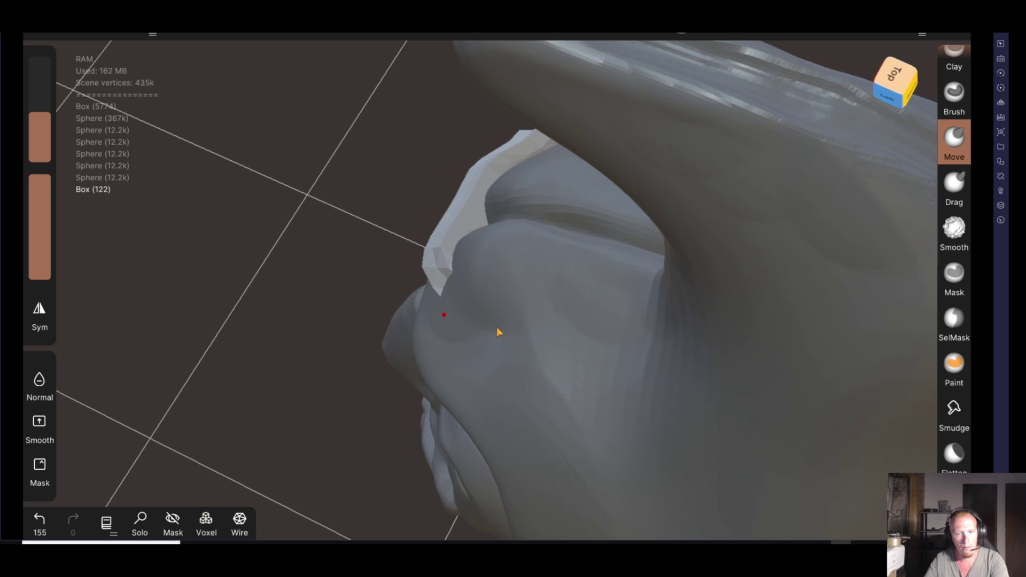
drag(431, 263, 423, 274)
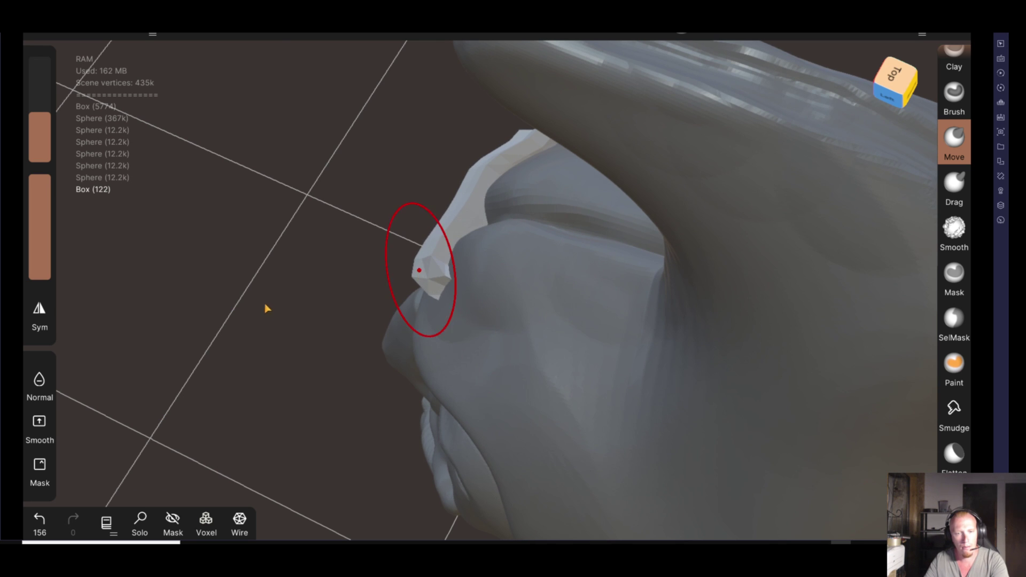
mouse_move(267, 308)
right_down()
mouse_move(278, 401)
mouse_move(351, 394)
right_up()
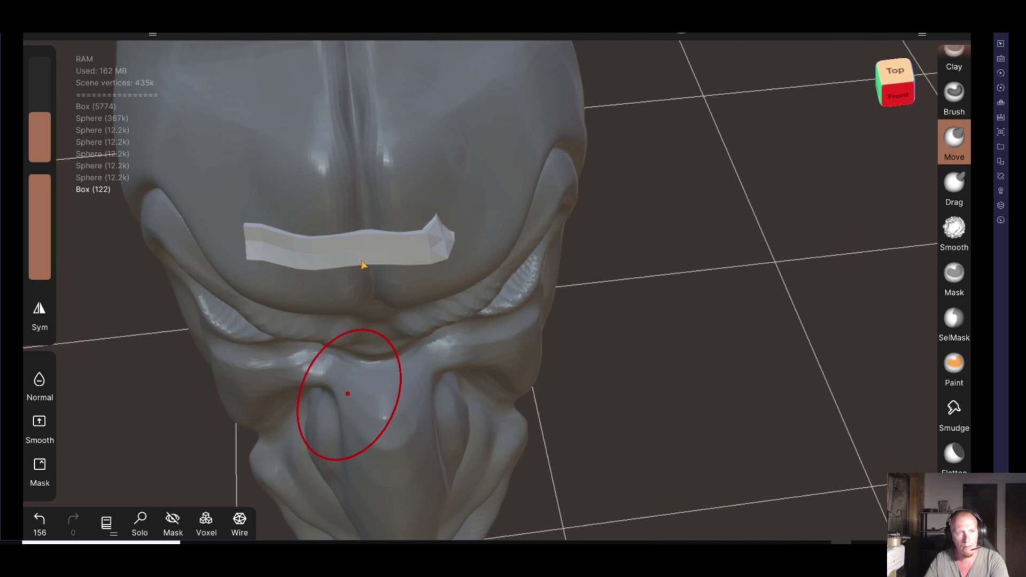
click(40, 521)
click(40, 521)
click(40, 521)
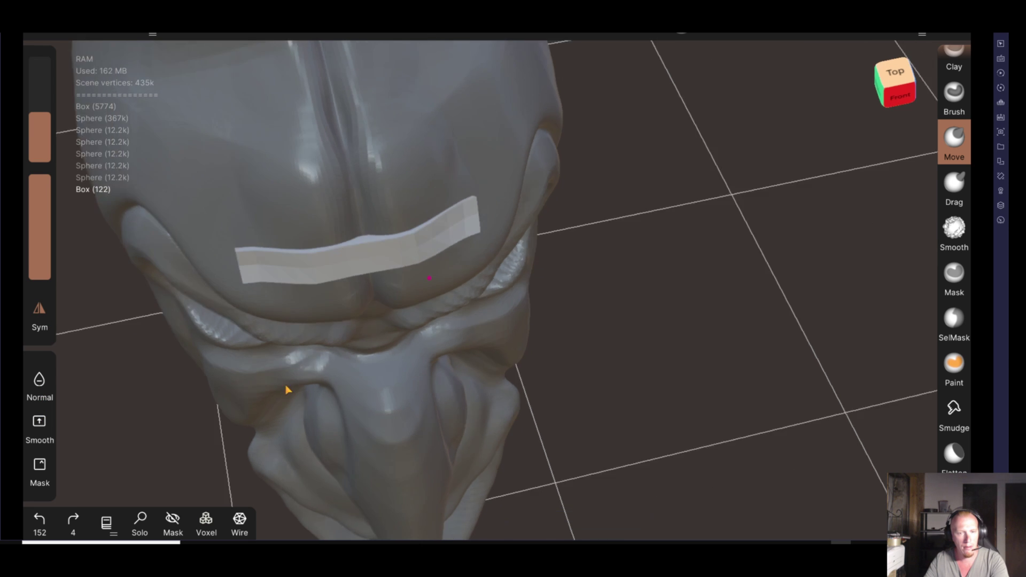
Bend the strip's ends and middle so it hugs the brow's curve
drag(286, 389, 532, 389)
mouse_move(412, 431)
mouse_down()
mouse_move(544, 387)
mouse_move(487, 378)
mouse_move(466, 393)
mouse_up()
mouse_move(529, 385)
mouse_down()
mouse_move(586, 336)
mouse_move(242, 357)
mouse_move(174, 322)
mouse_move(278, 252)
mouse_up()
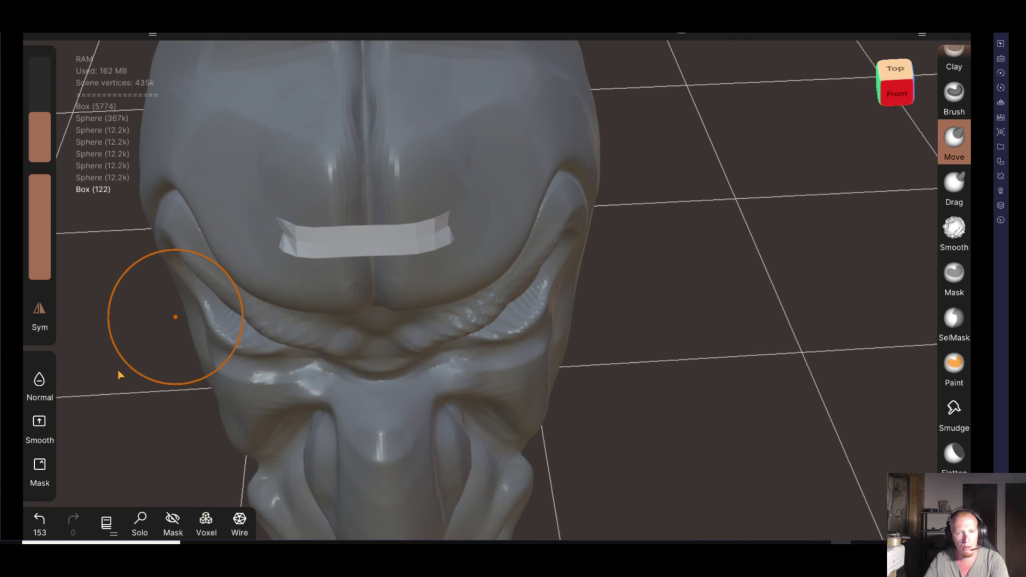
drag(119, 375, 178, 351)
drag(278, 254, 283, 235)
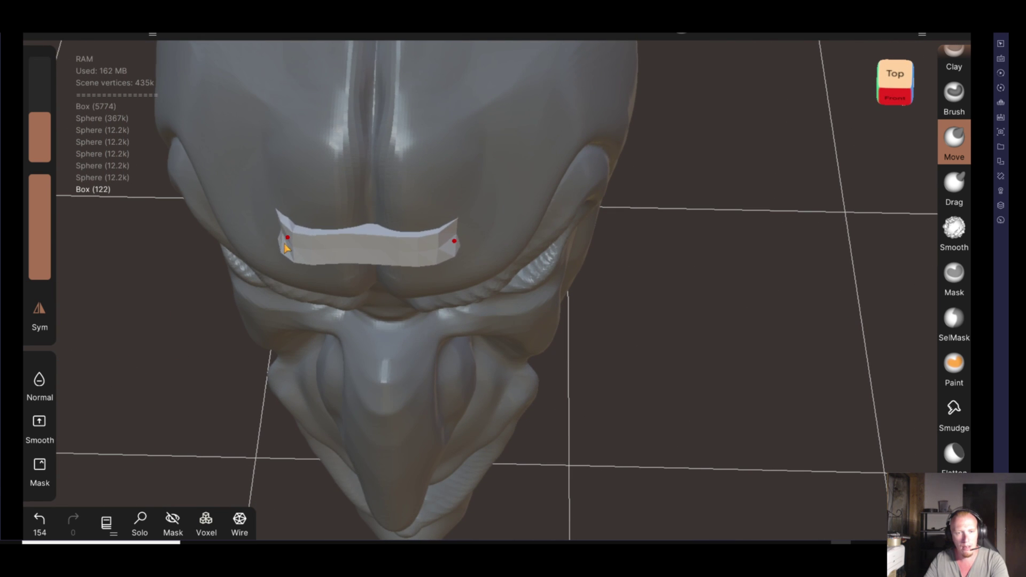
drag(361, 262, 364, 252)
mouse_move(627, 336)
mouse_down()
mouse_move(438, 264)
mouse_move(508, 213)
mouse_up()
drag(465, 259, 442, 236)
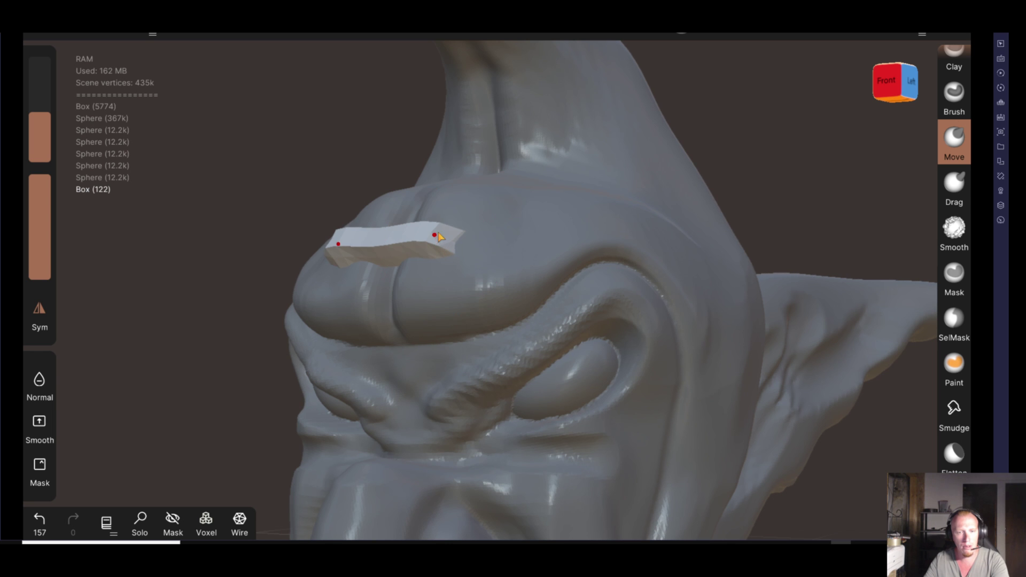
mouse_move(522, 255)
mouse_down()
mouse_move(623, 233)
mouse_move(394, 288)
mouse_move(401, 270)
mouse_move(390, 268)
mouse_up()
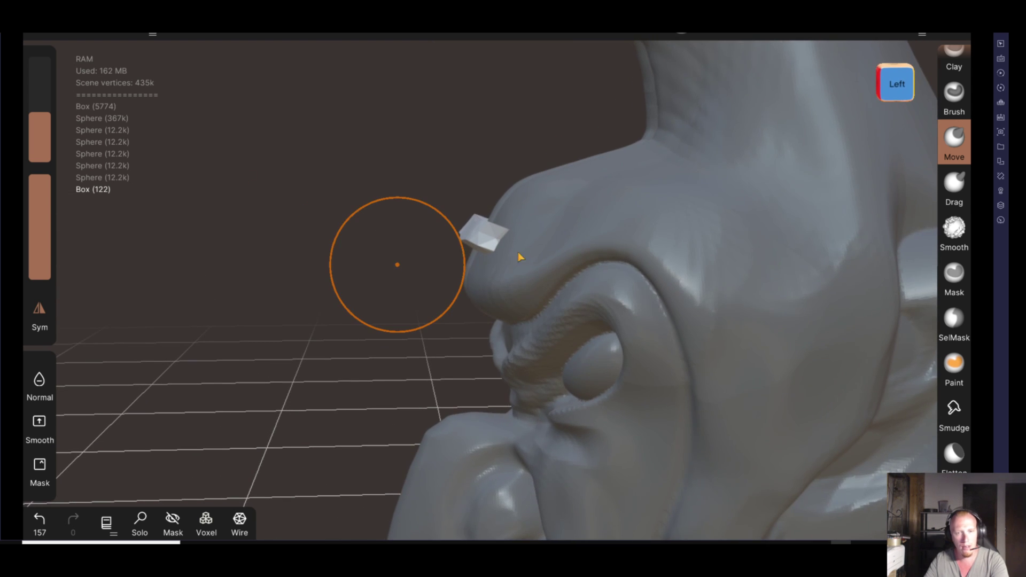
click(475, 230)
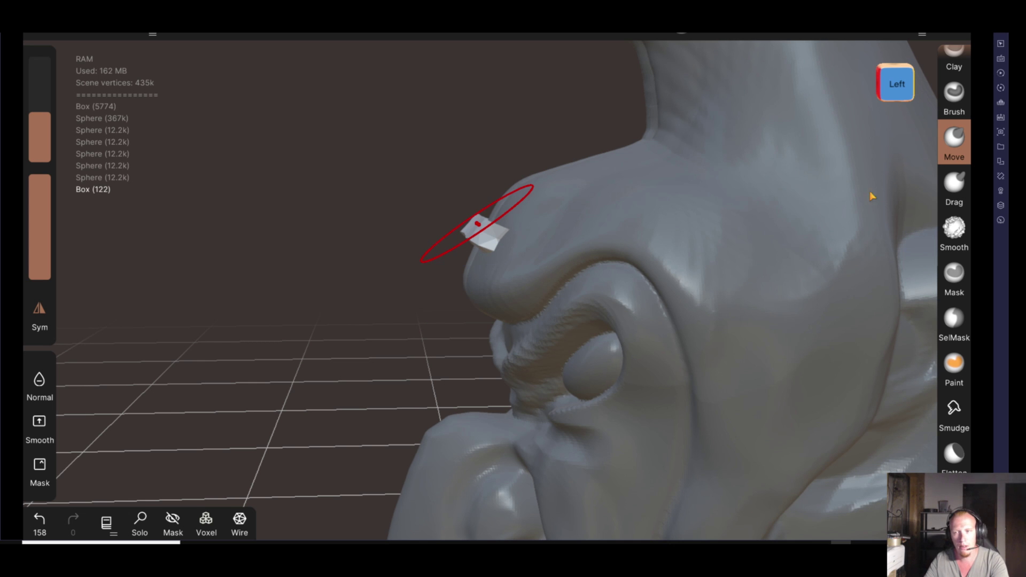
scroll(939, 385, down, 5)
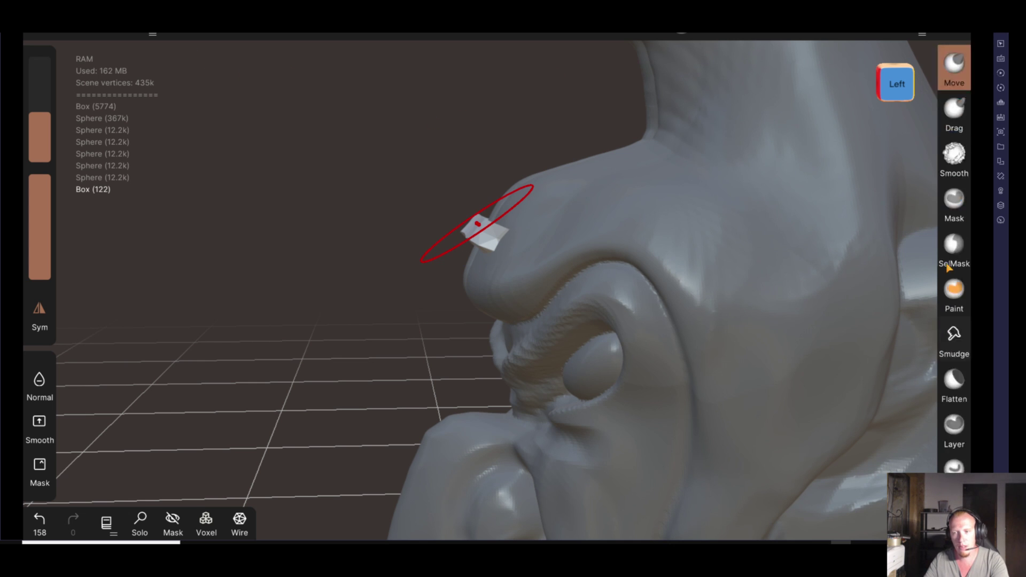
scroll(954, 342, down, 5)
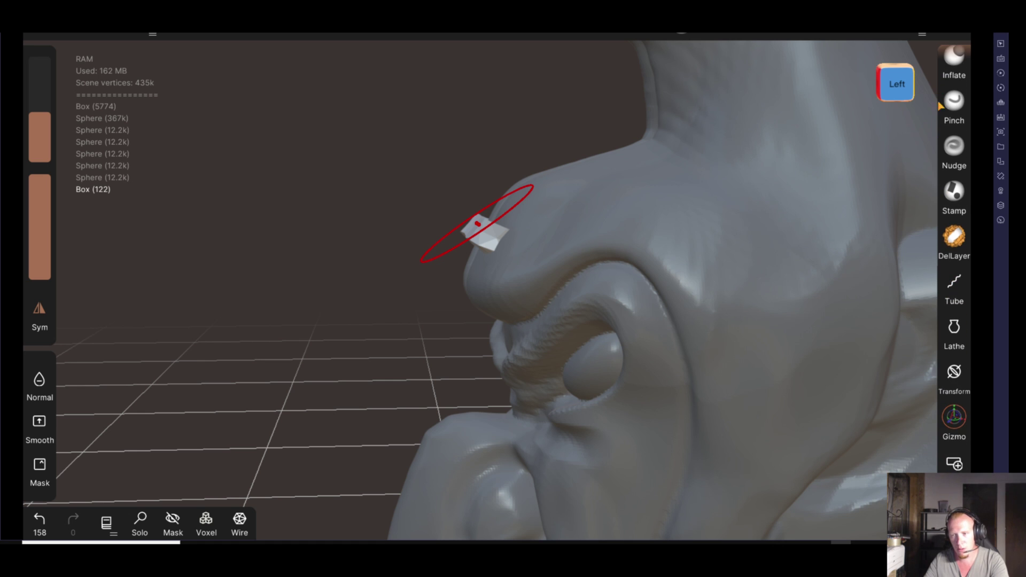
Rotate the small forehead box with the Gizmo
click(954, 419)
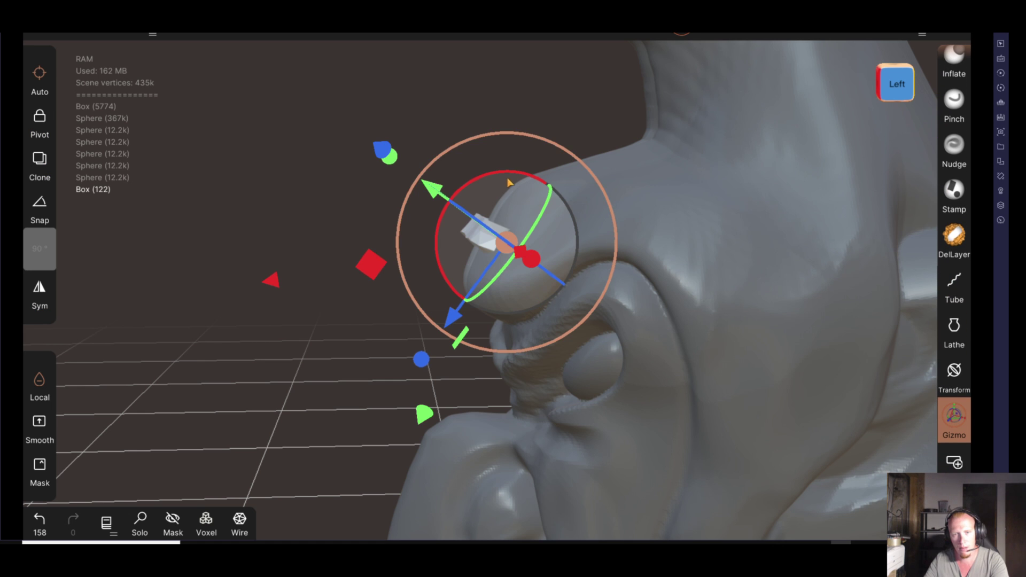
drag(508, 183, 499, 183)
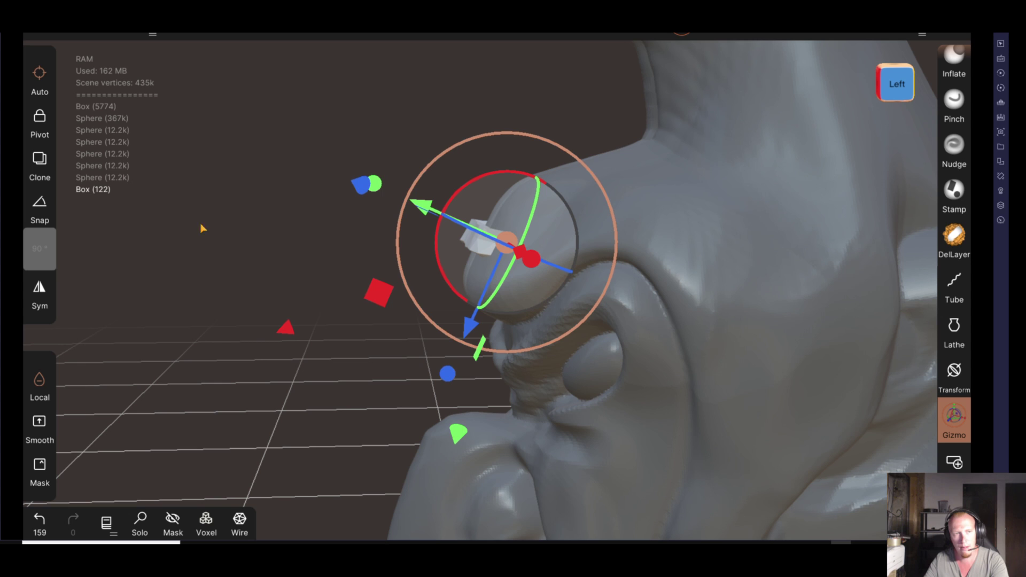
scroll(955, 301, up, 5)
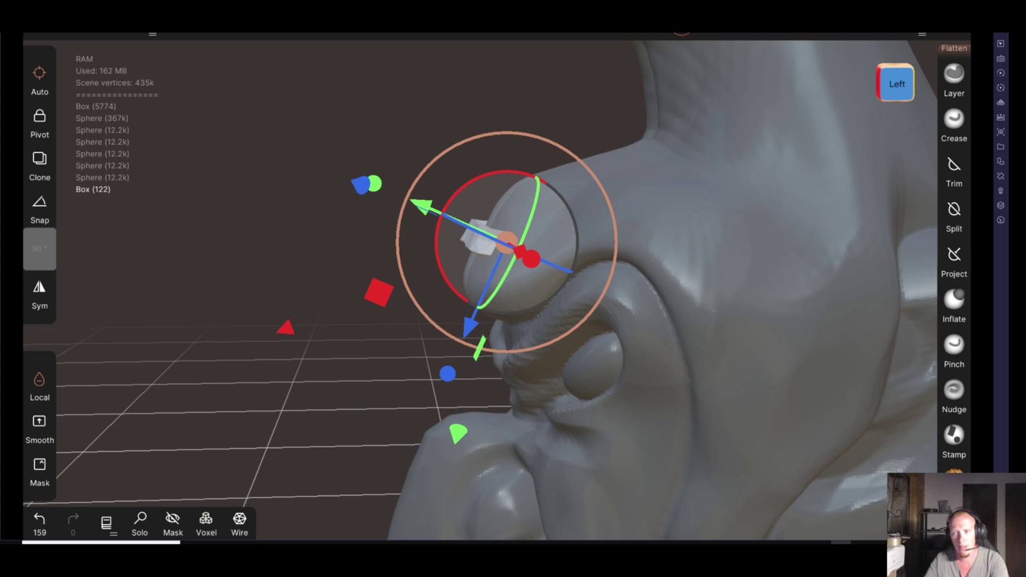
scroll(965, 102, up, 8)
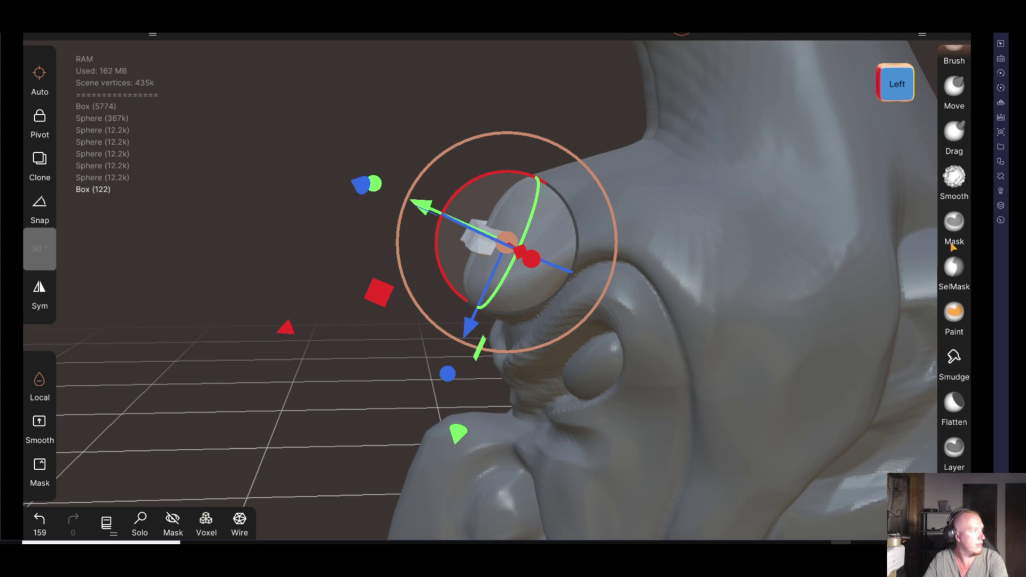
scroll(967, 140, up, 2)
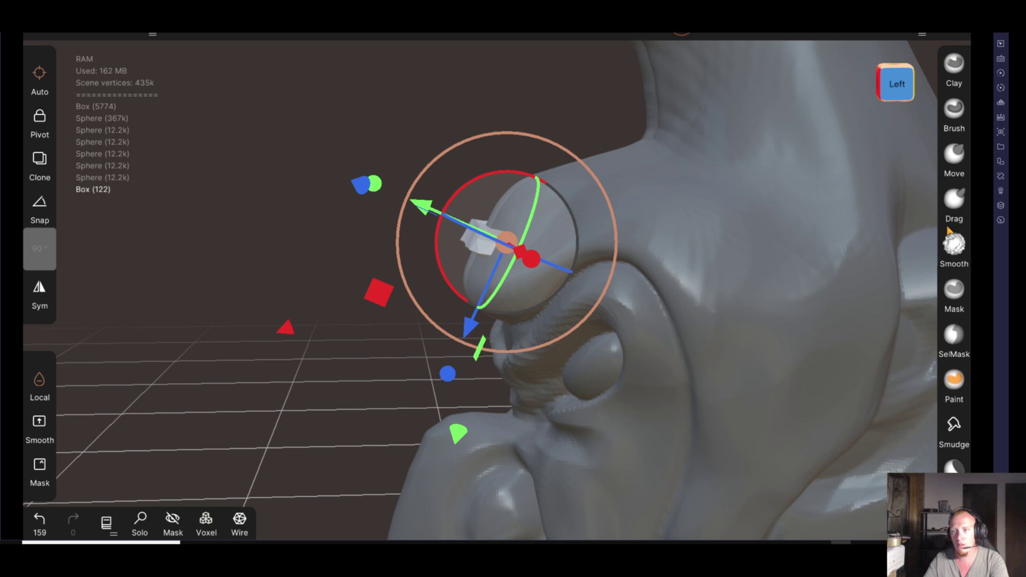
Return to the Move brush and open the Mesh panel's object options
click(955, 160)
click(112, 33)
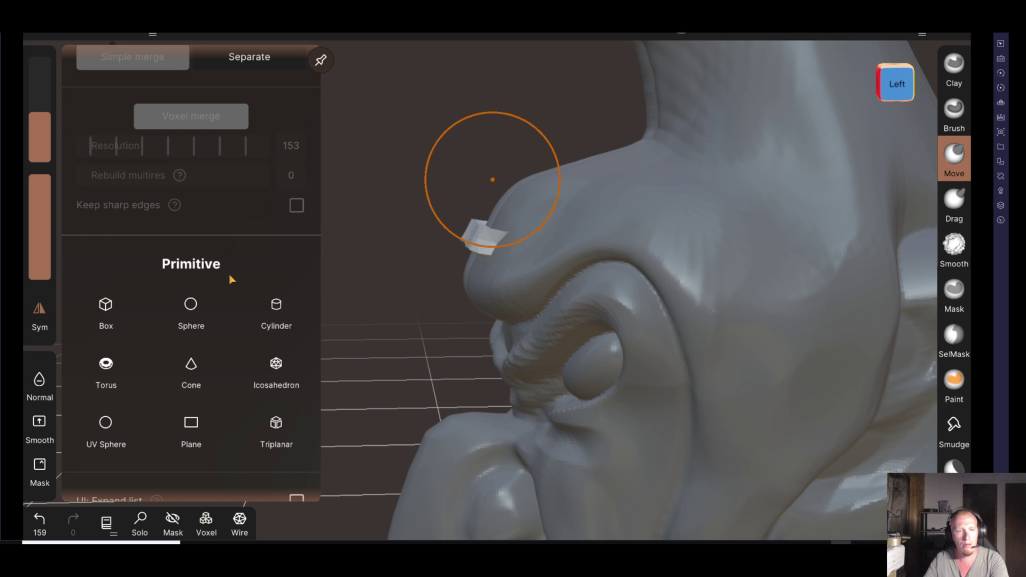
click(328, 271)
drag(342, 279, 380, 304)
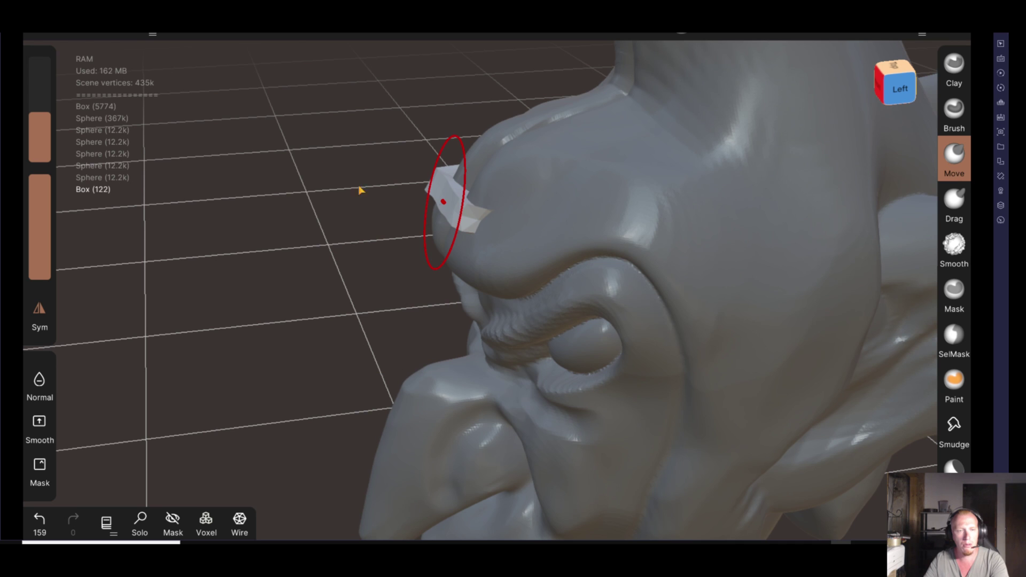
click(126, 33)
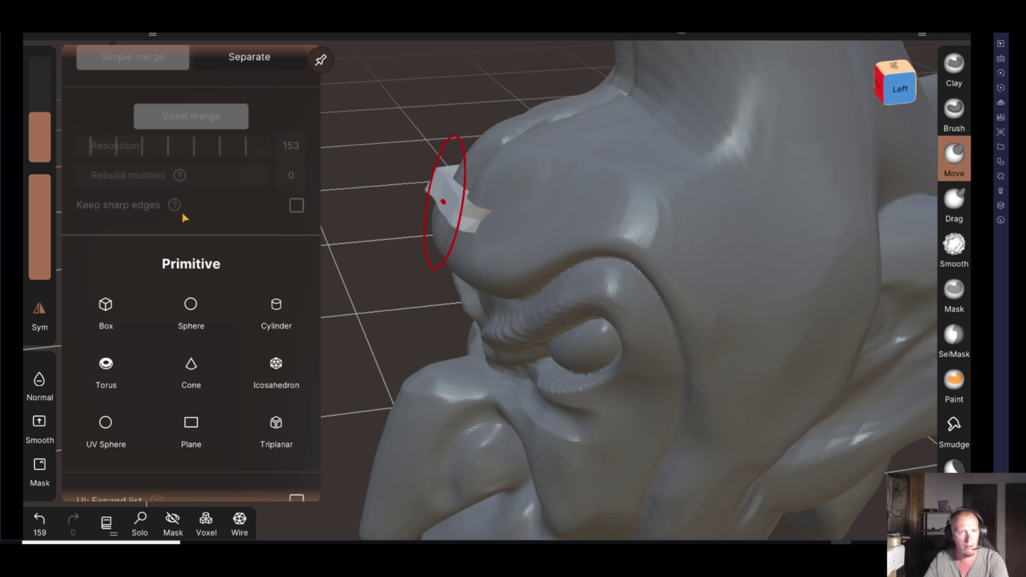
scroll(184, 217, up, 5)
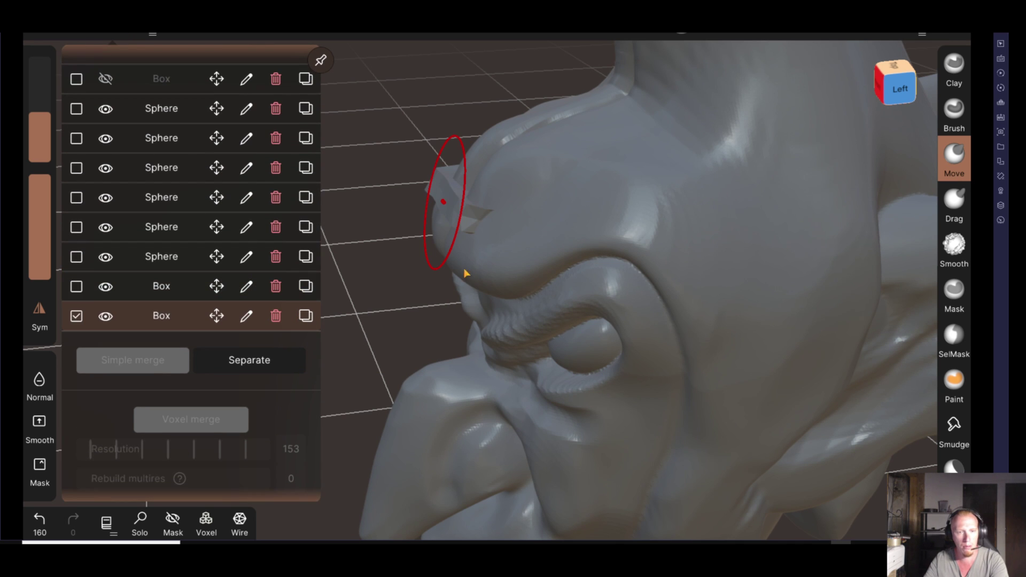
Raise the copied box up the forehead with the Gizmo
click(871, 194)
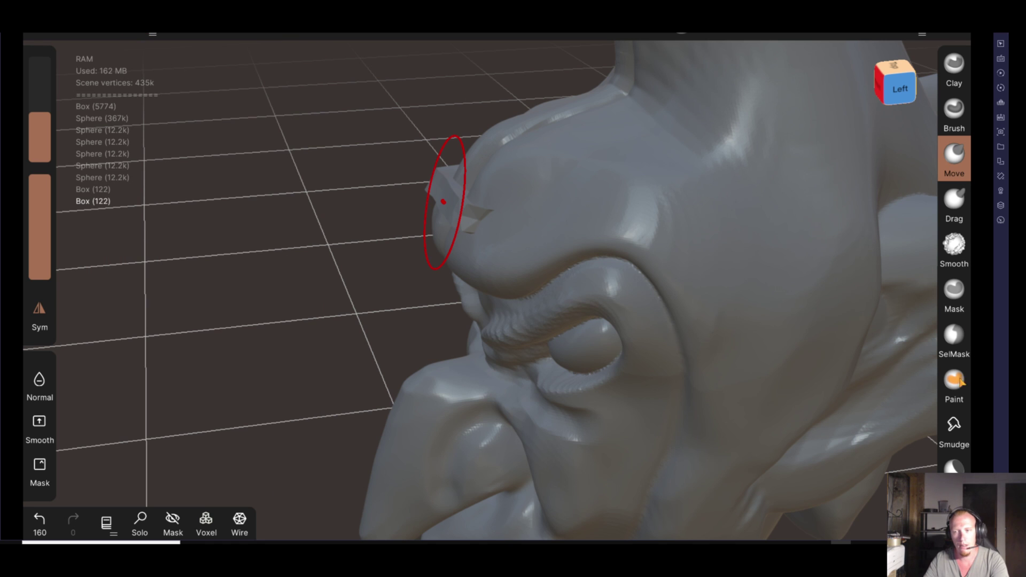
scroll(961, 380, down, 5)
scroll(960, 381, down, 1)
scroll(961, 379, down, 3)
scroll(962, 378, down, 1)
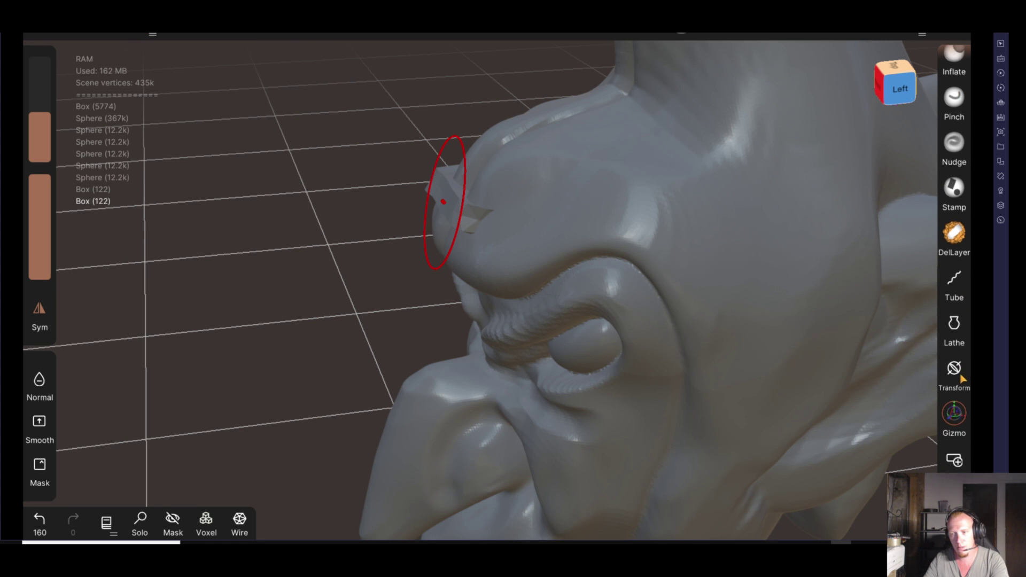
click(947, 402)
mouse_move(442, 287)
mouse_down()
mouse_move(432, 145)
mouse_move(456, 101)
mouse_up()
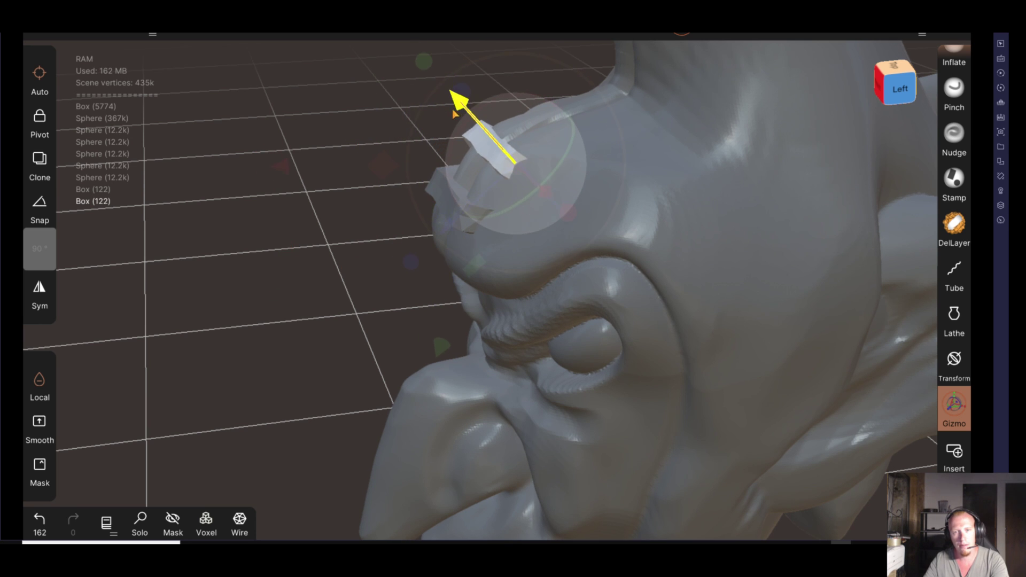
mouse_move(390, 187)
mouse_down()
mouse_move(473, 301)
mouse_move(448, 393)
mouse_up()
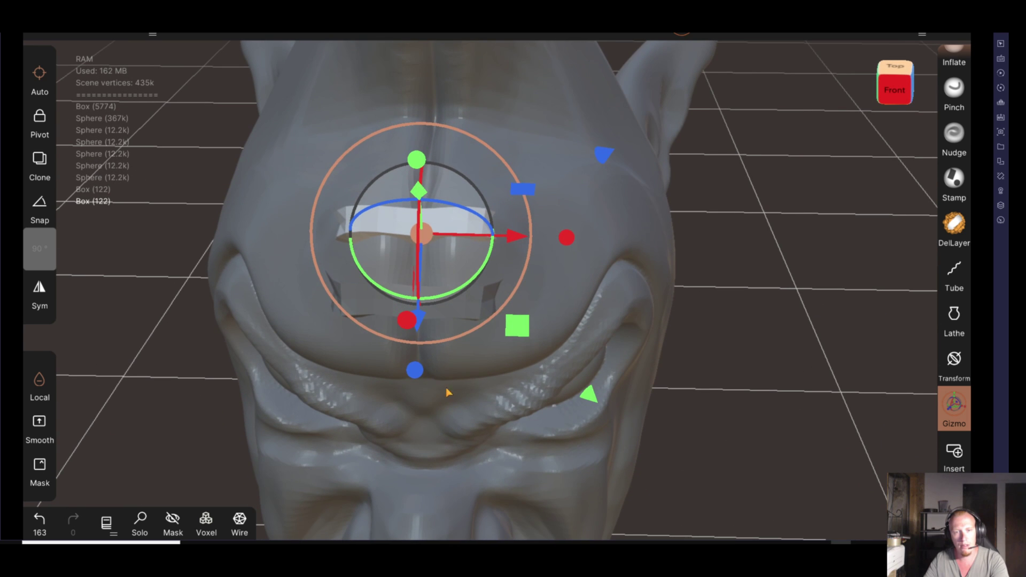
Rotate the copied box to sit along the brow and show the scene list
drag(463, 304, 452, 307)
mouse_move(619, 373)
mouse_down()
mouse_move(611, 361)
mouse_move(515, 367)
mouse_move(526, 366)
mouse_move(437, 295)
mouse_up()
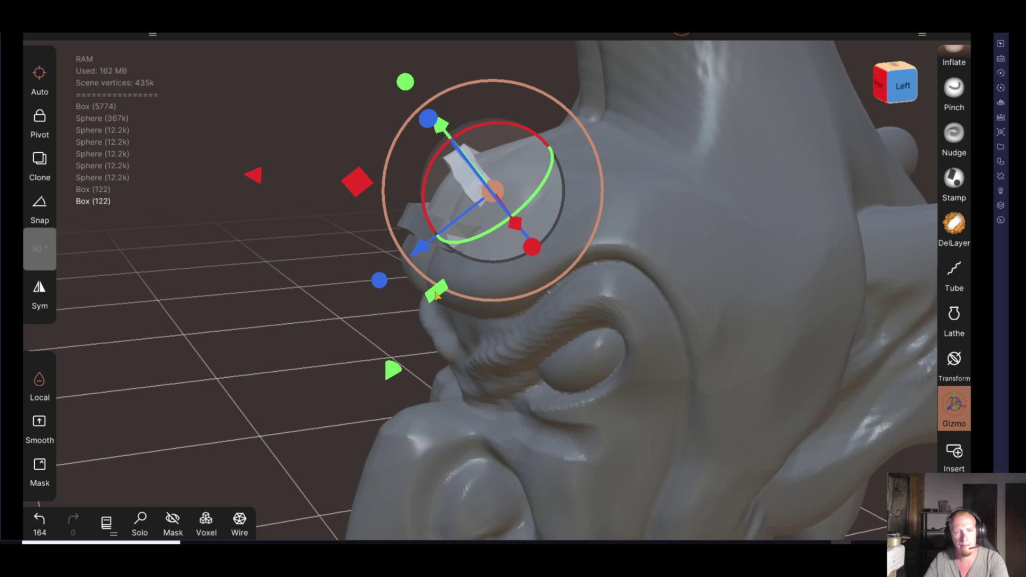
drag(472, 386, 455, 390)
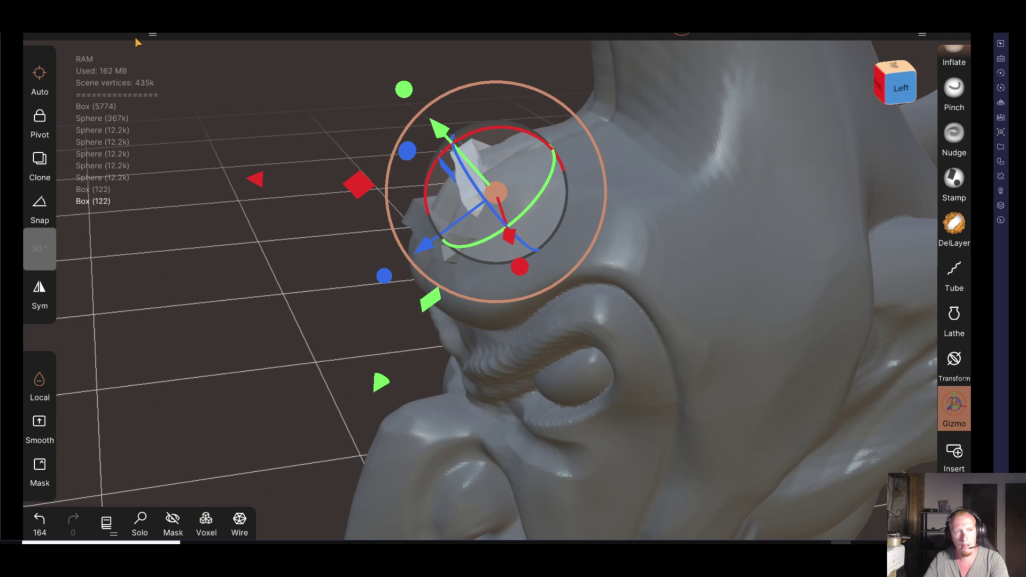
click(153, 33)
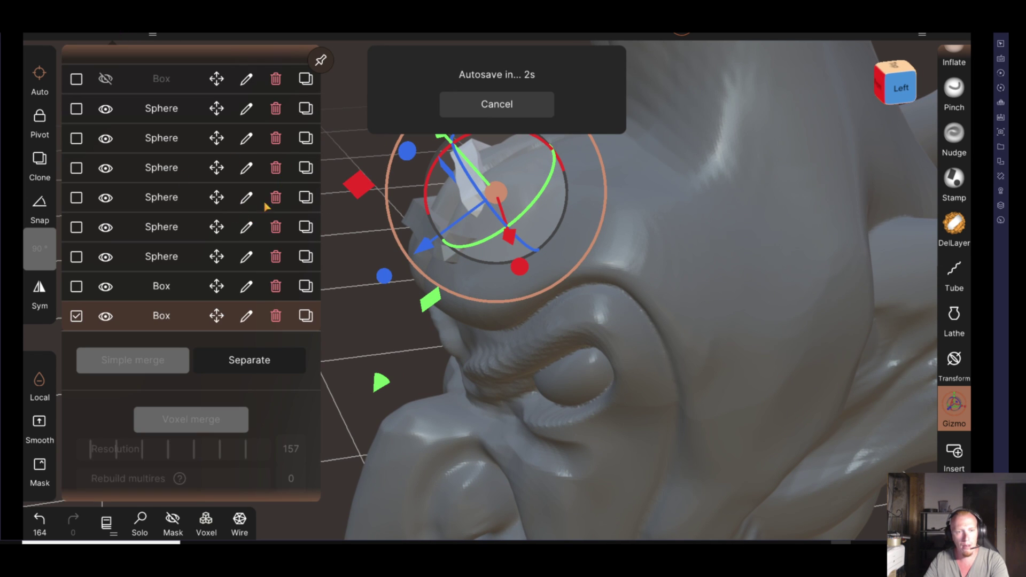
Duplicate the box, raise the copy higher and rotate it to follow the brow
click(306, 317)
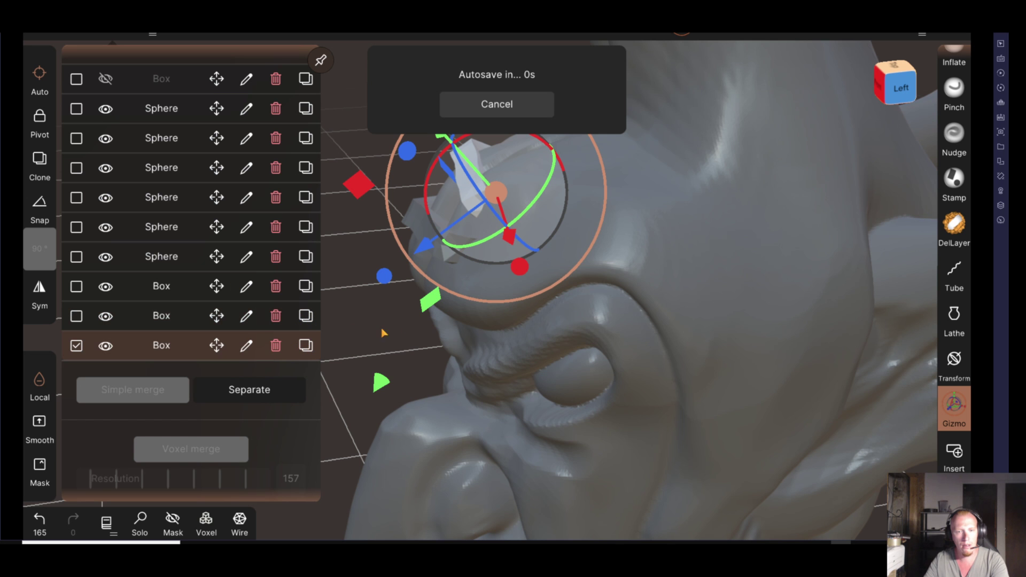
mouse_move(420, 259)
mouse_down()
mouse_move(312, 317)
mouse_move(626, 287)
mouse_up()
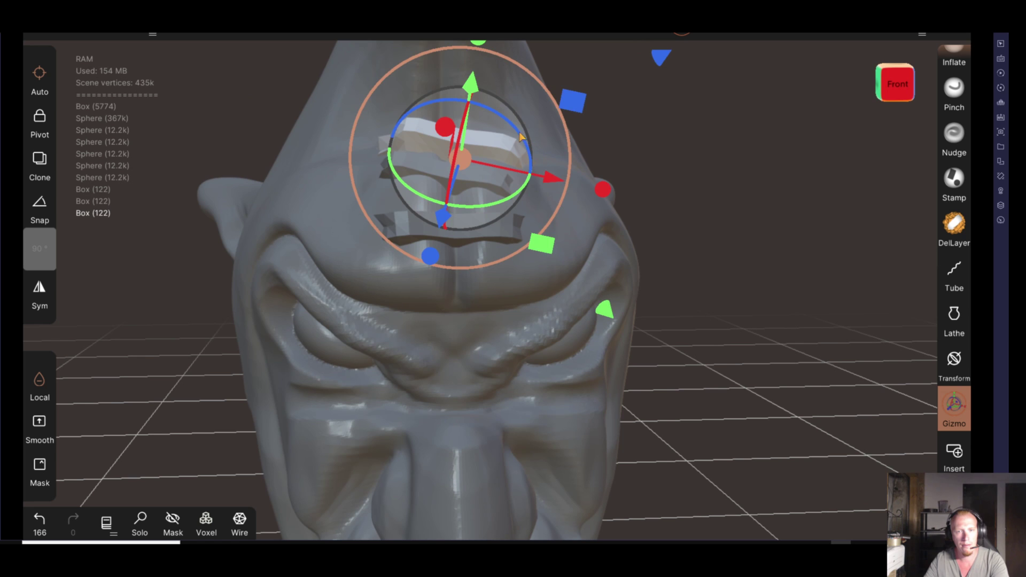
drag(520, 137, 503, 172)
drag(490, 206, 507, 184)
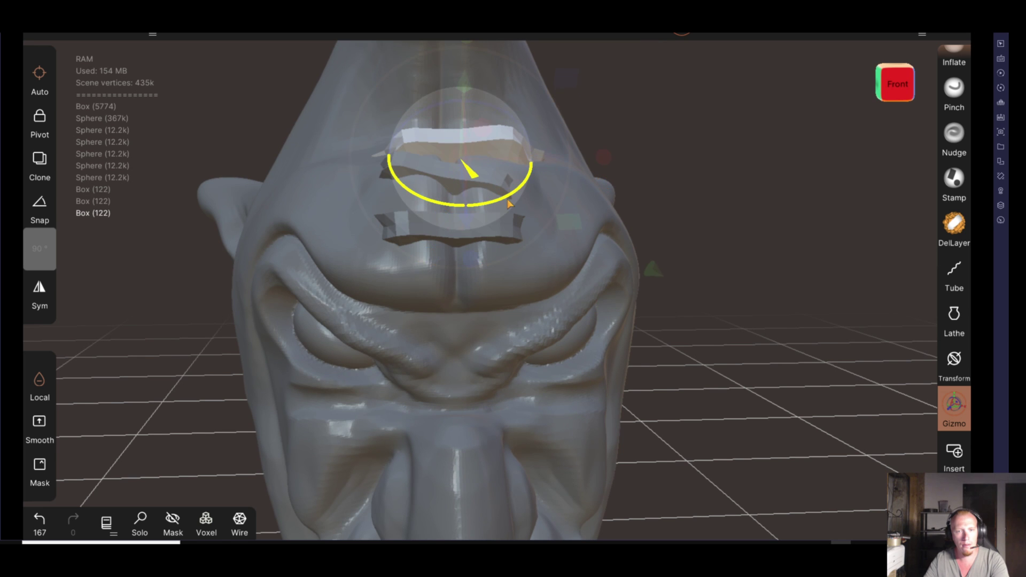
drag(554, 104, 542, 115)
mouse_move(642, 224)
mouse_down()
mouse_move(690, 282)
mouse_move(630, 246)
mouse_up()
mouse_move(558, 163)
mouse_down()
mouse_move(550, 158)
mouse_move(651, 263)
mouse_move(539, 182)
mouse_up()
mouse_move(564, 63)
mouse_down()
mouse_move(523, 62)
mouse_move(521, 42)
mouse_up()
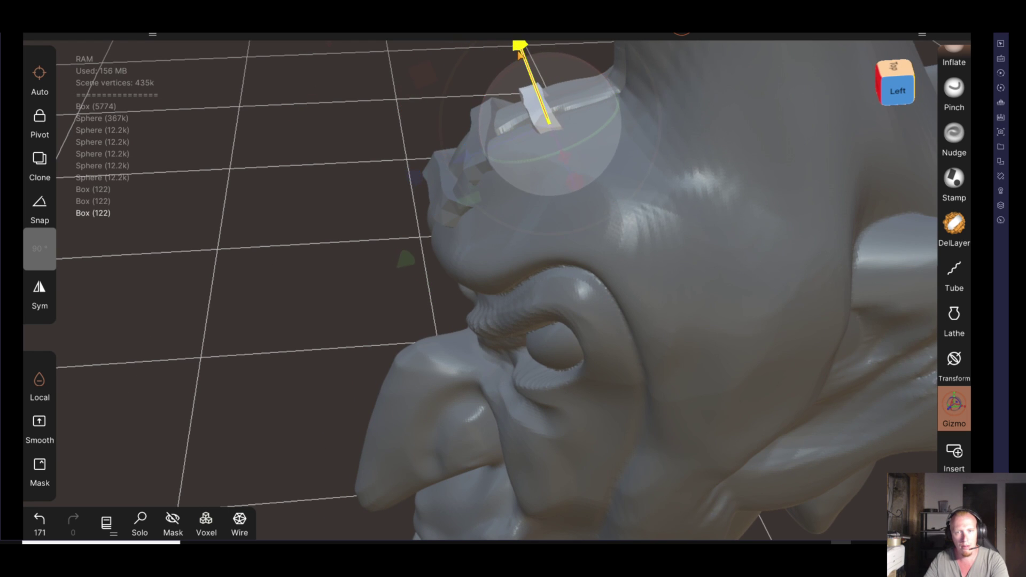
Enable copy-on-move and pull out a fourth box higher on the forehead
click(52, 173)
middle_drag(277, 163, 192, 286)
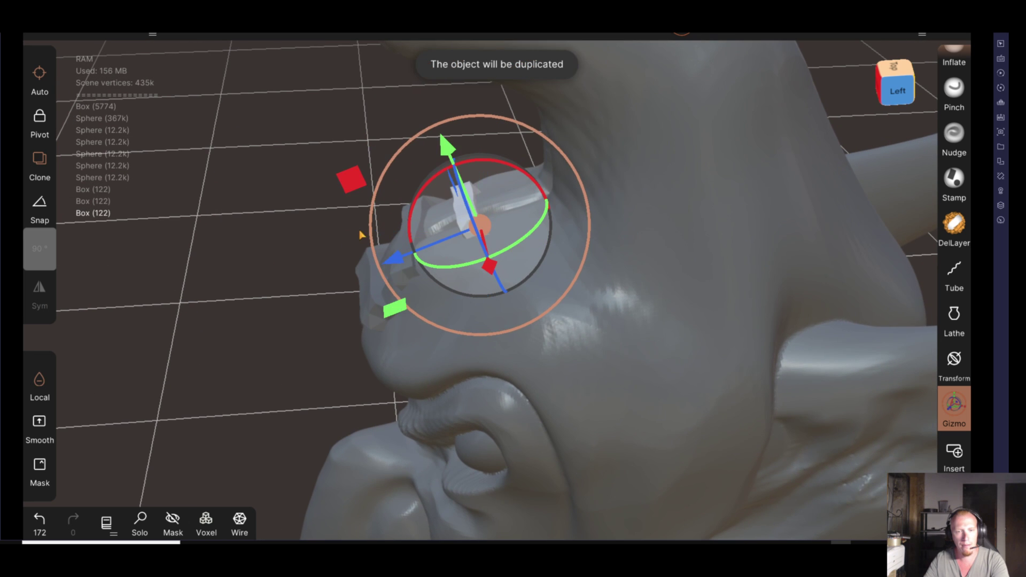
drag(395, 259, 446, 247)
mouse_move(446, 246)
right_down()
mouse_move(710, 238)
mouse_move(457, 276)
right_up()
drag(441, 257, 465, 245)
Rotate the fourth box and orbit to a left-side view of the head
right_drag(622, 281, 704, 220)
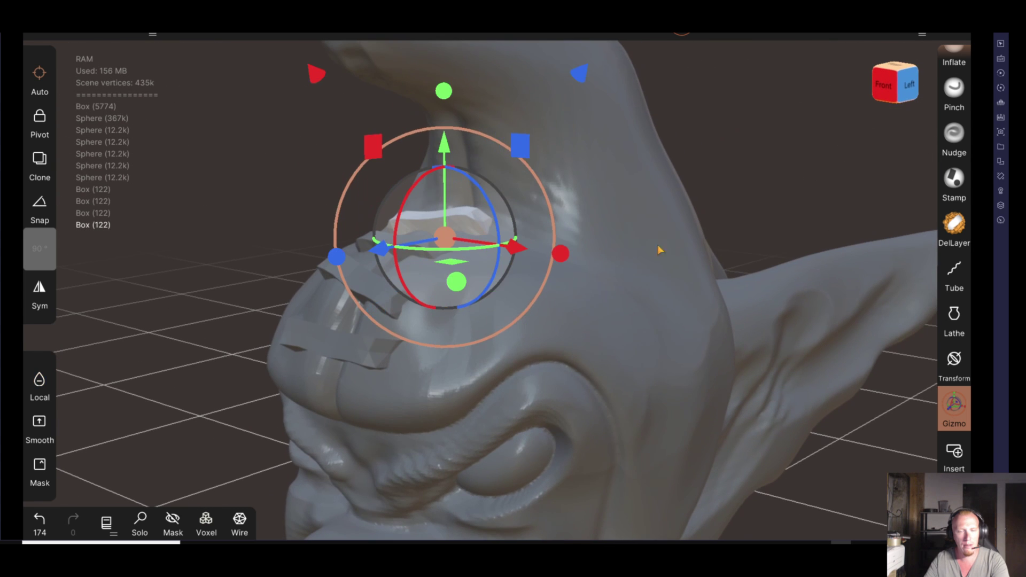
drag(530, 169, 527, 179)
mouse_move(749, 210)
right_down()
mouse_move(758, 298)
mouse_move(774, 328)
mouse_move(739, 243)
mouse_move(785, 403)
right_up()
mouse_move(733, 451)
right_down()
mouse_move(714, 475)
mouse_move(732, 374)
mouse_move(662, 357)
mouse_move(658, 344)
mouse_move(632, 352)
right_up()
scroll(731, 374, down, 5)
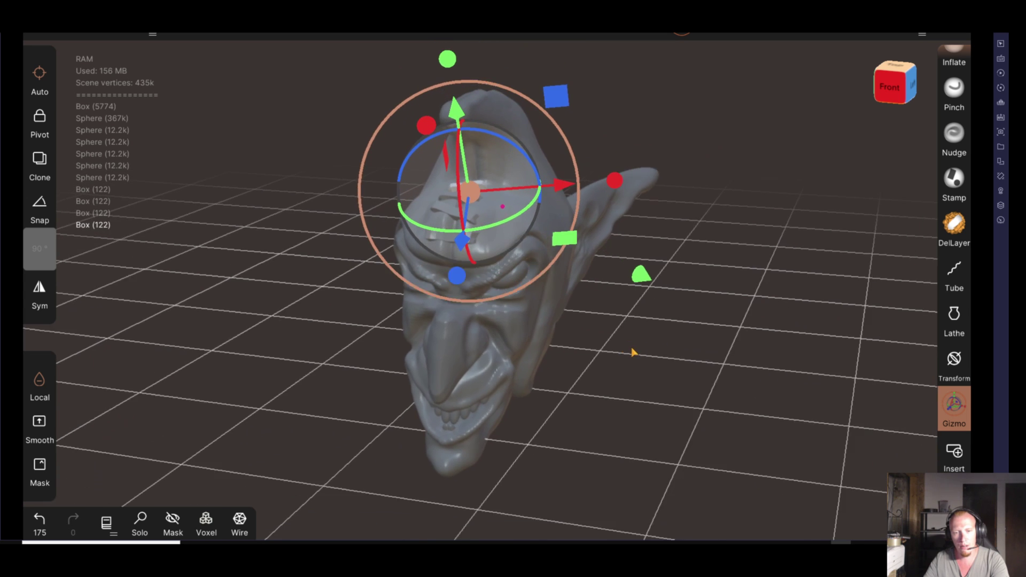
right_drag(632, 396, 615, 369)
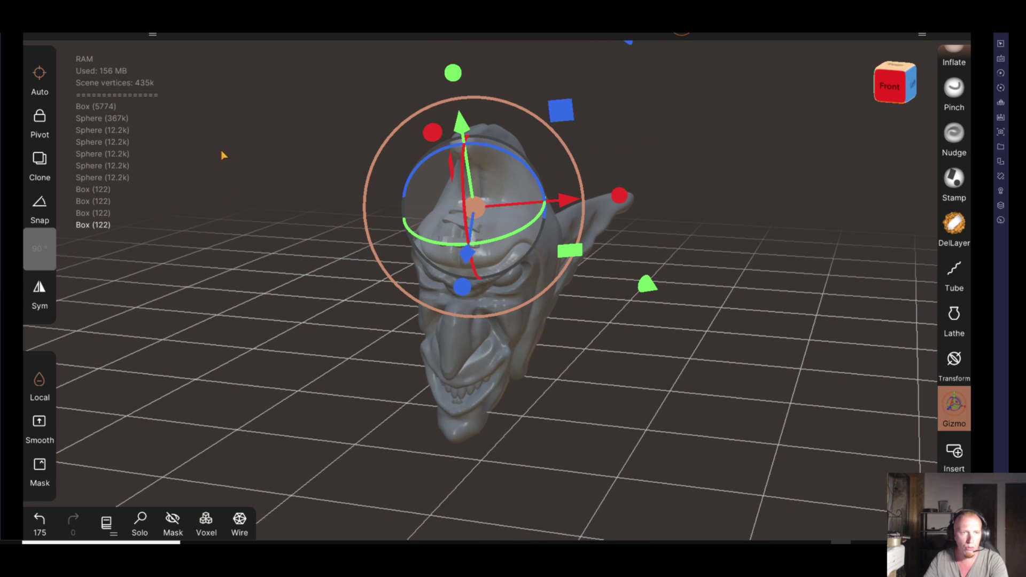
right_drag(730, 353, 577, 384)
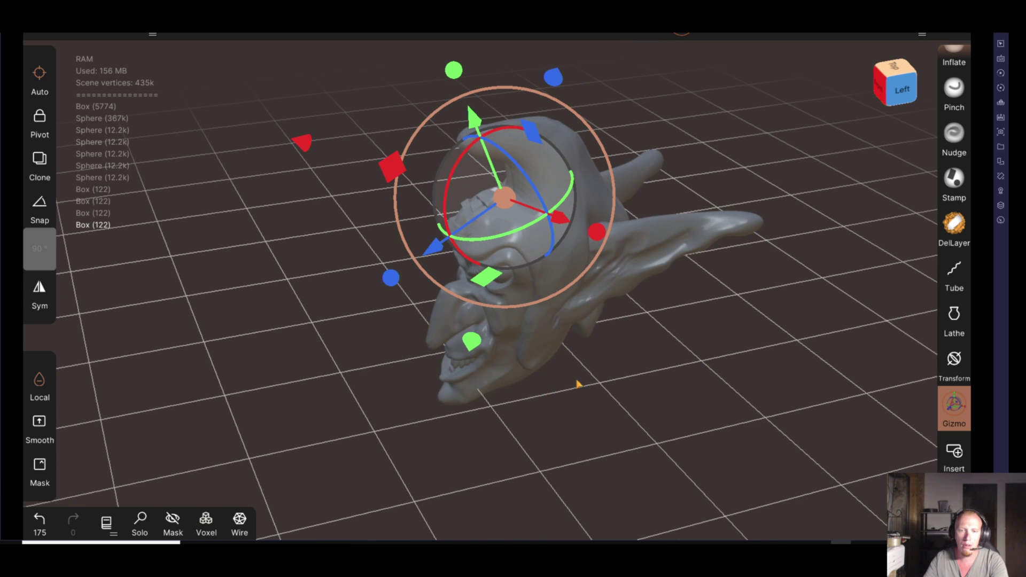
Check the scene list and project options, then orbit around the goblin head
click(122, 35)
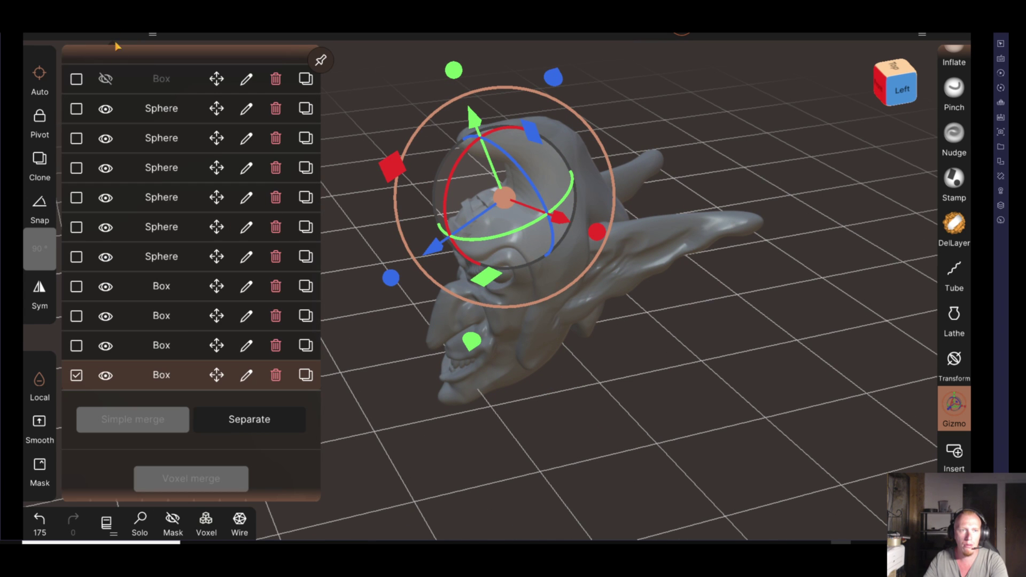
click(84, 35)
right_drag(391, 364, 412, 359)
right_drag(659, 380, 705, 377)
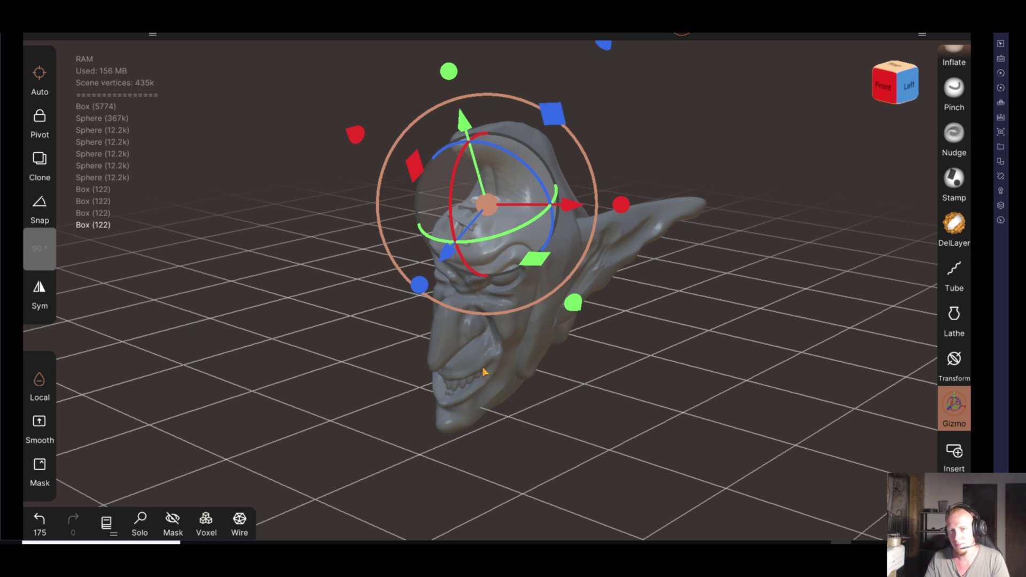
mouse_move(707, 436)
mouse_down()
mouse_move(786, 431)
mouse_move(680, 456)
mouse_move(701, 460)
mouse_move(719, 432)
mouse_up()
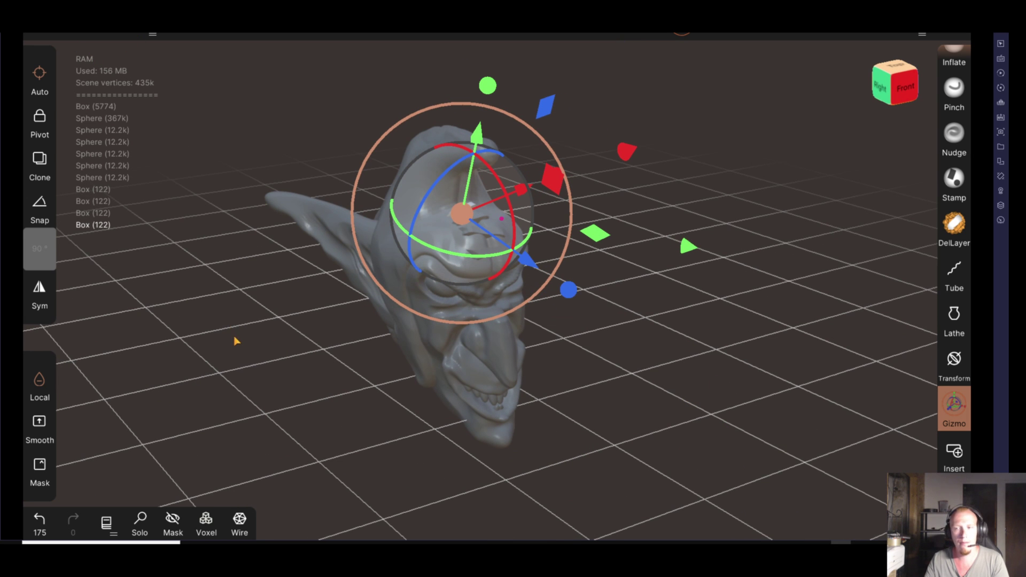
drag(235, 340, 176, 326)
Browse the scene object list, then close it
click(122, 35)
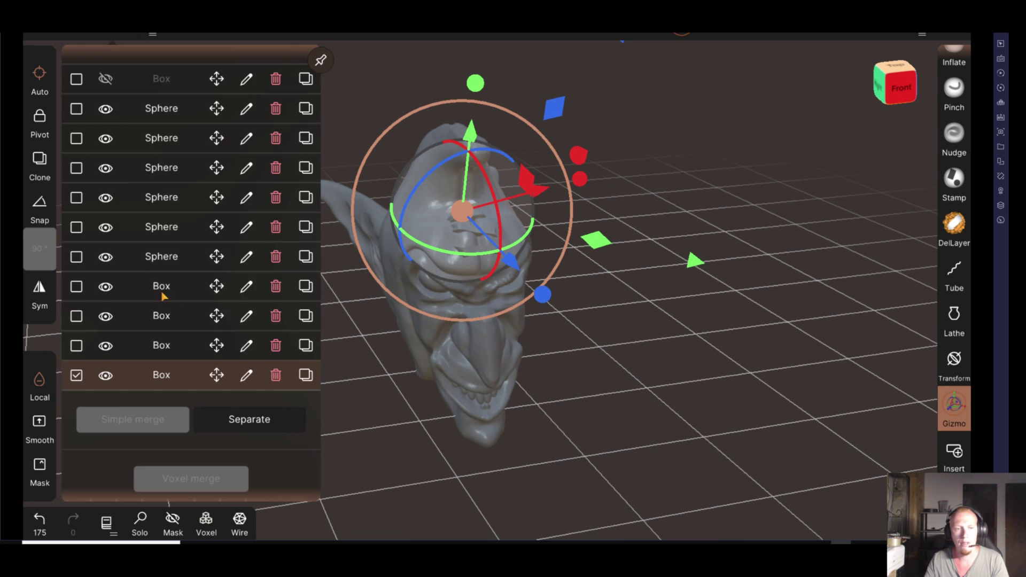
scroll(161, 293, down, 2)
scroll(171, 294, down, 3)
scroll(183, 297, up, 3)
scroll(183, 297, up, 4)
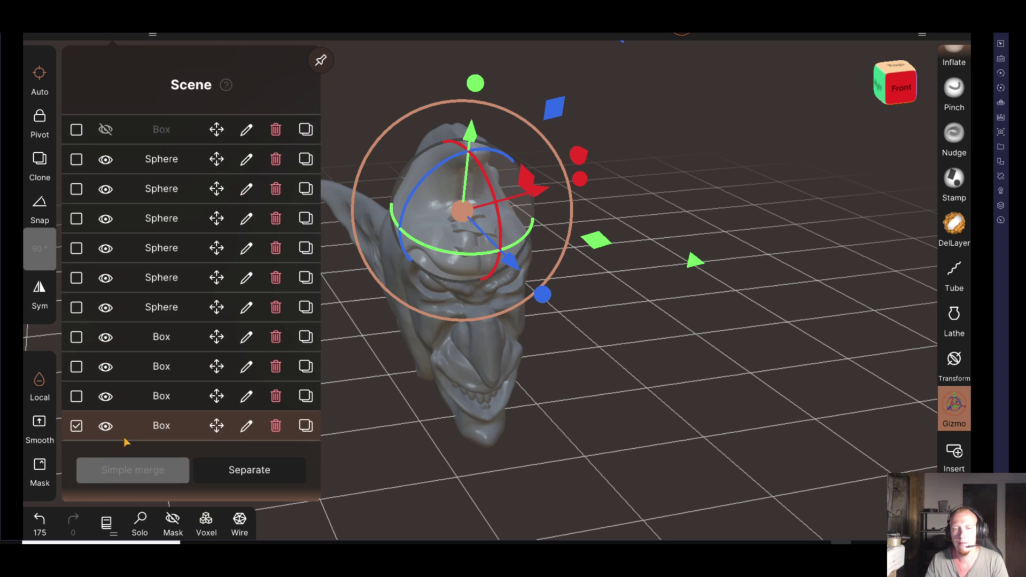
click(710, 485)
Orbit and zoom in closer on the goblin head
drag(710, 484, 425, 407)
scroll(956, 260, up, 1)
scroll(951, 215, up, 5)
scroll(968, 193, up, 3)
scroll(956, 233, up, 2)
scroll(956, 233, up, 4)
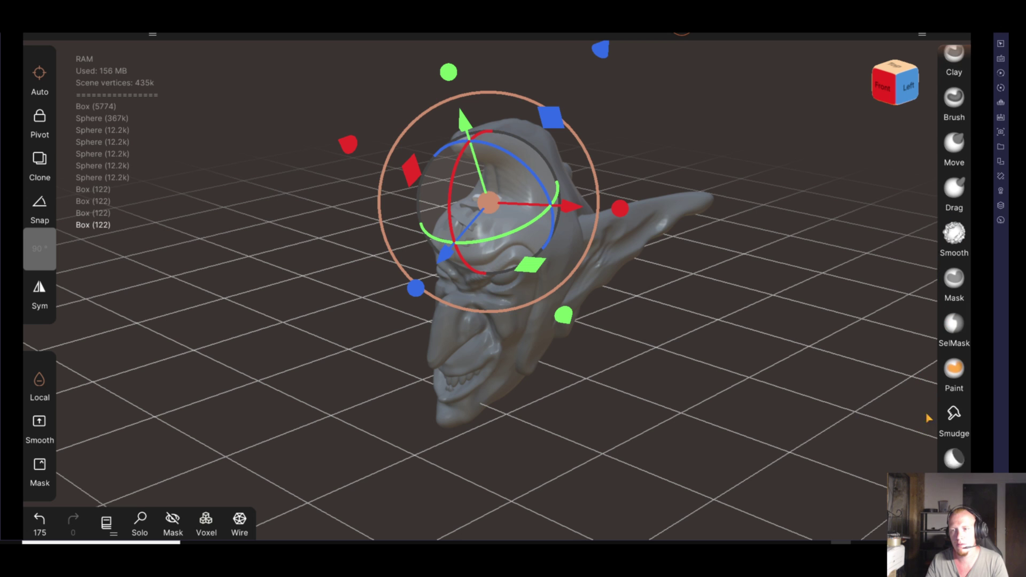
mouse_move(866, 339)
mouse_down()
mouse_move(804, 348)
mouse_move(892, 352)
mouse_up()
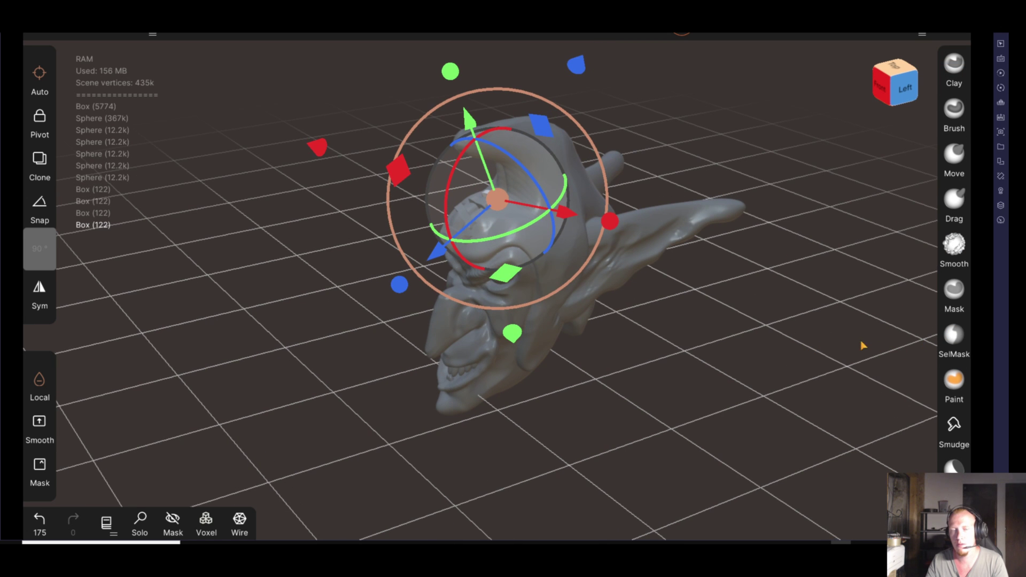
Scroll the right tool column down and pick the Tube tool
click(112, 34)
scroll(986, 309, down, 2)
scroll(978, 381, down, 3)
scroll(978, 381, down, 3)
scroll(986, 430, down, 2)
scroll(986, 431, down, 2)
scroll(978, 416, down, 3)
mouse_move(912, 289)
mouse_down()
mouse_move(822, 452)
mouse_move(625, 419)
mouse_move(739, 408)
mouse_up()
click(962, 293)
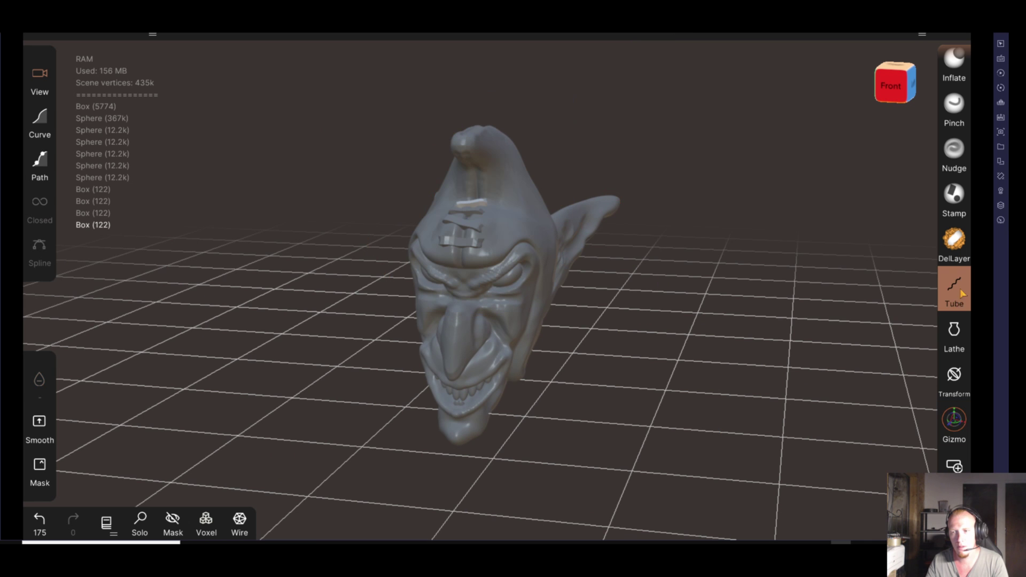
Select the head mesh Sphere (367k), face it front-on, and draw a curved tube into it
mouse_move(765, 346)
mouse_down()
mouse_move(543, 374)
mouse_move(540, 240)
mouse_up()
click(532, 239)
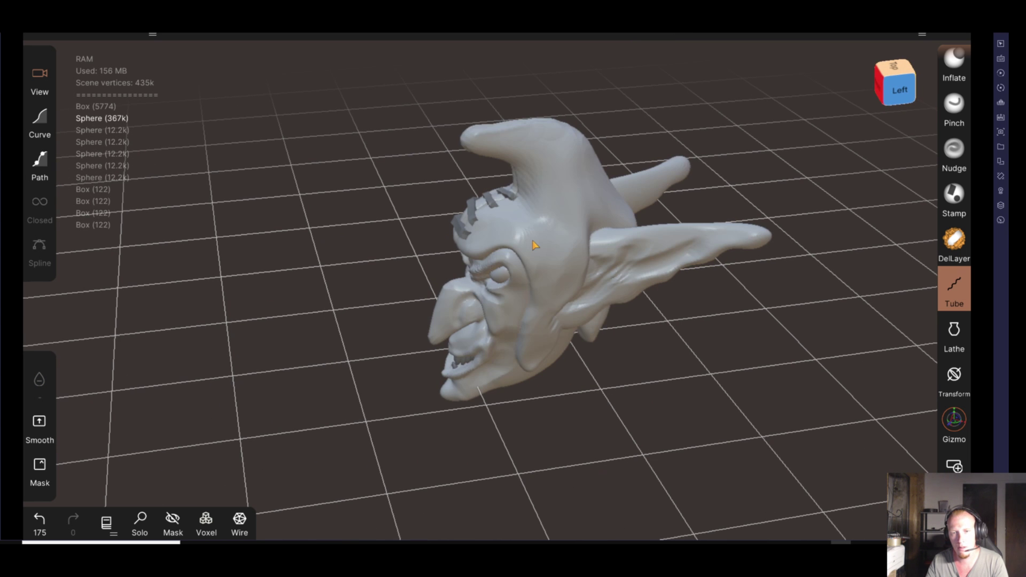
mouse_move(541, 245)
right_down()
mouse_move(738, 325)
mouse_move(549, 400)
mouse_move(449, 348)
mouse_move(488, 362)
mouse_move(584, 259)
mouse_move(596, 200)
mouse_move(606, 217)
right_up()
right_drag(618, 267, 582, 253)
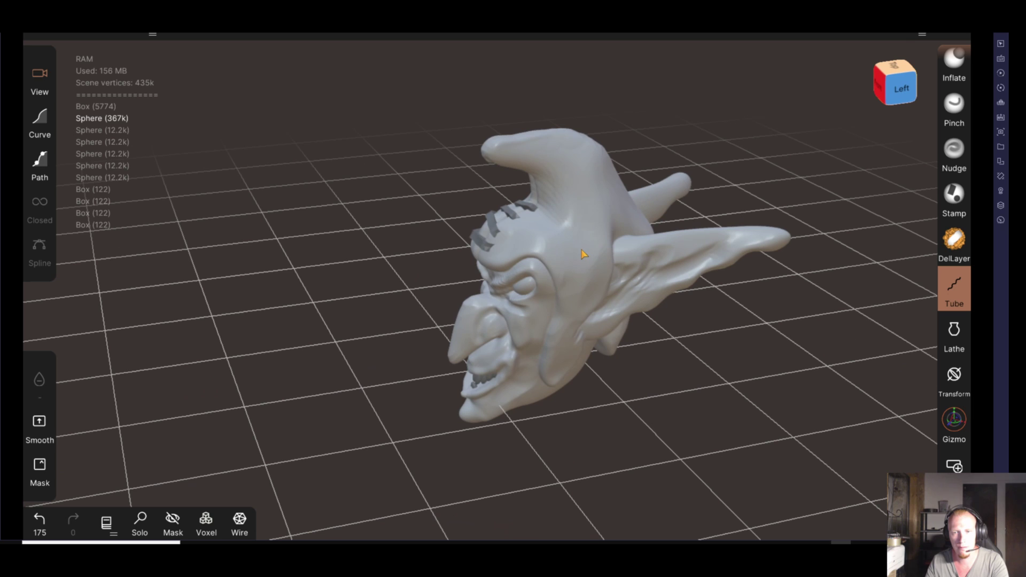
mouse_move(636, 421)
right_down()
mouse_move(771, 403)
mouse_move(653, 419)
mouse_move(632, 314)
mouse_move(582, 270)
mouse_move(611, 298)
mouse_move(607, 344)
mouse_move(716, 303)
mouse_move(728, 351)
right_up()
right_drag(668, 327, 79, 168)
drag(307, 241, 529, 266)
drag(646, 382, 774, 375)
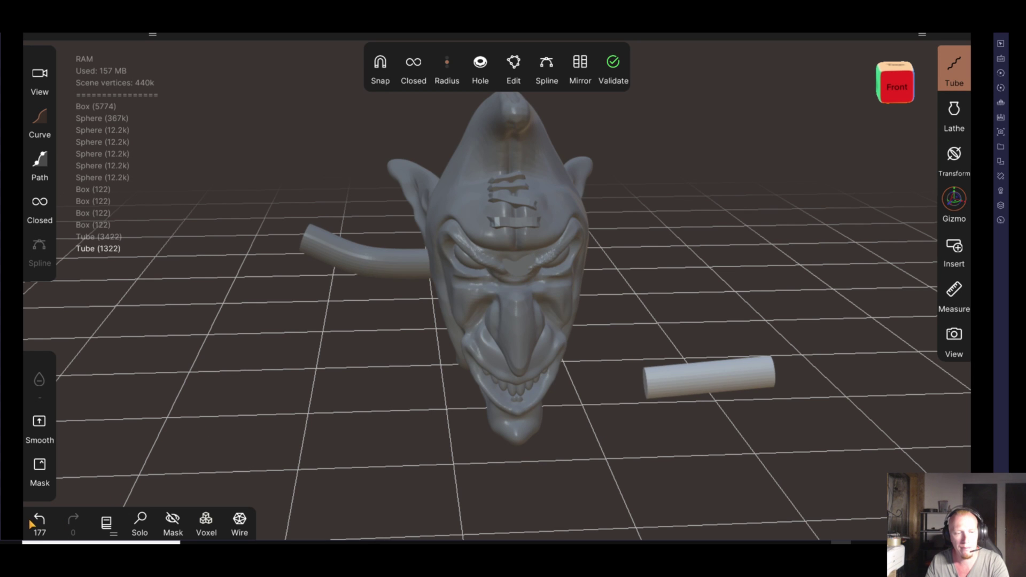
click(30, 523)
click(31, 523)
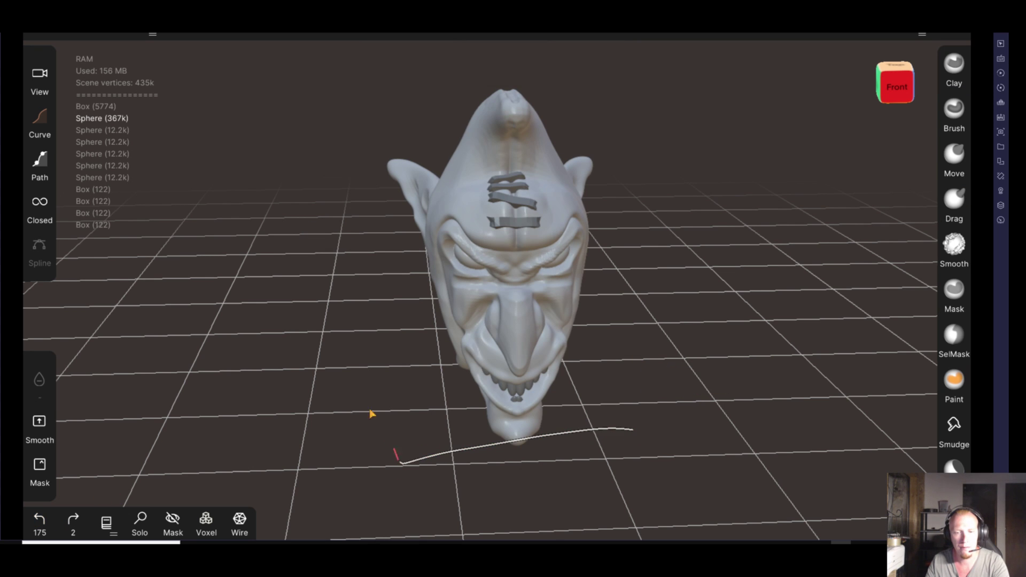
drag(635, 435, 302, 422)
click(43, 524)
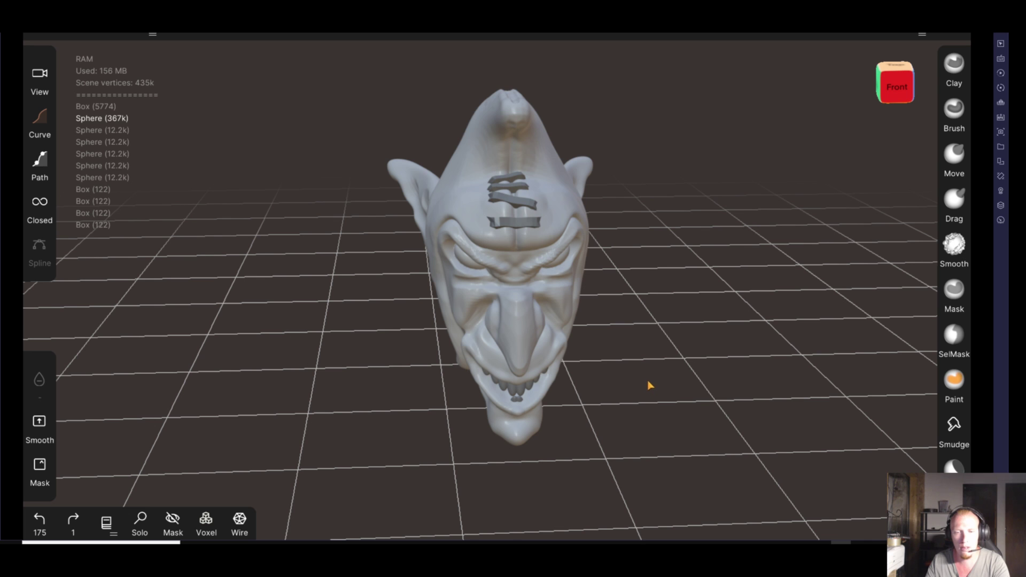
drag(622, 379, 640, 422)
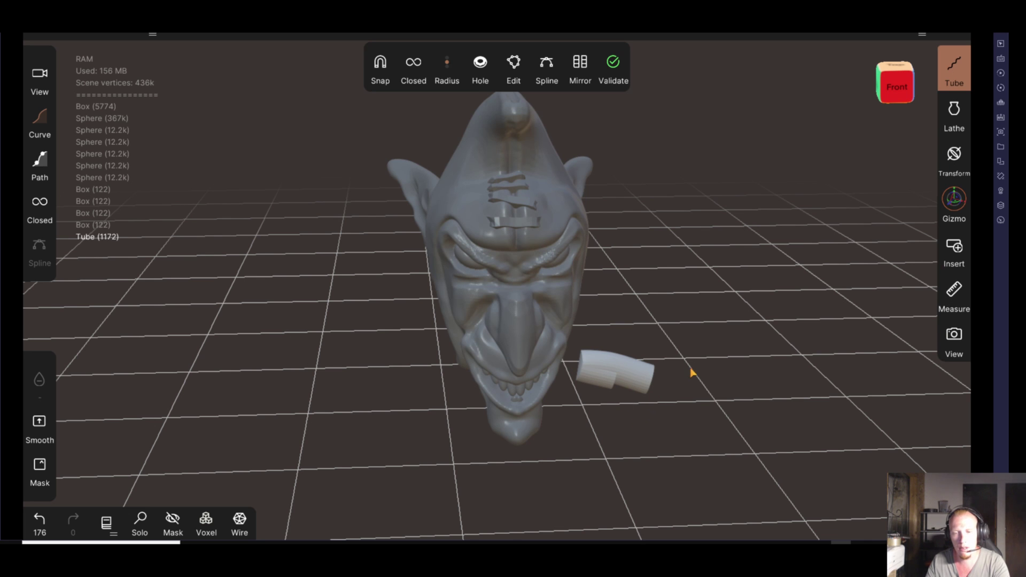
click(40, 519)
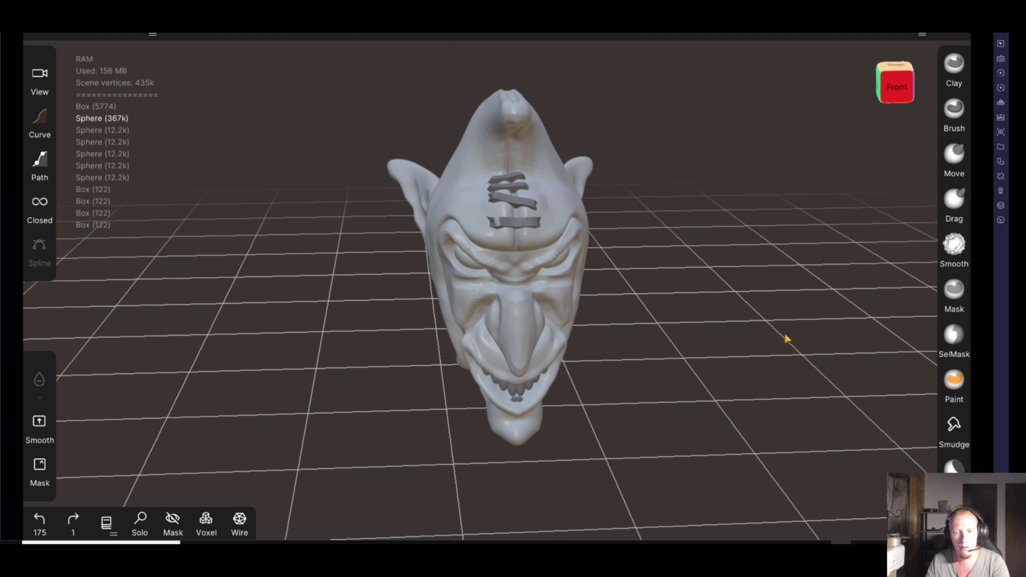
drag(642, 380, 769, 354)
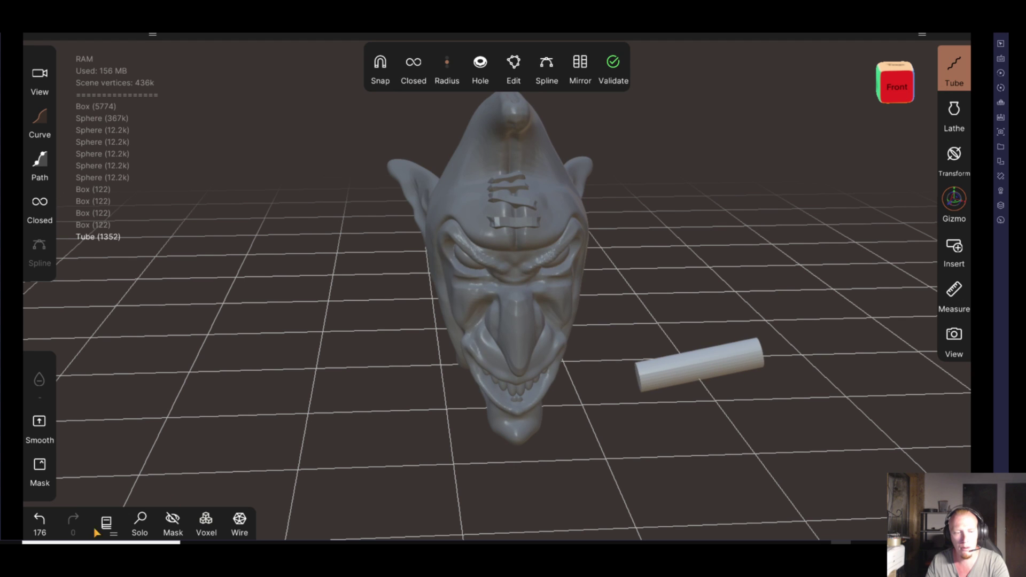
click(42, 525)
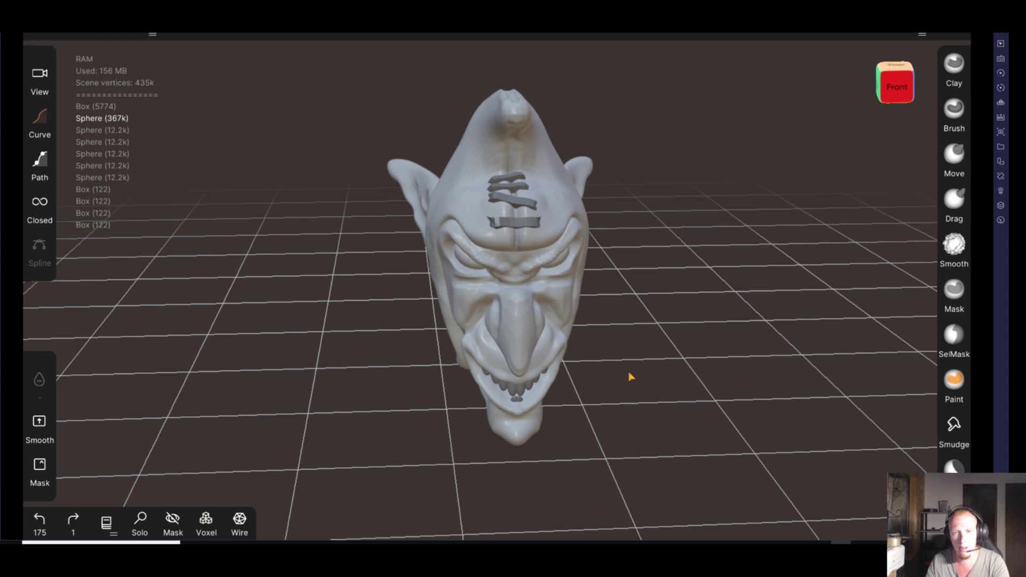
mouse_move(894, 103)
mouse_down()
mouse_move(868, 136)
mouse_move(901, 94)
mouse_move(785, 150)
mouse_up()
mouse_move(900, 90)
mouse_down()
mouse_move(886, 86)
mouse_move(831, 136)
mouse_move(674, 114)
mouse_move(471, 348)
mouse_up()
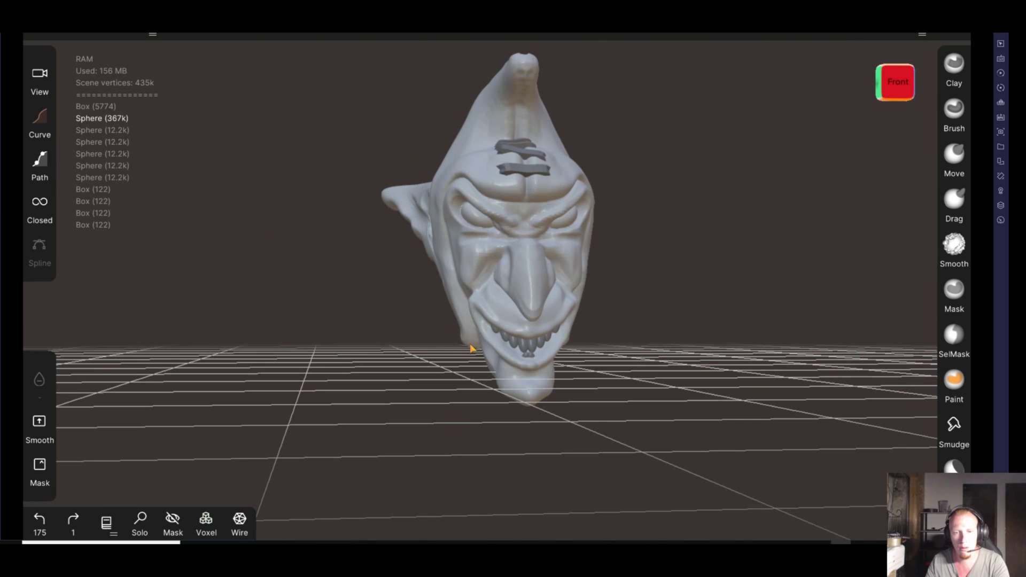
drag(518, 320, 514, 356)
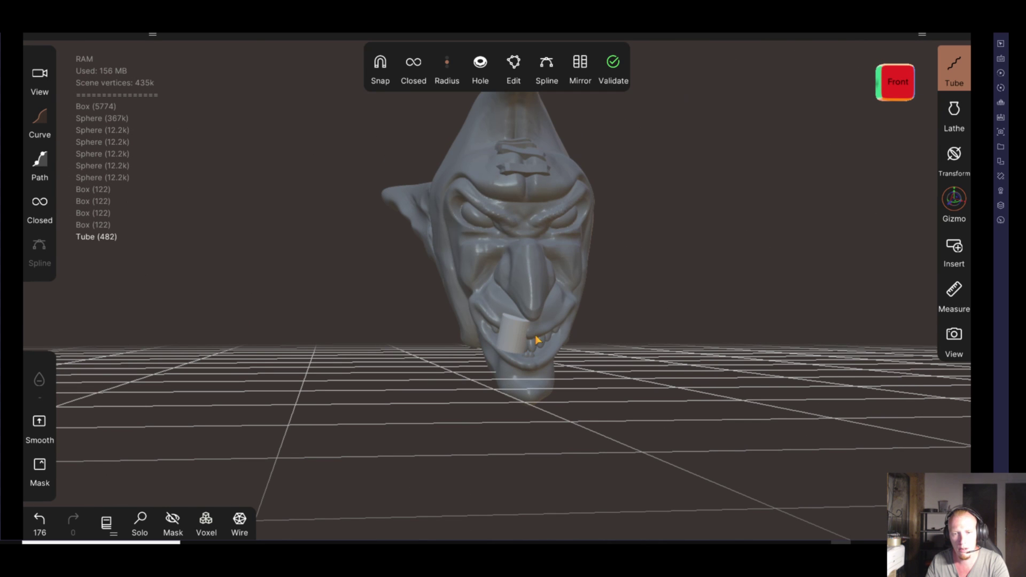
drag(608, 398, 604, 397)
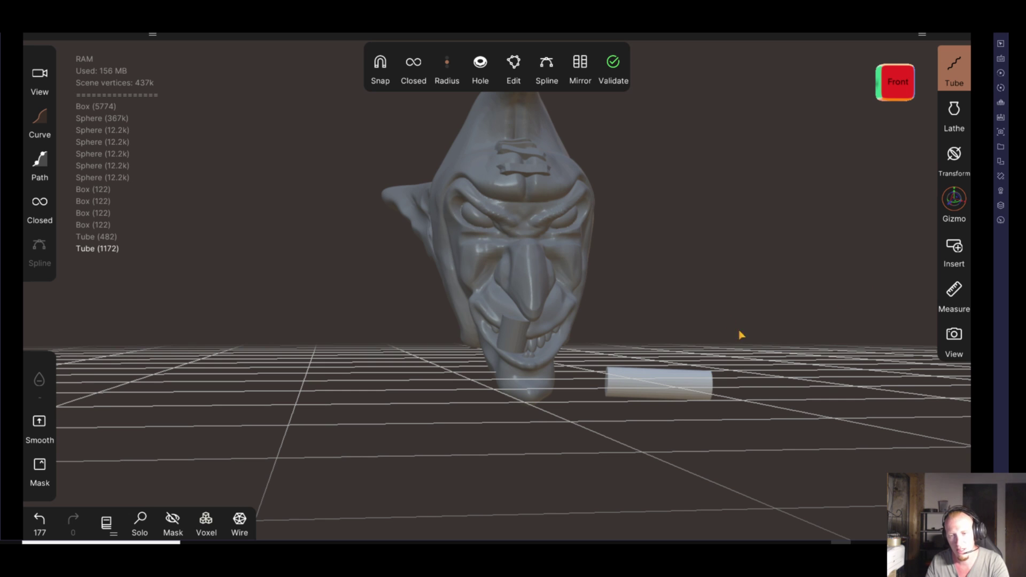
click(41, 521)
click(40, 521)
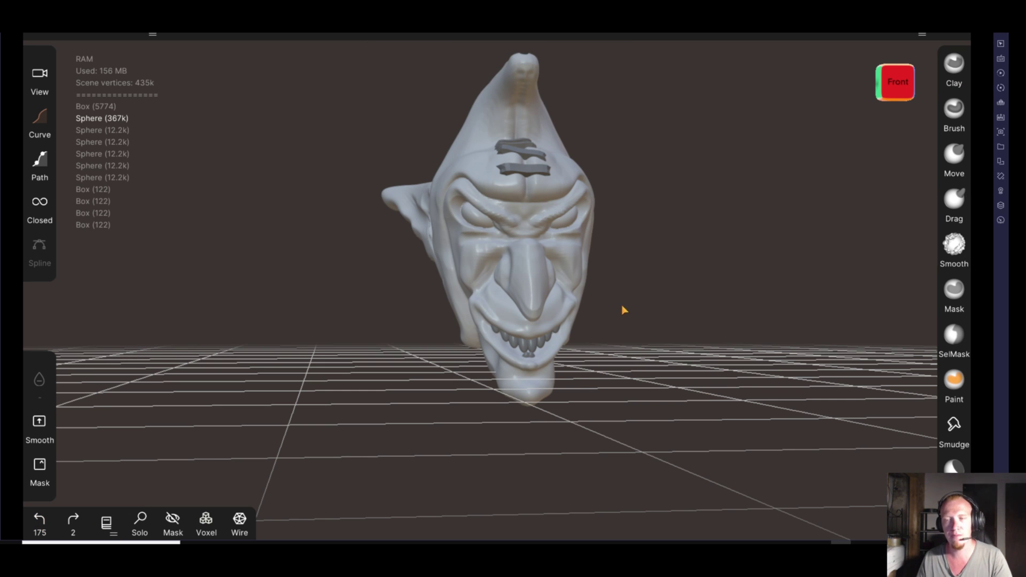
click(80, 35)
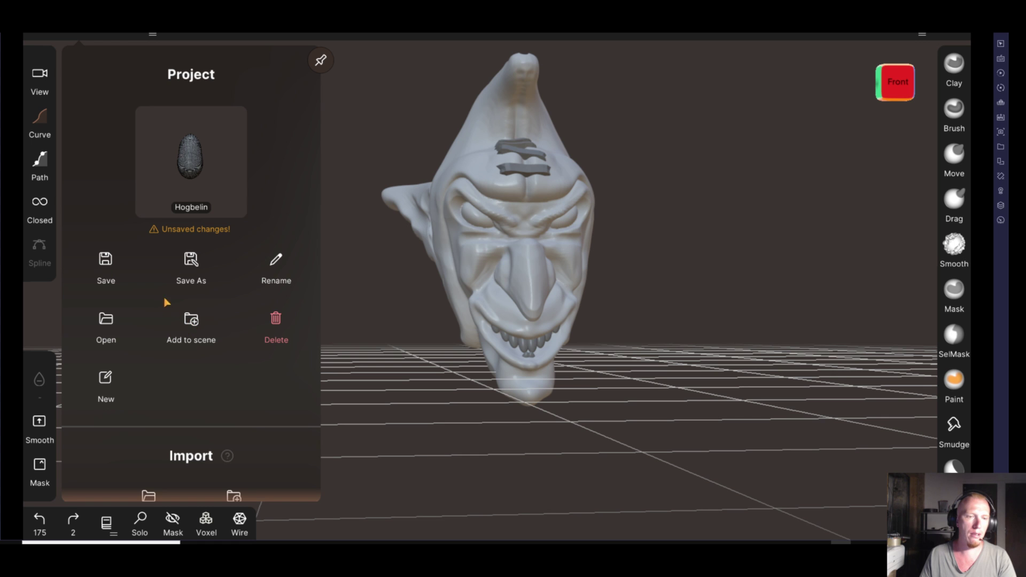
Export the head in stl format with Export vertex colors unchecked
scroll(211, 456, down, 5)
scroll(218, 370, down, 5)
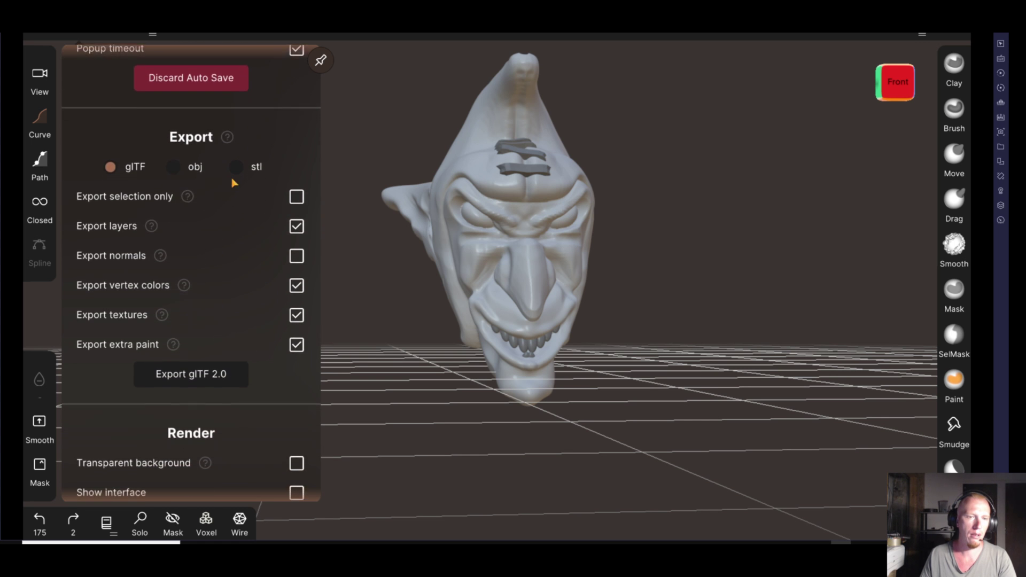
click(236, 164)
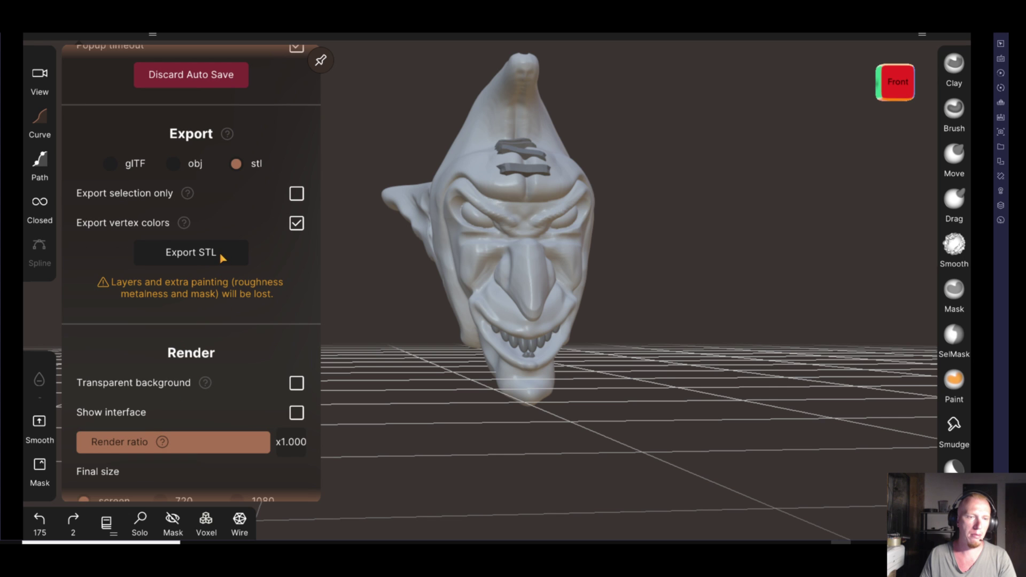
click(296, 224)
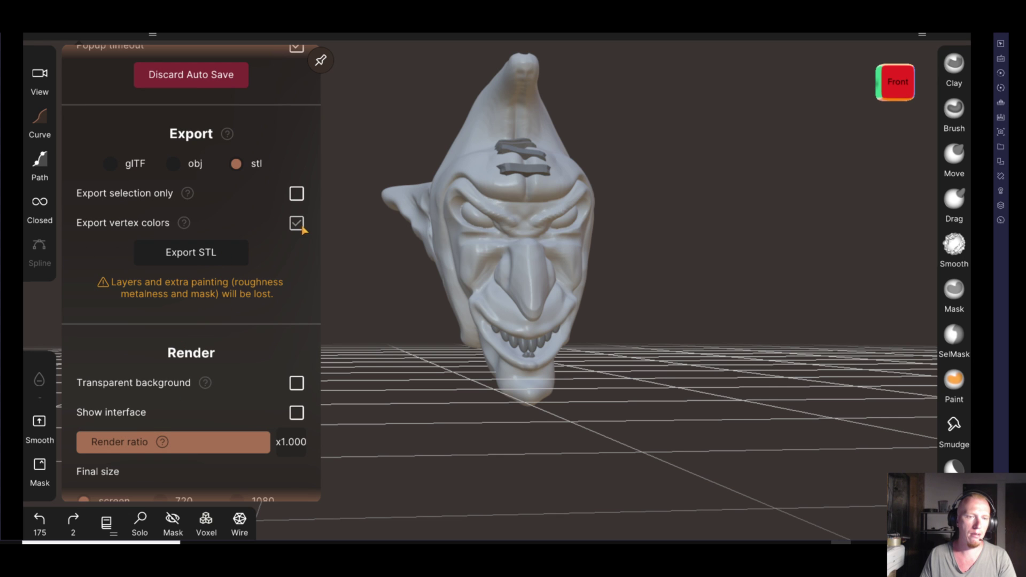
click(233, 260)
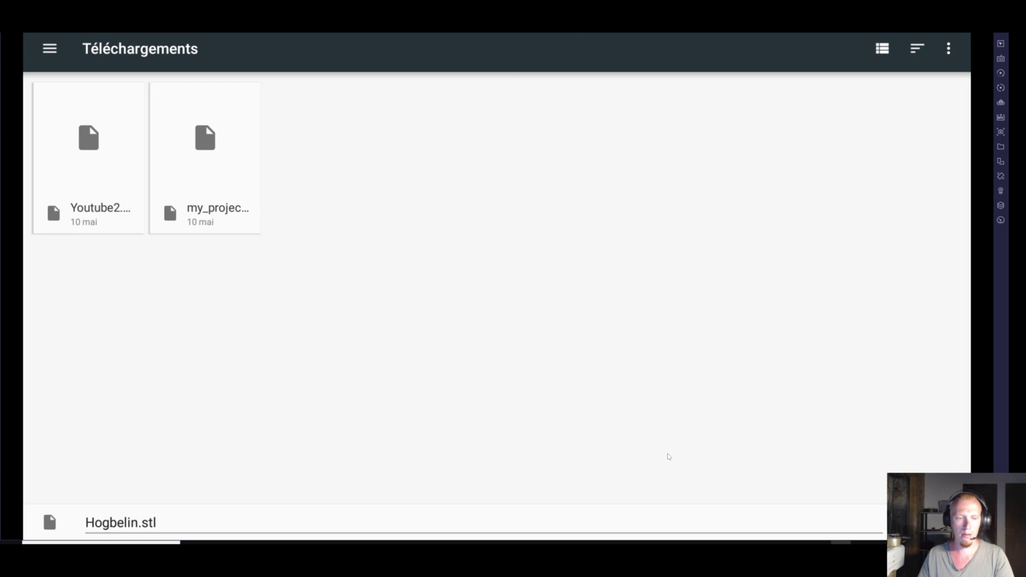
Correct the file name to Hobgobelin.stl and save it in Téléchargements
click(110, 526)
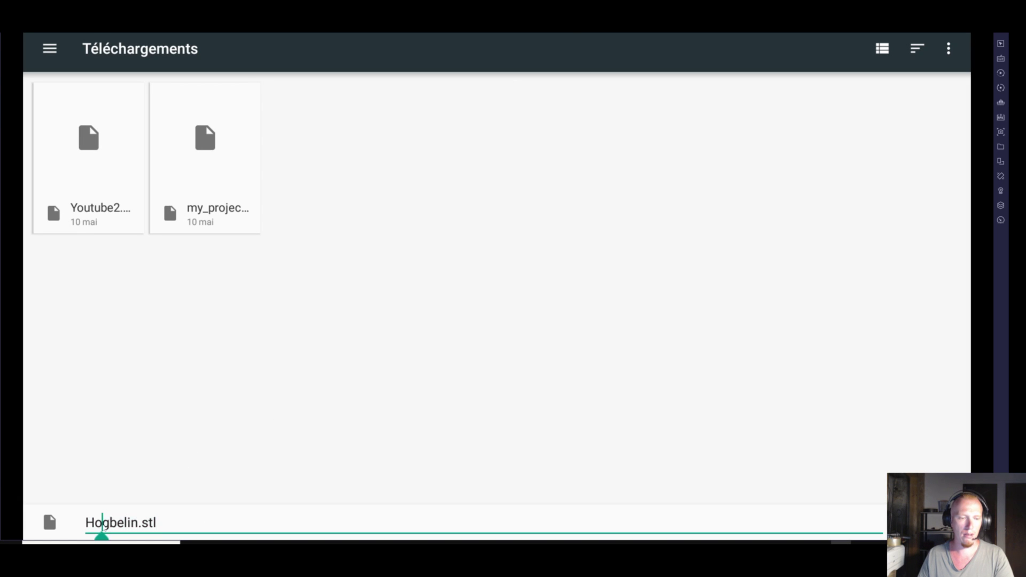
text(b)
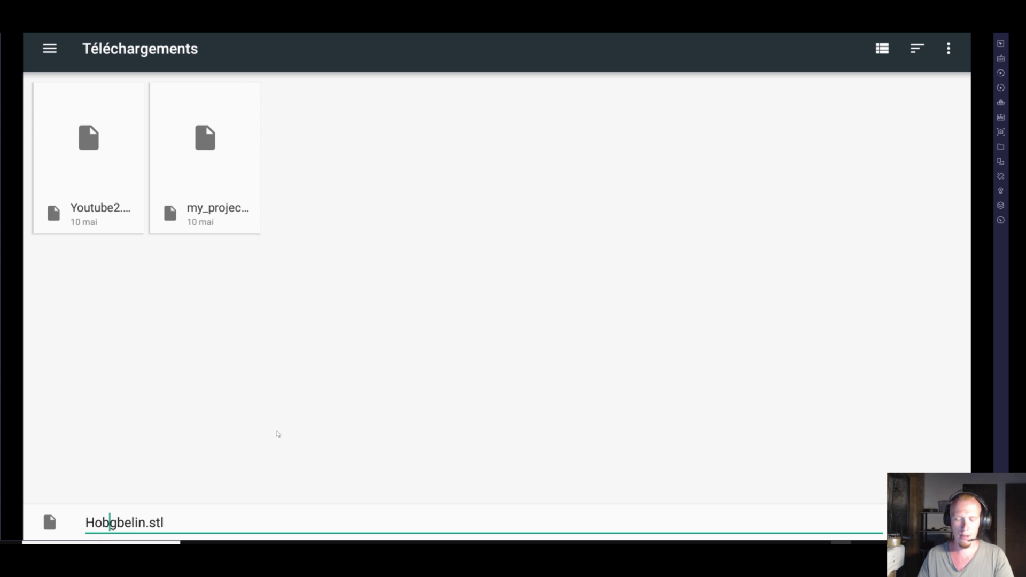
key(Right)
text(o)
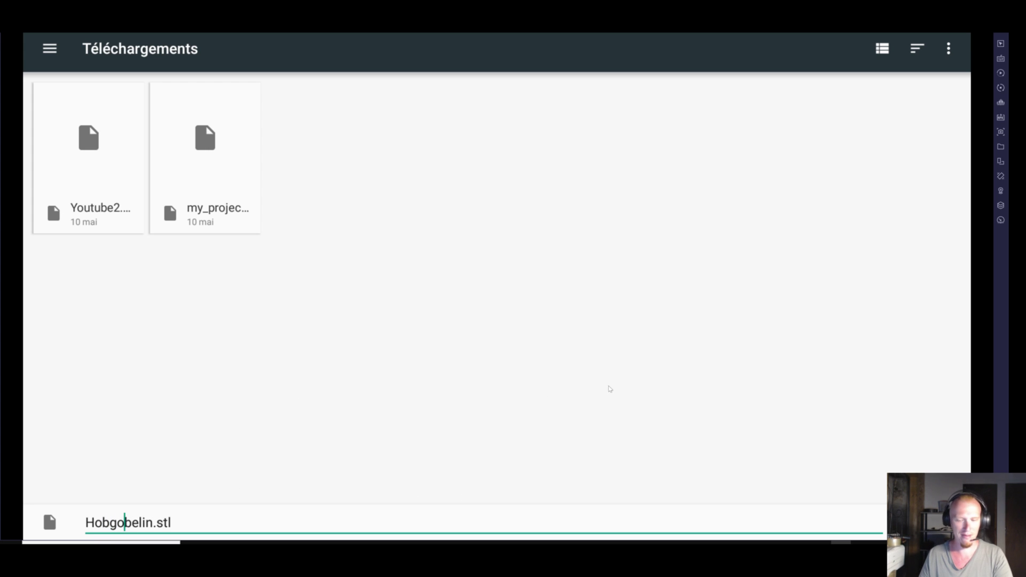
key(Return)
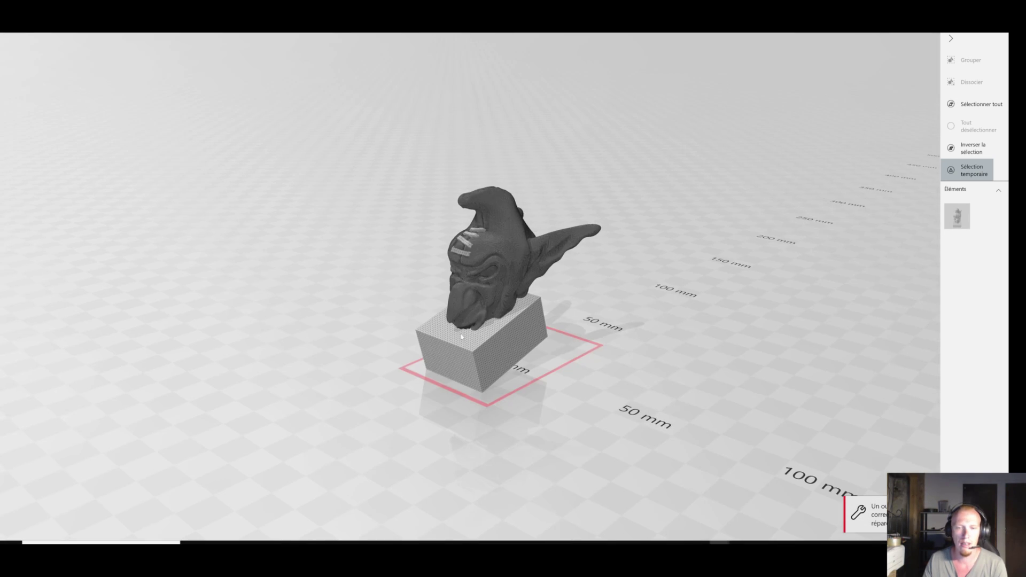
Orbit around the goblin bust in 3D Builder to view its front and both sides, then select it
click(461, 336)
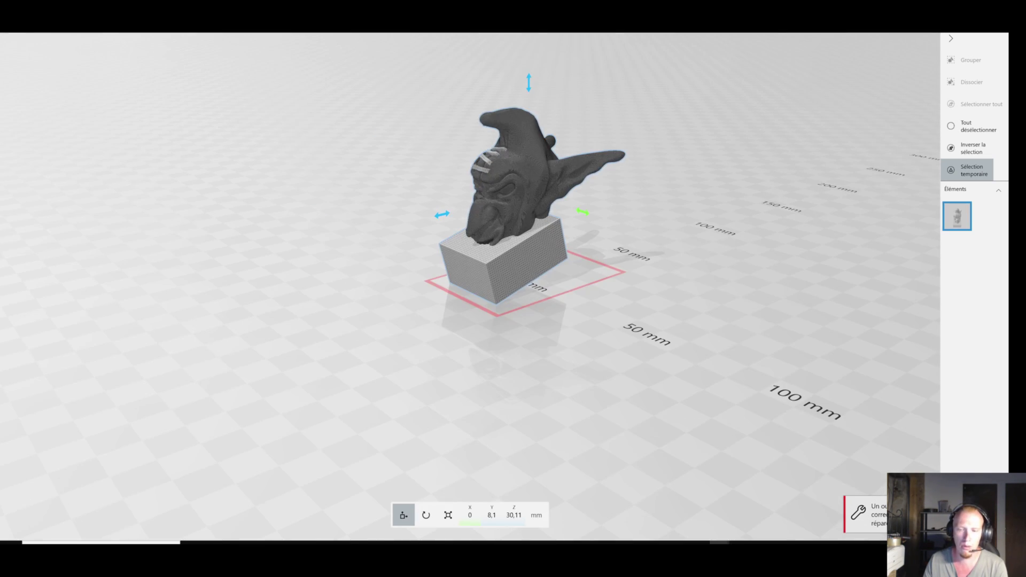
click(632, 369)
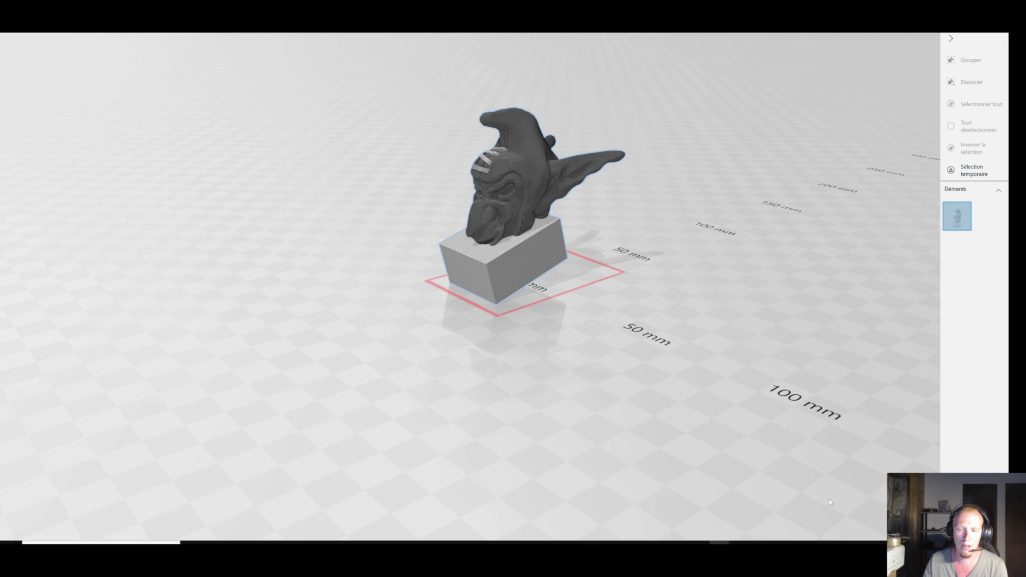
drag(723, 391, 312, 318)
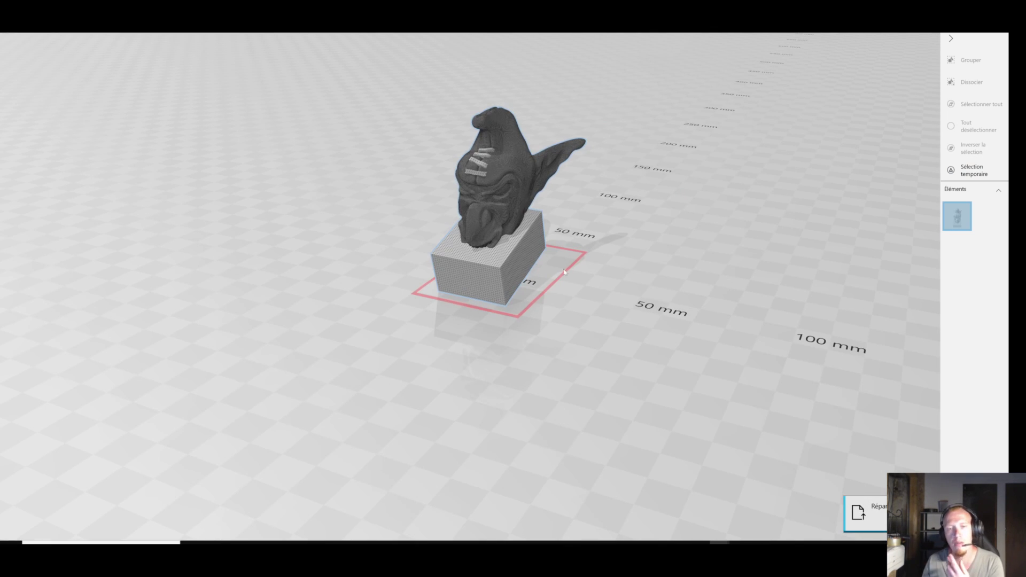
mouse_move(311, 317)
mouse_down()
mouse_move(768, 307)
mouse_move(388, 304)
mouse_move(682, 376)
mouse_move(631, 356)
mouse_move(570, 300)
mouse_up()
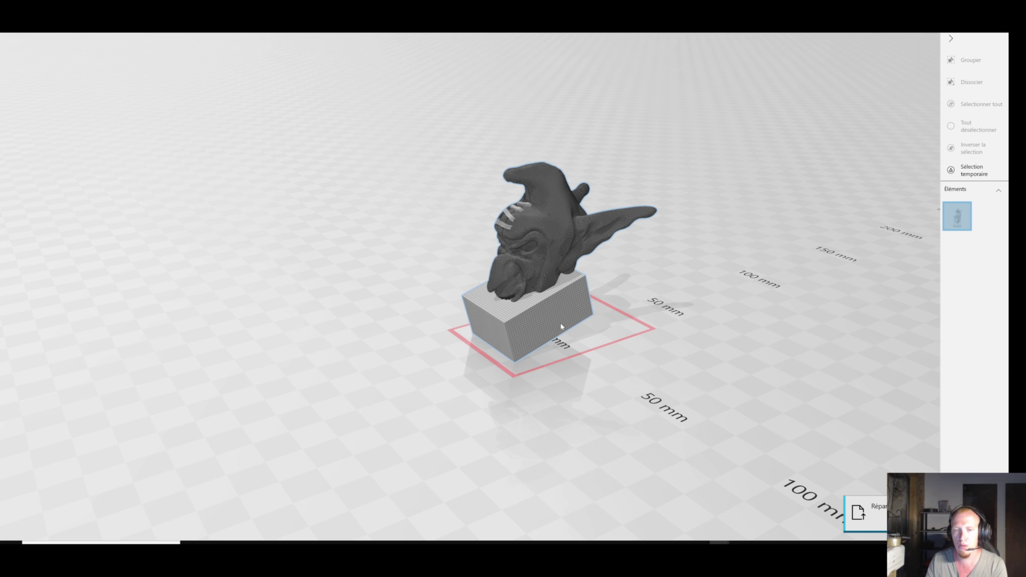
drag(553, 449, 438, 443)
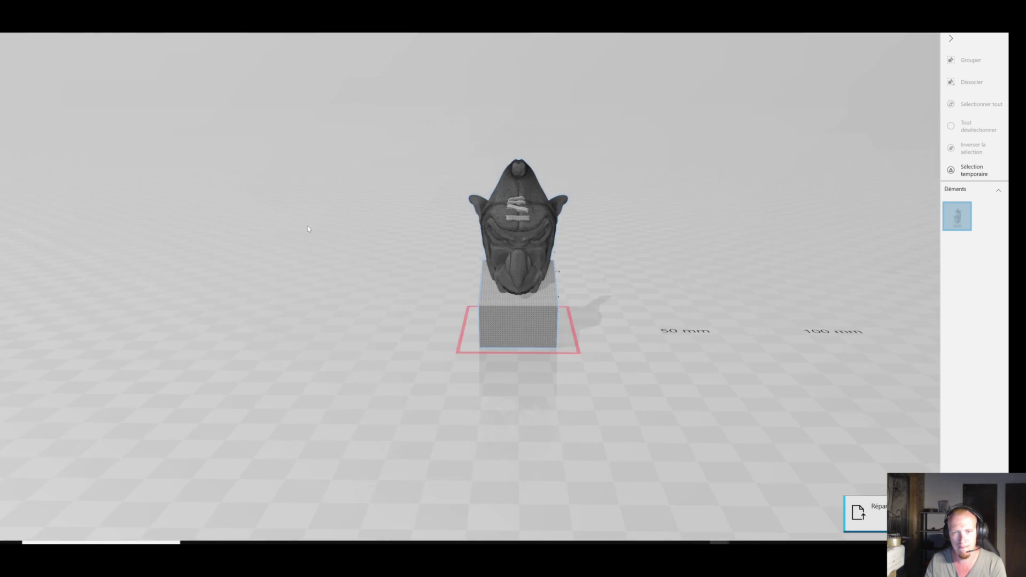
drag(774, 135, 575, 333)
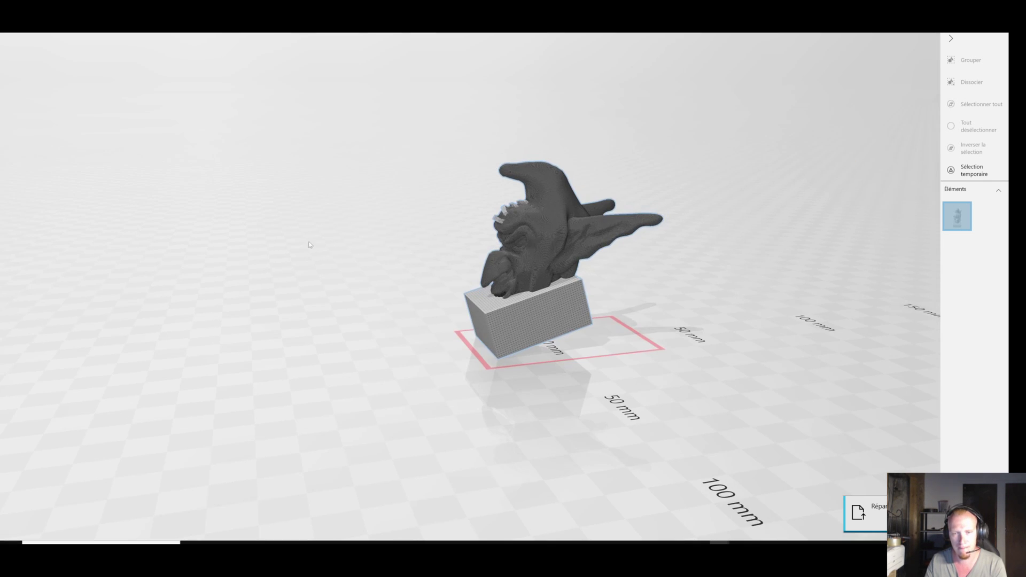
scroll(575, 334, up, 2)
click(575, 334)
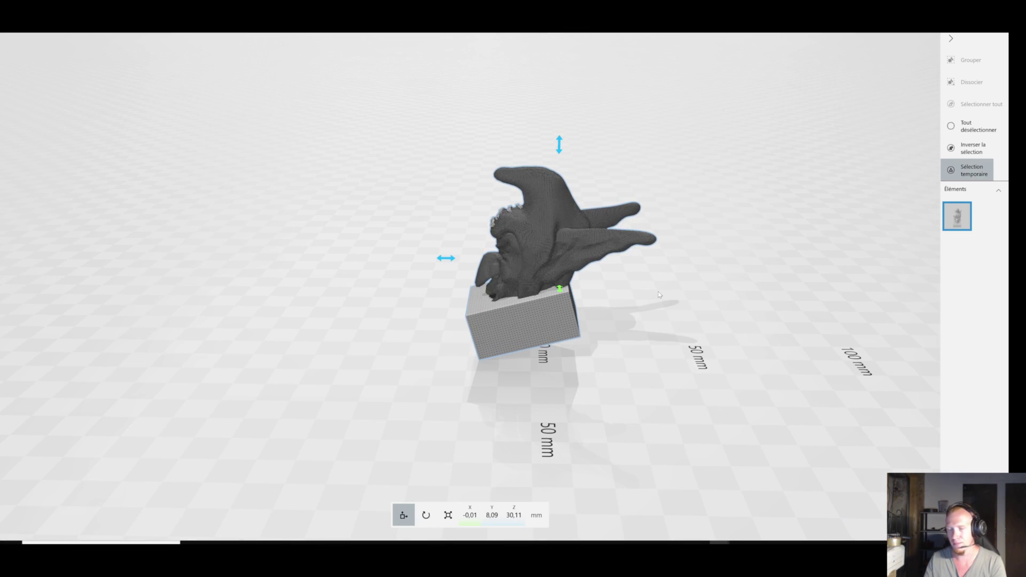
drag(643, 298, 724, 300)
scroll(727, 306, up, 3)
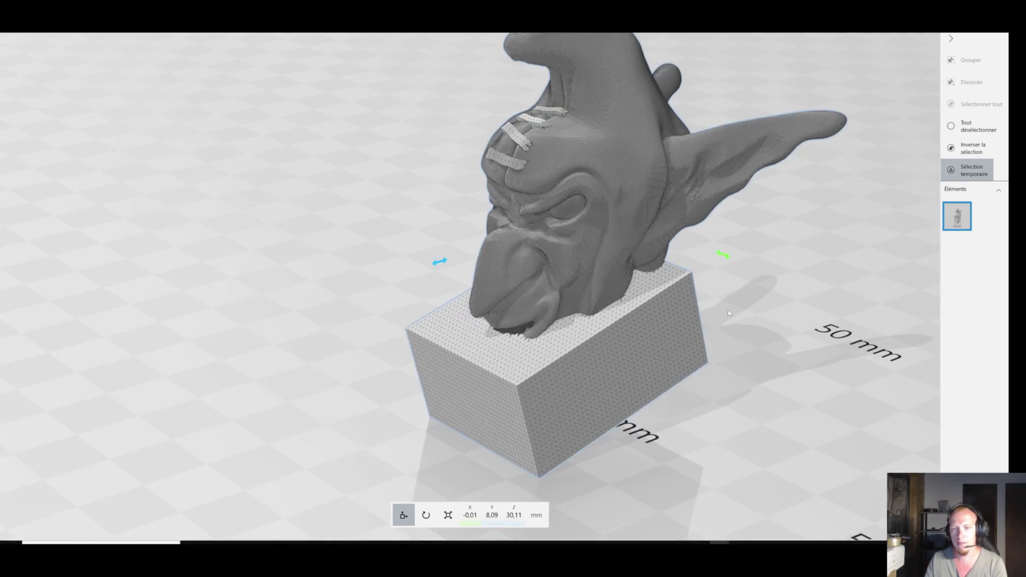
scroll(795, 313, up, 2)
right_drag(795, 312, 695, 284)
scroll(692, 280, up, 3)
scroll(692, 280, up, 2)
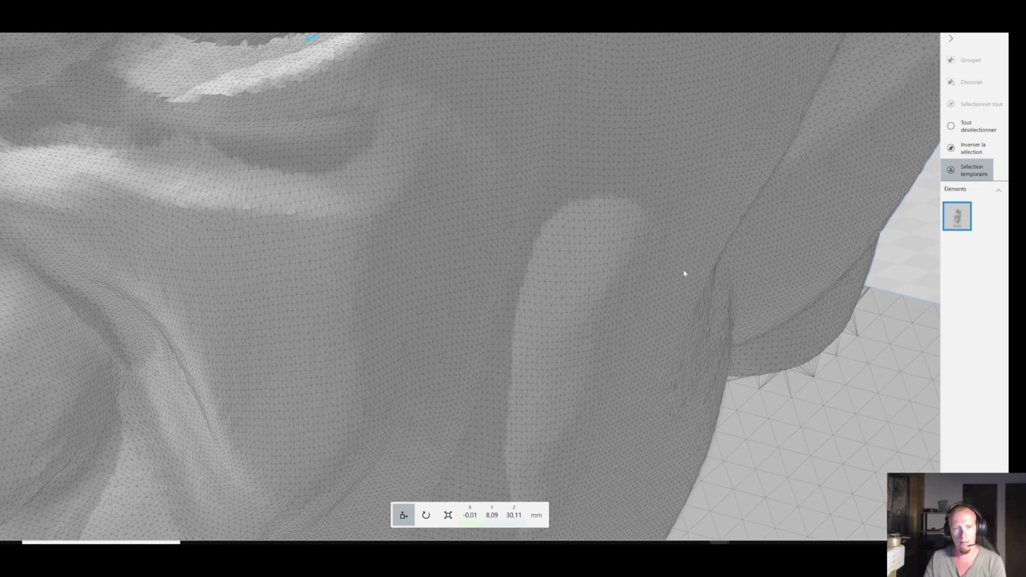
scroll(680, 278, down, 2)
right_drag(769, 330, 638, 263)
scroll(173, 259, down, 5)
mouse_move(174, 259)
right_down()
mouse_move(676, 192)
mouse_move(222, 186)
mouse_move(511, 226)
right_up()
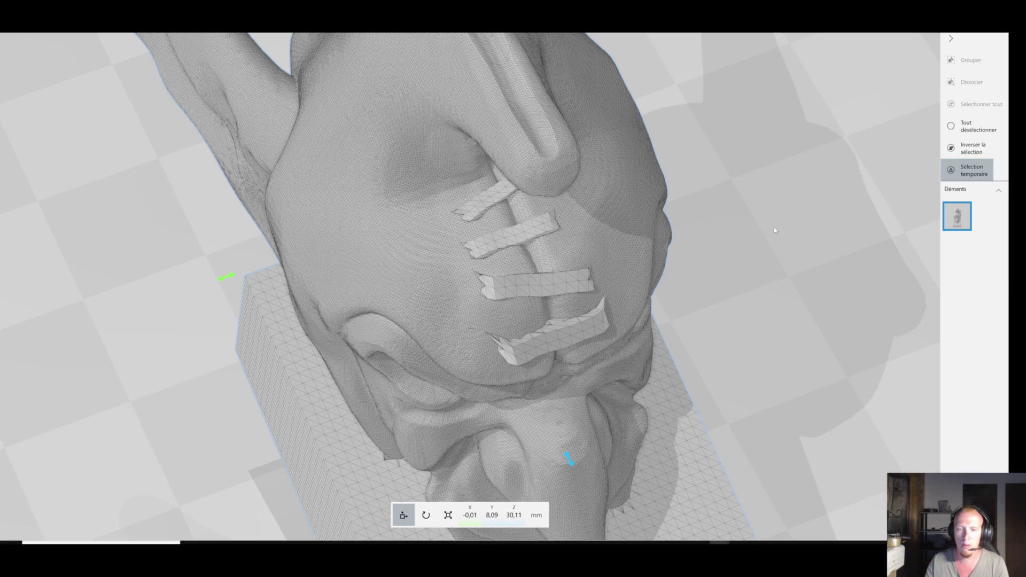
mouse_move(778, 234)
mouse_down()
mouse_move(440, 262)
mouse_move(431, 342)
mouse_up()
drag(368, 352, 568, 295)
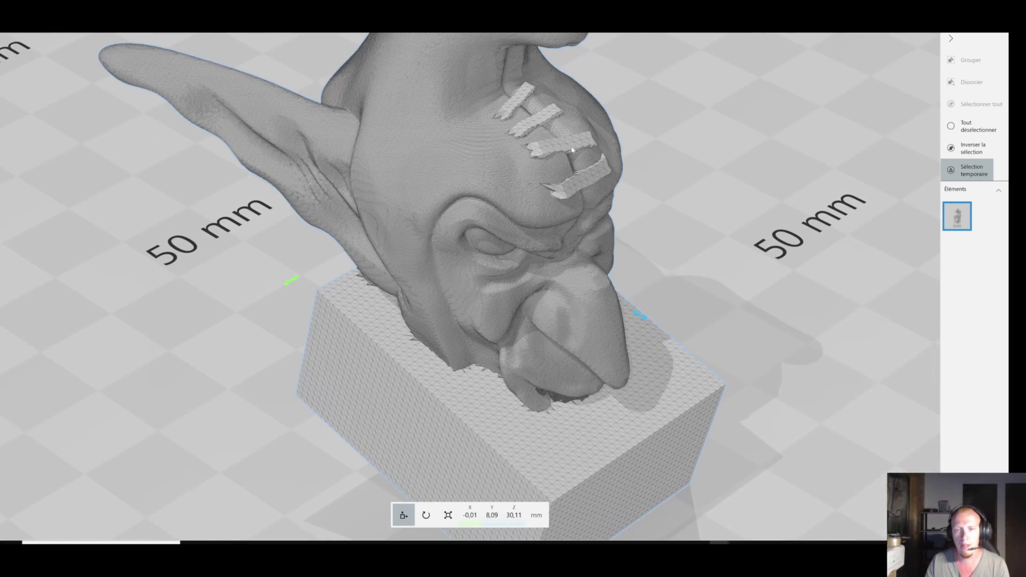
drag(532, 157, 345, 210)
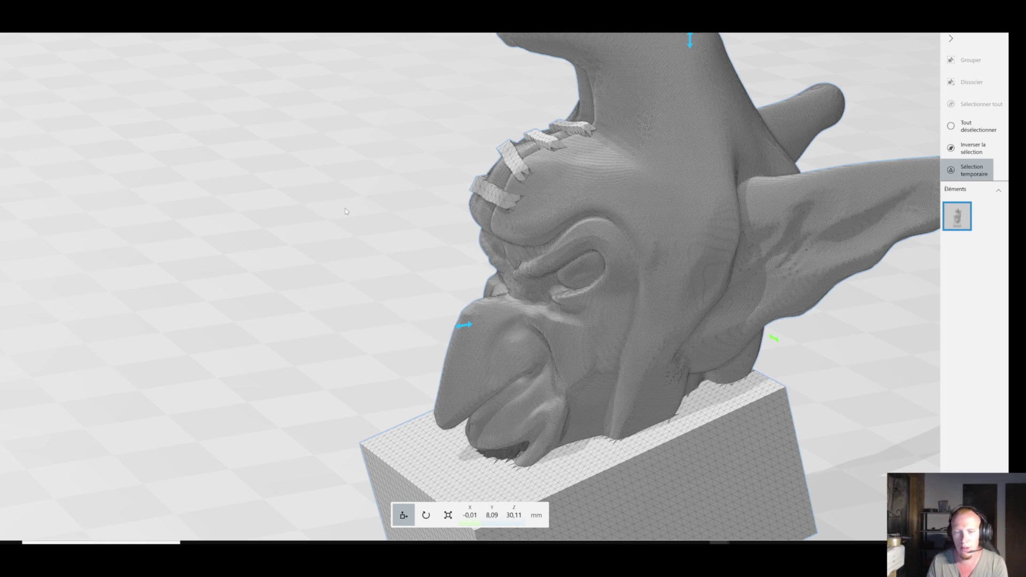
drag(391, 374, 365, 377)
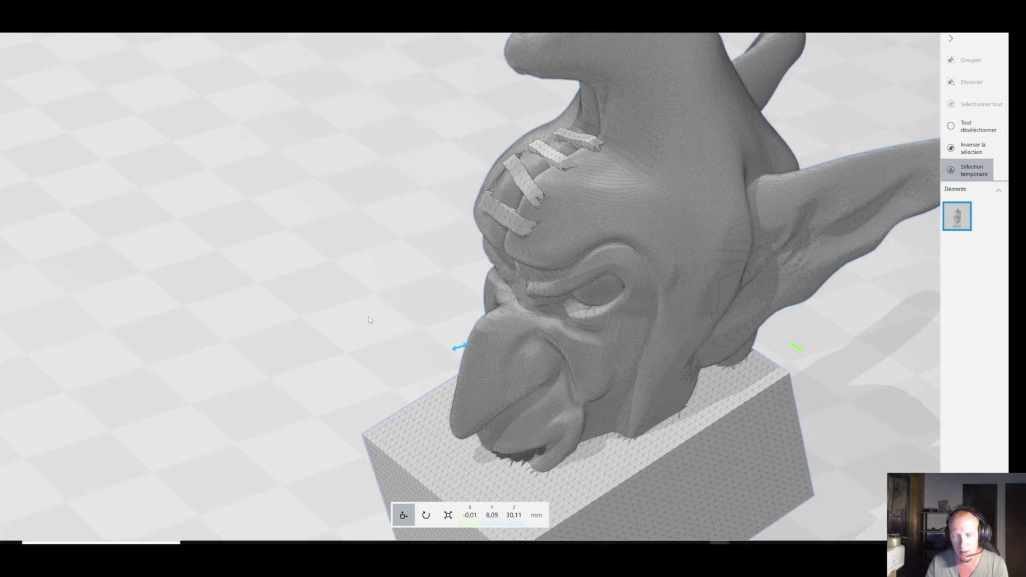
click(374, 337)
mouse_move(373, 337)
mouse_down()
mouse_move(399, 243)
mouse_move(565, 260)
mouse_up()
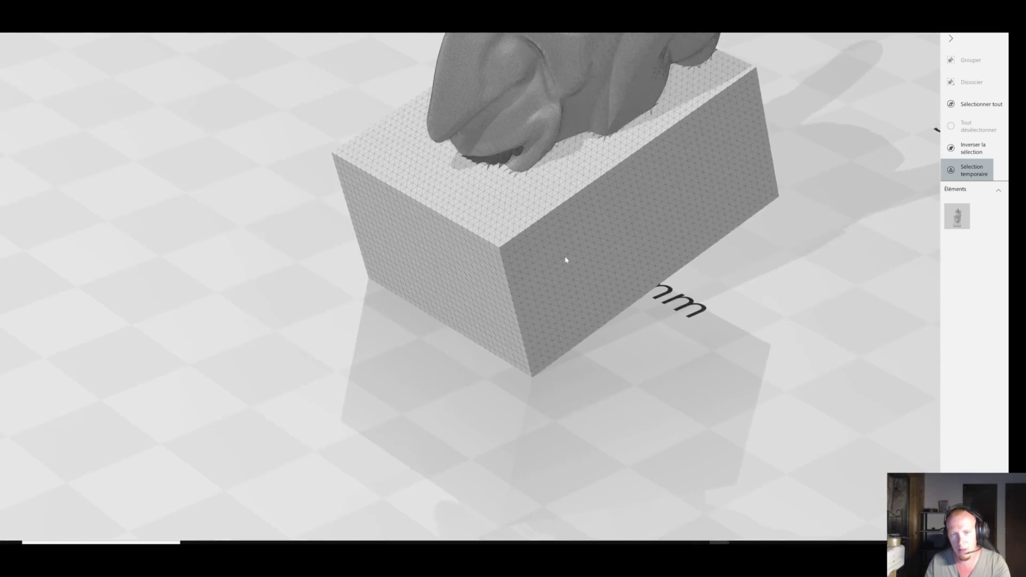
scroll(565, 260, up, 3)
scroll(648, 425, up, 3)
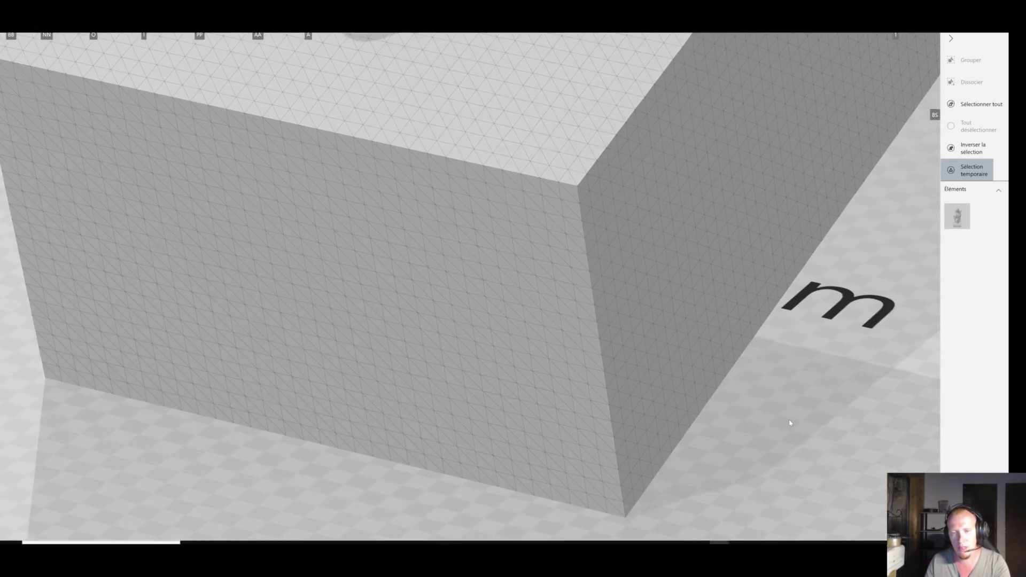
drag(789, 423, 790, 399)
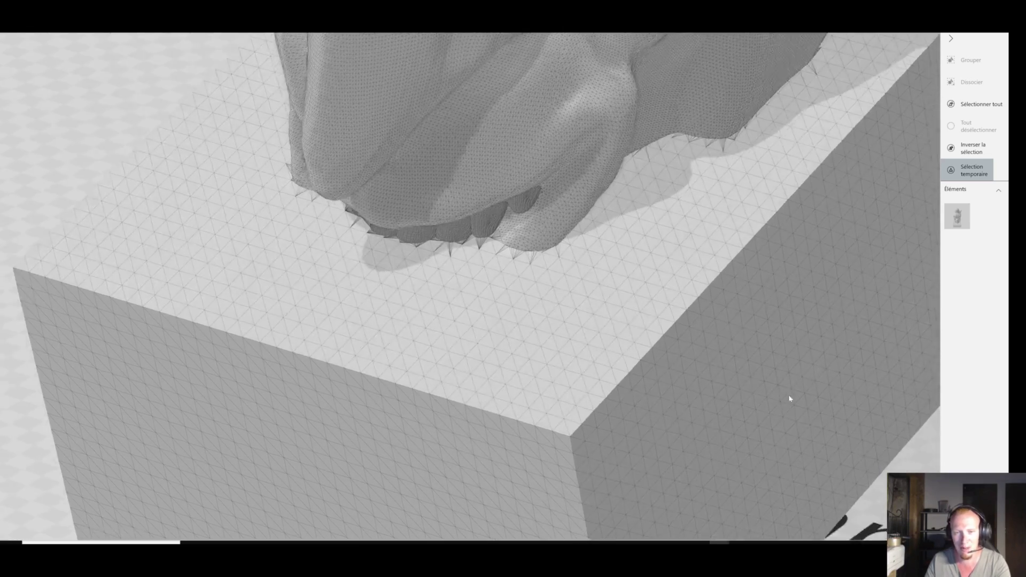
scroll(708, 377, down, 3)
scroll(461, 220, up, 3)
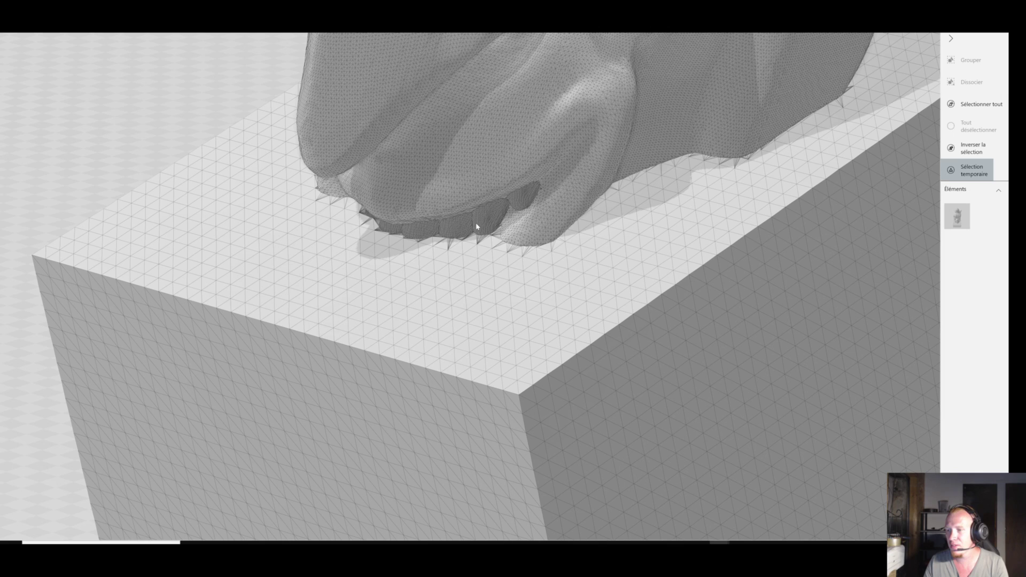
scroll(477, 227, down, 3)
scroll(487, 233, down, 3)
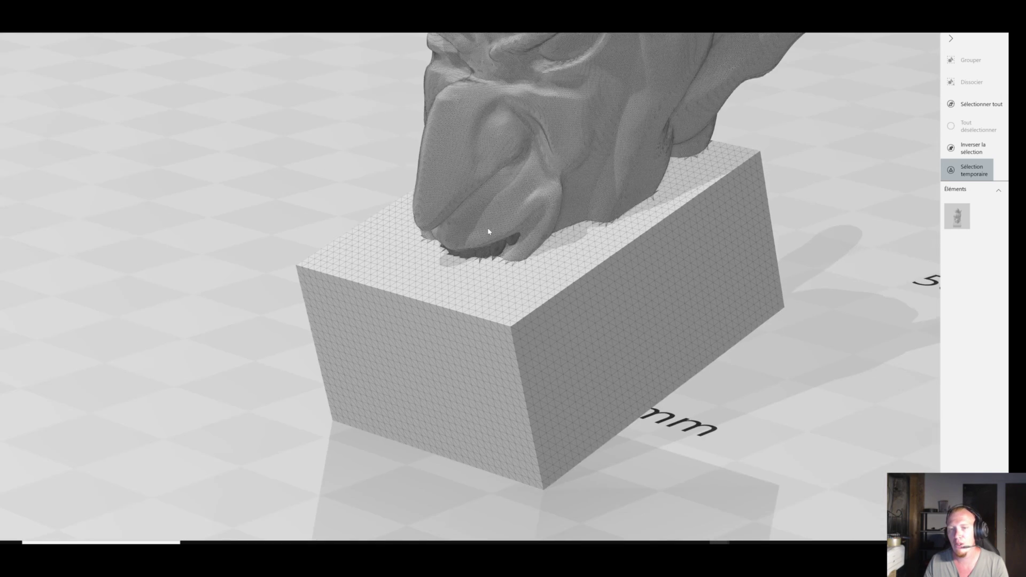
scroll(487, 241, down, 2)
scroll(428, 240, down, 2)
mouse_move(384, 233)
right_down()
mouse_move(485, 218)
mouse_move(360, 221)
mouse_move(442, 214)
right_up()
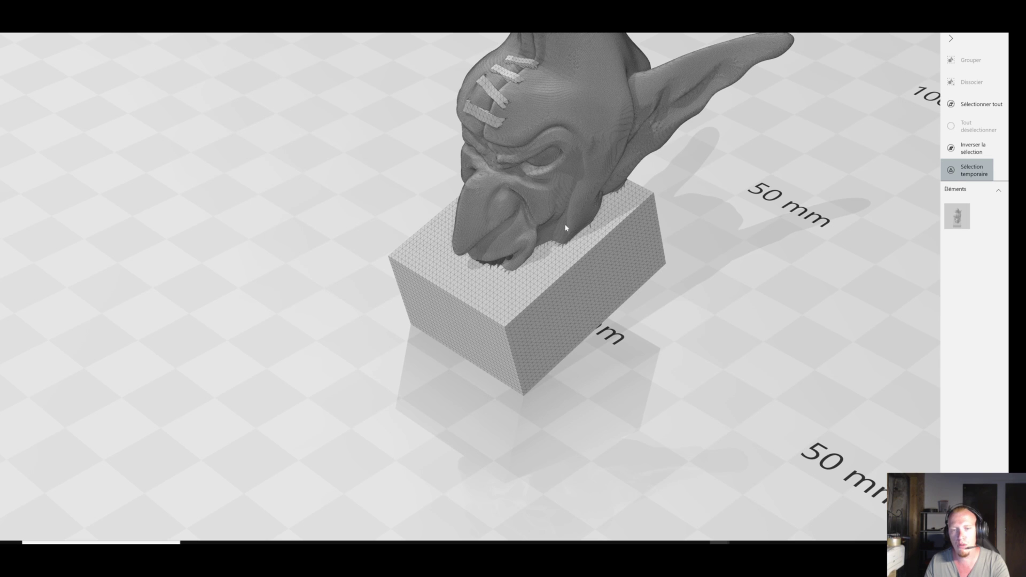
right_drag(566, 228, 504, 229)
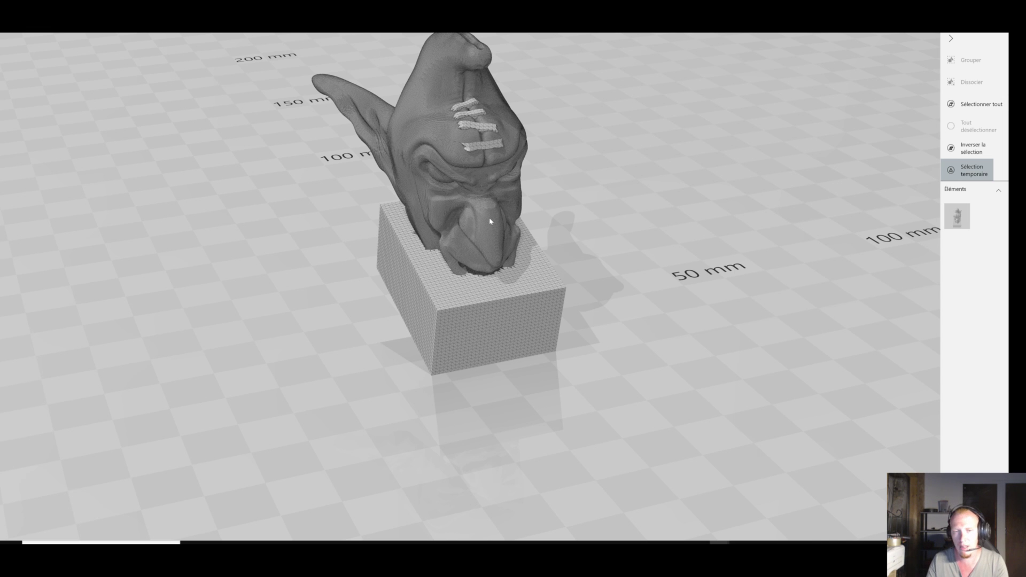
mouse_move(709, 211)
mouse_down()
mouse_move(452, 290)
mouse_move(600, 310)
mouse_up()
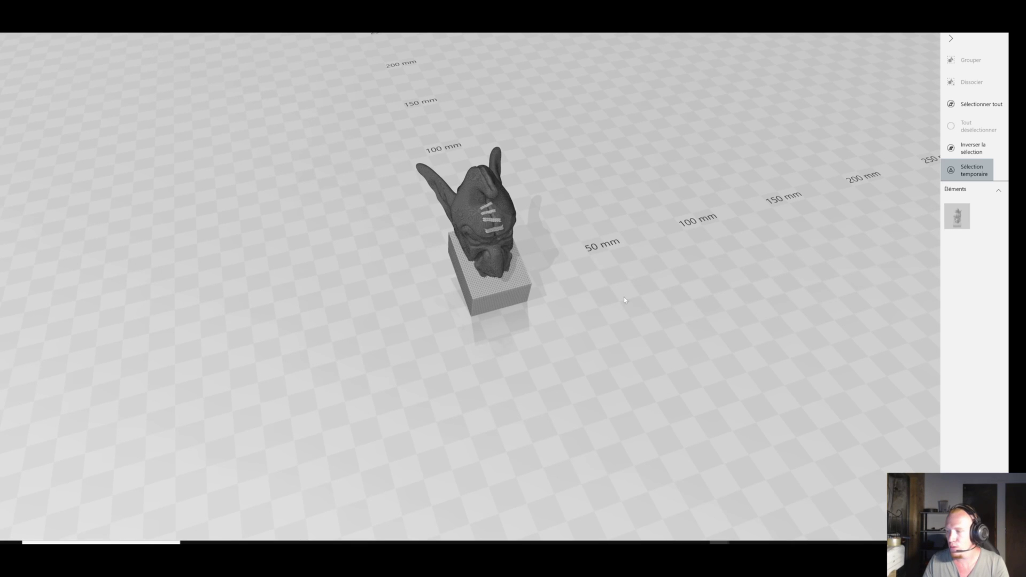